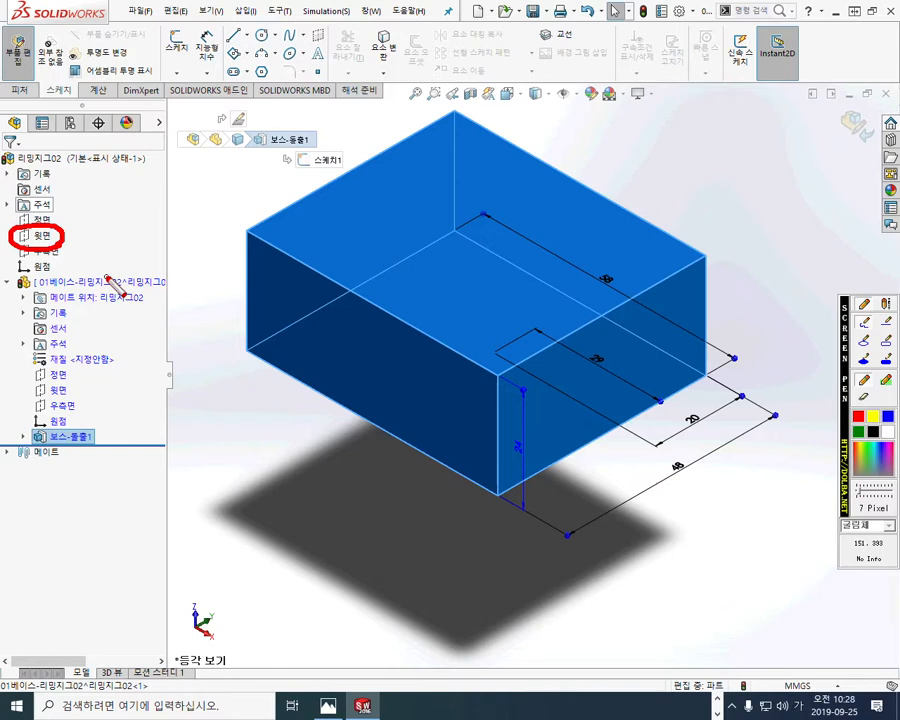
pyautogui.moveTo(505, 339)
pyautogui.mouseDown()
pyautogui.moveTo(488, 361)
pyautogui.moveTo(499, 361)
pyautogui.mouseUp()
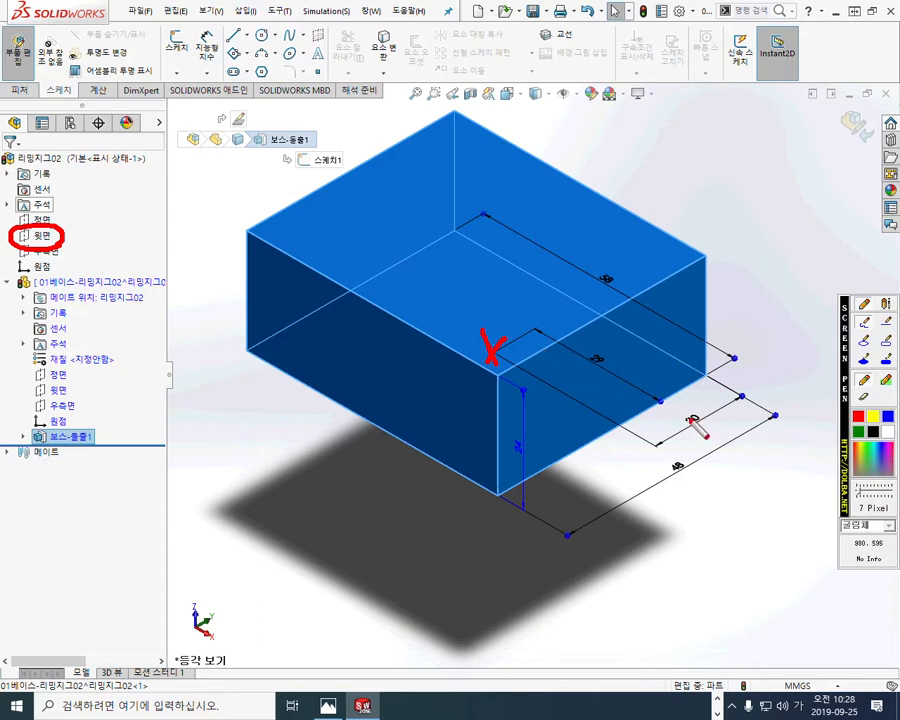
pyautogui.moveTo(679, 413)
pyautogui.mouseDown()
pyautogui.moveTo(692, 430)
pyautogui.moveTo(702, 412)
pyautogui.mouseUp()
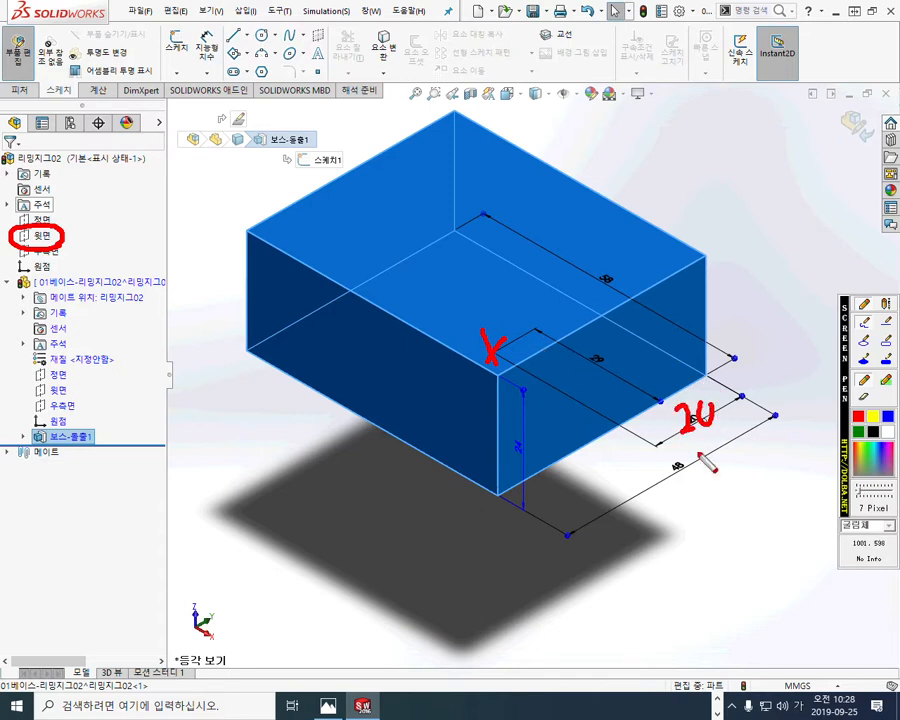
pyautogui.moveTo(674, 460)
pyautogui.mouseDown()
pyautogui.moveTo(666, 478)
pyautogui.moveTo(690, 484)
pyautogui.moveTo(676, 512)
pyautogui.moveTo(710, 460)
pyautogui.moveTo(700, 462)
pyautogui.mouseUp()
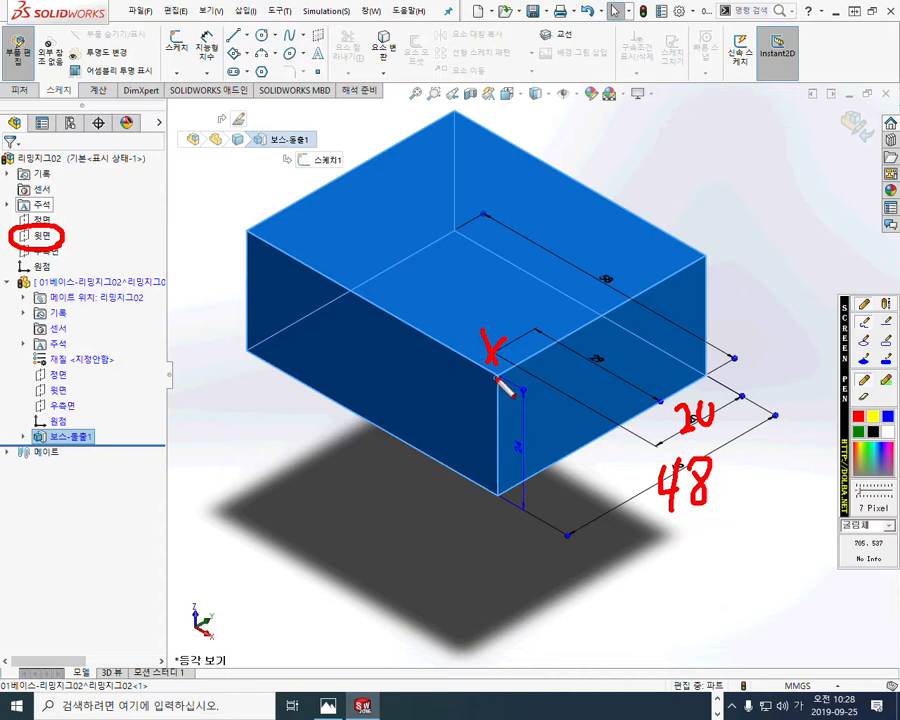
pyautogui.moveTo(583, 354)
pyautogui.mouseDown()
pyautogui.moveTo(600, 371)
pyautogui.moveTo(620, 366)
pyautogui.moveTo(606, 387)
pyautogui.mouseUp()
pyautogui.moveTo(600, 232); pyautogui.dragTo(598, 284)
pyautogui.moveTo(628, 240)
pyautogui.mouseDown()
pyautogui.moveTo(646, 289)
pyautogui.moveTo(630, 240)
pyautogui.mouseUp()
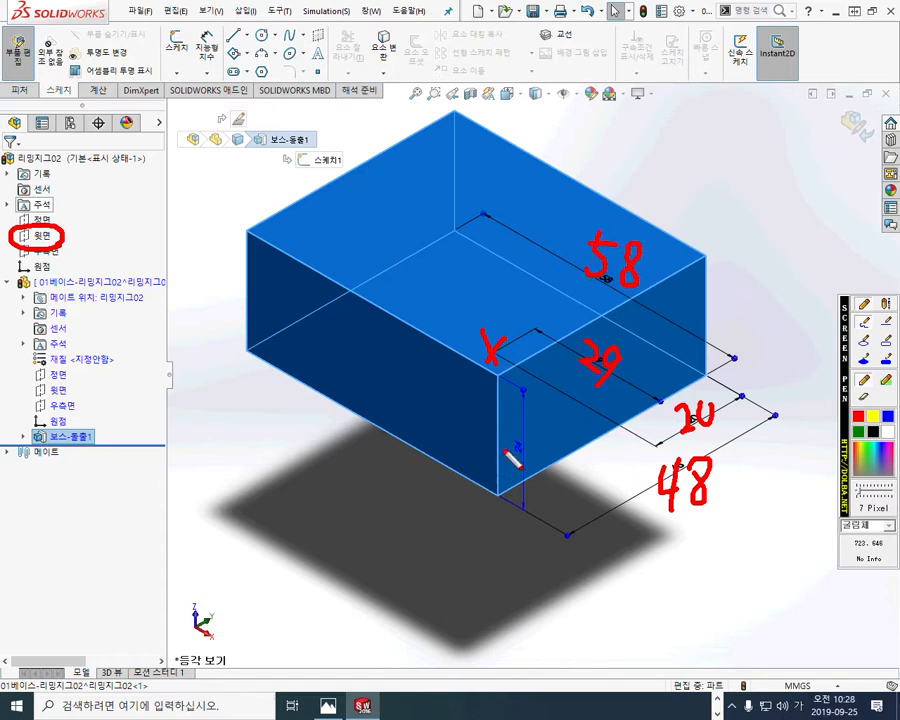
pyautogui.moveTo(504, 434)
pyautogui.mouseDown()
pyautogui.moveTo(522, 466)
pyautogui.moveTo(556, 466)
pyautogui.moveTo(534, 473)
pyautogui.mouseUp()
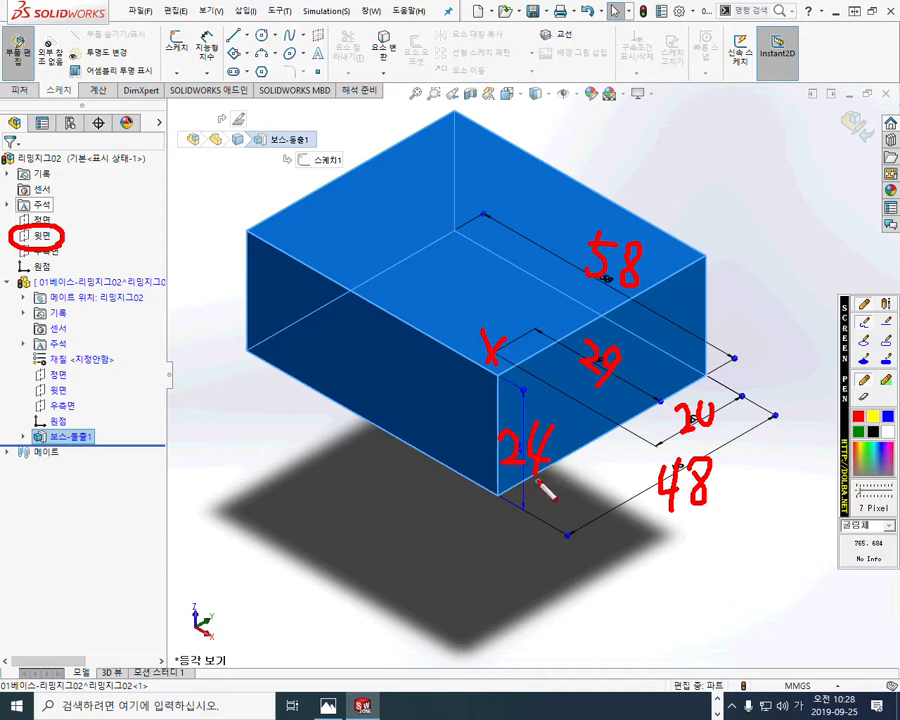
pyautogui.moveTo(497, 476); pyautogui.dragTo(562, 468)
pyautogui.moveTo(490, 476)
pyautogui.mouseDown()
pyautogui.moveTo(569, 426)
pyautogui.moveTo(548, 466)
pyautogui.mouseUp()
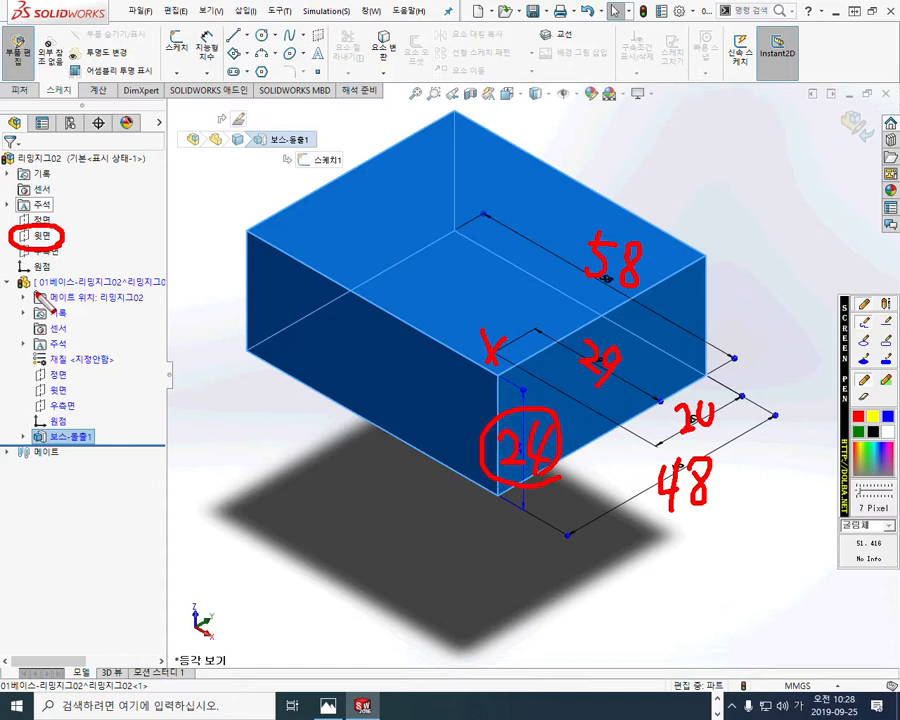
pyautogui.moveTo(37, 291); pyautogui.dragTo(130, 291)
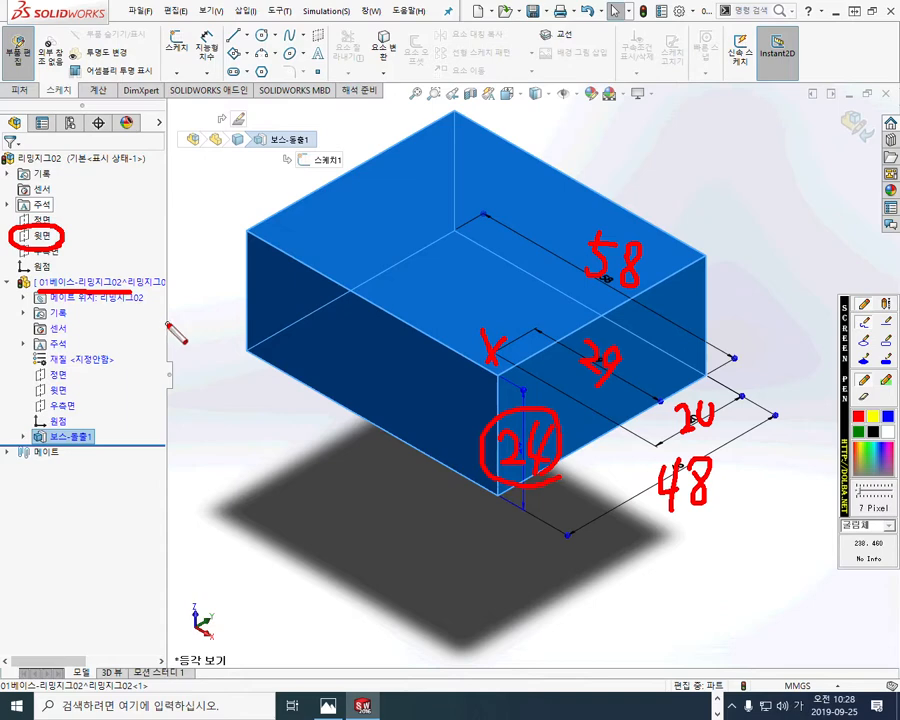
pyautogui.press('Escape')
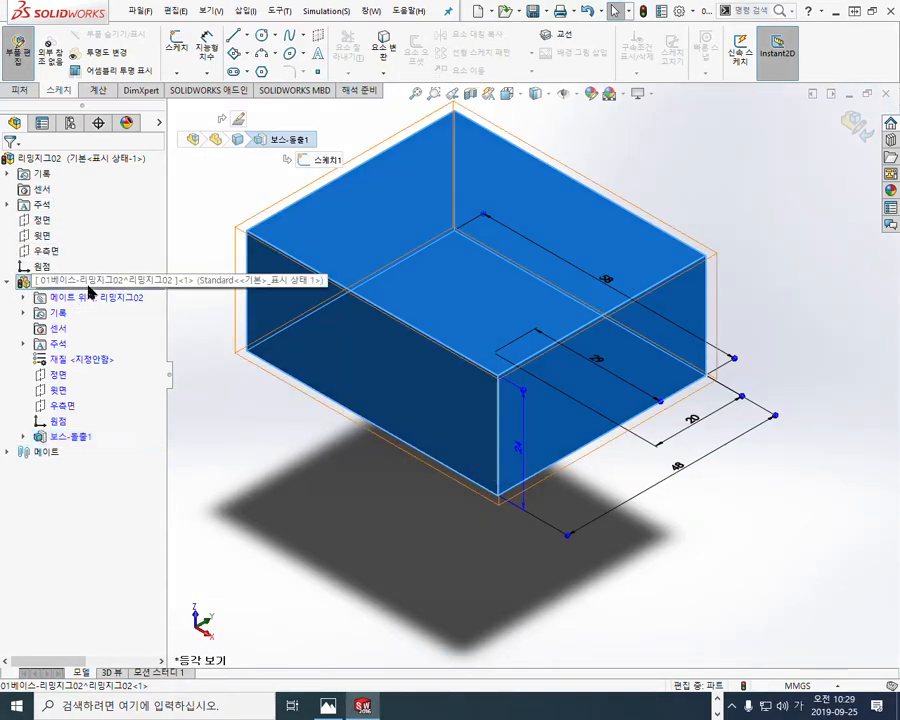
# Step: Save the virtual part 01베이스-리밍지그02 as an external file in the same folder as the assembly
pyautogui.rightClick(88, 284)
pyautogui.click(166, 405)
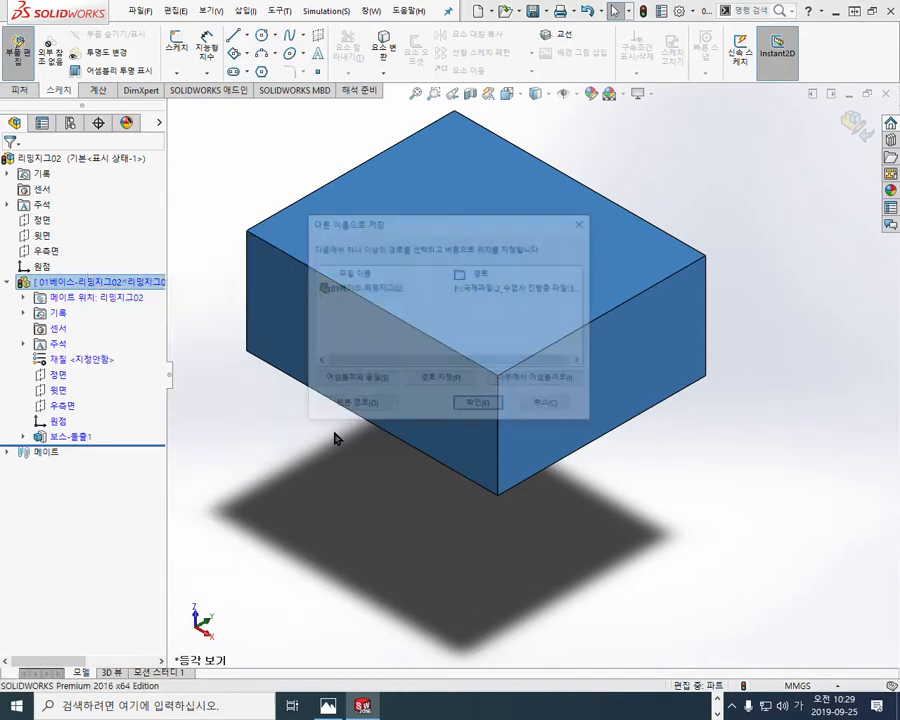
pyautogui.click(359, 380)
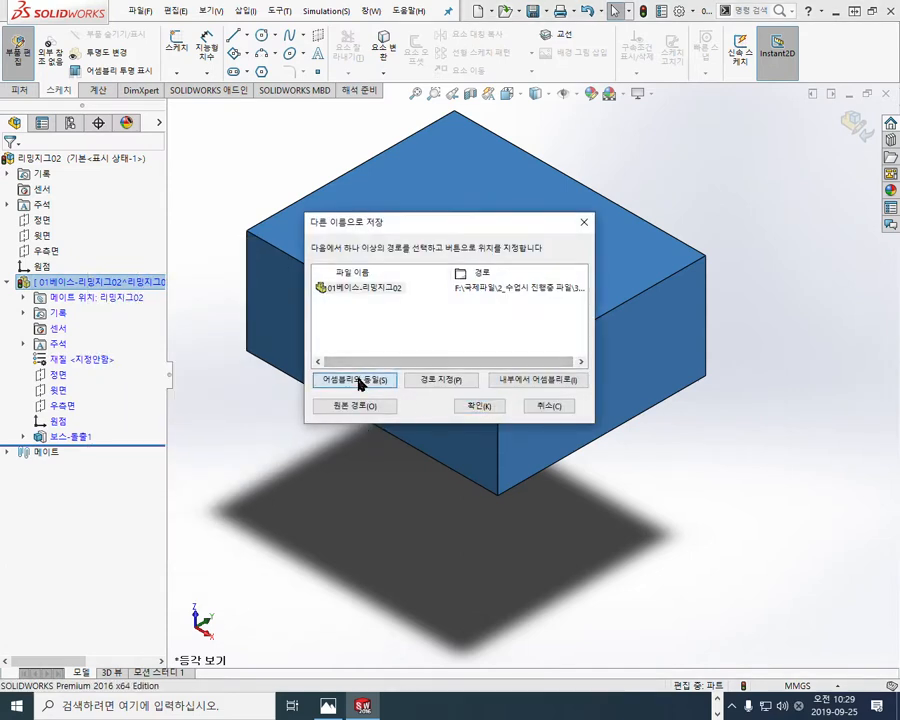
pyautogui.click(479, 407)
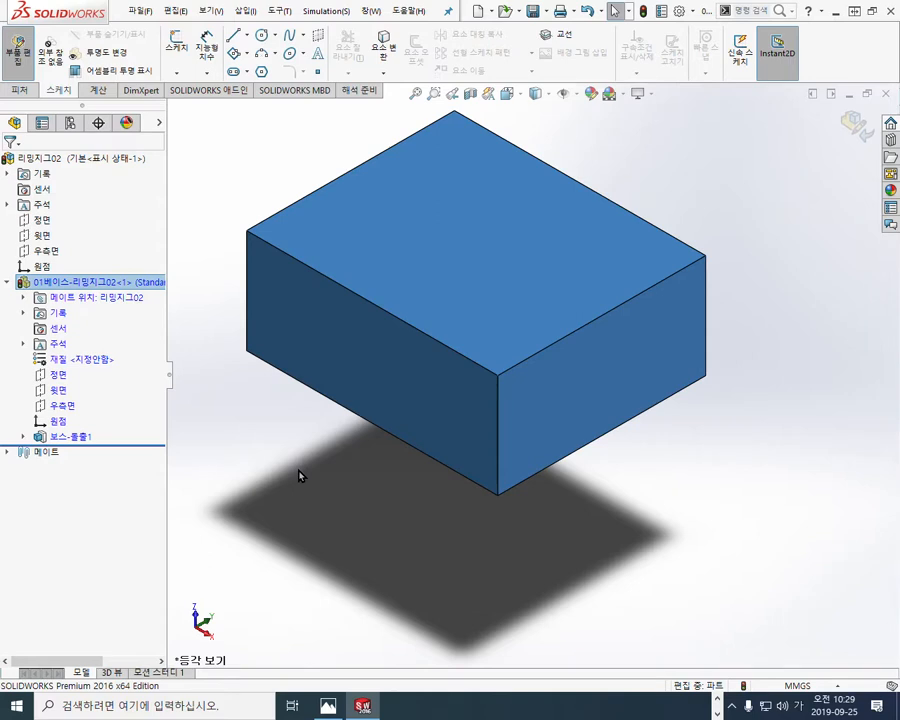
pyautogui.click(299, 470)
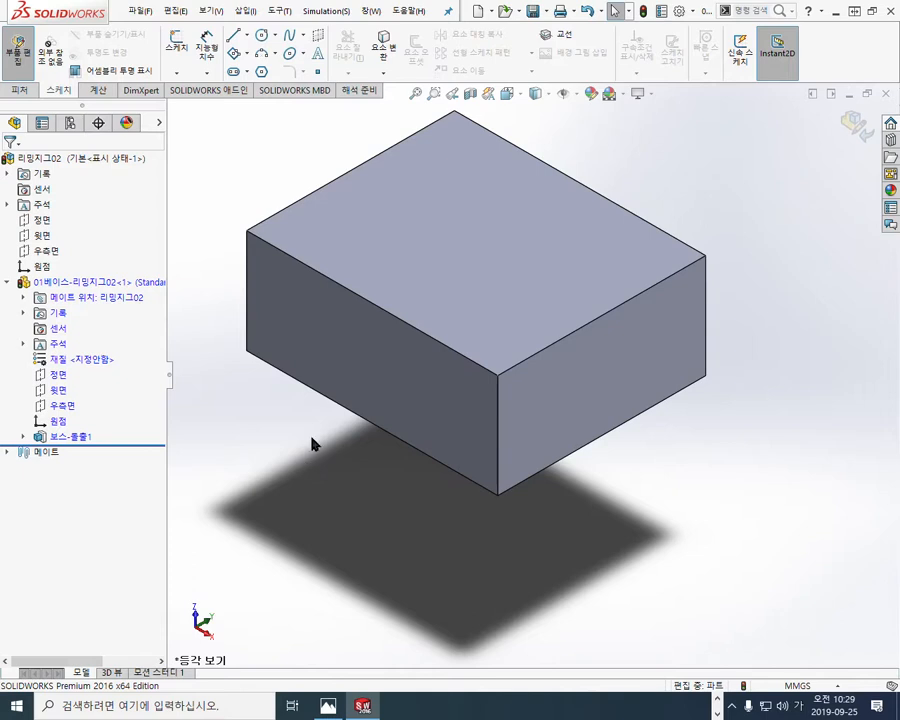
# Step: Arrange the model window beside the reference drawing in Photos and examine the 10H7 slot in the base's front view
pyautogui.keyDown('ctrl'); pyautogui.moveTo(303, 424); pyautogui.dragTo(306, 488, button='middle'); pyautogui.keyUp('ctrl')
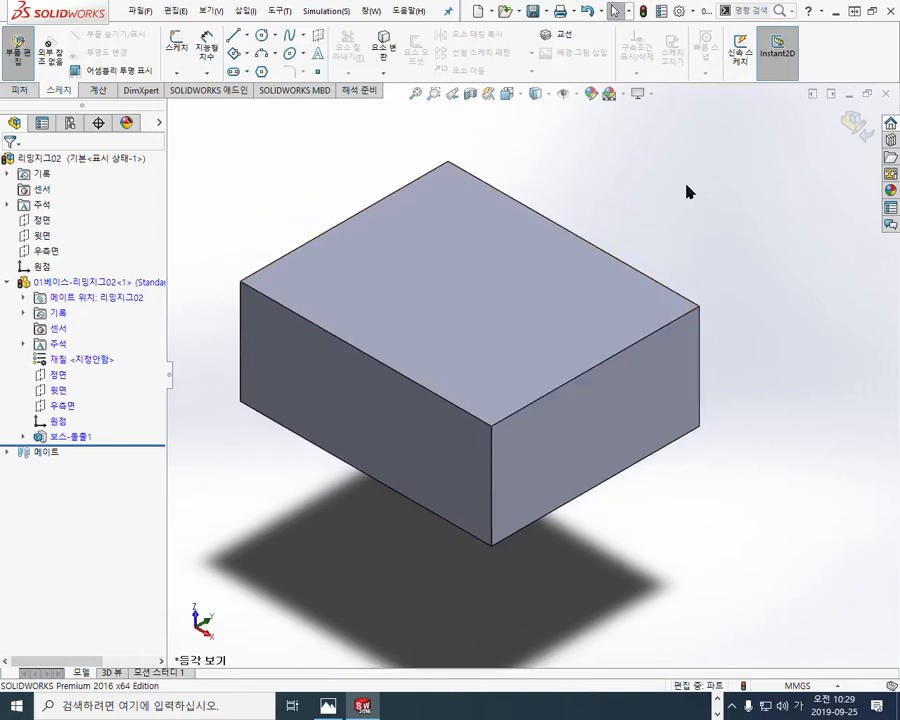
pyautogui.click(868, 11)
pyautogui.keyDown('ctrl'); pyautogui.moveTo(279, 345); pyautogui.dragTo(351, 341, button='middle'); pyautogui.keyUp('ctrl')
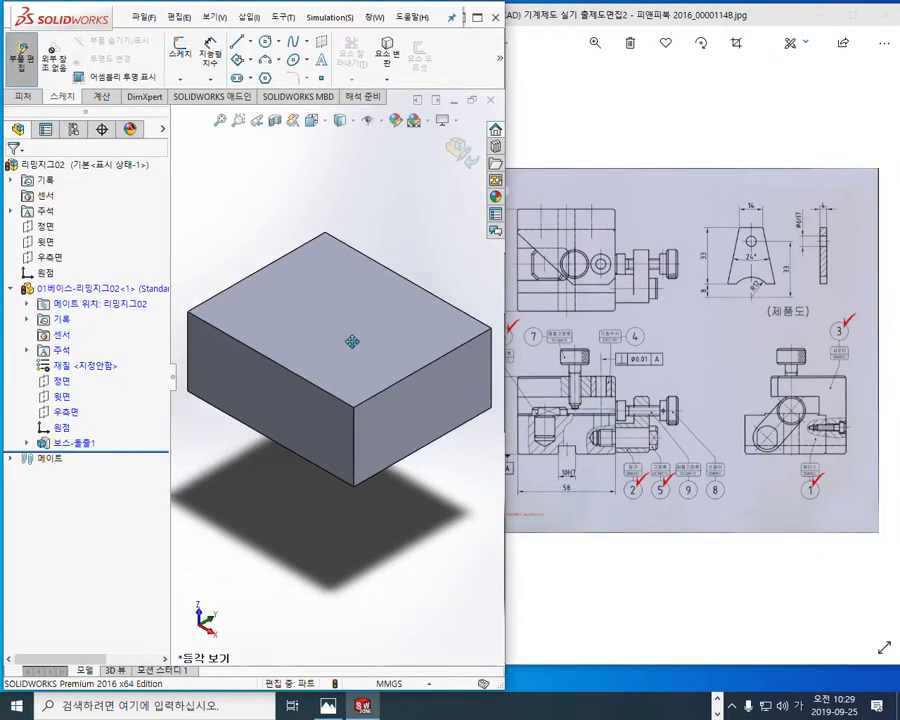
pyautogui.press('F12')
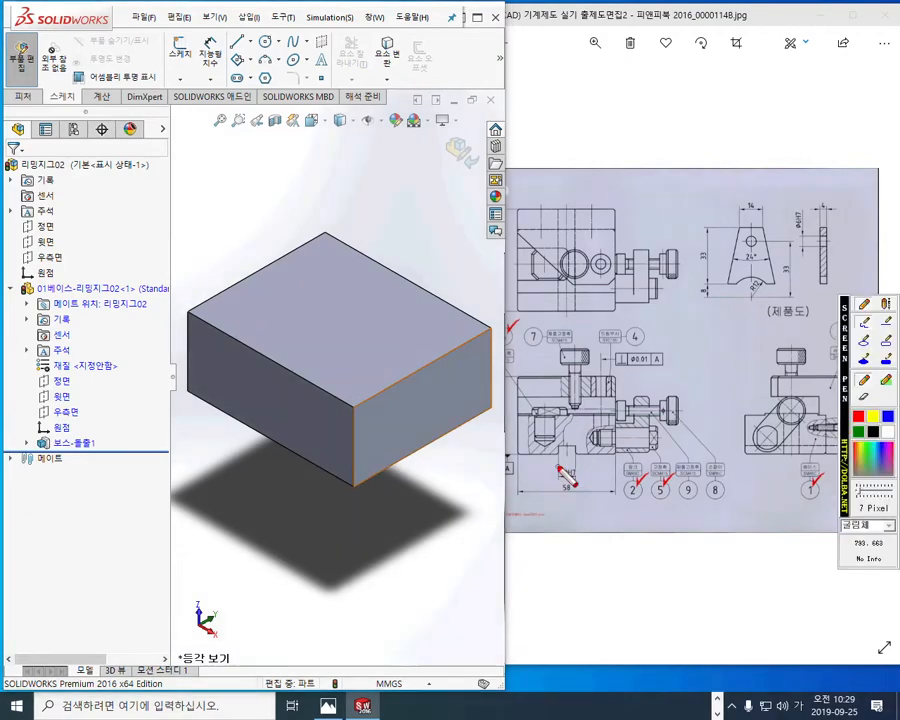
pyautogui.press('Escape')
pyautogui.click(611, 446)
pyautogui.scroll(4, 540, 454)
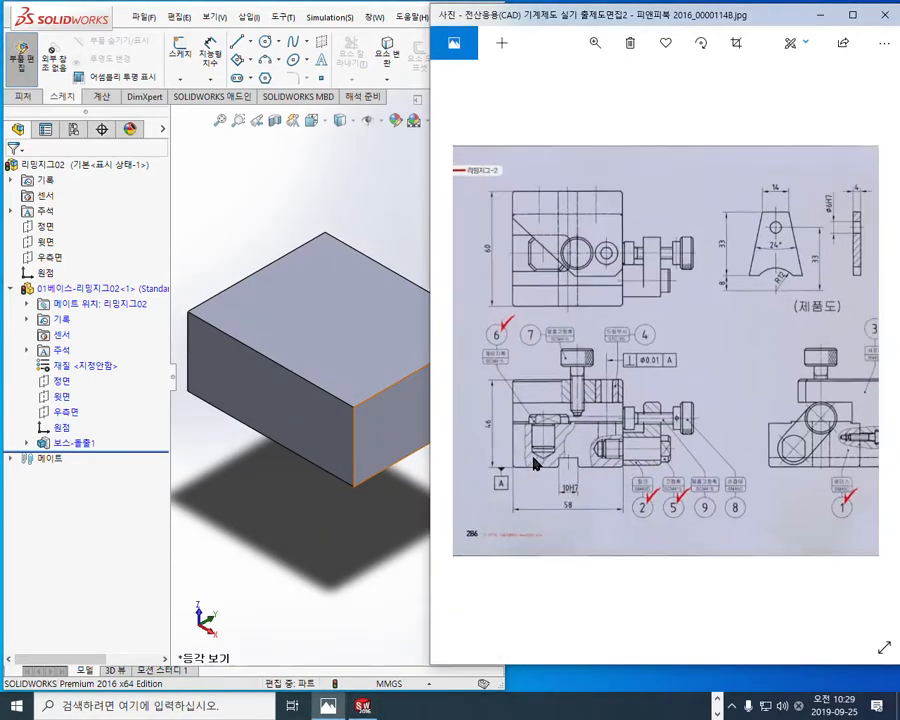
pyautogui.scroll(3, 547, 487)
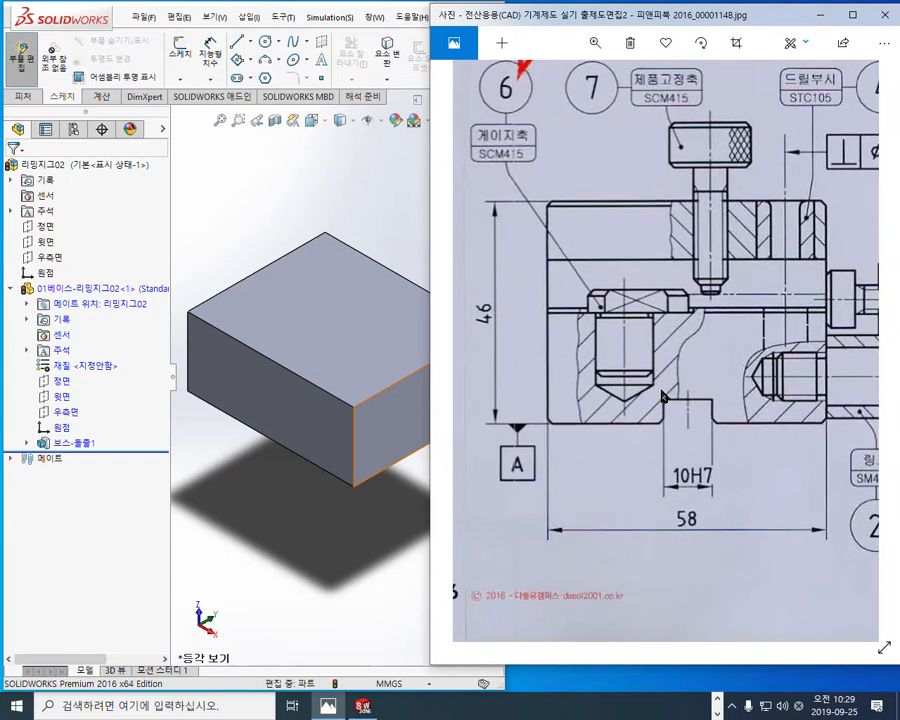
pyautogui.moveTo(429, 429); pyautogui.dragTo(505, 428)
pyautogui.scroll(4, 578, 446)
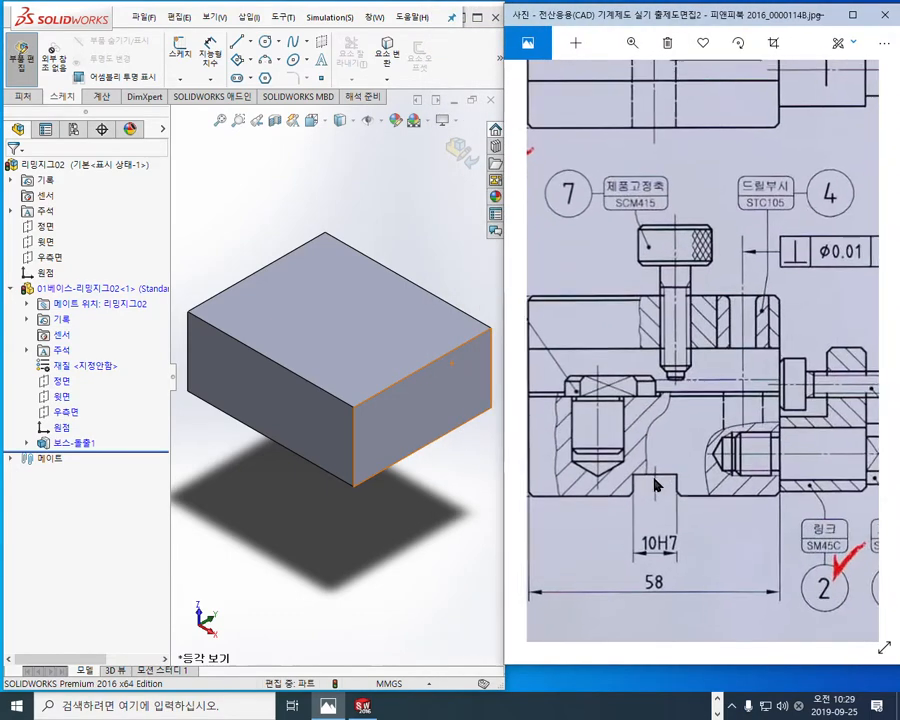
pyautogui.moveTo(688, 394)
pyautogui.mouseDown()
pyautogui.moveTo(690, 417)
pyautogui.moveTo(659, 413)
pyautogui.moveTo(682, 409)
pyautogui.moveTo(706, 440)
pyautogui.mouseUp()
pyautogui.press('F12')
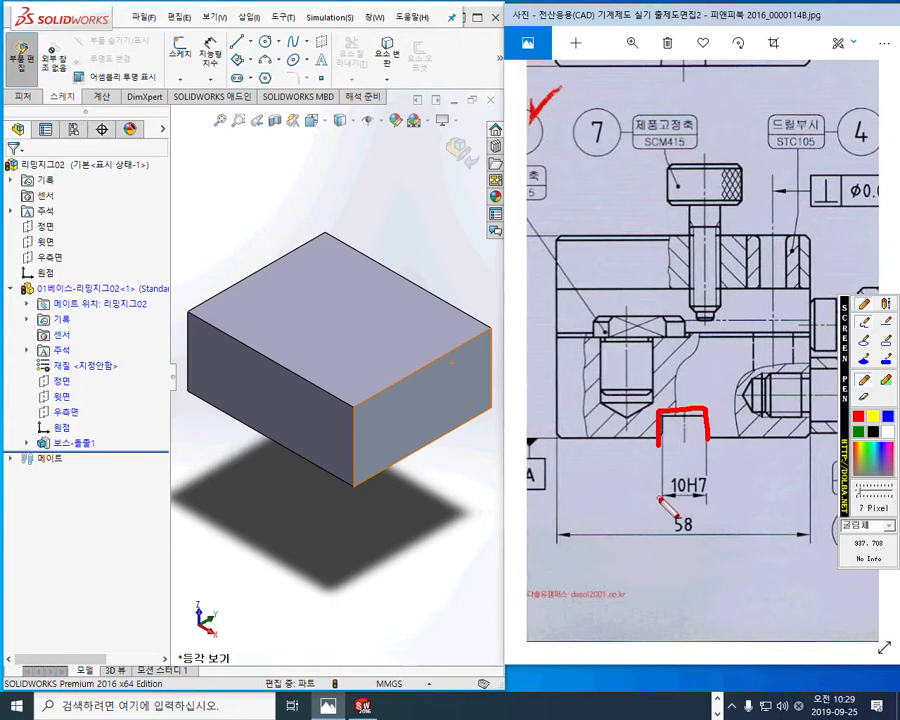
pyautogui.moveTo(722, 472)
pyautogui.mouseDown()
pyautogui.moveTo(664, 497)
pyautogui.moveTo(728, 493)
pyautogui.moveTo(725, 500)
pyautogui.mouseUp()
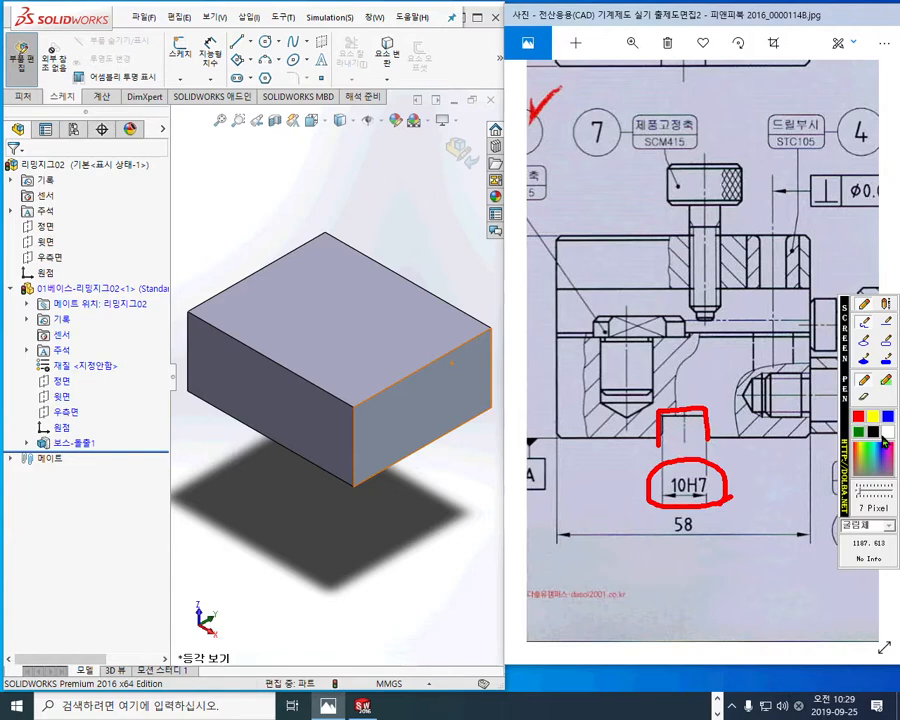
pyautogui.moveTo(557, 456)
pyautogui.mouseDown()
pyautogui.moveTo(672, 456)
pyautogui.moveTo(672, 430)
pyautogui.moveTo(698, 428)
pyautogui.moveTo(701, 452)
pyautogui.moveTo(808, 452)
pyautogui.mouseUp()
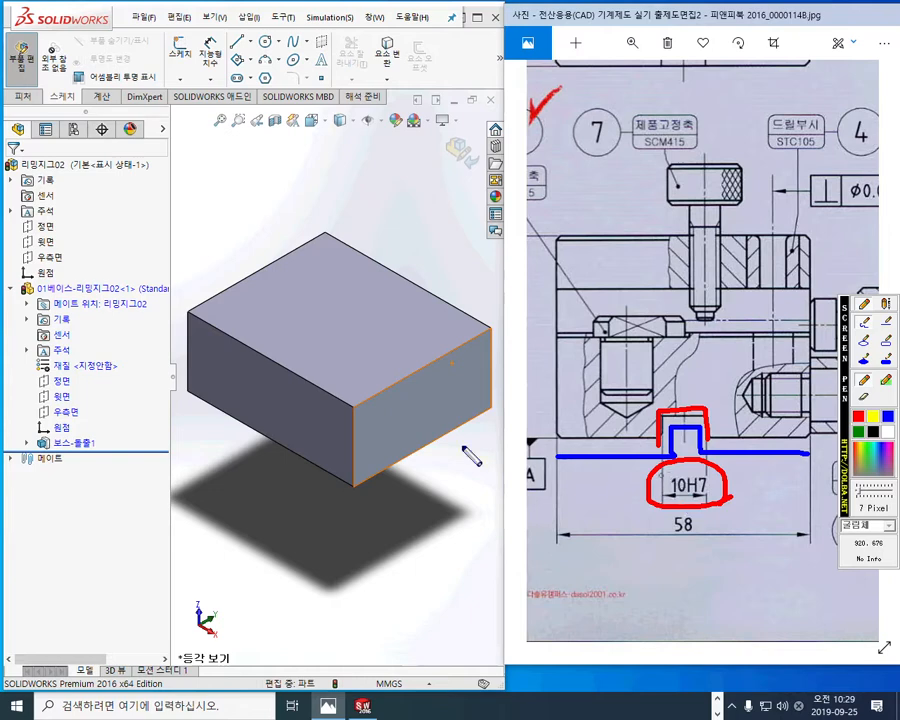
pyautogui.moveTo(228, 308); pyautogui.dragTo(228, 440)
pyautogui.moveTo(345, 348); pyautogui.dragTo(344, 468)
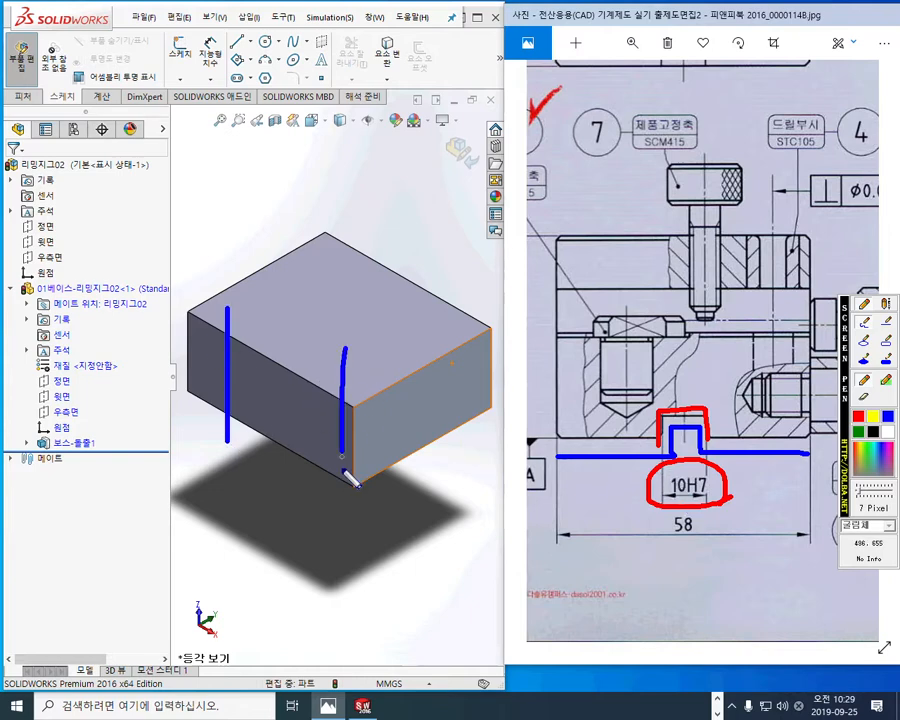
pyautogui.moveTo(431, 320); pyautogui.dragTo(431, 370)
pyautogui.moveTo(438, 417); pyautogui.dragTo(438, 430)
pyautogui.moveTo(337, 257)
pyautogui.mouseDown()
pyautogui.moveTo(335, 334)
pyautogui.moveTo(328, 259)
pyautogui.moveTo(343, 281)
pyautogui.mouseUp()
pyautogui.moveTo(443, 328)
pyautogui.mouseDown()
pyautogui.moveTo(414, 320)
pyautogui.moveTo(437, 328)
pyautogui.mouseUp()
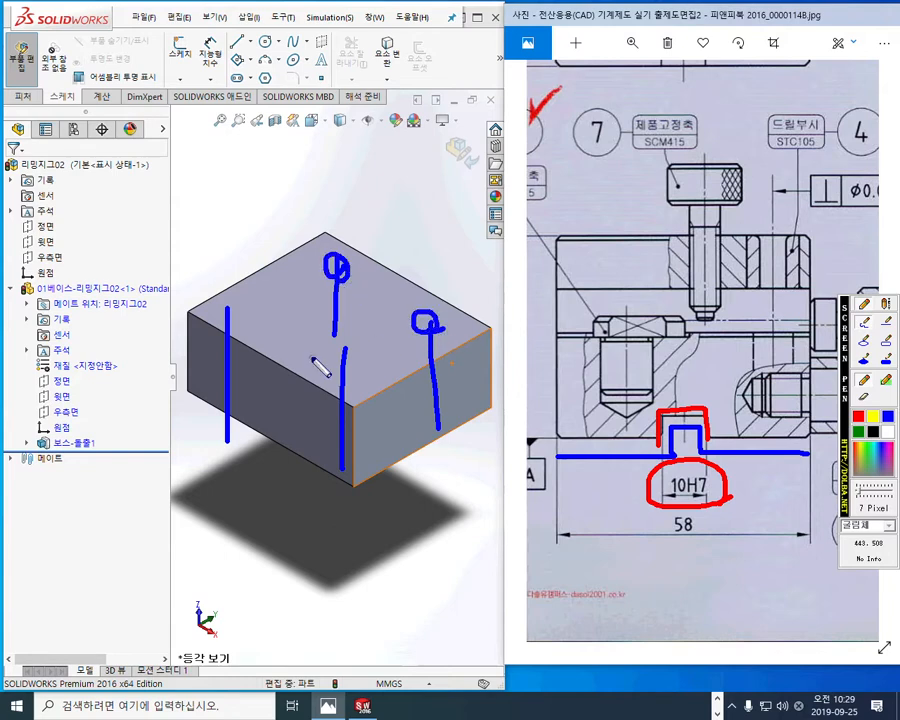
pyautogui.moveTo(352, 363)
pyautogui.mouseDown()
pyautogui.moveTo(331, 360)
pyautogui.moveTo(350, 362)
pyautogui.mouseUp()
pyautogui.moveTo(229, 312)
pyautogui.mouseDown()
pyautogui.moveTo(250, 312)
pyautogui.moveTo(238, 320)
pyautogui.mouseUp()
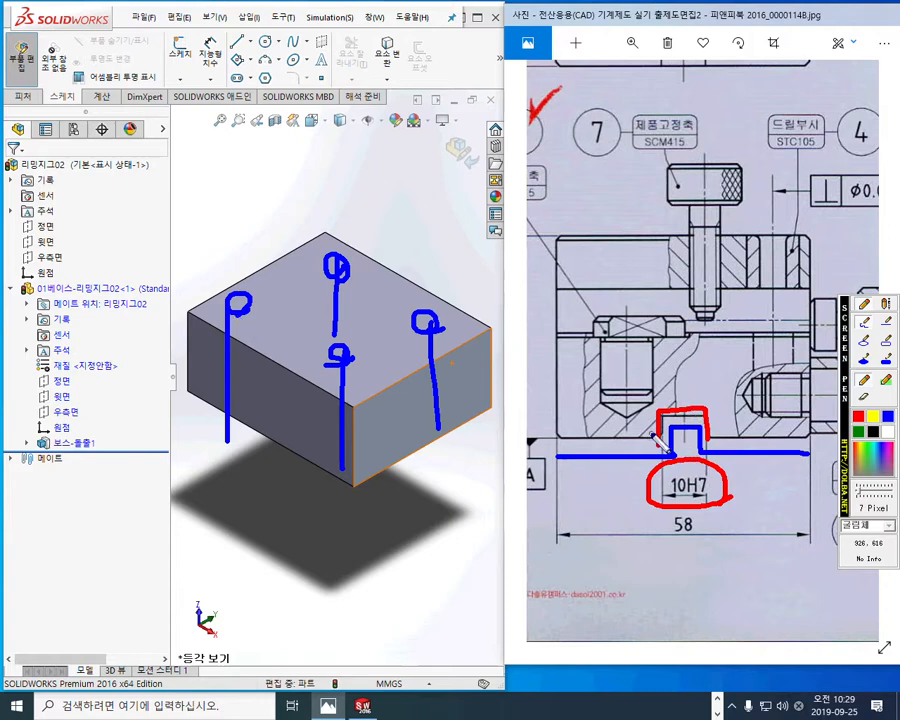
pyautogui.press('Escape')
pyautogui.press('F12')
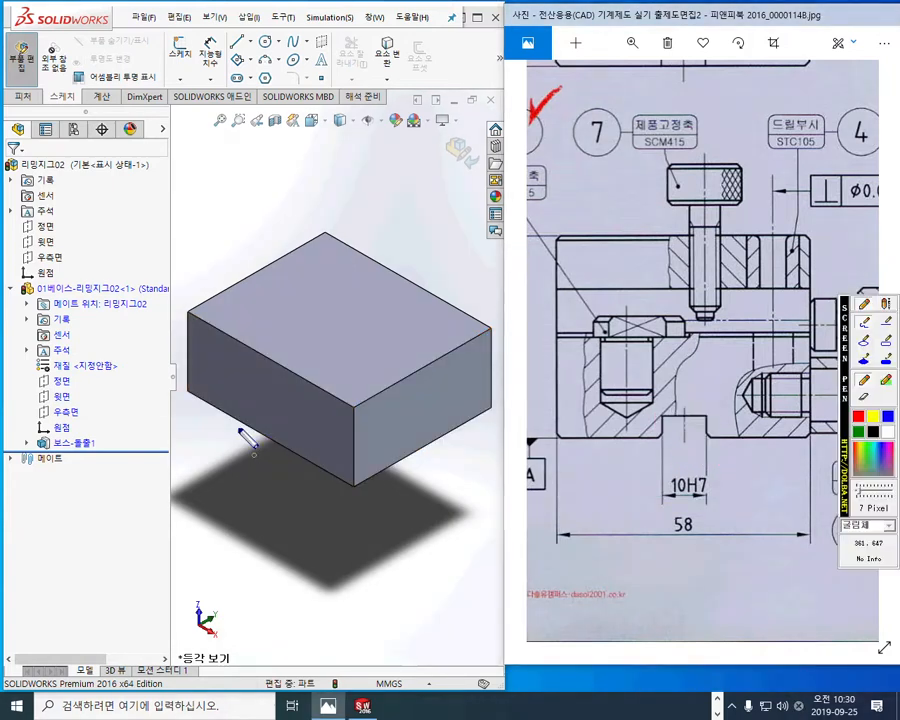
pyautogui.moveTo(245, 432)
pyautogui.mouseDown()
pyautogui.moveTo(245, 402)
pyautogui.moveTo(272, 404)
pyautogui.moveTo(275, 440)
pyautogui.moveTo(405, 312)
pyautogui.mouseUp()
pyautogui.moveTo(288, 407)
pyautogui.mouseDown()
pyautogui.moveTo(392, 340)
pyautogui.moveTo(430, 331)
pyautogui.moveTo(421, 360)
pyautogui.mouseUp()
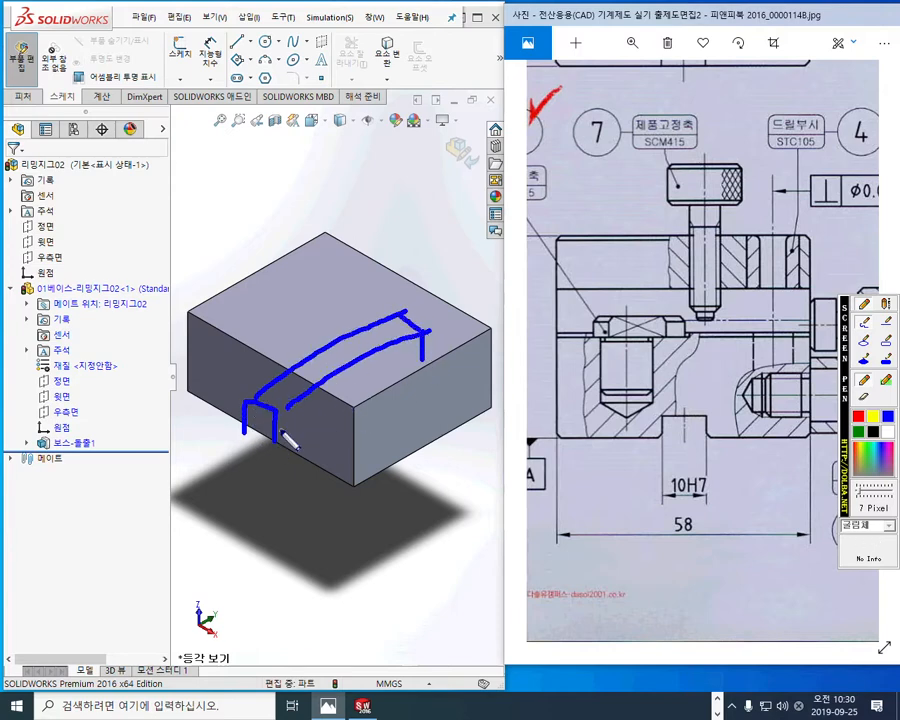
pyautogui.moveTo(282, 436); pyautogui.dragTo(424, 358)
pyautogui.moveTo(166, 425)
pyautogui.mouseDown()
pyautogui.moveTo(248, 452)
pyautogui.moveTo(260, 432)
pyautogui.moveTo(264, 462)
pyautogui.moveTo(330, 505)
pyautogui.mouseUp()
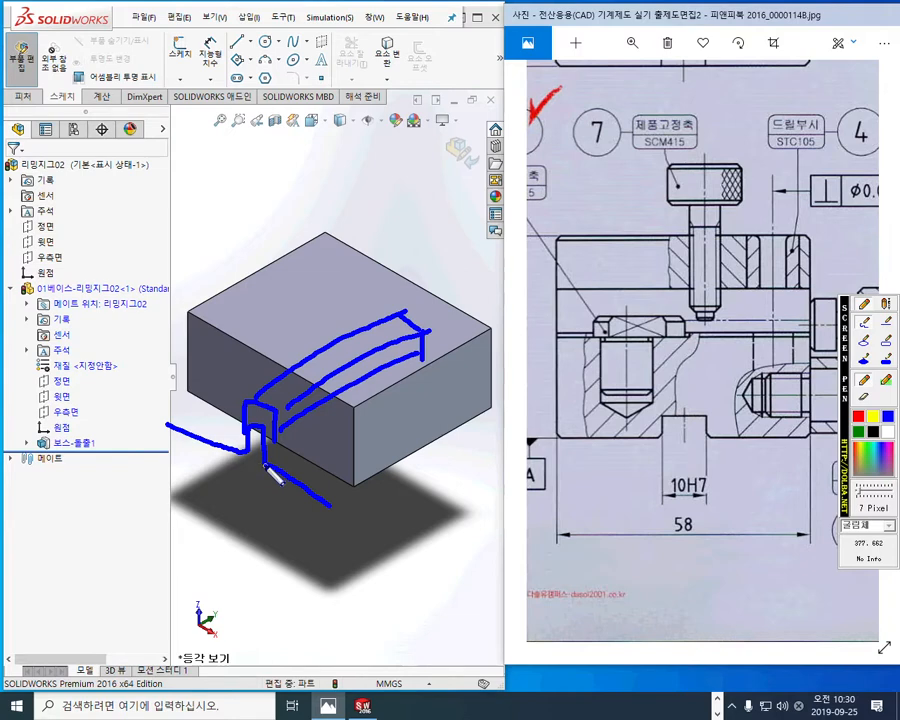
pyautogui.moveTo(263, 463); pyautogui.dragTo(345, 410)
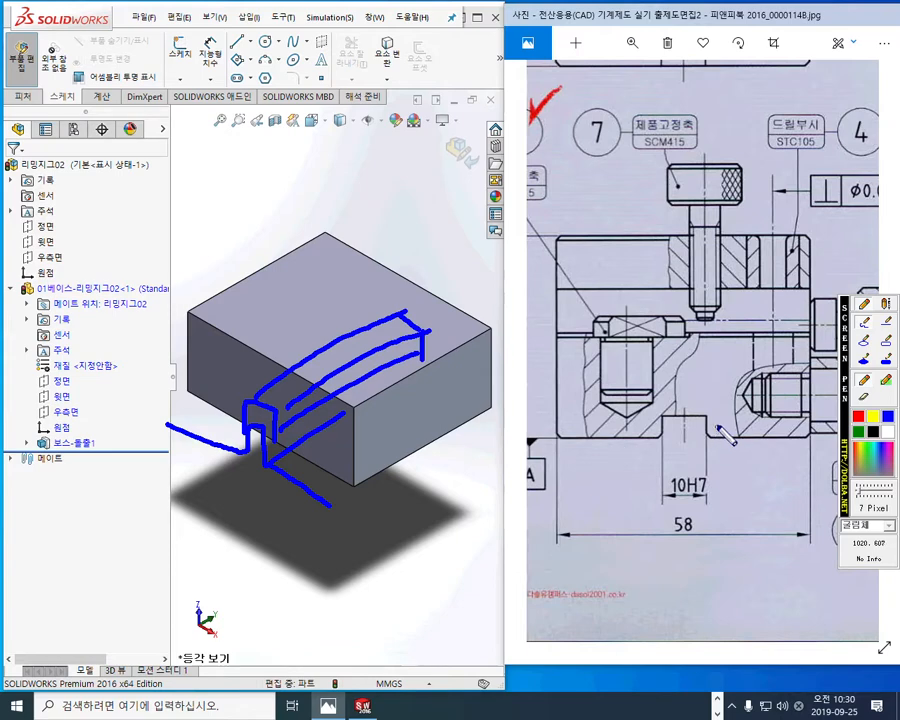
pyautogui.moveTo(729, 420)
pyautogui.mouseDown()
pyautogui.moveTo(757, 420)
pyautogui.moveTo(747, 432)
pyautogui.mouseUp()
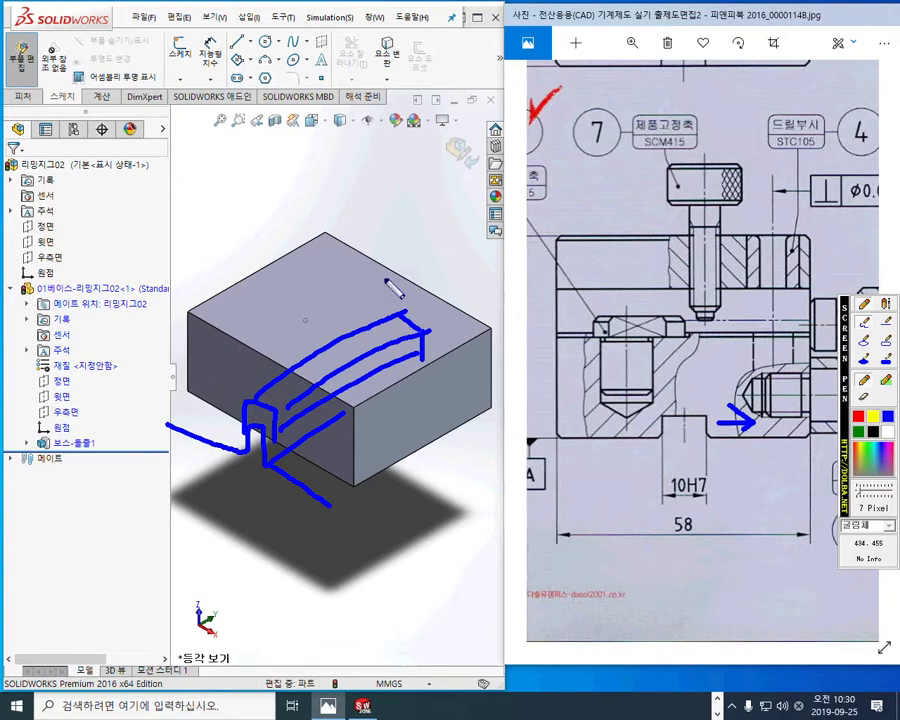
pyautogui.moveTo(698, 455)
pyautogui.mouseDown()
pyautogui.moveTo(675, 519)
pyautogui.moveTo(714, 511)
pyautogui.mouseUp()
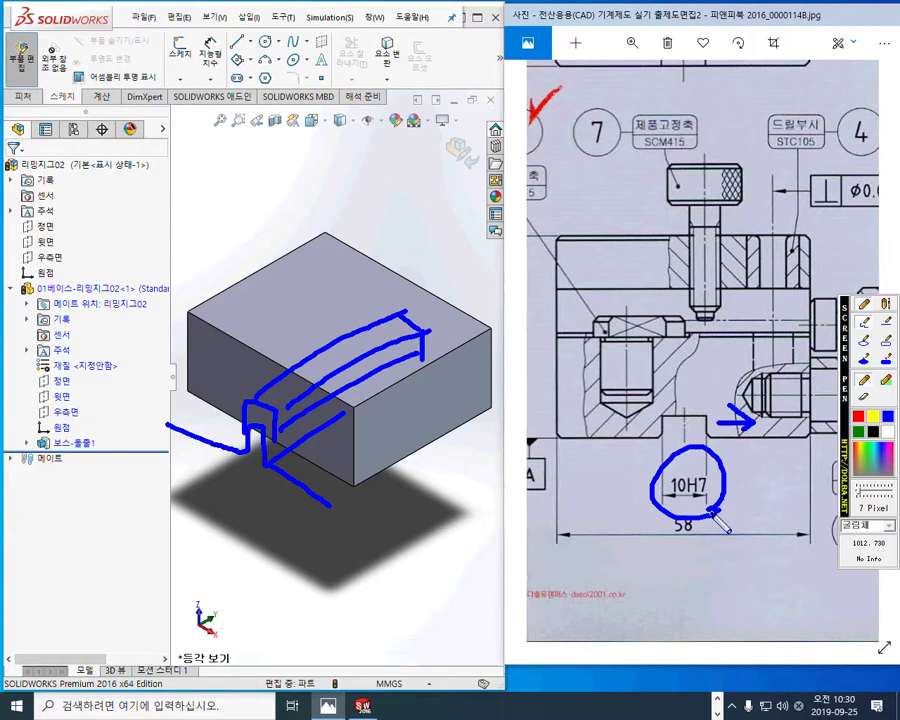
pyautogui.press('Escape')
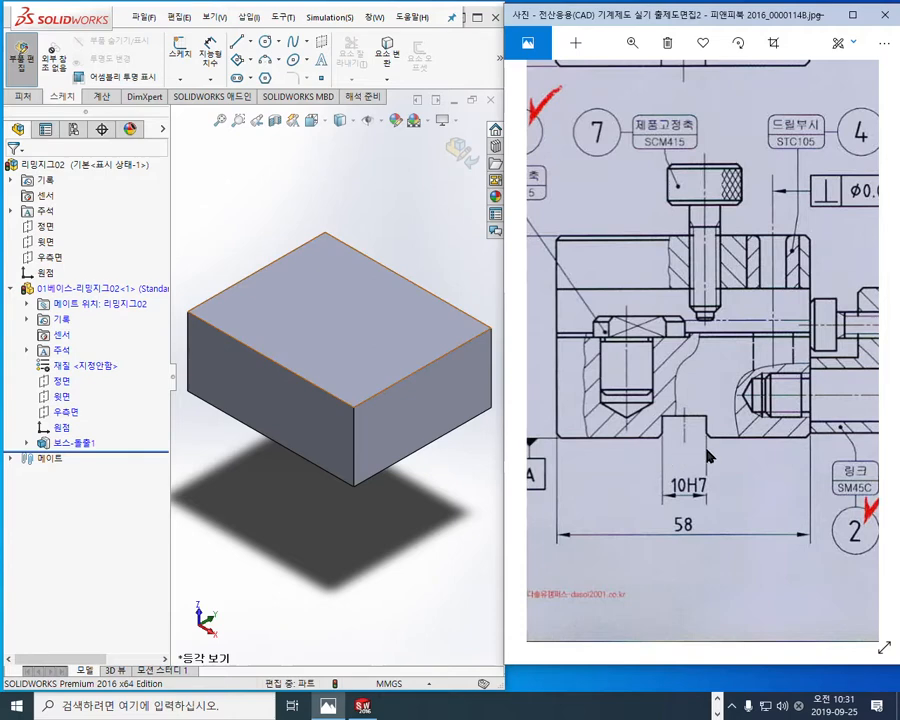
pyautogui.press('F9')
pyautogui.moveTo(662, 444)
pyautogui.mouseDown()
pyautogui.moveTo(668, 411)
pyautogui.moveTo(710, 411)
pyautogui.moveTo(711, 440)
pyautogui.mouseUp()
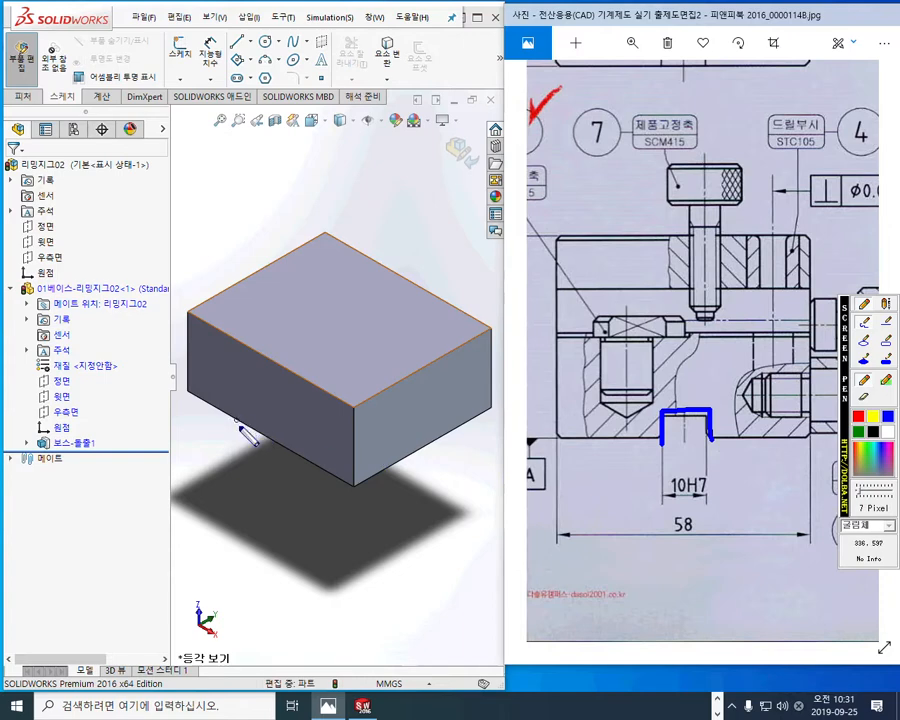
pyautogui.moveTo(206, 335)
pyautogui.mouseDown()
pyautogui.moveTo(186, 354)
pyautogui.moveTo(233, 395)
pyautogui.mouseUp()
pyautogui.moveTo(312, 390); pyautogui.dragTo(289, 415)
pyautogui.moveTo(337, 413)
pyautogui.mouseDown()
pyautogui.moveTo(314, 442)
pyautogui.moveTo(331, 464)
pyautogui.mouseUp()
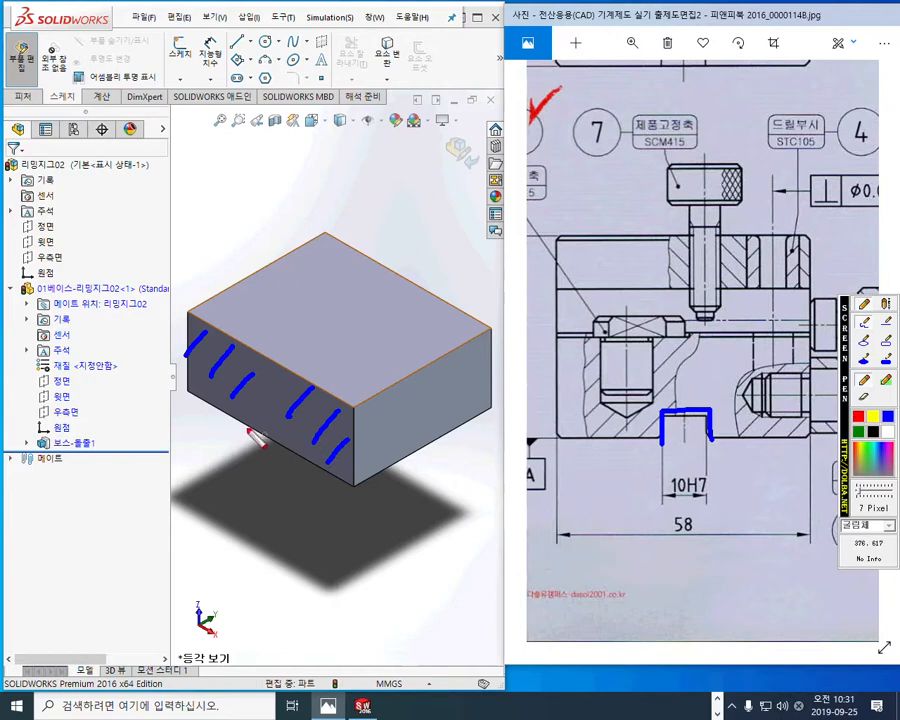
pyautogui.moveTo(244, 427)
pyautogui.mouseDown()
pyautogui.moveTo(243, 410)
pyautogui.moveTo(269, 406)
pyautogui.moveTo(273, 441)
pyautogui.mouseUp()
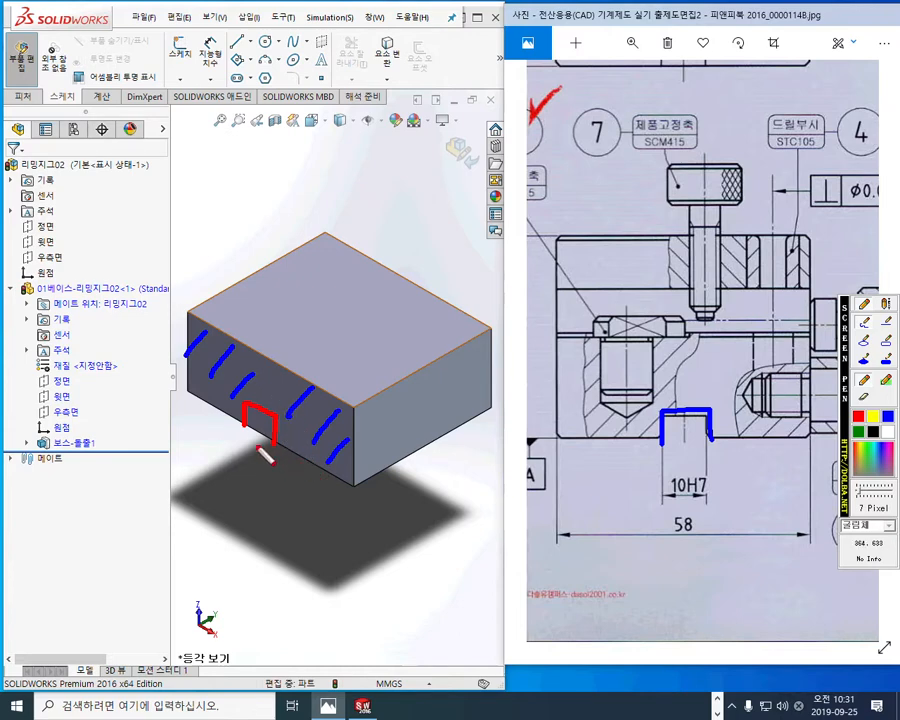
pyautogui.moveTo(258, 430)
pyautogui.mouseDown()
pyautogui.moveTo(249, 443)
pyautogui.moveTo(260, 444)
pyautogui.mouseUp()
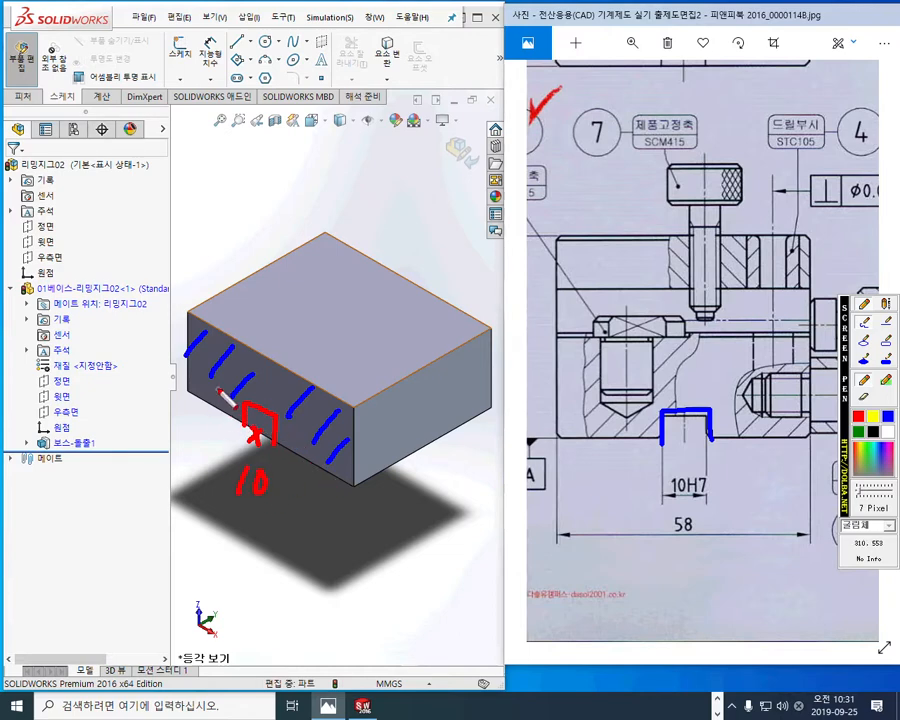
pyautogui.moveTo(219, 396); pyautogui.dragTo(207, 427)
pyautogui.moveTo(268, 393)
pyautogui.mouseDown()
pyautogui.moveTo(421, 309)
pyautogui.moveTo(405, 342)
pyautogui.mouseUp()
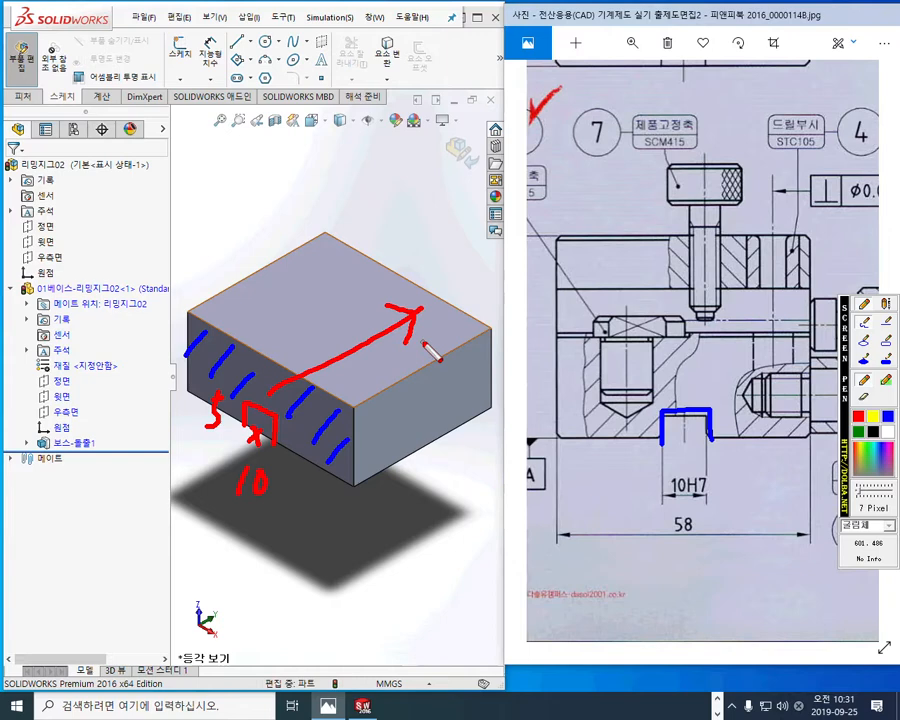
# Step: Start a sketch on the front face of the base block and view it face-on
pyautogui.press('Escape')
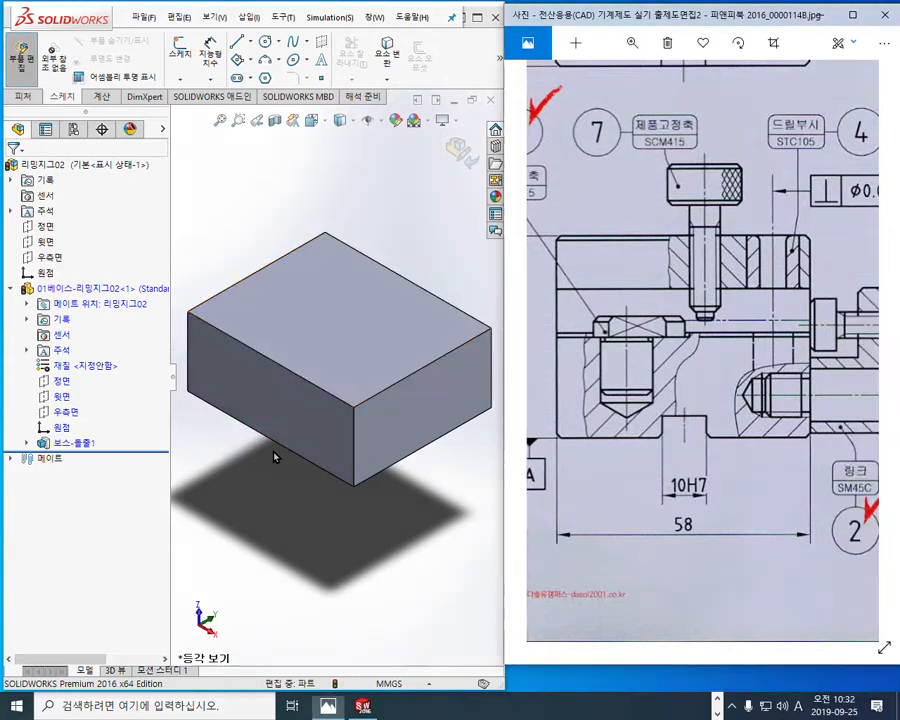
pyautogui.click(255, 400)
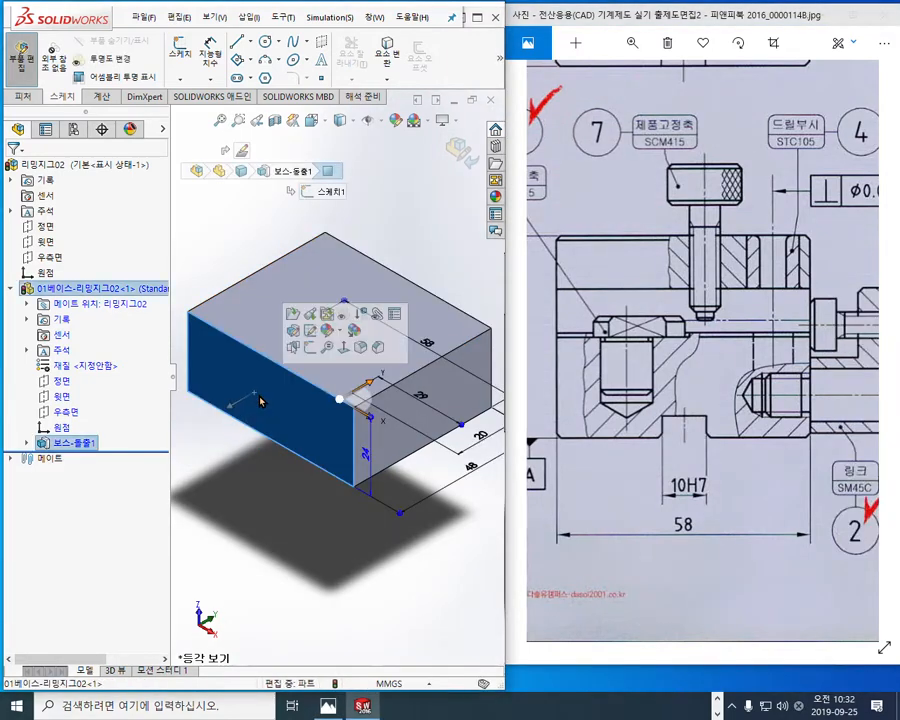
pyautogui.click(309, 348)
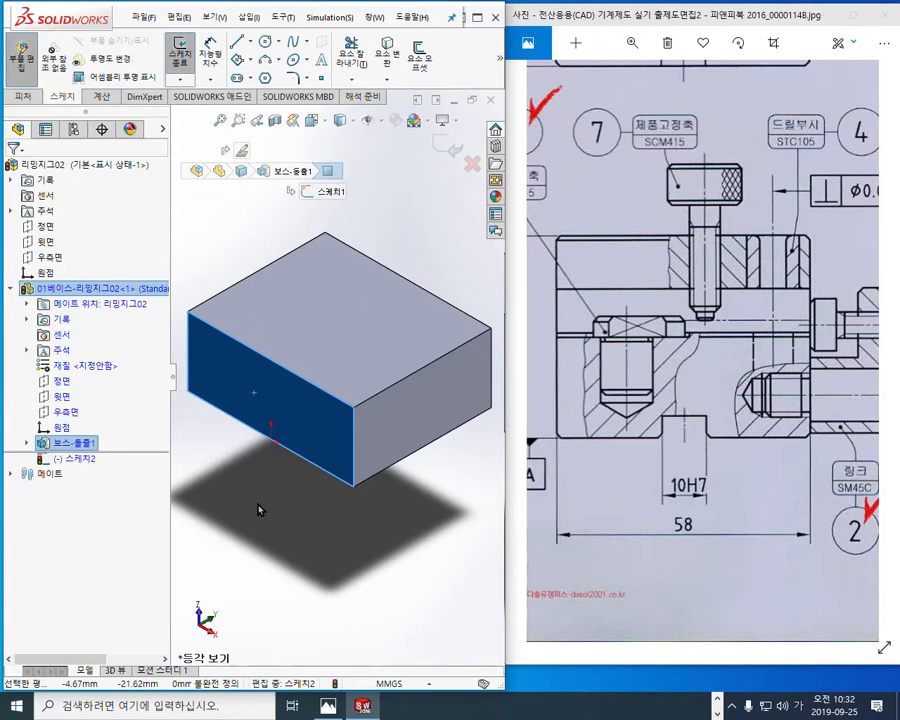
pyautogui.hotkey('ctrl', '8')
pyautogui.press('f')
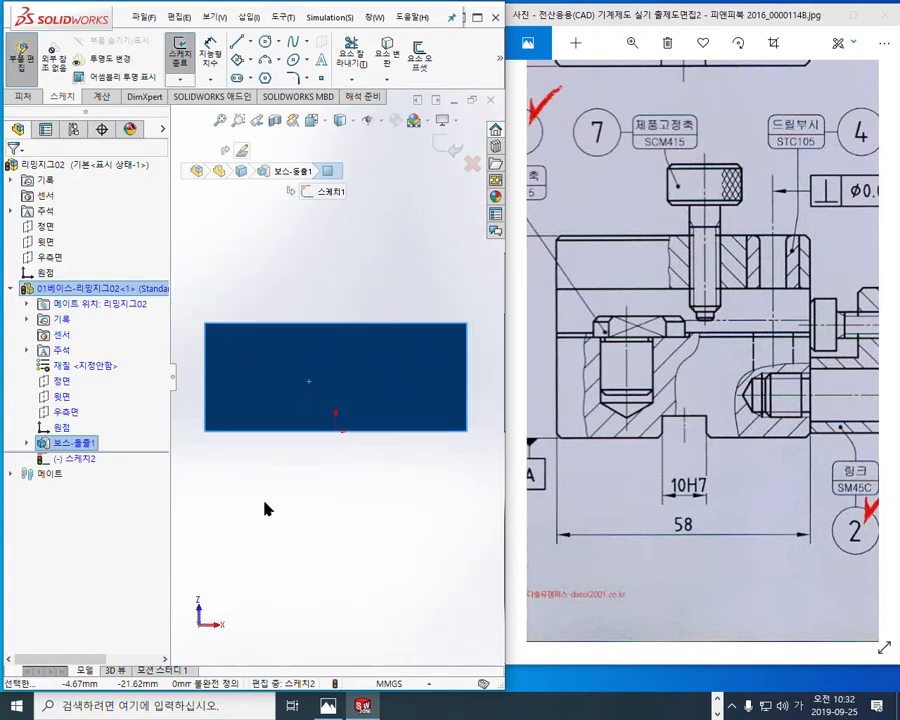
pyautogui.click(376, 472)
# Step: Sketch a corner rectangle about 28 mm wide and 32 mm high across the front face's bottom edge
pyautogui.press('r')
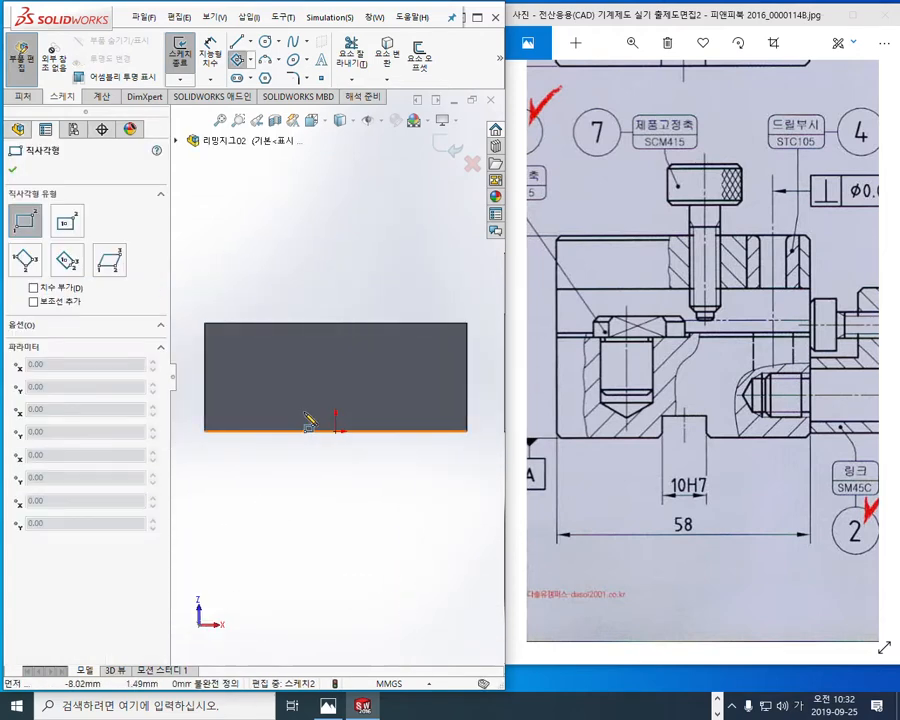
pyautogui.click(285, 362)
pyautogui.click(414, 508)
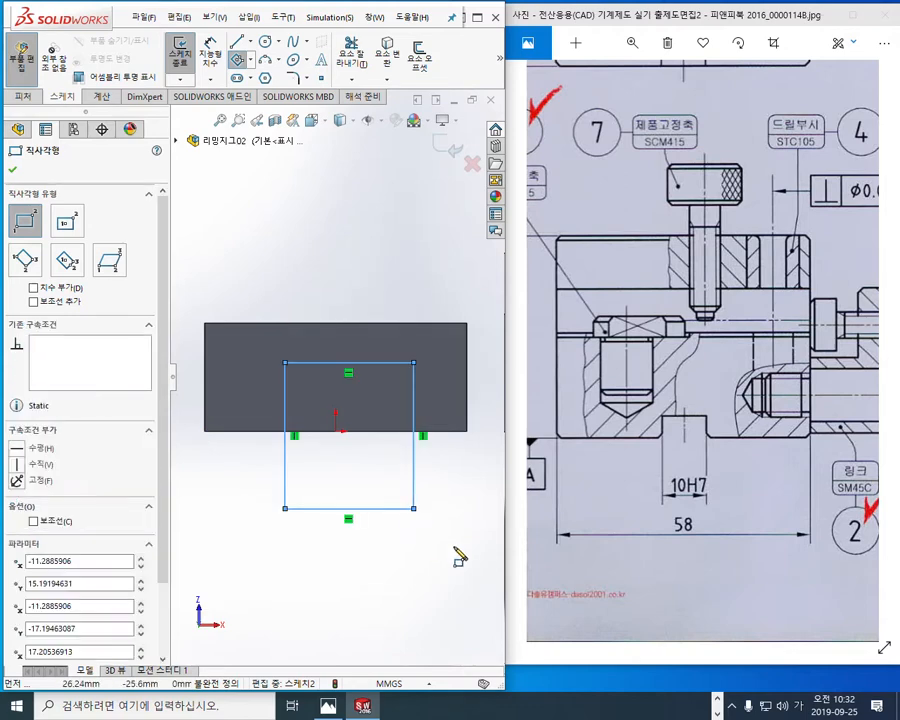
pyautogui.rightClick(512, 515)
pyautogui.click(519, 516)
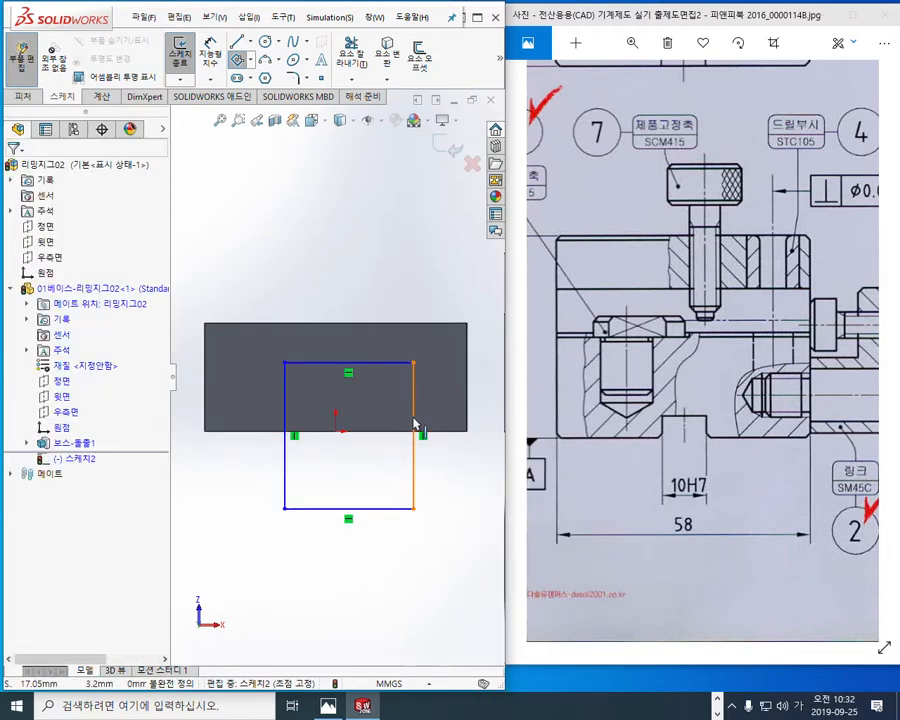
pyautogui.click(250, 42)
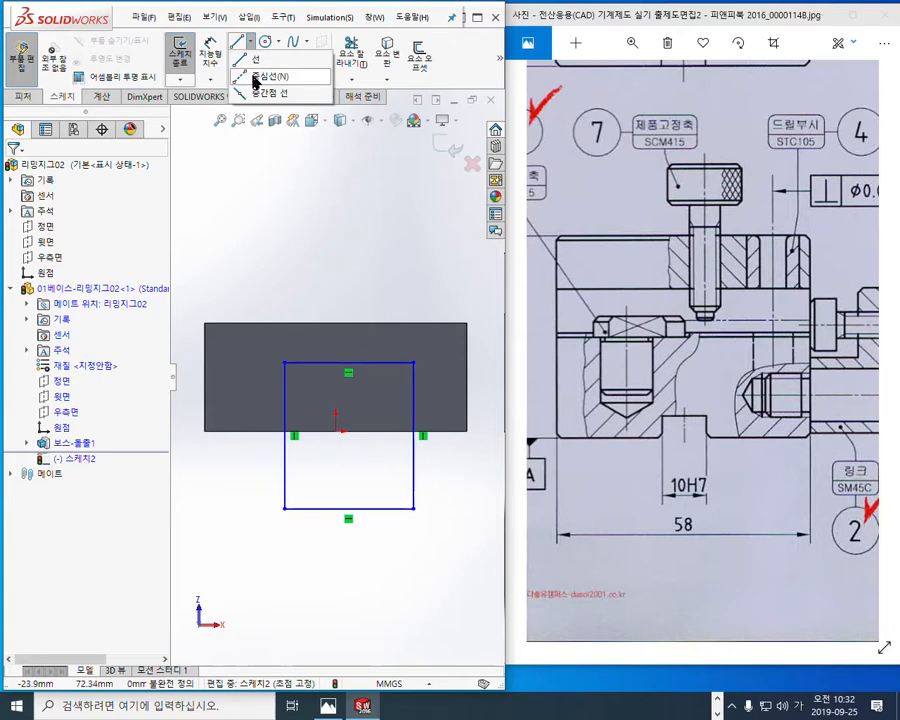
pyautogui.press('F9')
pyautogui.moveTo(302, 83)
pyautogui.mouseDown()
pyautogui.moveTo(272, 62)
pyautogui.moveTo(291, 80)
pyautogui.mouseUp()
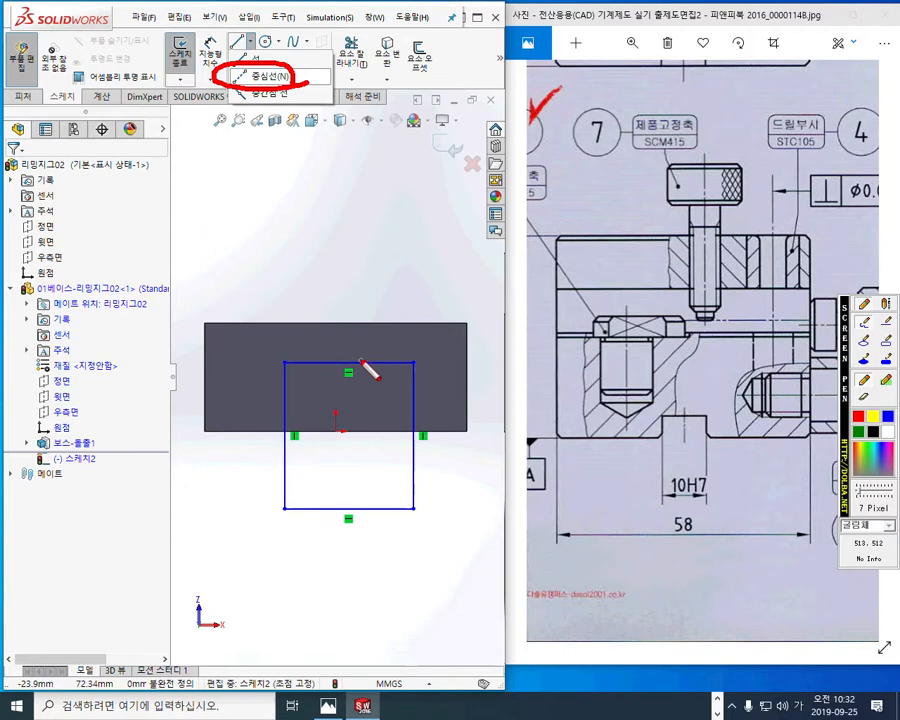
pyautogui.moveTo(354, 370); pyautogui.dragTo(352, 374)
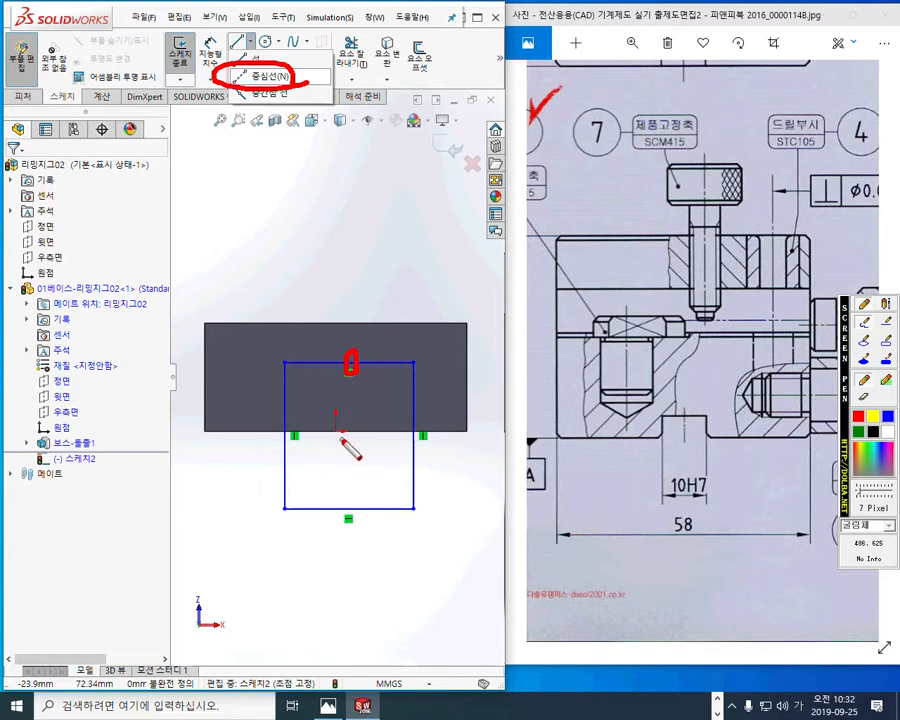
pyautogui.moveTo(352, 378); pyautogui.dragTo(346, 466)
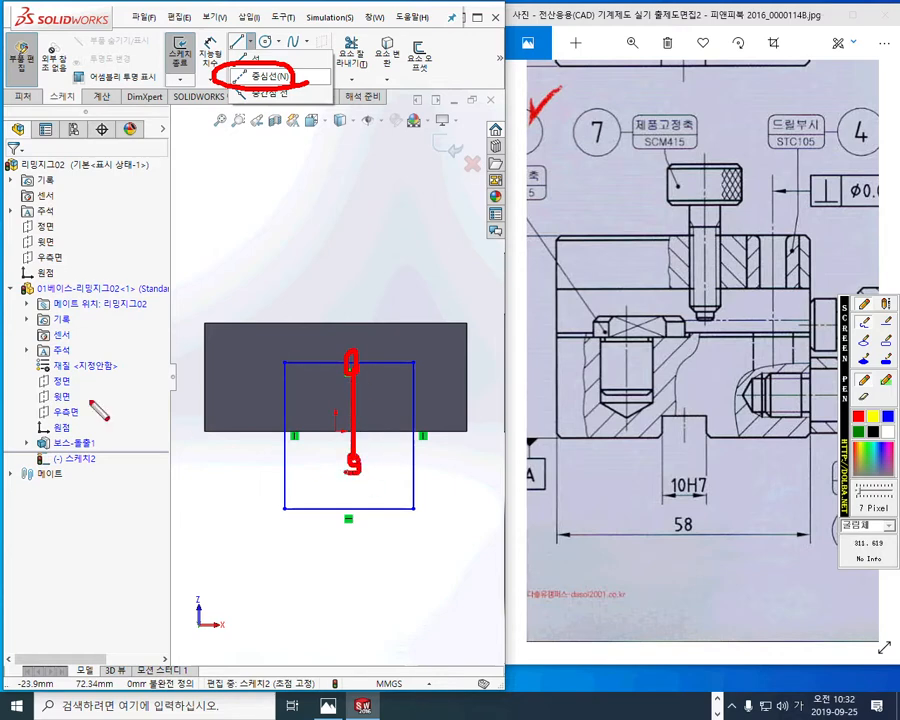
pyautogui.moveTo(60, 418)
pyautogui.mouseDown()
pyautogui.moveTo(32, 426)
pyautogui.moveTo(354, 466)
pyautogui.moveTo(322, 485)
pyautogui.mouseUp()
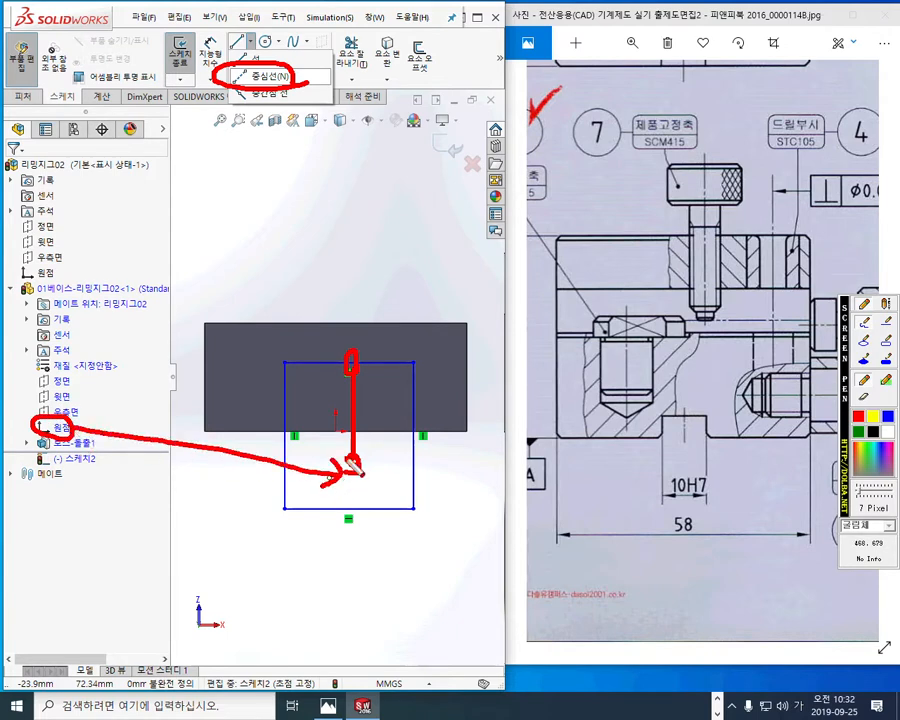
pyautogui.press('Escape')
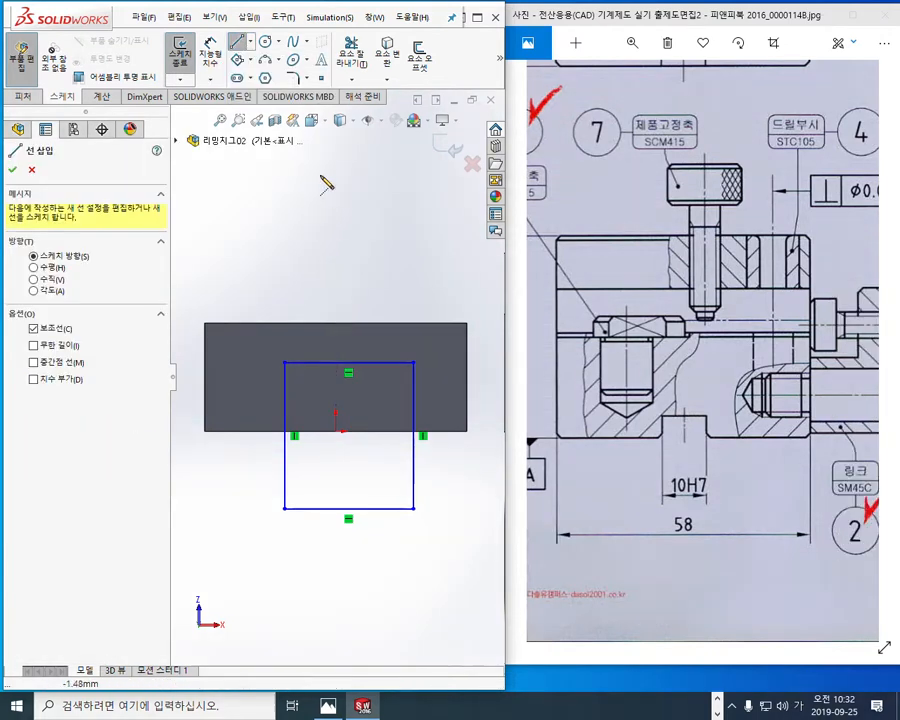
# Step: Draw a vertical centerline downward from the midpoint of the rectangle's top edge, ending inside the rectangle
pyautogui.click(248, 42)
pyautogui.click(250, 80)
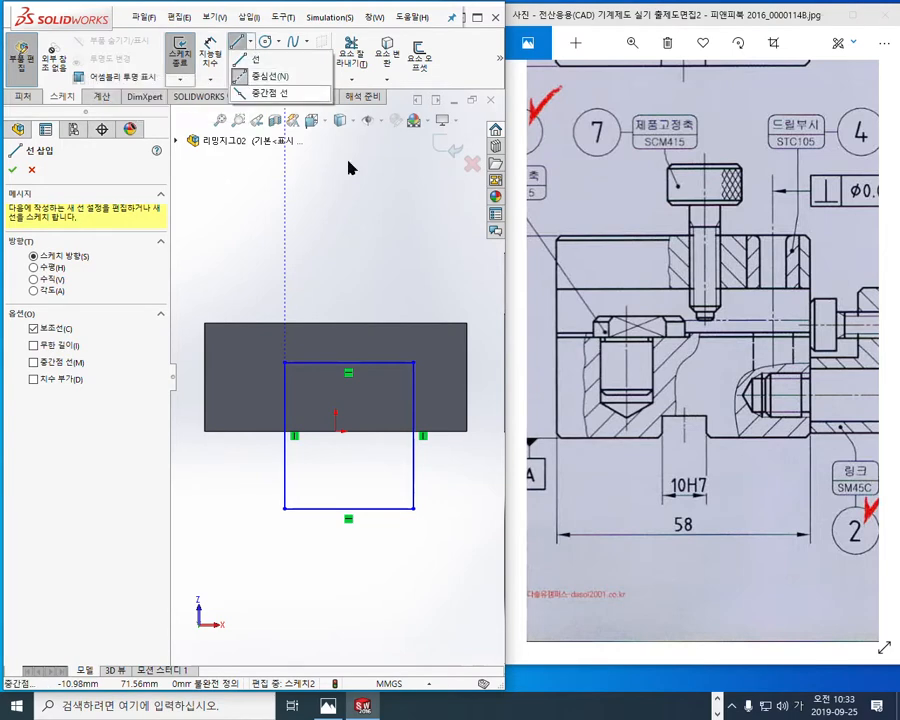
pyautogui.click(347, 361)
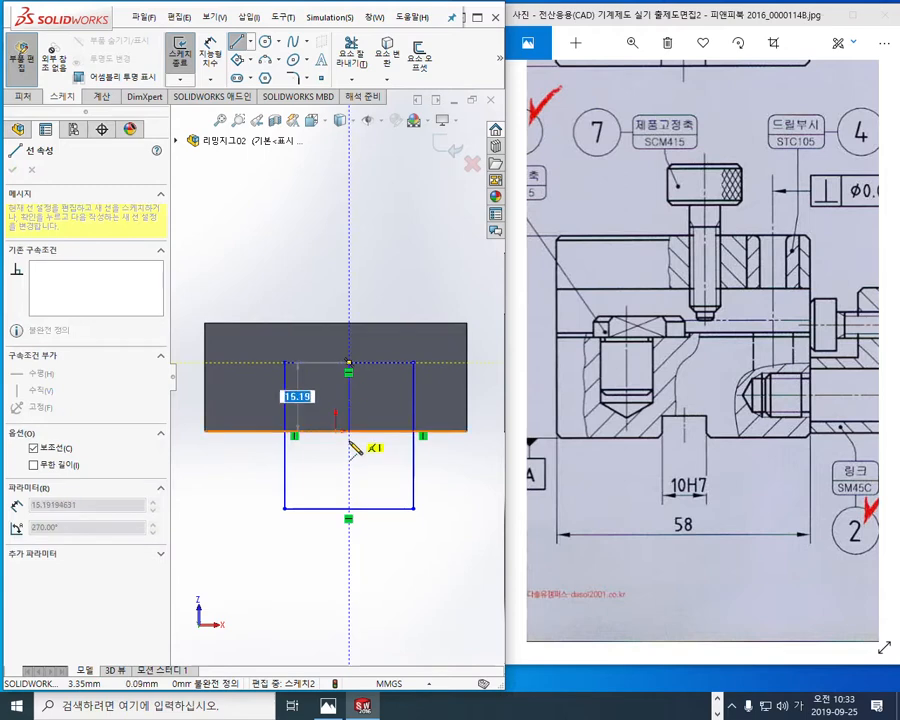
pyautogui.click(348, 455)
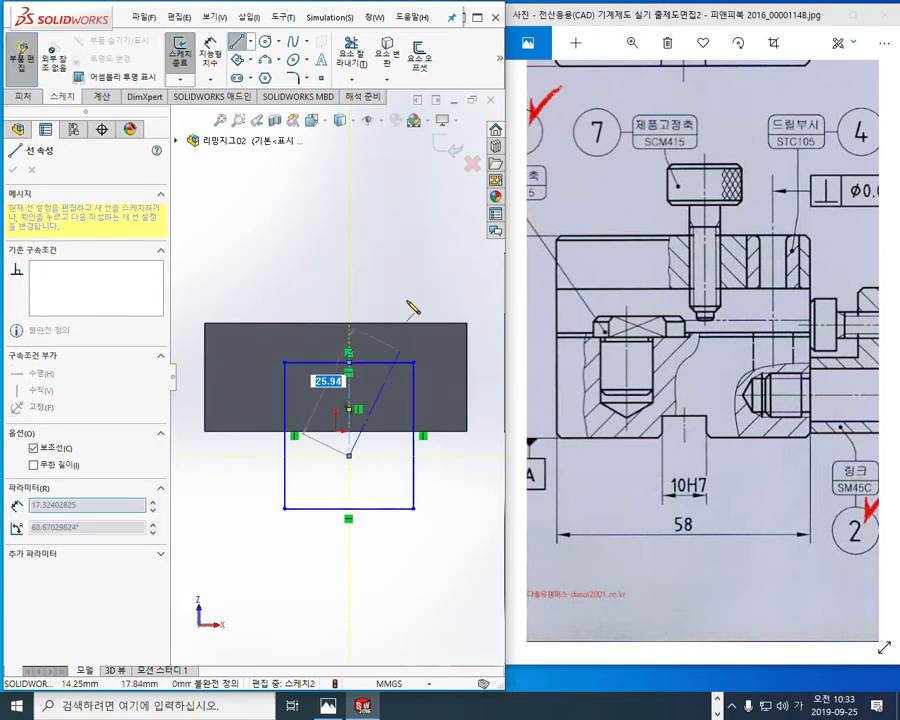
pyautogui.rightClick(446, 298)
pyautogui.click(446, 299)
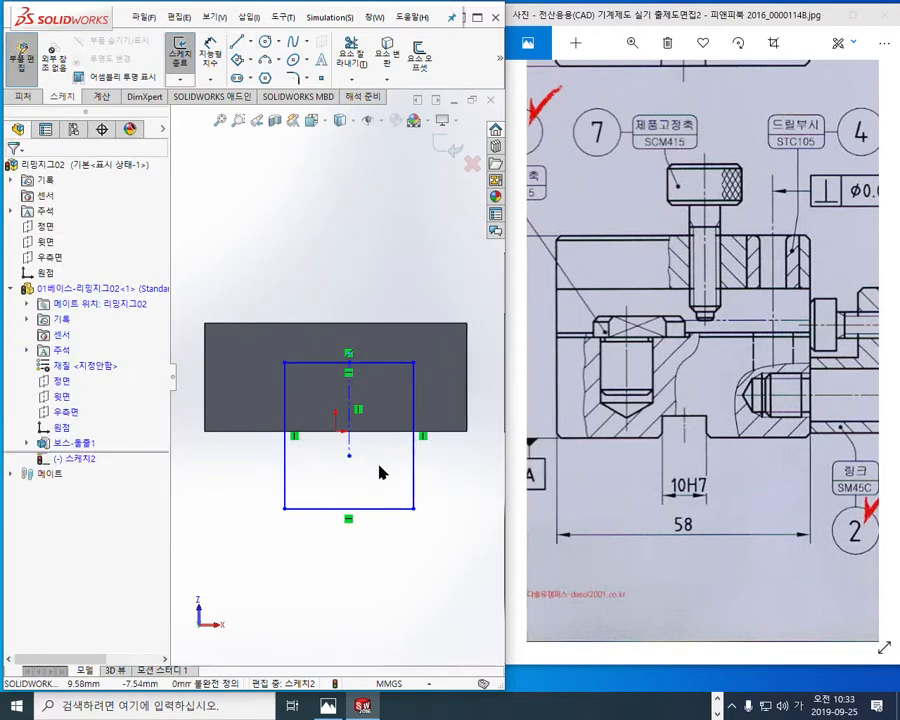
# Step: Make the centerline's lower endpoint coincident with the base part's origin
pyautogui.click(62, 430)
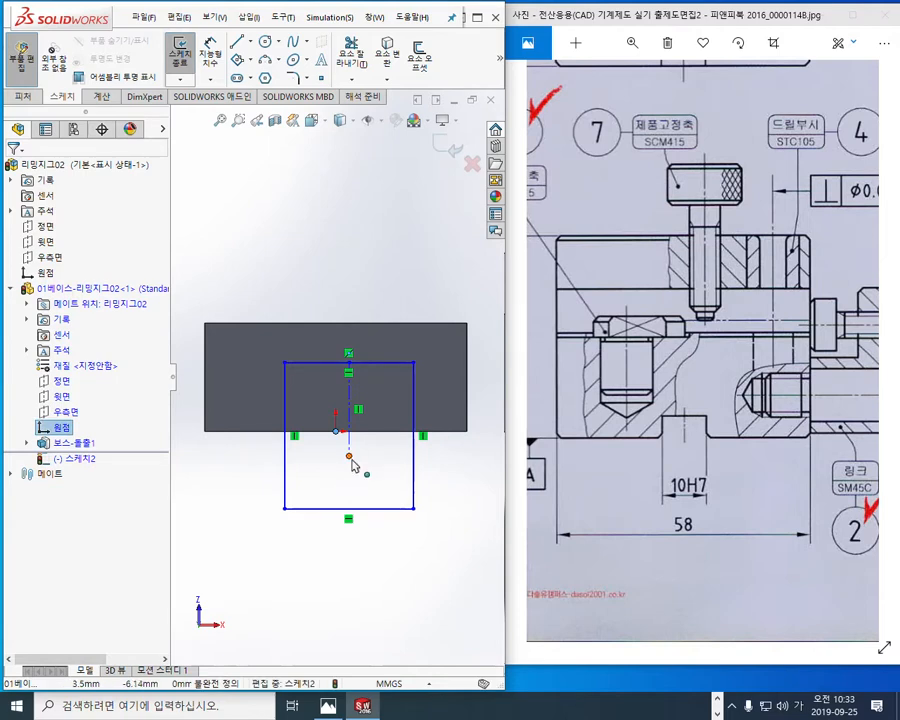
pyautogui.keyDown('ctrl'); pyautogui.click(349, 457); pyautogui.keyUp('ctrl')
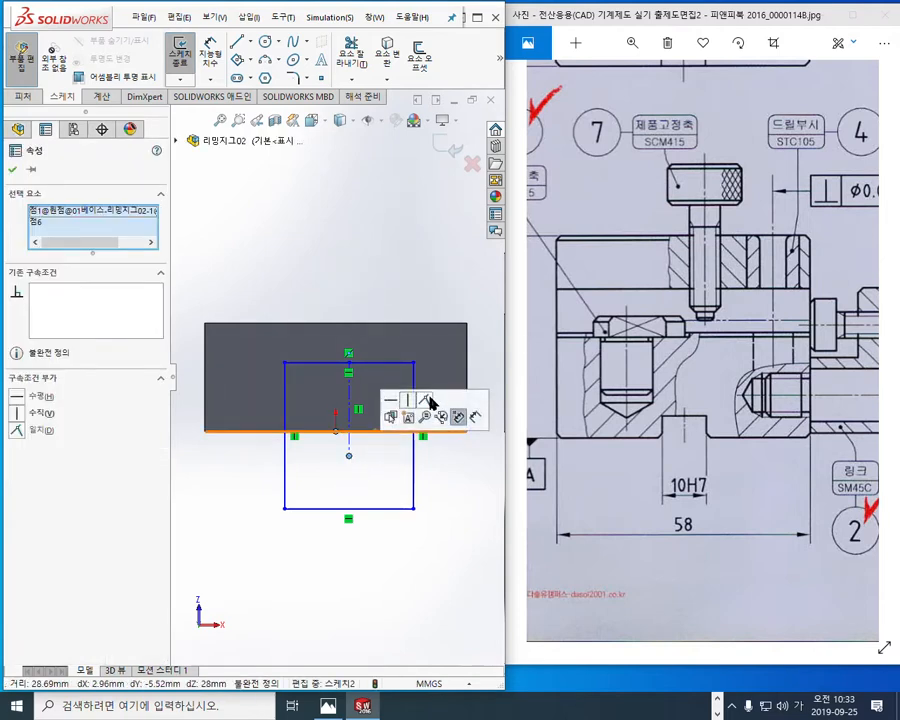
pyautogui.click(408, 400)
pyautogui.click(441, 514)
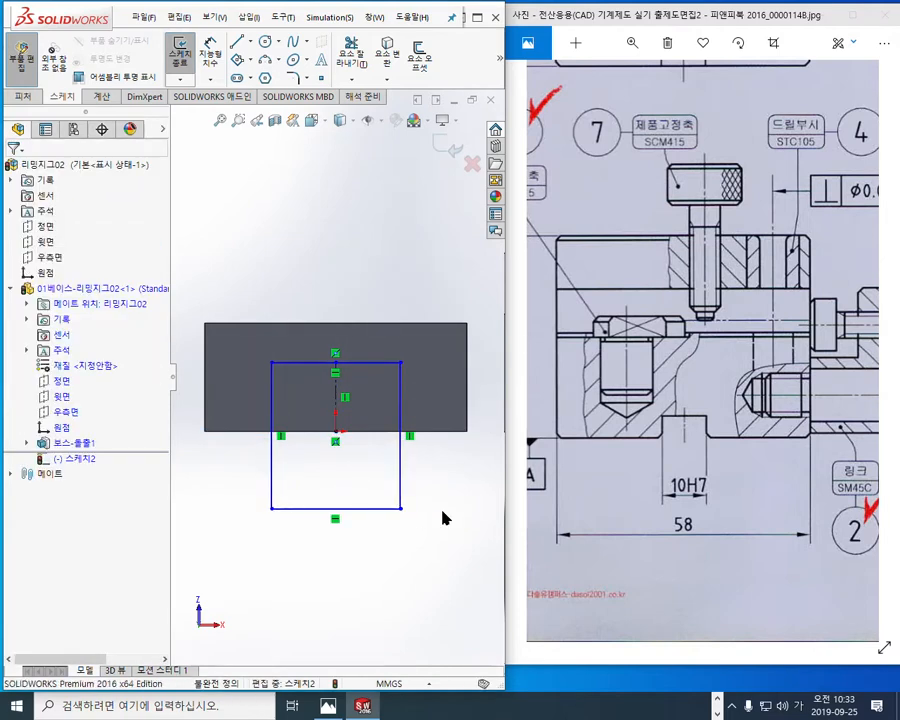
# Step: Narrow the slot rectangle and dimension the distance between its two vertical sides as 10 mm
pyautogui.moveTo(399, 363); pyautogui.dragTo(380, 363)
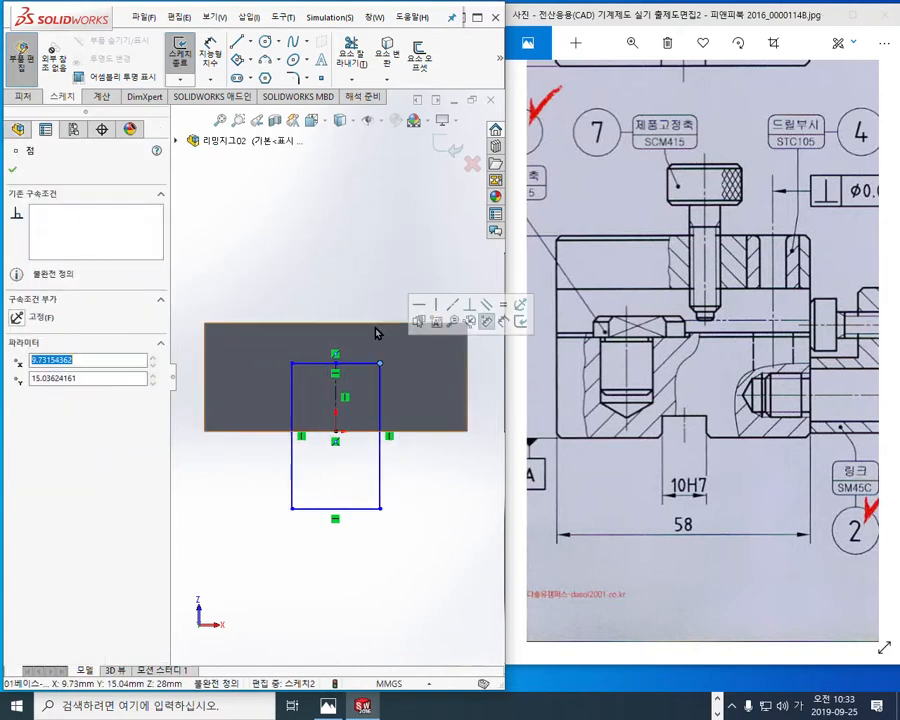
pyautogui.click(398, 250)
pyautogui.rightClick(398, 250)
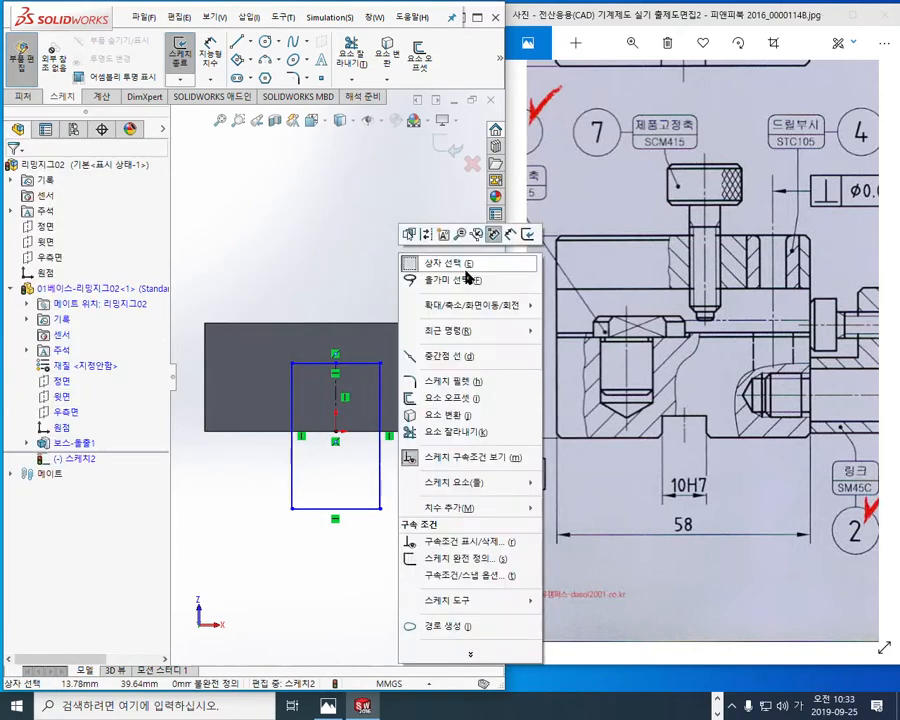
pyautogui.click(510, 237)
pyautogui.click(293, 462)
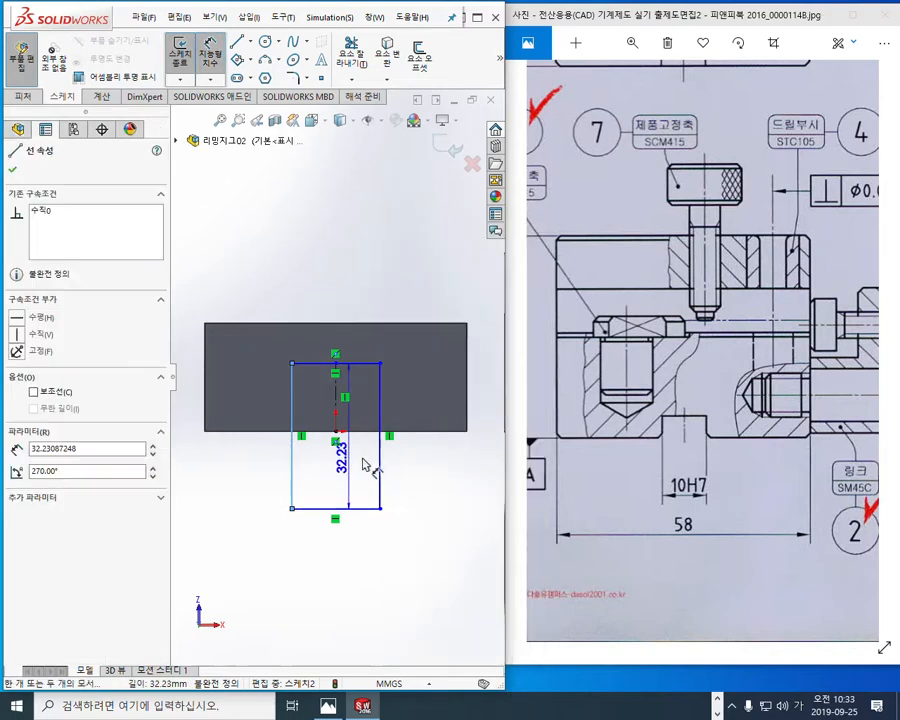
pyautogui.click(381, 465)
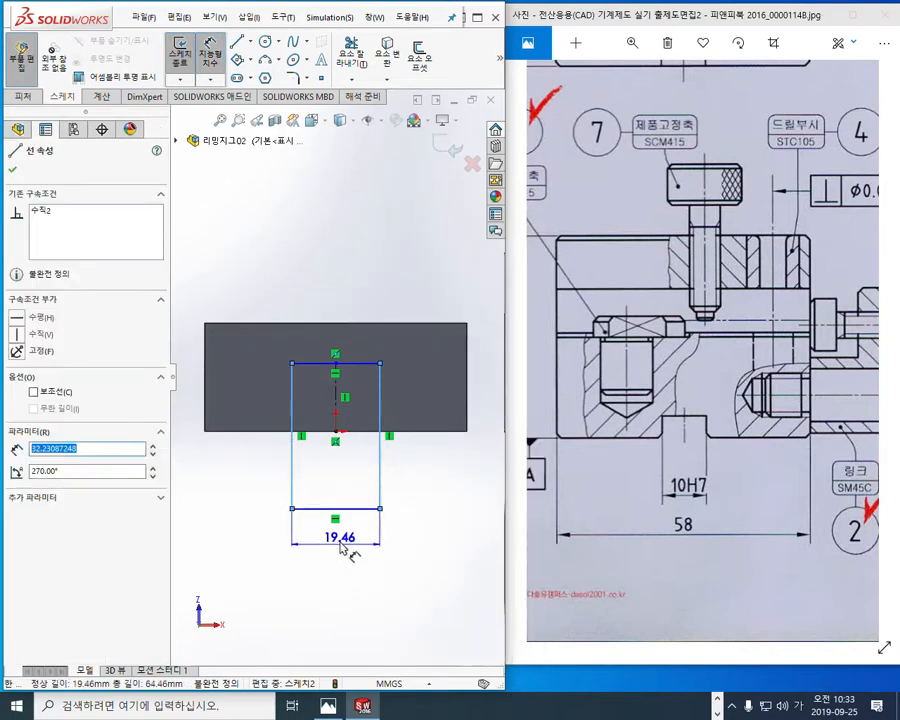
pyautogui.click(337, 549)
pyautogui.write('4')
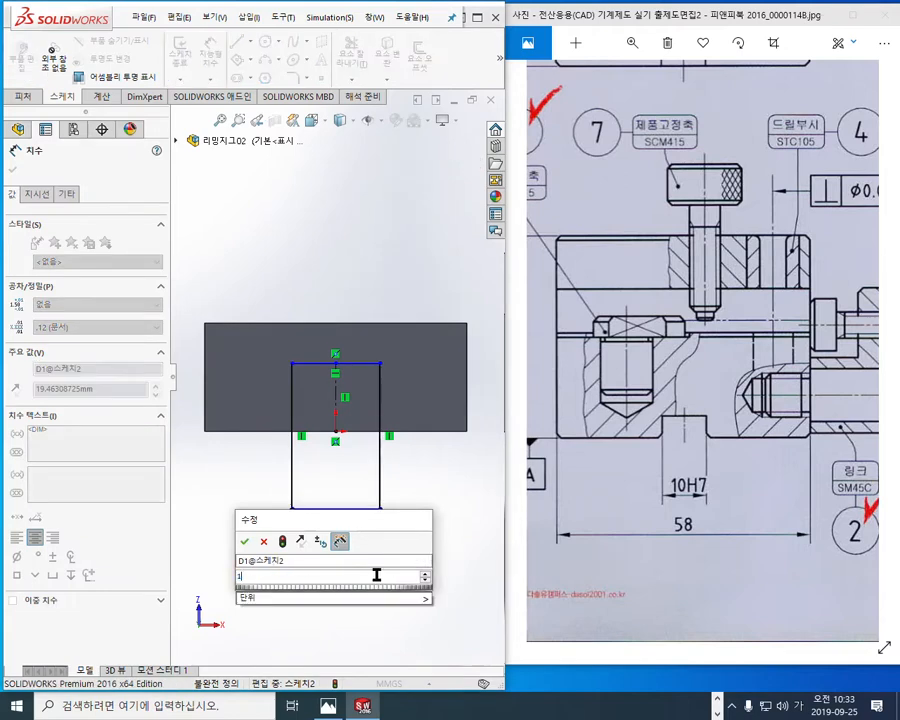
pyautogui.press('Escape')
pyautogui.click(408, 504)
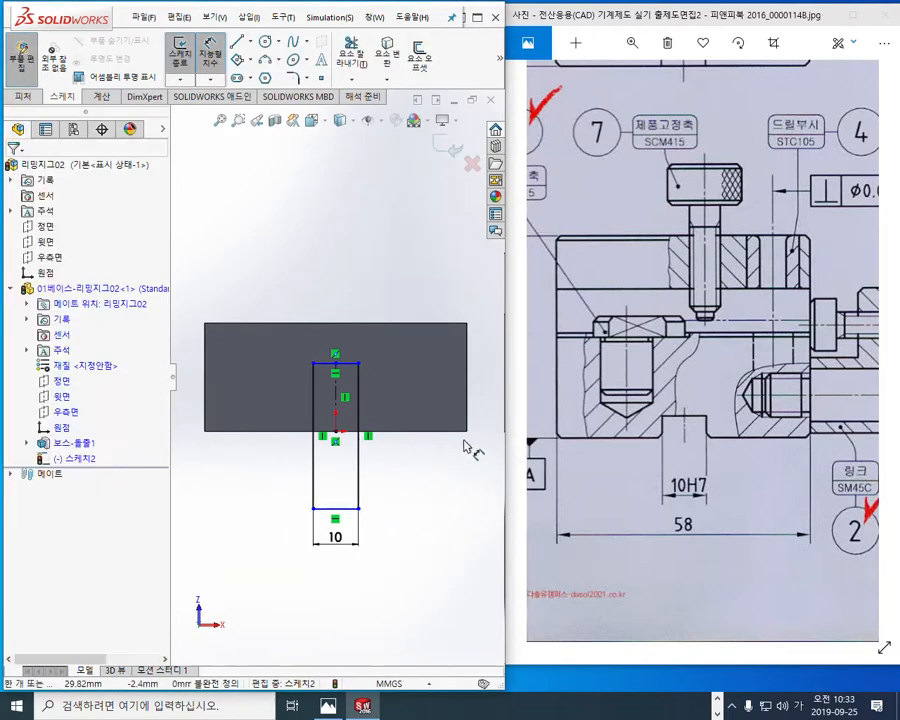
# Step: Dimension the slot depth from the block's bottom edge to the rectangle's top line as 5 mm
pyautogui.click(395, 437)
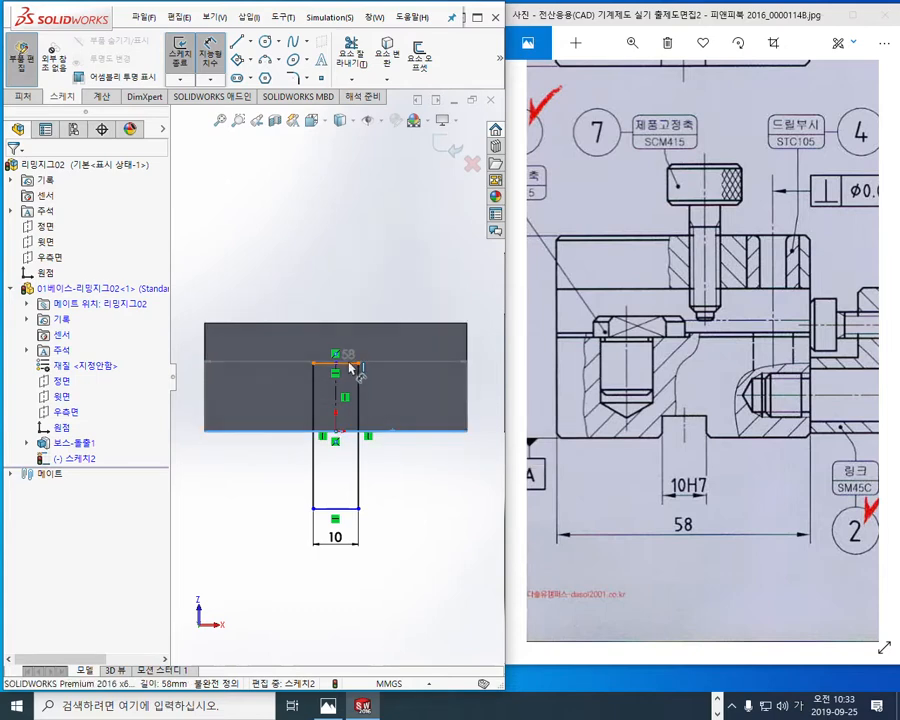
pyautogui.click(352, 364)
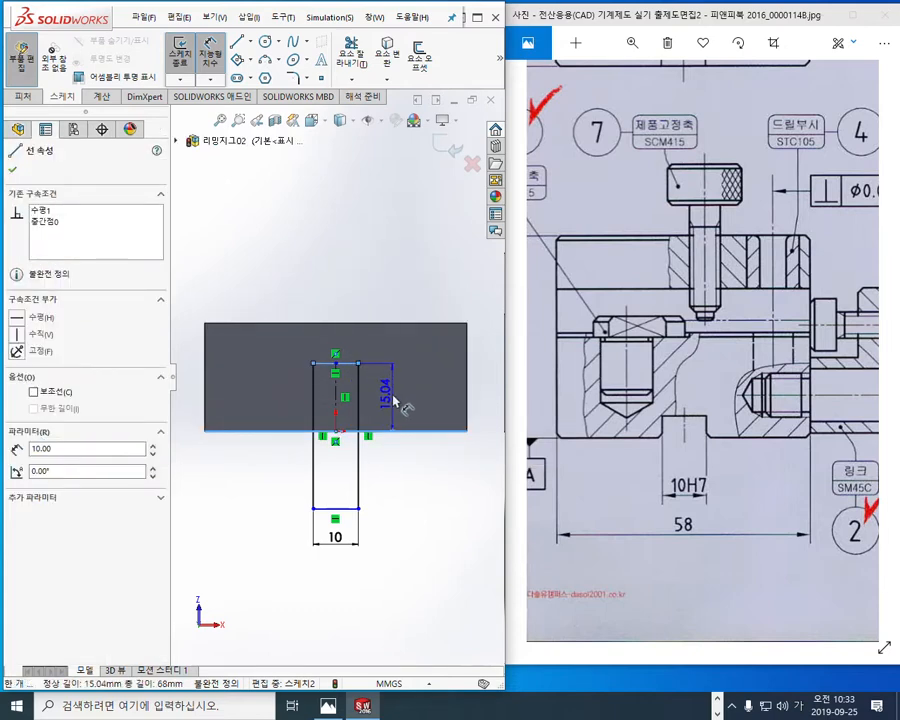
pyautogui.click(395, 402)
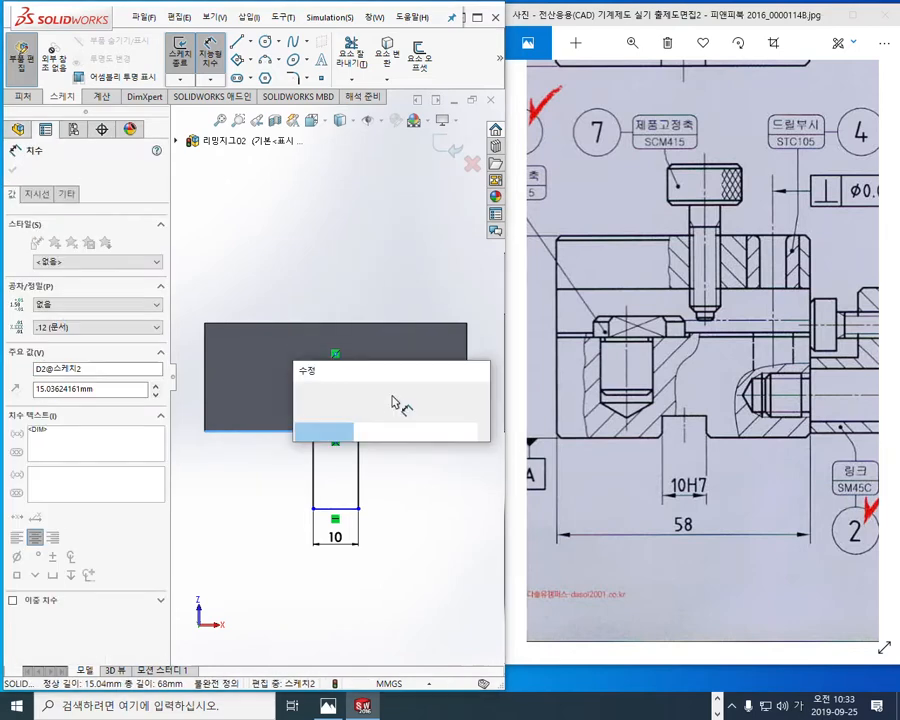
pyautogui.write('5')
pyautogui.press('Return')
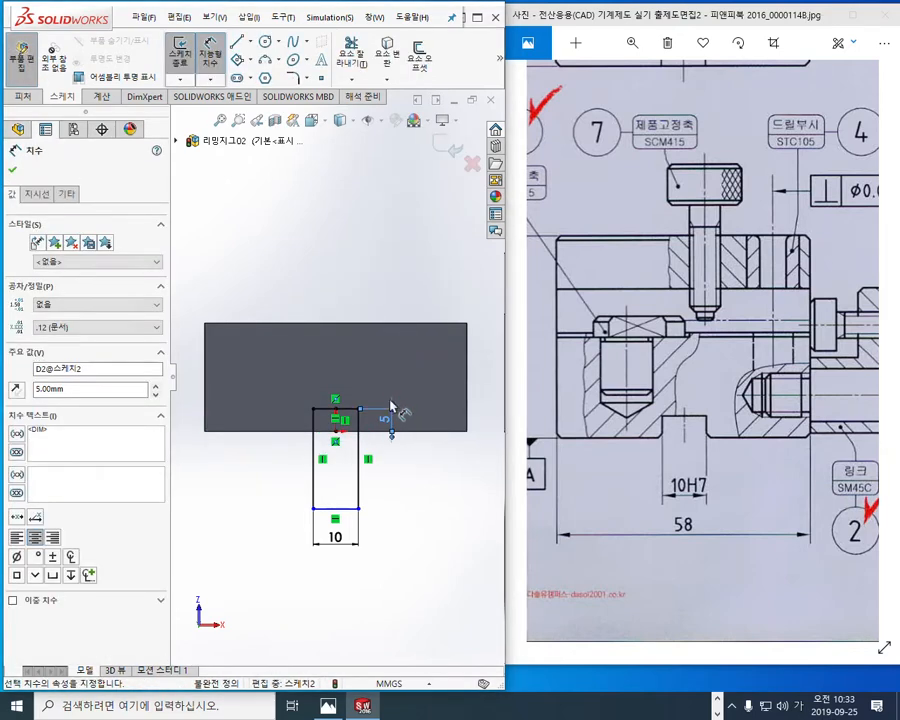
pyautogui.scroll(-1, 400, 500)
pyautogui.rightClick(454, 474)
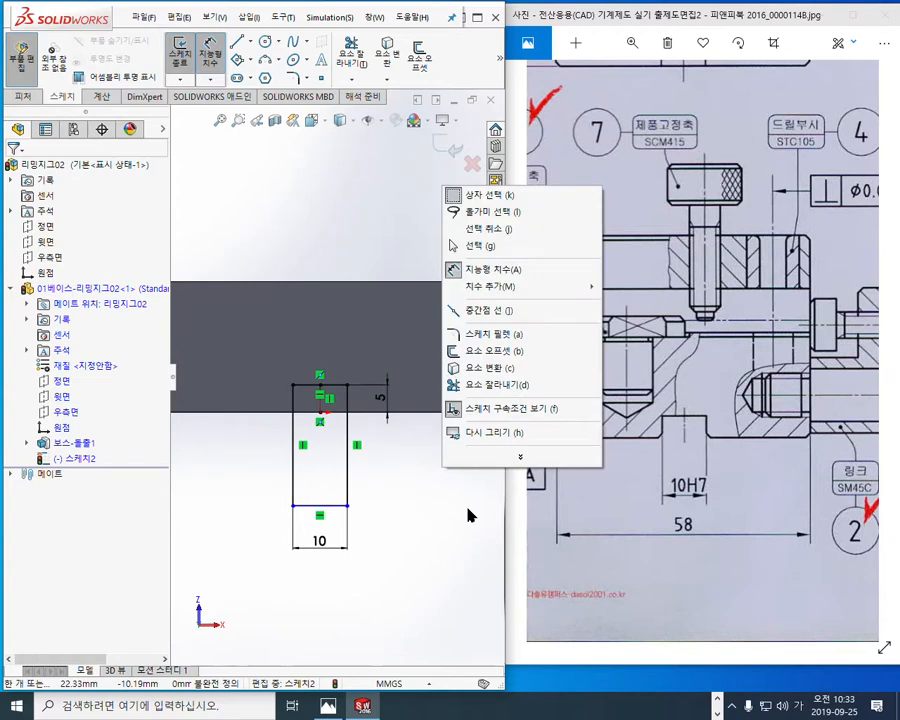
pyautogui.click(482, 244)
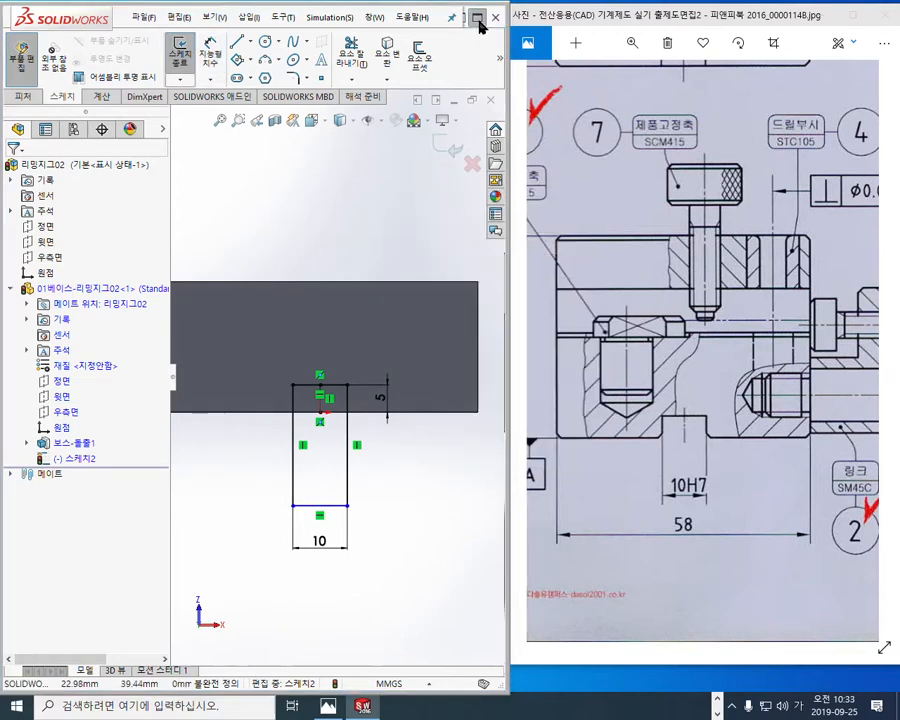
# Step: Maximize the model window and make the rectangle's bottom line collinear with the block's bottom edge
pyautogui.click(478, 18)
pyautogui.moveTo(581, 569); pyautogui.dragTo(576, 493)
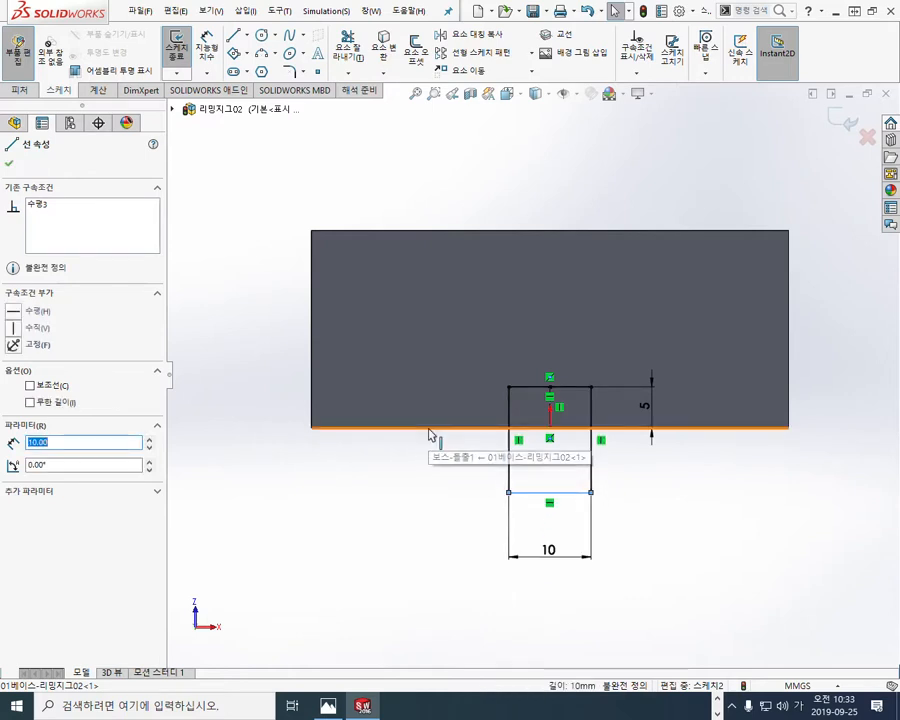
pyautogui.keyDown('ctrl'); pyautogui.click(430, 434); pyautogui.keyUp('ctrl')
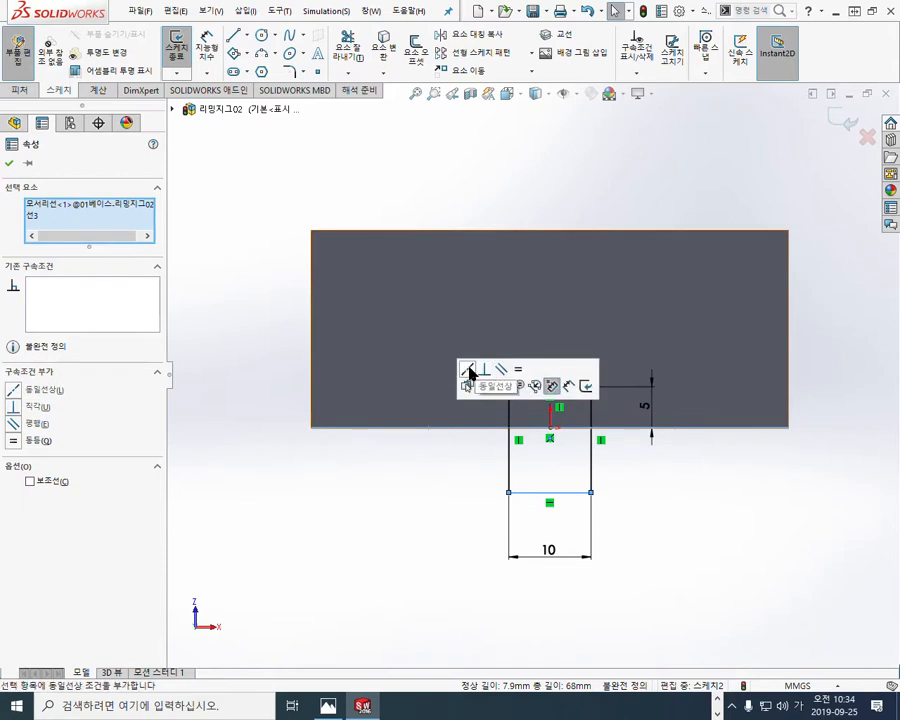
pyautogui.click(470, 371)
pyautogui.click(670, 494)
pyautogui.moveTo(670, 494)
pyautogui.mouseDown(button='middle')
pyautogui.moveTo(580, 504)
pyautogui.moveTo(572, 494)
pyautogui.moveTo(536, 544)
pyautogui.moveTo(592, 426)
pyautogui.moveTo(573, 459)
pyautogui.mouseUp(button='middle')
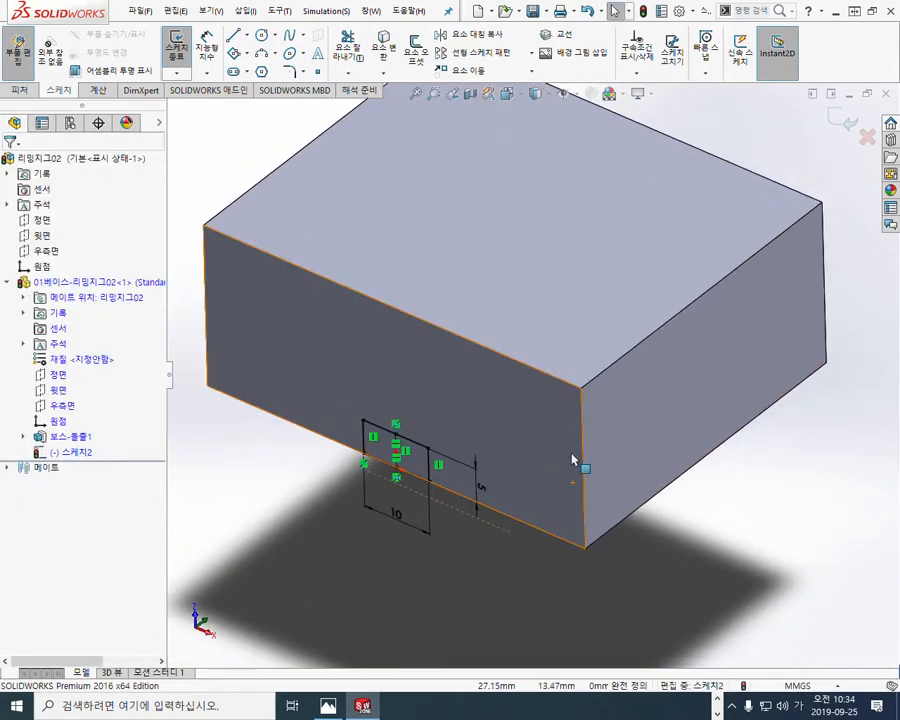
# Step: Mark the cut direction from the slot profile through the block with a temporary red arrow, and clear it
pyautogui.press('F9')
pyautogui.moveTo(417, 413)
pyautogui.mouseDown()
pyautogui.moveTo(668, 174)
pyautogui.moveTo(677, 180)
pyautogui.moveTo(670, 230)
pyautogui.mouseUp()
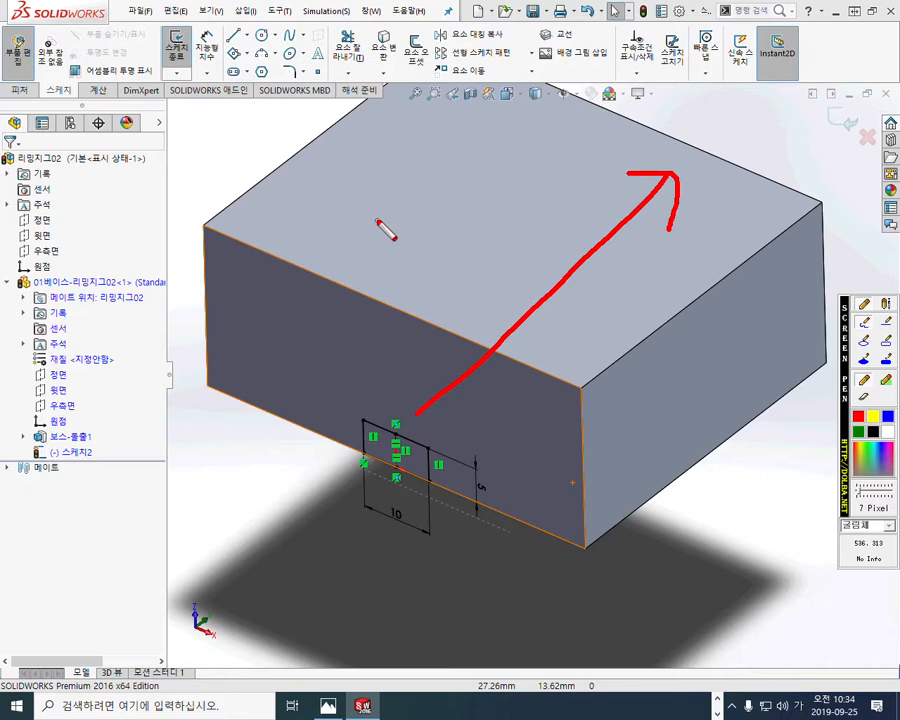
pyautogui.press('Escape')
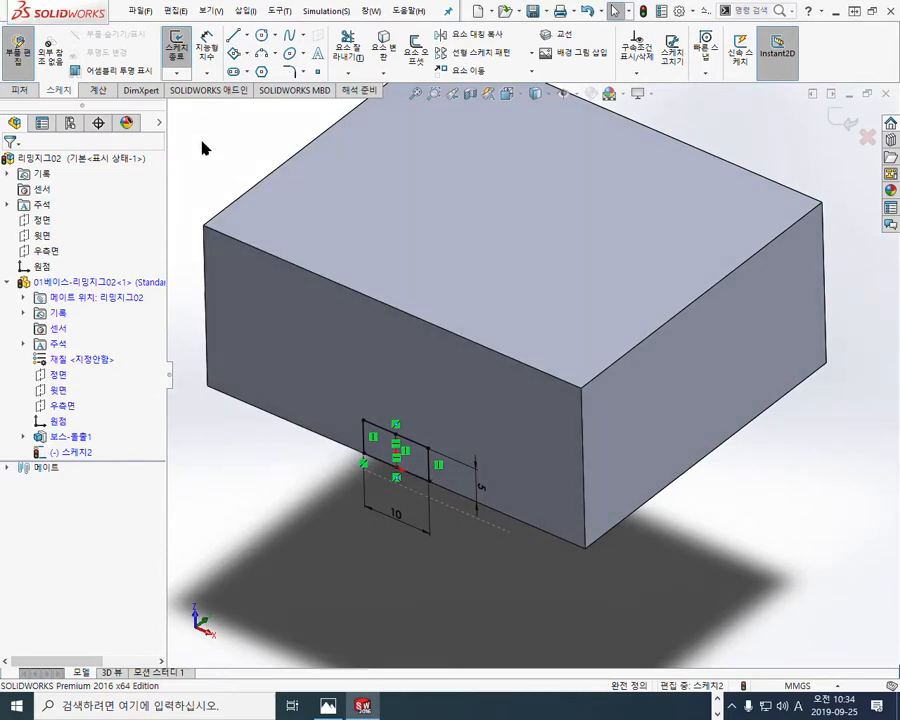
# Step: Cut-extrude the slot profile through the block with the Up To Next (다음까지) end condition
pyautogui.press('s')
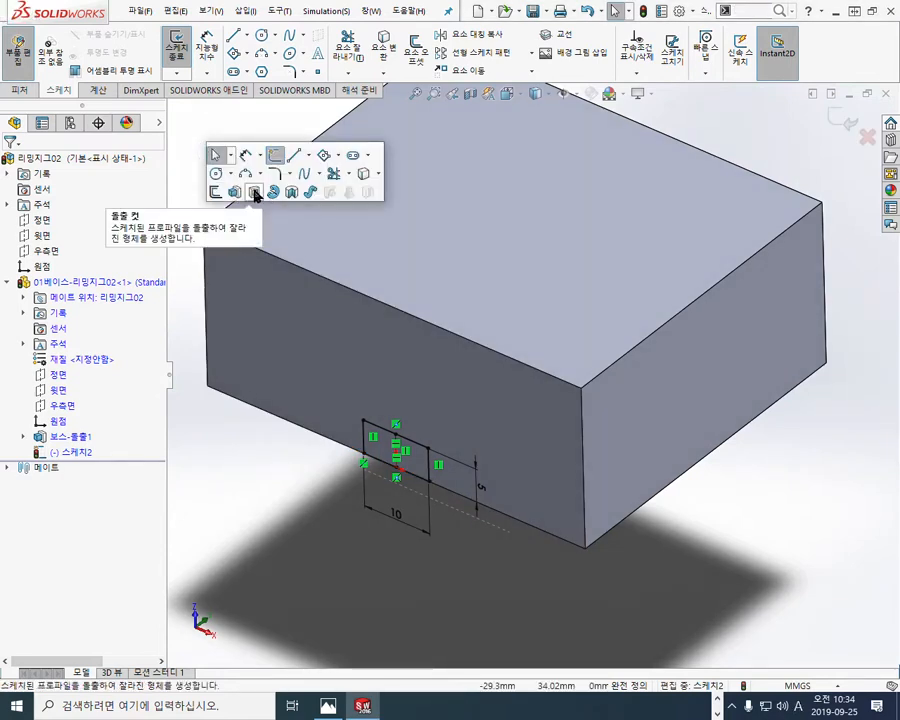
pyautogui.click(255, 194)
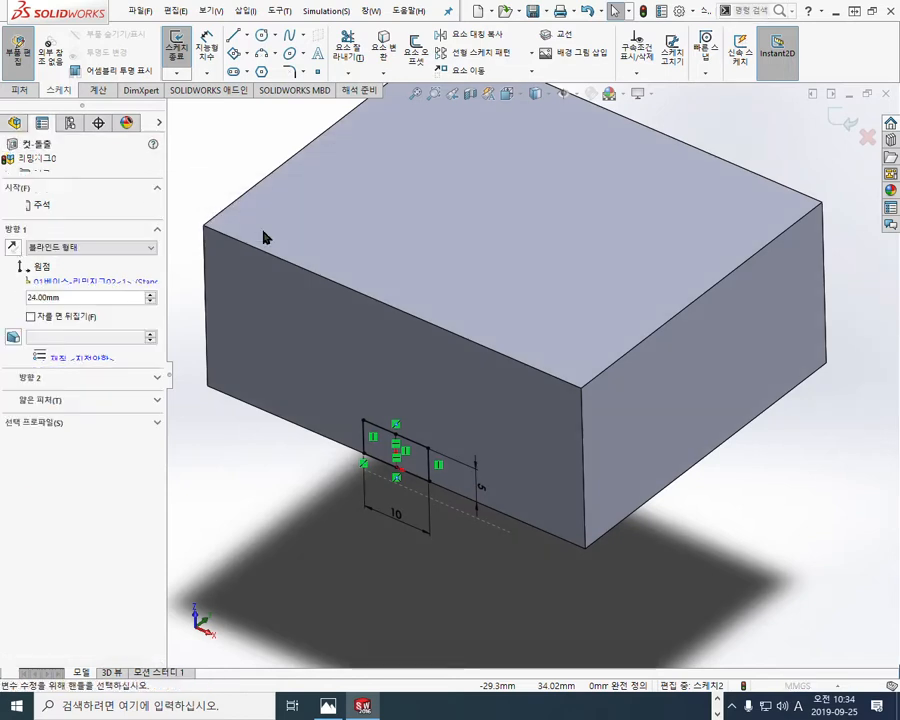
pyautogui.click(85, 257)
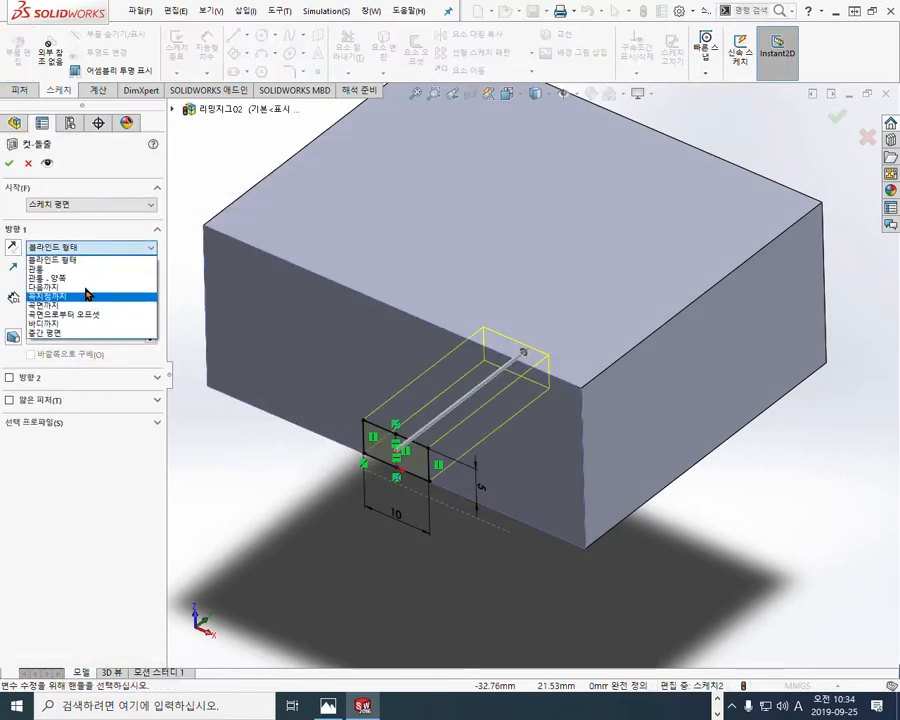
pyautogui.click(86, 283)
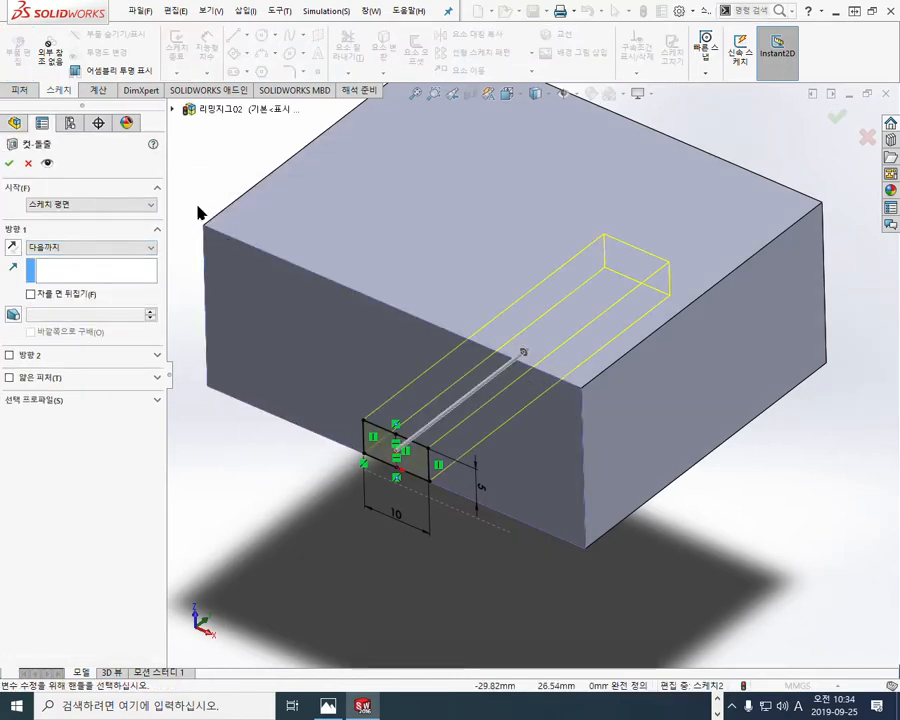
pyautogui.press('Return')
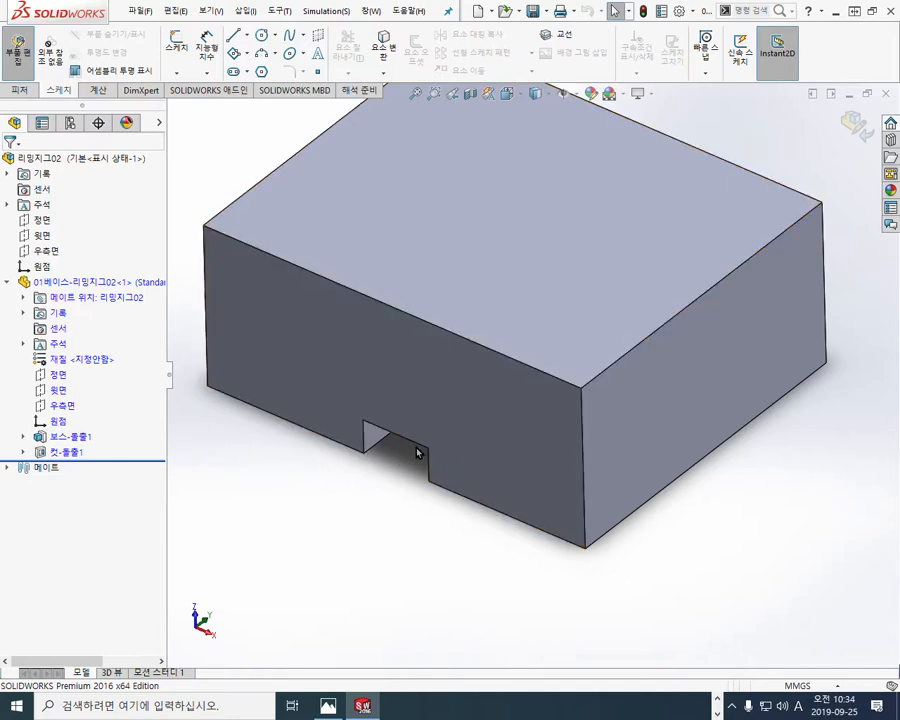
# Step: Select the block's top face and restore the smaller model window so the reference drawing shows beside it
pyautogui.keyDown('ctrl'); pyautogui.moveTo(454, 450); pyautogui.dragTo(434, 555, button='middle'); pyautogui.keyUp('ctrl')
pyautogui.scroll(1, 443, 458)
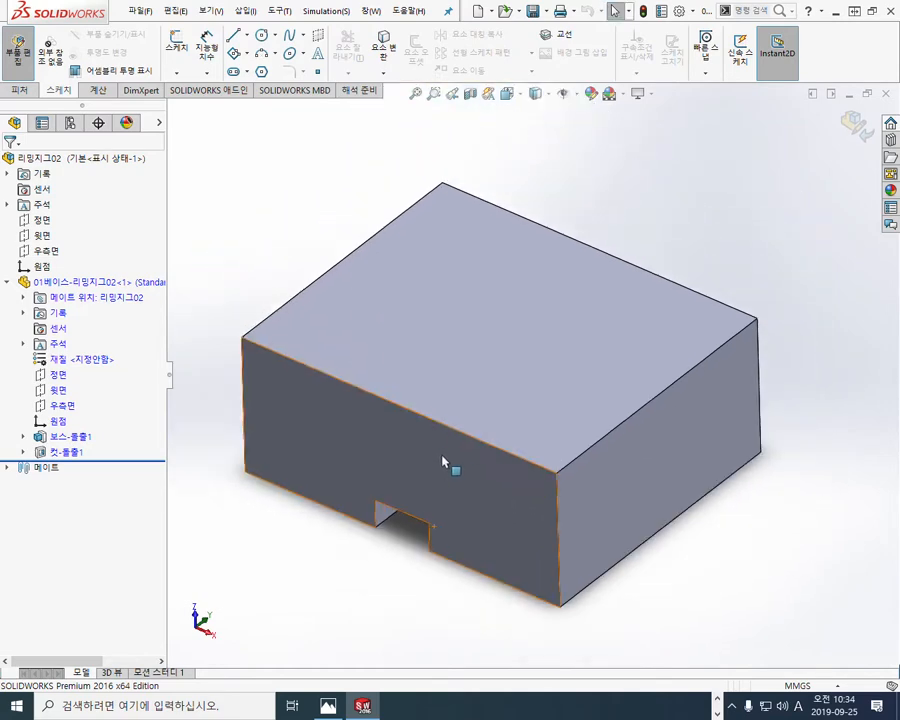
pyautogui.click(534, 370)
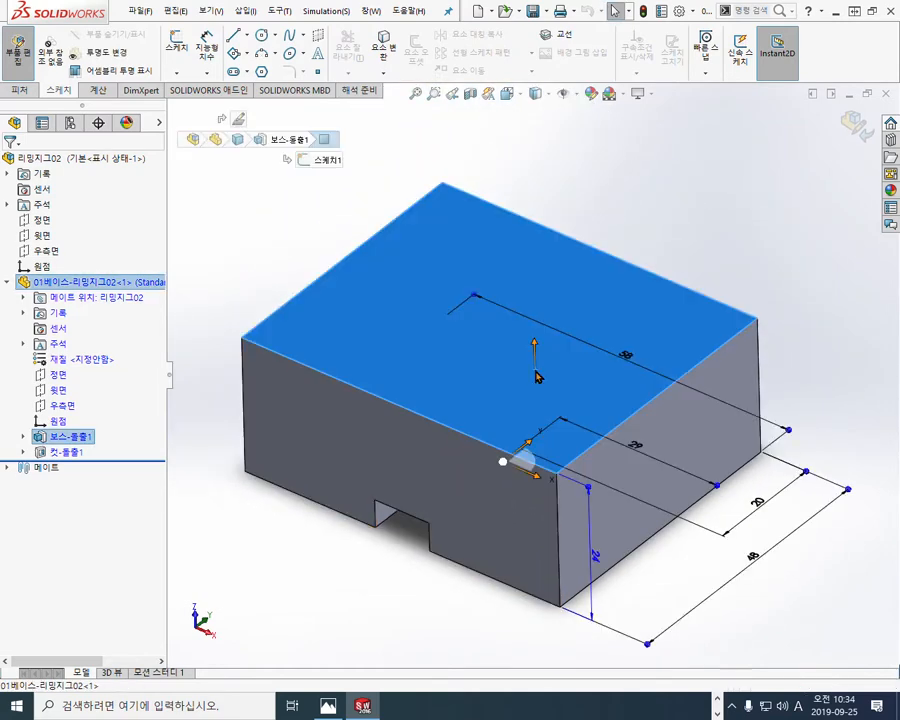
pyautogui.click(874, 13)
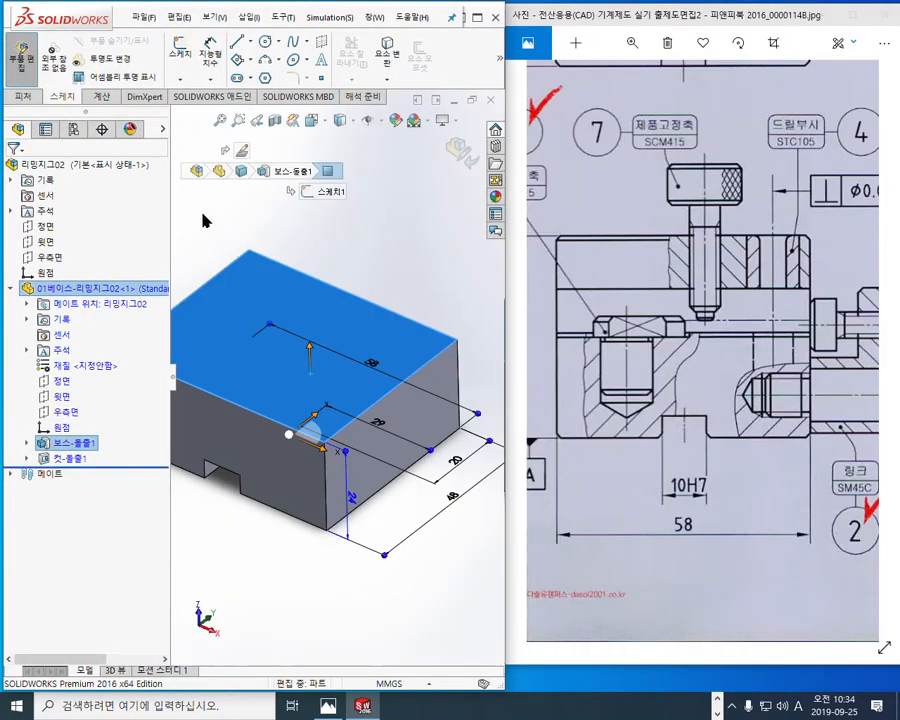
pyautogui.keyDown('ctrl'); pyautogui.moveTo(213, 223); pyautogui.dragTo(281, 227, button='middle'); pyautogui.keyUp('ctrl')
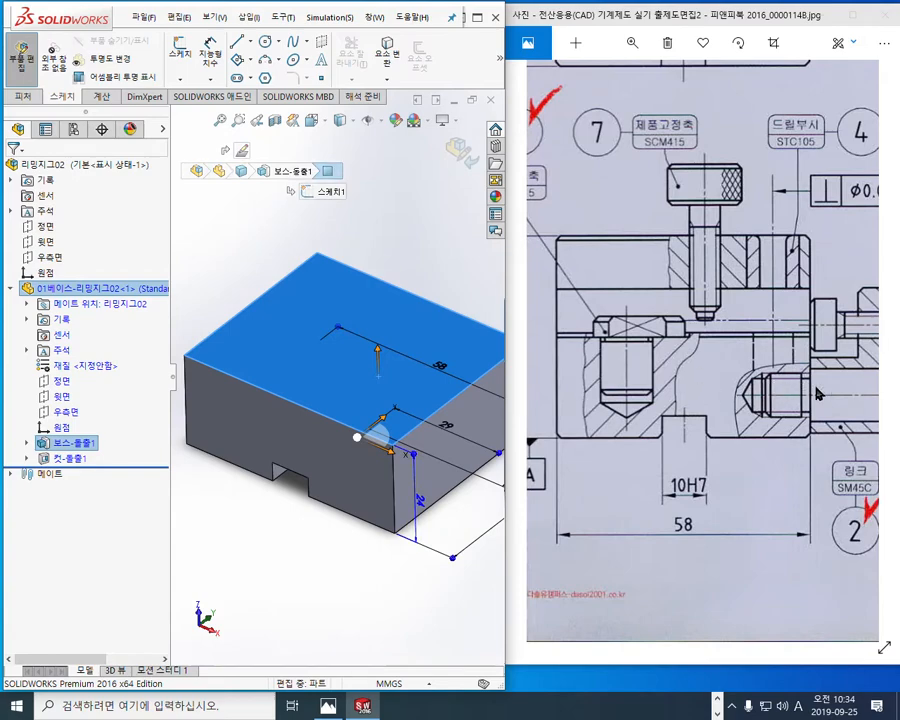
# Step: Mark the small height step at the base's top edge in the drawing's front view, and clear the marks
pyautogui.moveTo(798, 291); pyautogui.dragTo(796, 409)
pyautogui.moveTo(640, 504); pyautogui.dragTo(718, 389)
pyautogui.scroll(2, 718, 389)
pyautogui.hotkey('ctrl', 'F12')
pyautogui.moveTo(566, 292)
pyautogui.mouseDown()
pyautogui.moveTo(633, 294)
pyautogui.moveTo(591, 309)
pyautogui.moveTo(633, 307)
pyautogui.moveTo(609, 322)
pyautogui.moveTo(621, 318)
pyautogui.moveTo(613, 314)
pyautogui.mouseUp()
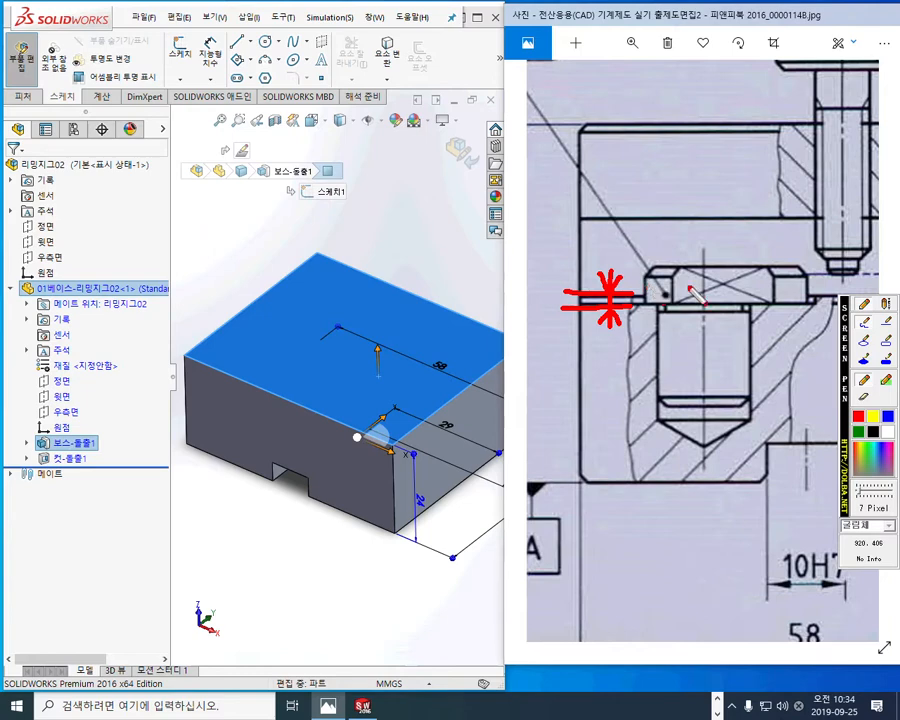
pyautogui.press('Escape')
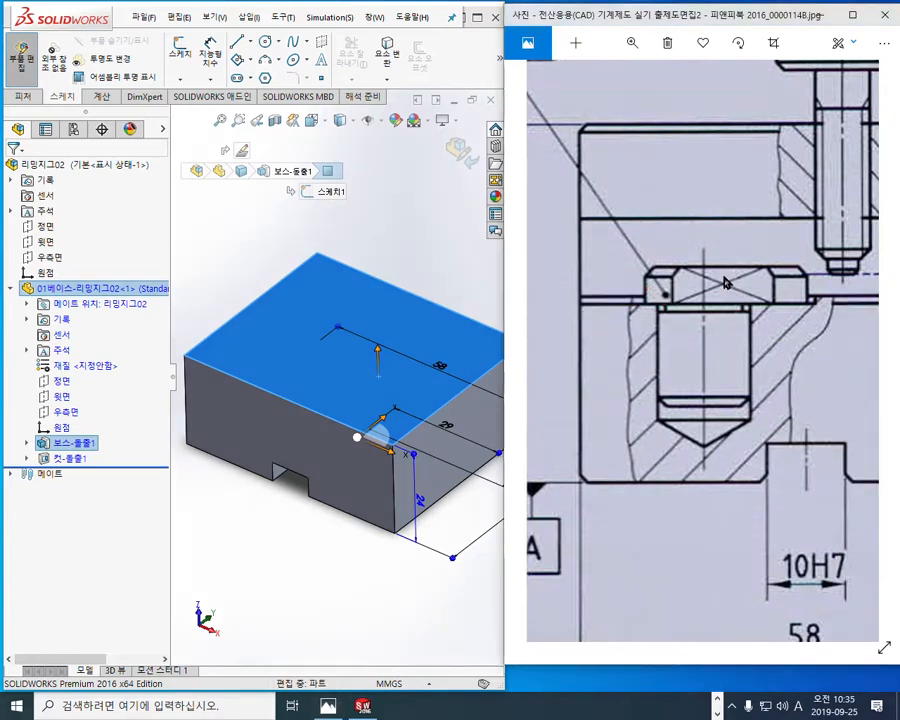
# Step: Examine the base's stepped top profile in the drawing's side view
pyautogui.moveTo(765, 273); pyautogui.dragTo(610, 290)
pyautogui.moveTo(791, 323); pyautogui.dragTo(592, 334)
pyautogui.moveTo(828, 334); pyautogui.dragTo(590, 340)
pyautogui.moveTo(860, 336)
pyautogui.mouseDown()
pyautogui.moveTo(765, 342)
pyautogui.moveTo(691, 368)
pyautogui.moveTo(686, 382)
pyautogui.mouseUp()
pyautogui.scroll(-2, 698, 353)
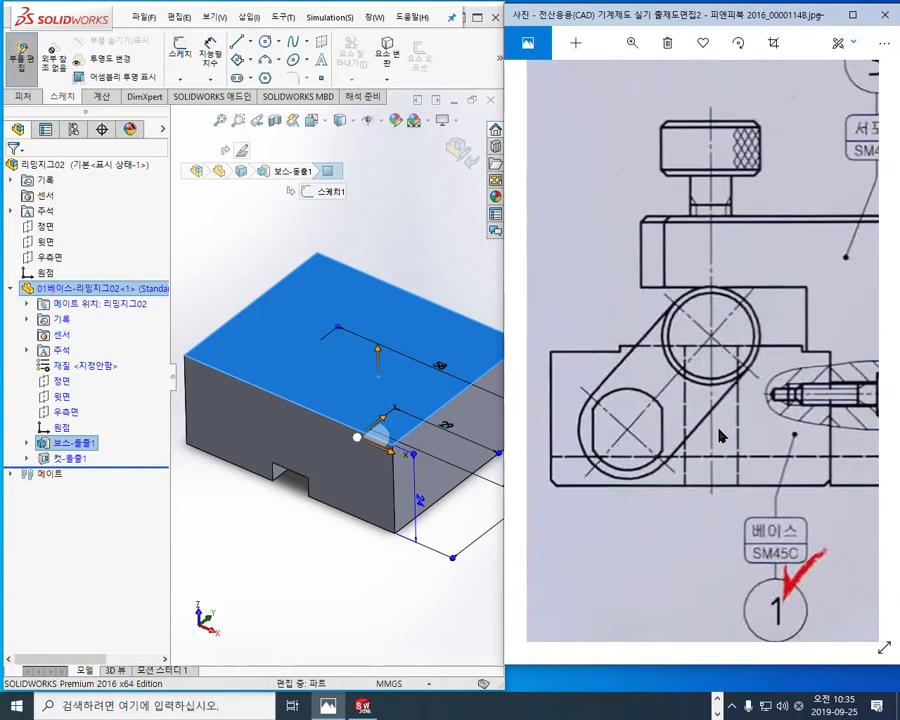
pyautogui.moveTo(717, 430); pyautogui.dragTo(723, 393)
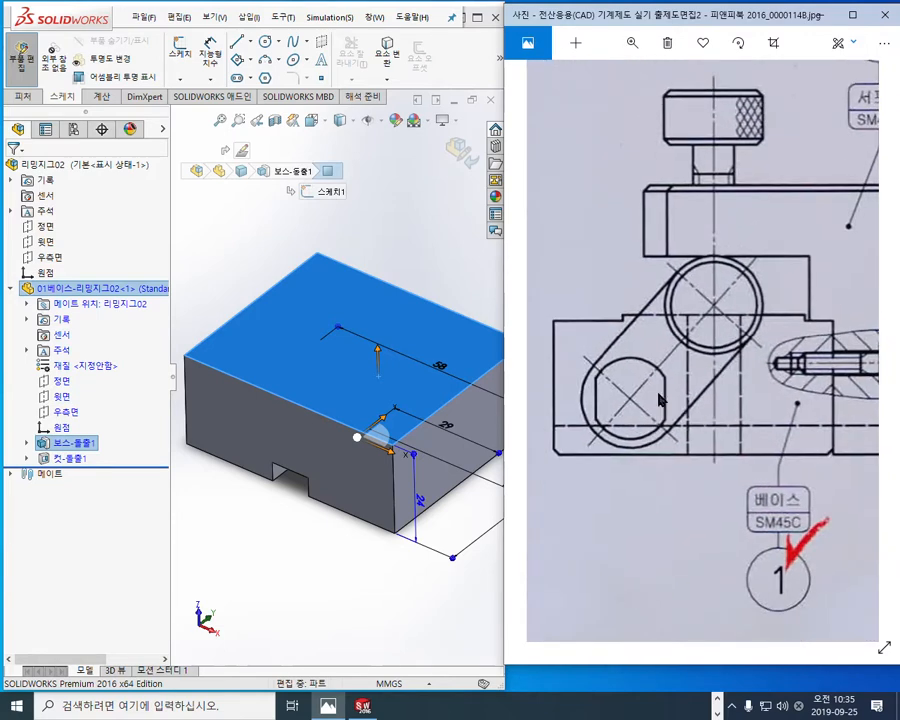
# Step: Annotate the lowered margins on both sides of the base's raised top in the side view, labelling each A
pyautogui.press('F9')
pyautogui.moveTo(622, 305); pyautogui.dragTo(623, 319)
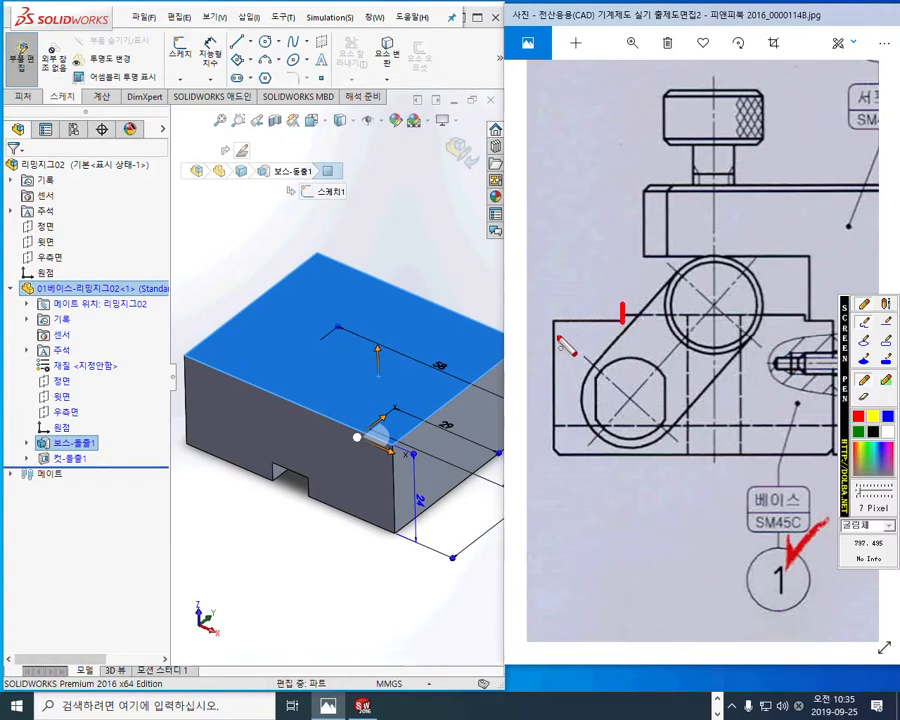
pyautogui.moveTo(553, 340)
pyautogui.mouseDown()
pyautogui.moveTo(620, 340)
pyautogui.moveTo(609, 357)
pyautogui.mouseUp()
pyautogui.moveTo(842, 377); pyautogui.dragTo(775, 461)
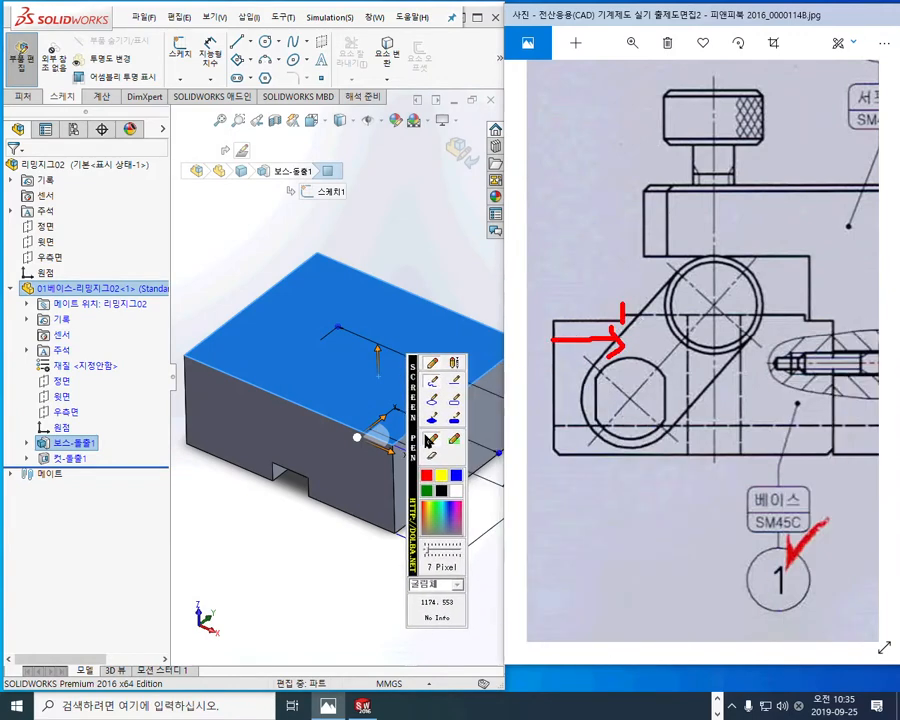
pyautogui.moveTo(819, 336)
pyautogui.mouseDown()
pyautogui.moveTo(805, 335)
pyautogui.moveTo(805, 353)
pyautogui.moveTo(817, 349)
pyautogui.mouseUp()
pyautogui.moveTo(573, 351)
pyautogui.mouseDown()
pyautogui.moveTo(565, 391)
pyautogui.moveTo(585, 388)
pyautogui.moveTo(585, 370)
pyautogui.mouseUp()
pyautogui.moveTo(828, 343)
pyautogui.mouseDown()
pyautogui.moveTo(816, 398)
pyautogui.moveTo(845, 396)
pyautogui.moveTo(840, 376)
pyautogui.mouseUp()
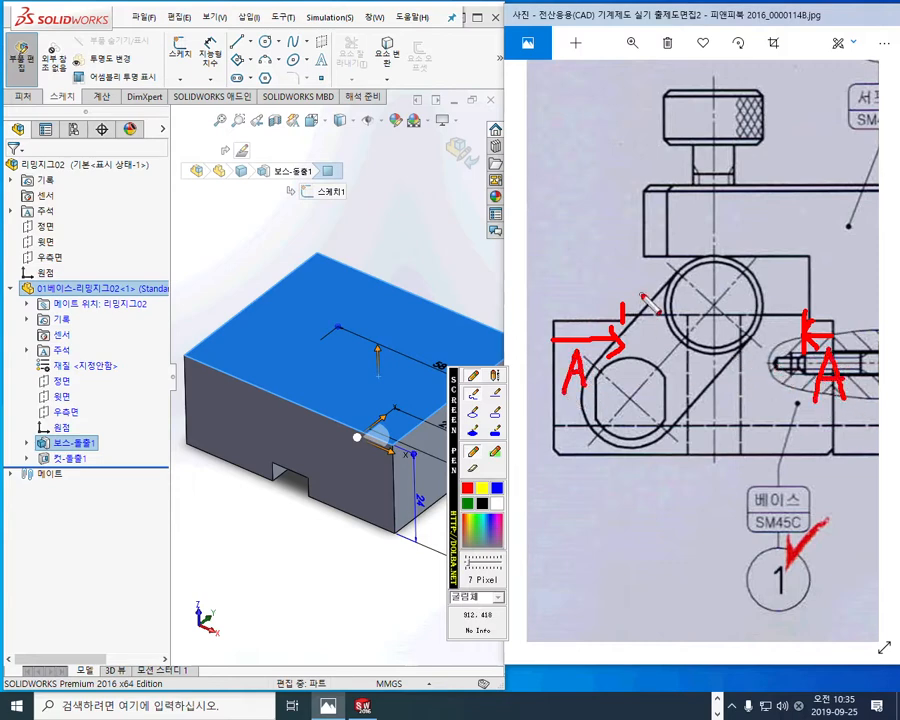
# Step: Annotate the raised top's width between the two margins as B and mark its vertical center axis
pyautogui.moveTo(622, 312); pyautogui.dragTo(620, 220)
pyautogui.moveTo(805, 305); pyautogui.dragTo(805, 232)
pyautogui.moveTo(632, 236); pyautogui.dragTo(805, 237)
pyautogui.moveTo(805, 237); pyautogui.dragTo(790, 252)
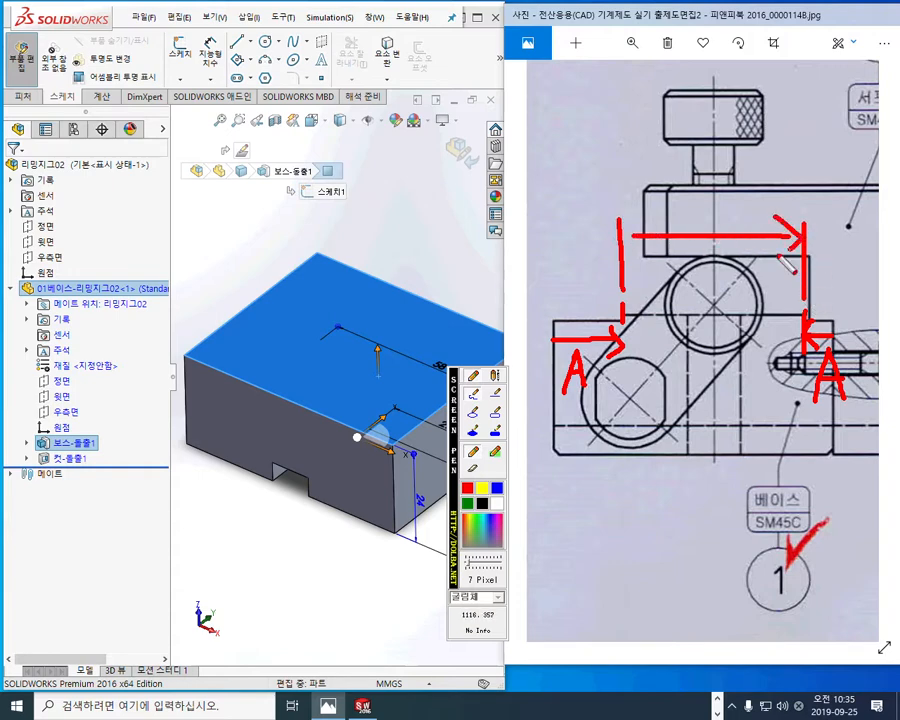
pyautogui.moveTo(637, 222); pyautogui.dragTo(622, 236)
pyautogui.moveTo(622, 236); pyautogui.dragTo(637, 252)
pyautogui.moveTo(701, 188)
pyautogui.mouseDown()
pyautogui.moveTo(701, 223)
pyautogui.moveTo(717, 211)
pyautogui.moveTo(701, 224)
pyautogui.moveTo(716, 490)
pyautogui.mouseUp()
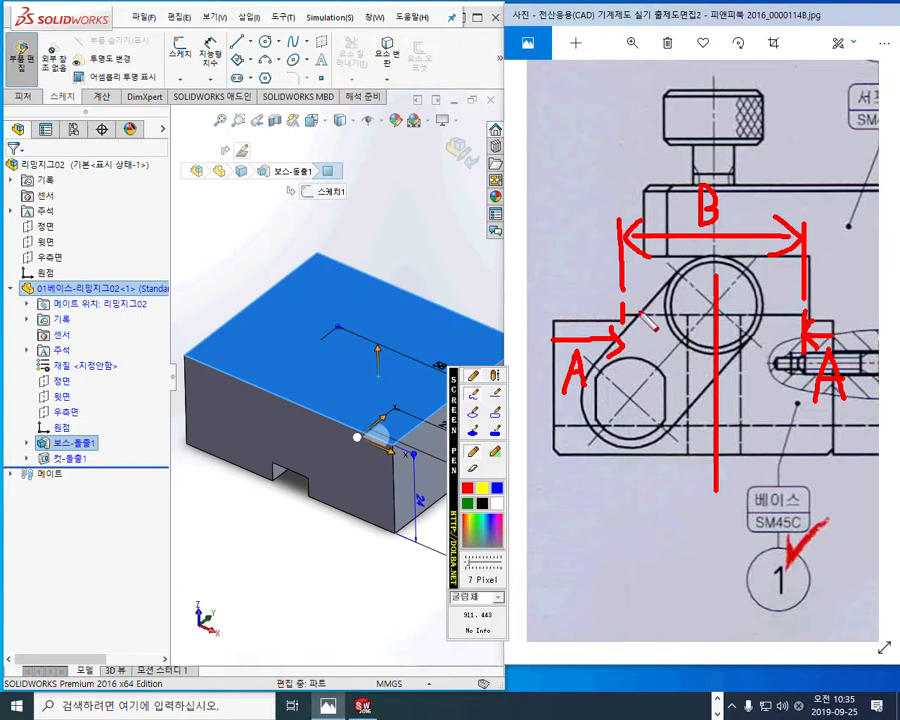
# Step: Mark the half widths on both sides of the center axis and write 31 beside the circled B
pyautogui.moveTo(628, 313); pyautogui.dragTo(708, 309)
pyautogui.moveTo(643, 298); pyautogui.dragTo(641, 324)
pyautogui.moveTo(717, 300)
pyautogui.mouseDown()
pyautogui.moveTo(793, 298)
pyautogui.moveTo(785, 320)
pyautogui.mouseUp()
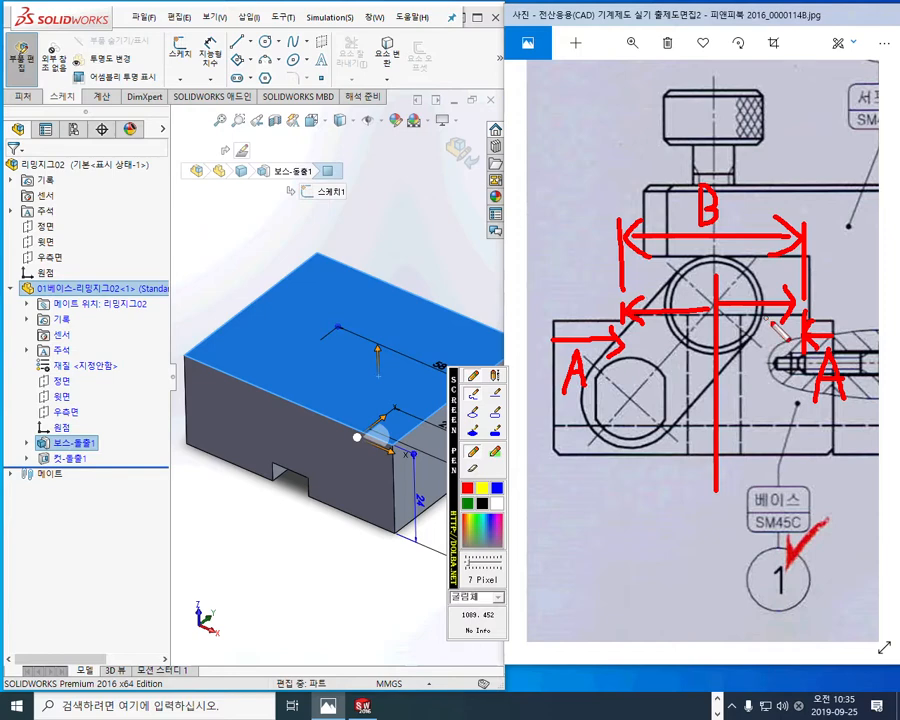
pyautogui.moveTo(728, 226)
pyautogui.mouseDown()
pyautogui.moveTo(678, 212)
pyautogui.moveTo(729, 234)
pyautogui.mouseUp()
pyautogui.moveTo(745, 166)
pyautogui.mouseDown()
pyautogui.moveTo(760, 172)
pyautogui.moveTo(762, 190)
pyautogui.moveTo(744, 203)
pyautogui.mouseUp()
pyautogui.moveTo(777, 158); pyautogui.dragTo(776, 206)
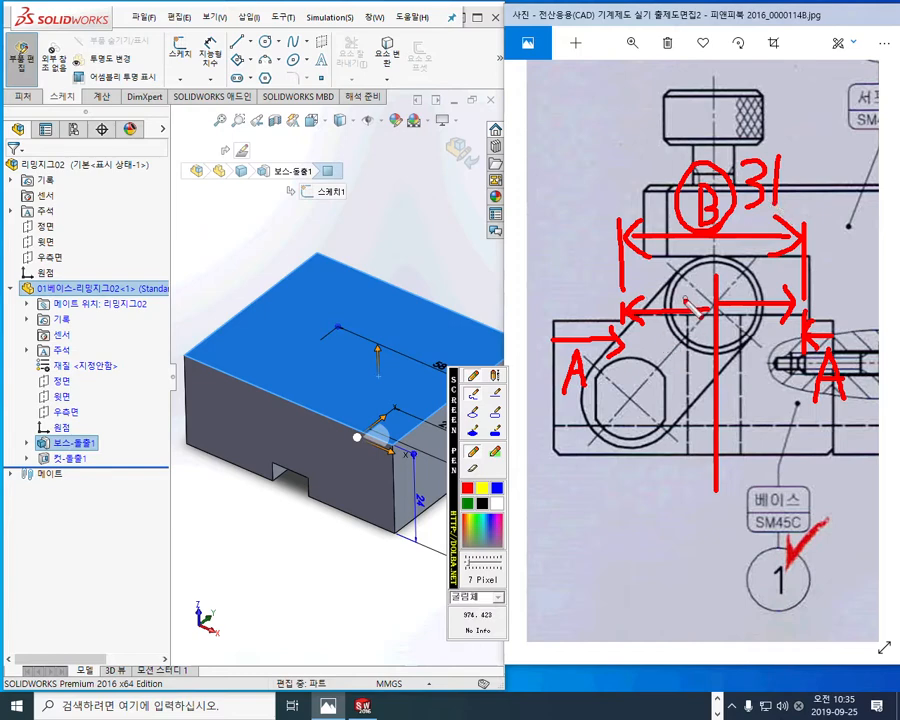
pyautogui.moveTo(680, 286); pyautogui.dragTo(676, 301)
pyautogui.moveTo(750, 276); pyautogui.dragTo(768, 307)
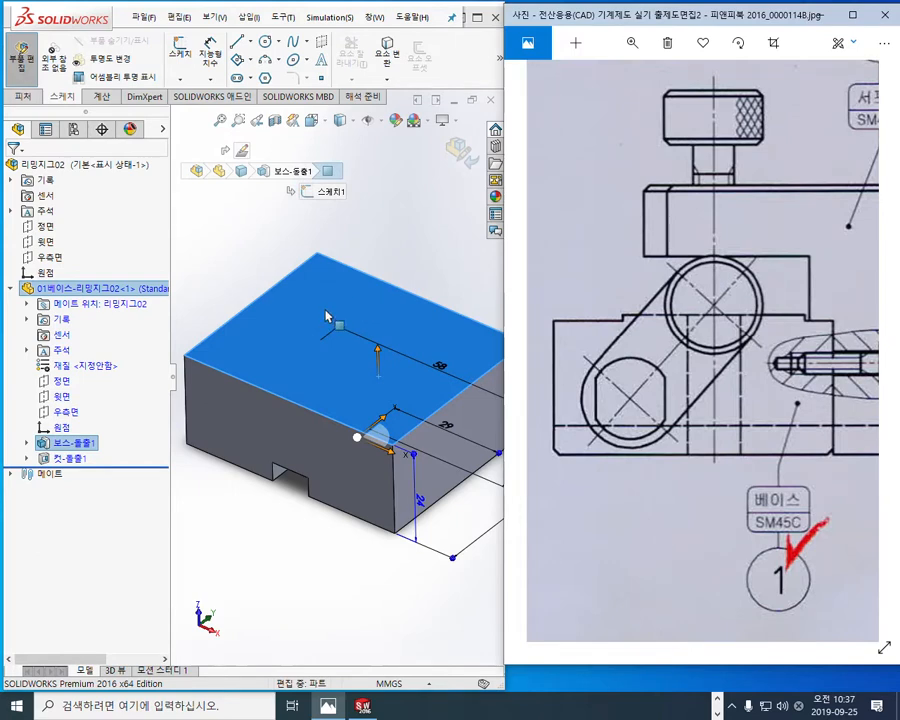
# Step: Outline the raised pad on the model's top face in red, annotate its center, edge margin and 31 width, and clear the marks
pyautogui.press('F12')
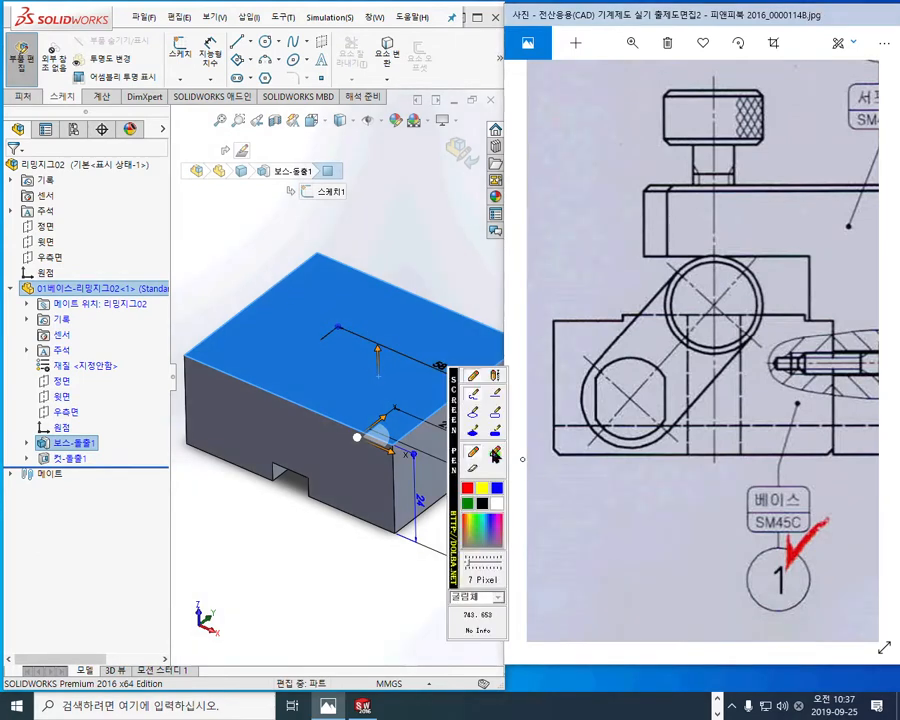
pyautogui.moveTo(452, 441); pyautogui.dragTo(837, 463)
pyautogui.moveTo(291, 271)
pyautogui.mouseDown()
pyautogui.moveTo(485, 375)
pyautogui.moveTo(440, 418)
pyautogui.moveTo(224, 338)
pyautogui.moveTo(294, 266)
pyautogui.mouseUp()
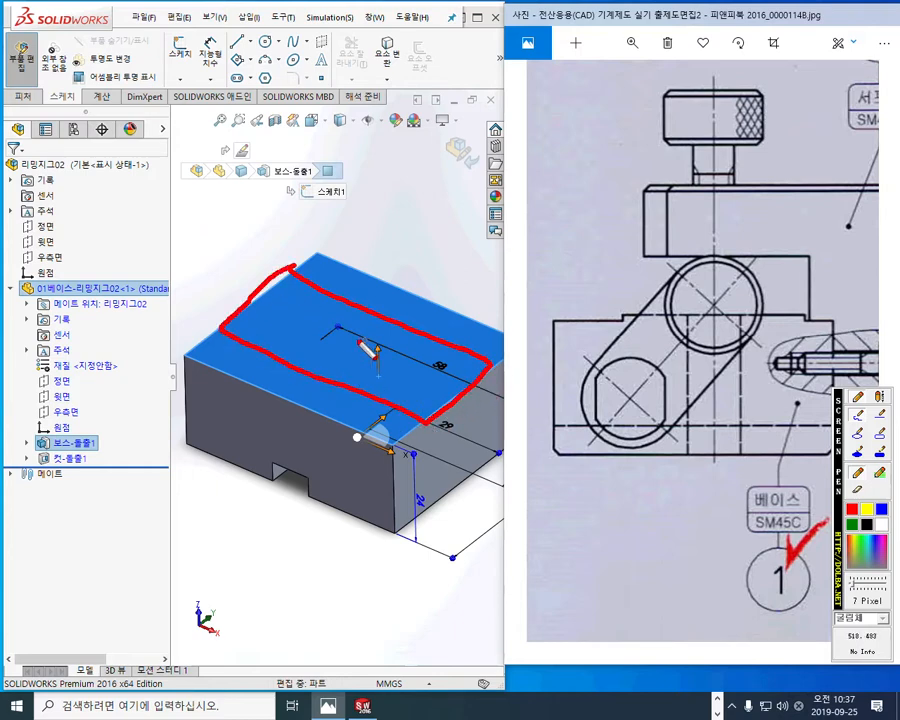
pyautogui.moveTo(354, 323)
pyautogui.mouseDown()
pyautogui.moveTo(345, 350)
pyautogui.moveTo(362, 345)
pyautogui.mouseUp()
pyautogui.moveTo(404, 288)
pyautogui.mouseDown()
pyautogui.moveTo(380, 313)
pyautogui.moveTo(395, 310)
pyautogui.moveTo(402, 294)
pyautogui.mouseUp()
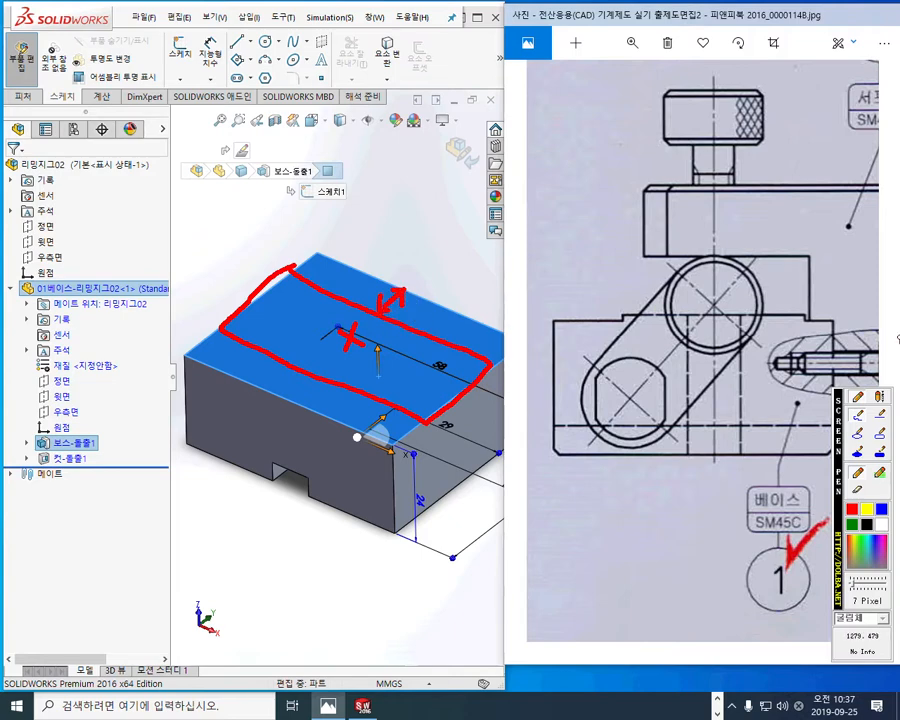
pyautogui.moveTo(802, 325); pyautogui.dragTo(830, 323)
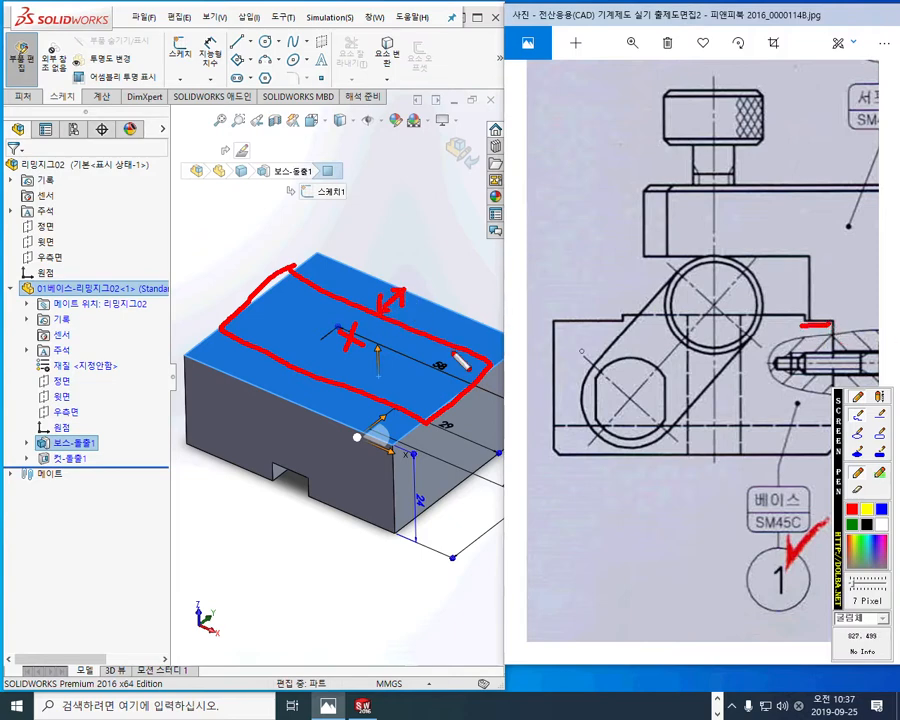
pyautogui.moveTo(373, 333)
pyautogui.mouseDown()
pyautogui.moveTo(389, 353)
pyautogui.moveTo(372, 380)
pyautogui.moveTo(400, 383)
pyautogui.mouseUp()
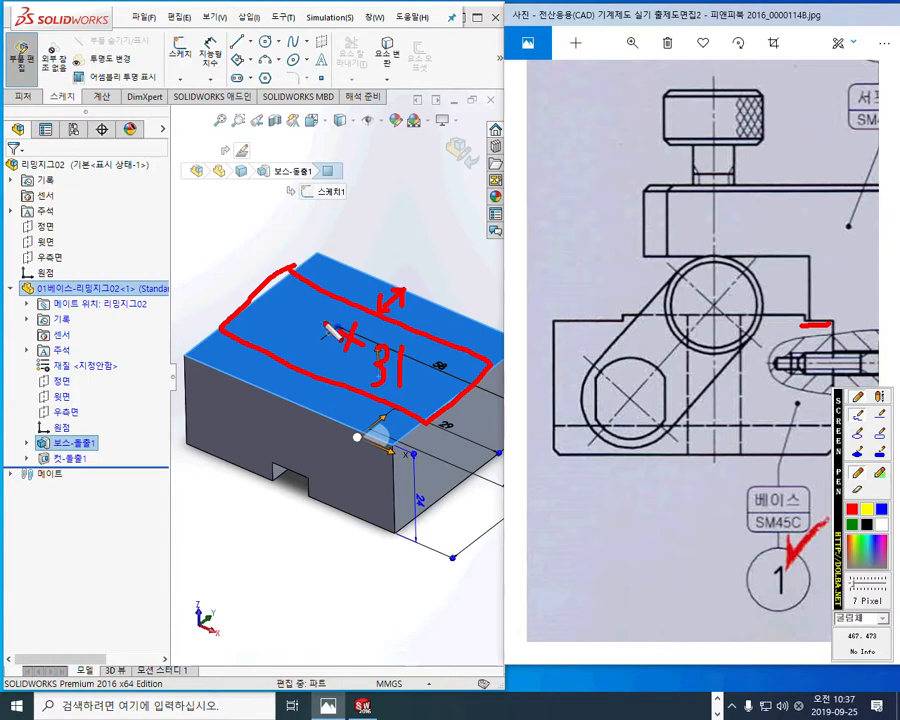
pyautogui.press('Escape')
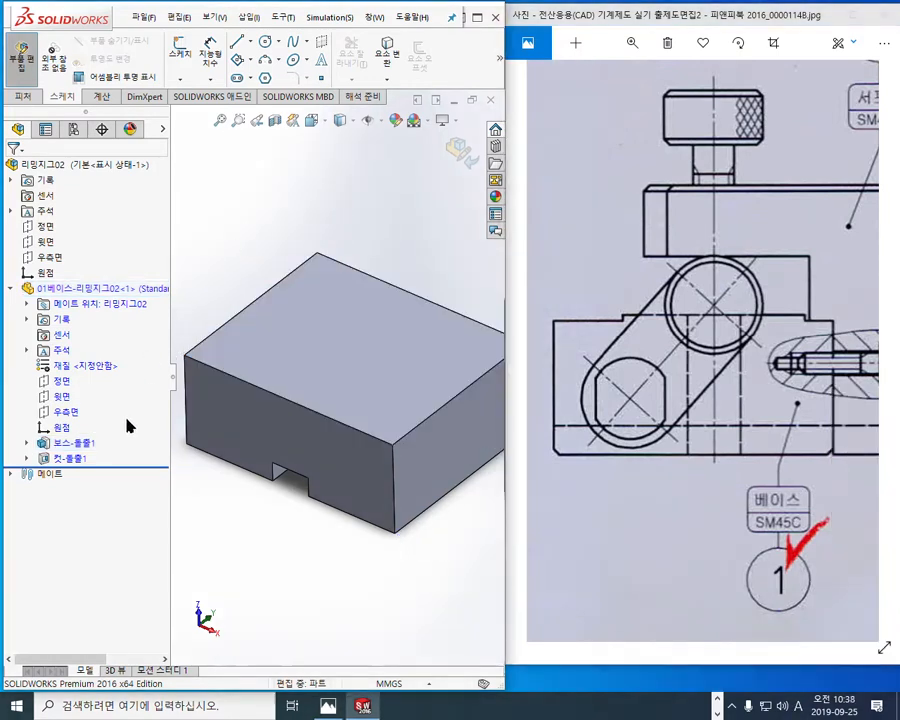
# Step: Maximize the model window and start a new sketch on the block's top face
pyautogui.click(329, 360)
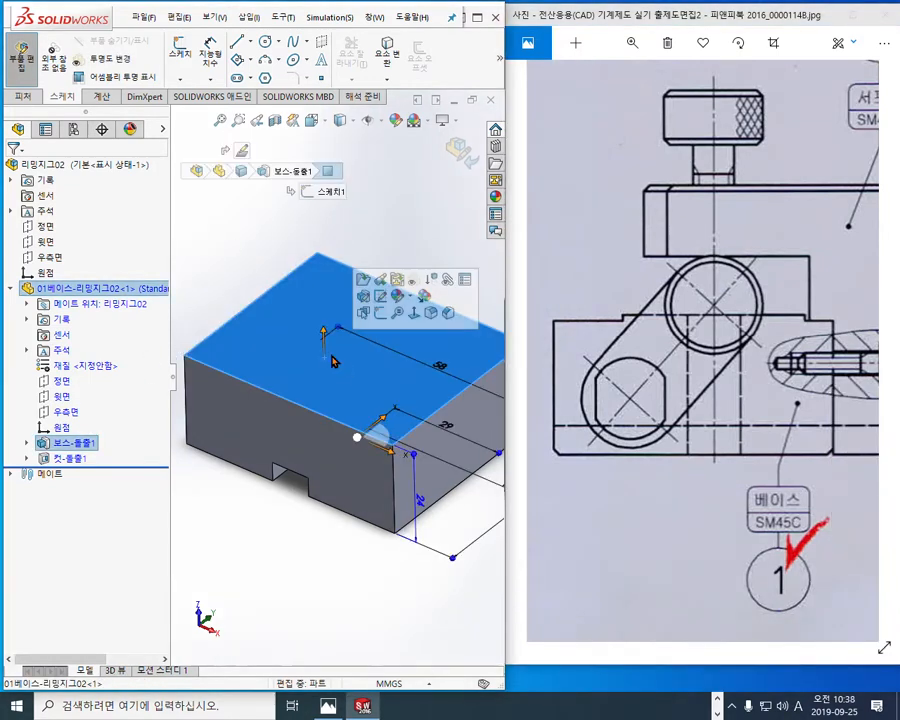
pyautogui.click(477, 17)
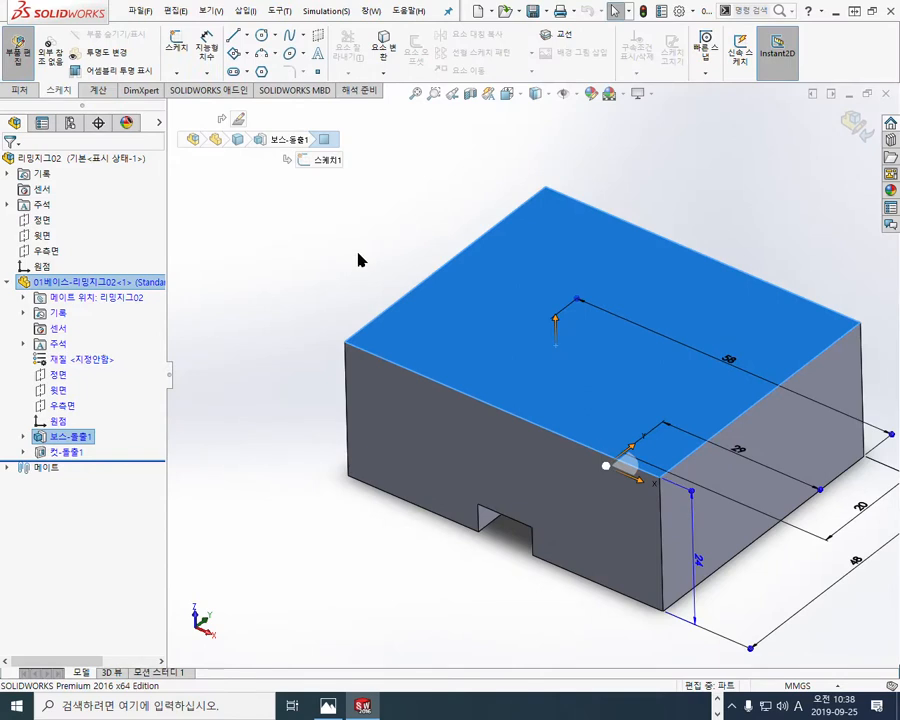
pyautogui.click(461, 316)
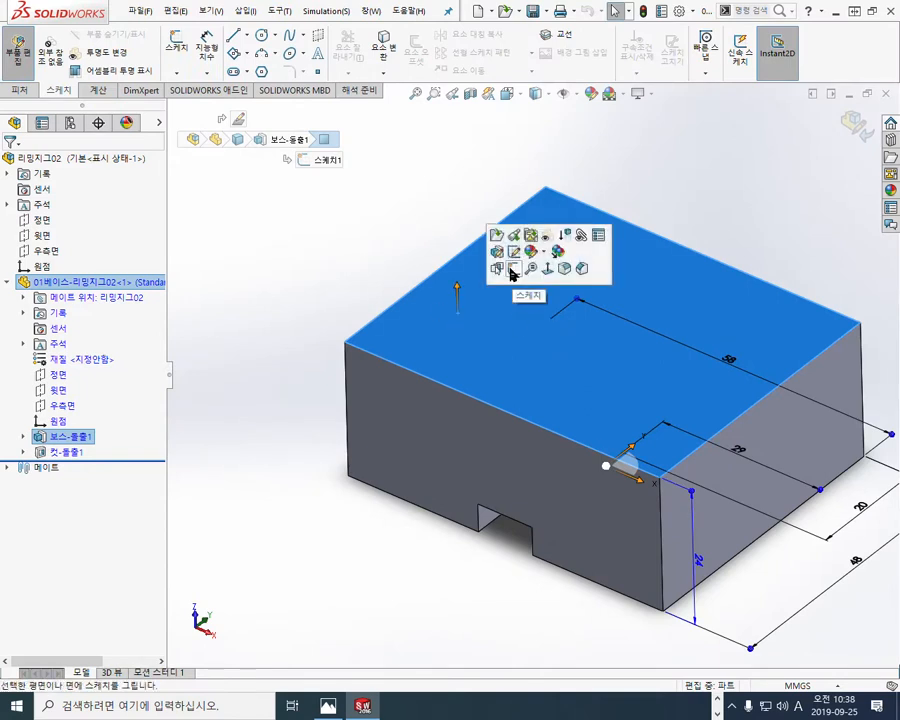
pyautogui.click(511, 270)
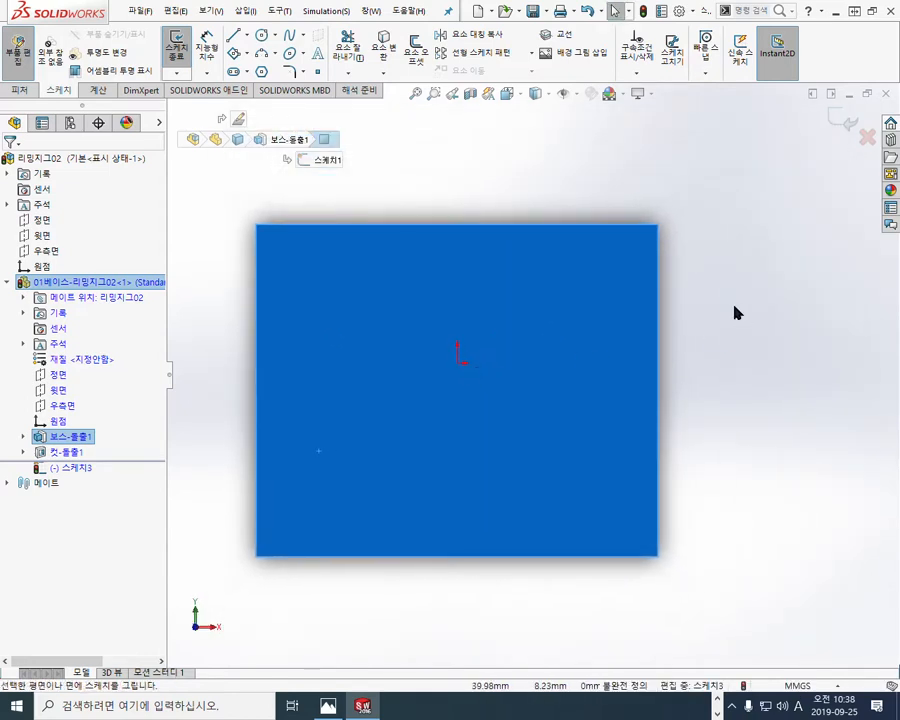
pyautogui.click(733, 307)
# Step: Sketch a center rectangle about 41 by 50 mm on the block's top face, with its center off the origin
pyautogui.click(248, 56)
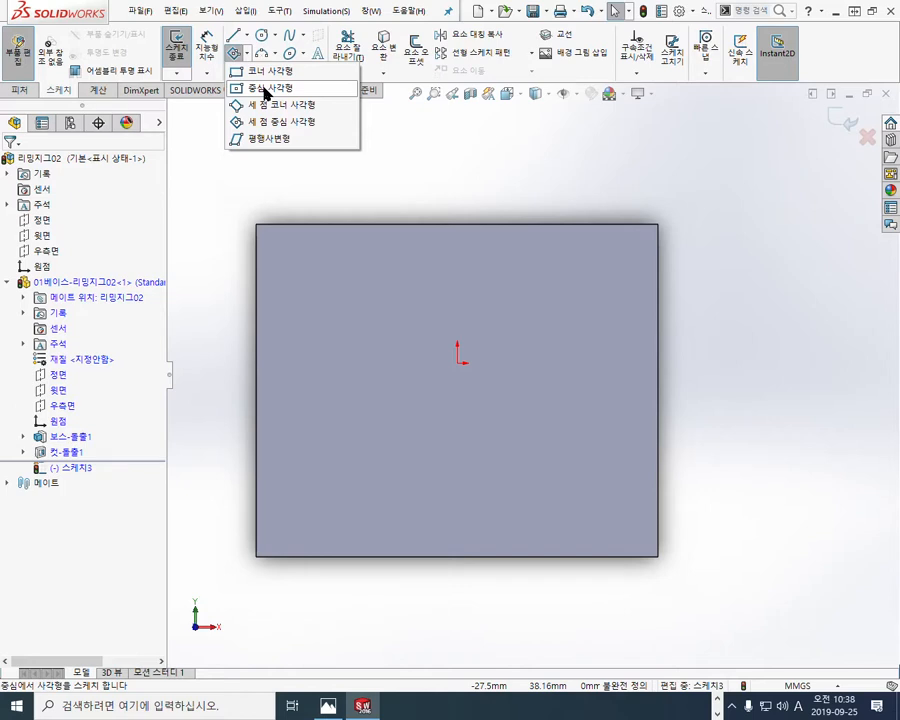
pyautogui.click(265, 90)
pyautogui.click(572, 437)
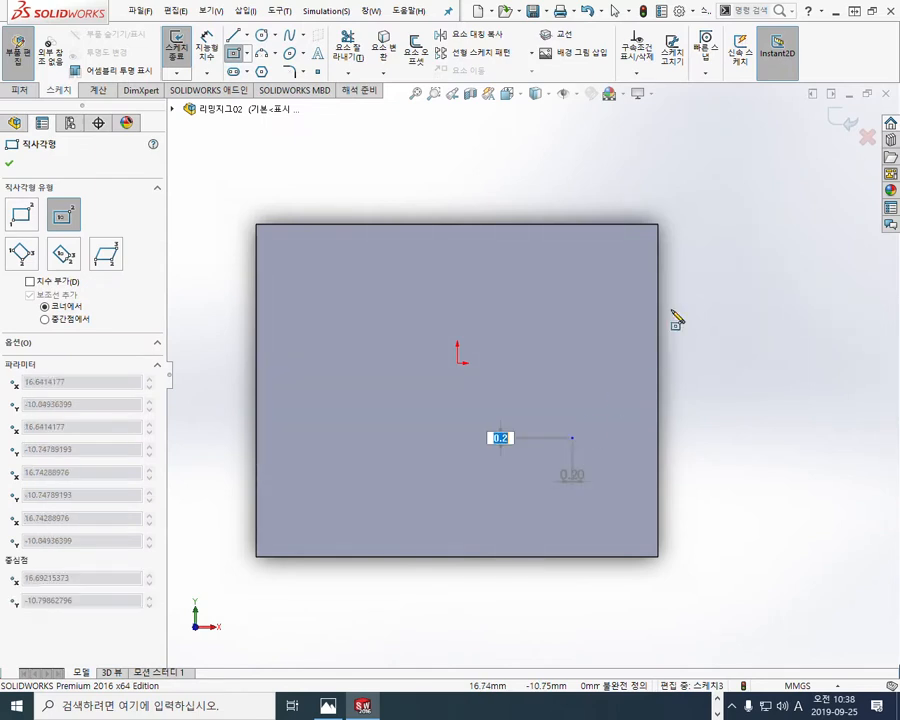
pyautogui.click(715, 265)
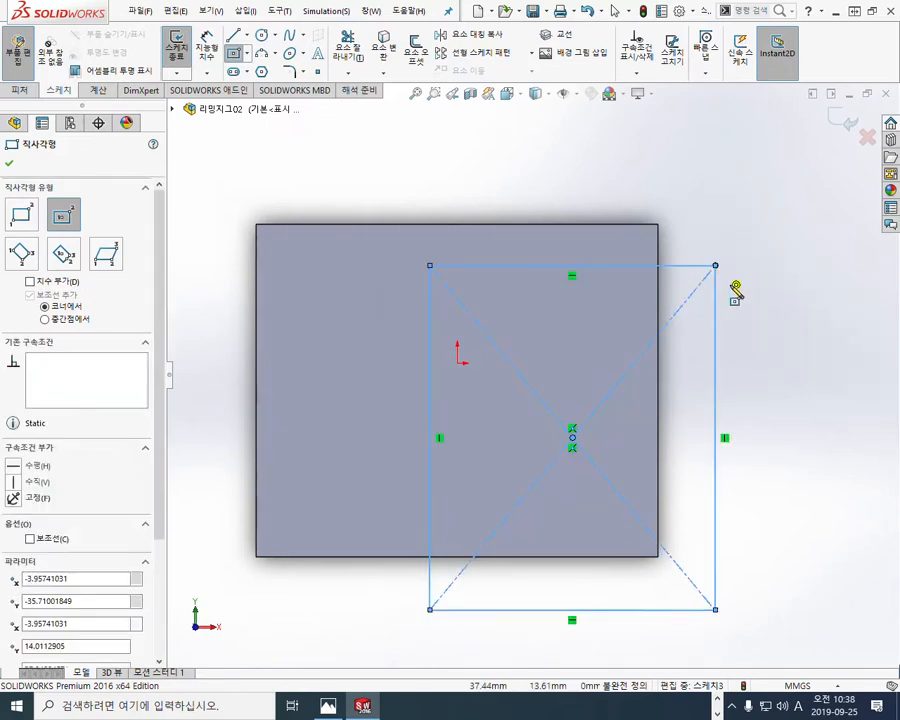
pyautogui.rightClick(788, 364)
pyautogui.click(788, 354)
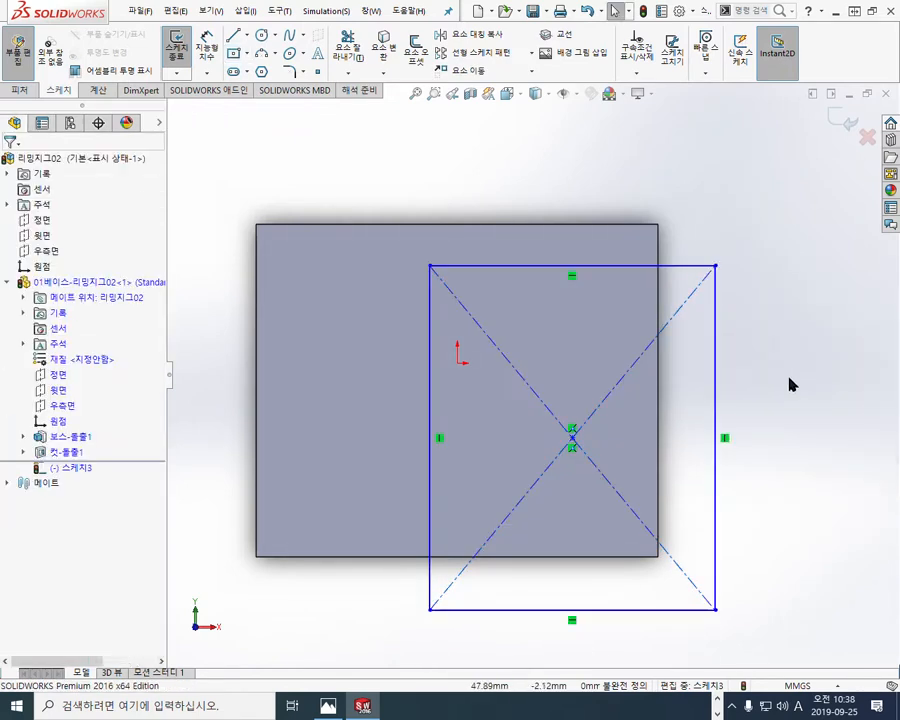
# Step: Circle the rectangle's center point and the base part's origin entry in red, and clear the marks
pyautogui.press('F2')
pyautogui.moveTo(580, 450)
pyautogui.mouseDown()
pyautogui.moveTo(568, 448)
pyautogui.moveTo(573, 462)
pyautogui.mouseUp()
pyautogui.moveTo(68, 418); pyautogui.dragTo(74, 424)
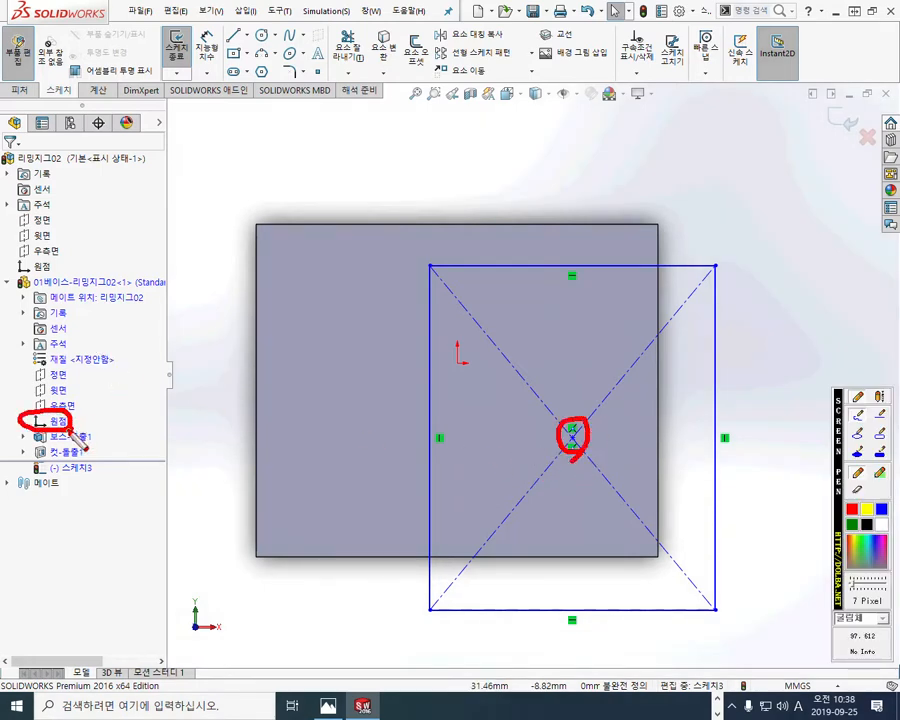
pyautogui.press('F2')
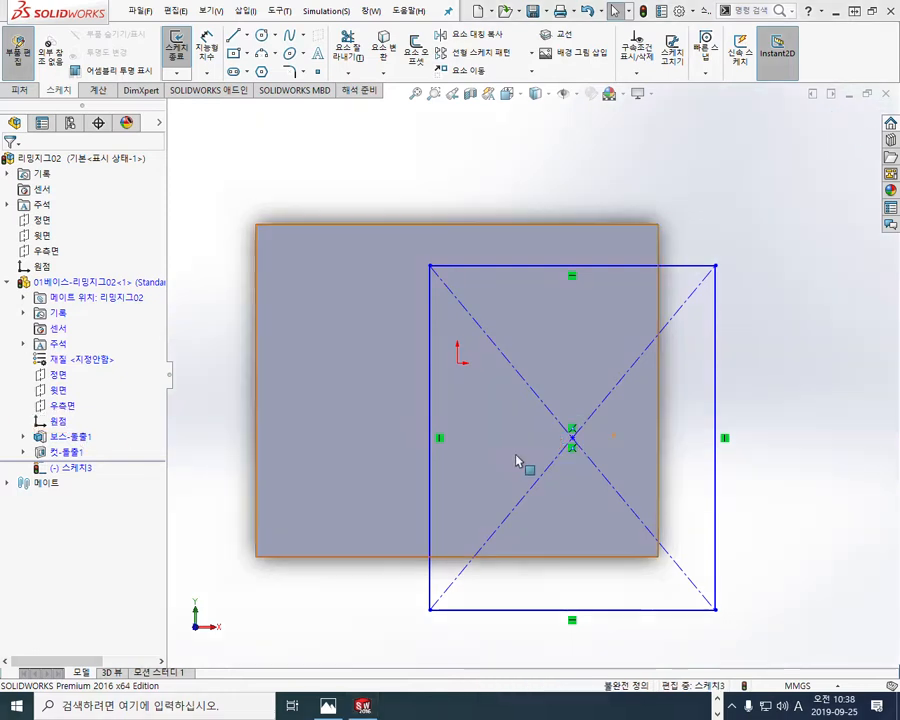
# Step: Make the rectangle's center coincident with the base part's origin and shrink the rectangle to about 41 by 22 mm
pyautogui.click(572, 437)
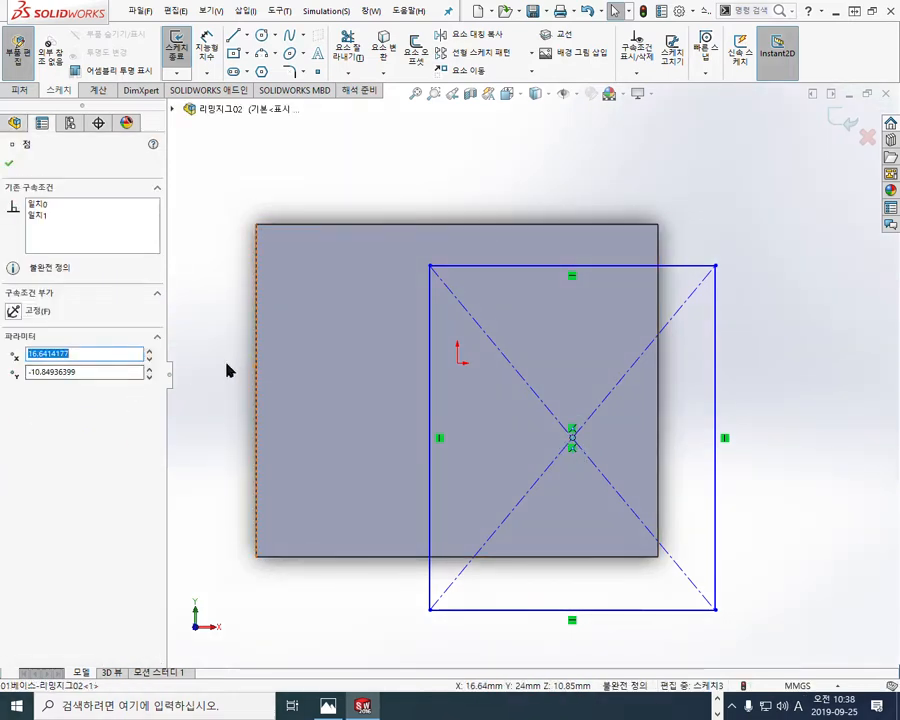
pyautogui.press('Escape')
pyautogui.click(55, 421)
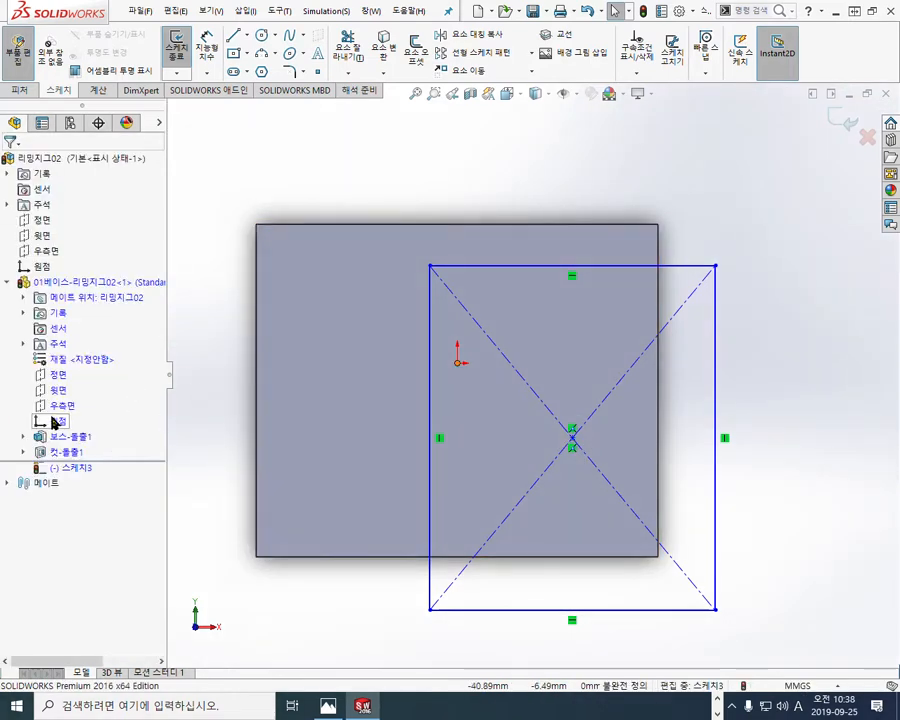
pyautogui.click(572, 438)
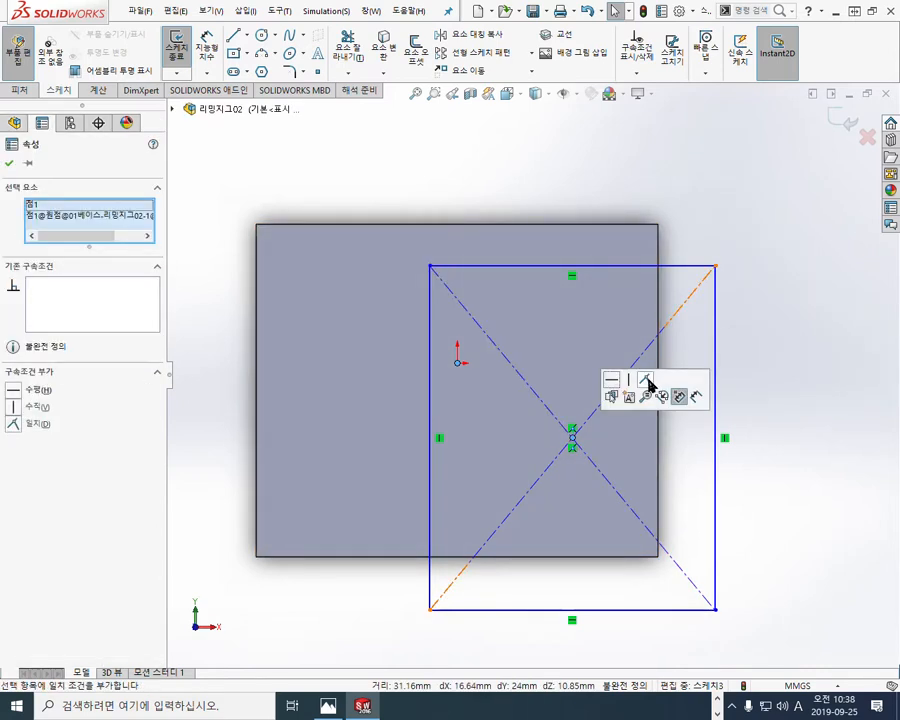
pyautogui.click(679, 396)
pyautogui.click(771, 364)
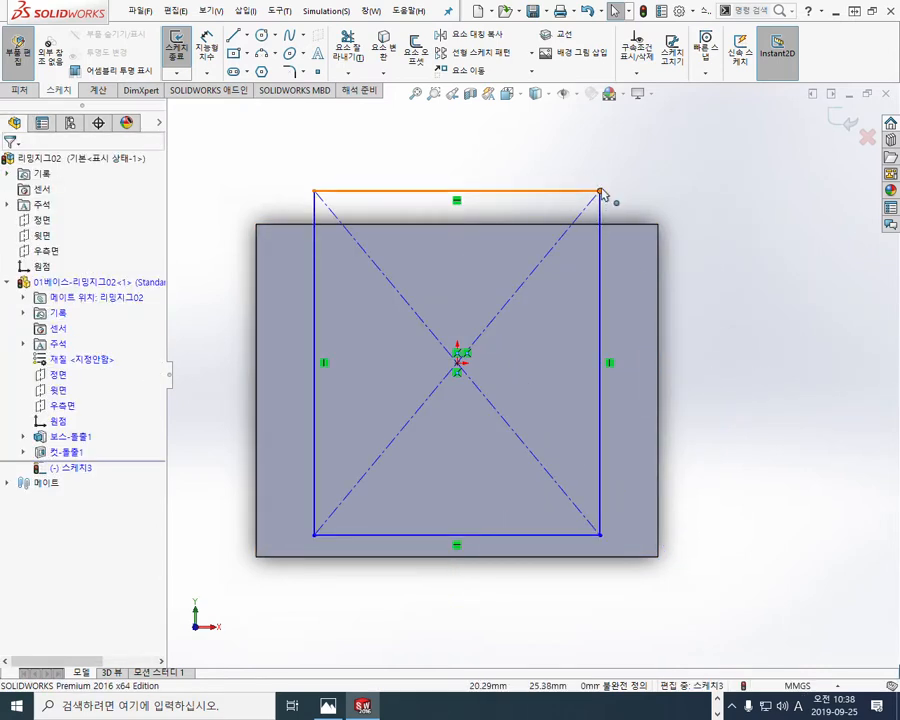
pyautogui.moveTo(601, 193); pyautogui.dragTo(598, 288)
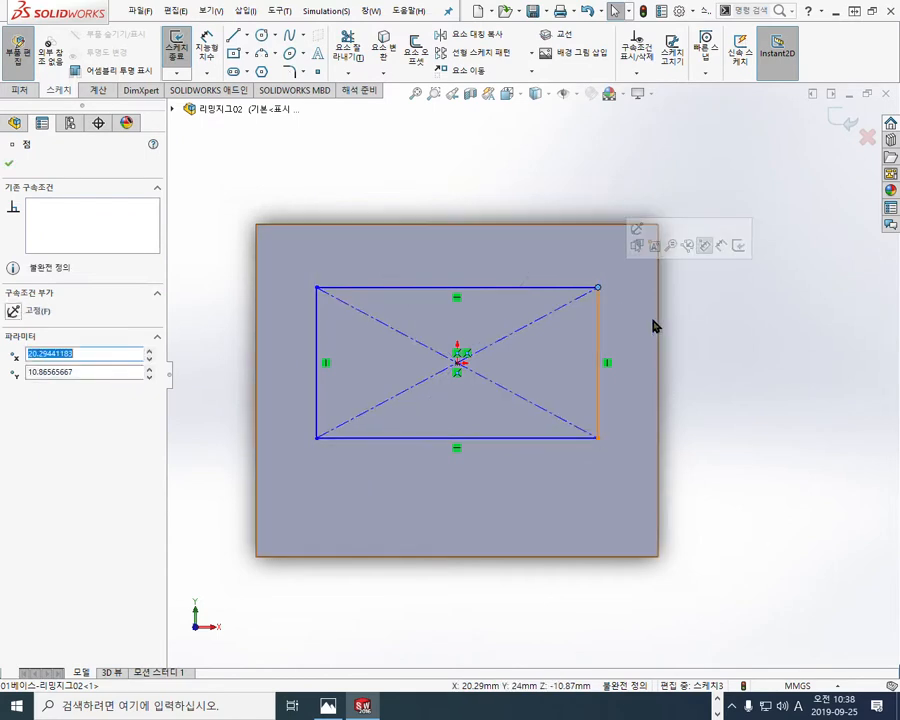
pyautogui.click(742, 382)
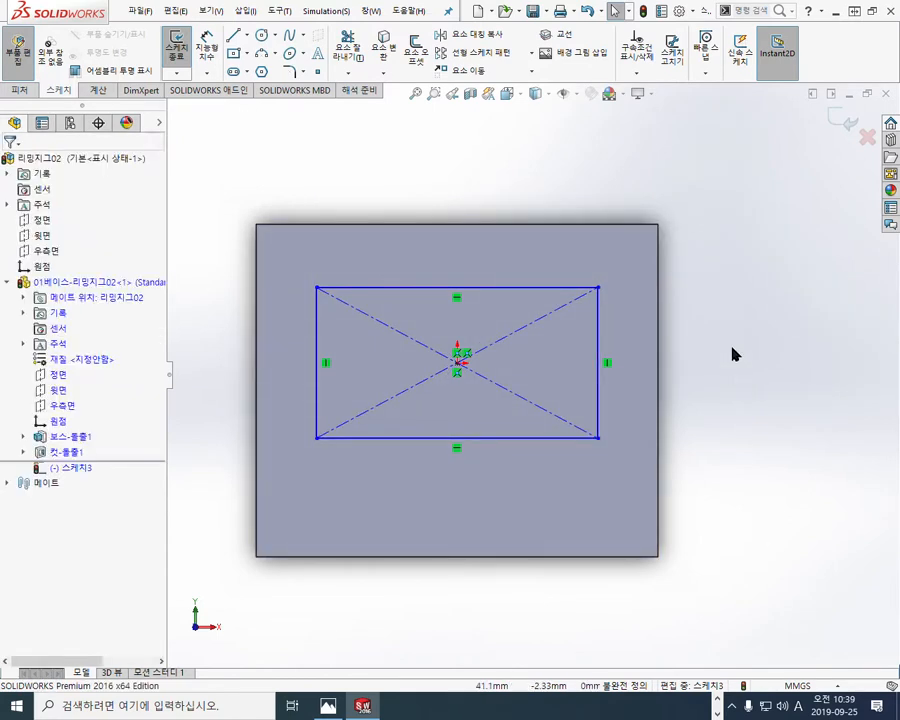
# Step: Dimension the distance between the rectangle's two horizontal edges as 31 mm
pyautogui.rightClick(724, 296)
pyautogui.click(830, 288)
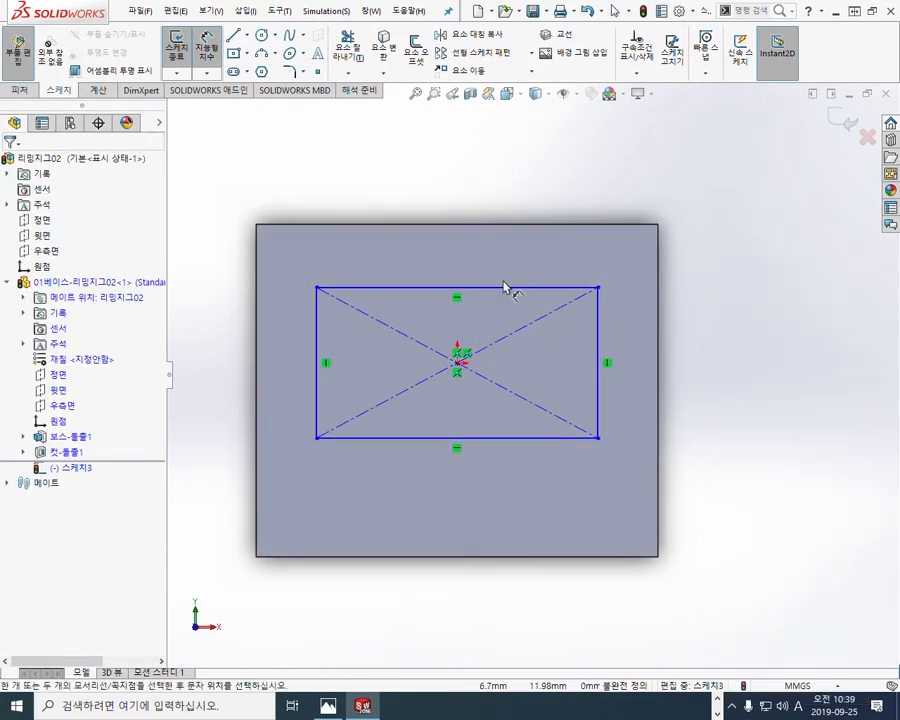
pyautogui.click(505, 288)
pyautogui.click(502, 437)
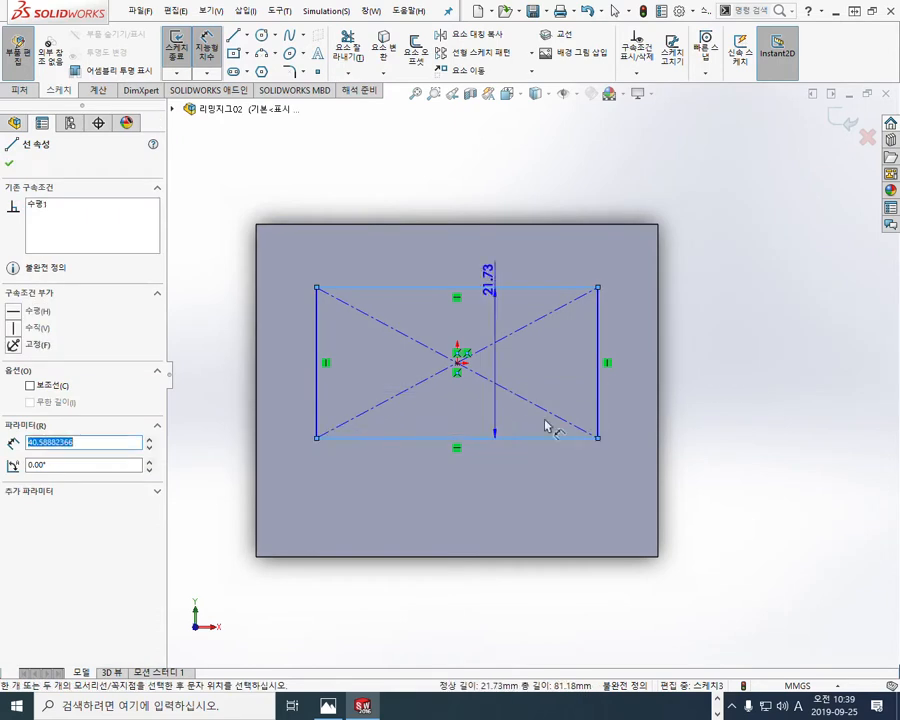
pyautogui.click(692, 368)
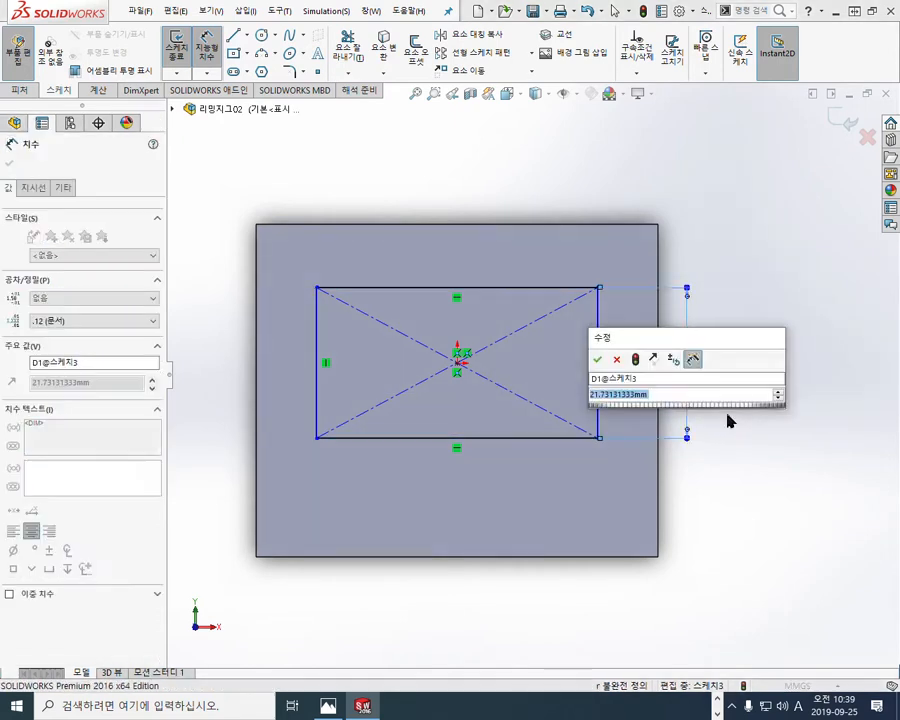
pyautogui.write('31')
pyautogui.press('Return')
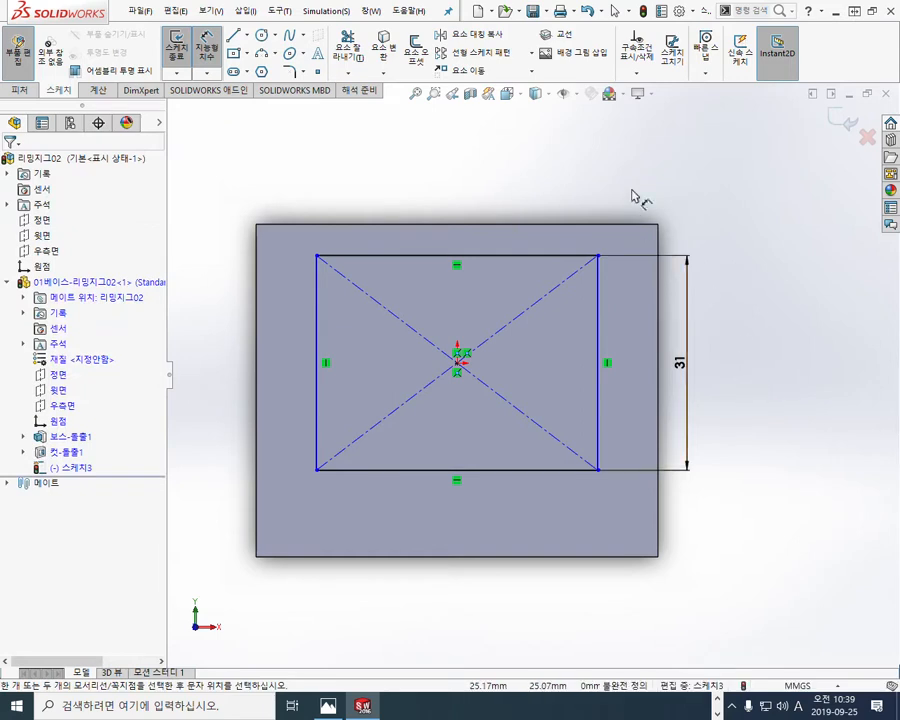
# Step: Dimension the margin between the block's upper edge and the rectangle's upper edge, accepting the proposed value
pyautogui.click(565, 259)
pyautogui.click(725, 247)
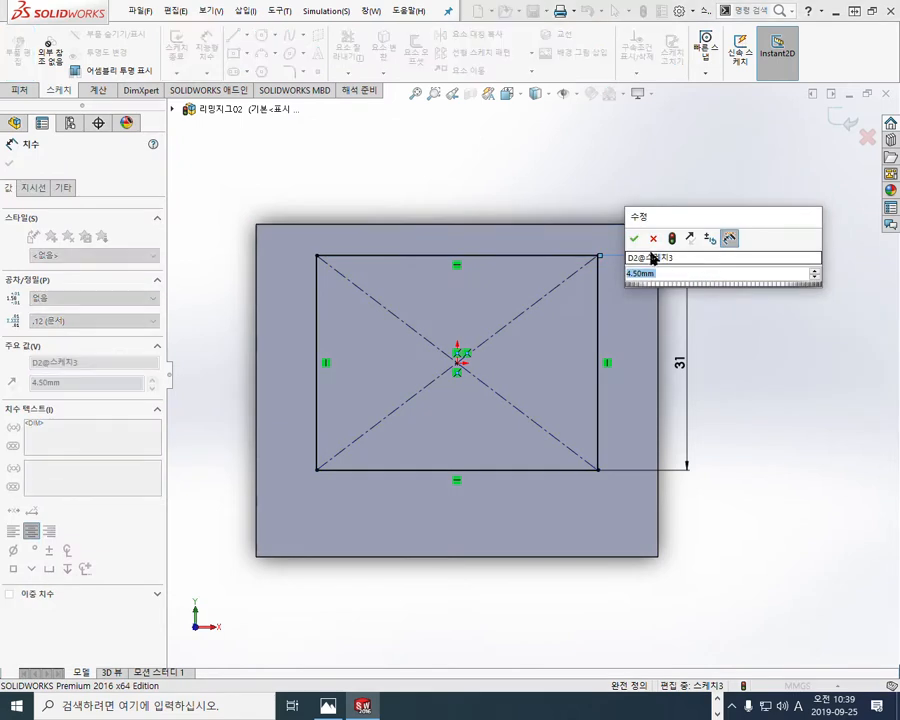
pyautogui.click(635, 294)
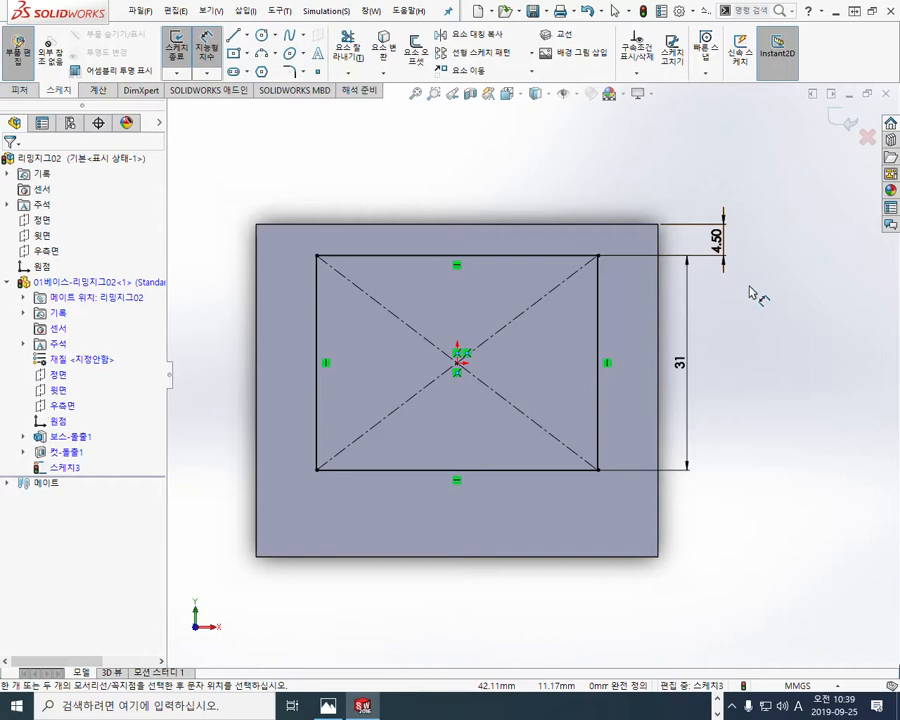
# Step: Circle the 4.50 margin dimension, trace both horizontal edges of the rectangle in red, and clear the marks
pyautogui.press('F12')
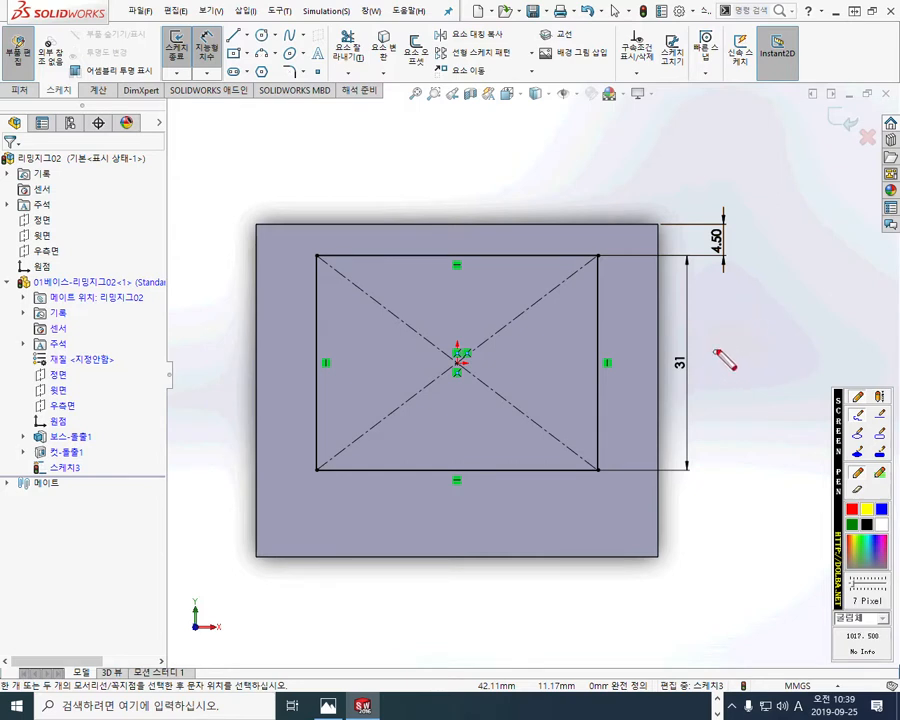
pyautogui.moveTo(745, 262)
pyautogui.mouseDown()
pyautogui.moveTo(694, 254)
pyautogui.moveTo(743, 239)
pyautogui.moveTo(743, 266)
pyautogui.mouseUp()
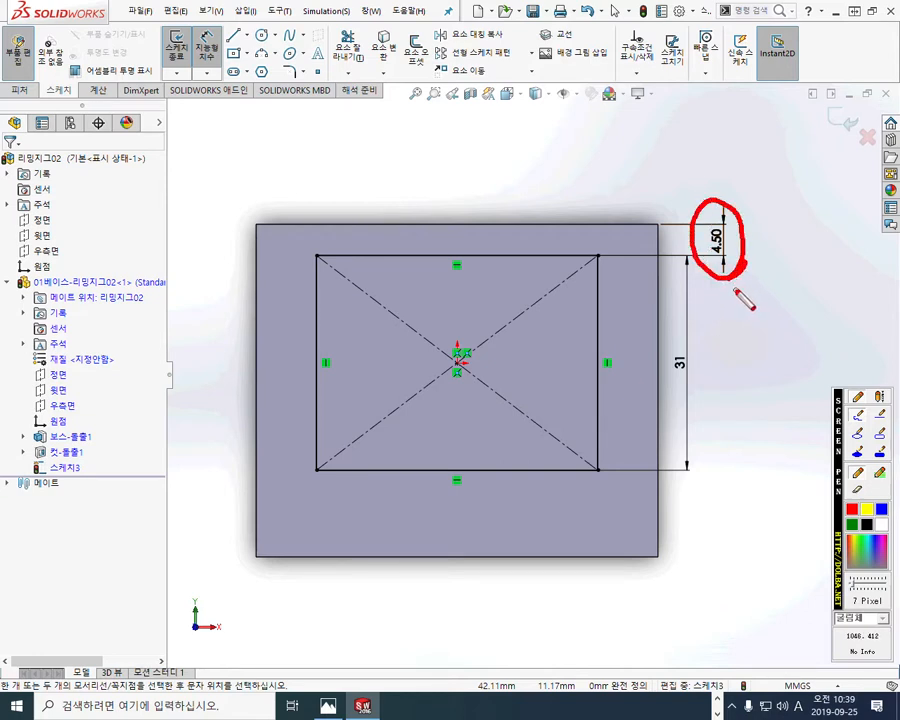
pyautogui.moveTo(672, 257); pyautogui.dragTo(217, 263)
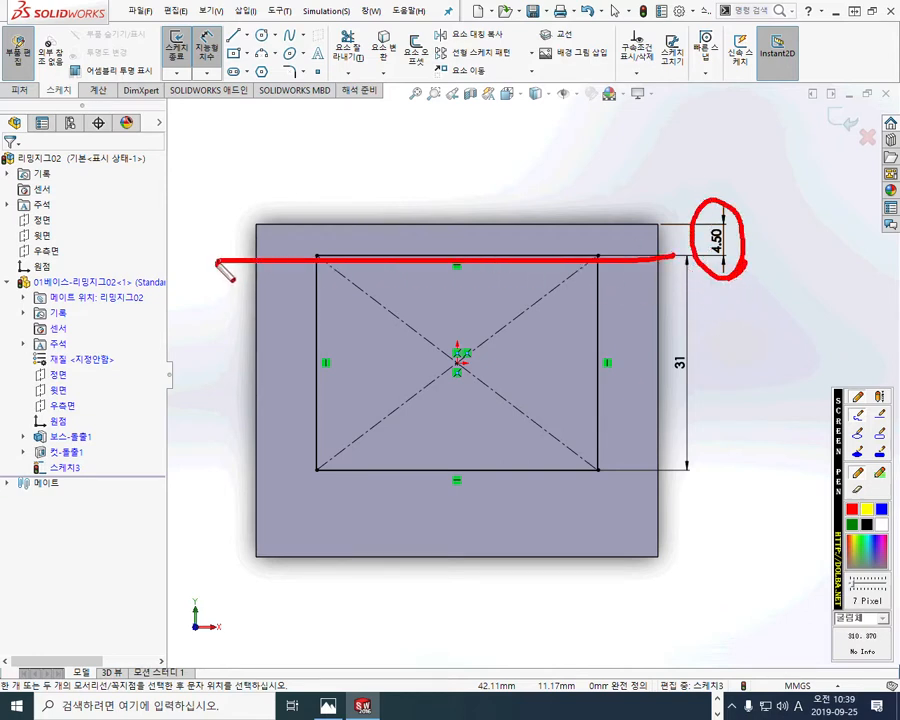
pyautogui.moveTo(675, 472); pyautogui.dragTo(236, 469)
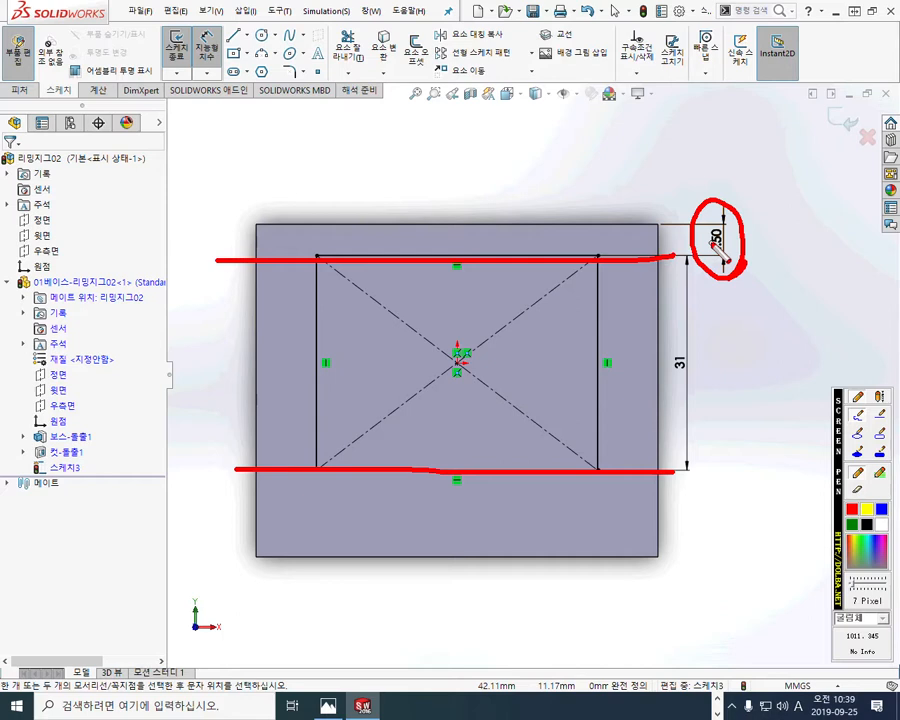
pyautogui.press('Escape')
# Step: Delete the 4.50 margin dimension and the 31 height dimension from the sketch
pyautogui.moveTo(719, 247); pyautogui.dragTo(730, 253)
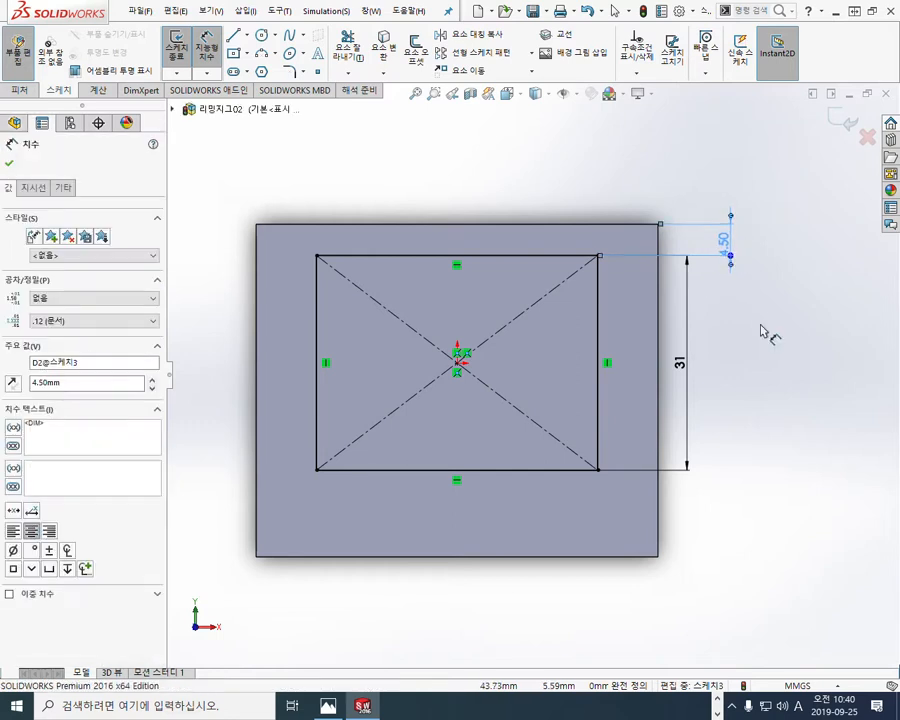
pyautogui.press('Delete')
pyautogui.moveTo(683, 364)
pyautogui.mouseDown()
pyautogui.moveTo(711, 360)
pyautogui.moveTo(698, 354)
pyautogui.mouseUp()
pyautogui.press('Escape')
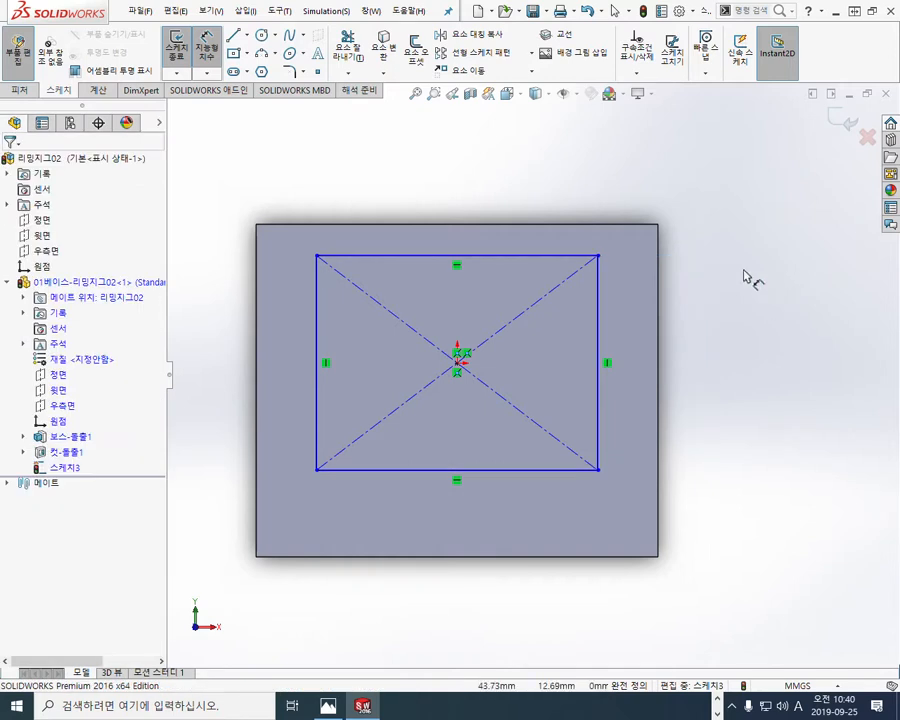
# Step: Dimension the margin between the block's upper edge and the rectangle's upper edge as 5 mm and end dimensioning
pyautogui.click(595, 225)
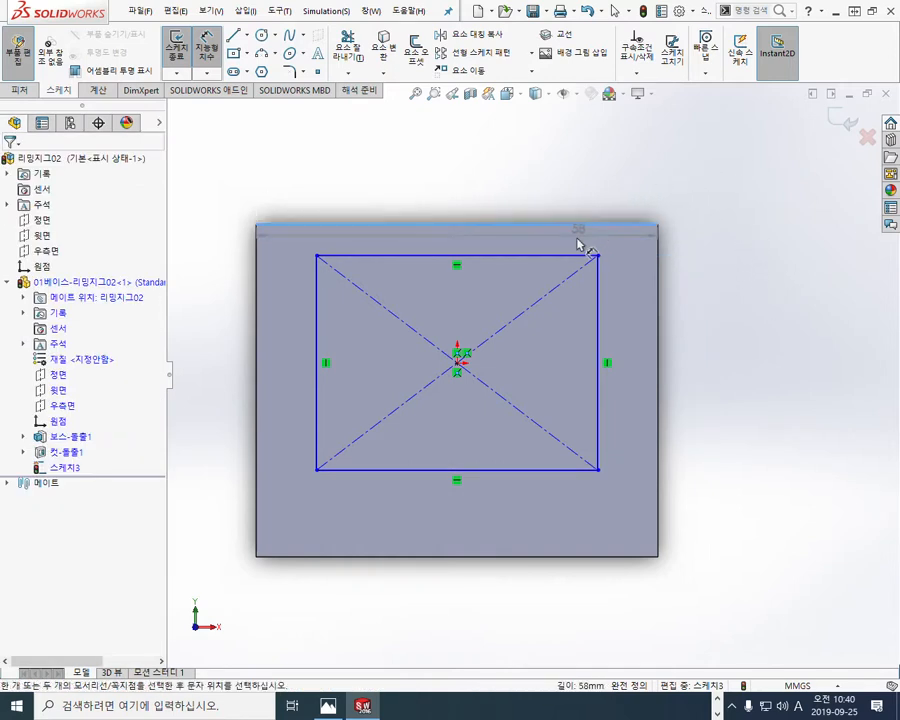
pyautogui.click(697, 243)
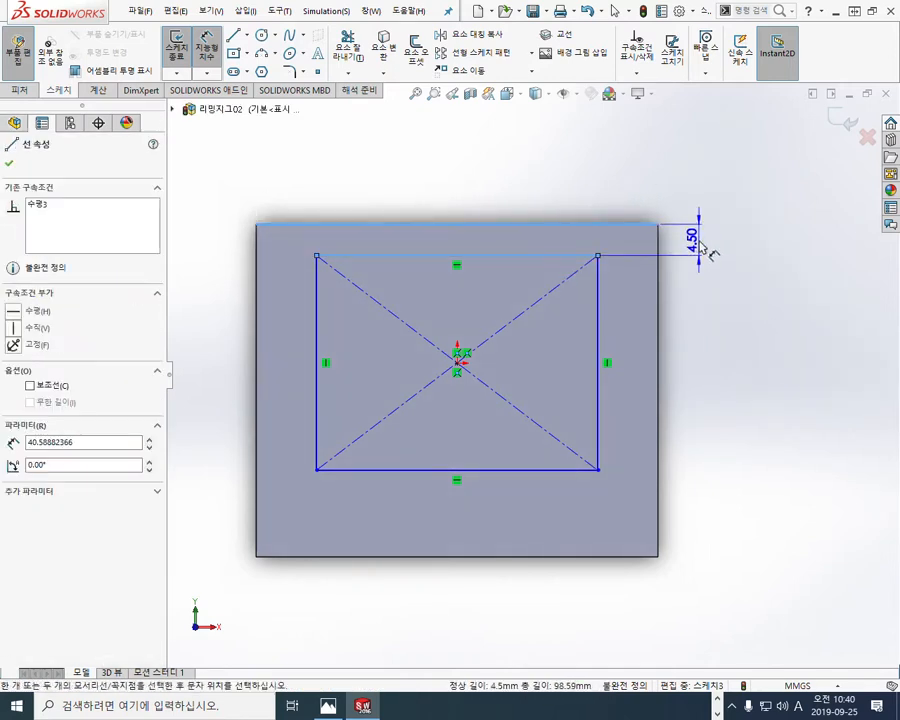
pyautogui.click(705, 249)
pyautogui.write('5')
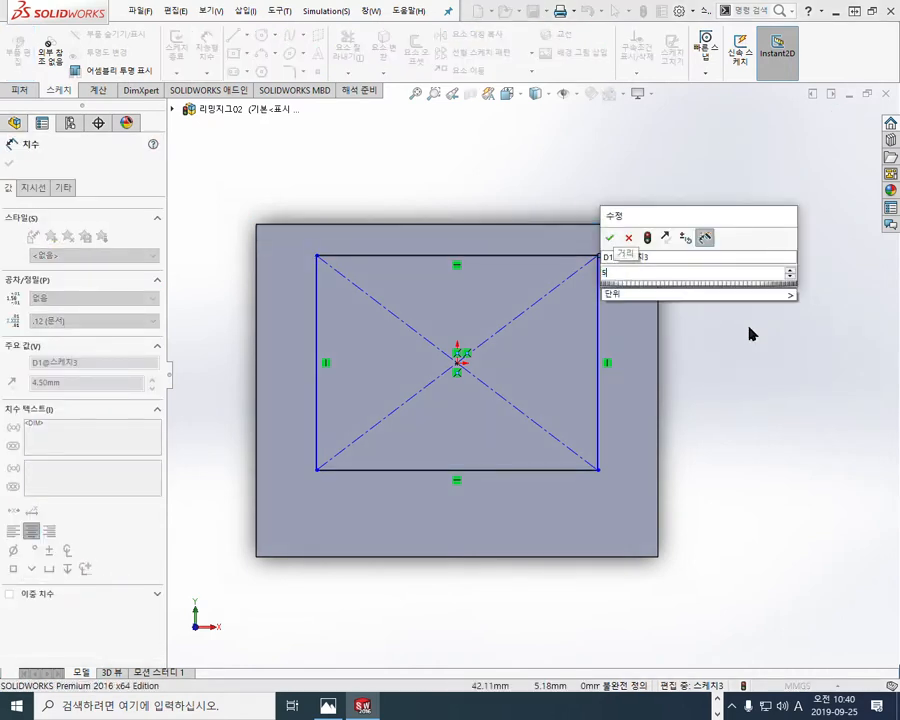
pyautogui.press('Return')
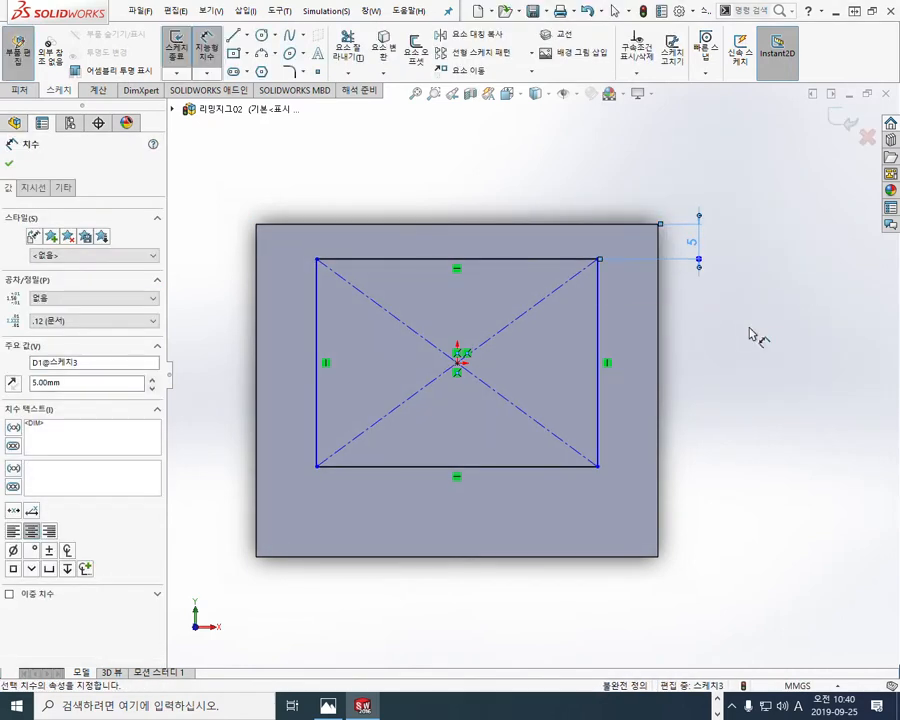
pyautogui.click(755, 337)
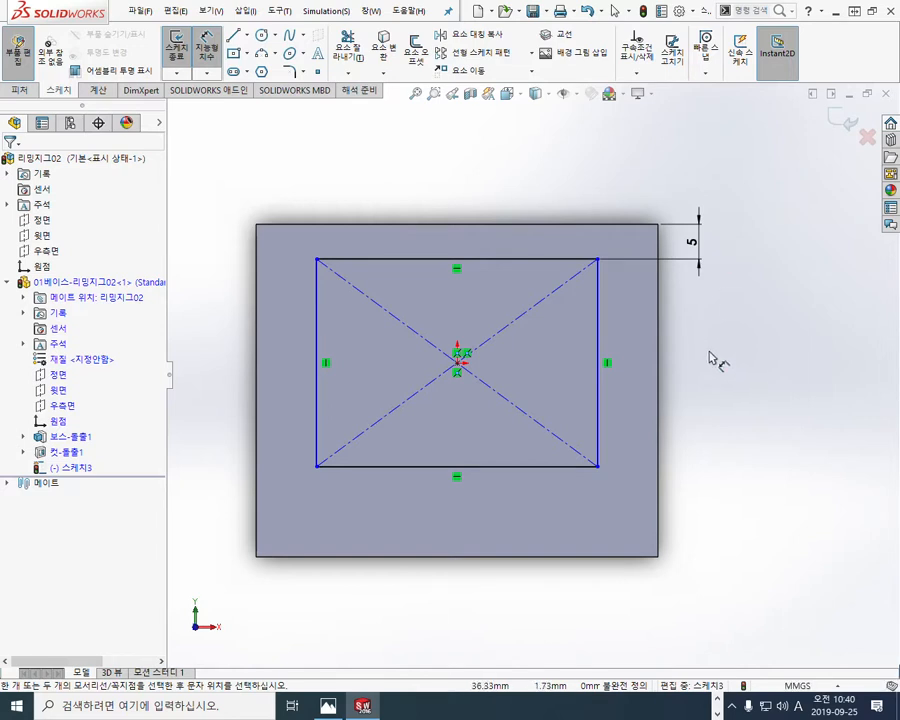
pyautogui.rightClick(713, 358)
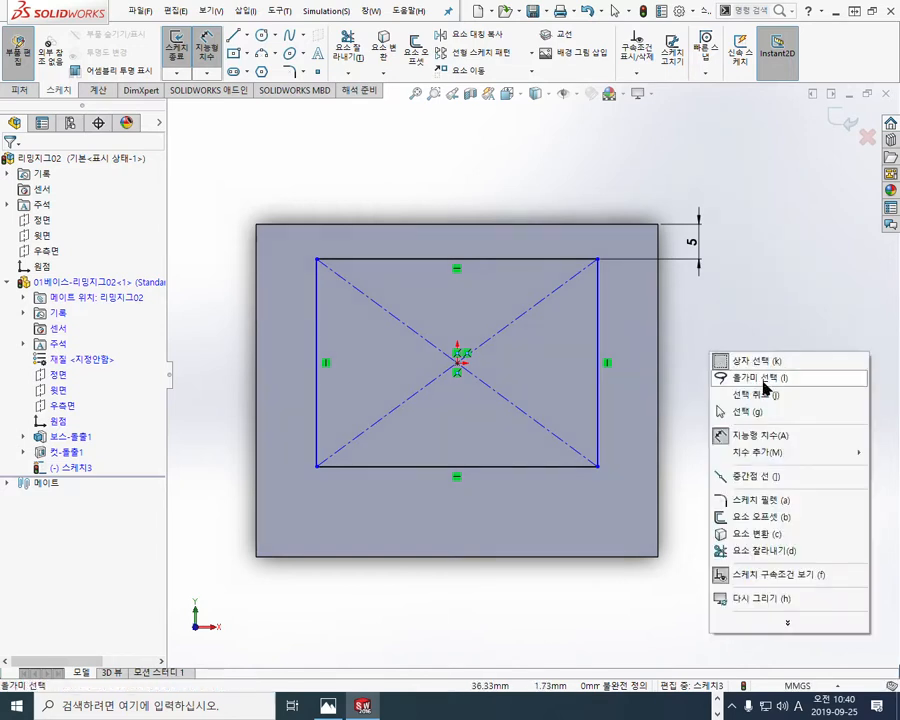
pyautogui.click(749, 410)
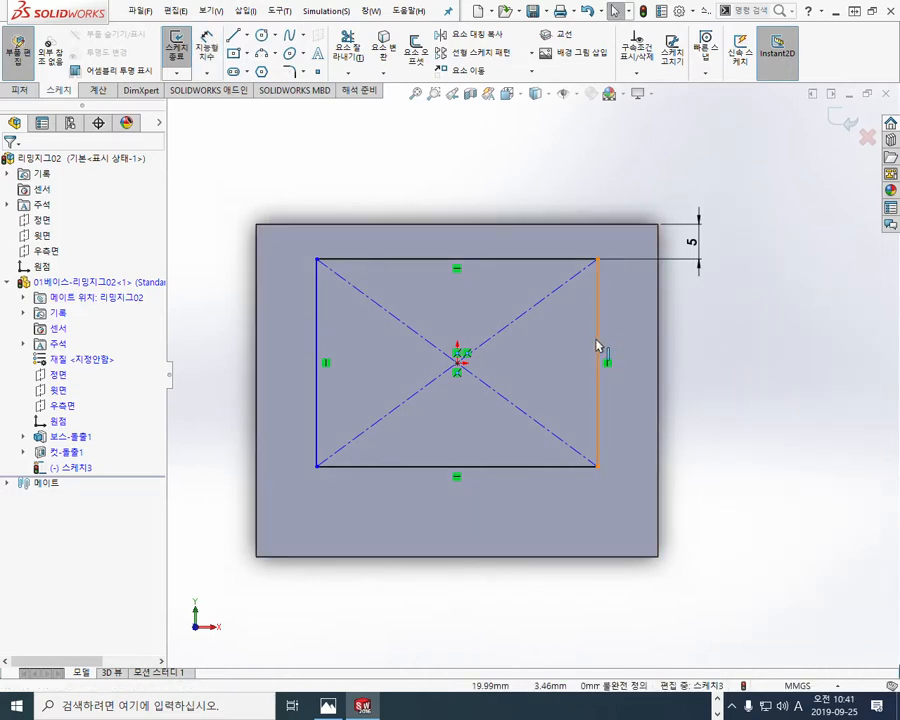
# Step: Trace the rectangle's vertical sides in red, loop the areas above and below it, circle both sides, and clear the marks
pyautogui.press('F2')
pyautogui.moveTo(601, 273); pyautogui.dragTo(603, 405)
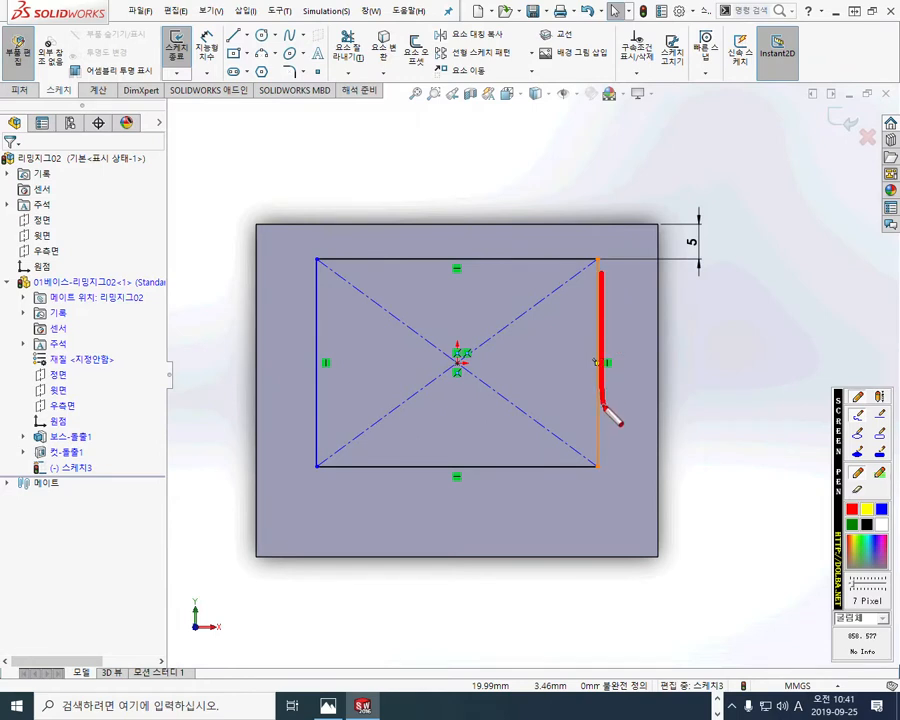
pyautogui.moveTo(307, 268); pyautogui.dragTo(310, 406)
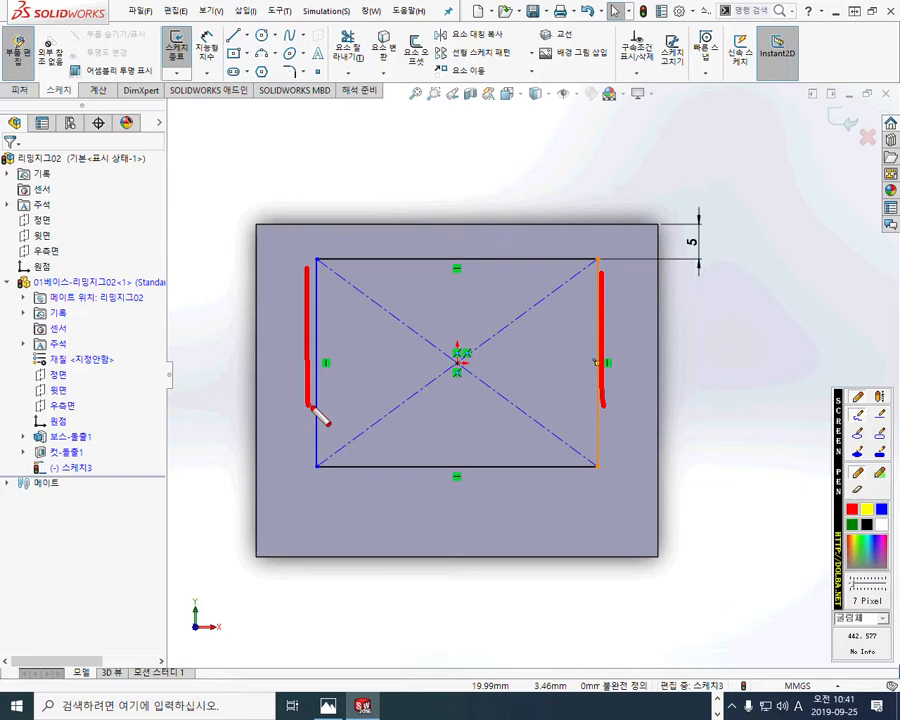
pyautogui.moveTo(316, 262)
pyautogui.mouseDown()
pyautogui.moveTo(251, 218)
pyautogui.moveTo(645, 189)
pyautogui.moveTo(597, 258)
pyautogui.mouseUp()
pyautogui.moveTo(612, 489)
pyautogui.mouseDown()
pyautogui.moveTo(338, 478)
pyautogui.moveTo(622, 528)
pyautogui.moveTo(617, 506)
pyautogui.mouseUp()
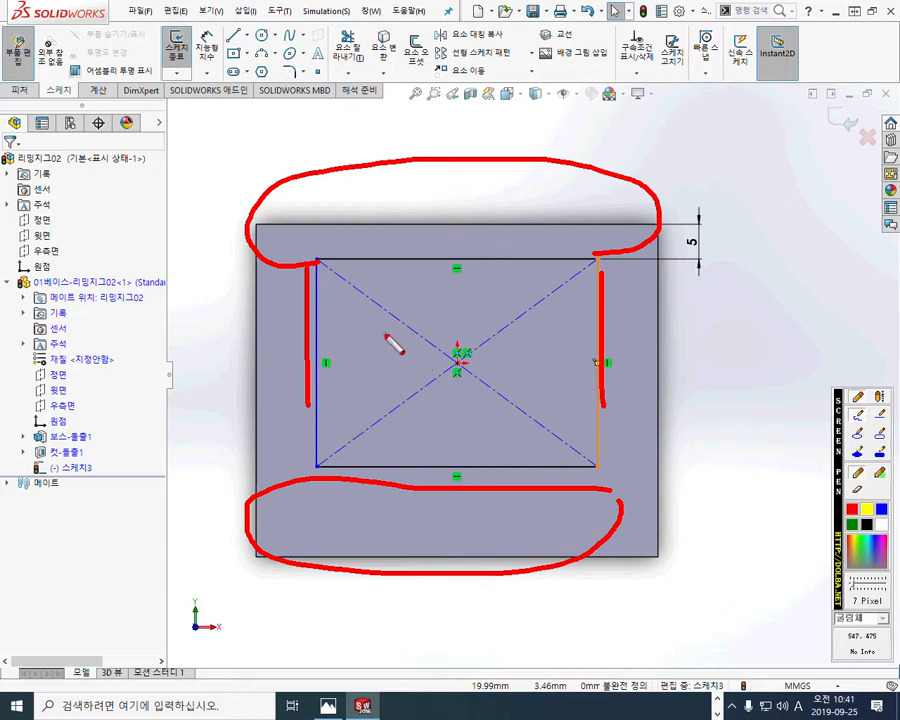
pyautogui.moveTo(322, 309)
pyautogui.mouseDown()
pyautogui.moveTo(300, 334)
pyautogui.moveTo(326, 314)
pyautogui.mouseUp()
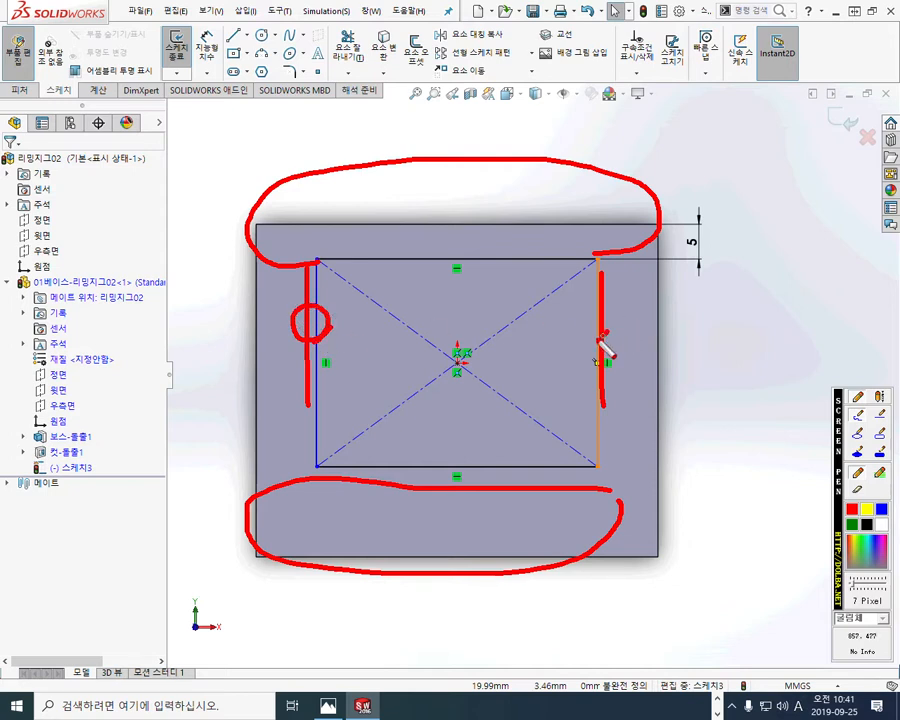
pyautogui.moveTo(610, 312); pyautogui.dragTo(612, 334)
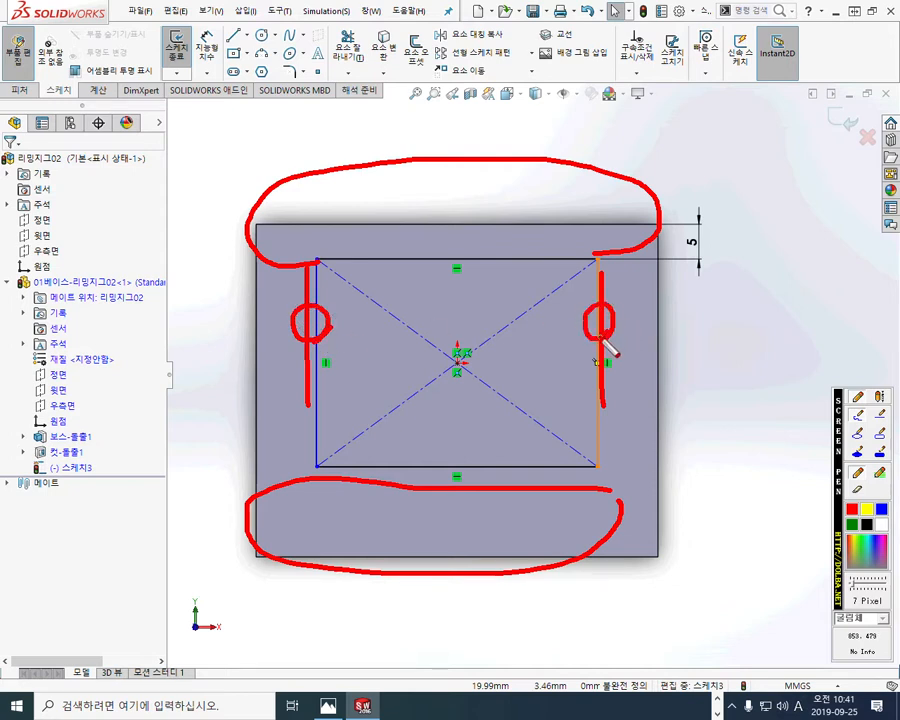
pyautogui.press('Escape')
# Step: Convert the rectangle's two vertical sides to construction lines
pyautogui.moveTo(333, 331); pyautogui.dragTo(250, 306)
pyautogui.keyDown('ctrl'); pyautogui.moveTo(634, 329); pyautogui.dragTo(562, 311); pyautogui.keyUp('ctrl')
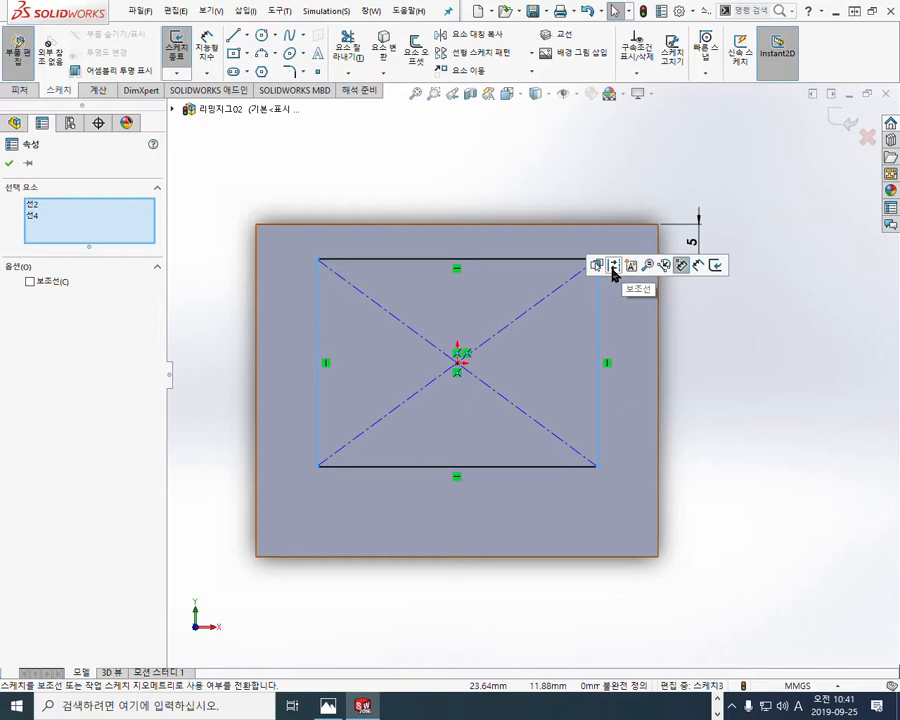
pyautogui.click(614, 266)
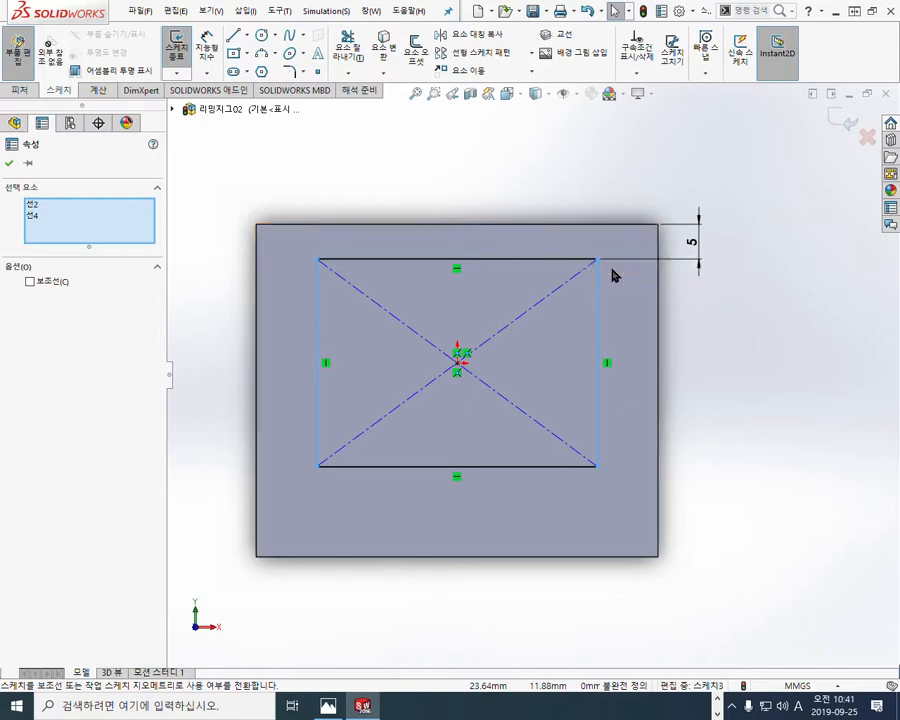
pyautogui.click(708, 374)
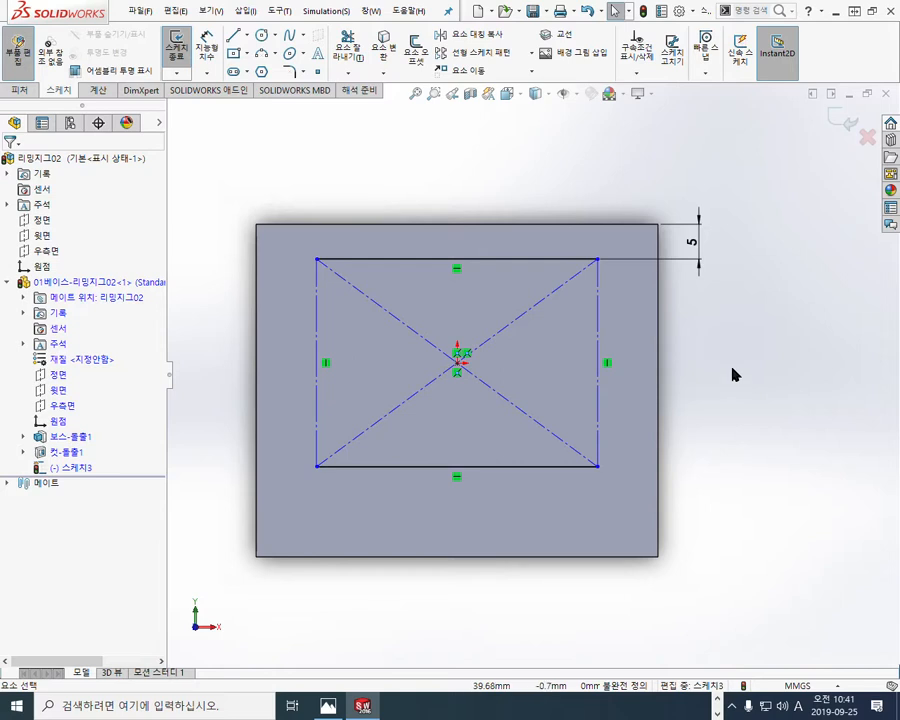
# Step: Make the rectangle's right construction side collinear with the block's right edge
pyautogui.press('F12')
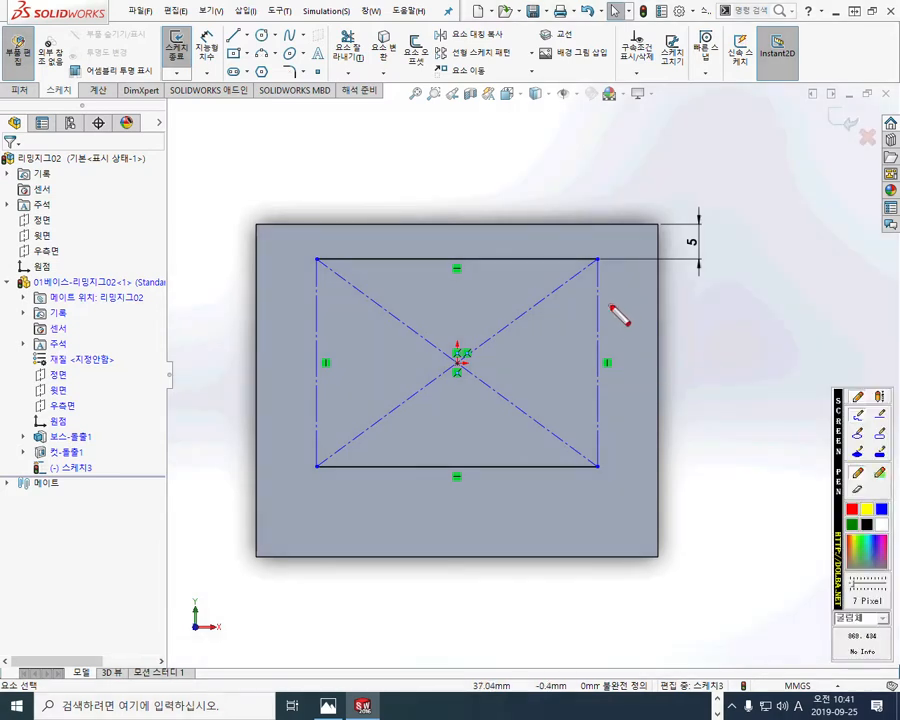
pyautogui.moveTo(600, 313)
pyautogui.mouseDown()
pyautogui.moveTo(625, 295)
pyautogui.moveTo(647, 301)
pyautogui.moveTo(652, 318)
pyautogui.mouseUp()
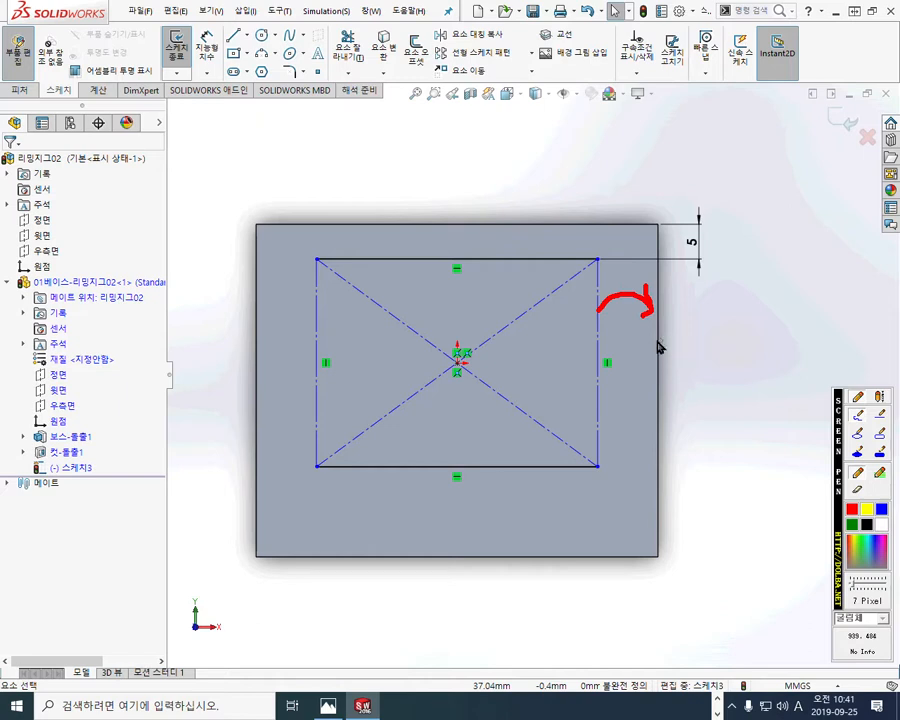
pyautogui.click(600, 338)
pyautogui.keyDown('ctrl'); pyautogui.click(658, 327); pyautogui.keyUp('ctrl')
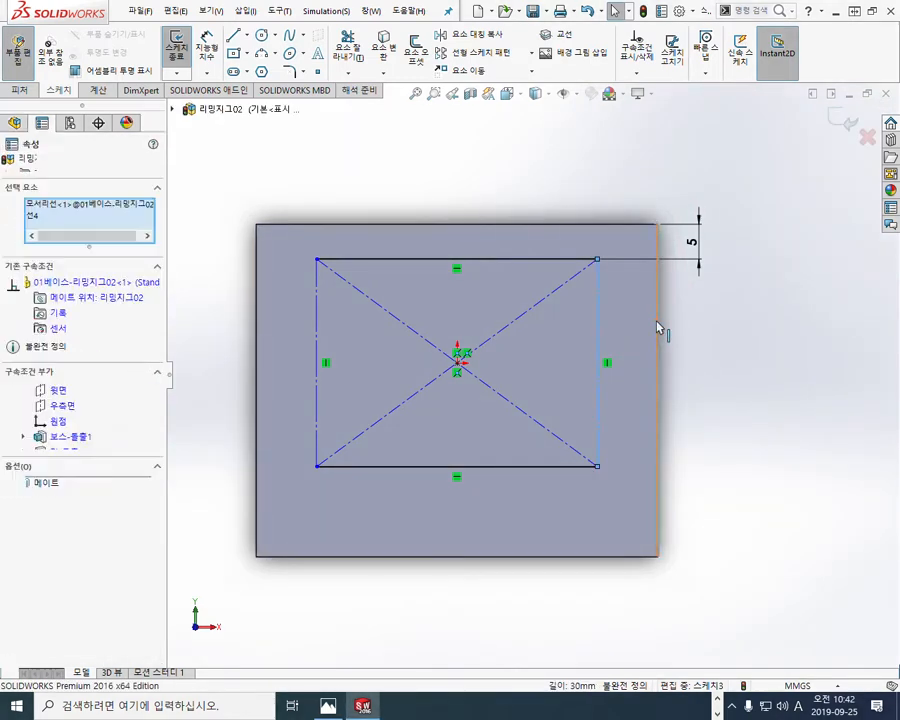
pyautogui.click(703, 262)
pyautogui.click(762, 469)
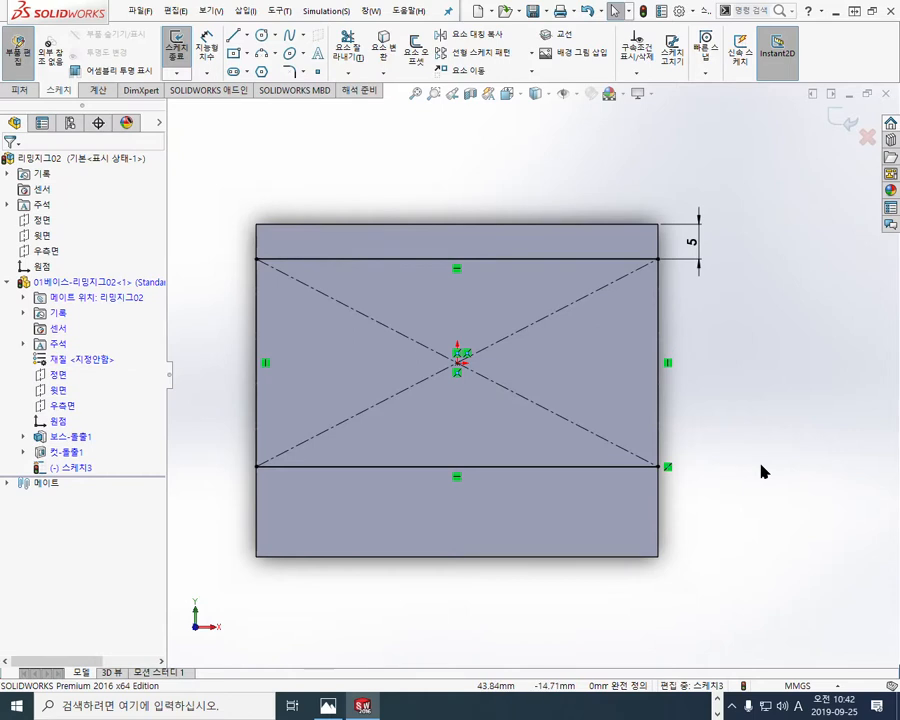
# Step: Outline the strips above and below the rectangle in red, and clear the marks
pyautogui.press('F12')
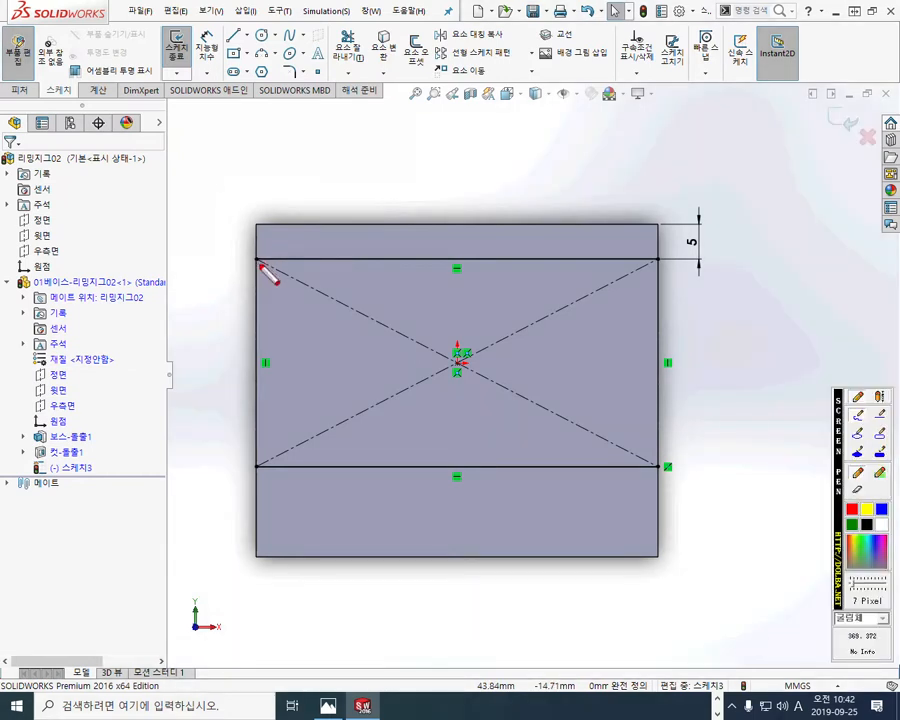
pyautogui.moveTo(254, 263)
pyautogui.mouseDown()
pyautogui.moveTo(252, 203)
pyautogui.moveTo(660, 208)
pyautogui.moveTo(657, 261)
pyautogui.mouseUp()
pyautogui.moveTo(253, 464)
pyautogui.mouseDown()
pyautogui.moveTo(252, 558)
pyautogui.moveTo(569, 571)
pyautogui.moveTo(663, 502)
pyautogui.moveTo(666, 480)
pyautogui.mouseUp()
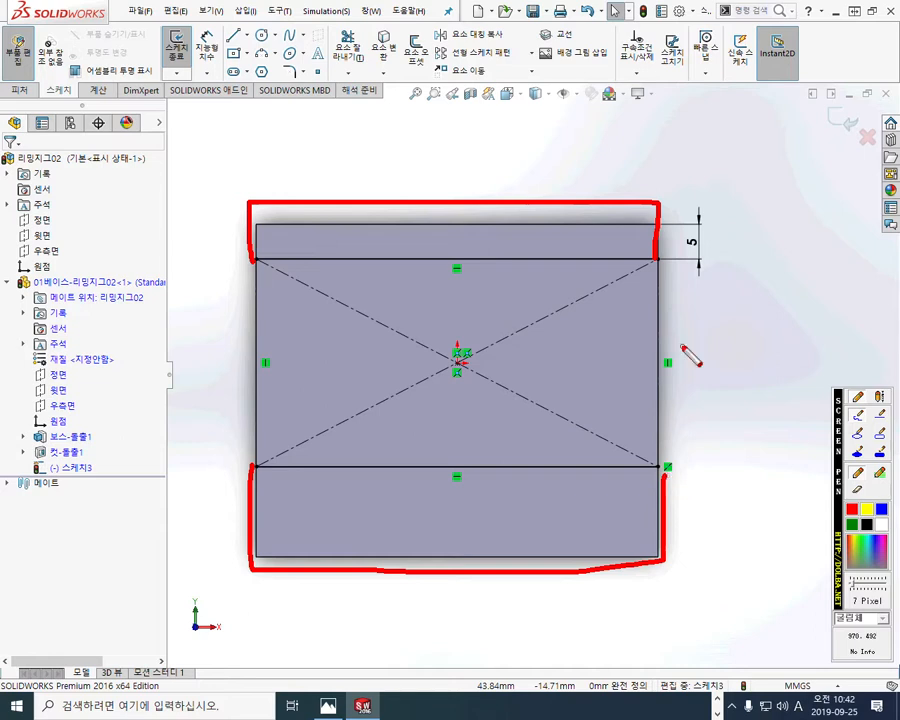
pyautogui.press('Escape')
# Step: Draw lines from the rectangle's upper-left corner along the block's edges to its upper-right corner, enclosing the upper strip
pyautogui.press('l')
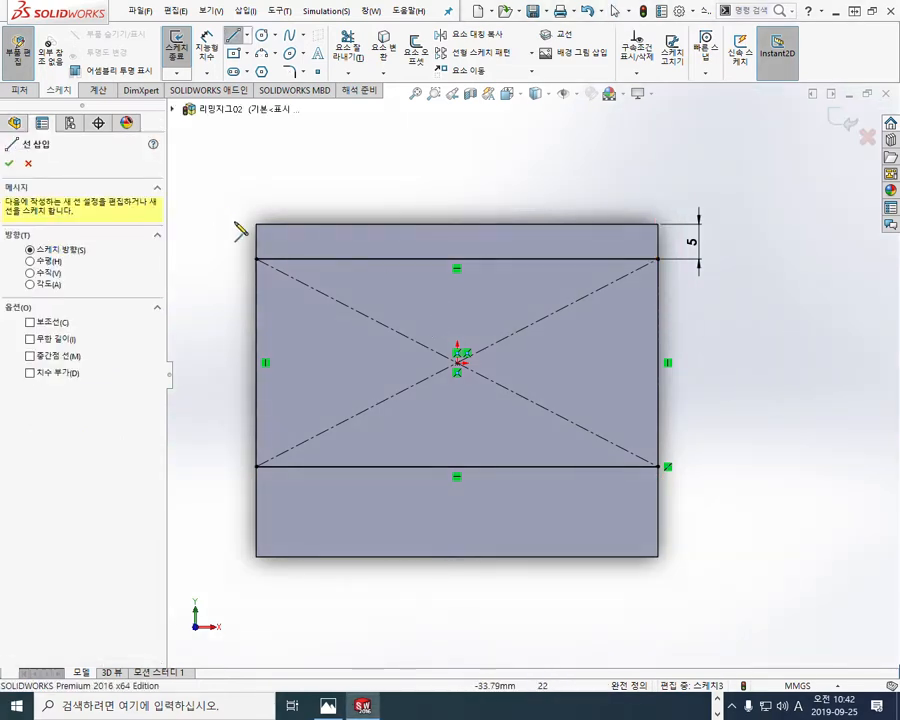
pyautogui.click(257, 260)
pyautogui.click(258, 223)
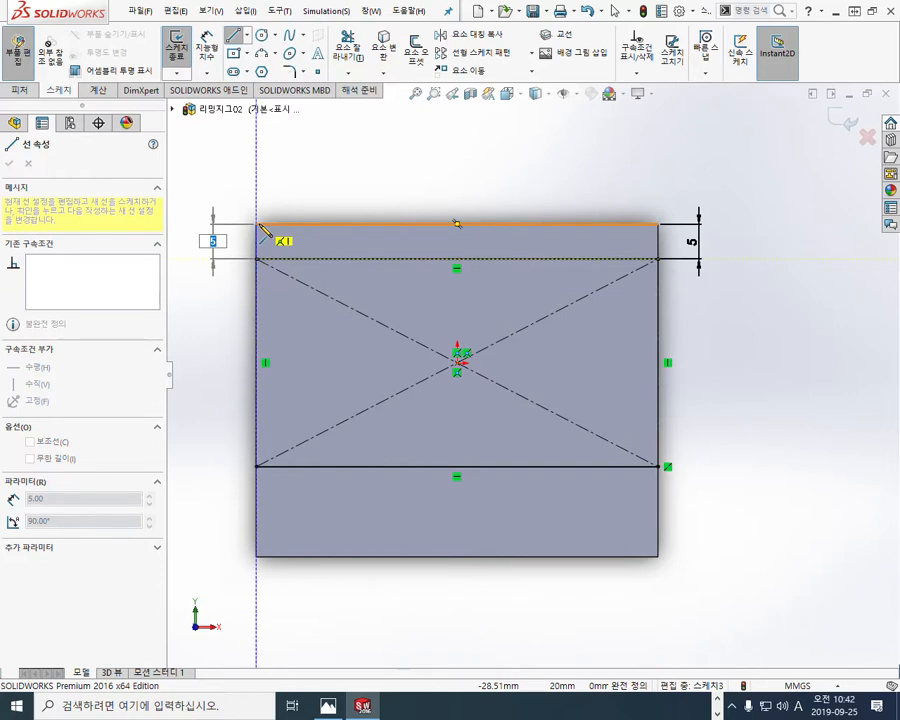
pyautogui.click(658, 223)
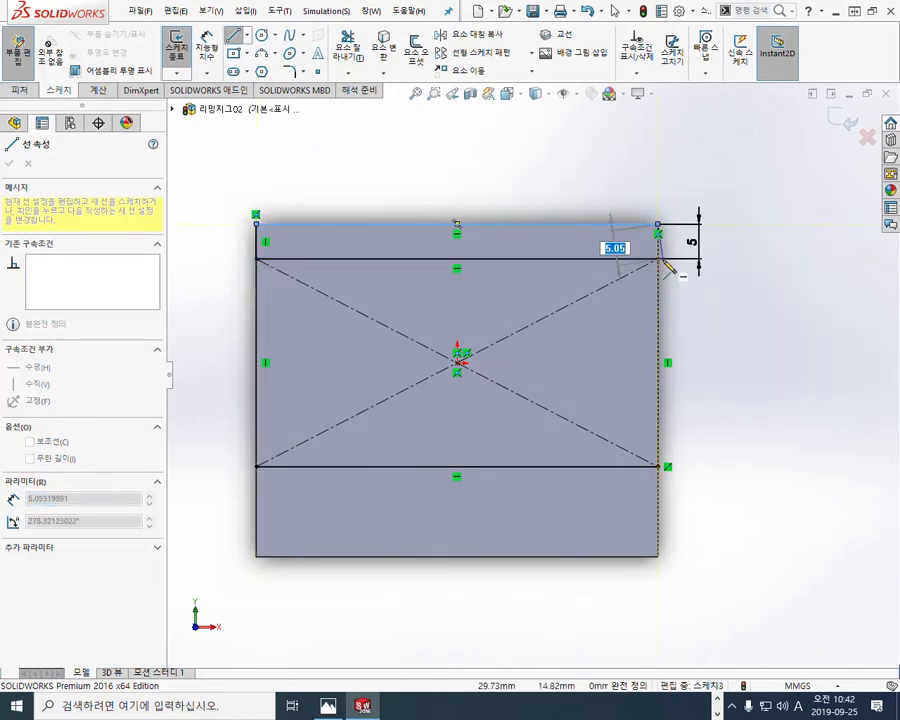
pyautogui.click(658, 259)
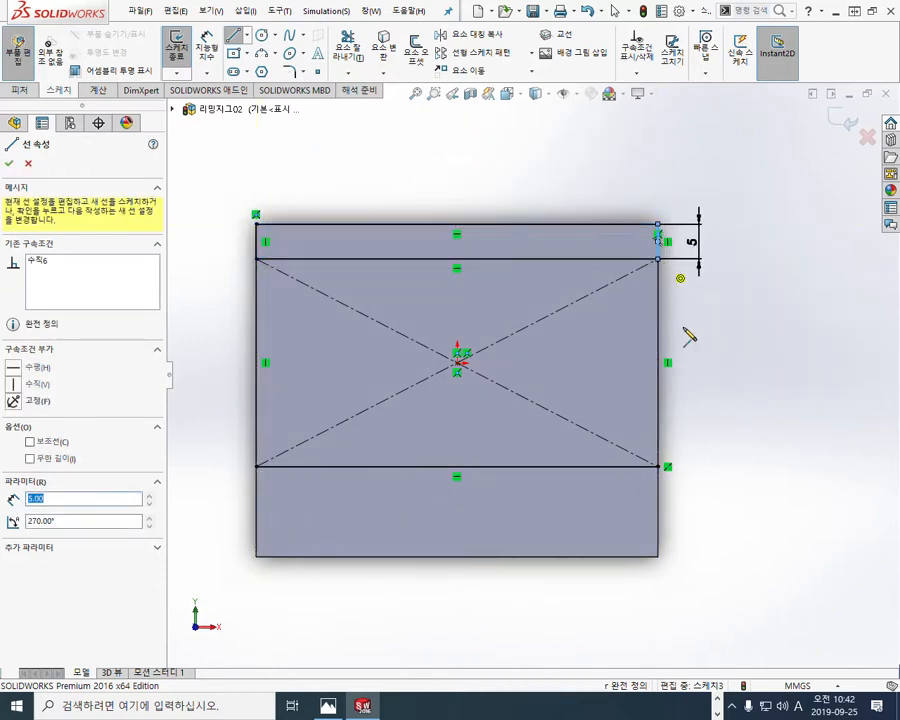
# Step: Draw lines from the rectangle's lower-right corner along the block's edges to its lower-left corner, enclosing the lower strip
pyautogui.click(662, 469)
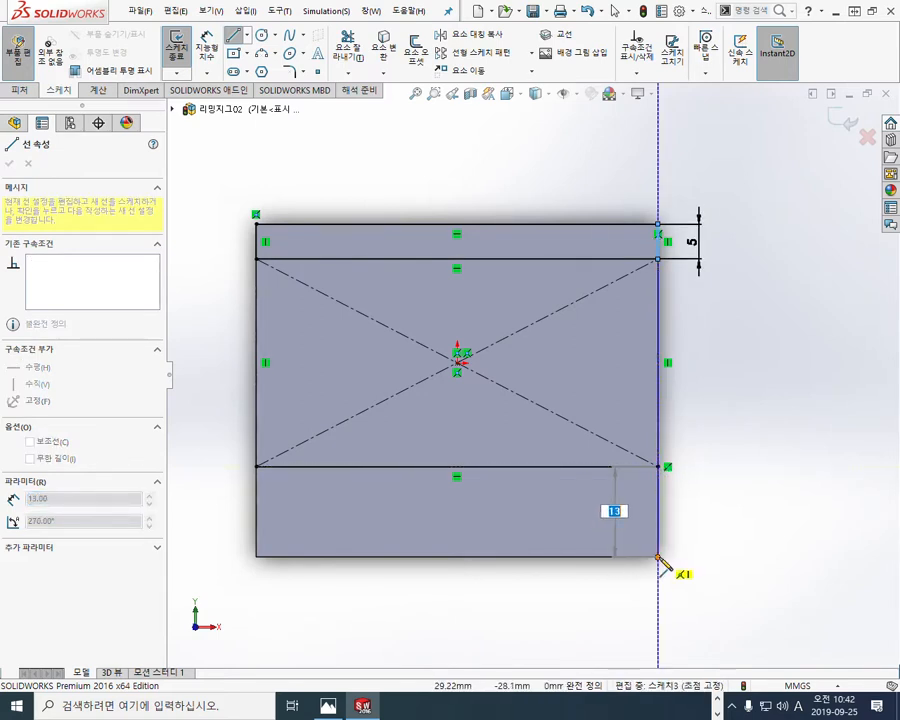
pyautogui.click(659, 558)
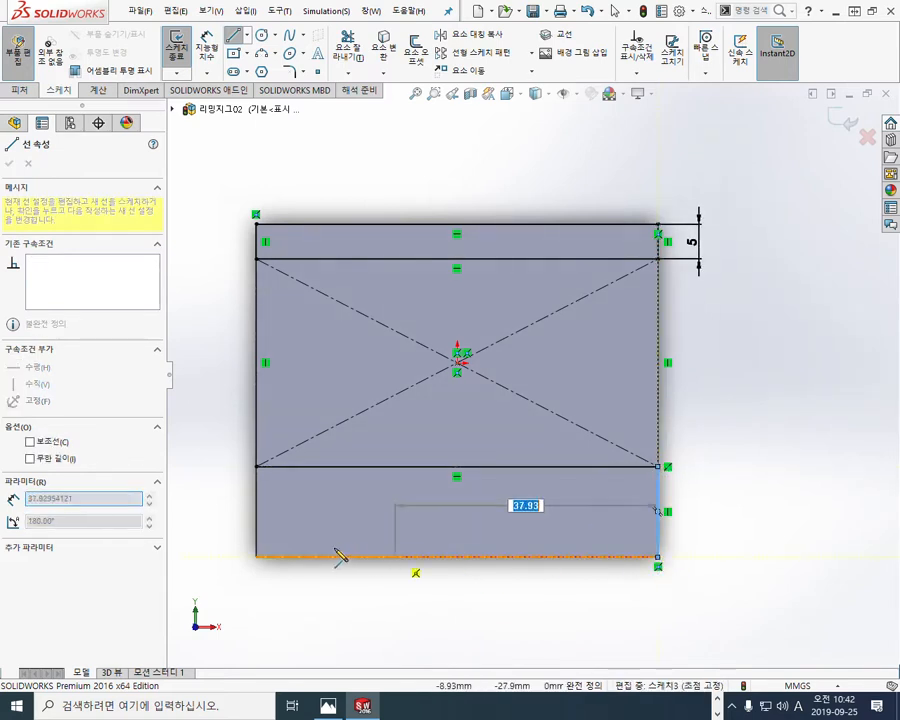
pyautogui.click(257, 557)
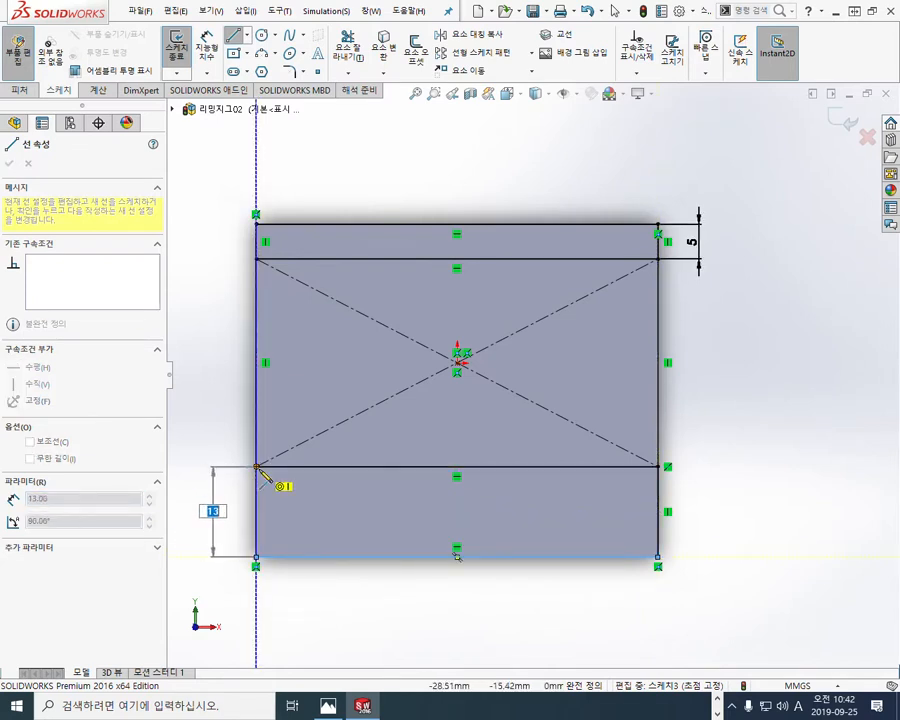
pyautogui.click(257, 466)
pyautogui.rightClick(674, 385)
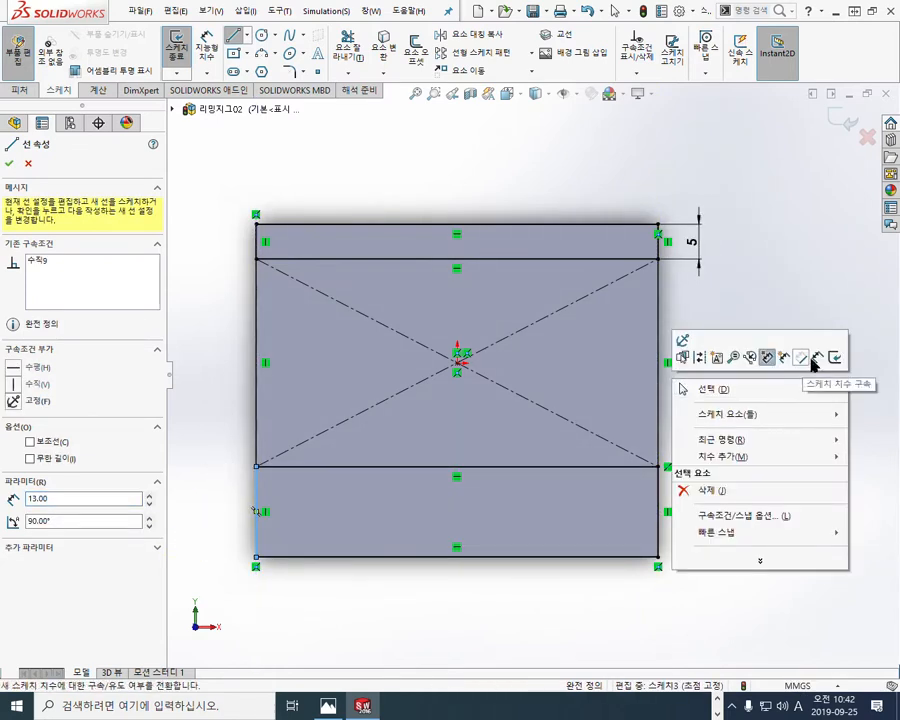
pyautogui.click(806, 360)
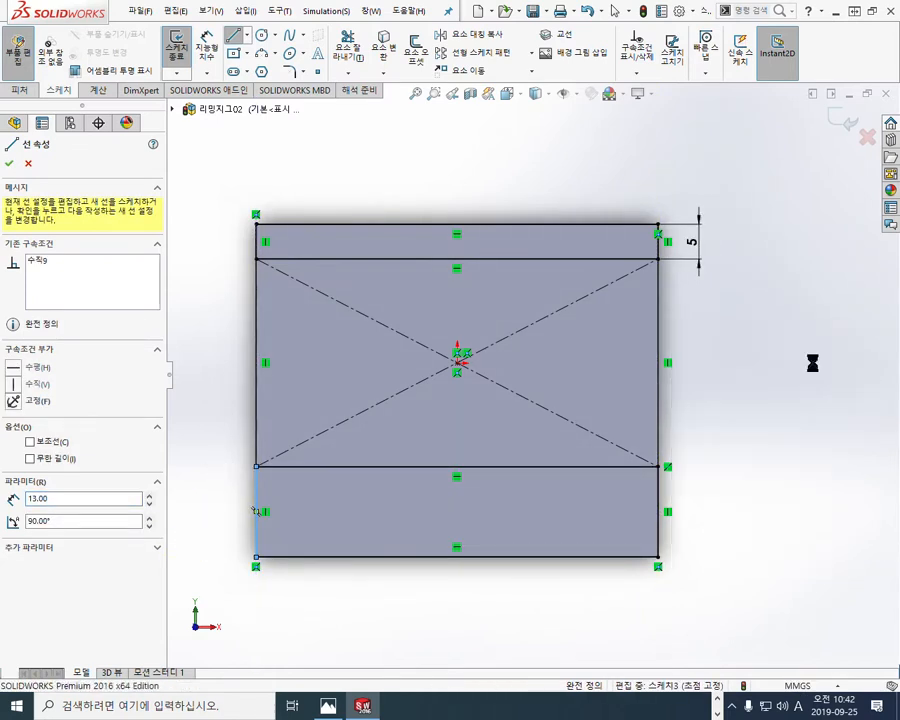
pyautogui.click(620, 555)
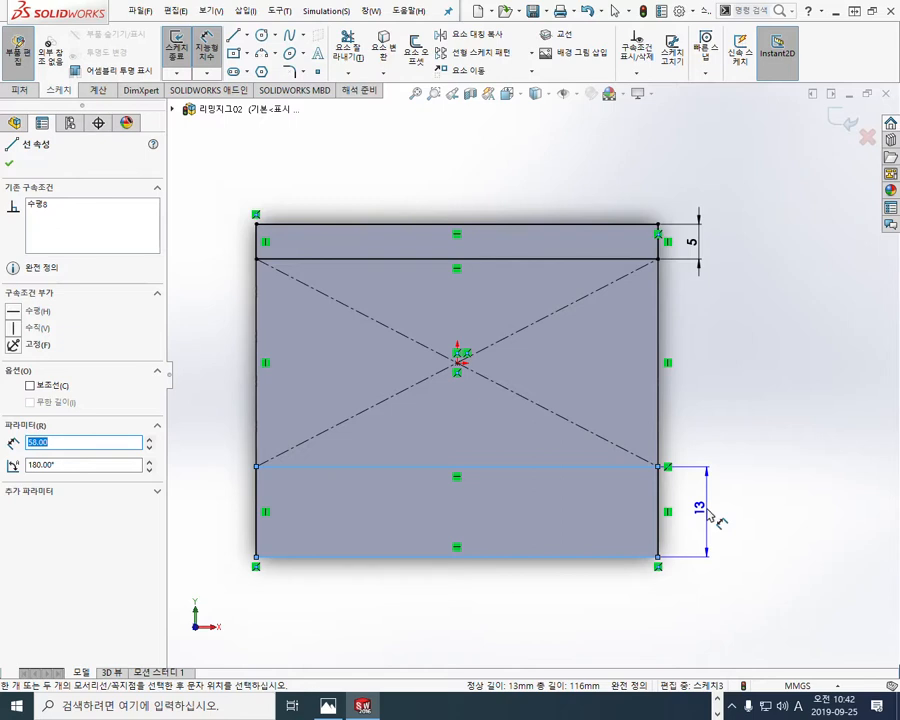
pyautogui.press('Escape')
pyautogui.press('Escape')
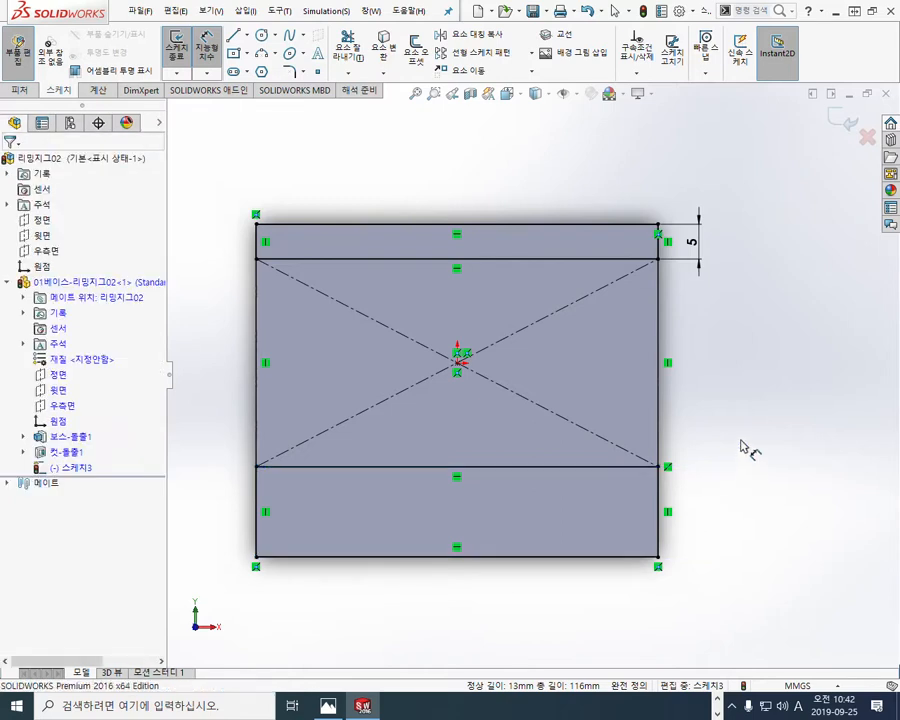
# Step: Mark the rectangle's height with a red double arrow labelled 31, and write 48 beside the block
pyautogui.press('F9')
pyautogui.moveTo(614, 258)
pyautogui.mouseDown()
pyautogui.moveTo(613, 462)
pyautogui.moveTo(626, 437)
pyautogui.mouseUp()
pyautogui.moveTo(602, 288); pyautogui.dragTo(626, 291)
pyautogui.moveTo(566, 346)
pyautogui.mouseDown()
pyautogui.moveTo(572, 385)
pyautogui.moveTo(591, 385)
pyautogui.mouseUp()
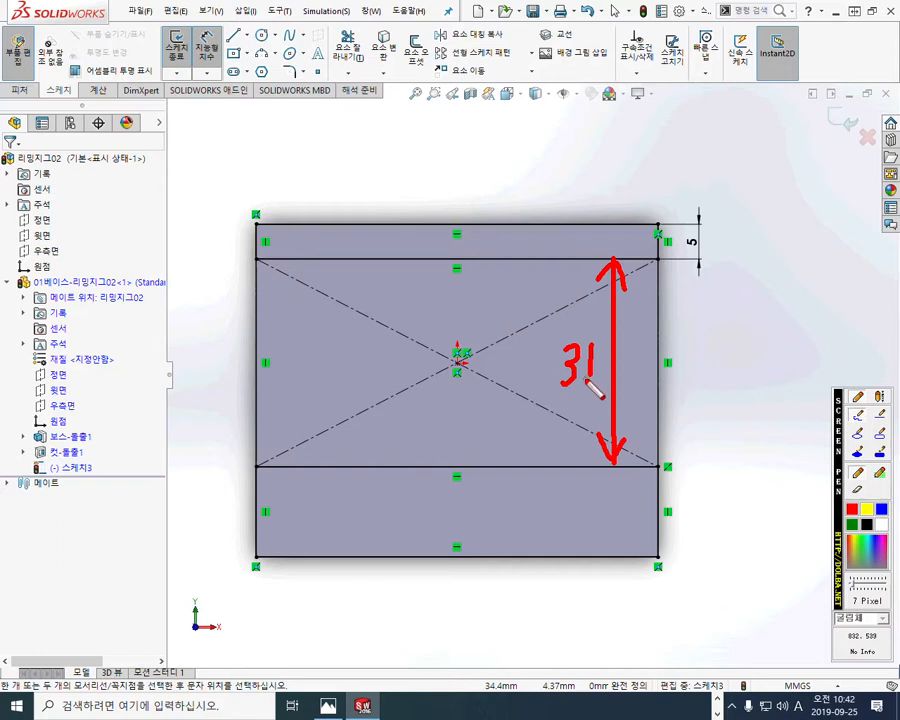
pyautogui.moveTo(737, 337)
pyautogui.mouseDown()
pyautogui.moveTo(733, 384)
pyautogui.moveTo(752, 382)
pyautogui.moveTo(757, 412)
pyautogui.mouseUp()
pyautogui.moveTo(790, 345)
pyautogui.mouseDown()
pyautogui.moveTo(770, 422)
pyautogui.moveTo(786, 417)
pyautogui.mouseUp()
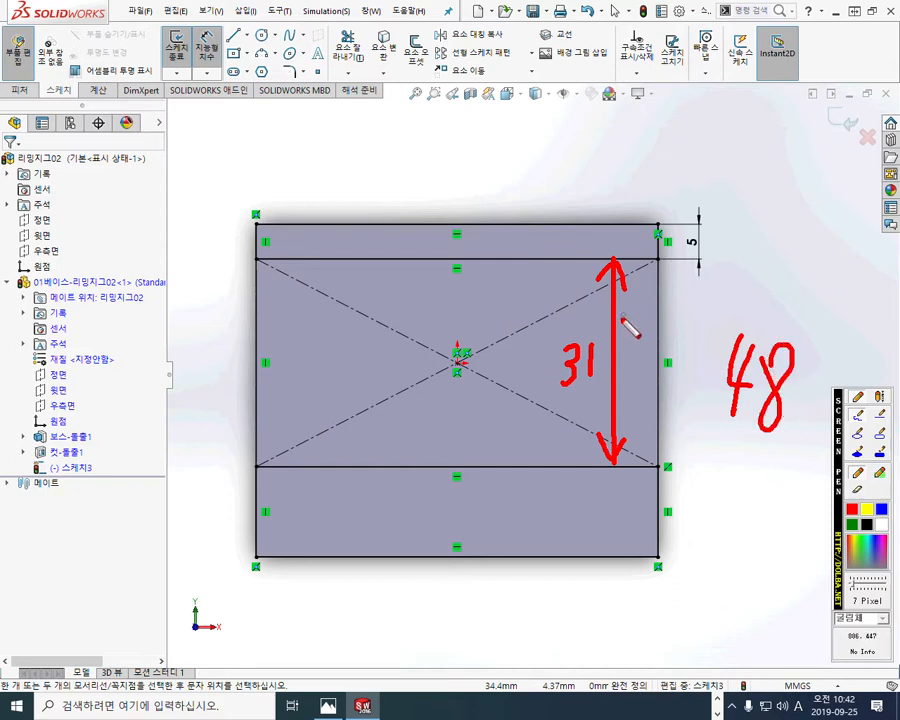
# Step: Write 4.5 in the upper strip and 12.5 in the lower strip in red, circle both, and clear the marks
pyautogui.moveTo(551, 218); pyautogui.dragTo(548, 257)
pyautogui.moveTo(524, 217)
pyautogui.mouseDown()
pyautogui.moveTo(536, 247)
pyautogui.moveTo(530, 262)
pyautogui.mouseUp()
pyautogui.click(538, 253)
pyautogui.moveTo(548, 218)
pyautogui.mouseDown()
pyautogui.moveTo(558, 243)
pyautogui.moveTo(547, 241)
pyautogui.moveTo(562, 223)
pyautogui.mouseUp()
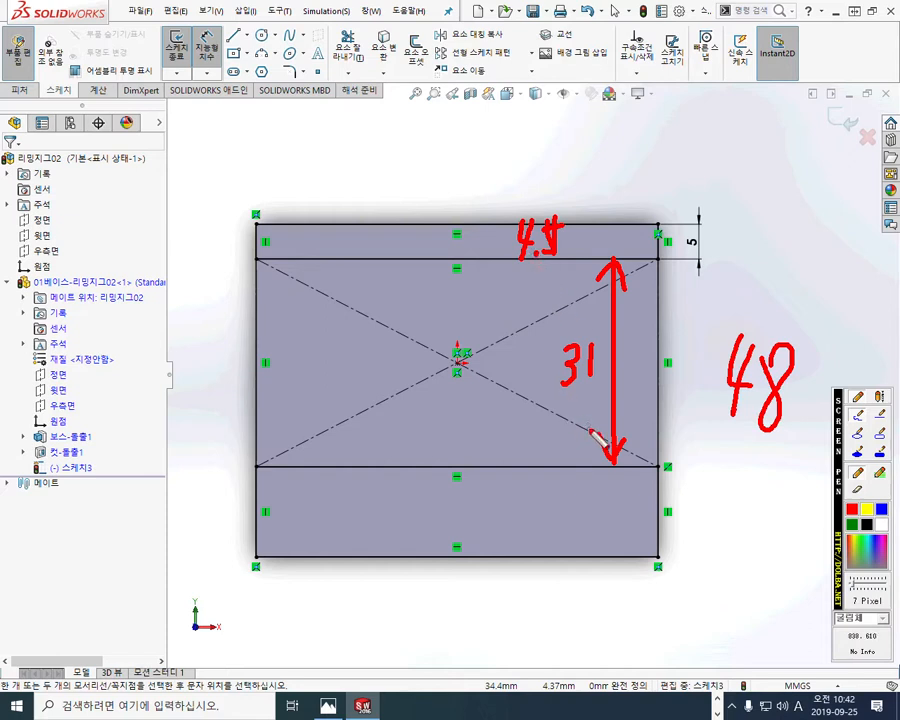
pyautogui.moveTo(572, 489)
pyautogui.mouseDown()
pyautogui.moveTo(569, 530)
pyautogui.moveTo(595, 519)
pyautogui.moveTo(609, 526)
pyautogui.mouseUp()
pyautogui.click(604, 521)
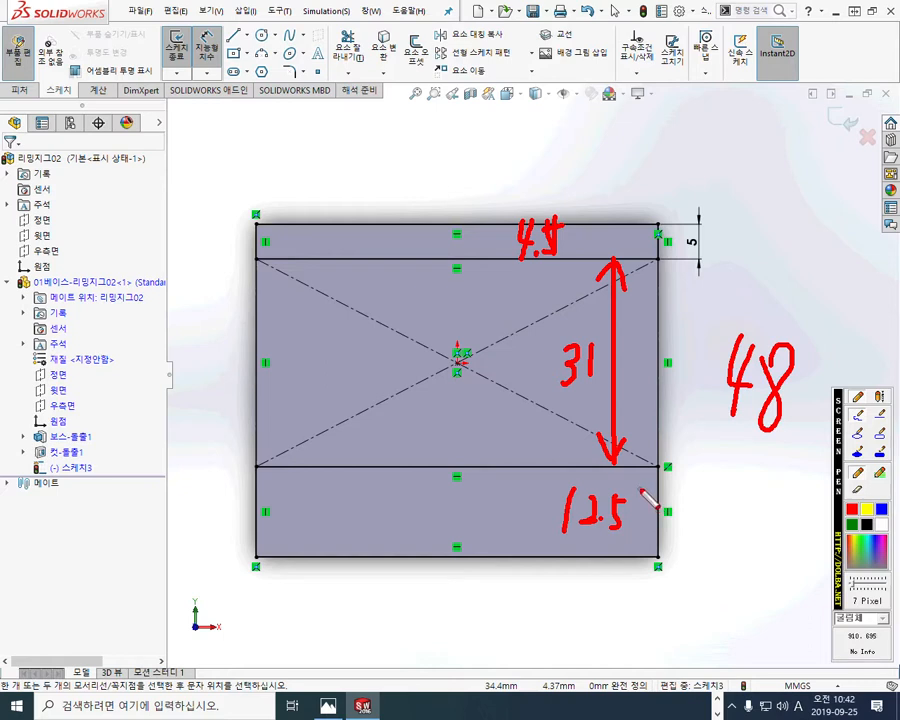
pyautogui.moveTo(639, 545)
pyautogui.mouseDown()
pyautogui.moveTo(567, 498)
pyautogui.moveTo(638, 532)
pyautogui.mouseUp()
pyautogui.moveTo(568, 258)
pyautogui.mouseDown()
pyautogui.moveTo(544, 282)
pyautogui.moveTo(588, 234)
pyautogui.moveTo(570, 282)
pyautogui.mouseUp()
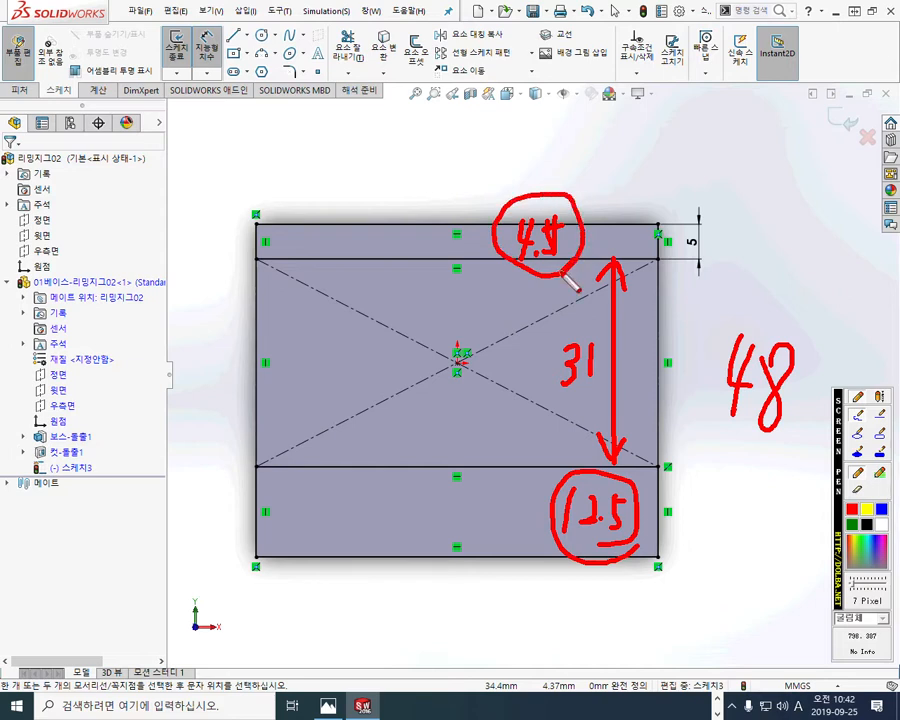
pyautogui.press('Escape')
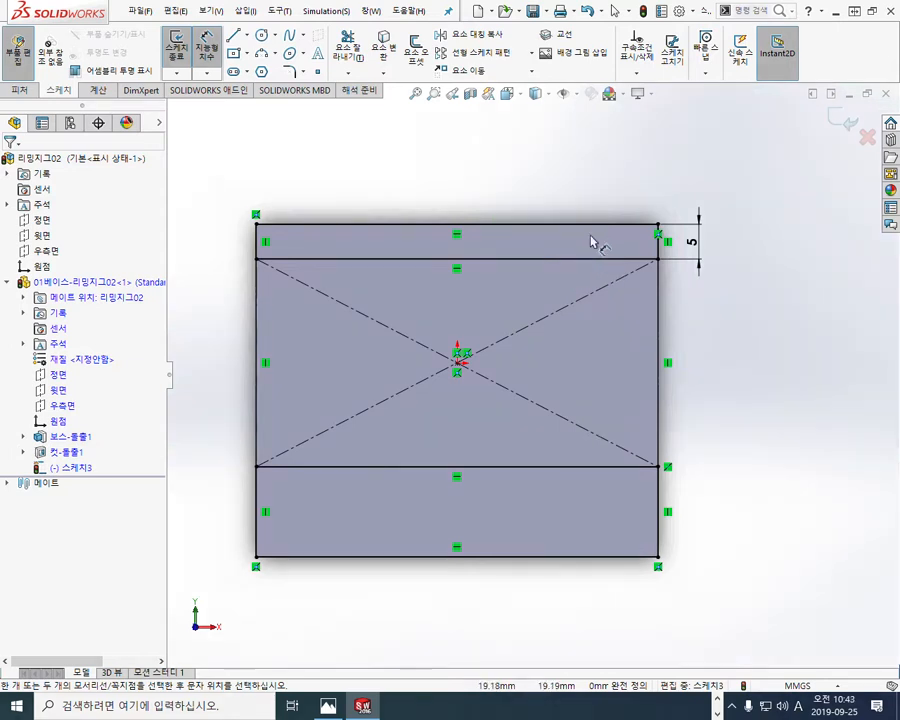
# Step: Mark the heights of both strips with red double arrows, write 13 beside the lower one, and clear the marks
pyautogui.press('F12')
pyautogui.moveTo(587, 257)
pyautogui.mouseDown()
pyautogui.moveTo(587, 215)
pyautogui.moveTo(600, 247)
pyautogui.moveTo(598, 231)
pyautogui.mouseUp()
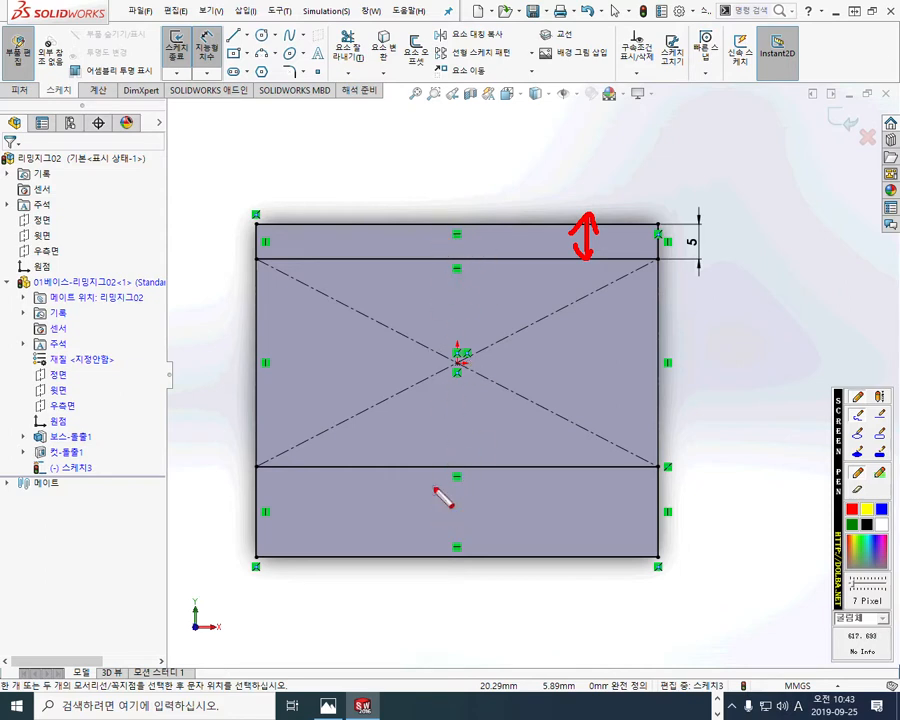
pyautogui.moveTo(600, 472)
pyautogui.mouseDown()
pyautogui.moveTo(600, 554)
pyautogui.moveTo(607, 542)
pyautogui.moveTo(596, 472)
pyautogui.moveTo(609, 527)
pyautogui.moveTo(628, 503)
pyautogui.moveTo(615, 528)
pyautogui.mouseUp()
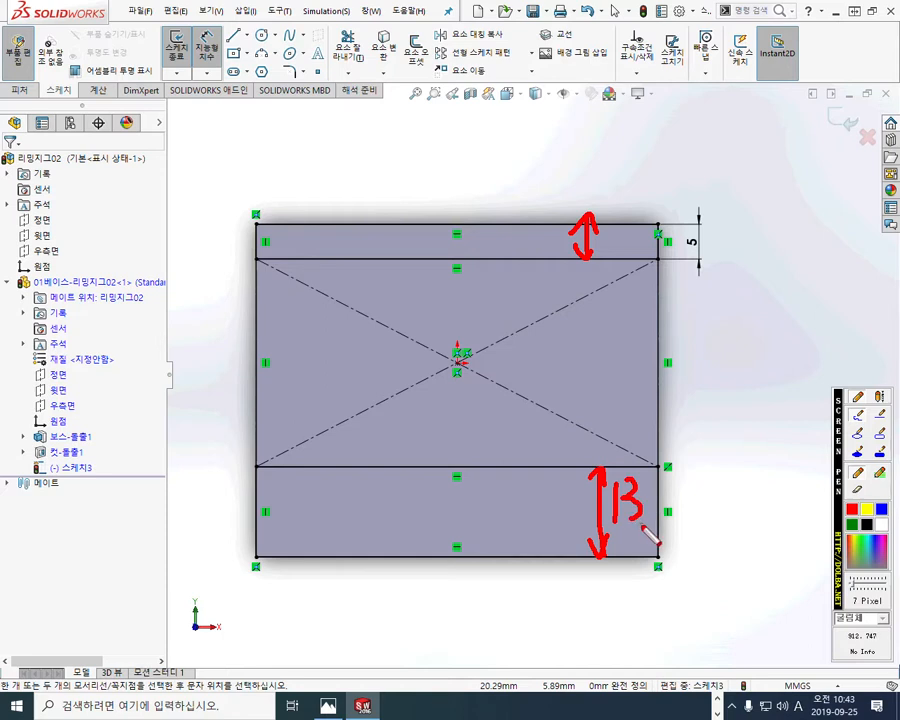
pyautogui.press('Escape')
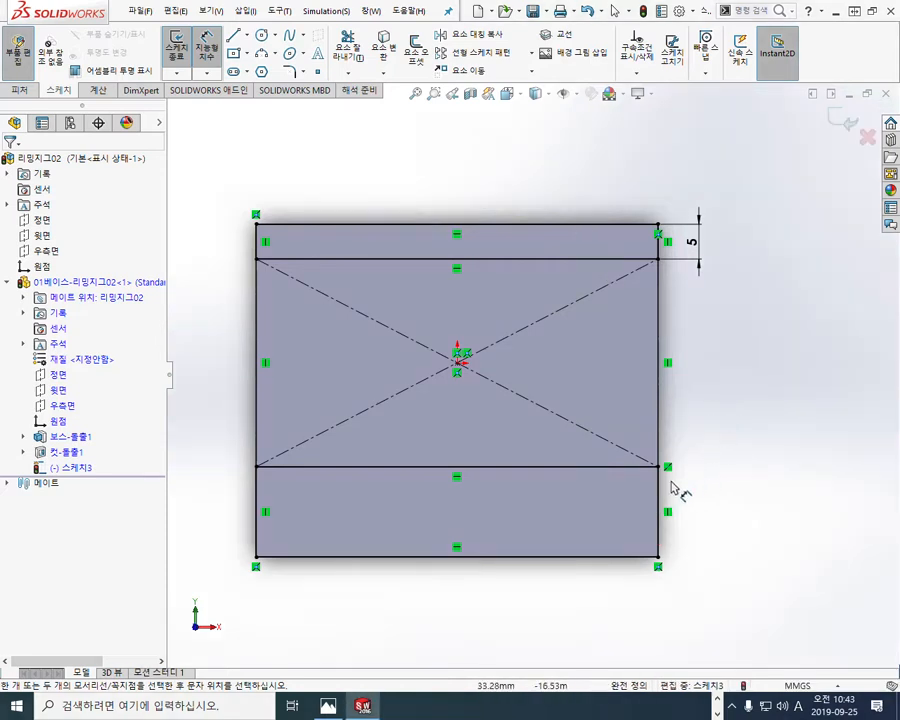
# Step: Dimension the lower strip's height beside the block as a driven dimension and adjust the dimension's placement
pyautogui.click(614, 474)
pyautogui.click(611, 555)
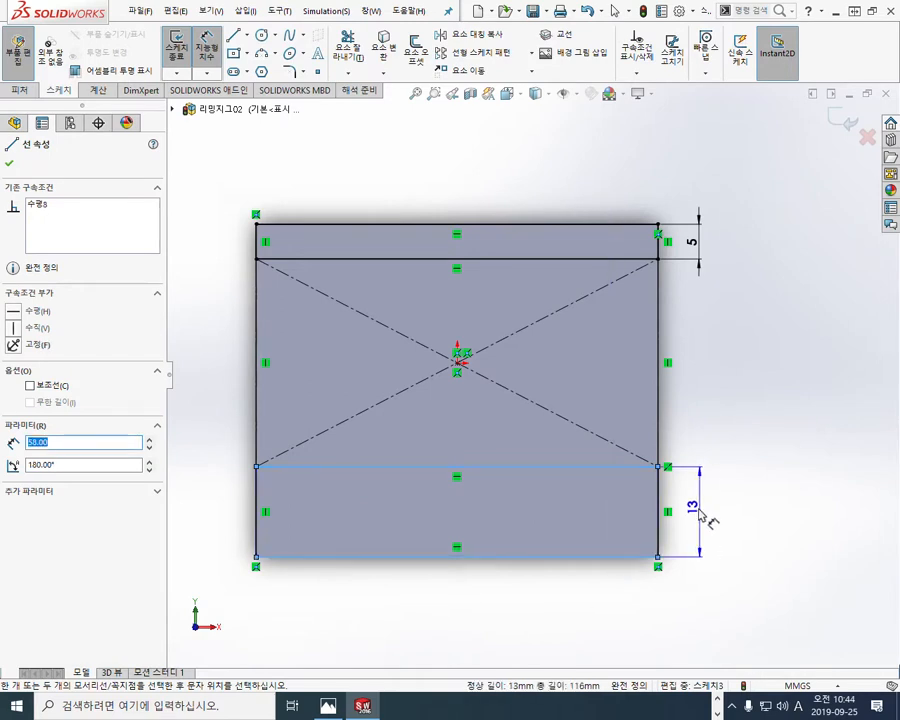
pyautogui.click(705, 515)
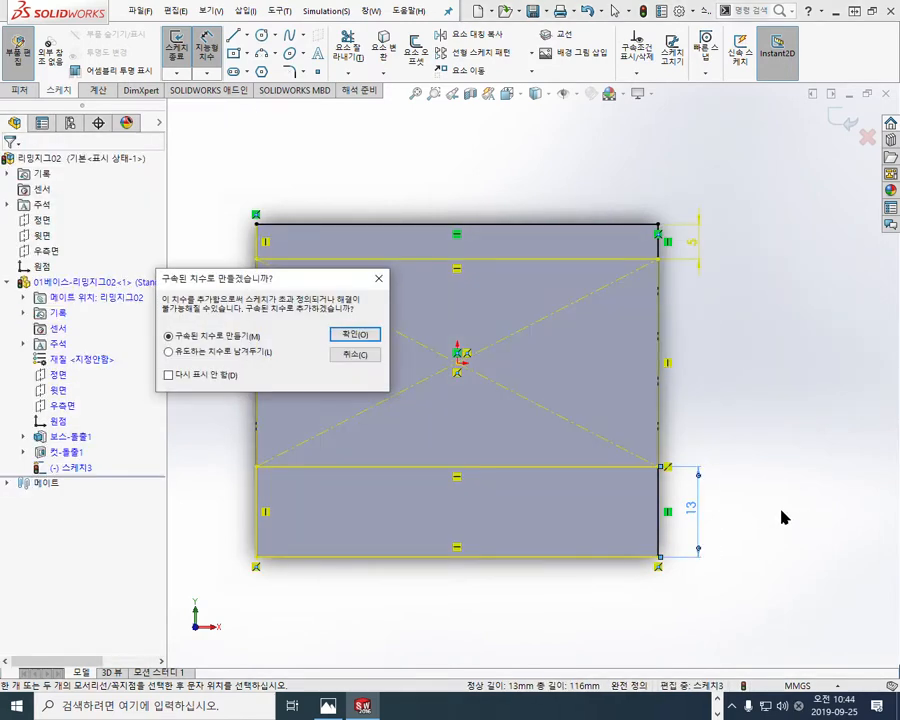
pyautogui.click(358, 334)
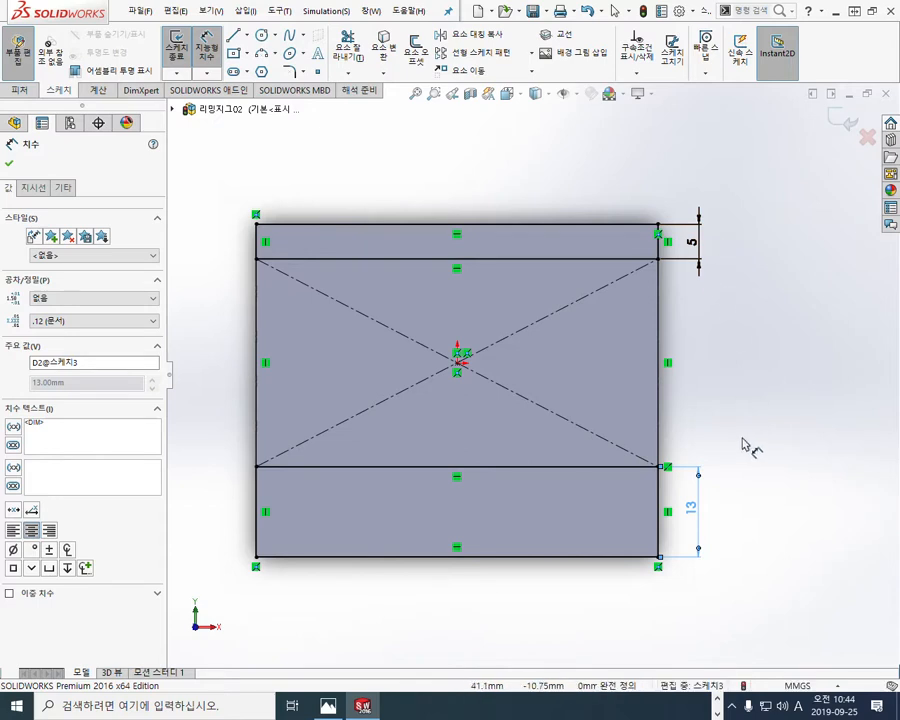
pyautogui.click(793, 440)
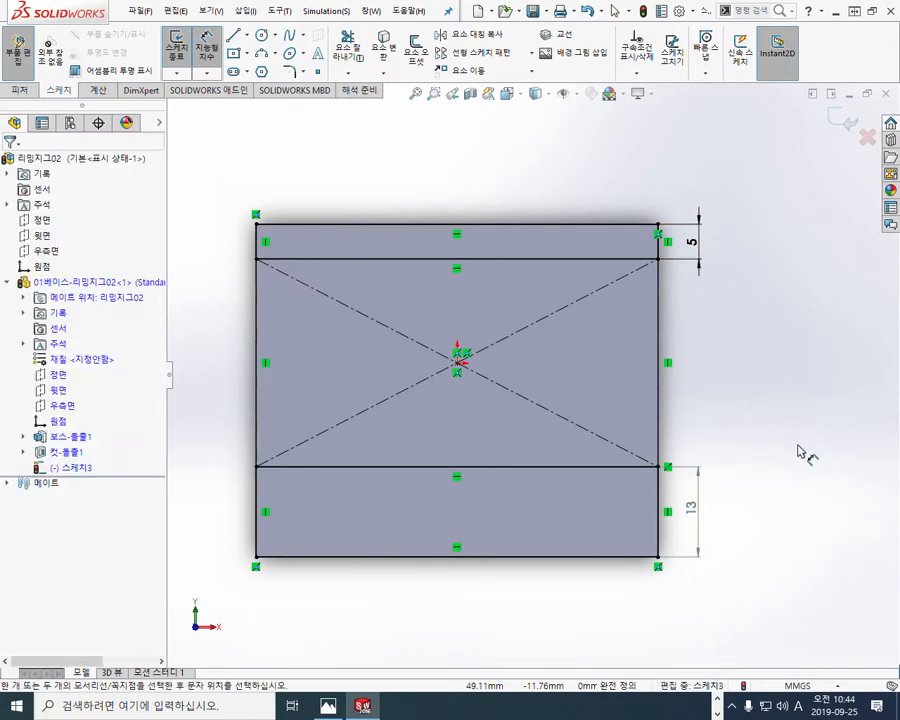
pyautogui.click(697, 515)
pyautogui.click(735, 381)
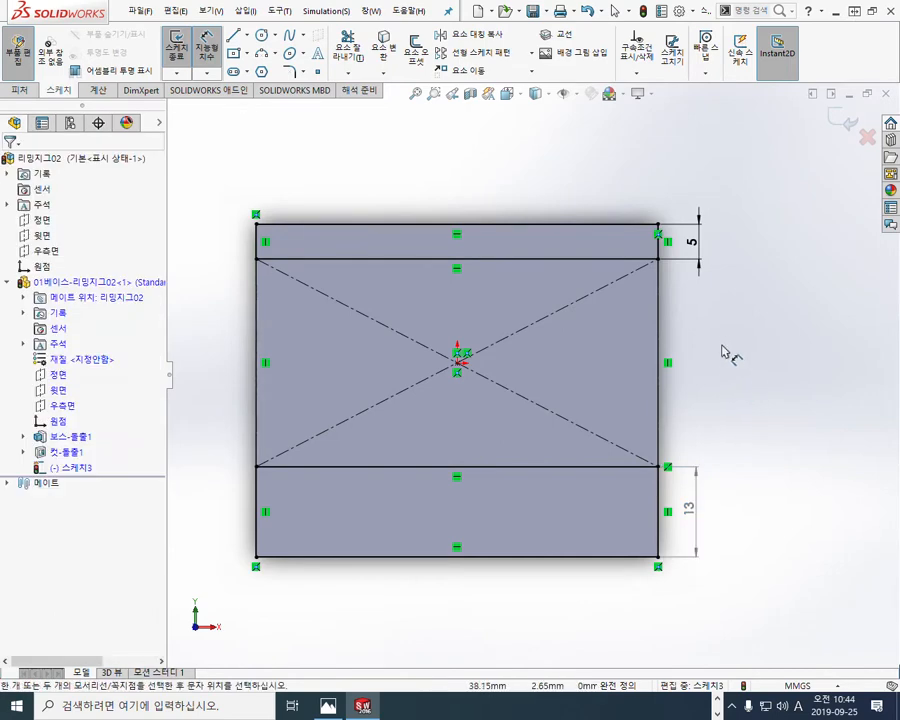
# Step: Show the block at an angle, shaded without edges, so that the sketch lines stand out
pyautogui.moveTo(757, 430)
pyautogui.mouseDown(button='middle')
pyautogui.moveTo(866, 362)
pyautogui.moveTo(680, 348)
pyautogui.moveTo(515, 237)
pyautogui.mouseUp(button='middle')
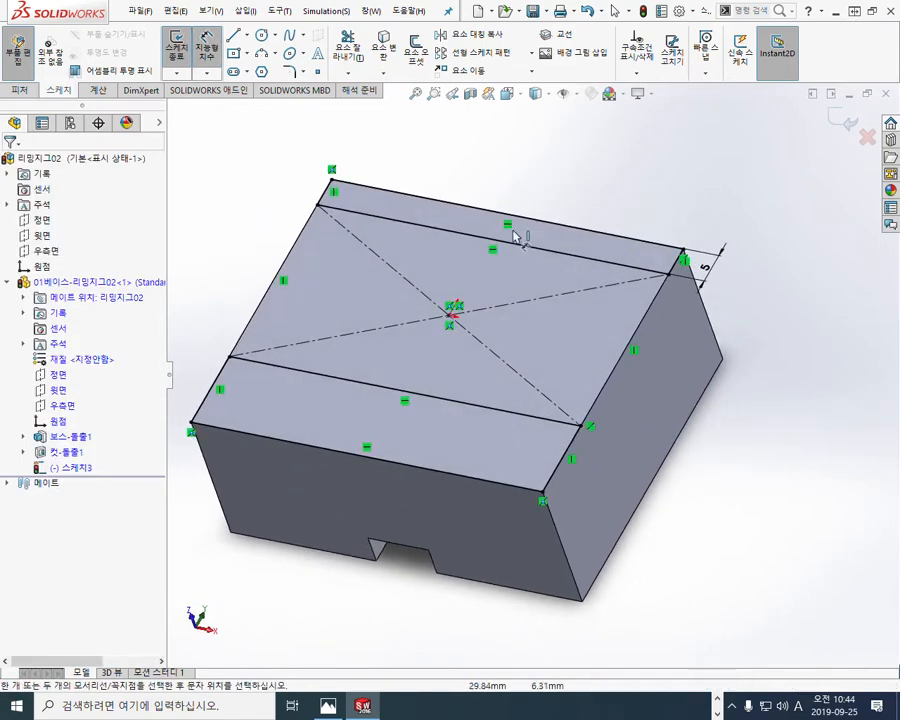
pyautogui.click(543, 96)
pyautogui.click(538, 134)
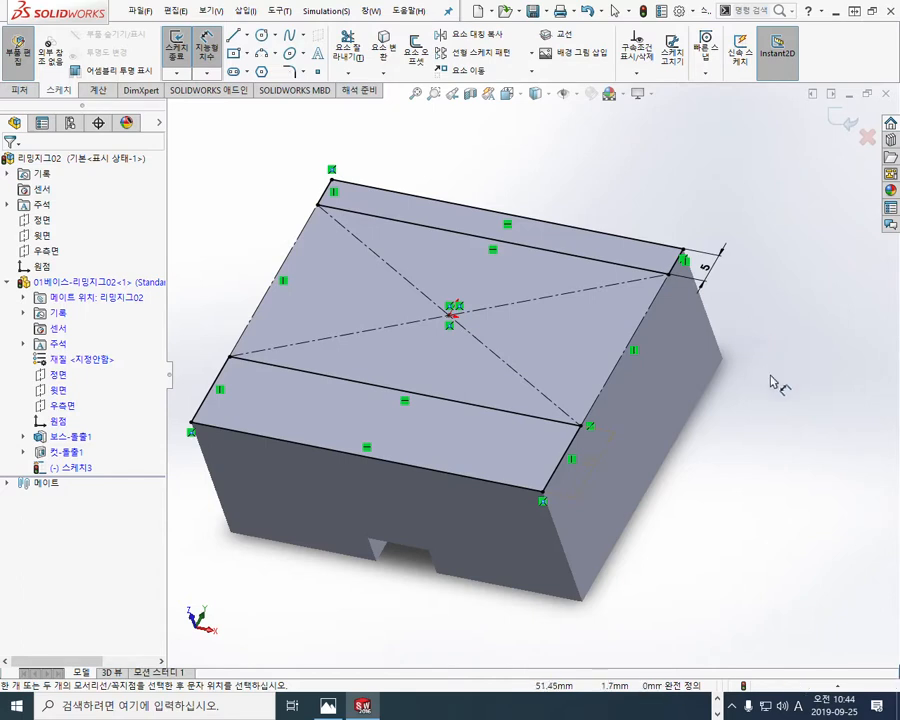
pyautogui.click(549, 94)
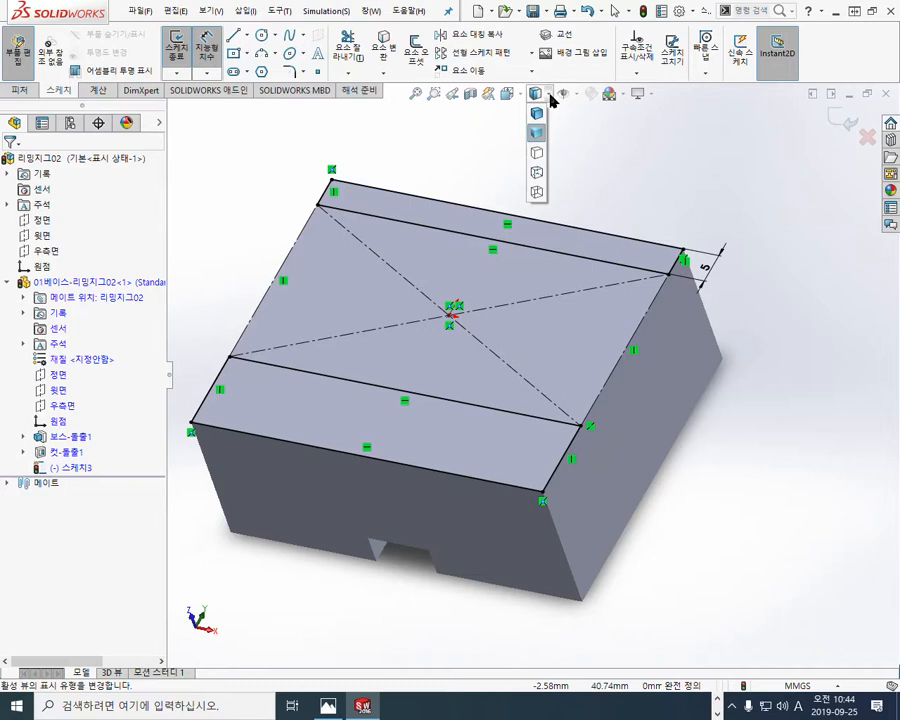
pyautogui.click(552, 99)
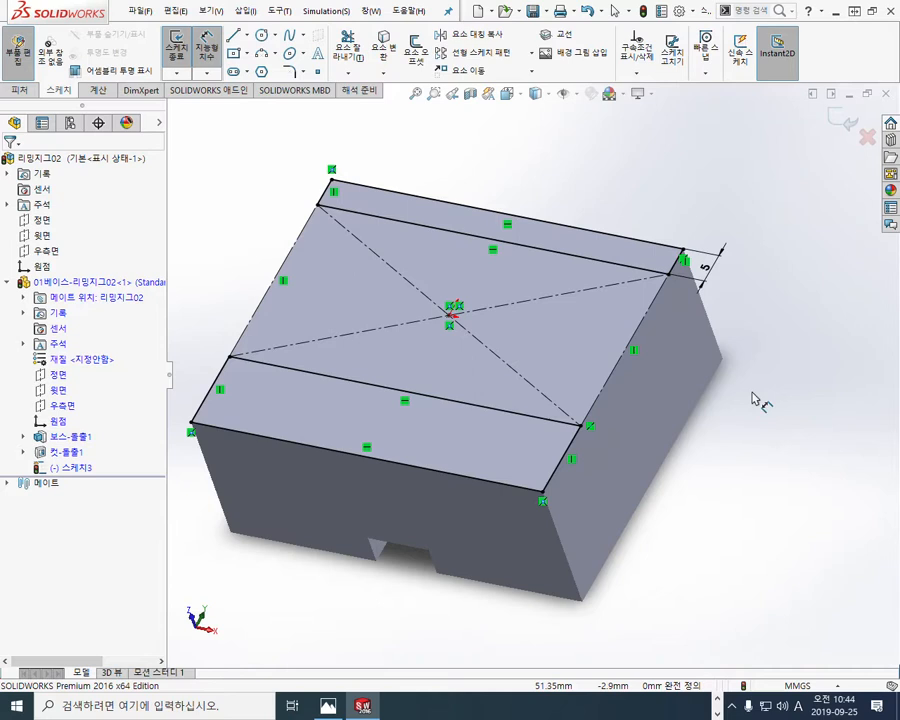
# Step: Circle the rectangle's two construction sides in red, outline both strips, add a downward arrow on the side face, and clear the marks
pyautogui.press('F2')
pyautogui.moveTo(635, 330)
pyautogui.mouseDown()
pyautogui.moveTo(600, 360)
pyautogui.moveTo(614, 384)
pyautogui.mouseUp()
pyautogui.moveTo(285, 262)
pyautogui.mouseDown()
pyautogui.moveTo(273, 301)
pyautogui.moveTo(295, 257)
pyautogui.moveTo(285, 290)
pyautogui.mouseUp()
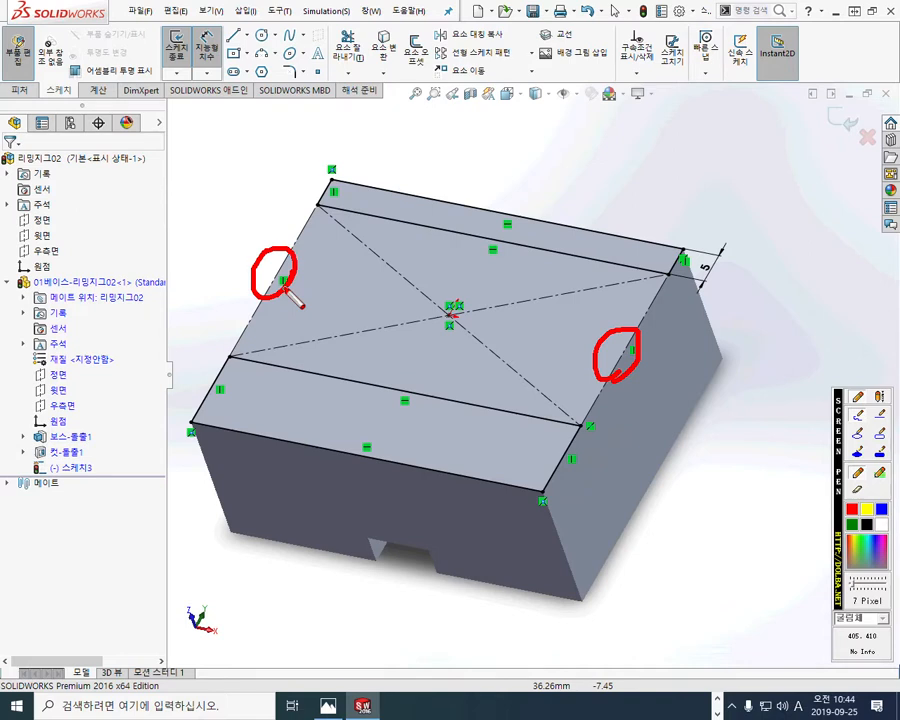
pyautogui.moveTo(228, 350)
pyautogui.mouseDown()
pyautogui.moveTo(195, 424)
pyautogui.moveTo(385, 466)
pyautogui.moveTo(546, 480)
pyautogui.moveTo(478, 404)
pyautogui.moveTo(230, 354)
pyautogui.mouseUp()
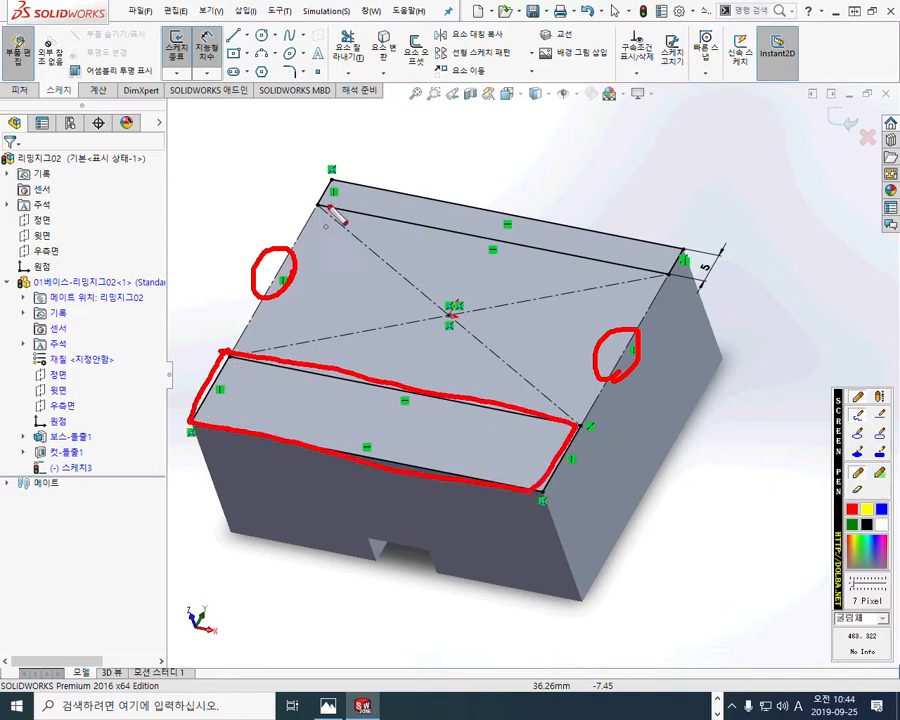
pyautogui.moveTo(333, 181)
pyautogui.mouseDown()
pyautogui.moveTo(446, 235)
pyautogui.moveTo(667, 283)
pyautogui.moveTo(689, 246)
pyautogui.moveTo(337, 182)
pyautogui.mouseUp()
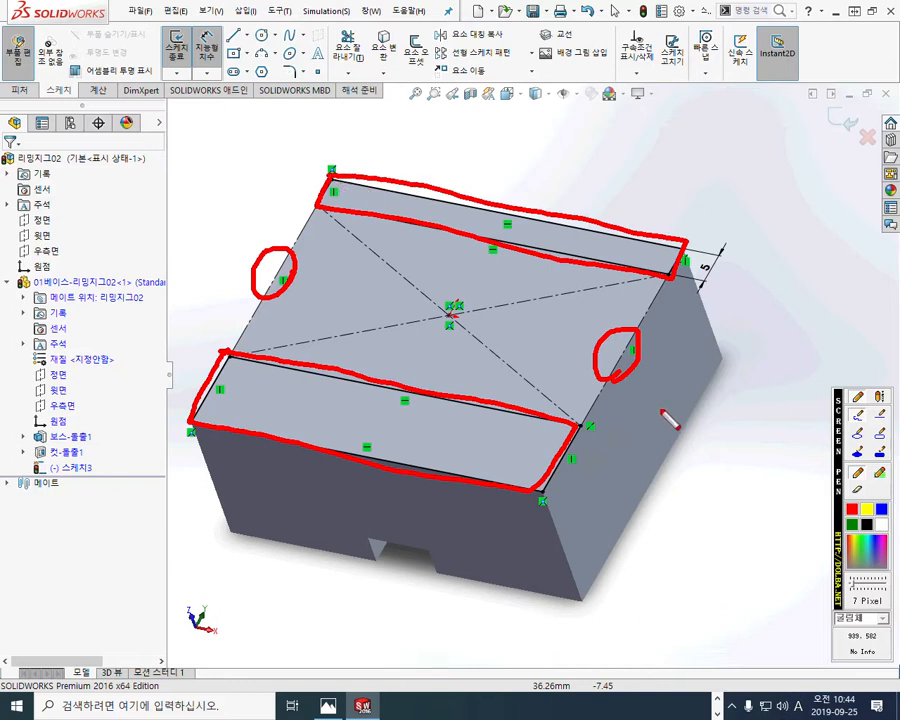
pyautogui.moveTo(569, 457)
pyautogui.mouseDown()
pyautogui.moveTo(577, 489)
pyautogui.moveTo(585, 481)
pyautogui.mouseUp()
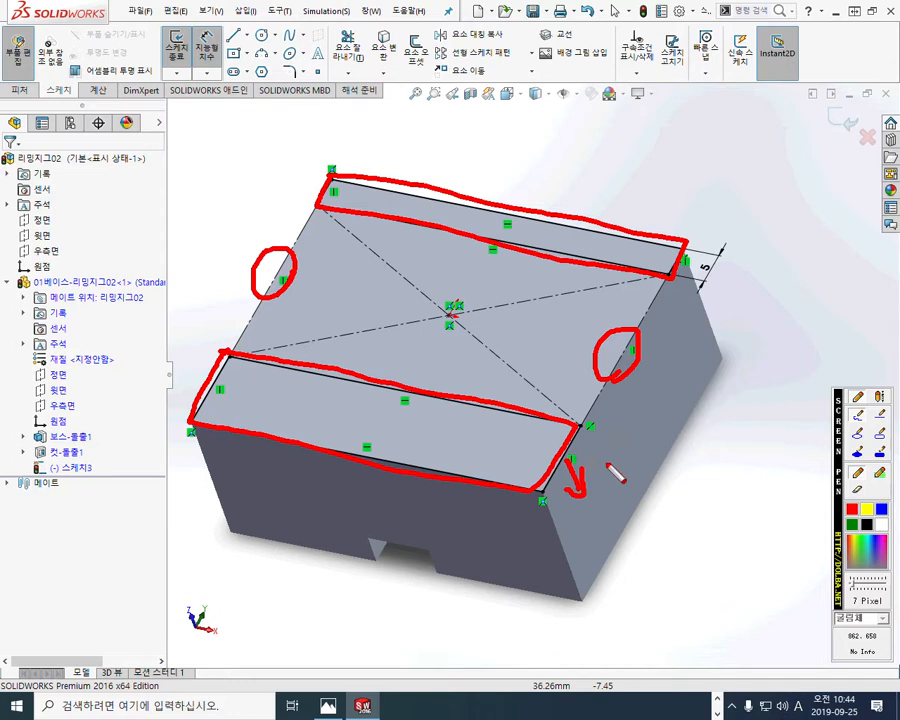
pyautogui.moveTo(603, 440); pyautogui.dragTo(604, 463)
pyautogui.press('Escape')
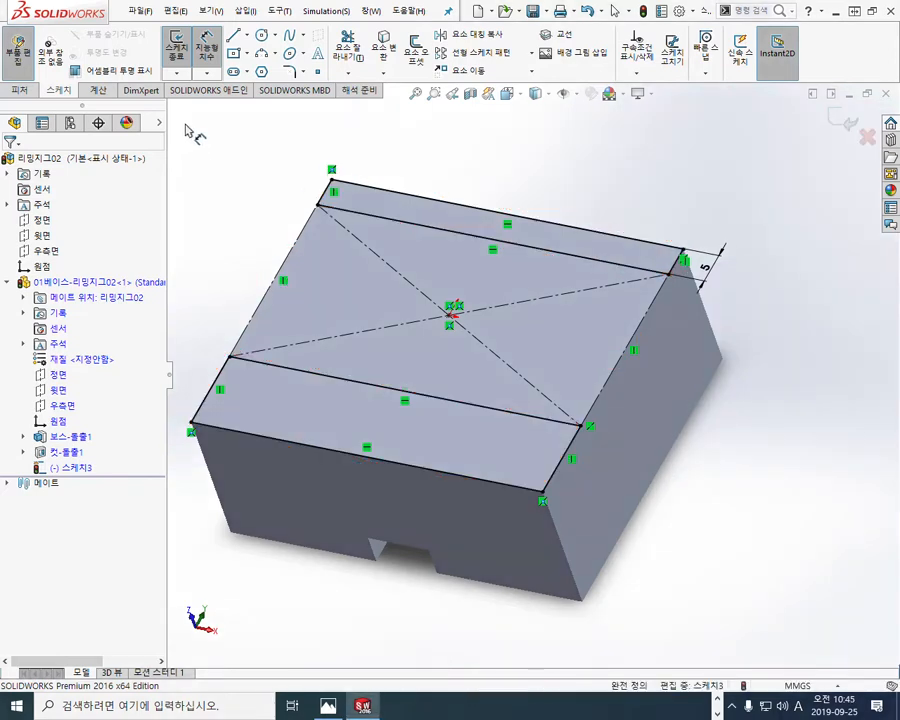
# Step: Cut-extrude the upper and lower strips 1 mm deep into the block
pyautogui.press('s')
pyautogui.click(243, 175)
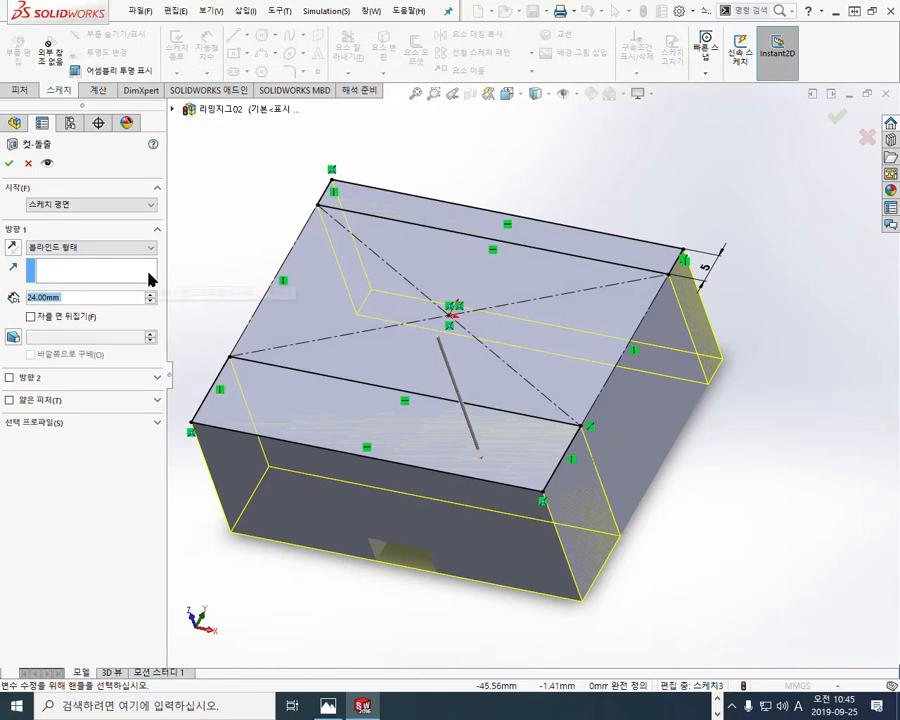
pyautogui.write('10')
pyautogui.press('Return')
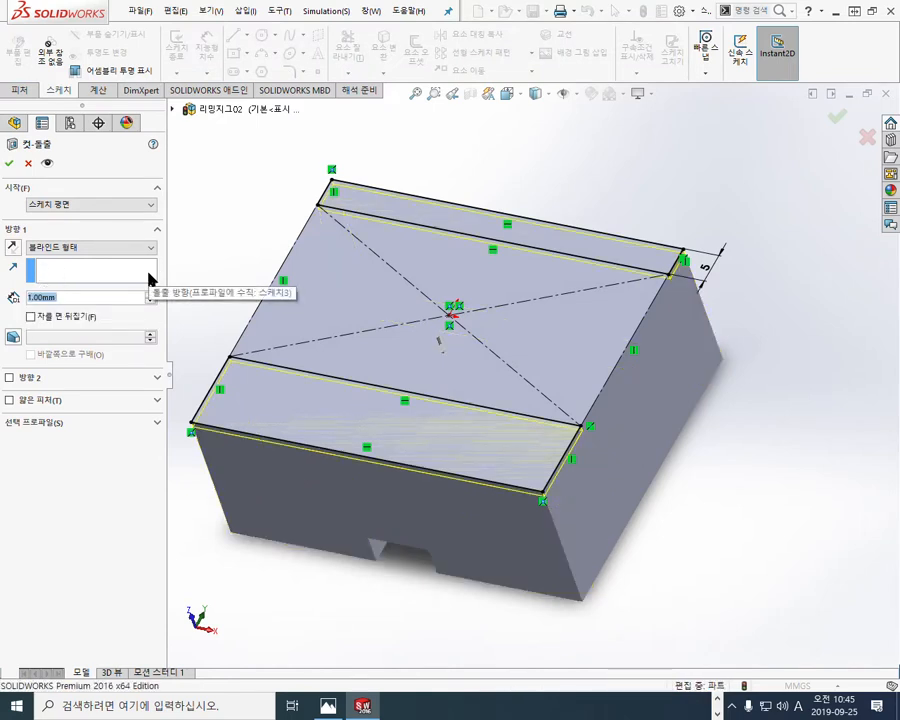
pyautogui.press('Return')
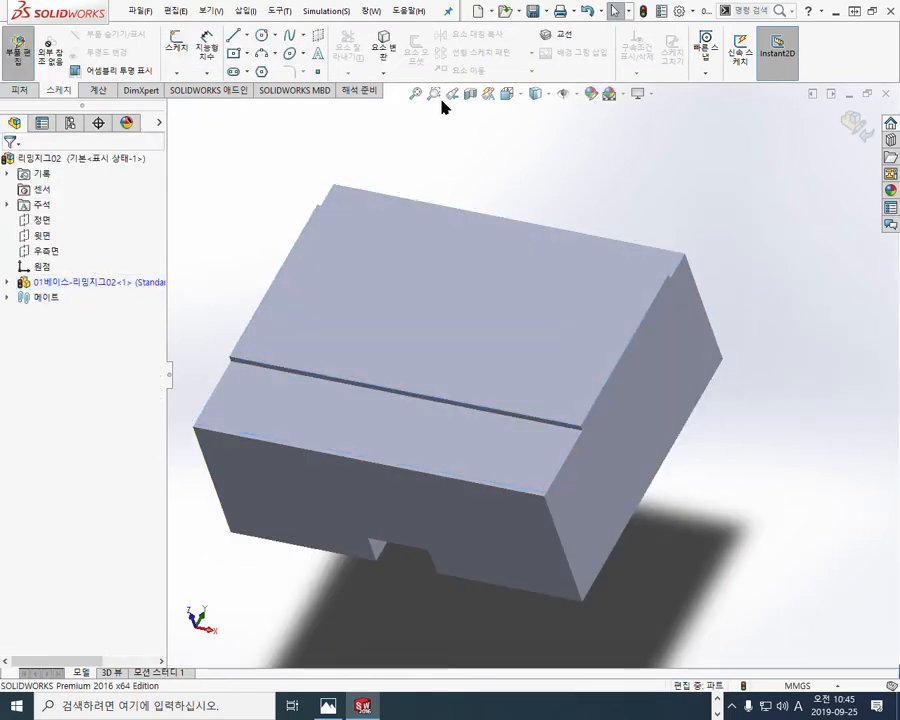
# Step: Restore the shaded-with-edges display style and save the assembly
pyautogui.click(536, 94)
pyautogui.click(540, 131)
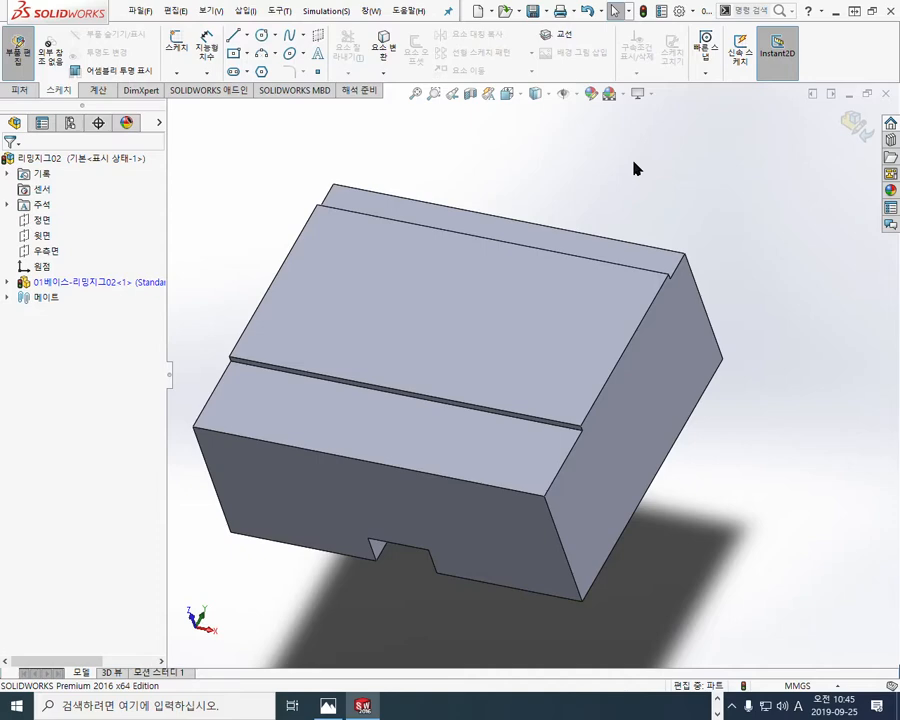
pyautogui.hotkey('ctrl', 's')
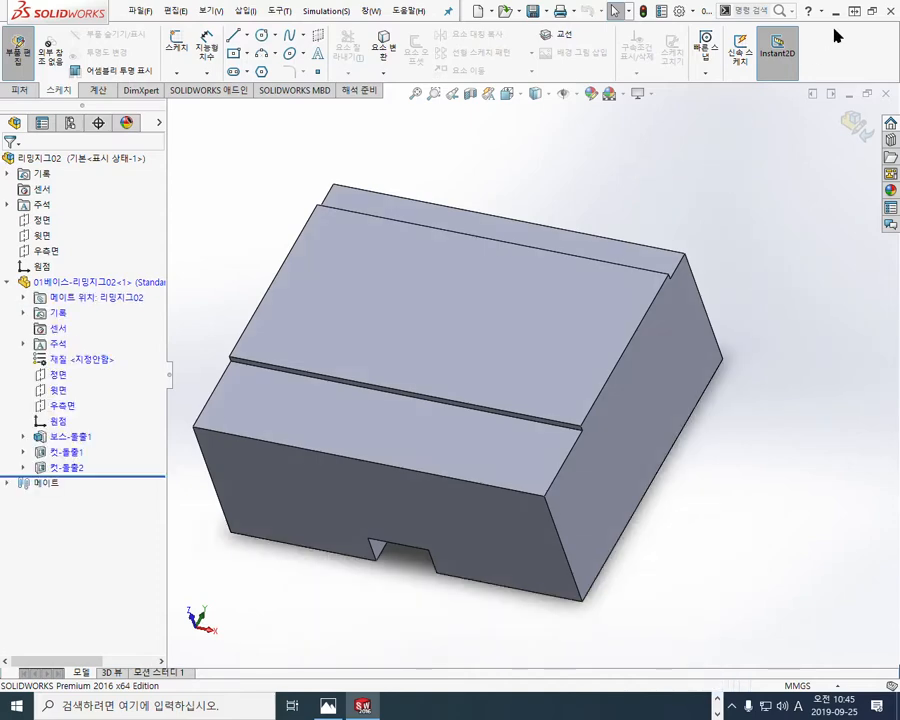
# Step: Place the model beside the reference drawing and examine the base's sectioned view with the 58 mm width and 10H7 slot
pyautogui.click(871, 11)
pyautogui.keyDown('ctrl'); pyautogui.moveTo(254, 326); pyautogui.dragTo(340, 323, button='middle'); pyautogui.keyUp('ctrl')
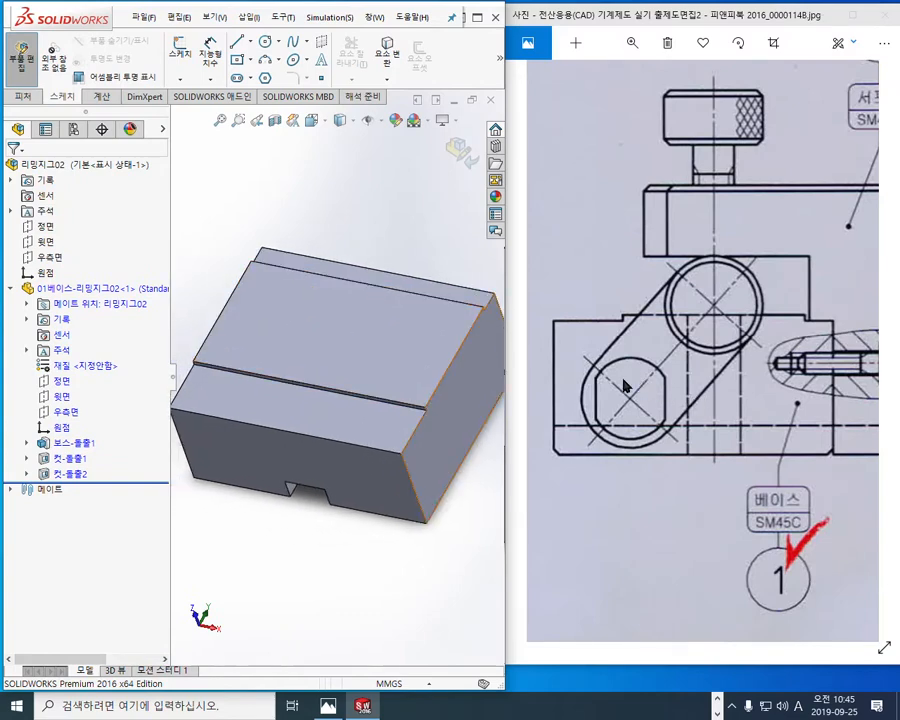
pyautogui.moveTo(625, 384); pyautogui.dragTo(803, 396)
pyautogui.moveTo(634, 401); pyautogui.dragTo(850, 394)
pyautogui.moveTo(700, 388)
pyautogui.mouseDown()
pyautogui.moveTo(619, 382)
pyautogui.moveTo(589, 394)
pyautogui.mouseUp()
pyautogui.scroll(-1, 685, 396)
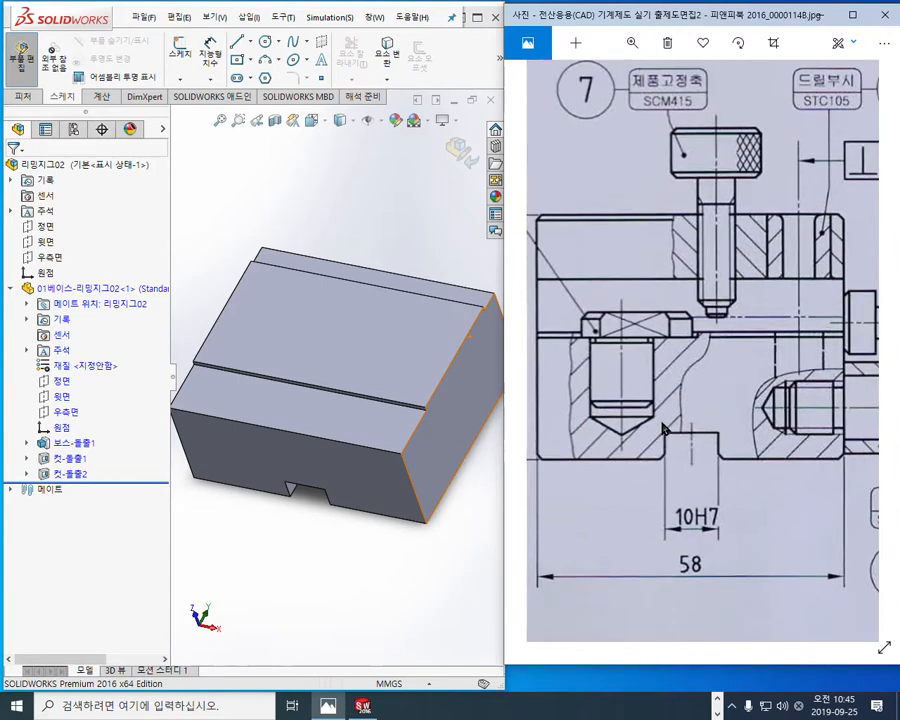
# Step: Trace both walls of the blind hole in red on the drawing, clear the marks, and select the base's raised top face
pyautogui.press('F9')
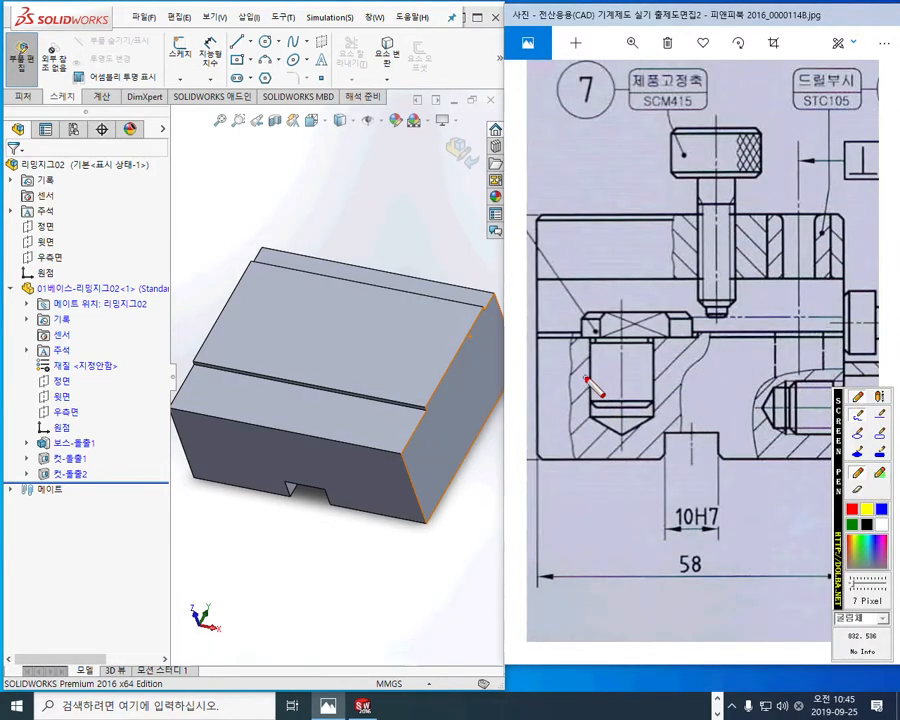
pyautogui.moveTo(588, 324); pyautogui.dragTo(591, 416)
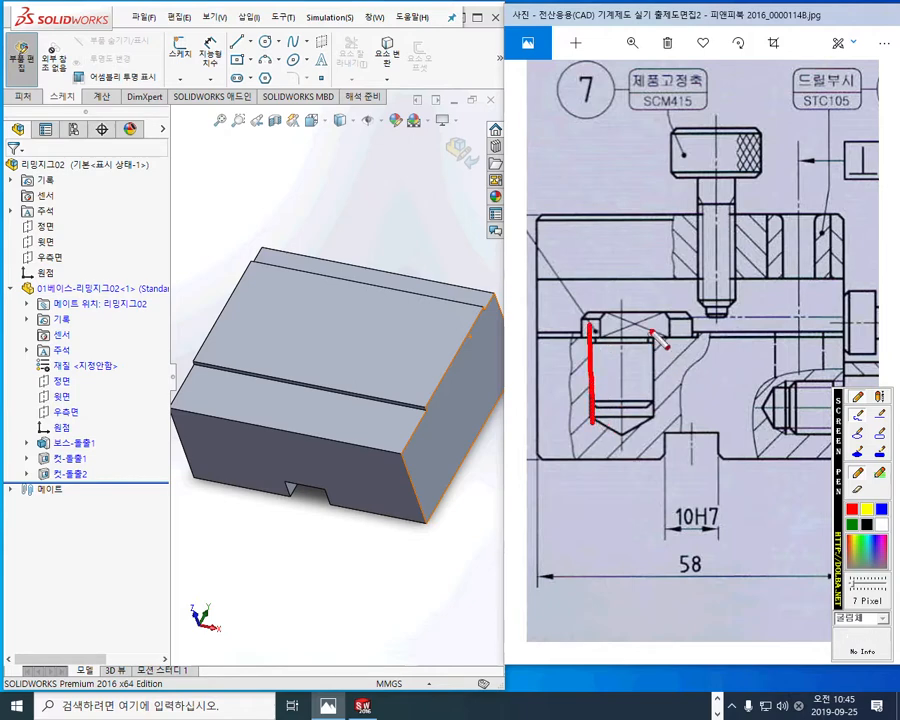
pyautogui.moveTo(653, 322); pyautogui.dragTo(654, 418)
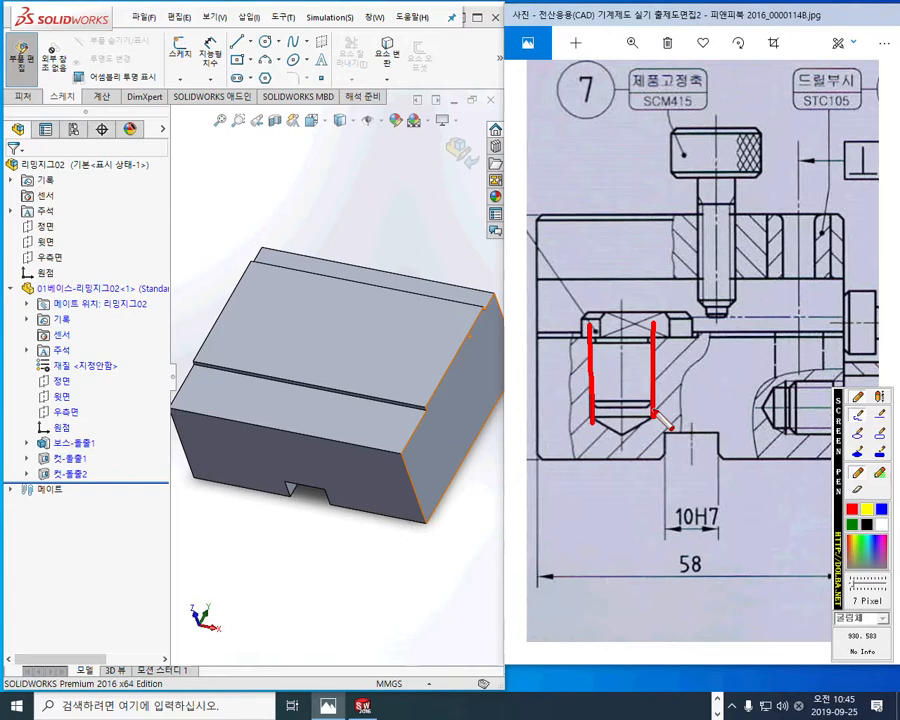
pyautogui.doubleClick(282, 315)
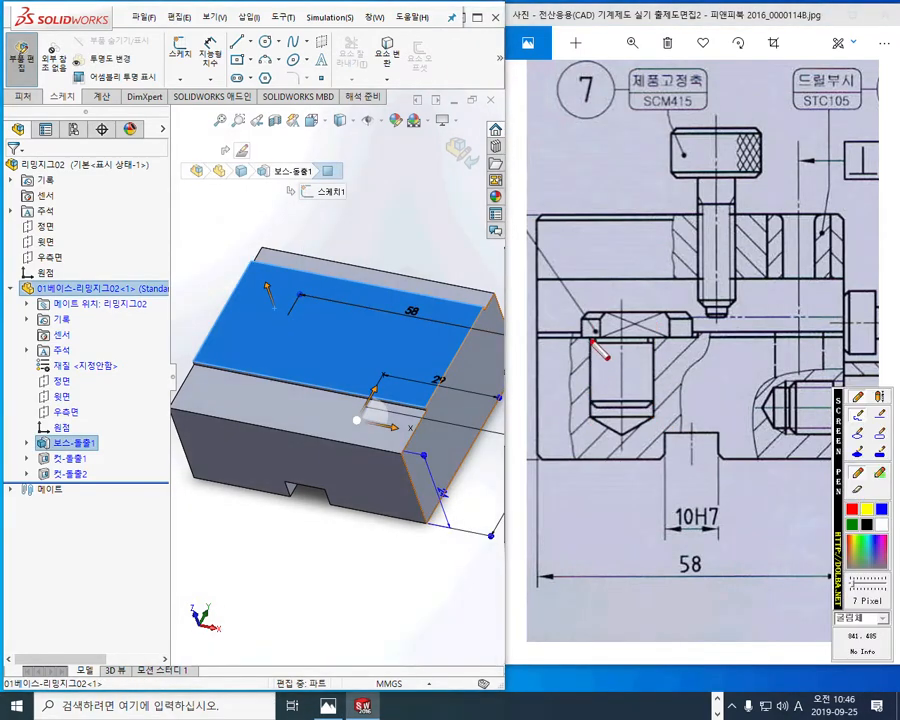
# Step: Mark the blind hole's walls and depth in red on the drawing, writing 16 for the depth and ø12 for the diameter
pyautogui.moveTo(591, 327); pyautogui.dragTo(594, 410)
pyautogui.moveTo(654, 330); pyautogui.dragTo(655, 420)
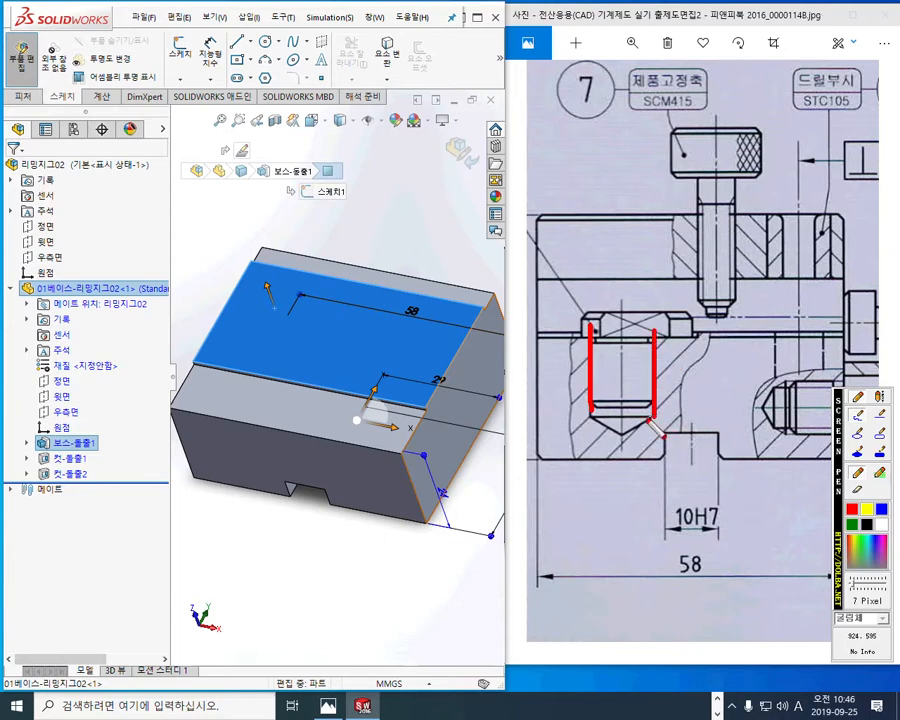
pyautogui.moveTo(529, 332)
pyautogui.mouseDown()
pyautogui.moveTo(591, 333)
pyautogui.moveTo(566, 357)
pyautogui.moveTo(570, 412)
pyautogui.moveTo(583, 398)
pyautogui.mouseUp()
pyautogui.moveTo(530, 419); pyautogui.dragTo(590, 421)
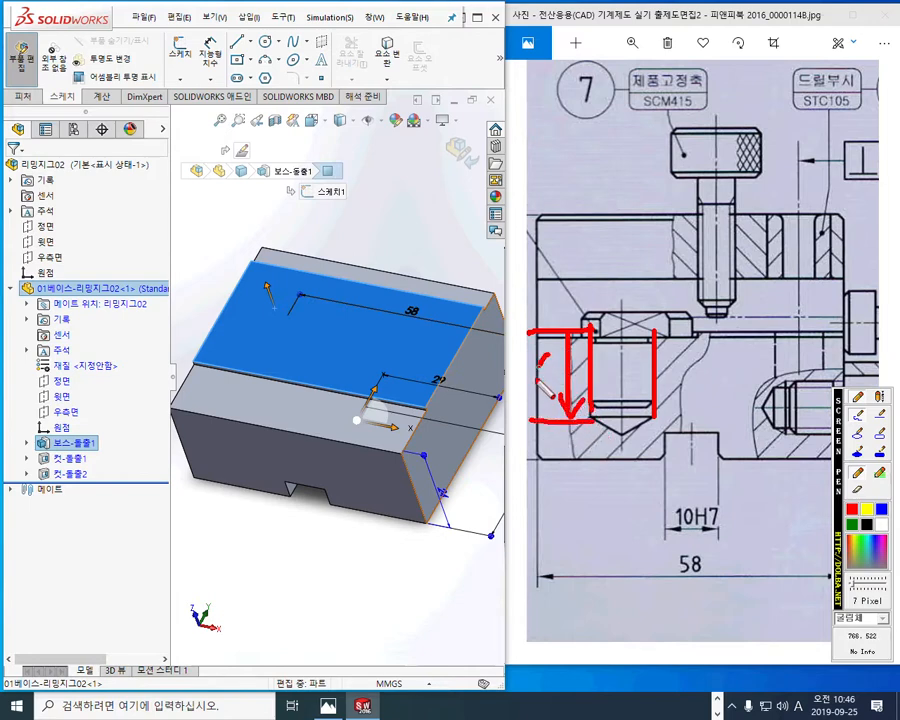
pyautogui.moveTo(553, 351); pyautogui.dragTo(547, 373)
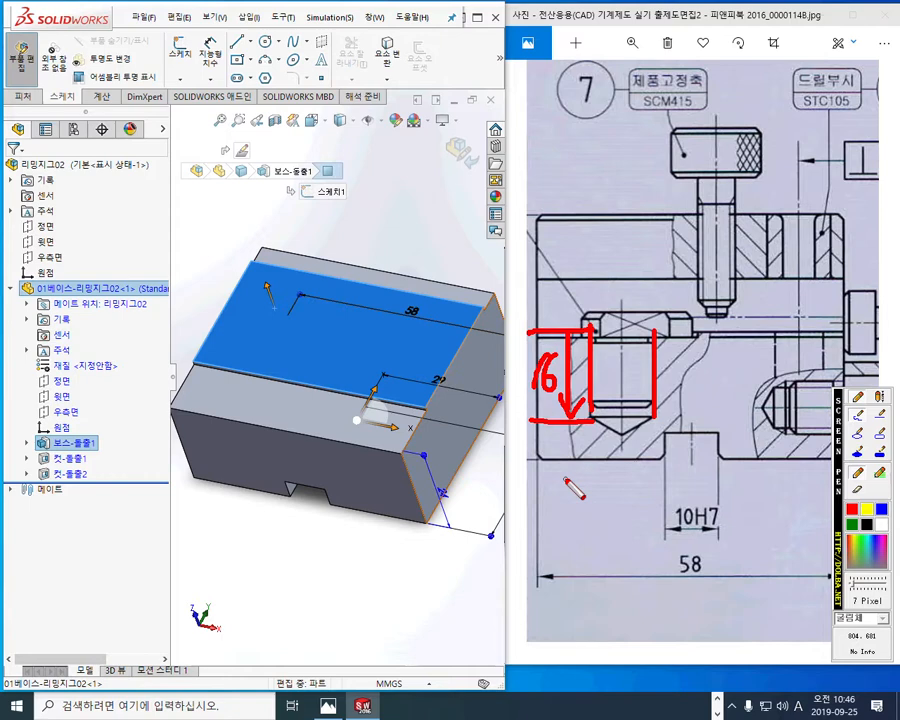
pyautogui.moveTo(615, 355)
pyautogui.mouseDown()
pyautogui.moveTo(625, 372)
pyautogui.moveTo(615, 354)
pyautogui.moveTo(622, 370)
pyautogui.moveTo(634, 376)
pyautogui.moveTo(644, 360)
pyautogui.moveTo(648, 373)
pyautogui.mouseUp()
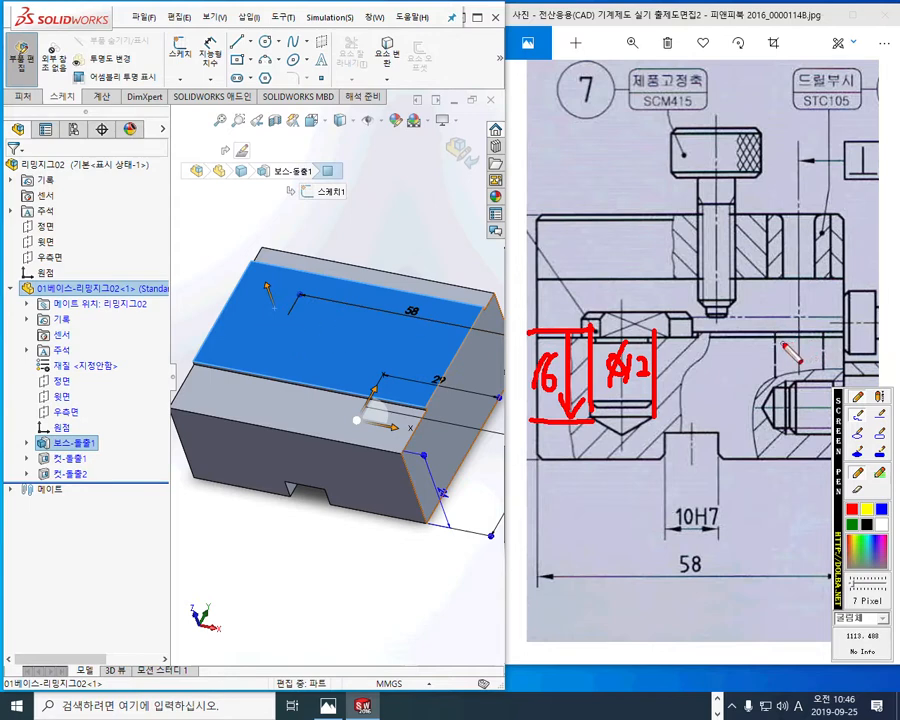
# Step: Mark the spacing between the blind hole's centerline and the drill bushing's centerline in red, write 33, and clear the marks
pyautogui.moveTo(798, 198); pyautogui.dragTo(800, 405)
pyautogui.moveTo(623, 252); pyautogui.dragTo(623, 325)
pyautogui.moveTo(645, 280); pyautogui.dragTo(767, 280)
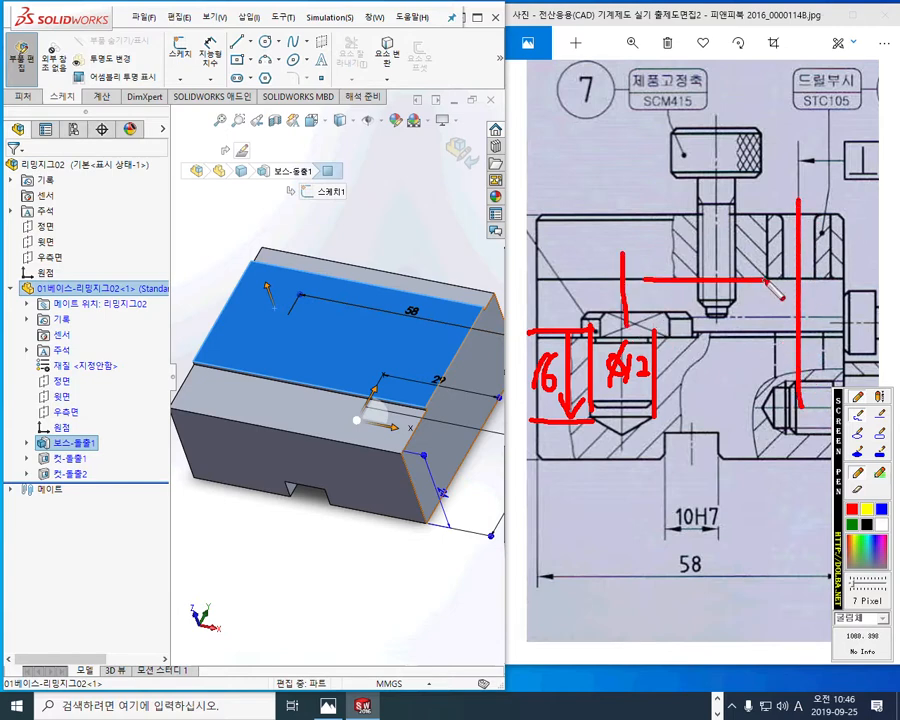
pyautogui.moveTo(684, 232)
pyautogui.mouseDown()
pyautogui.moveTo(686, 268)
pyautogui.moveTo(706, 268)
pyautogui.mouseUp()
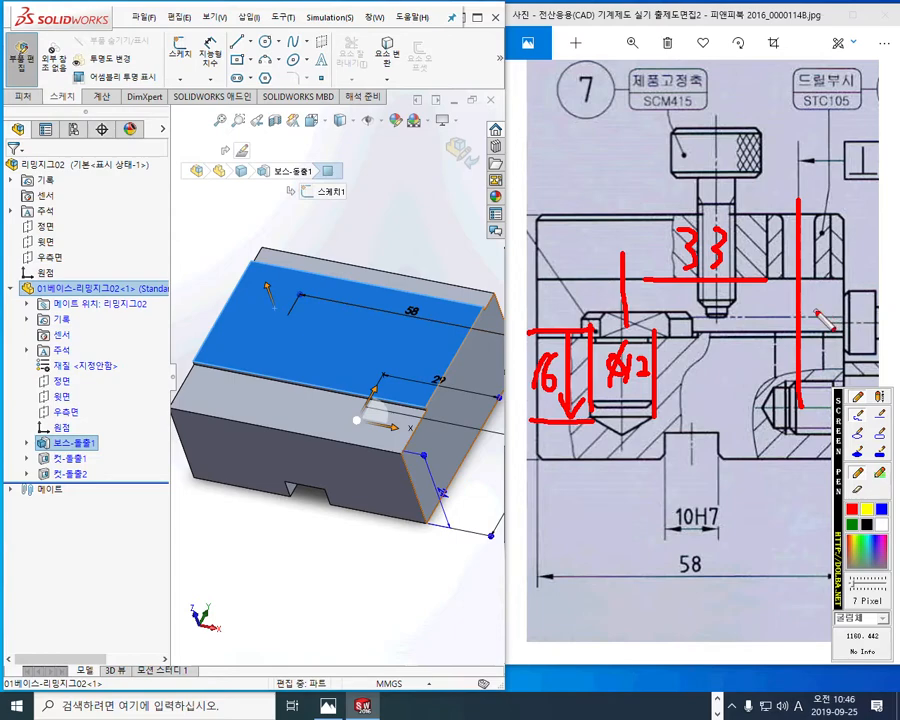
pyautogui.press('Escape')
# Step: Mark the distance from the base's right edge to the drill bushing's centerline with a red arrow on the drawing, and clear the marks
pyautogui.moveTo(817, 315); pyautogui.dragTo(784, 315)
pyautogui.scroll(4, 798, 326)
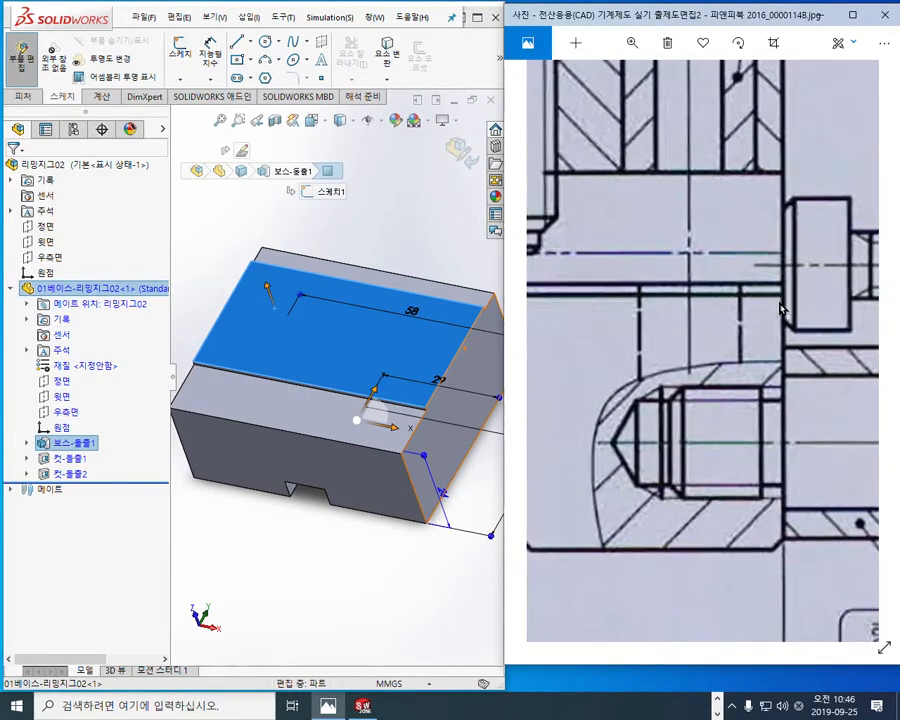
pyautogui.scroll(2, 783, 312)
pyautogui.hotkey('ctrl', 'shift', 'p')
pyautogui.moveTo(779, 175); pyautogui.dragTo(779, 578)
pyautogui.moveTo(664, 186); pyautogui.dragTo(668, 352)
pyautogui.moveTo(668, 302); pyautogui.dragTo(763, 302)
pyautogui.moveTo(688, 287); pyautogui.dragTo(668, 303)
pyautogui.moveTo(668, 303); pyautogui.dragTo(699, 329)
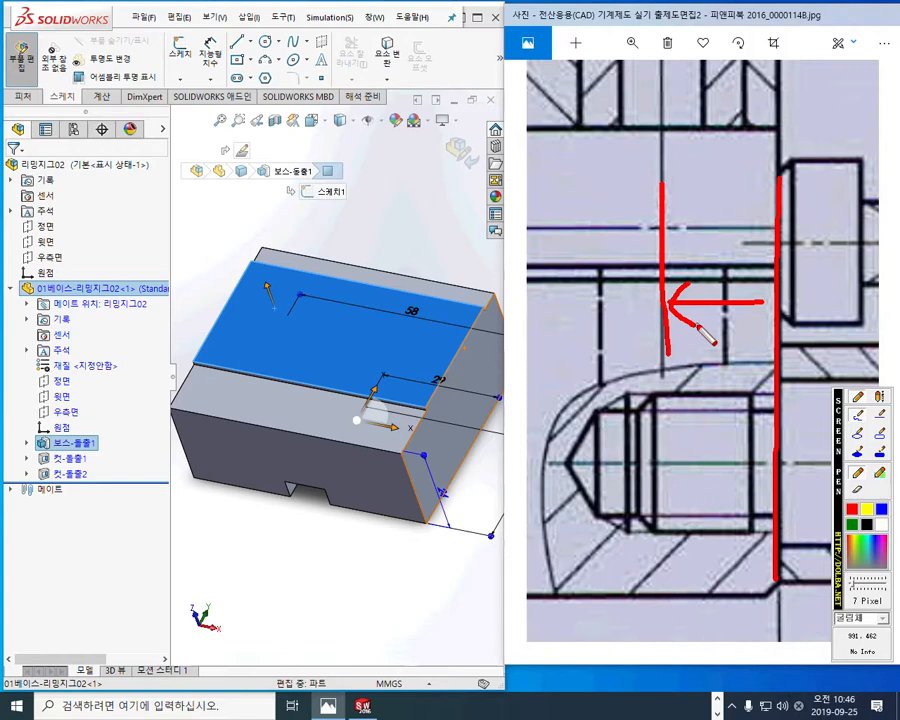
pyautogui.press('Escape')
# Step: Mark the distance from the base's left edge to the blind hole's centerline in red, write 16, and clear the marks
pyautogui.moveTo(659, 342); pyautogui.dragTo(855, 346)
pyautogui.moveTo(580, 351)
pyautogui.mouseDown()
pyautogui.moveTo(751, 351)
pyautogui.moveTo(739, 361)
pyautogui.mouseUp()
pyautogui.press('F2')
pyautogui.moveTo(567, 360)
pyautogui.mouseDown()
pyautogui.moveTo(778, 368)
pyautogui.moveTo(767, 388)
pyautogui.mouseUp()
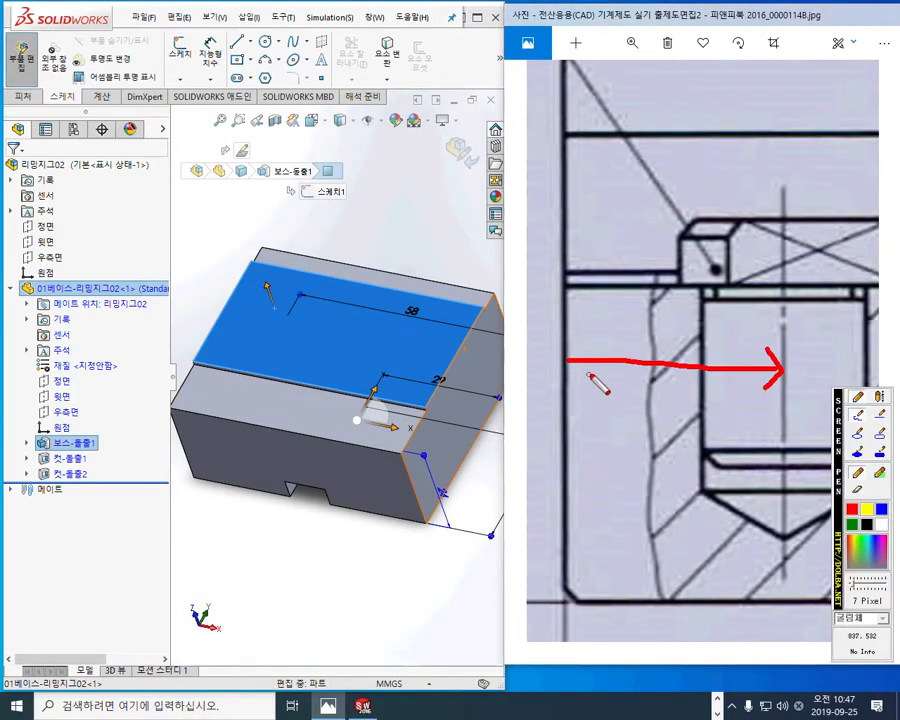
pyautogui.moveTo(562, 312); pyautogui.dragTo(562, 408)
pyautogui.moveTo(790, 308); pyautogui.dragTo(789, 415)
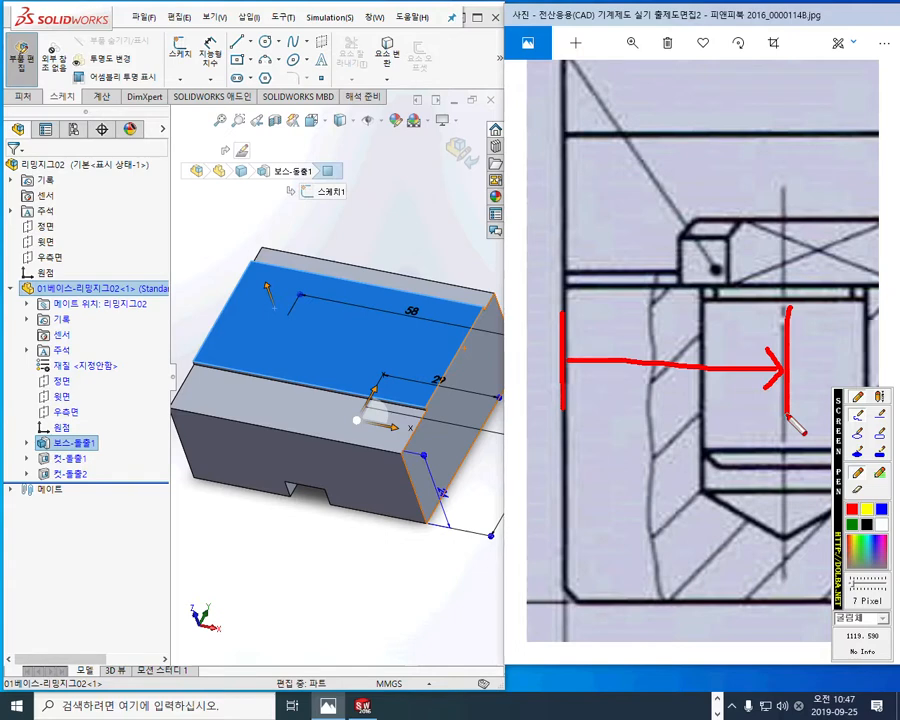
pyautogui.moveTo(624, 379); pyautogui.dragTo(622, 426)
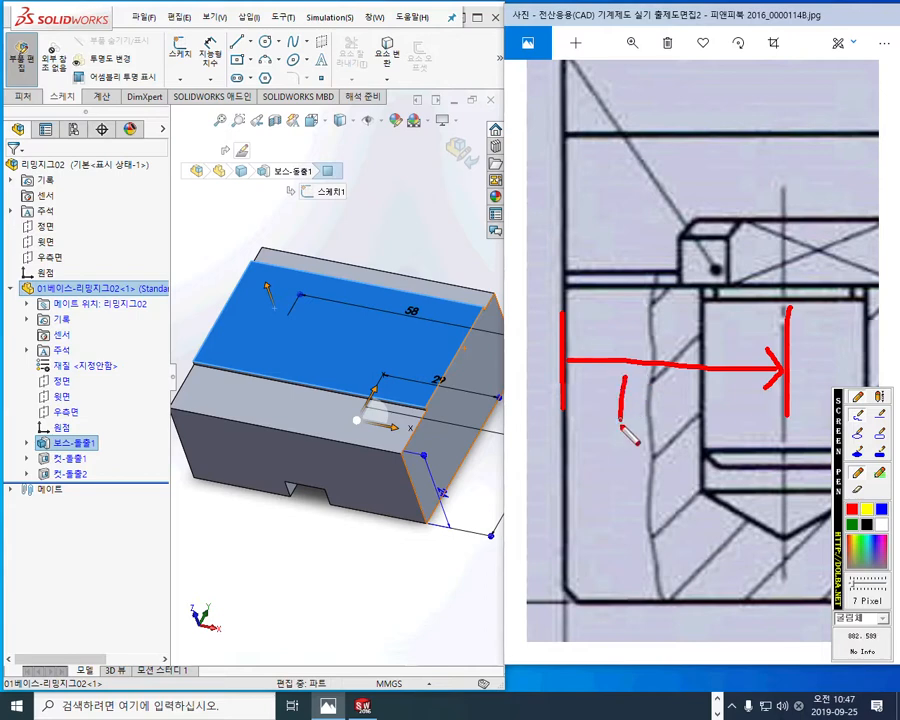
pyautogui.moveTo(638, 380); pyautogui.dragTo(645, 412)
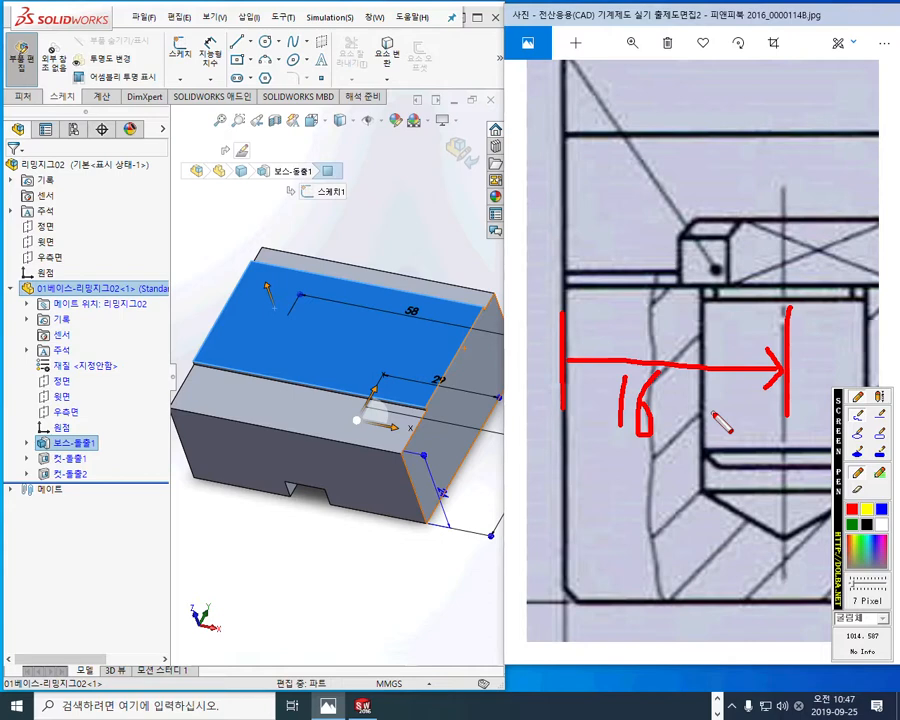
pyautogui.press('Escape')
# Step: Mark the same edge-to-centerline distance with a red arrow in the drawing's plan view, and clear the marks
pyautogui.moveTo(711, 318)
pyautogui.mouseDown()
pyautogui.moveTo(701, 344)
pyautogui.moveTo(703, 600)
pyautogui.mouseUp()
pyautogui.moveTo(725, 228); pyautogui.dragTo(727, 554)
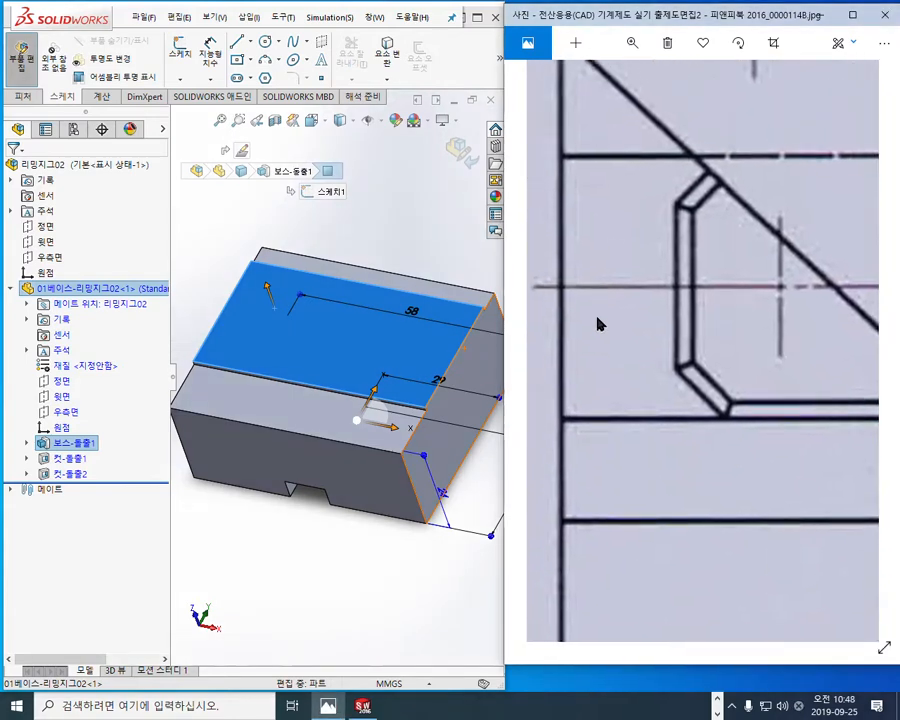
pyautogui.moveTo(567, 238)
pyautogui.mouseDown()
pyautogui.moveTo(563, 352)
pyautogui.moveTo(772, 319)
pyautogui.mouseUp()
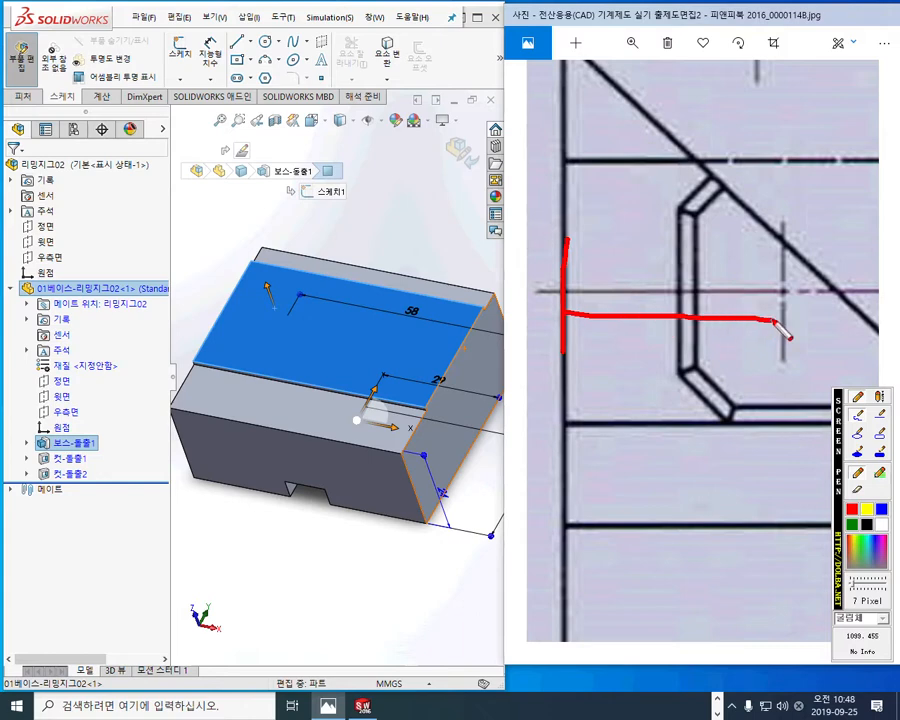
pyautogui.moveTo(783, 226)
pyautogui.mouseDown()
pyautogui.moveTo(782, 335)
pyautogui.moveTo(776, 318)
pyautogui.moveTo(760, 331)
pyautogui.mouseUp()
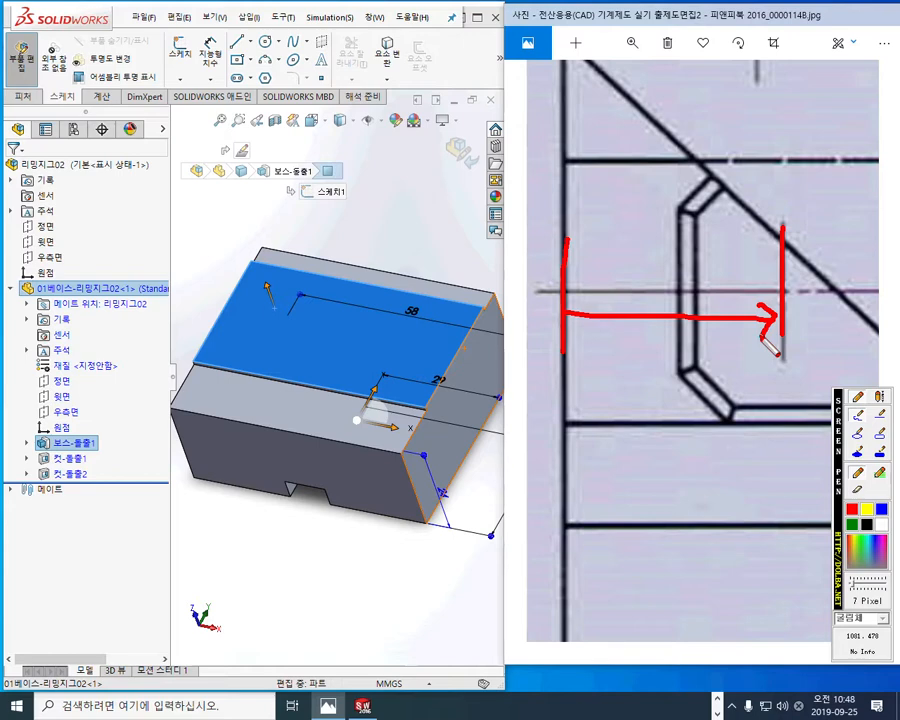
pyautogui.press('Escape')
# Step: Draw a red arrow from the base's left edge to the blind hole's centerline in the section view and write 16
pyautogui.moveTo(731, 523); pyautogui.dragTo(739, 183)
pyautogui.moveTo(741, 584); pyautogui.dragTo(738, 245)
pyautogui.moveTo(736, 540); pyautogui.dragTo(731, 248)
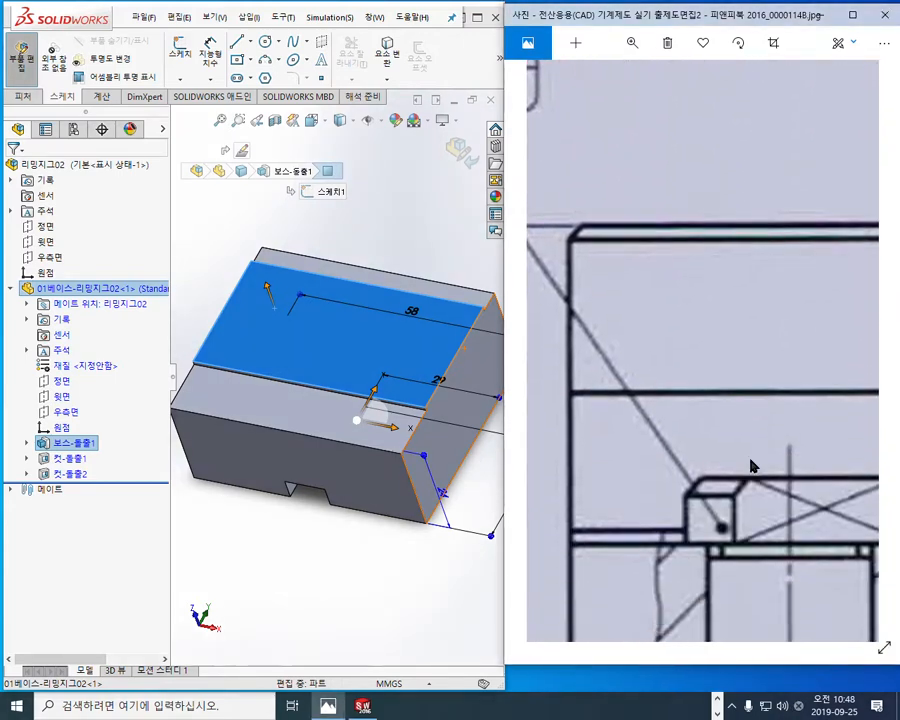
pyautogui.moveTo(751, 484); pyautogui.dragTo(740, 314)
pyautogui.press('F2')
pyautogui.moveTo(563, 462)
pyautogui.mouseDown()
pyautogui.moveTo(777, 475)
pyautogui.moveTo(762, 497)
pyautogui.mouseUp()
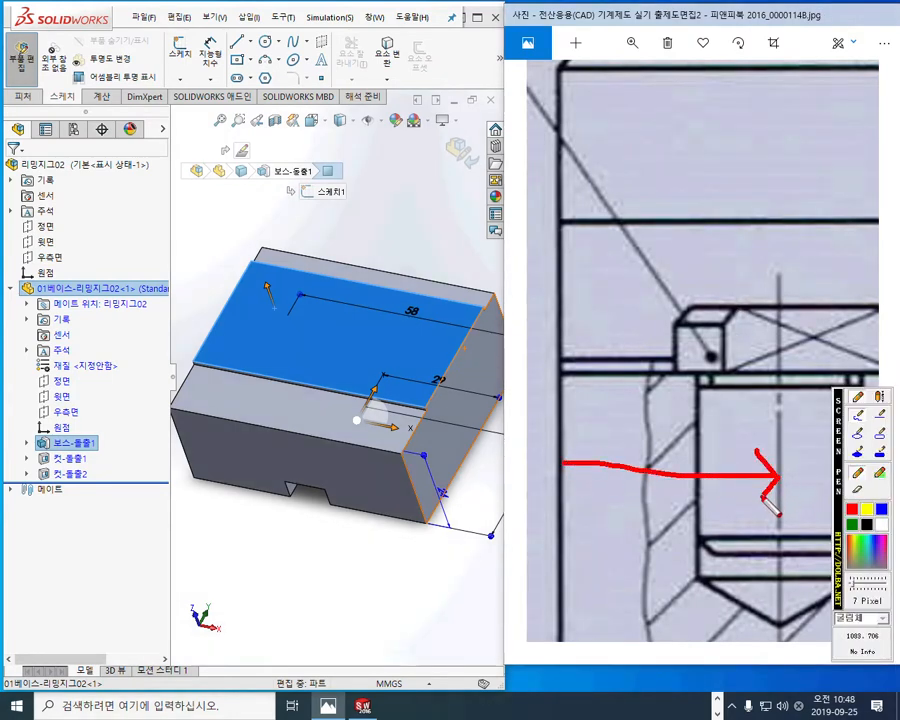
pyautogui.moveTo(652, 400)
pyautogui.mouseDown()
pyautogui.moveTo(640, 455)
pyautogui.moveTo(672, 450)
pyautogui.mouseUp()
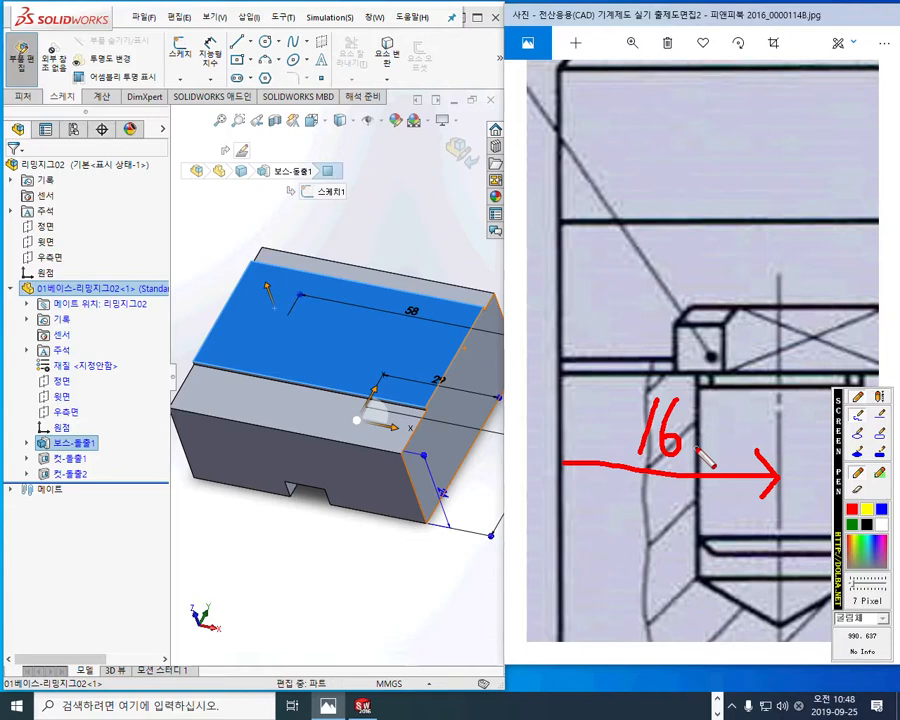
# Step: Mark both end edges of the base model in red with inward arrows, circle the blind hole's location, and clear the marks
pyautogui.moveTo(496, 287); pyautogui.dragTo(390, 492)
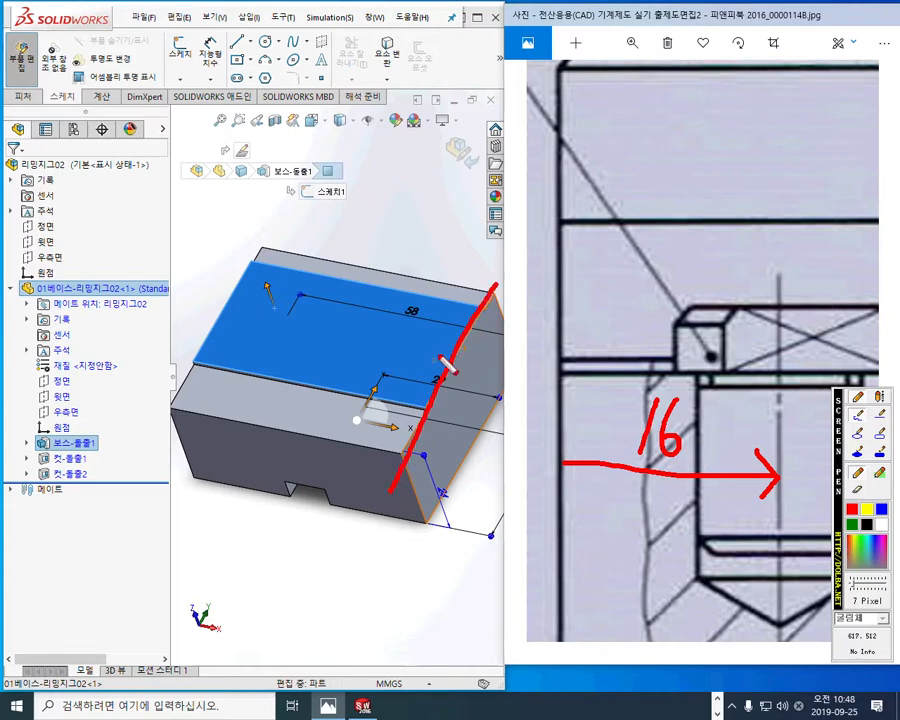
pyautogui.moveTo(458, 350)
pyautogui.mouseDown()
pyautogui.moveTo(398, 336)
pyautogui.moveTo(414, 320)
pyautogui.moveTo(410, 358)
pyautogui.mouseUp()
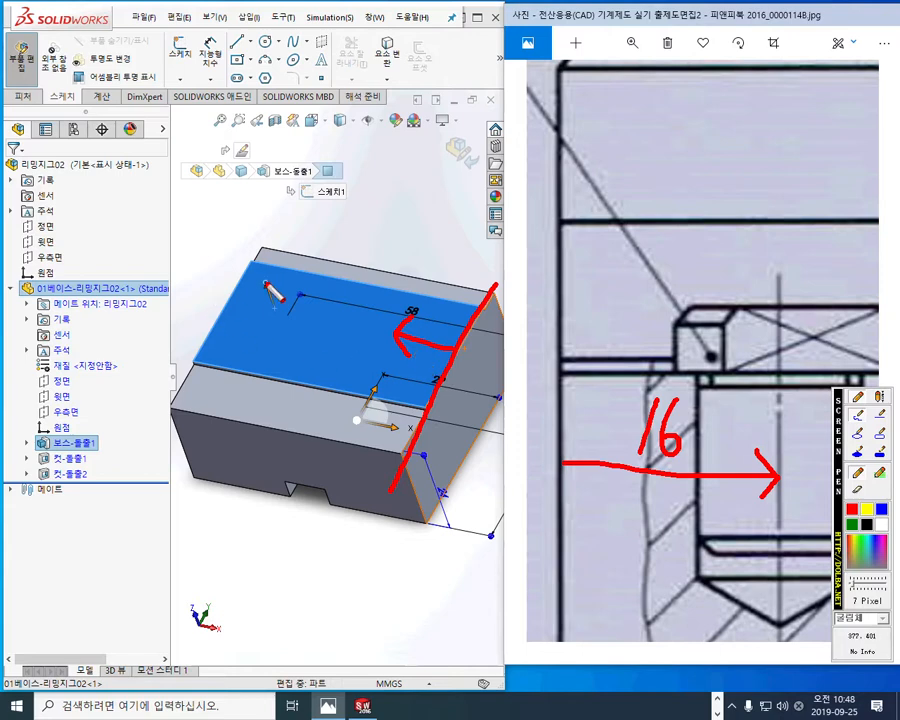
pyautogui.moveTo(258, 243); pyautogui.dragTo(168, 420)
pyautogui.moveTo(222, 299); pyautogui.dragTo(272, 315)
pyautogui.moveTo(312, 346)
pyautogui.mouseDown()
pyautogui.moveTo(312, 297)
pyautogui.moveTo(304, 352)
pyautogui.mouseUp()
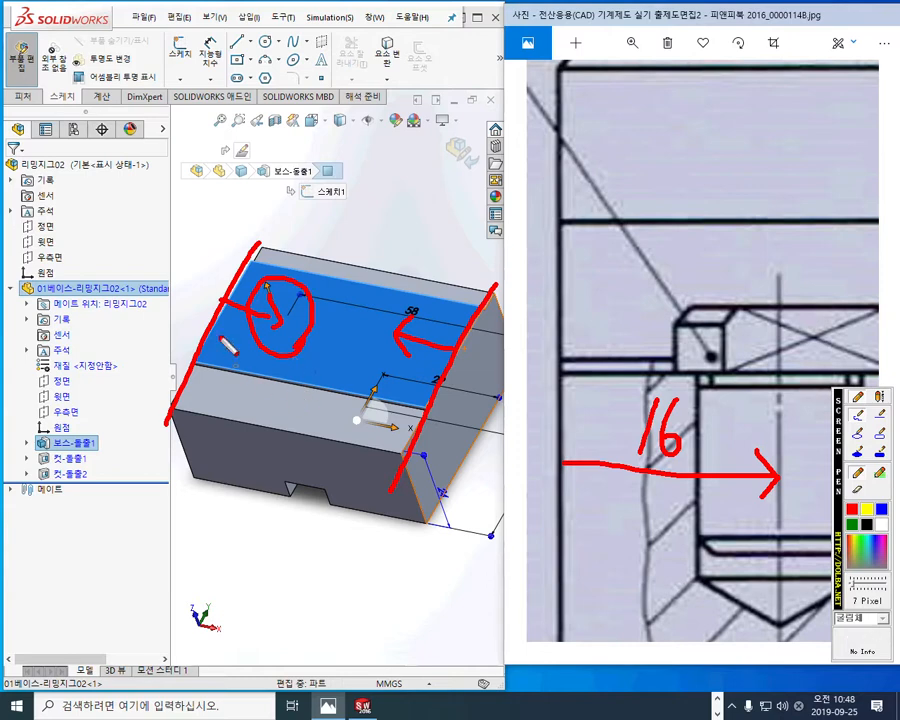
pyautogui.press('Escape')
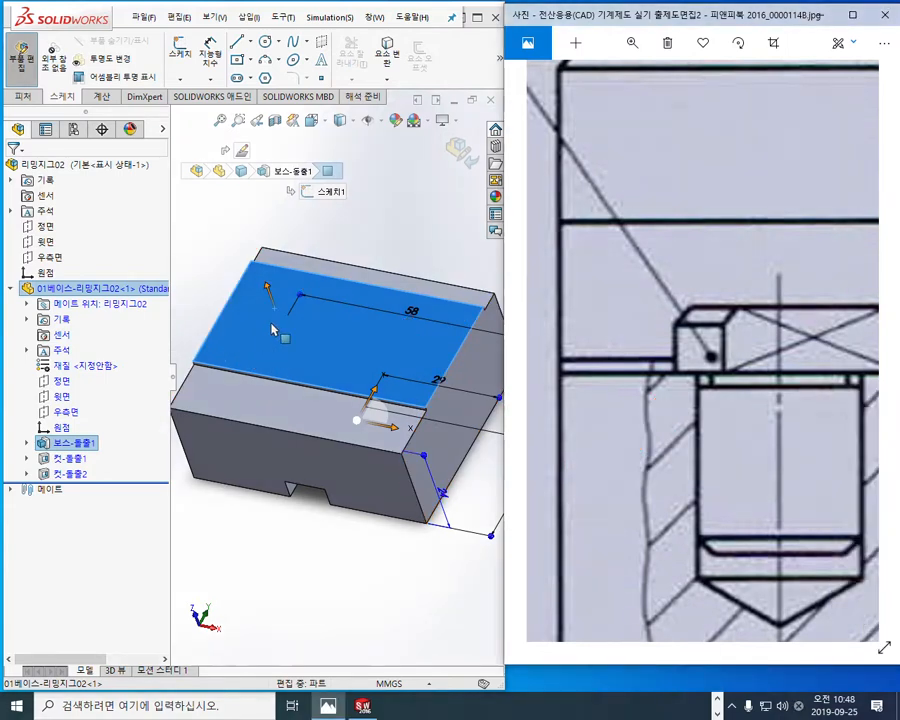
# Step: Trace the blind hole's conical tip in red, mark its 16 offset from the left edge on the model, and clear the marks
pyautogui.moveTo(764, 482); pyautogui.dragTo(697, 323)
pyautogui.press('F12')
pyautogui.moveTo(624, 416)
pyautogui.mouseDown()
pyautogui.moveTo(790, 428)
pyautogui.moveTo(720, 474)
pyautogui.mouseUp()
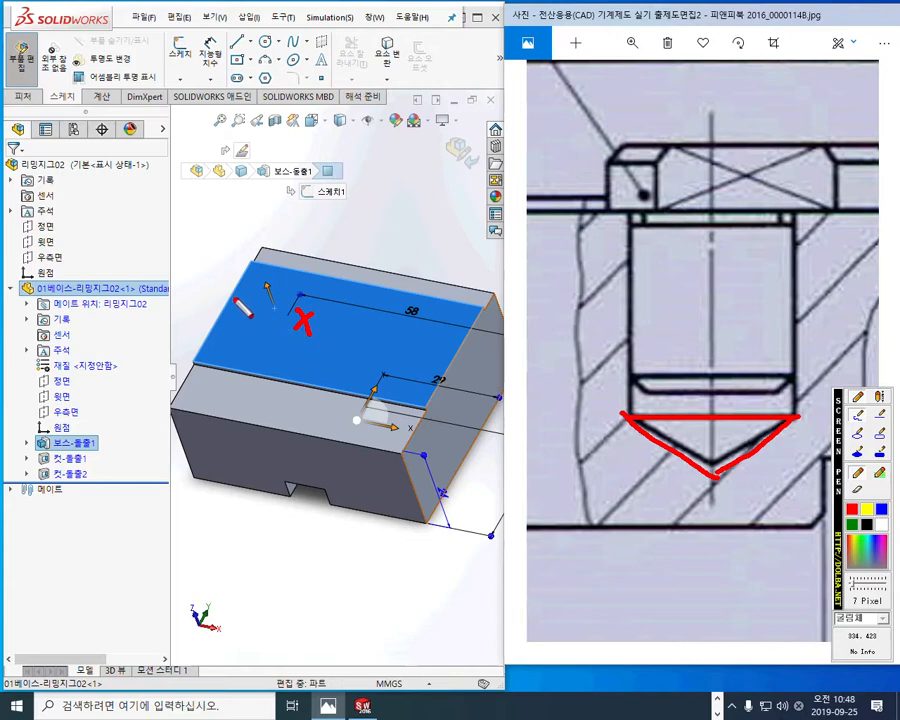
pyautogui.moveTo(233, 300)
pyautogui.mouseDown()
pyautogui.moveTo(290, 318)
pyautogui.moveTo(276, 330)
pyautogui.mouseUp()
pyautogui.moveTo(209, 250)
pyautogui.mouseDown()
pyautogui.moveTo(213, 288)
pyautogui.moveTo(221, 270)
pyautogui.mouseUp()
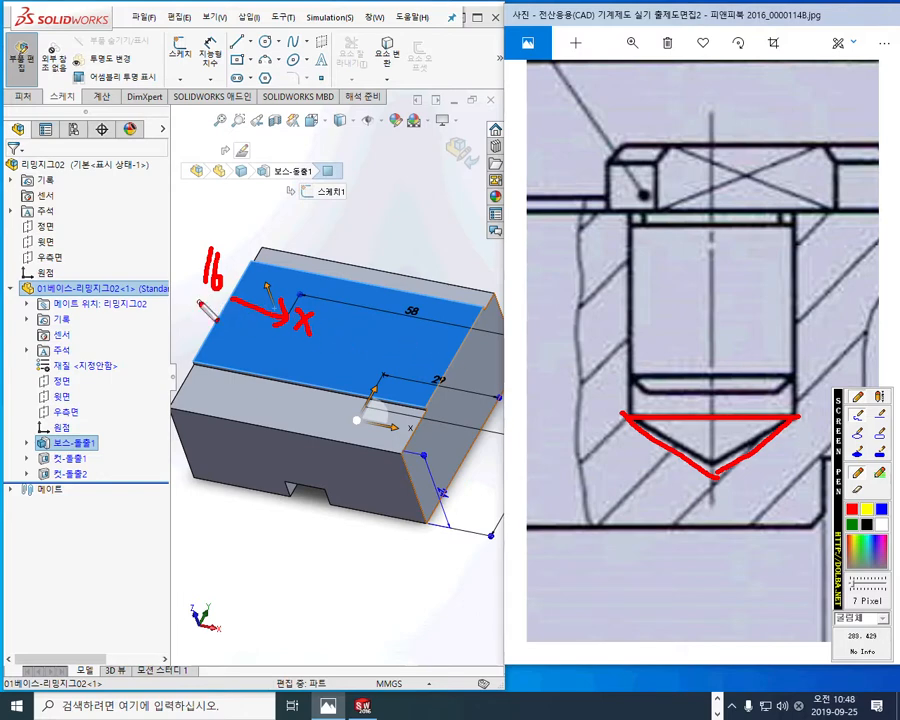
pyautogui.press('Escape')
# Step: Trace both dashed walls of the hole below the drill bushing in red on the drawing
pyautogui.moveTo(786, 286)
pyautogui.mouseDown()
pyautogui.moveTo(726, 342)
pyautogui.moveTo(640, 345)
pyautogui.mouseUp()
pyautogui.moveTo(815, 374); pyautogui.dragTo(680, 360)
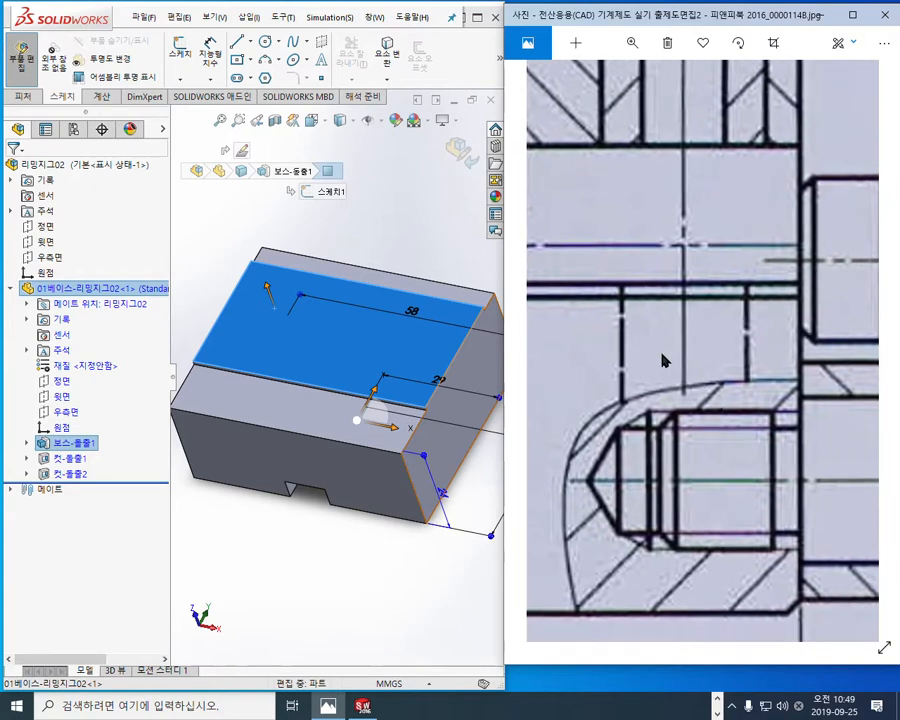
pyautogui.moveTo(621, 270); pyautogui.dragTo(621, 452)
pyautogui.moveTo(745, 268); pyautogui.dragTo(745, 458)
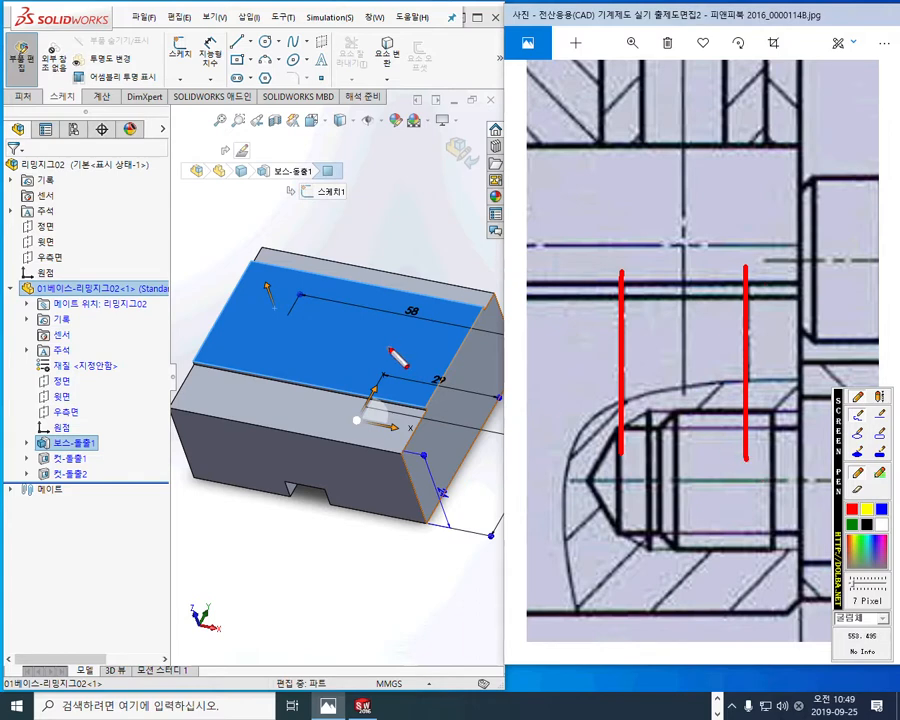
# Step: Mark both hole centers on the base's top face with offsets 16 and 33 and downward arrows, one labelled 16, and clear the marks
pyautogui.moveTo(275, 298); pyautogui.dragTo(294, 326)
pyautogui.moveTo(295, 299); pyautogui.dragTo(276, 327)
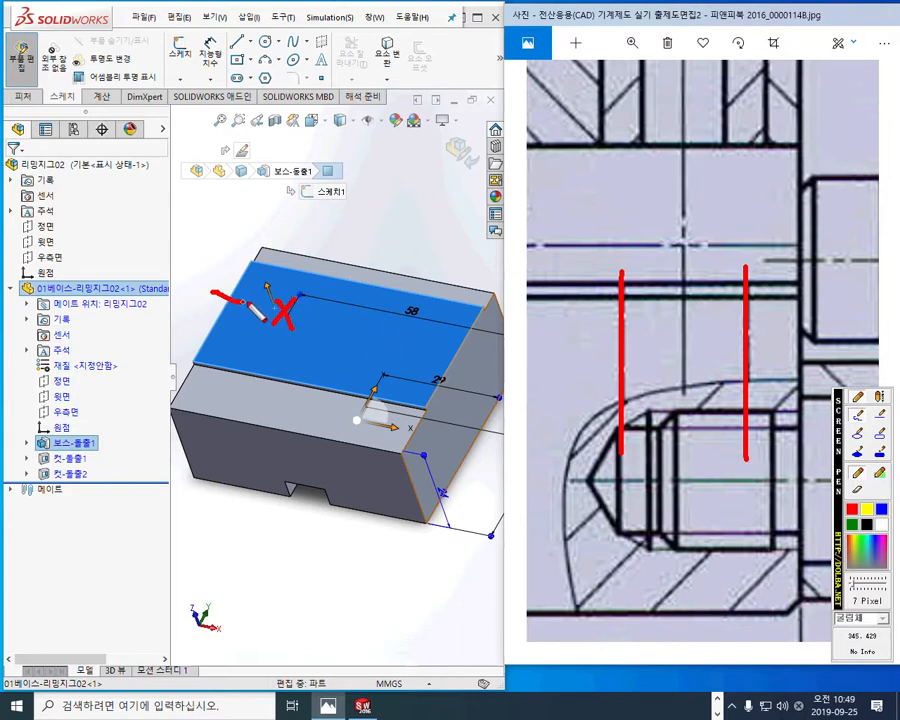
pyautogui.moveTo(263, 285); pyautogui.dragTo(264, 316)
pyautogui.moveTo(212, 292)
pyautogui.mouseDown()
pyautogui.moveTo(268, 300)
pyautogui.moveTo(221, 355)
pyautogui.moveTo(233, 342)
pyautogui.mouseUp()
pyautogui.moveTo(297, 321)
pyautogui.mouseDown()
pyautogui.moveTo(402, 342)
pyautogui.moveTo(380, 354)
pyautogui.mouseUp()
pyautogui.moveTo(318, 348); pyautogui.dragTo(351, 371)
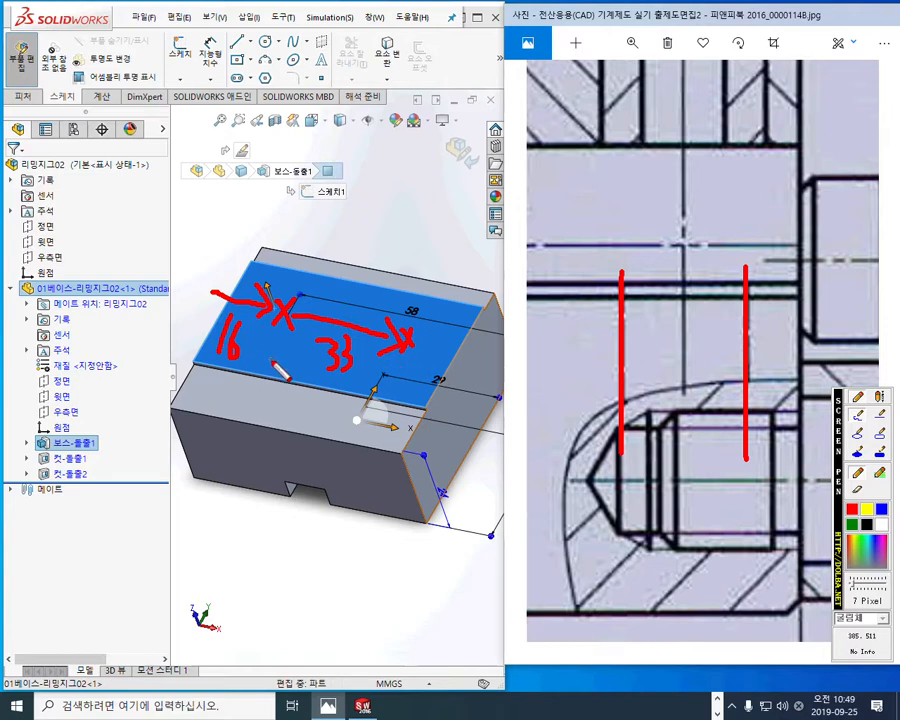
pyautogui.moveTo(282, 338); pyautogui.dragTo(290, 410)
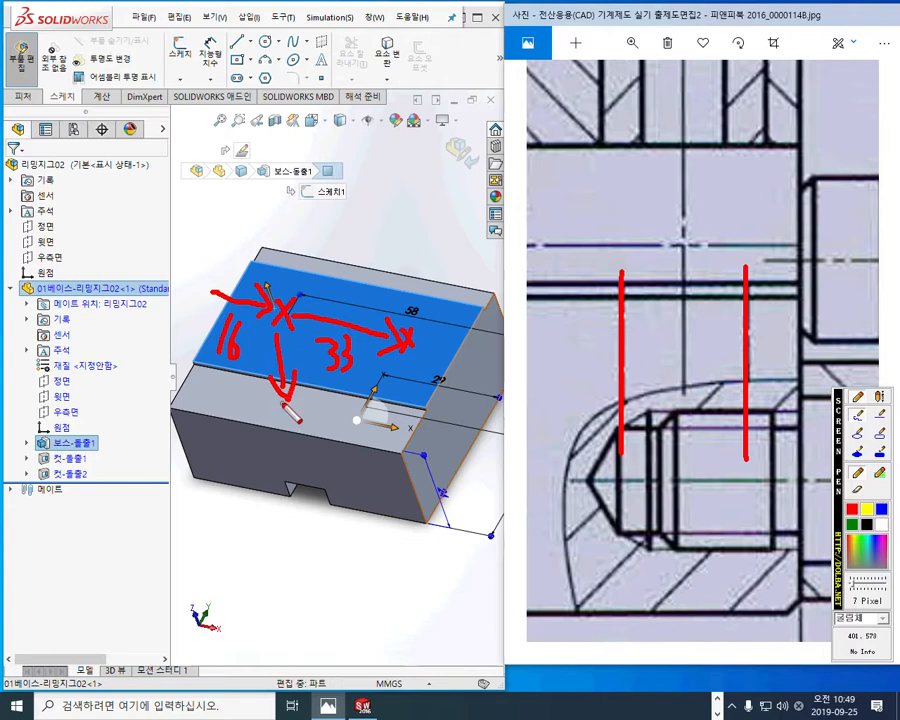
pyautogui.moveTo(256, 349); pyautogui.dragTo(262, 375)
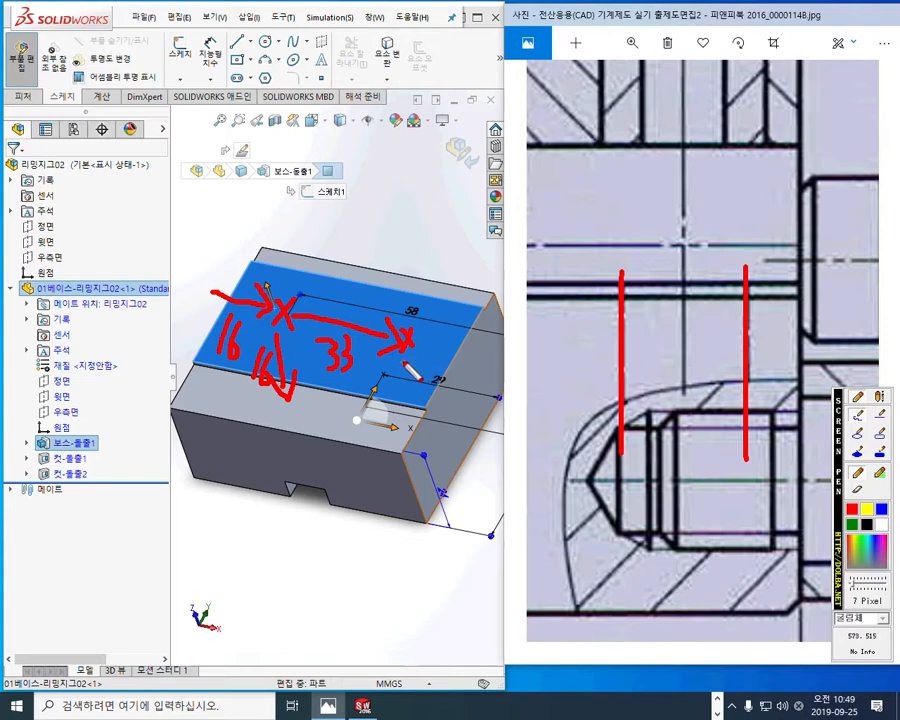
pyautogui.moveTo(409, 355)
pyautogui.mouseDown()
pyautogui.moveTo(411, 458)
pyautogui.moveTo(427, 438)
pyautogui.mouseUp()
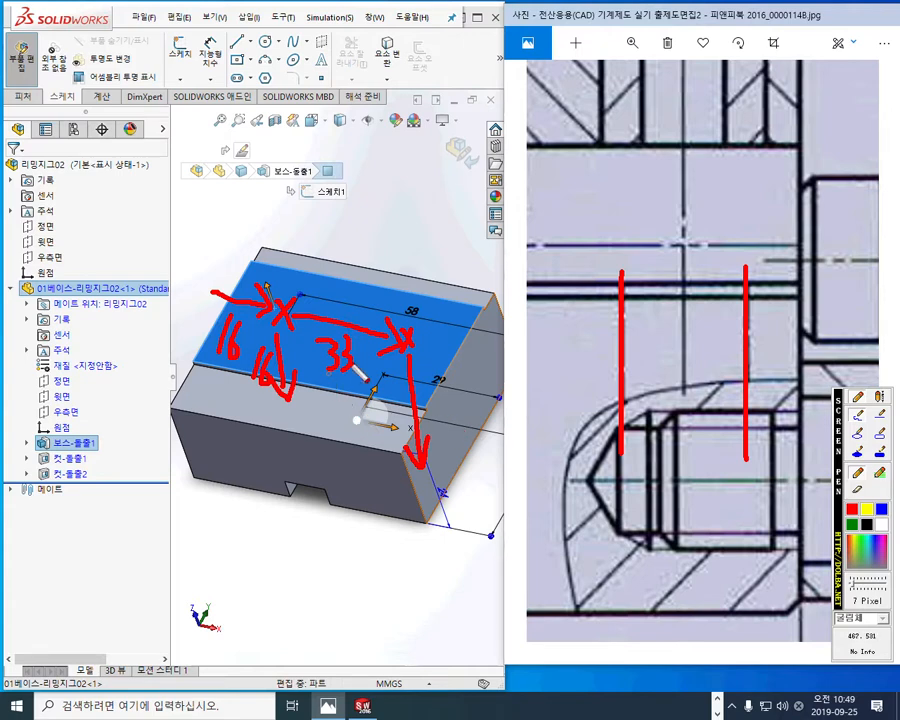
pyautogui.press('Escape')
# Step: Maximize the modeling window and start a new sketch on the base's raised top face
pyautogui.click(477, 17)
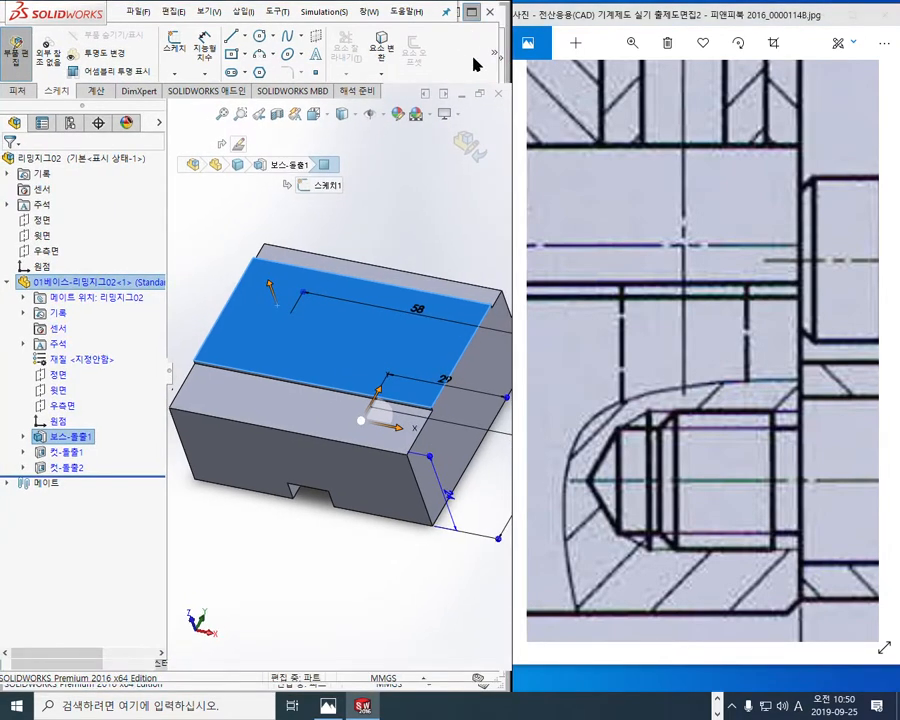
pyautogui.click(476, 304)
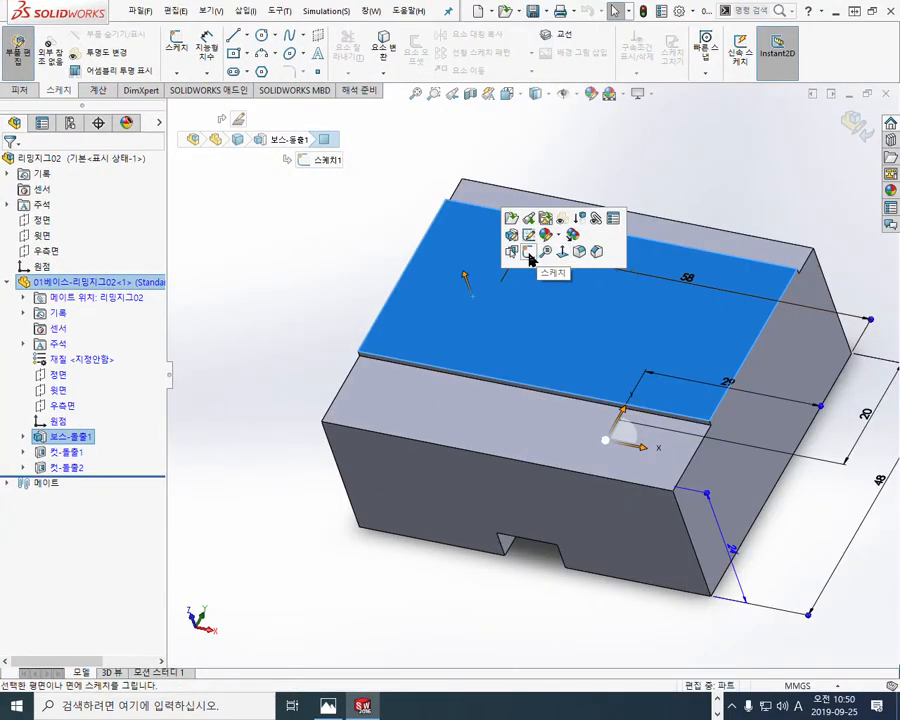
pyautogui.click(528, 254)
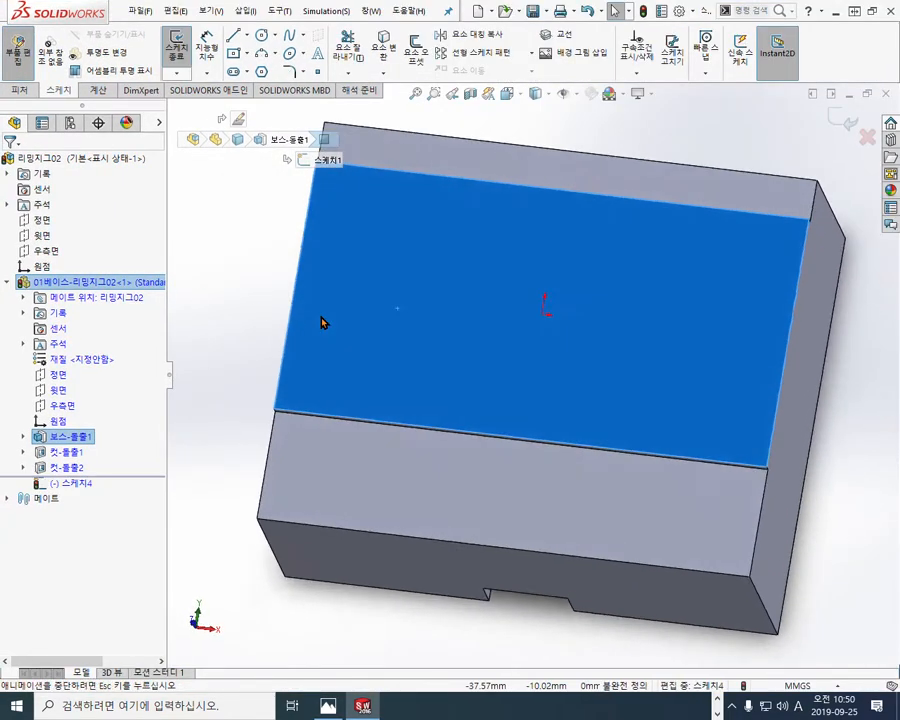
pyautogui.click(205, 339)
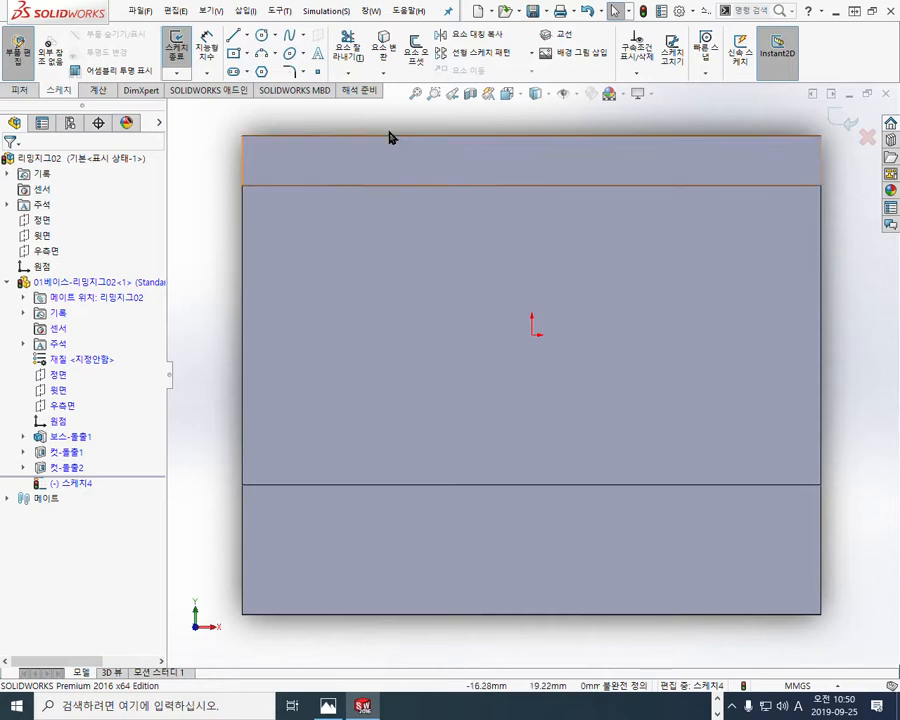
# Step: Mark the Point tool, two target point locations and the base part's origin in red, and clear the marks
pyautogui.press('F12')
pyautogui.moveTo(335, 79)
pyautogui.mouseDown()
pyautogui.moveTo(322, 82)
pyautogui.moveTo(315, 62)
pyautogui.moveTo(328, 66)
pyautogui.moveTo(321, 277)
pyautogui.moveTo(392, 364)
pyautogui.moveTo(386, 370)
pyautogui.moveTo(390, 346)
pyautogui.mouseUp()
pyautogui.moveTo(302, 155); pyautogui.dragTo(707, 372)
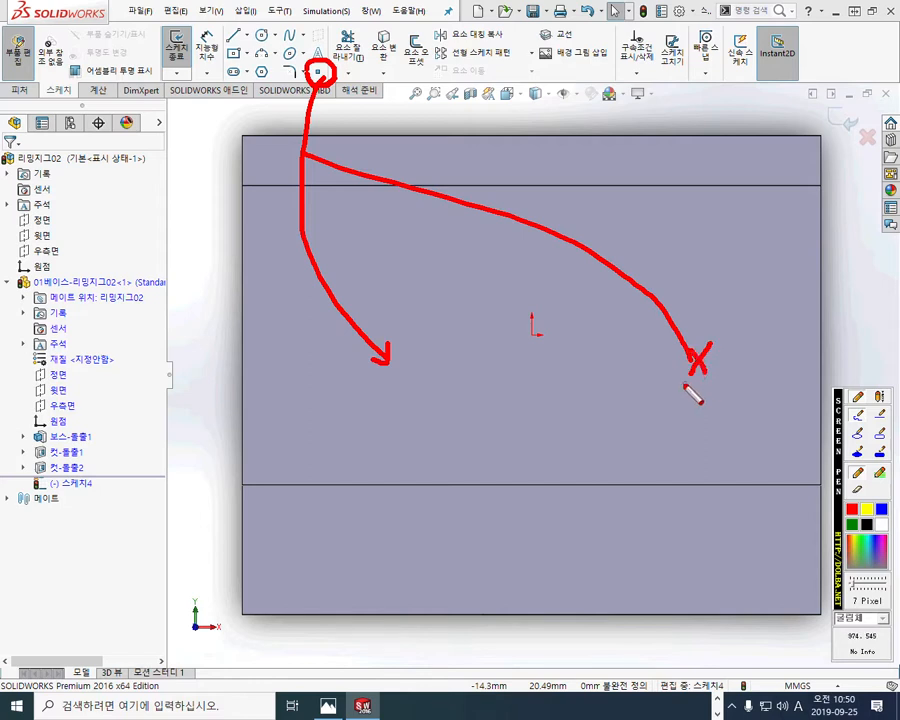
pyautogui.moveTo(392, 368); pyautogui.dragTo(398, 372)
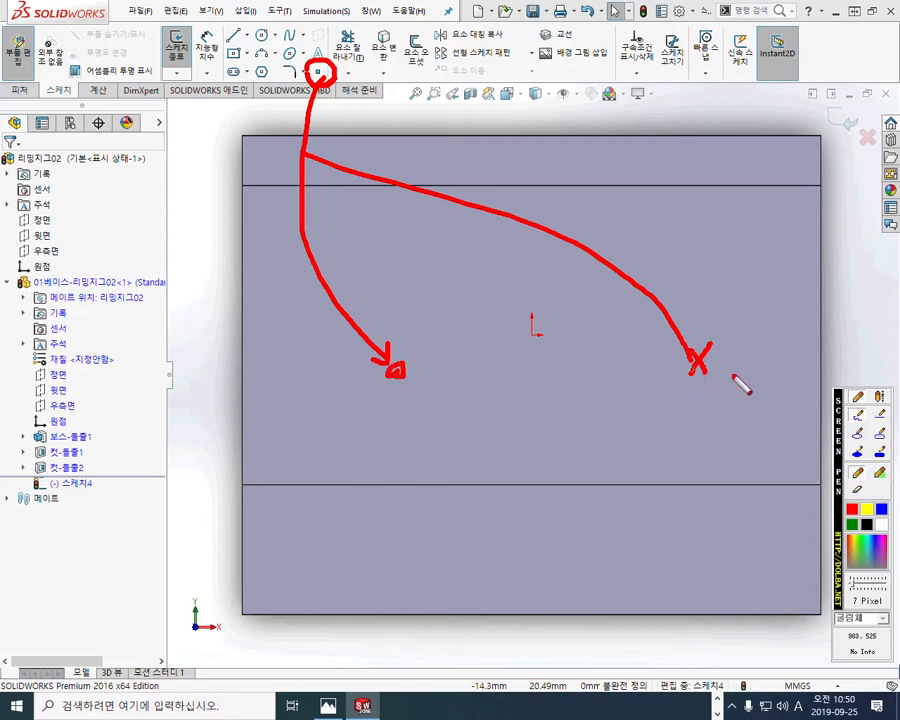
pyautogui.moveTo(719, 366); pyautogui.dragTo(721, 368)
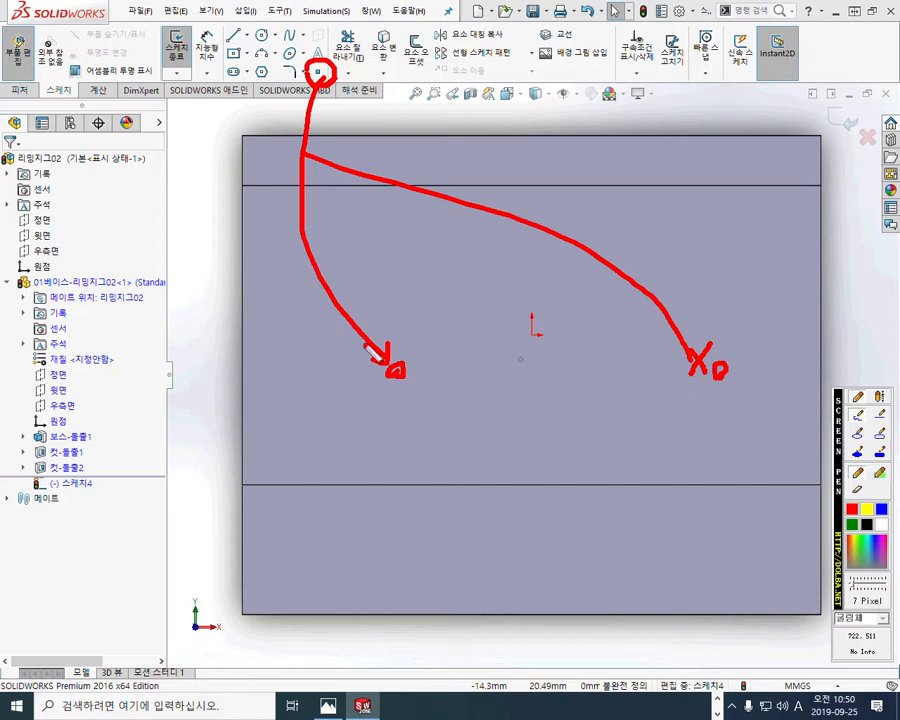
pyautogui.moveTo(72, 428)
pyautogui.mouseDown()
pyautogui.moveTo(32, 430)
pyautogui.moveTo(70, 410)
pyautogui.moveTo(68, 432)
pyautogui.mouseUp()
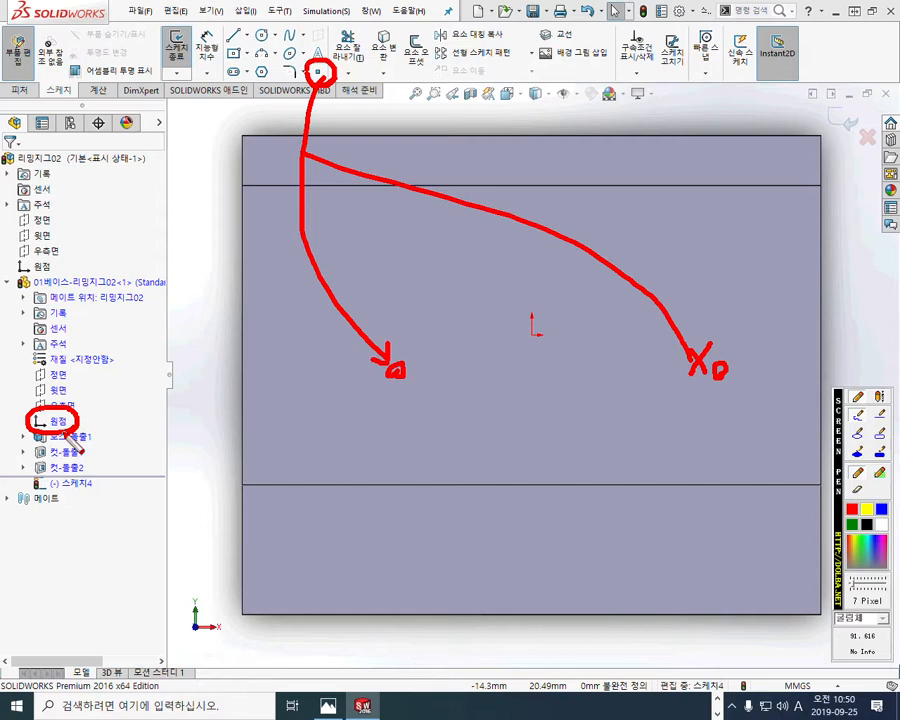
pyautogui.moveTo(411, 375); pyautogui.dragTo(443, 379)
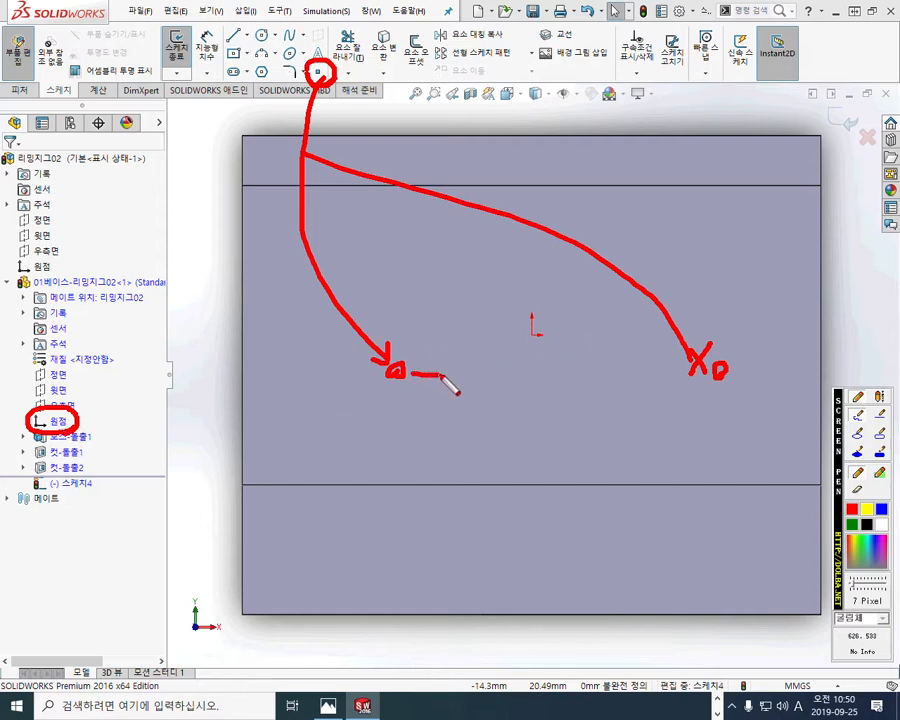
pyautogui.moveTo(683, 390); pyautogui.dragTo(723, 390)
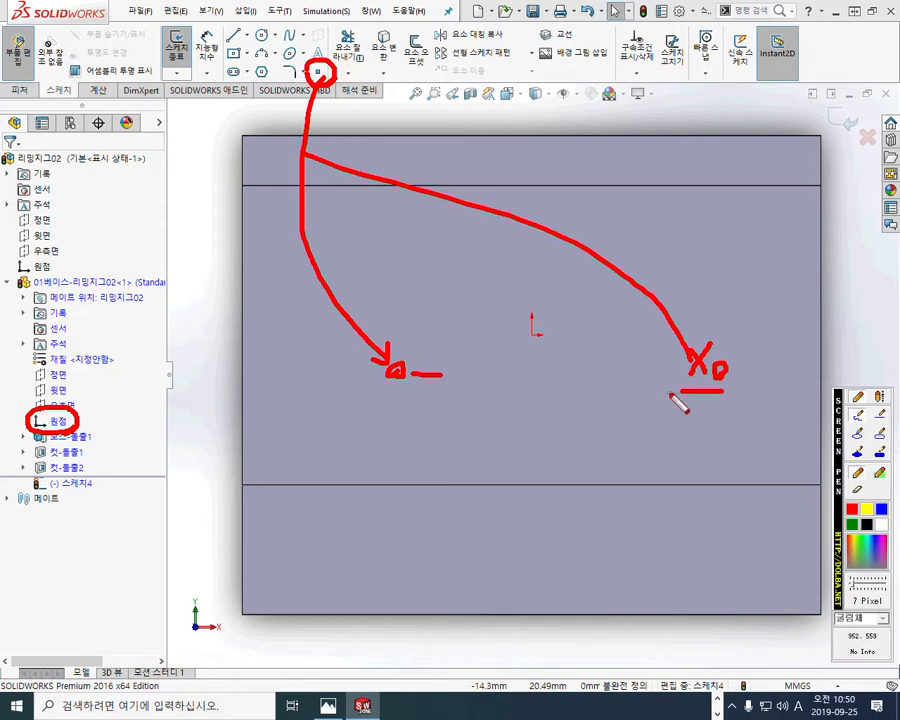
pyautogui.press('Escape')
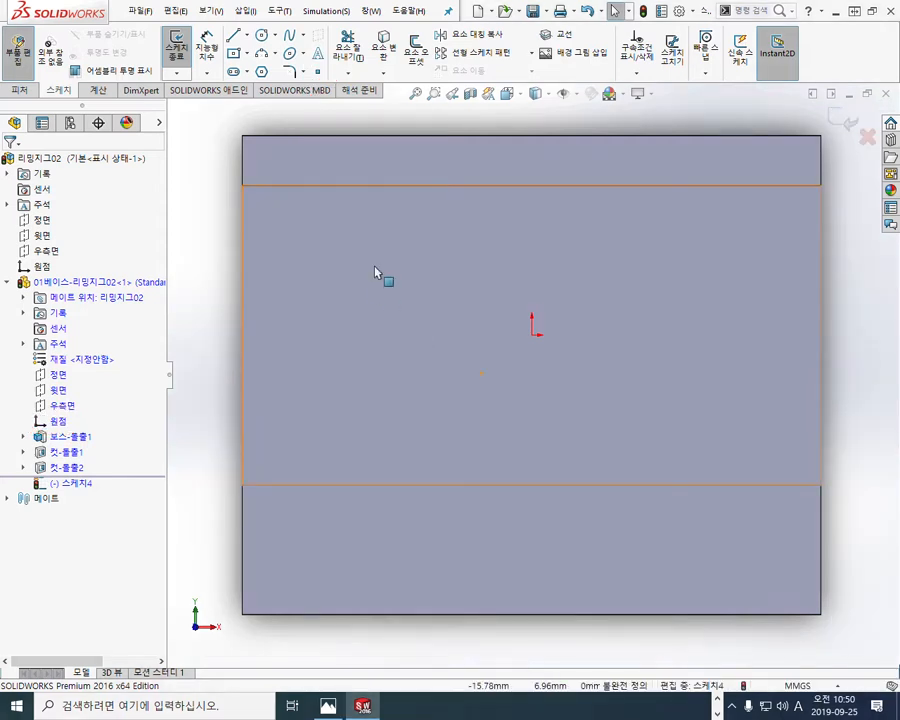
# Step: Place two sketch points on the raised top face, at about X -13.9 and X 19.1, both about 4.3 mm below the origin
pyautogui.click(316, 73)
pyautogui.click(393, 377)
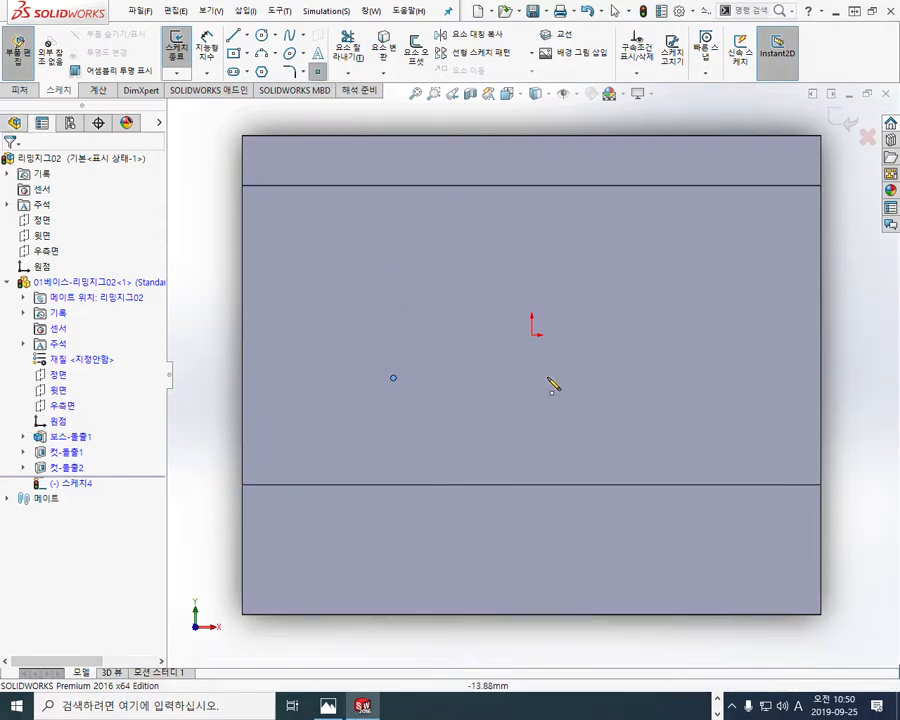
pyautogui.click(723, 378)
pyautogui.rightClick(645, 258)
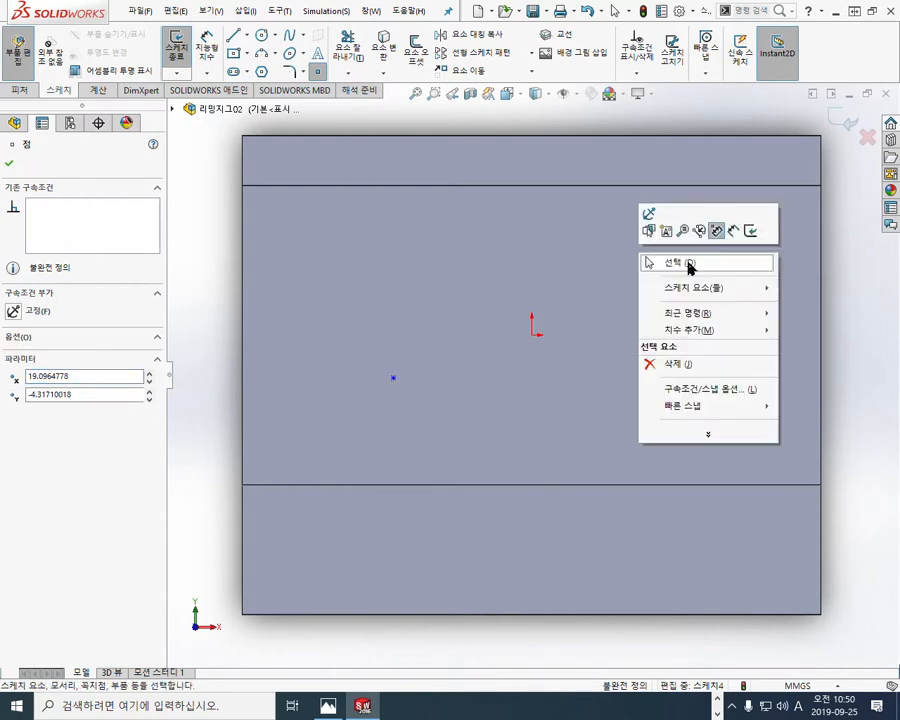
pyautogui.click(687, 264)
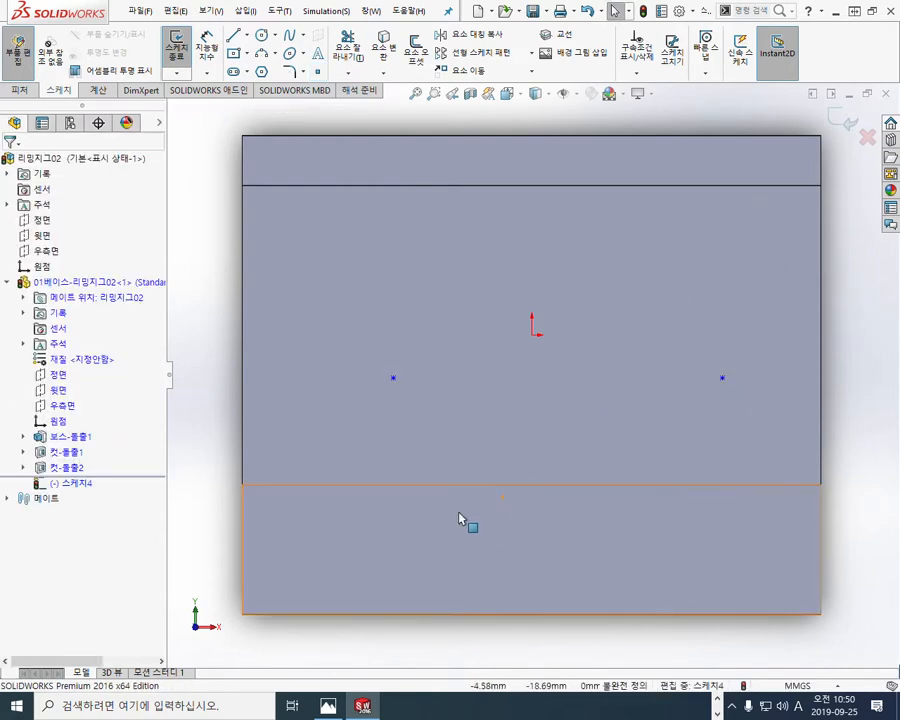
# Step: Add a horizontal relation aligning both sketch points with the base part's origin
pyautogui.click(53, 424)
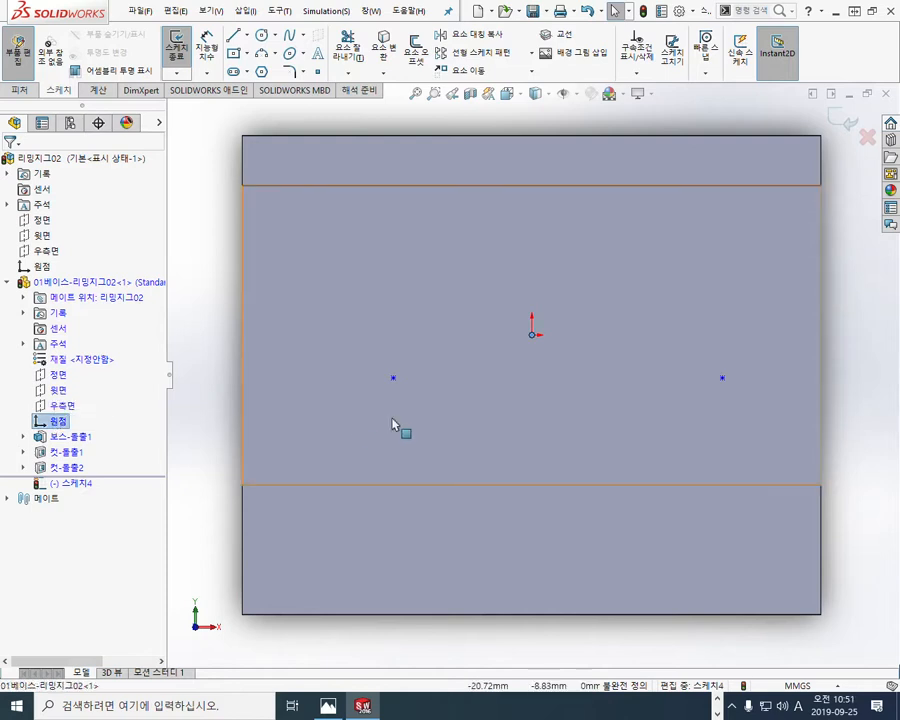
pyautogui.keyDown('ctrl'); pyautogui.click(393, 378); pyautogui.keyUp('ctrl')
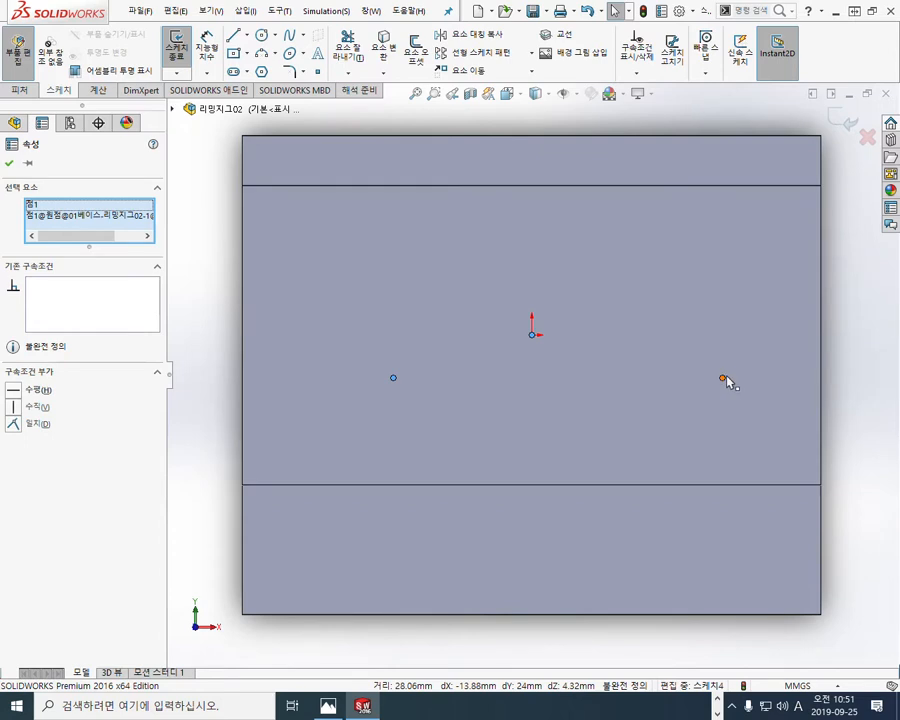
pyautogui.keyDown('ctrl'); pyautogui.click(723, 380); pyautogui.keyUp('ctrl')
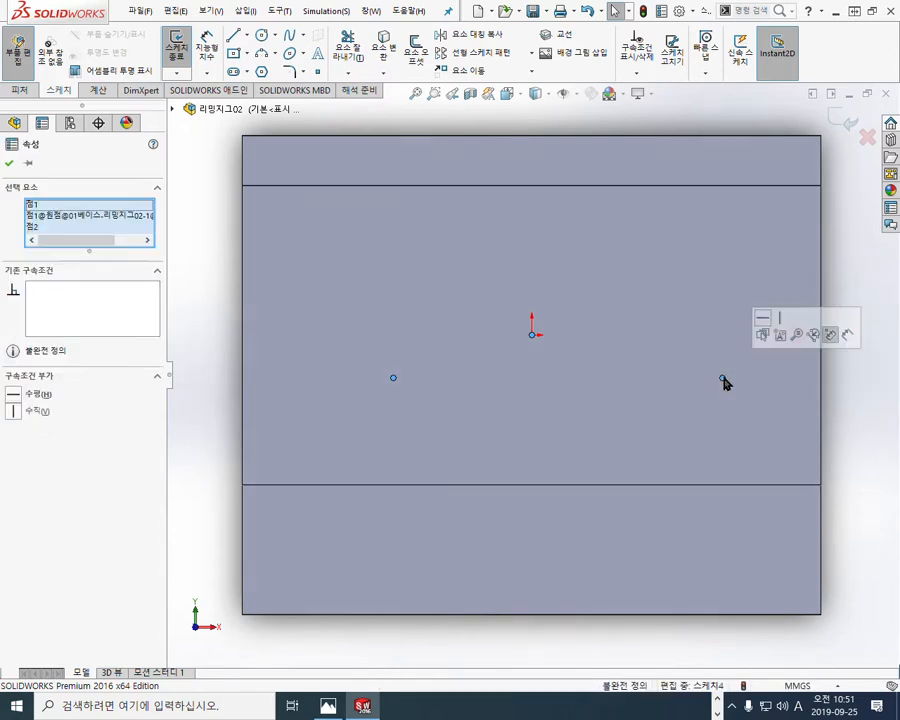
pyautogui.click(767, 320)
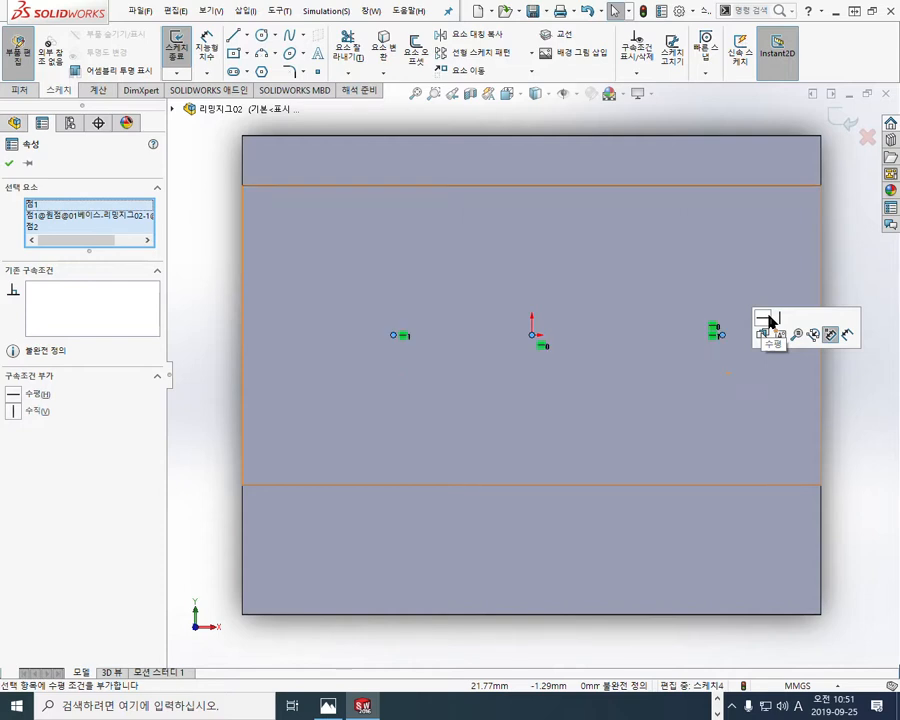
pyautogui.click(210, 354)
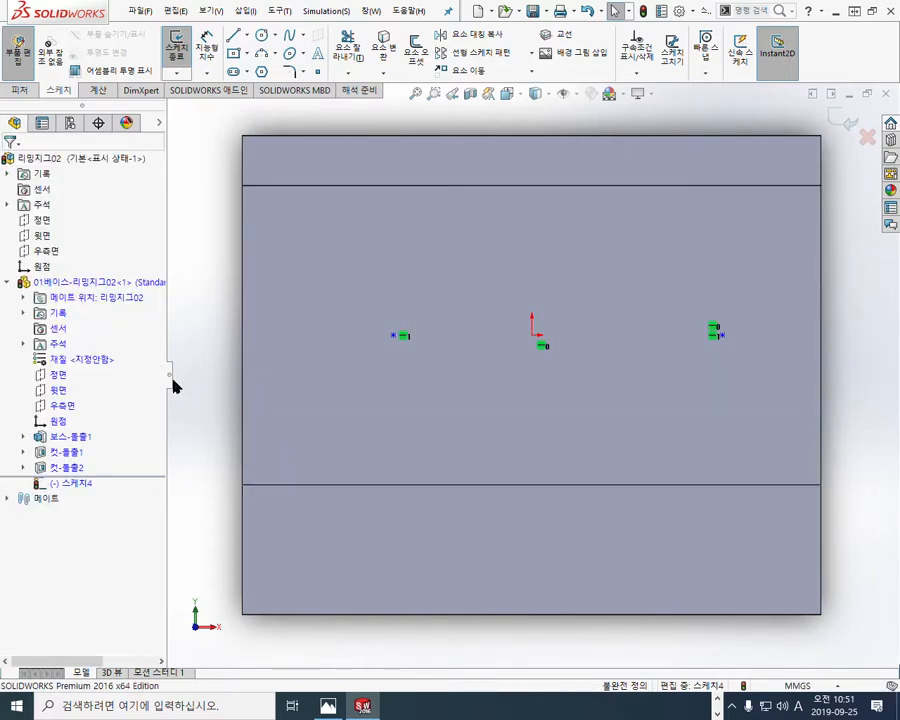
# Step: Dimension the left point 16 mm from the left edge of the raised face
pyautogui.rightClick(208, 363)
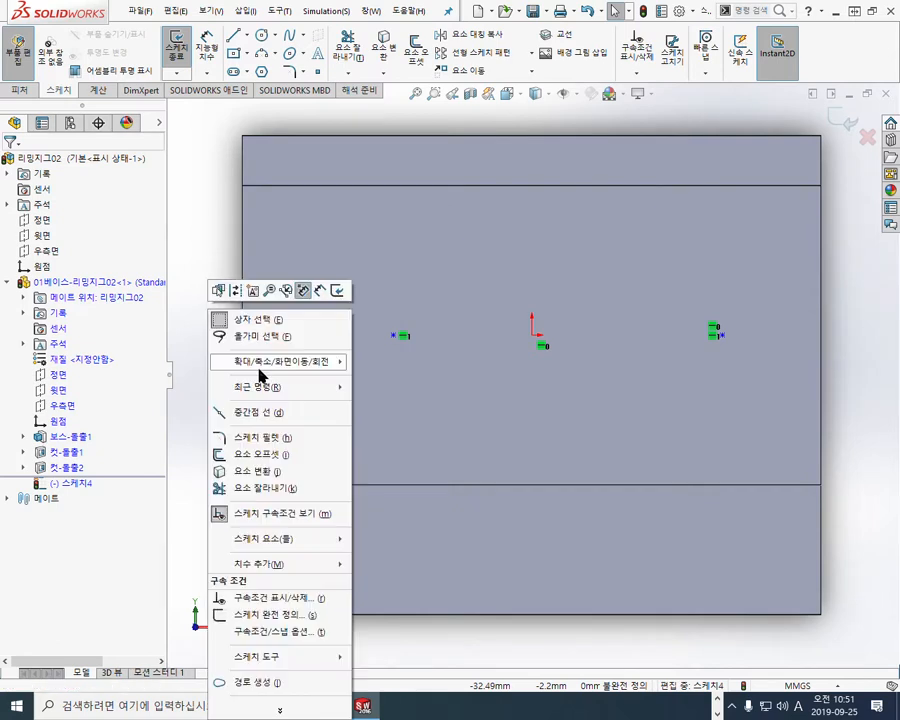
pyautogui.click(321, 293)
pyautogui.click(245, 374)
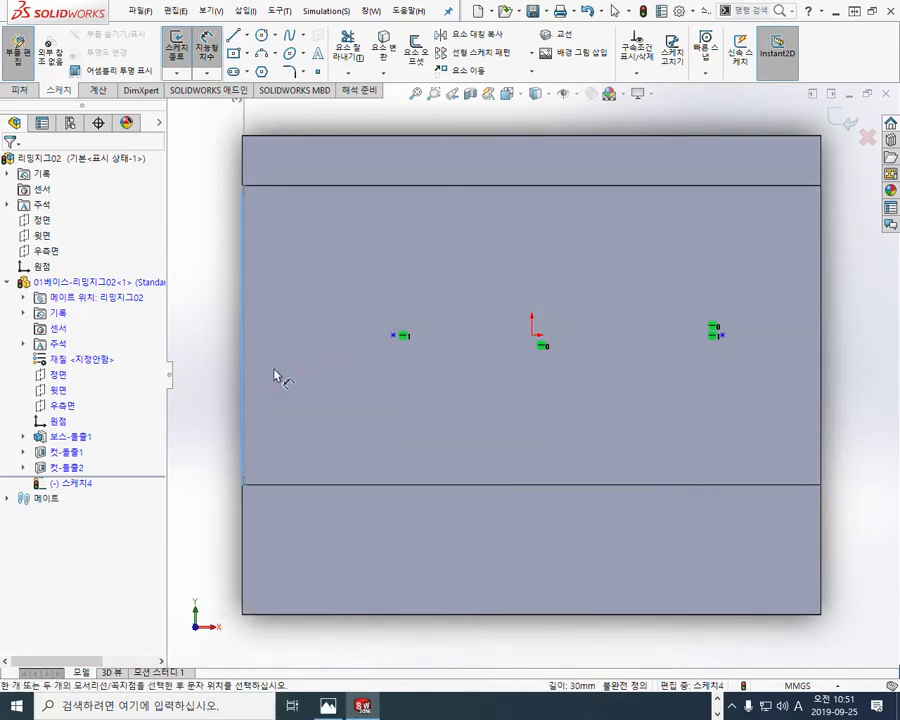
pyautogui.click(392, 338)
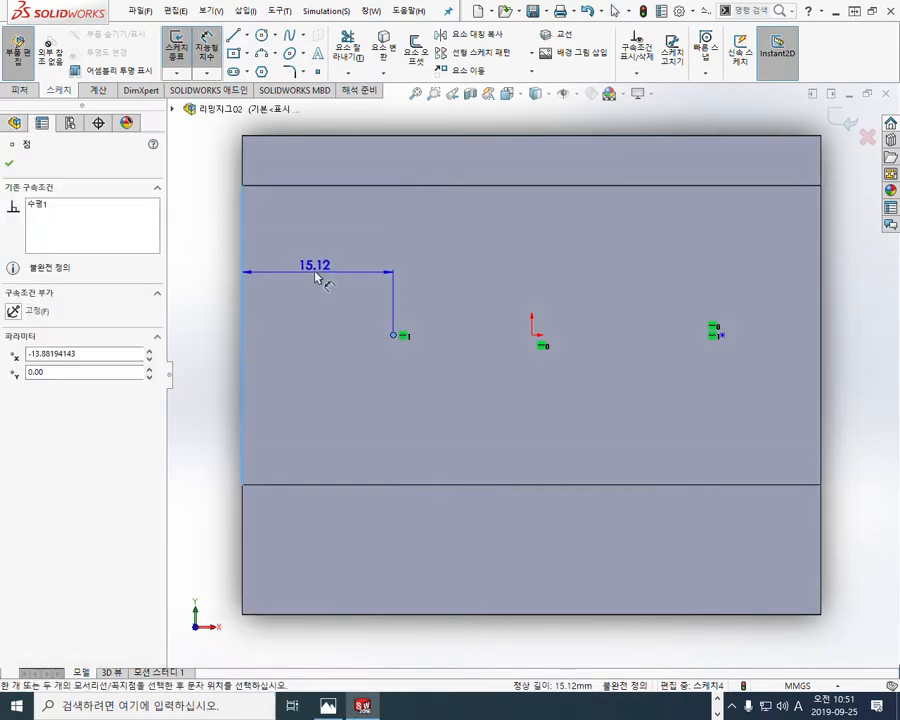
pyautogui.click(318, 274)
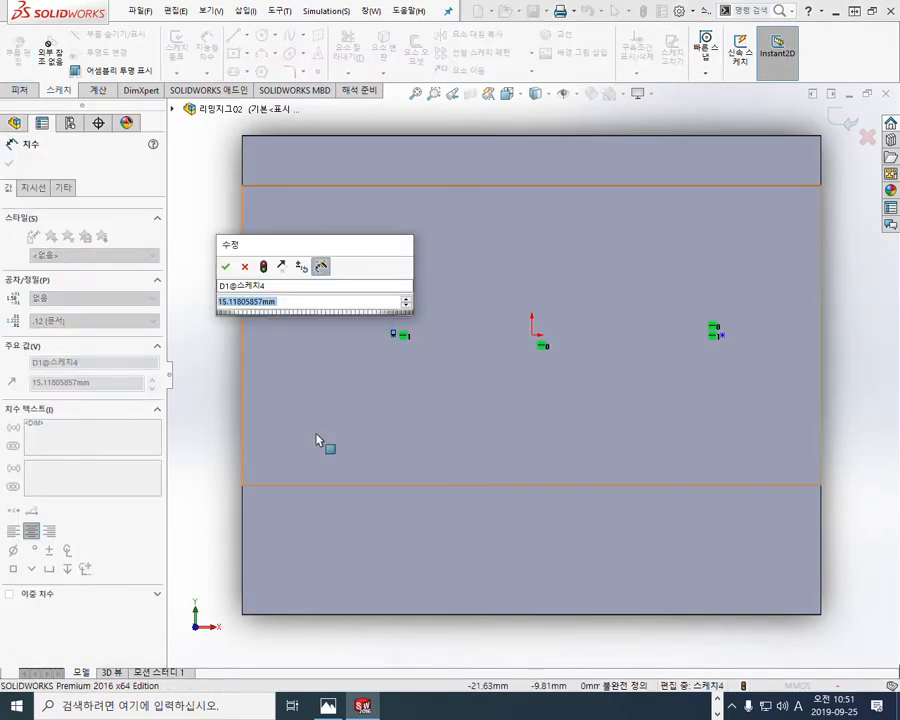
pyautogui.write('16')
pyautogui.press('Return')
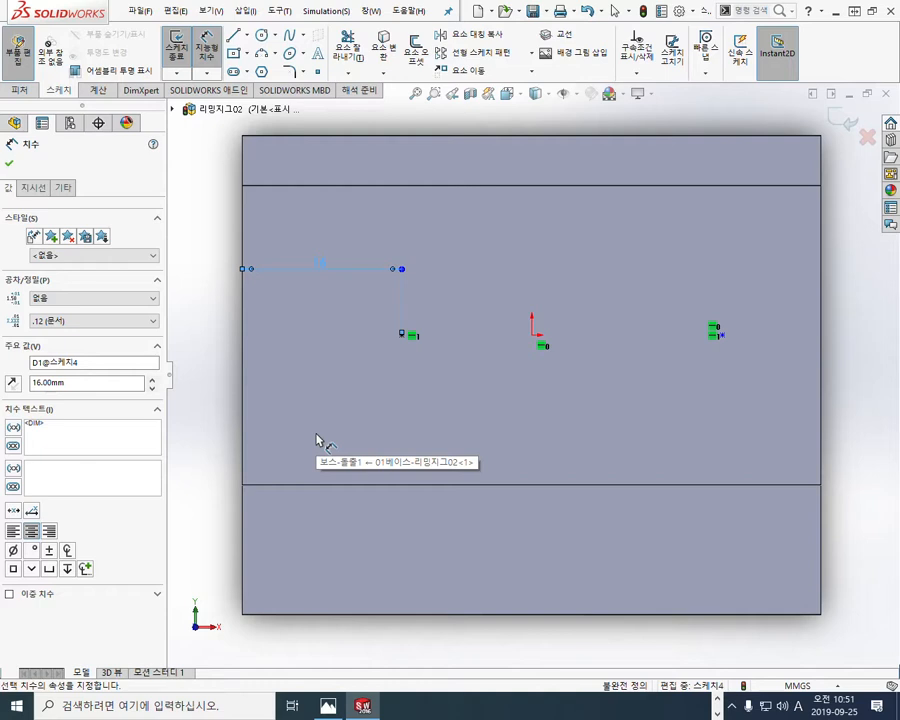
pyautogui.click(217, 408)
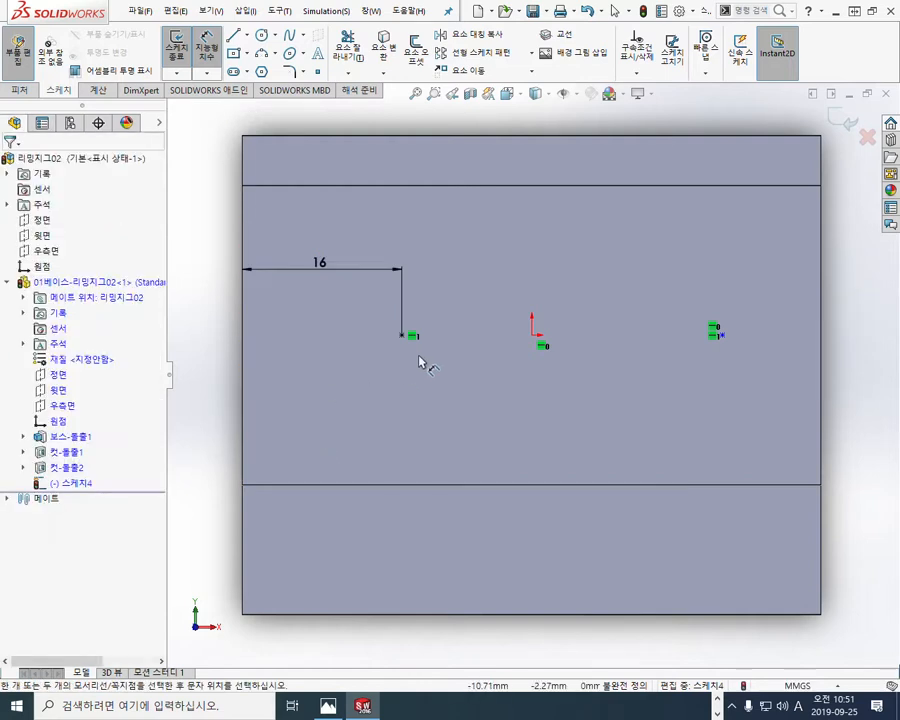
# Step: Dimension the horizontal spacing between the two sketch points as 33 mm
pyautogui.click(402, 336)
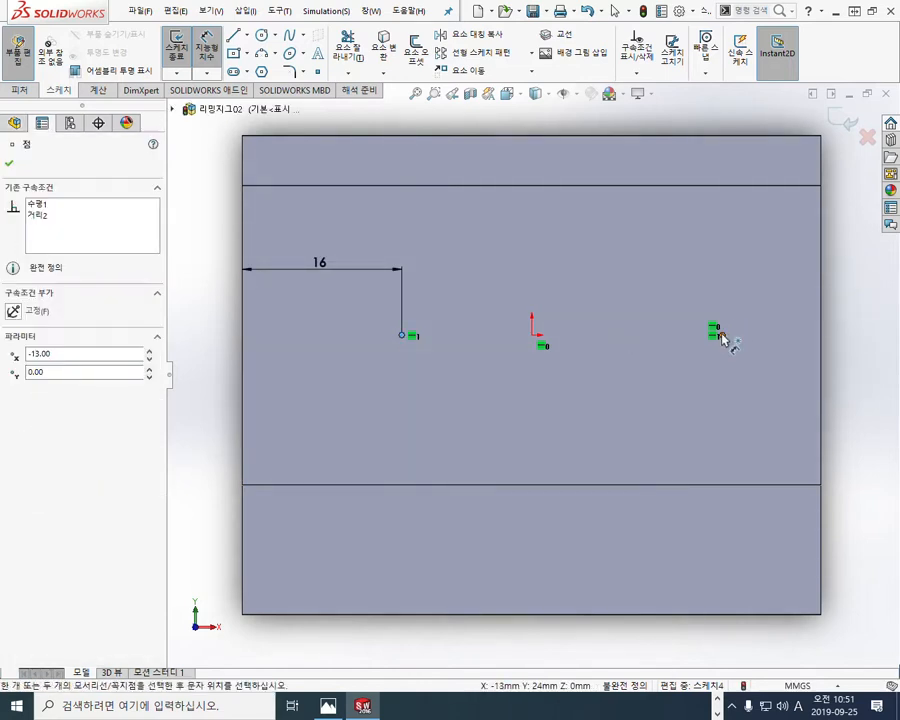
pyautogui.click(716, 330)
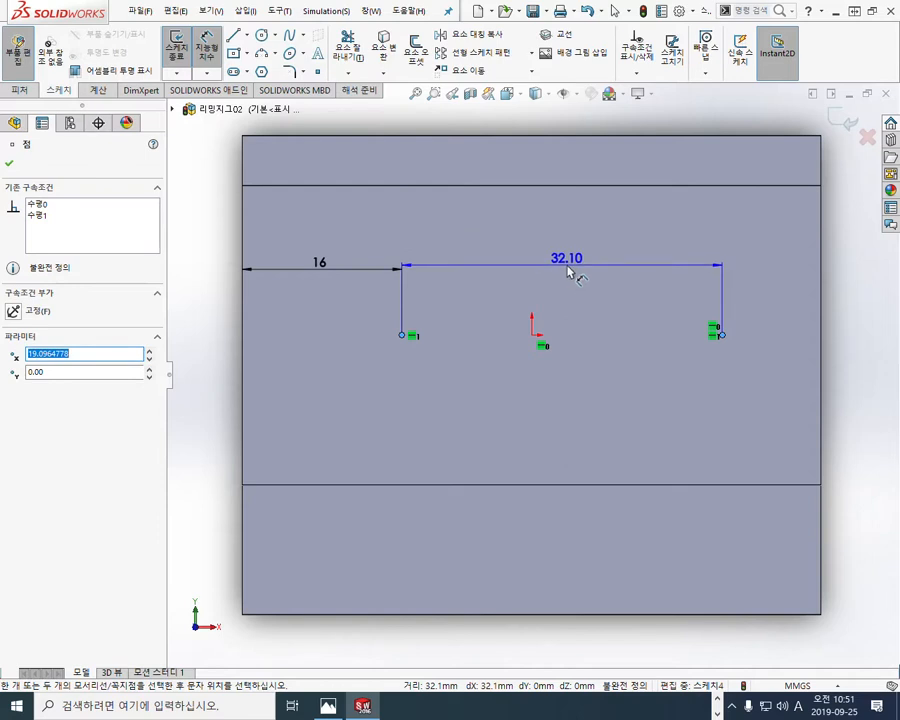
pyautogui.doubleClick(562, 272)
pyautogui.write('33')
pyautogui.press('Return')
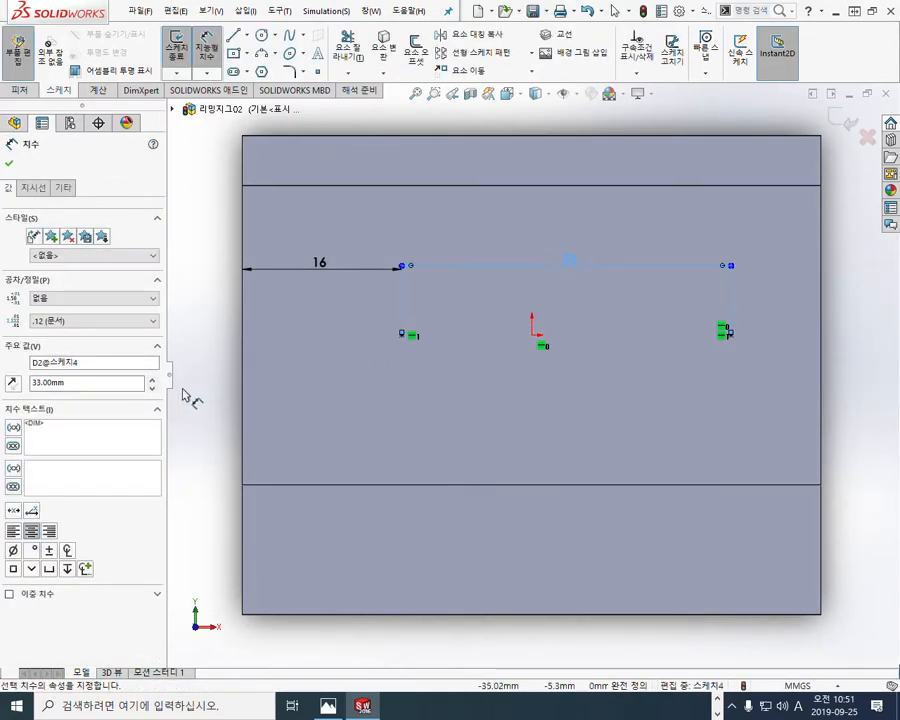
pyautogui.click(217, 374)
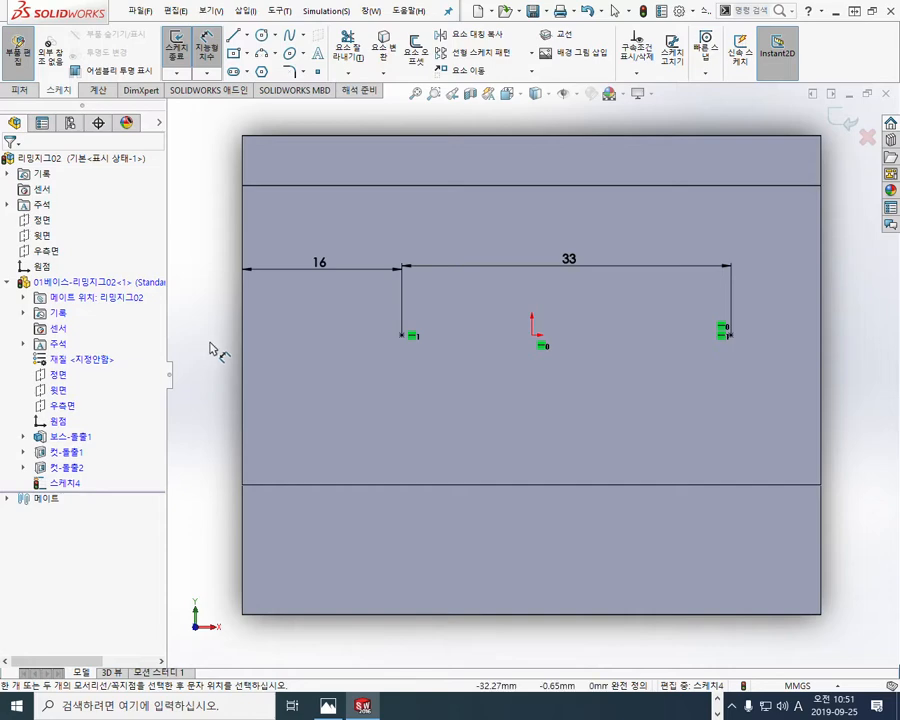
# Step: Exit the point sketch and set the model's display style to hidden lines removed
pyautogui.moveTo(550, 458)
pyautogui.mouseDown(button='middle')
pyautogui.moveTo(518, 356)
pyautogui.moveTo(518, 392)
pyautogui.moveTo(523, 302)
pyautogui.moveTo(523, 365)
pyautogui.mouseUp(button='middle')
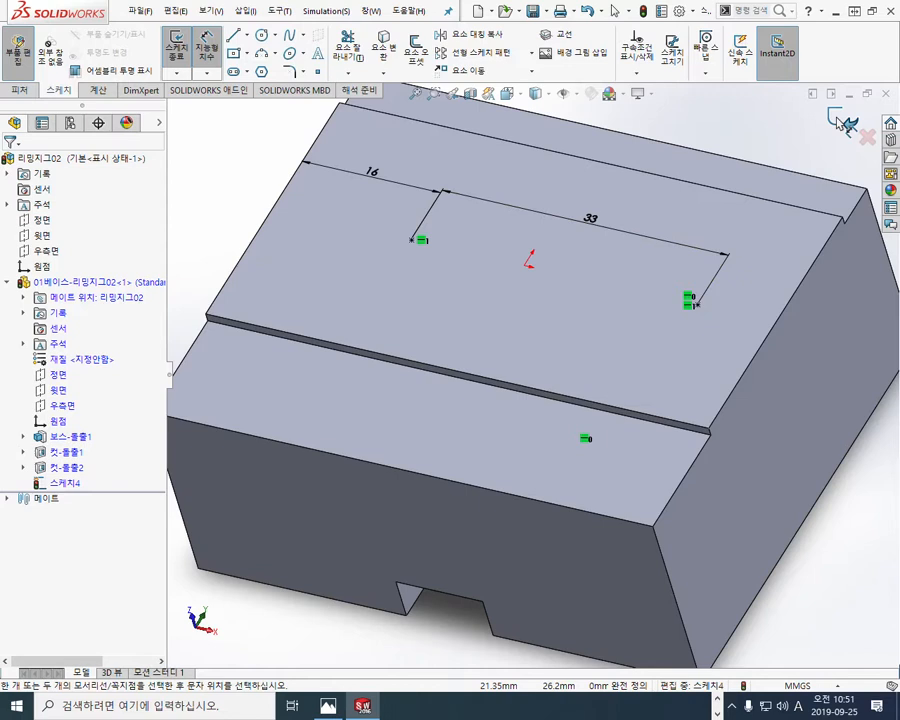
pyautogui.click(840, 120)
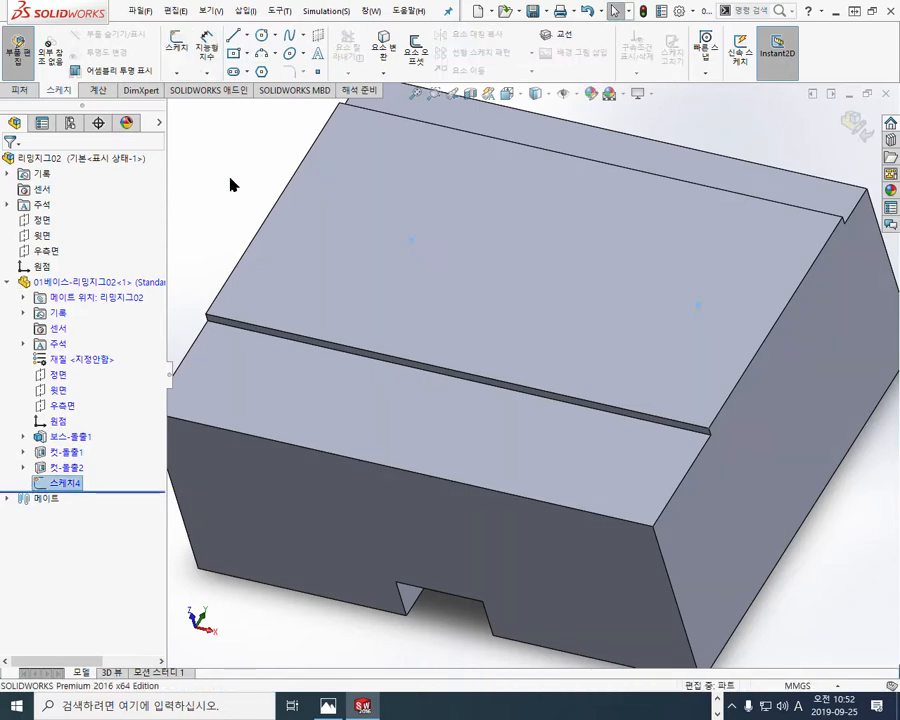
pyautogui.click(536, 93)
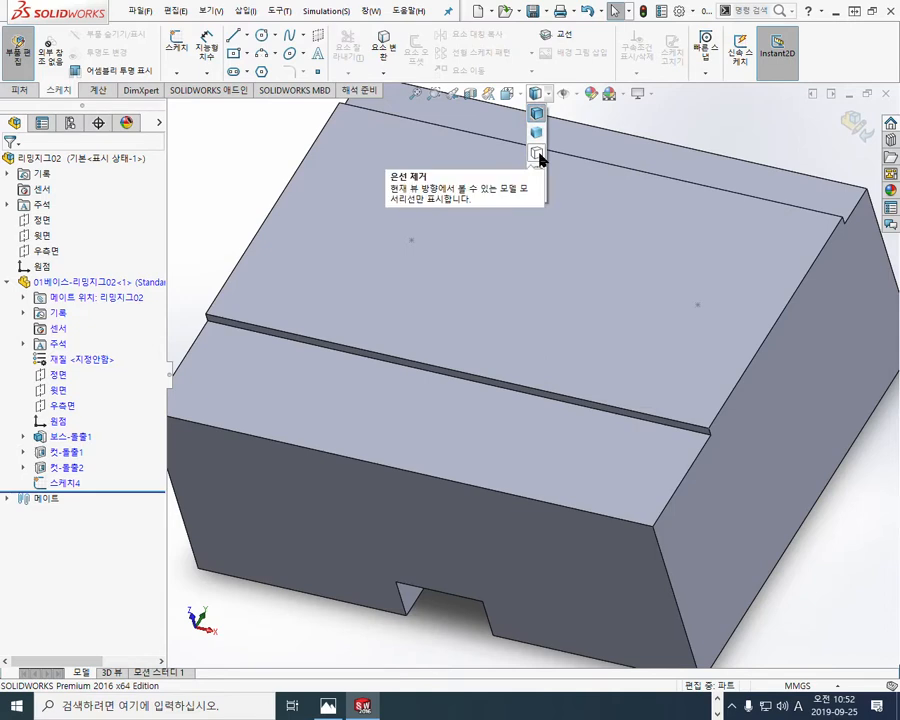
pyautogui.click(540, 157)
pyautogui.keyDown('ctrl'); pyautogui.moveTo(235, 167); pyautogui.dragTo(249, 205, button='middle'); pyautogui.keyUp('ctrl')
pyautogui.scroll(1, 248, 231)
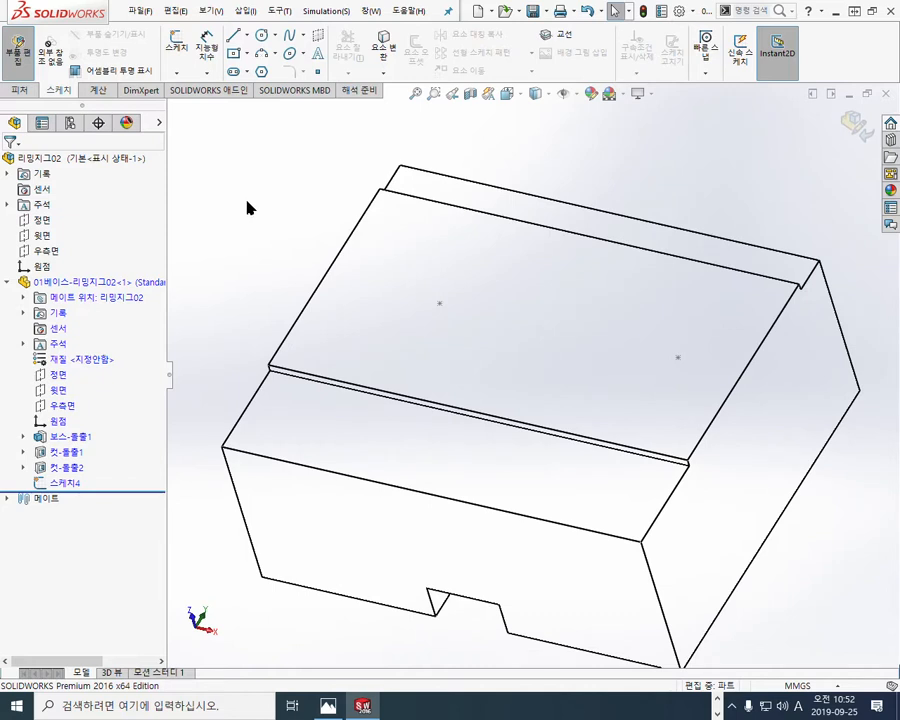
# Step: Start the Hole Wizard with a plain hole, KS standard, drill size type (드릴 크기) and size Ø12.0
pyautogui.click(26, 90)
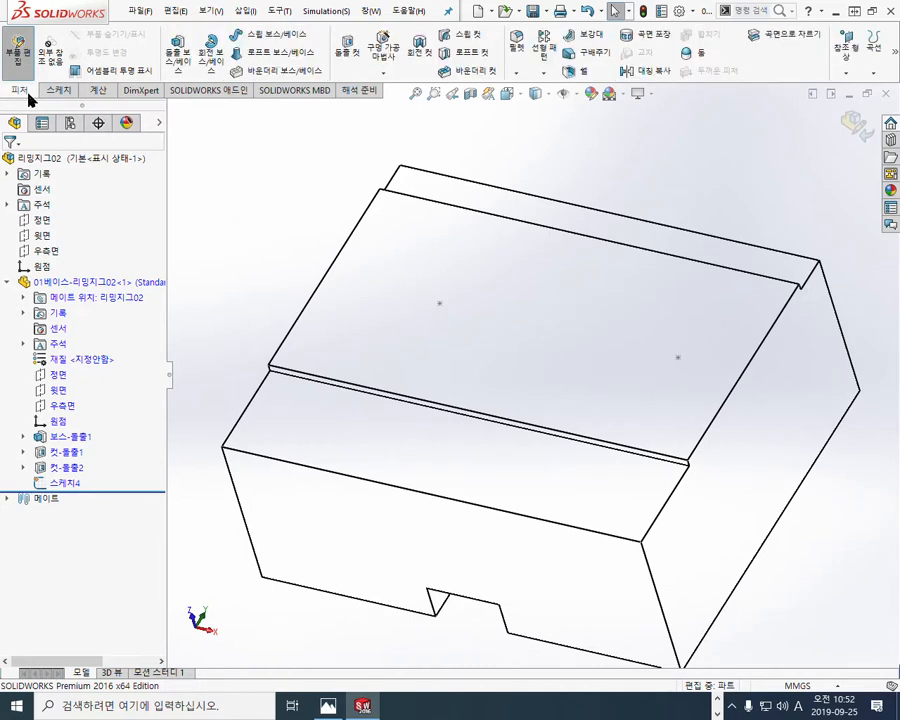
pyautogui.click(384, 40)
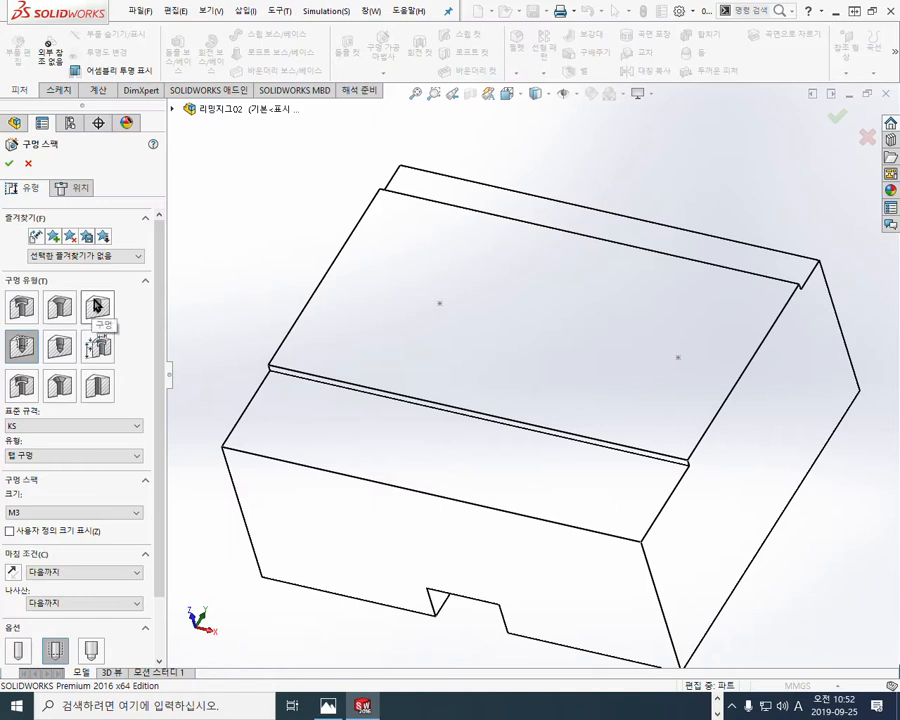
pyautogui.click(98, 305)
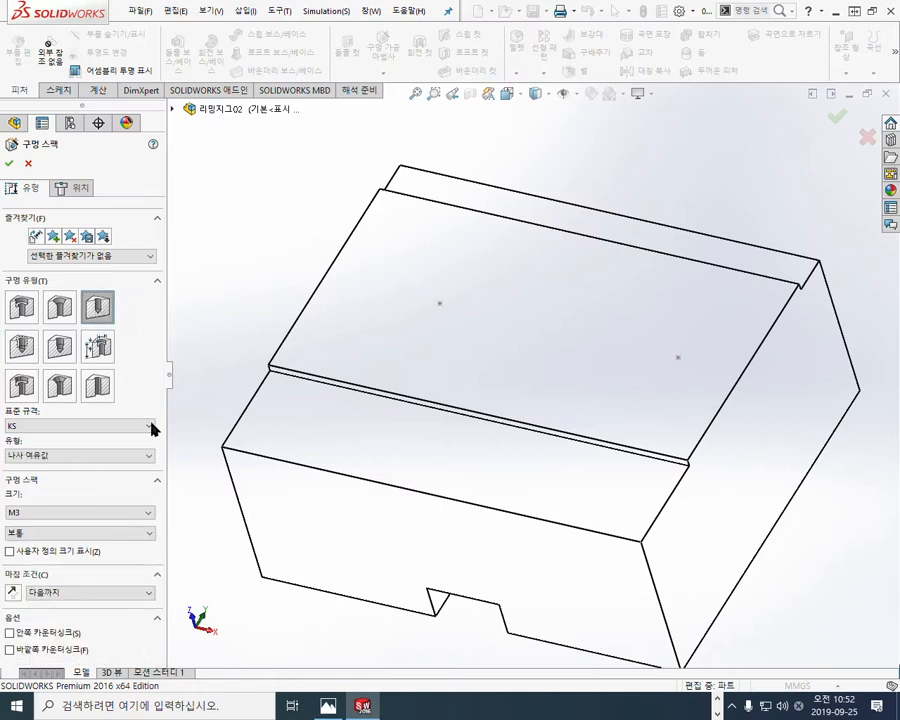
pyautogui.click(74, 458)
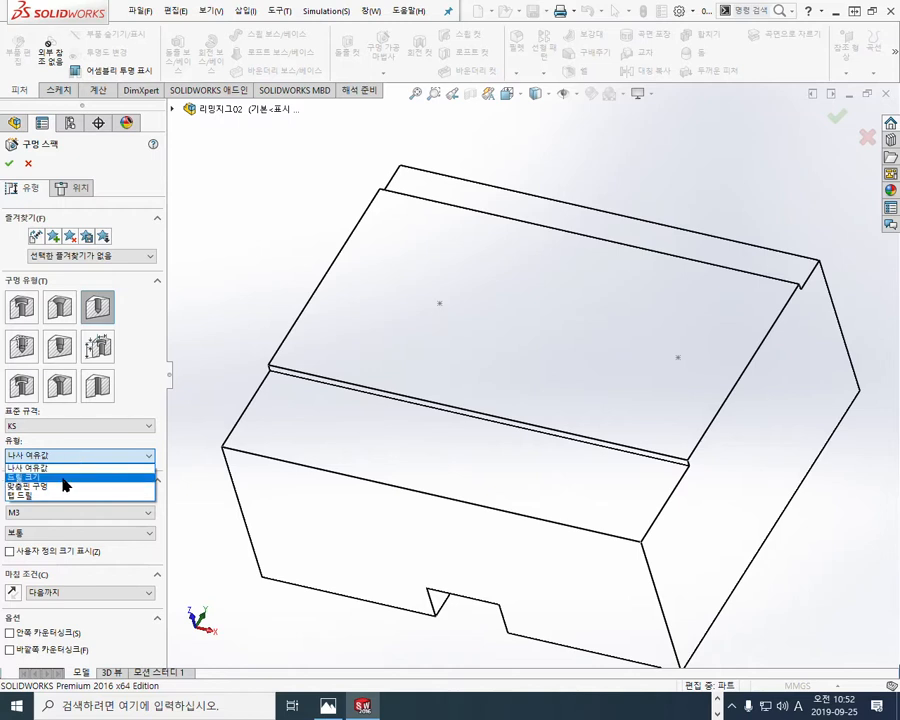
pyautogui.click(63, 478)
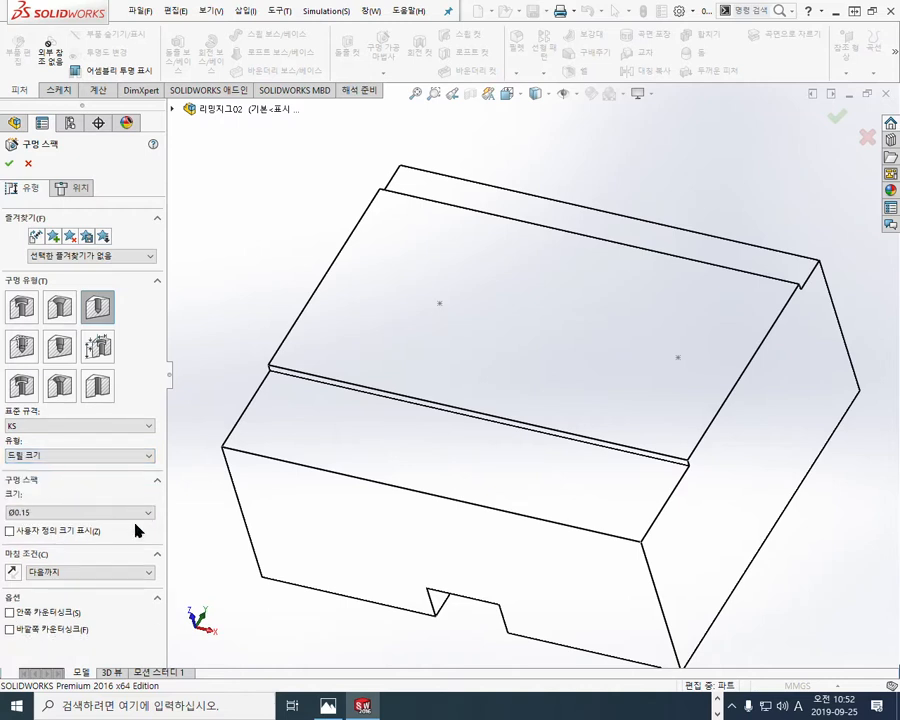
pyautogui.click(132, 514)
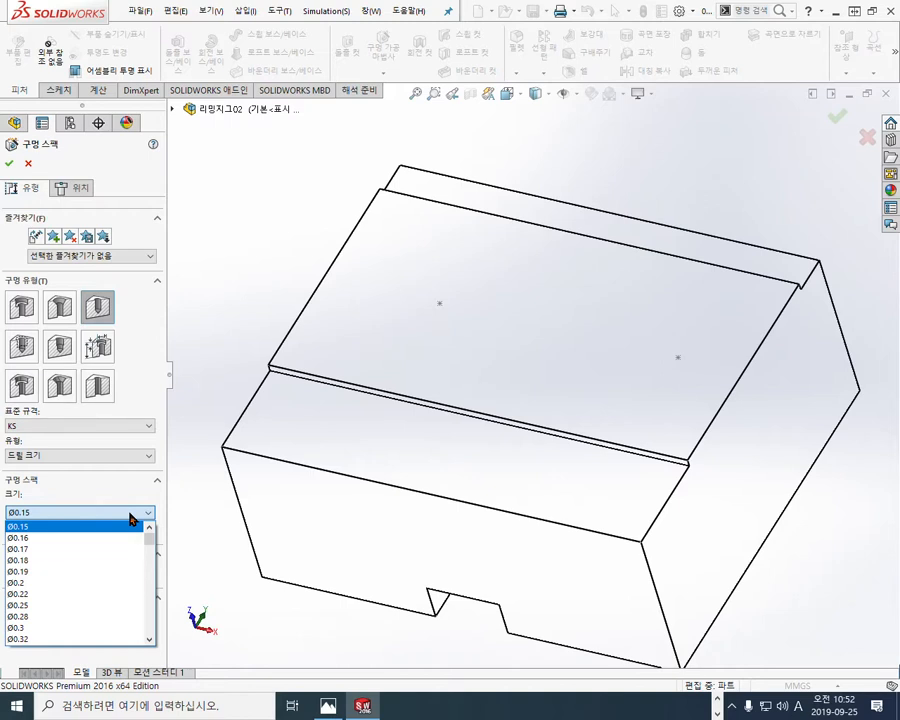
pyautogui.scroll(-6, 116, 547)
pyautogui.scroll(-10, 116, 549)
pyautogui.scroll(-20, 116, 549)
pyautogui.scroll(-5, 116, 549)
pyautogui.scroll(-4, 116, 549)
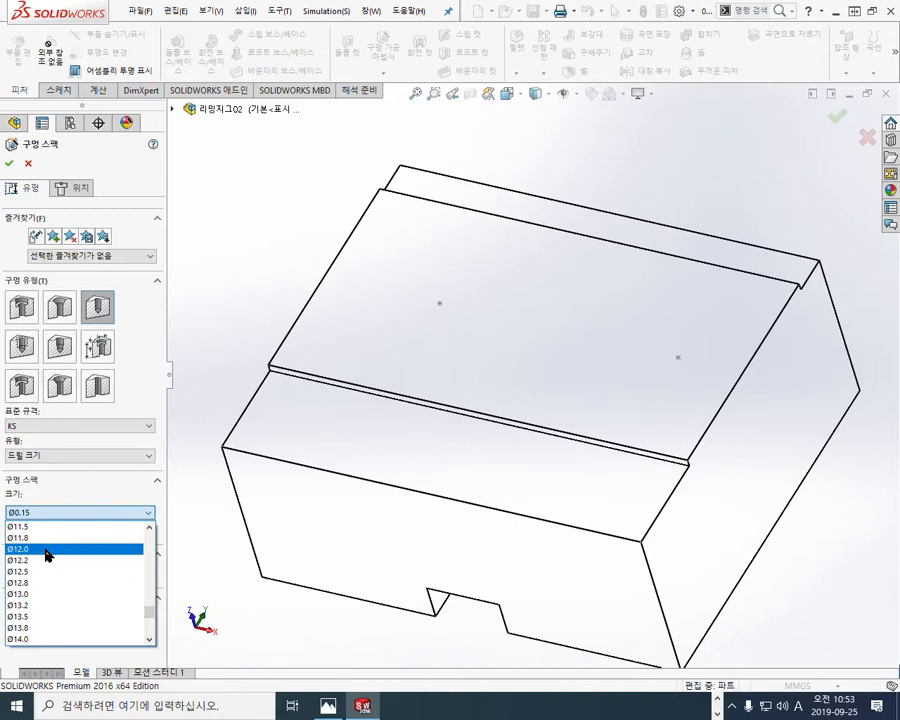
pyautogui.click(46, 549)
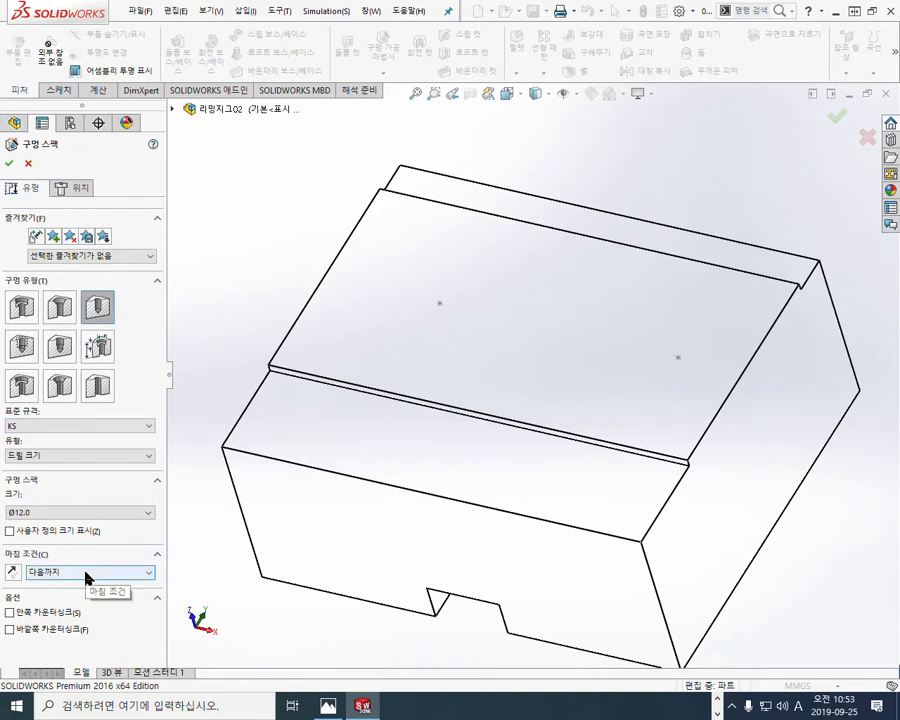
# Step: Circle the plain hole type in red, write 드릴 beside the type, mark the size and end condition, and clear the marks
pyautogui.press('F12')
pyautogui.moveTo(127, 324)
pyautogui.mouseDown()
pyautogui.moveTo(80, 288)
pyautogui.moveTo(115, 337)
pyautogui.mouseUp()
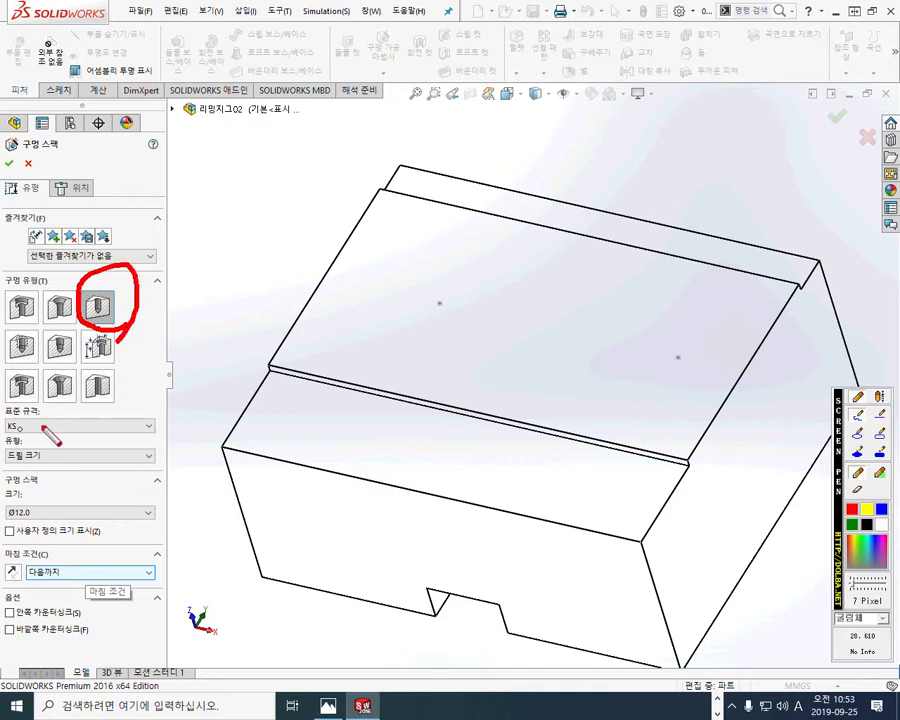
pyautogui.moveTo(72, 446)
pyautogui.mouseDown()
pyautogui.moveTo(60, 464)
pyautogui.moveTo(66, 478)
pyautogui.moveTo(55, 477)
pyautogui.moveTo(106, 462)
pyautogui.moveTo(111, 471)
pyautogui.moveTo(123, 463)
pyautogui.moveTo(138, 480)
pyautogui.mouseUp()
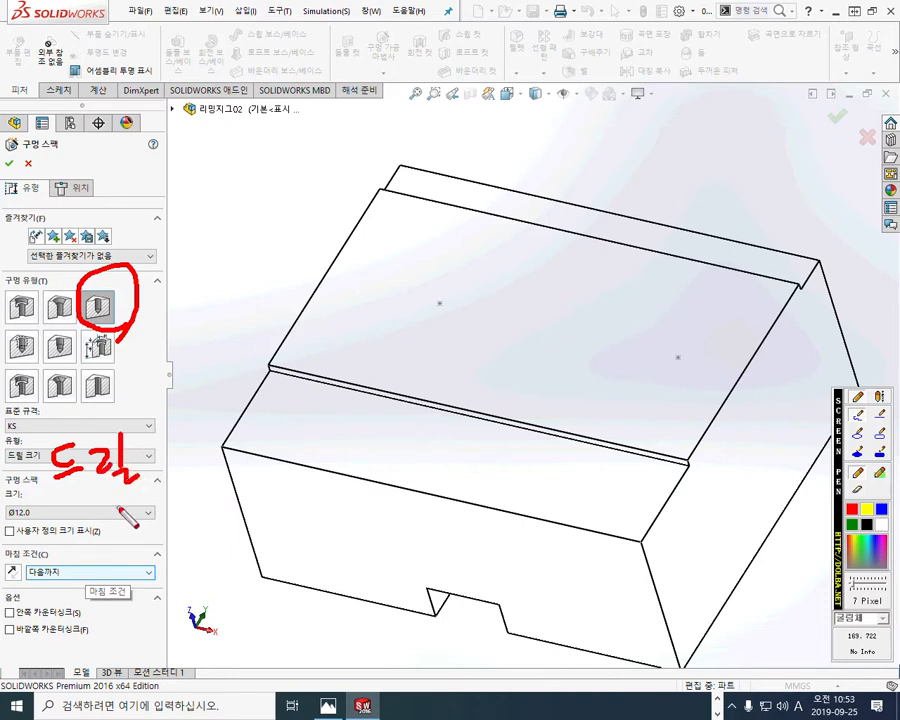
pyautogui.moveTo(63, 493)
pyautogui.mouseDown()
pyautogui.moveTo(57, 508)
pyautogui.moveTo(106, 515)
pyautogui.moveTo(118, 588)
pyautogui.mouseUp()
pyautogui.moveTo(119, 572)
pyautogui.mouseDown()
pyautogui.moveTo(140, 565)
pyautogui.moveTo(141, 549)
pyautogui.moveTo(156, 569)
pyautogui.mouseUp()
pyautogui.moveTo(137, 575)
pyautogui.mouseDown()
pyautogui.moveTo(137, 592)
pyautogui.moveTo(146, 582)
pyautogui.moveTo(86, 568)
pyautogui.moveTo(134, 585)
pyautogui.mouseUp()
pyautogui.press('Escape')
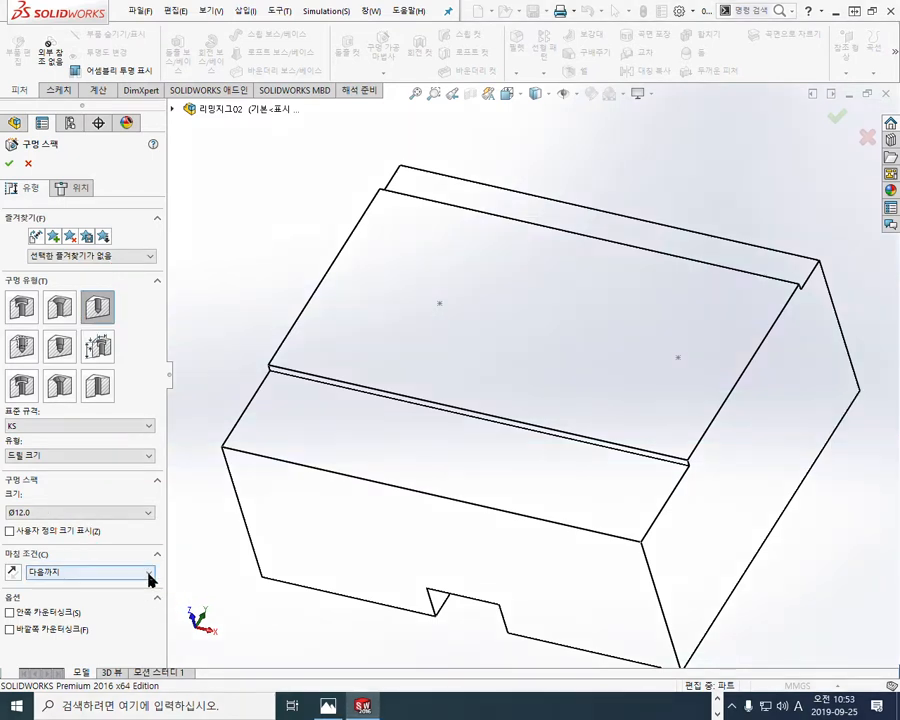
# Step: Set the hole's end condition to blind (블라인드 형태) with a depth of 16 mm
pyautogui.click(148, 575)
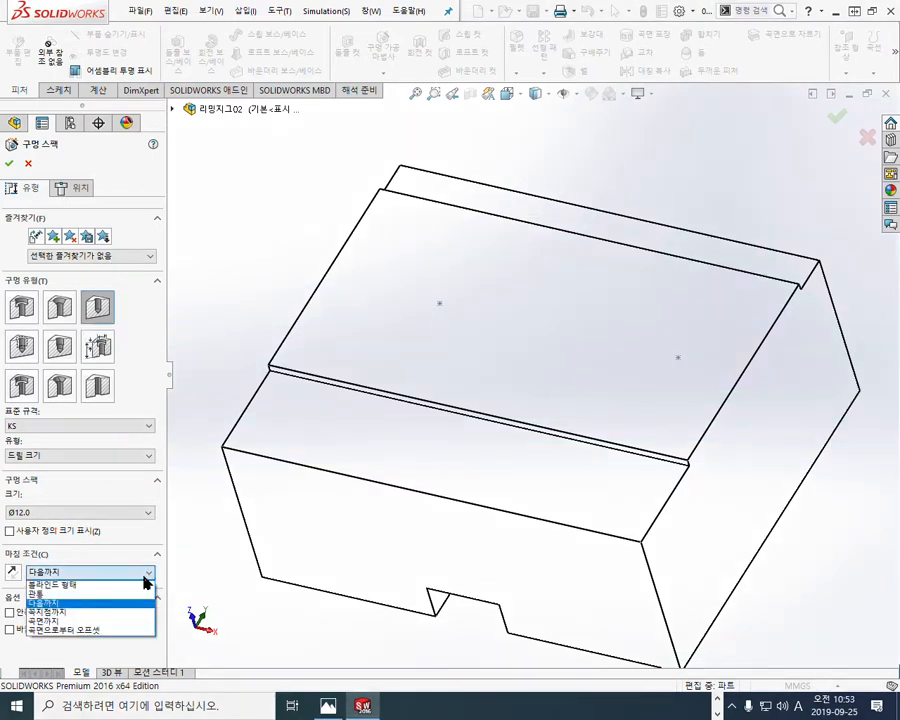
pyautogui.click(108, 586)
pyautogui.doubleClick(72, 597)
pyautogui.write('16')
pyautogui.press('Return')
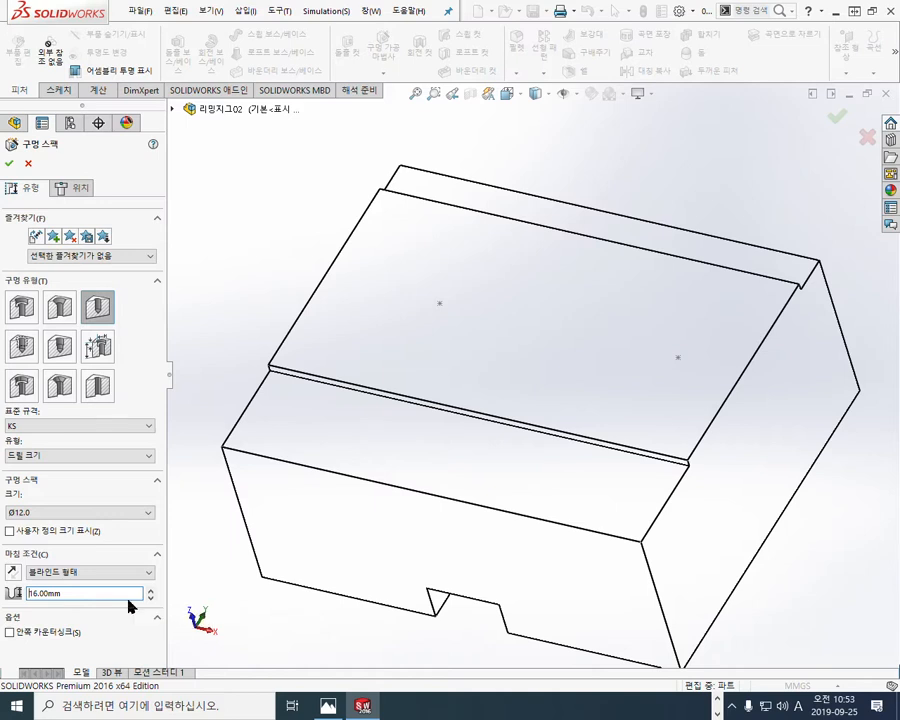
# Step: Switch the hole to positioning, scribble in red on the raised top face, cross out its left sketch point, and clear the marks
pyautogui.click(80, 190)
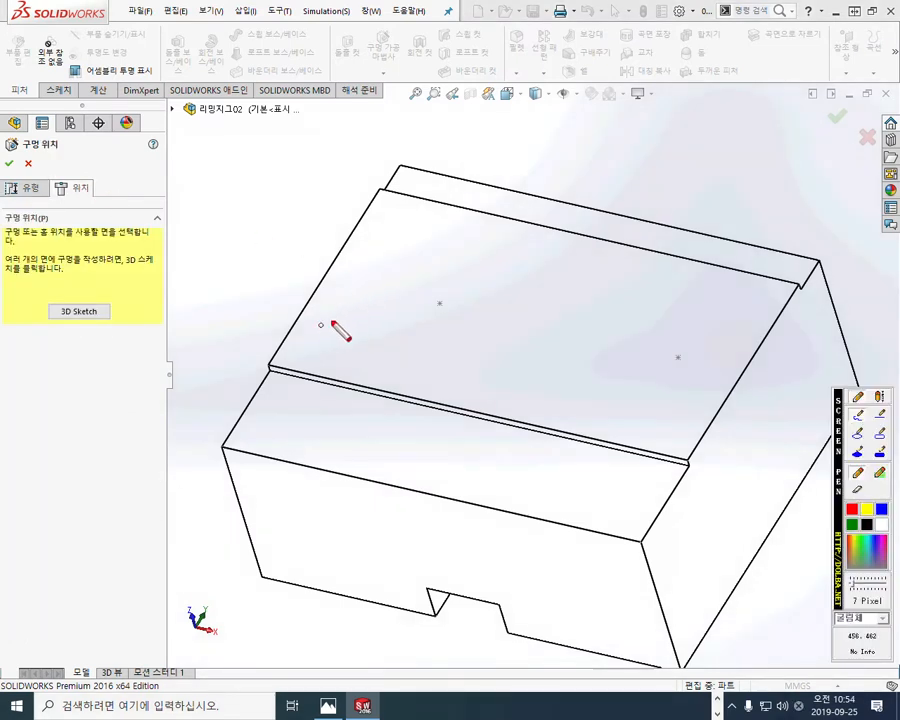
pyautogui.moveTo(478, 378); pyautogui.dragTo(524, 376)
pyautogui.moveTo(562, 343); pyautogui.dragTo(605, 390)
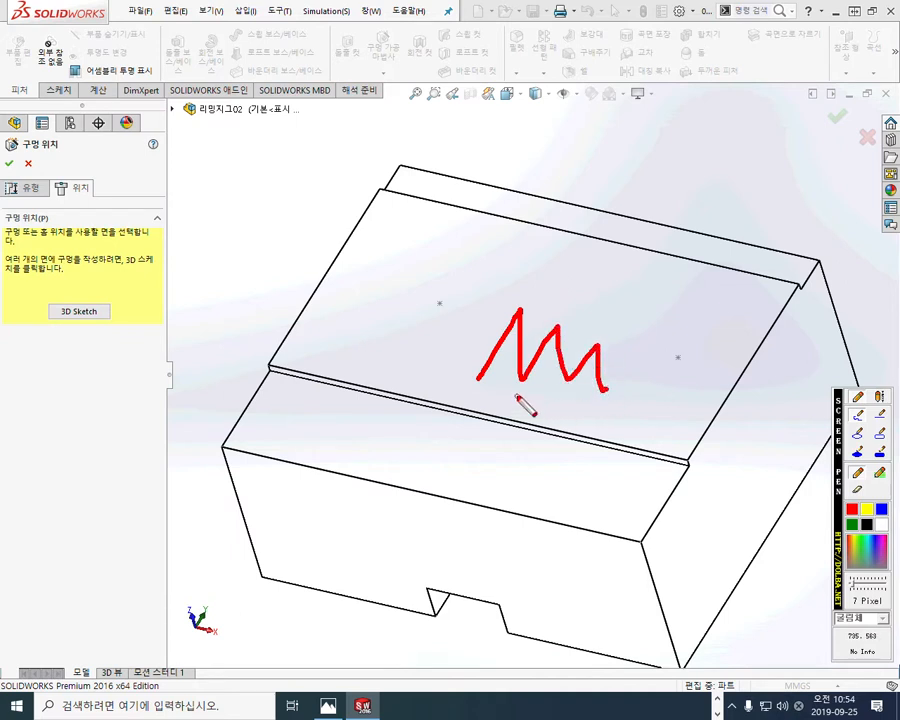
pyautogui.moveTo(450, 278); pyautogui.dragTo(413, 326)
pyautogui.moveTo(424, 270); pyautogui.dragTo(452, 328)
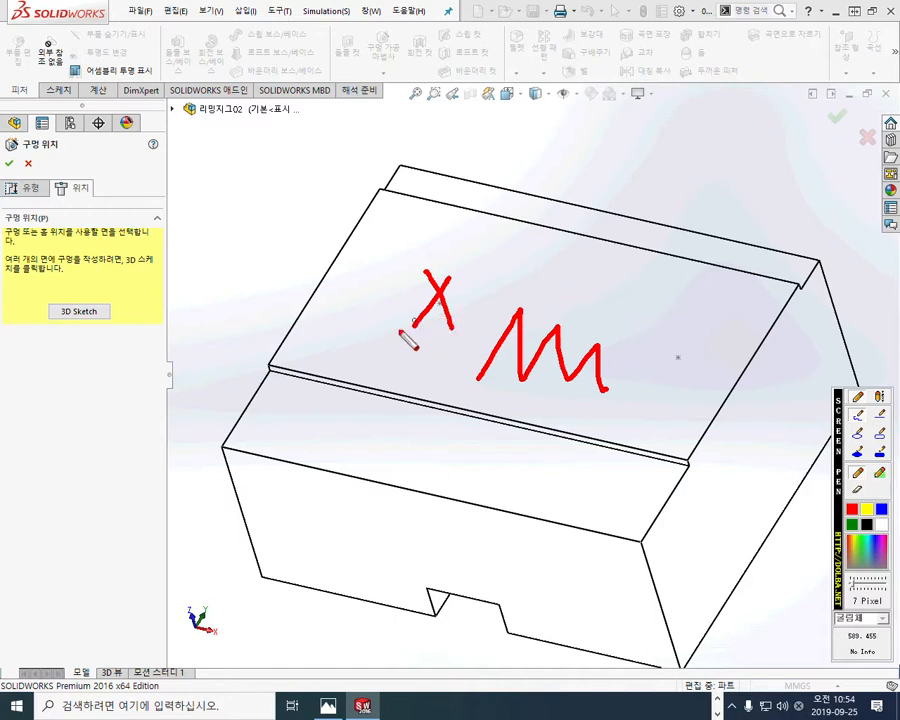
pyautogui.press('Escape')
# Step: Place the Ø12.0 drill hole on the raised top face at the left sketch point and finish the hole
pyautogui.click(357, 321)
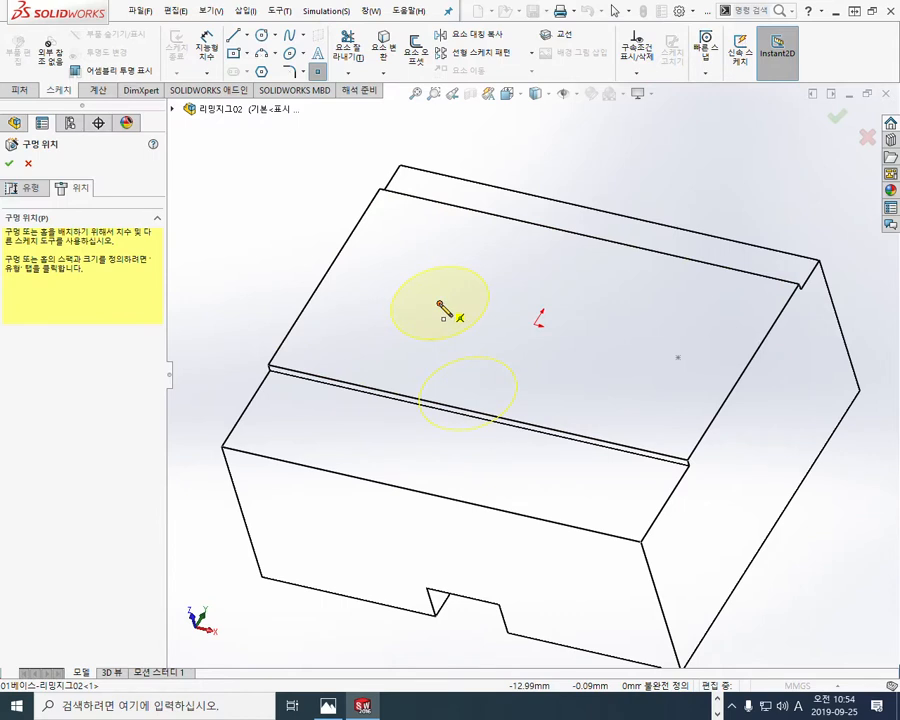
pyautogui.click(439, 303)
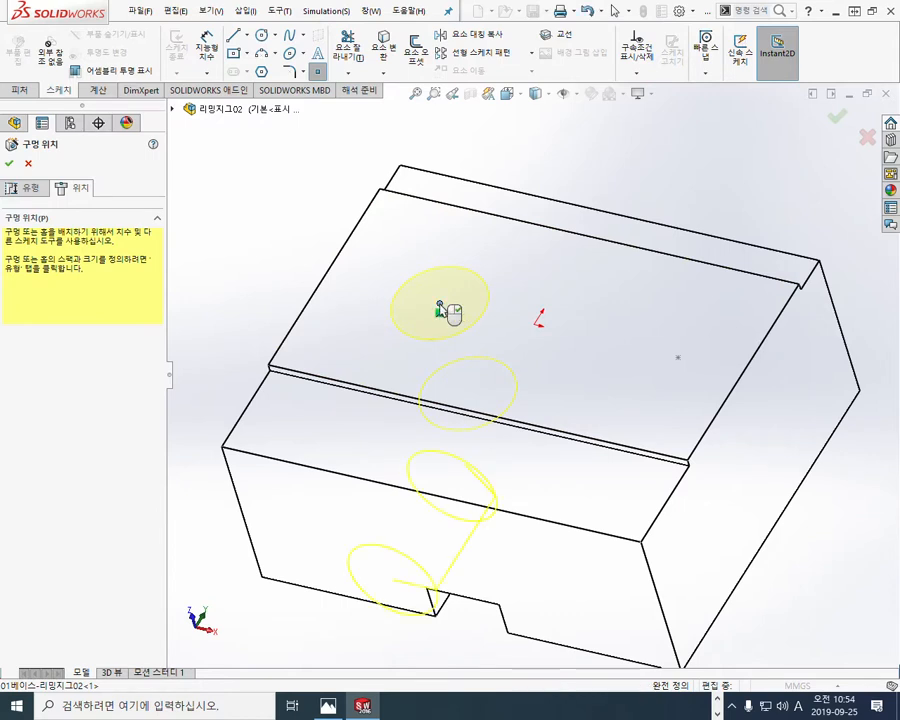
pyautogui.click(9, 163)
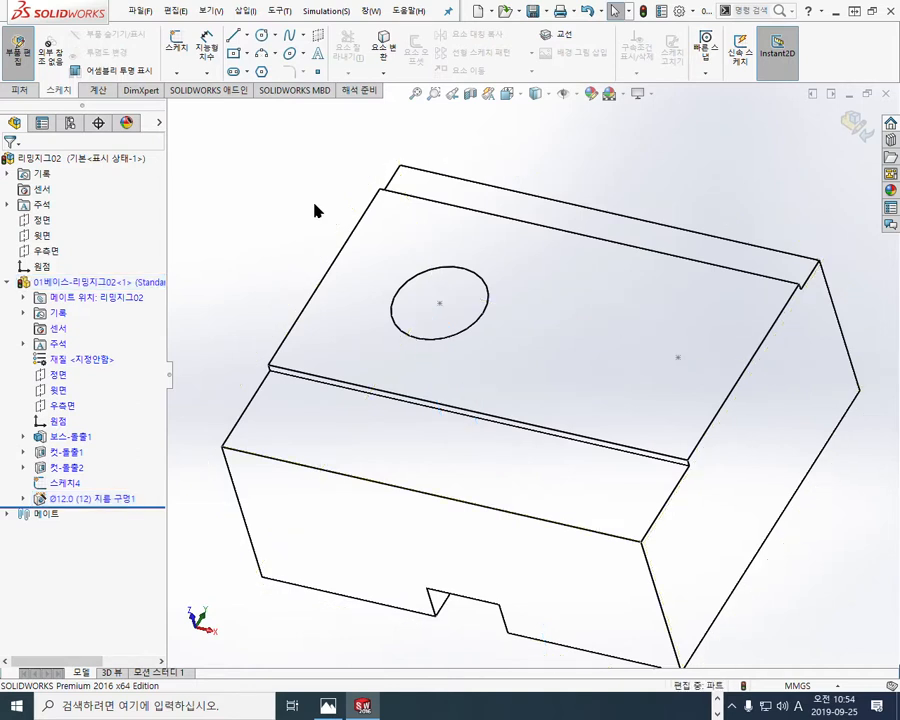
# Step: Start another Hole Wizard hole and review the available hole types, keeping drill size (드릴 크기)
pyautogui.click(22, 89)
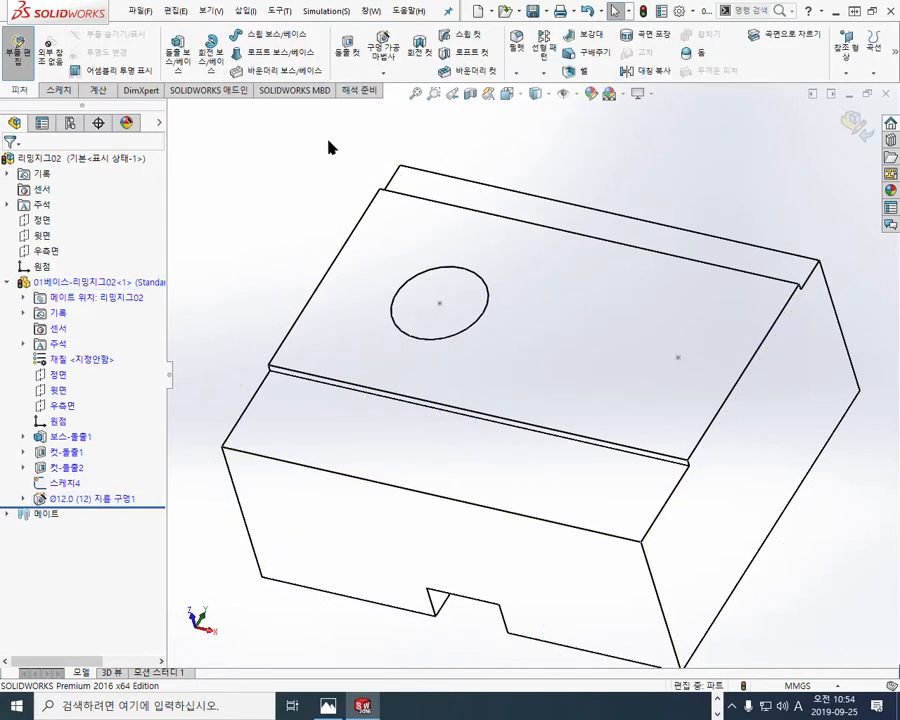
pyautogui.click(383, 48)
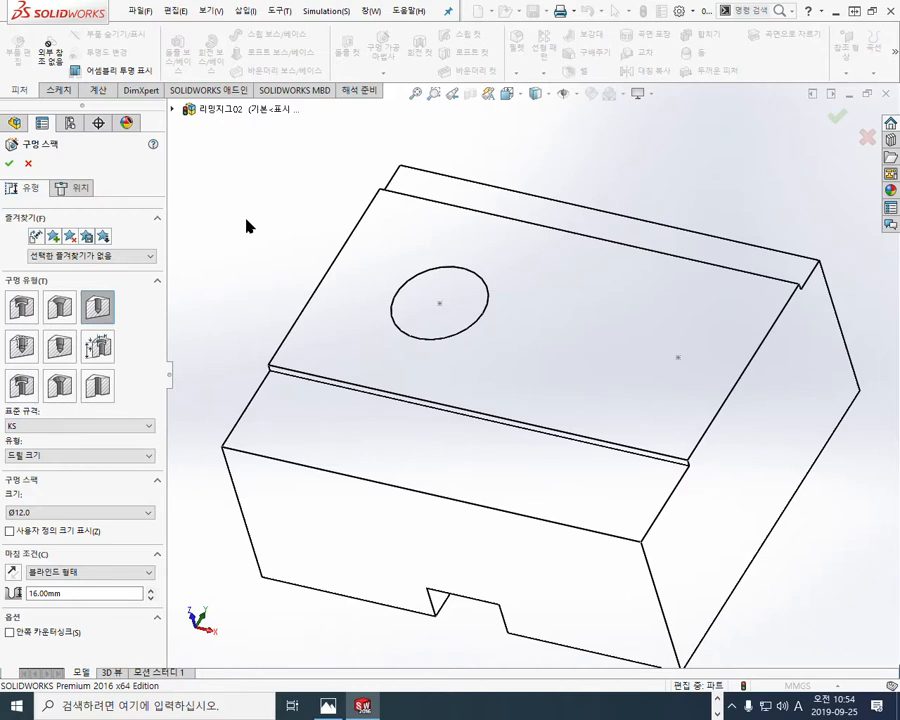
pyautogui.click(129, 456)
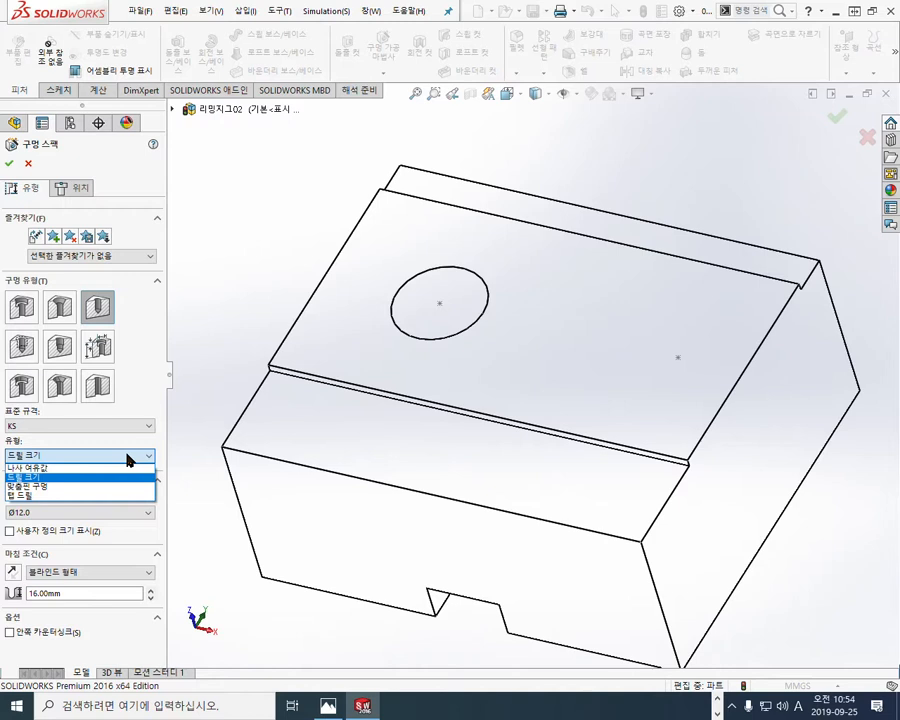
pyautogui.click(129, 459)
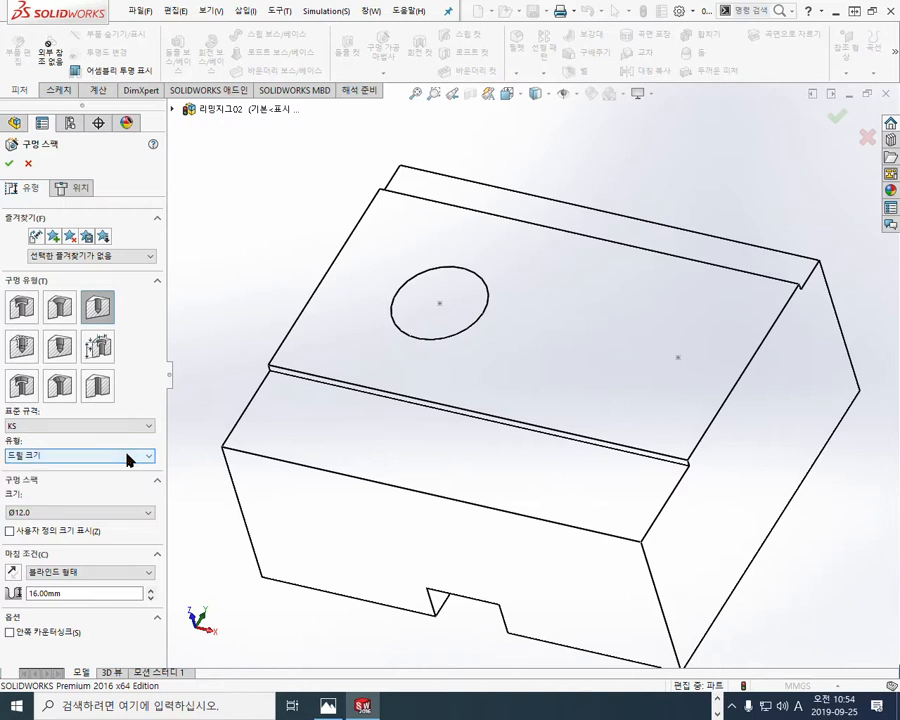
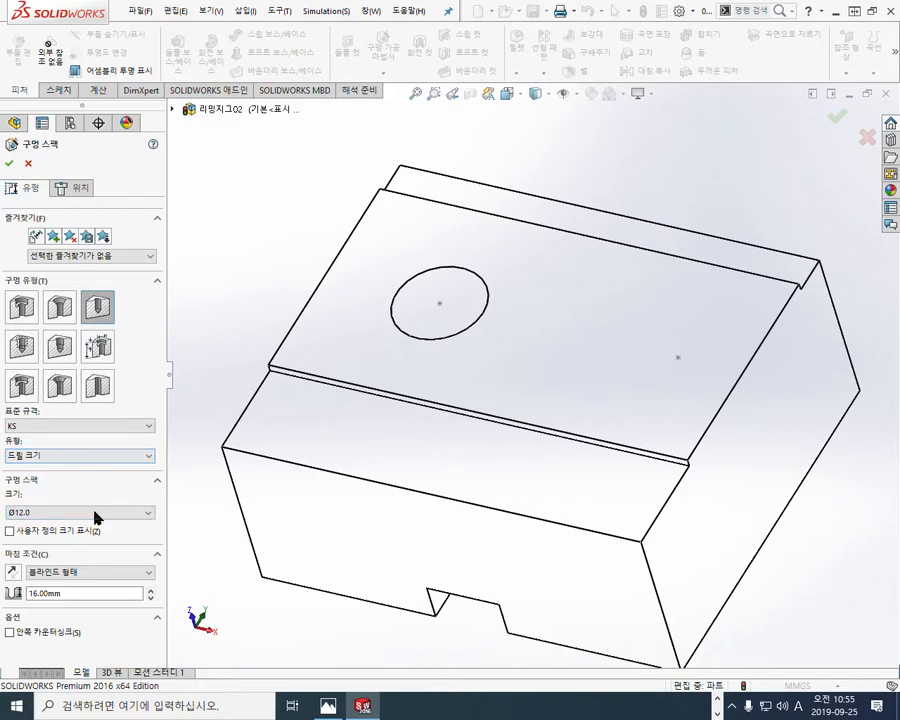
# Step: Set the drill hole's size to Ø9.0 and its end condition to up to next (다음까지)
pyautogui.click(117, 513)
pyautogui.scroll(4, 116, 524)
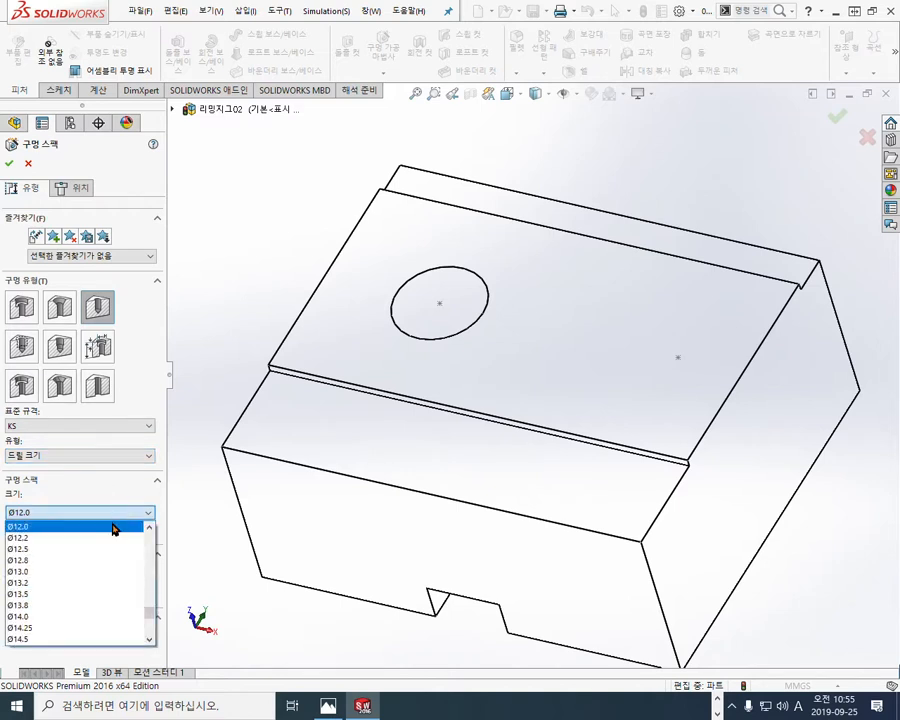
pyautogui.scroll(3, 80, 545)
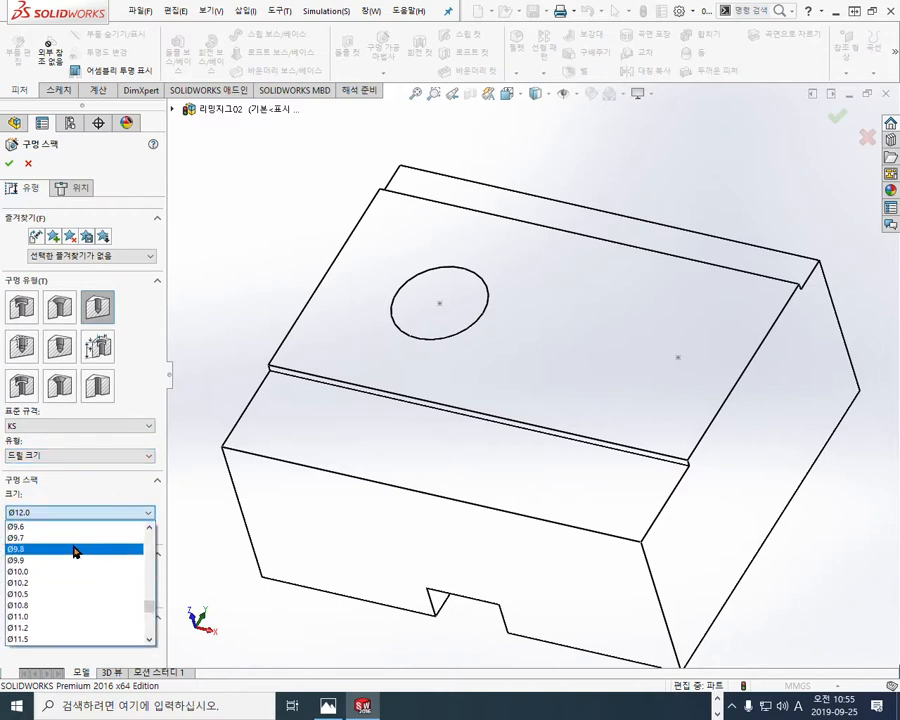
pyautogui.scroll(1, 80, 540)
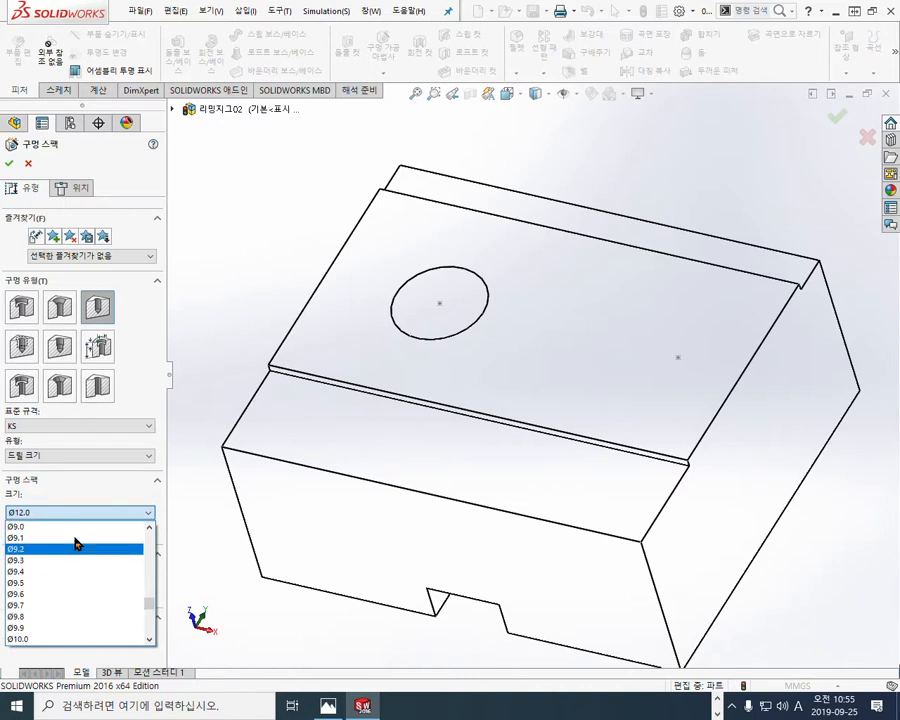
pyautogui.click(82, 527)
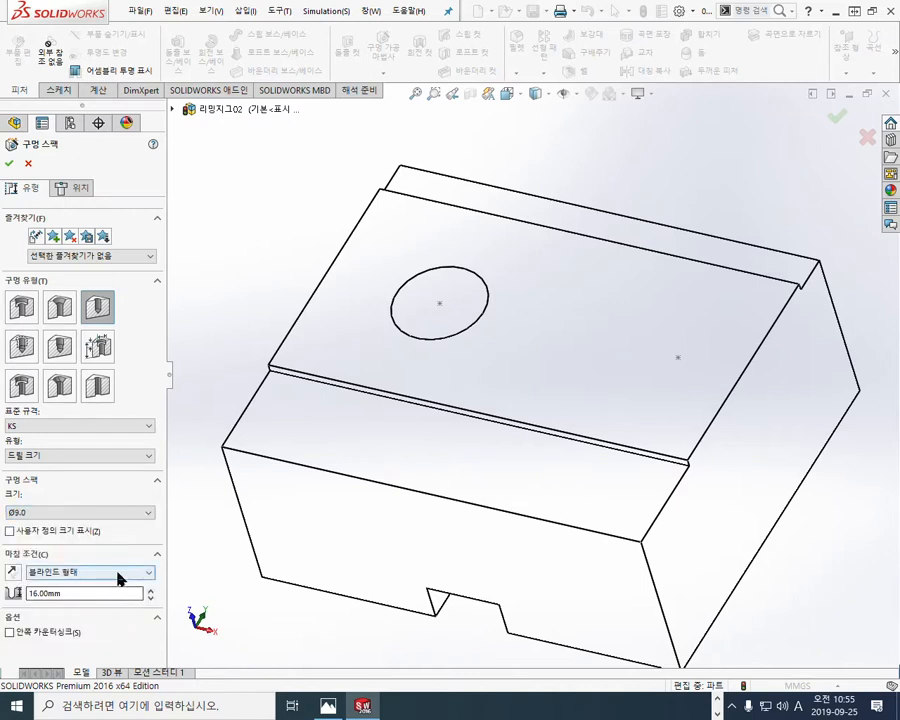
pyautogui.click(119, 573)
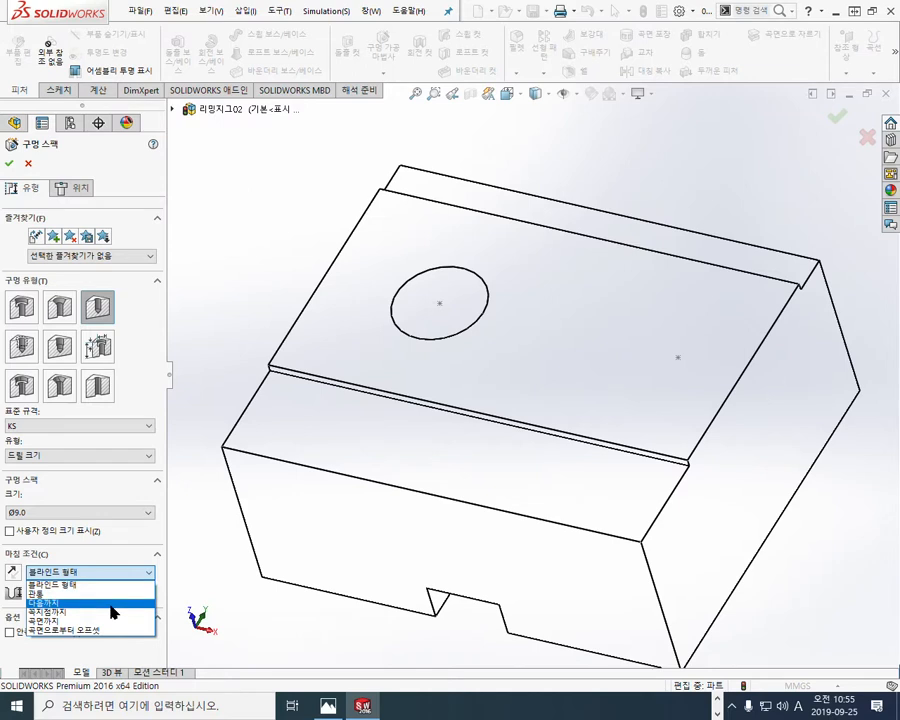
pyautogui.click(111, 604)
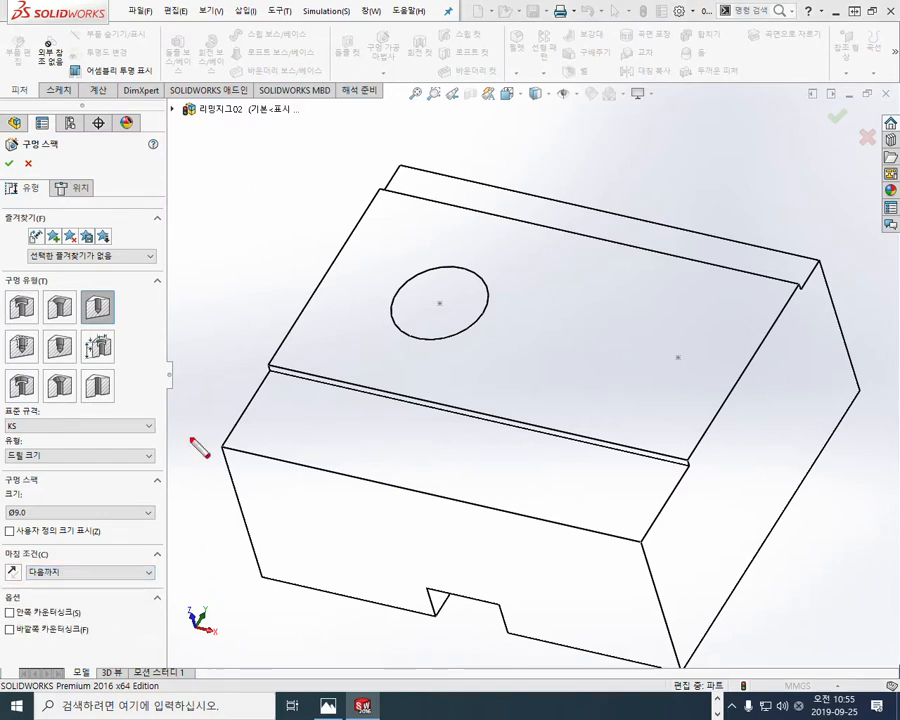
# Step: Circle the chosen hole type in red and write 드릴, 9 and 다음 over the type, size and end condition settings
pyautogui.moveTo(120, 326); pyautogui.dragTo(128, 312)
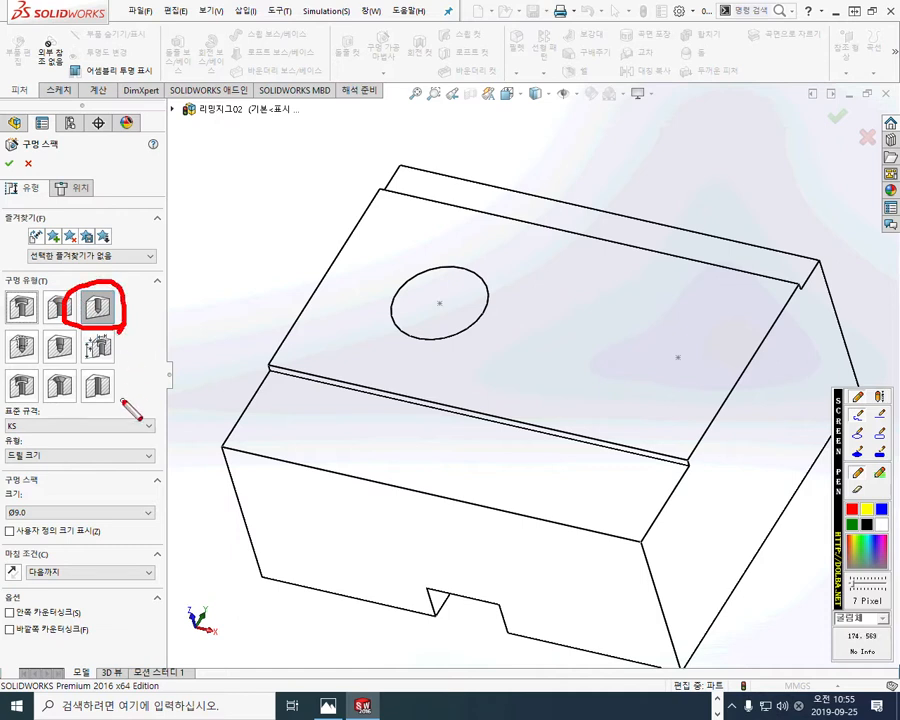
pyautogui.moveTo(68, 440)
pyautogui.mouseDown()
pyautogui.moveTo(64, 470)
pyautogui.moveTo(80, 470)
pyautogui.moveTo(90, 455)
pyautogui.moveTo(107, 461)
pyautogui.mouseUp()
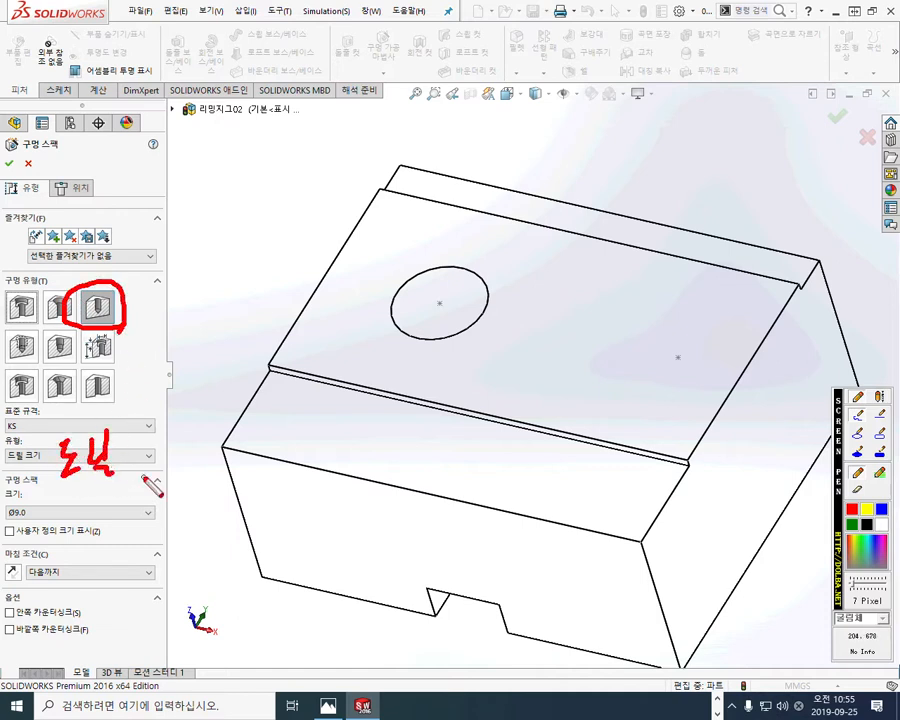
pyautogui.moveTo(86, 512)
pyautogui.mouseDown()
pyautogui.moveTo(80, 534)
pyautogui.moveTo(87, 505)
pyautogui.mouseUp()
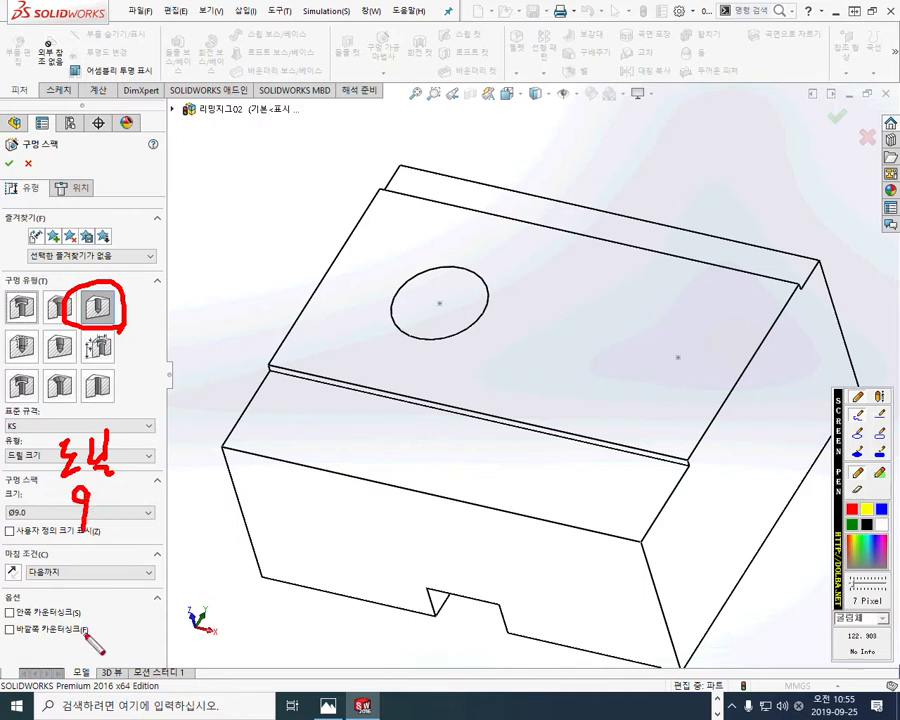
pyautogui.moveTo(97, 550)
pyautogui.mouseDown()
pyautogui.moveTo(100, 583)
pyautogui.moveTo(109, 586)
pyautogui.mouseUp()
pyautogui.moveTo(110, 566)
pyautogui.mouseDown()
pyautogui.moveTo(130, 551)
pyautogui.moveTo(145, 572)
pyautogui.mouseUp()
pyautogui.moveTo(123, 580)
pyautogui.mouseDown()
pyautogui.moveTo(125, 595)
pyautogui.moveTo(141, 594)
pyautogui.mouseUp()
# Step: Hatch the raised top face in red, cross its right sketch point with an arrow leading from it, and clear the marks
pyautogui.moveTo(582, 263); pyautogui.dragTo(530, 323)
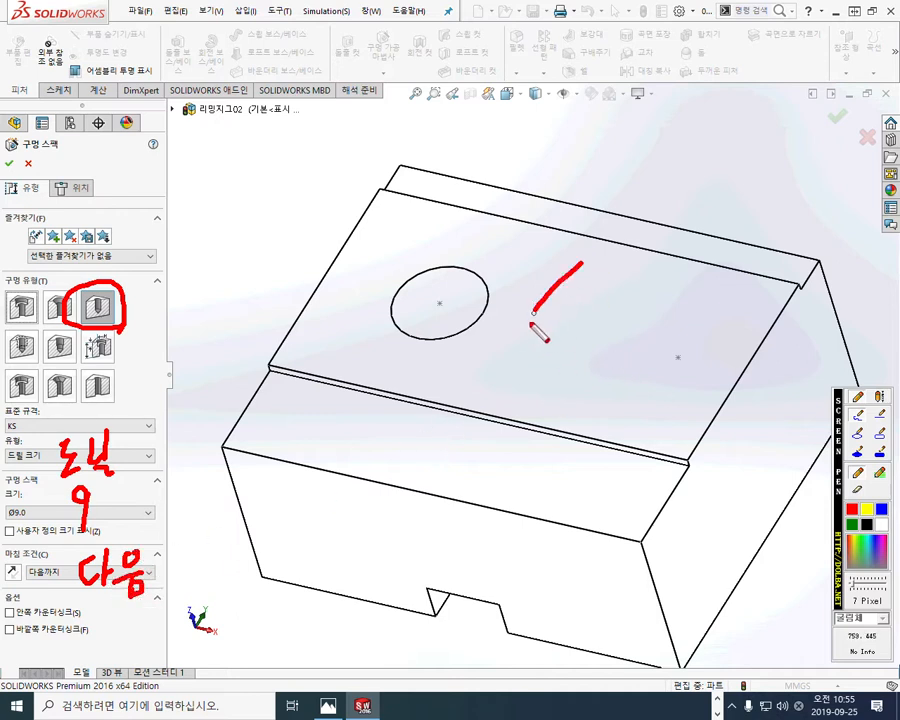
pyautogui.moveTo(603, 300); pyautogui.dragTo(522, 362)
pyautogui.moveTo(583, 343); pyautogui.dragTo(519, 382)
pyautogui.moveTo(587, 371); pyautogui.dragTo(538, 404)
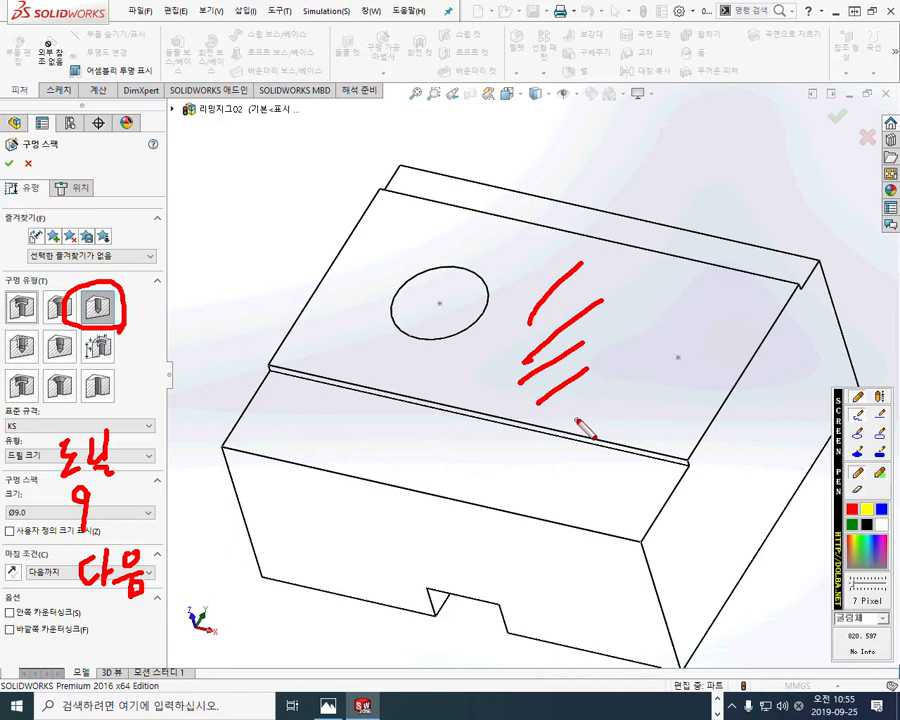
pyautogui.moveTo(690, 337)
pyautogui.mouseDown()
pyautogui.moveTo(658, 388)
pyautogui.moveTo(676, 364)
pyautogui.moveTo(690, 385)
pyautogui.mouseUp()
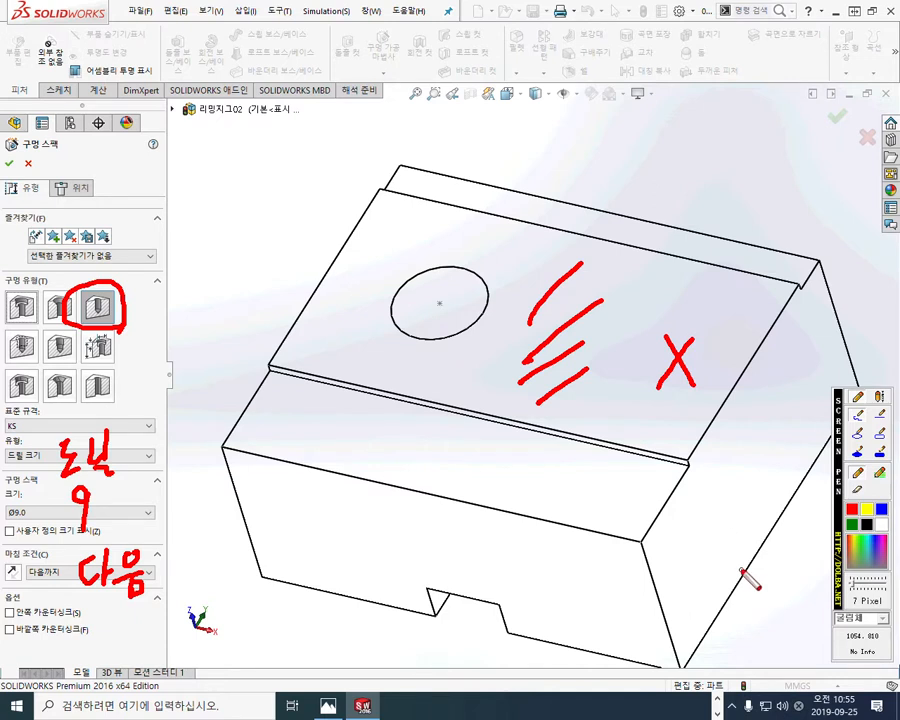
pyautogui.moveTo(688, 394)
pyautogui.mouseDown()
pyautogui.moveTo(709, 528)
pyautogui.moveTo(724, 480)
pyautogui.mouseUp()
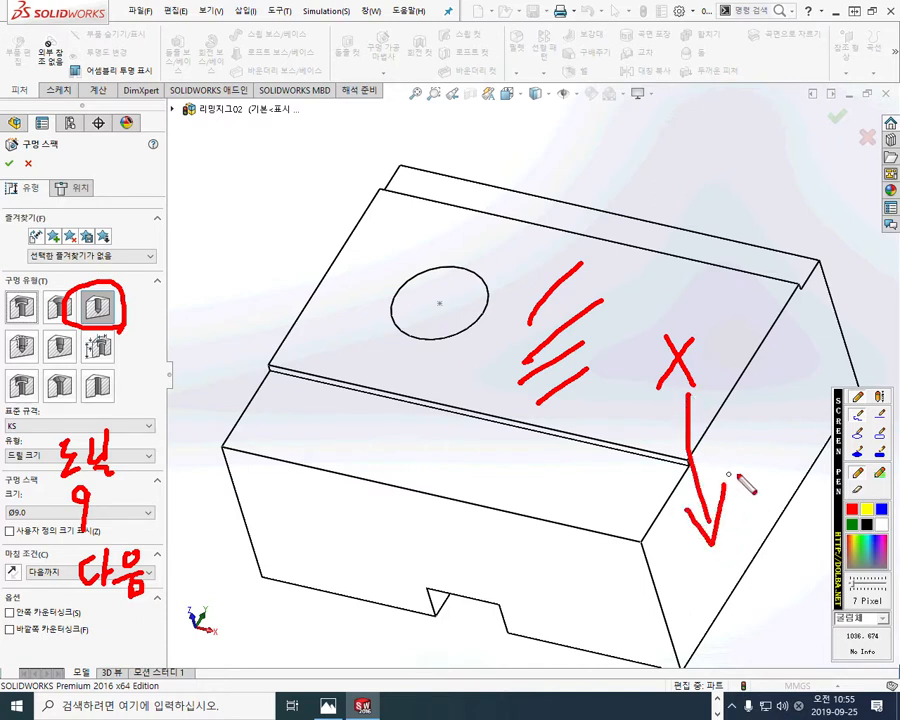
pyautogui.press('Escape')
# Step: Place the Ø9.0 drill hole on the raised top face at the right sketch point and finish the hole
pyautogui.click(73, 187)
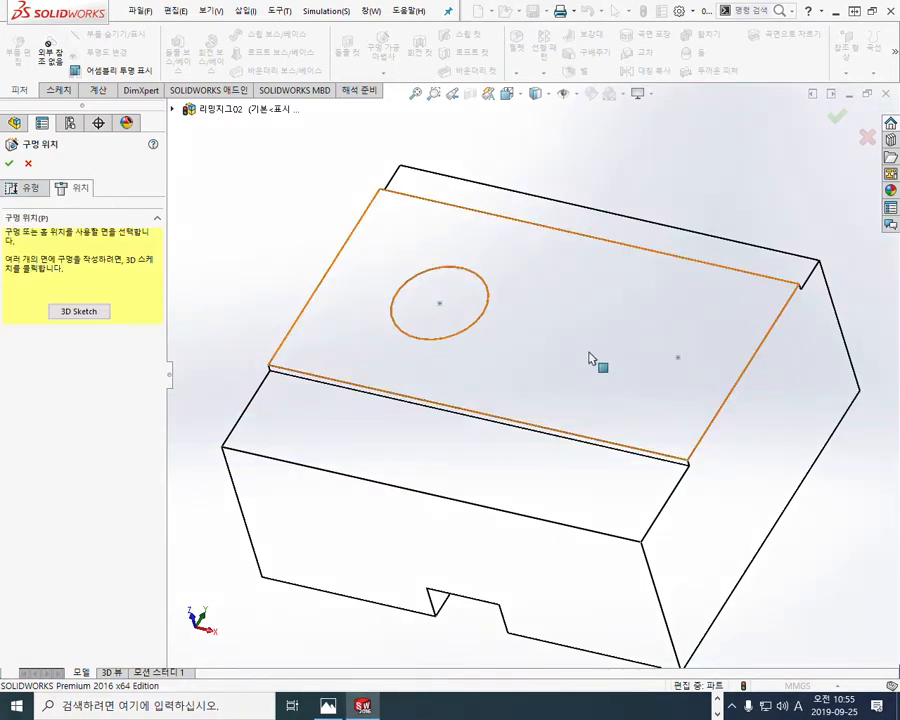
pyautogui.click(618, 374)
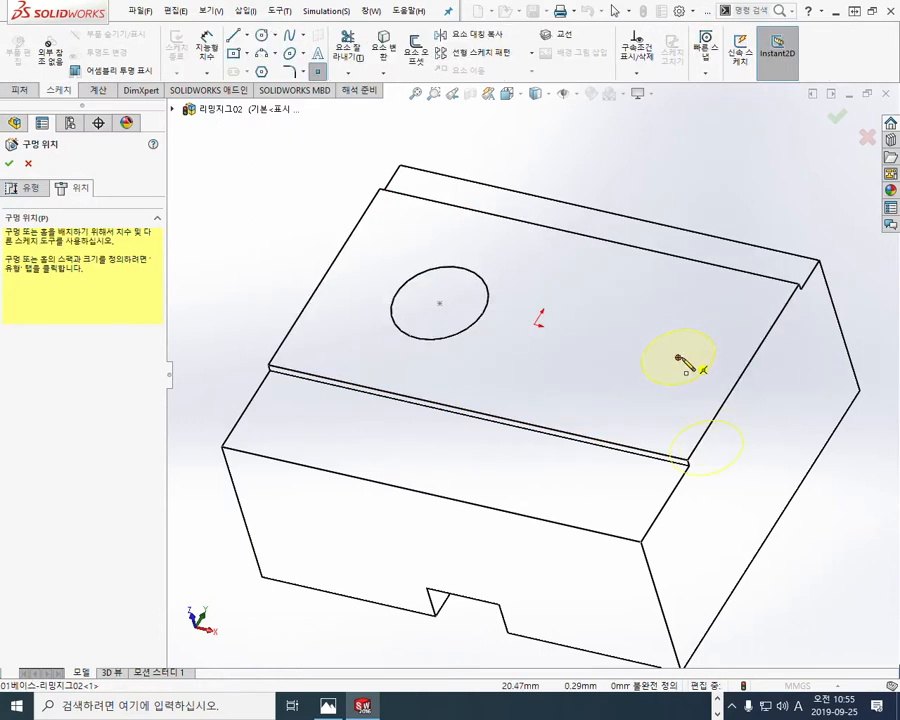
pyautogui.click(678, 358)
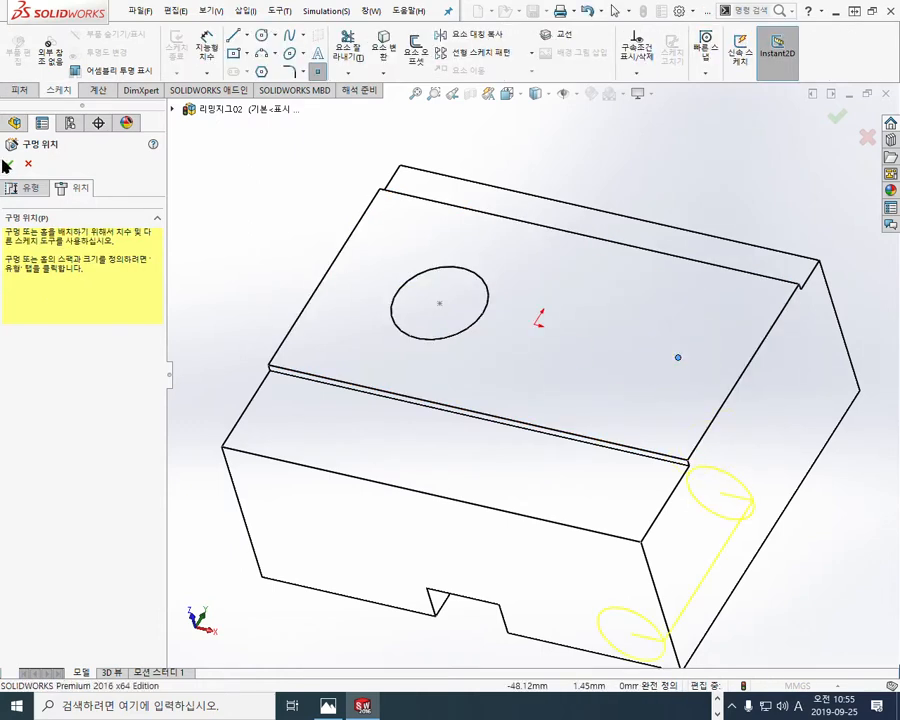
pyautogui.click(9, 164)
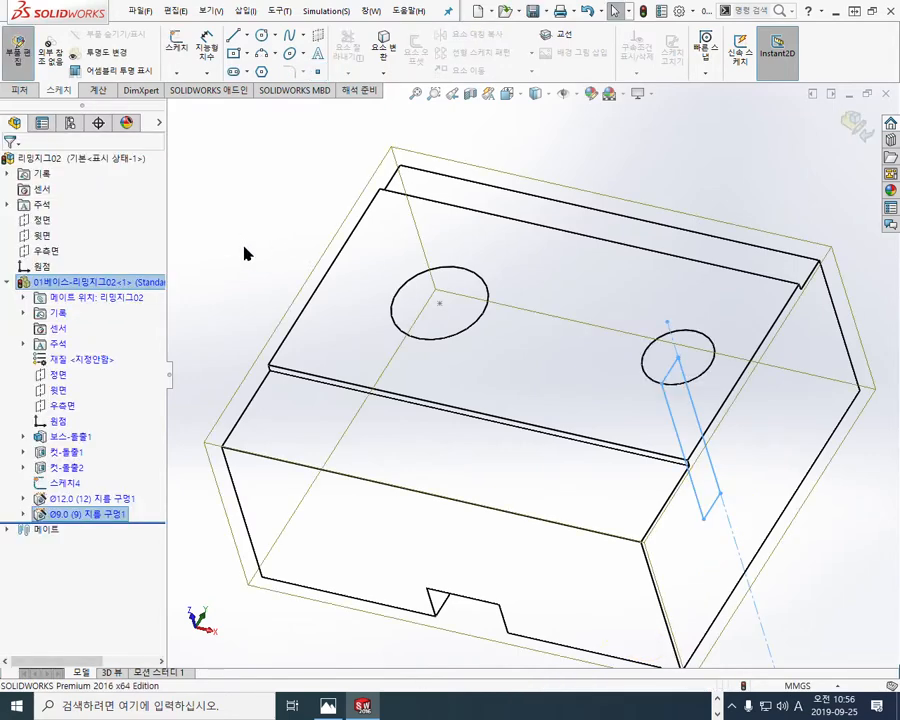
# Step: Display the base shaded with edges and turn it to look down into both drilled holes
pyautogui.click(536, 93)
pyautogui.click(537, 114)
pyautogui.moveTo(671, 241); pyautogui.dragTo(675, 366, button='middle')
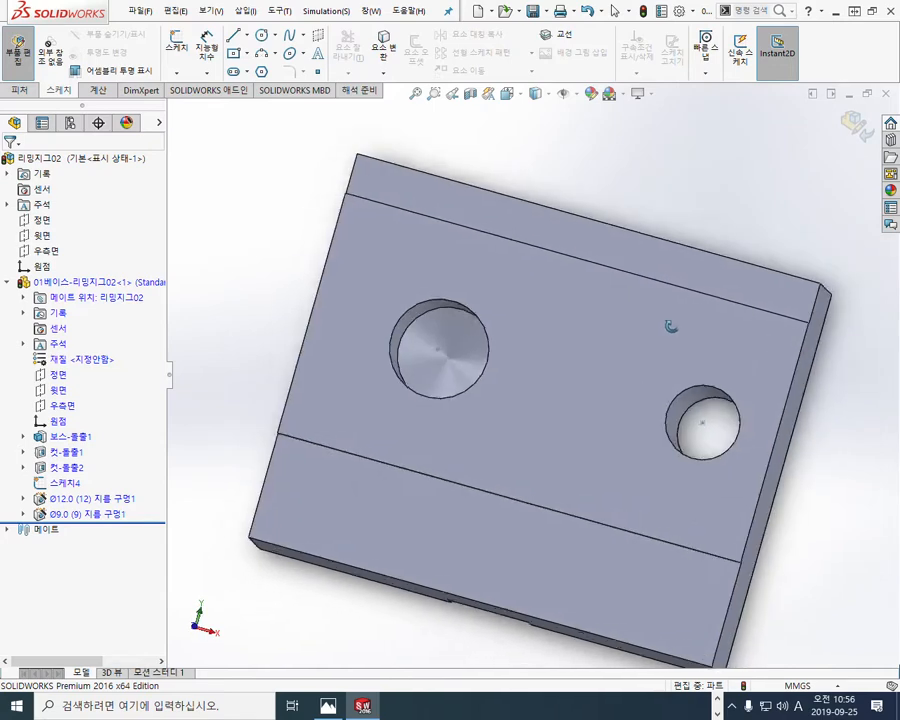
# Step: Circle both drilled holes in red, writing 게 and y beside the larger hole and x beside the smaller one
pyautogui.moveTo(727, 430)
pyautogui.mouseDown()
pyautogui.moveTo(715, 470)
pyautogui.moveTo(737, 440)
pyautogui.moveTo(719, 468)
pyautogui.mouseUp()
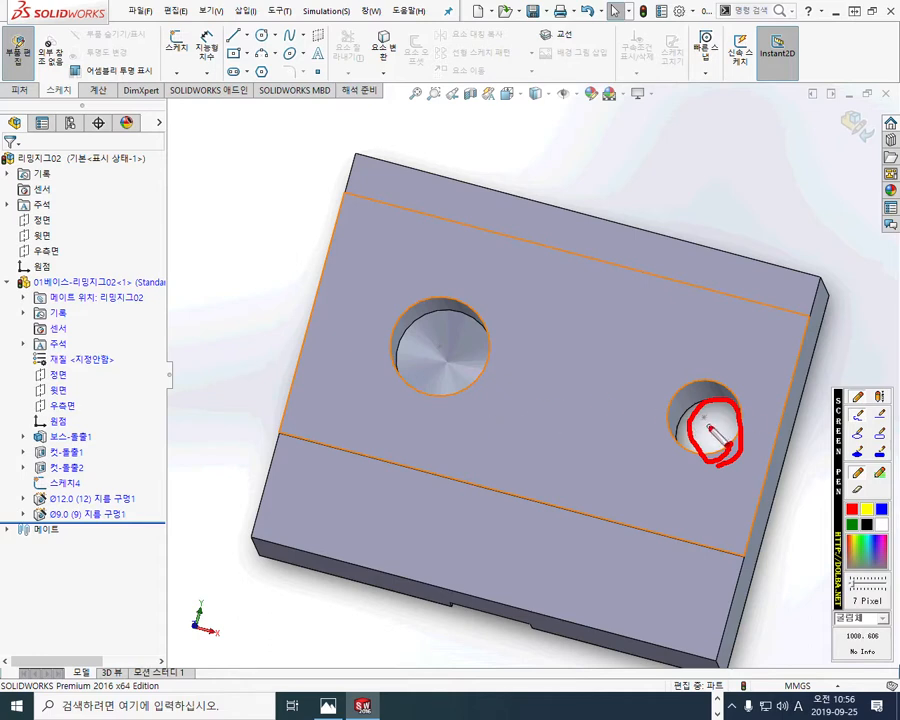
pyautogui.moveTo(464, 408)
pyautogui.mouseDown()
pyautogui.moveTo(418, 306)
pyautogui.moveTo(459, 413)
pyautogui.mouseUp()
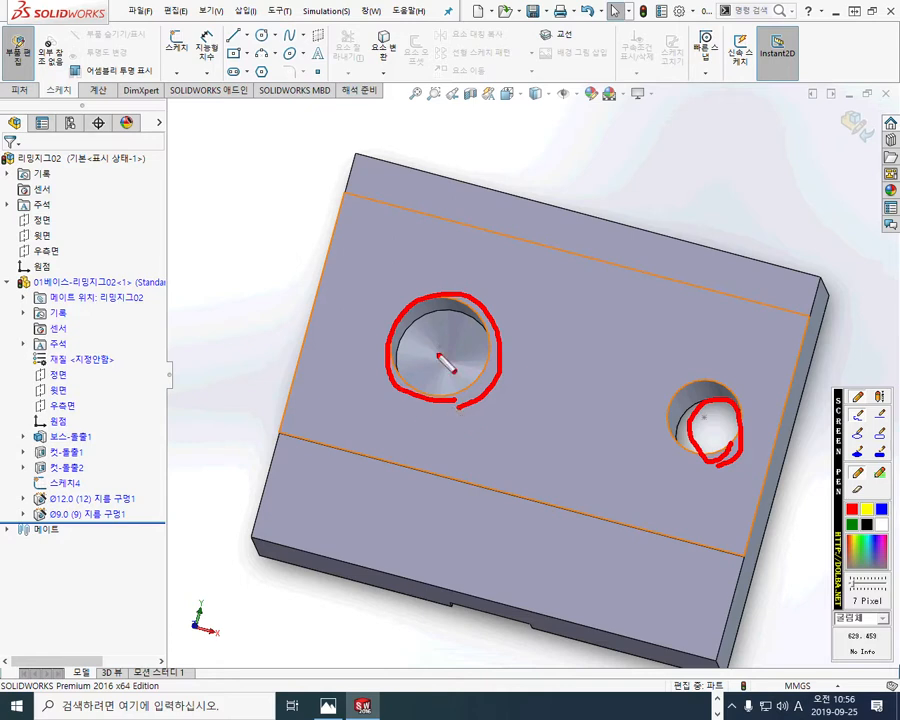
pyautogui.moveTo(400, 254)
pyautogui.mouseDown()
pyautogui.moveTo(408, 281)
pyautogui.moveTo(430, 278)
pyautogui.mouseUp()
pyautogui.moveTo(333, 214)
pyautogui.mouseDown()
pyautogui.moveTo(343, 238)
pyautogui.moveTo(361, 222)
pyautogui.moveTo(370, 238)
pyautogui.mouseUp()
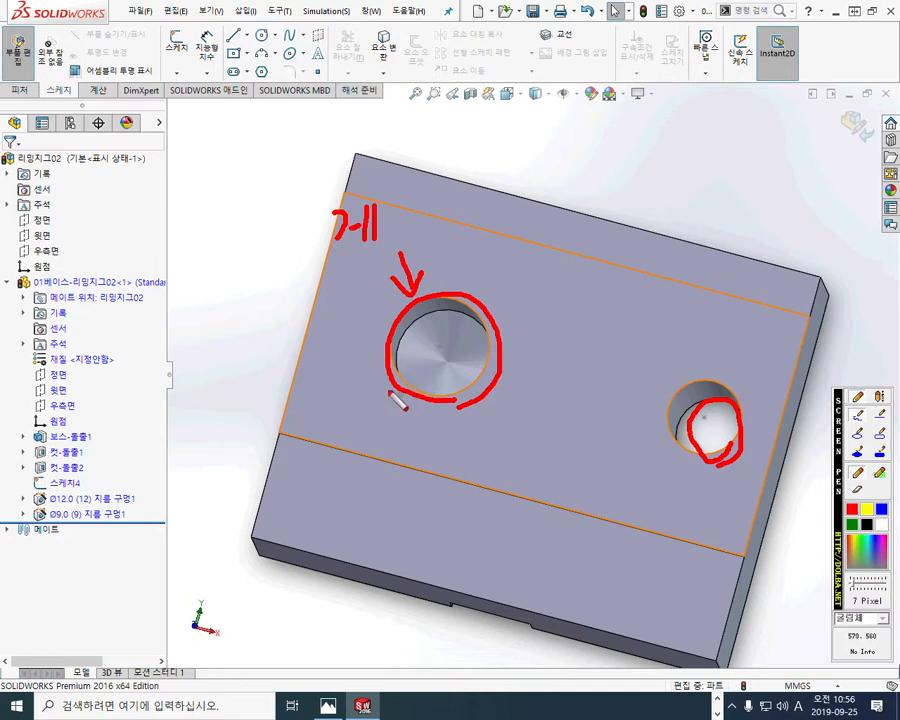
pyautogui.moveTo(362, 404)
pyautogui.mouseDown()
pyautogui.moveTo(371, 424)
pyautogui.moveTo(350, 457)
pyautogui.mouseUp()
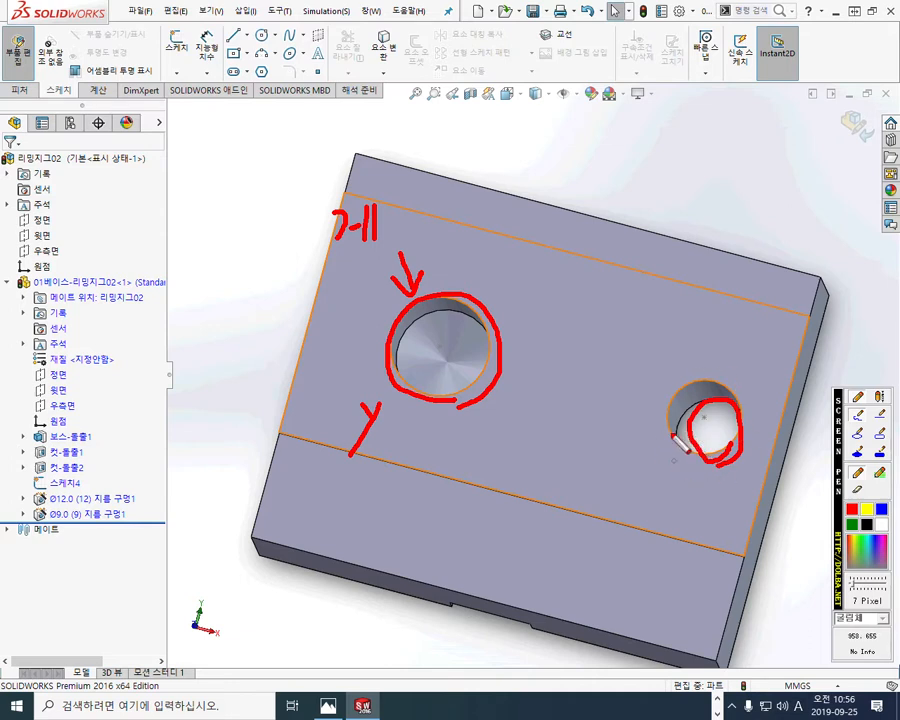
pyautogui.moveTo(688, 486)
pyautogui.mouseDown()
pyautogui.moveTo(711, 519)
pyautogui.moveTo(689, 520)
pyautogui.mouseUp()
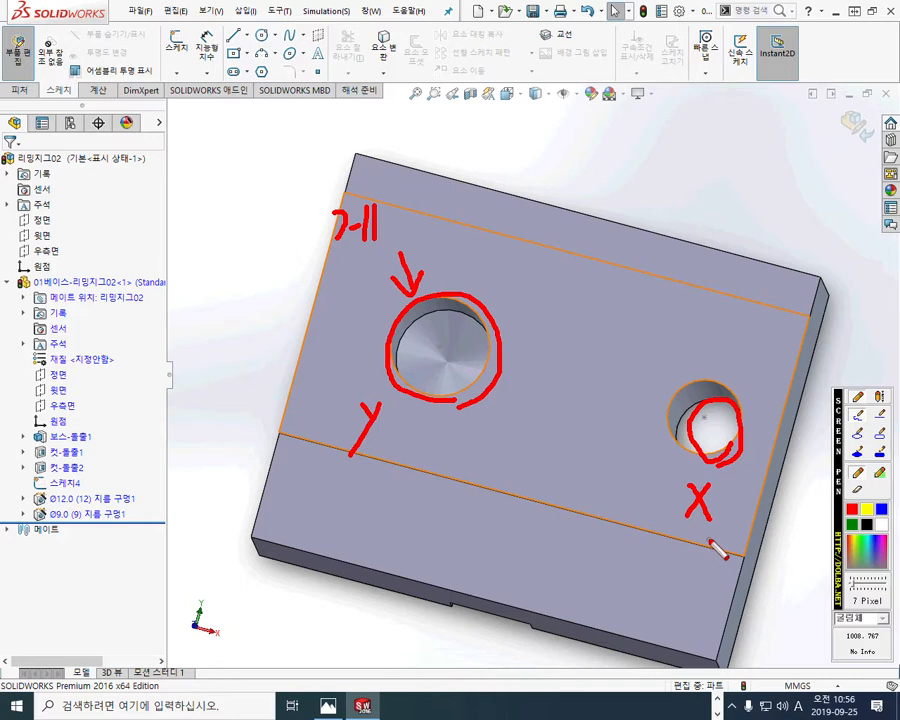
# Step: Trace the base's outer edges in red and scribble over the raised face and both lower ledges
pyautogui.moveTo(370, 138)
pyautogui.mouseDown()
pyautogui.moveTo(251, 540)
pyautogui.moveTo(815, 663)
pyautogui.moveTo(550, 210)
pyautogui.moveTo(884, 280)
pyautogui.mouseUp()
pyautogui.moveTo(827, 318); pyautogui.dragTo(770, 650)
pyautogui.moveTo(371, 490); pyautogui.dragTo(603, 558)
pyautogui.moveTo(466, 212)
pyautogui.mouseDown()
pyautogui.moveTo(547, 233)
pyautogui.moveTo(645, 234)
pyautogui.mouseUp()
pyautogui.moveTo(513, 362)
pyautogui.mouseDown()
pyautogui.moveTo(557, 354)
pyautogui.moveTo(598, 425)
pyautogui.moveTo(632, 418)
pyautogui.mouseUp()
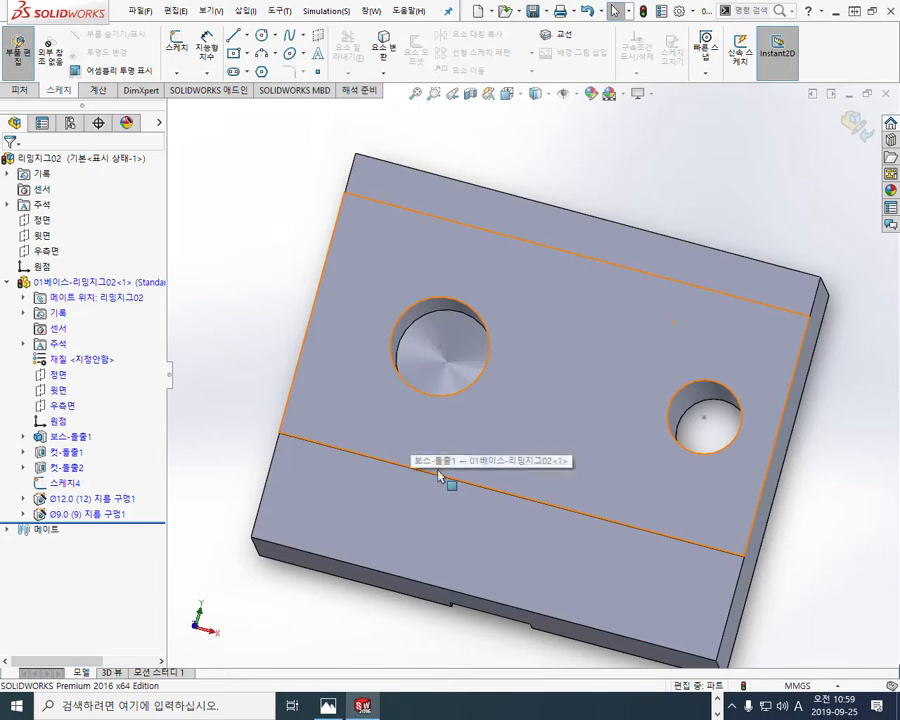
# Step: Hide the hole position sketch 스케치4 of the base part
pyautogui.moveTo(440, 475); pyautogui.dragTo(452, 405, button='middle')
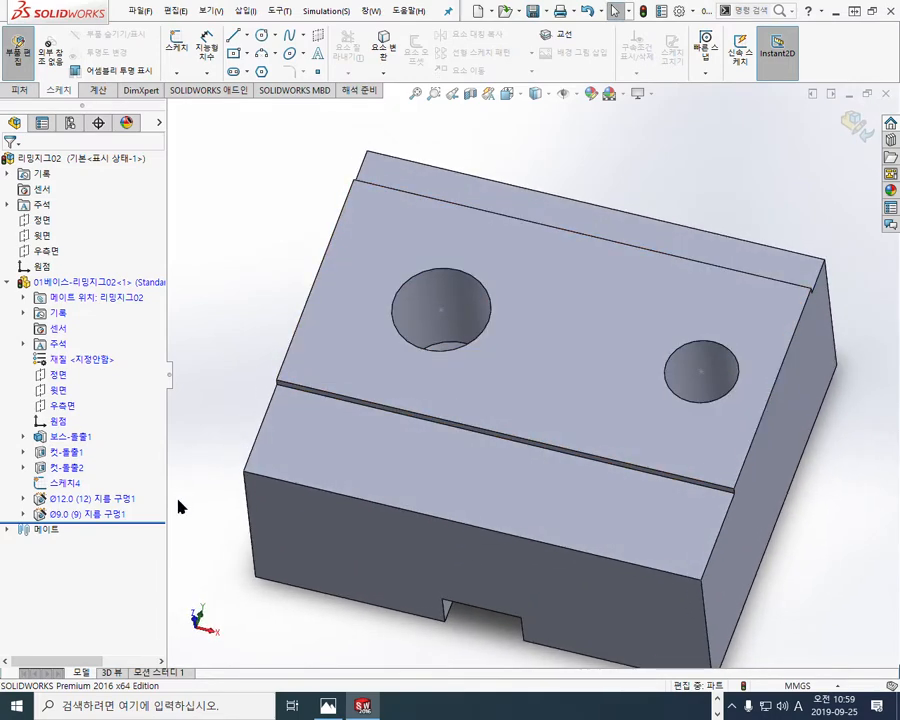
pyautogui.click(70, 484)
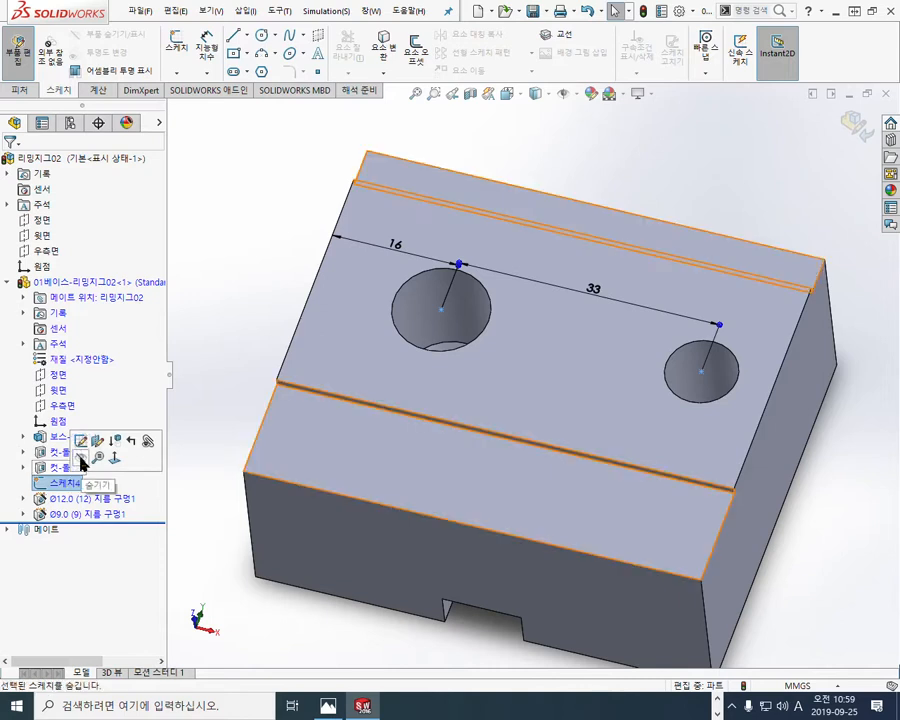
pyautogui.click(81, 459)
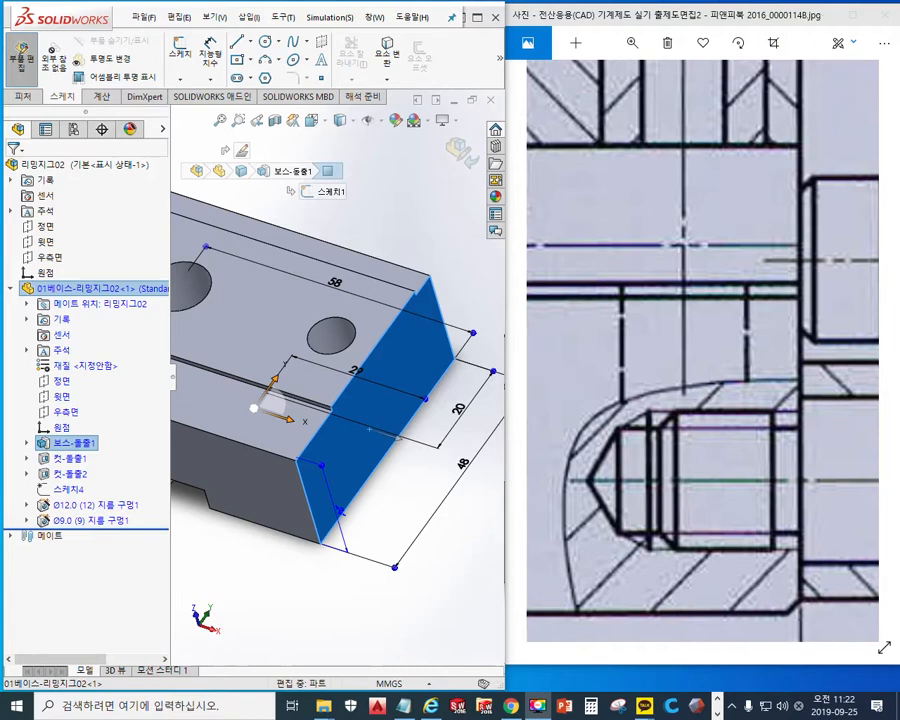
# Step: In the Photos app, maximize the drawing image and frame the section view of the base and fixing shaft (고정축)
pyautogui.moveTo(659, 481)
pyautogui.mouseDown()
pyautogui.moveTo(646, 350)
pyautogui.moveTo(657, 363)
pyautogui.moveTo(613, 416)
pyautogui.moveTo(648, 410)
pyautogui.mouseUp()
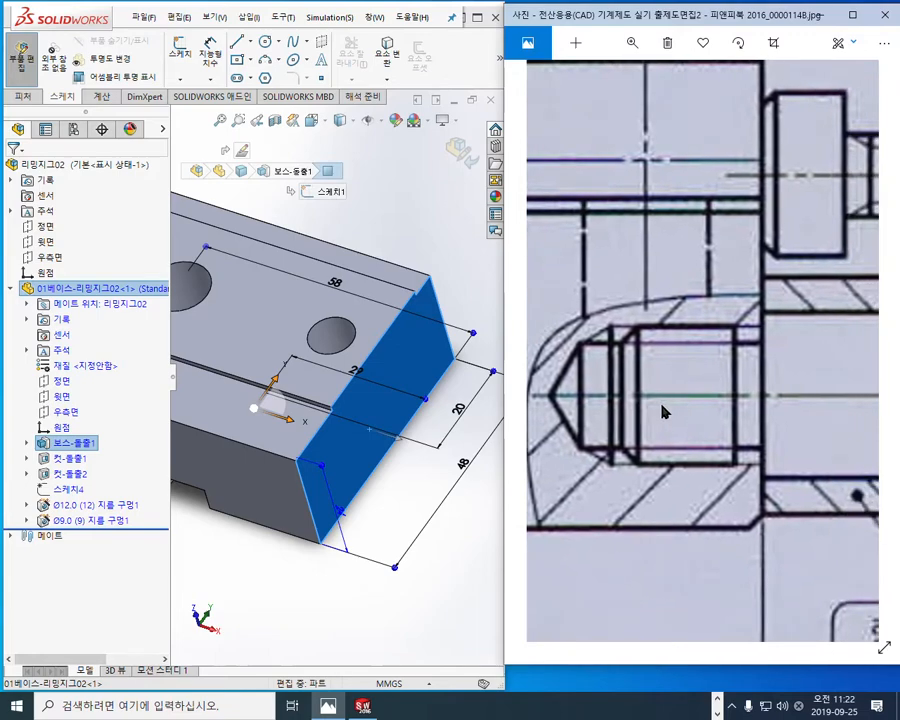
pyautogui.click(853, 16)
pyautogui.scroll(5, 293, 594)
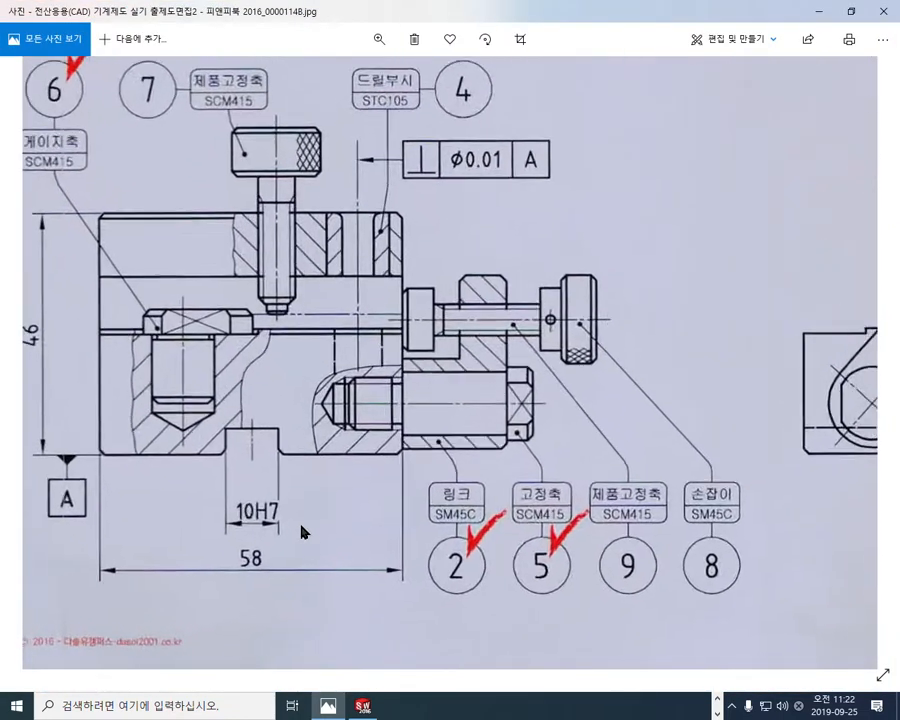
pyautogui.moveTo(370, 477); pyautogui.dragTo(446, 470)
# Step: Circle the 고정축 label in red, trace the shaft's outline in the section, write 가는 below its threaded end, and clear the marks
pyautogui.press('F9')
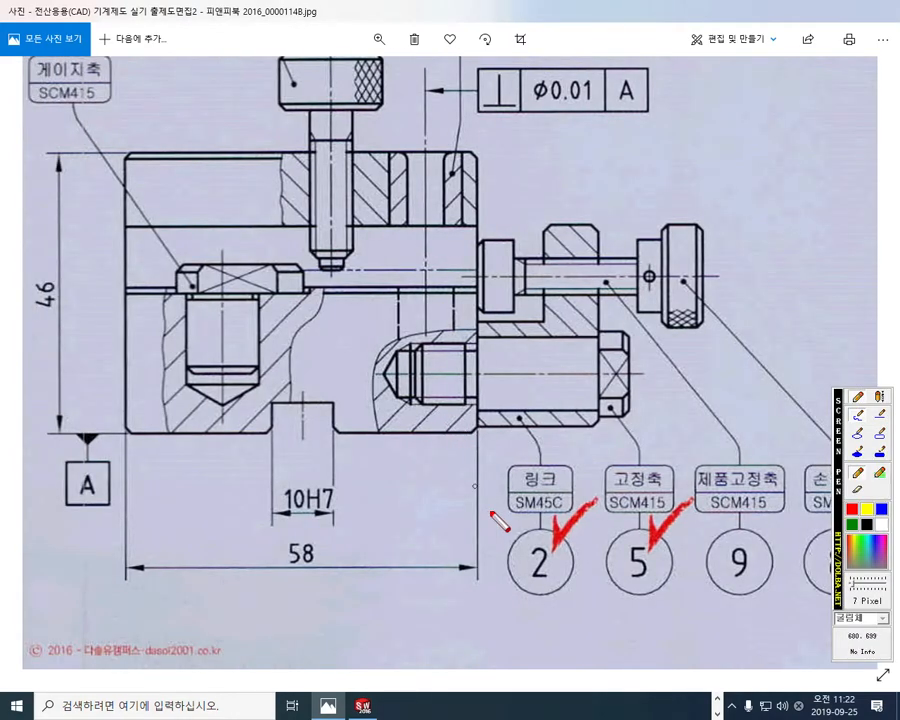
pyautogui.moveTo(668, 515)
pyautogui.mouseDown()
pyautogui.moveTo(648, 447)
pyautogui.moveTo(672, 530)
pyautogui.mouseUp()
pyautogui.moveTo(609, 414)
pyautogui.mouseDown()
pyautogui.moveTo(630, 416)
pyautogui.moveTo(630, 335)
pyautogui.moveTo(598, 327)
pyautogui.moveTo(483, 338)
pyautogui.moveTo(470, 362)
pyautogui.moveTo(463, 343)
pyautogui.moveTo(418, 343)
pyautogui.moveTo(417, 405)
pyautogui.moveTo(600, 414)
pyautogui.mouseUp()
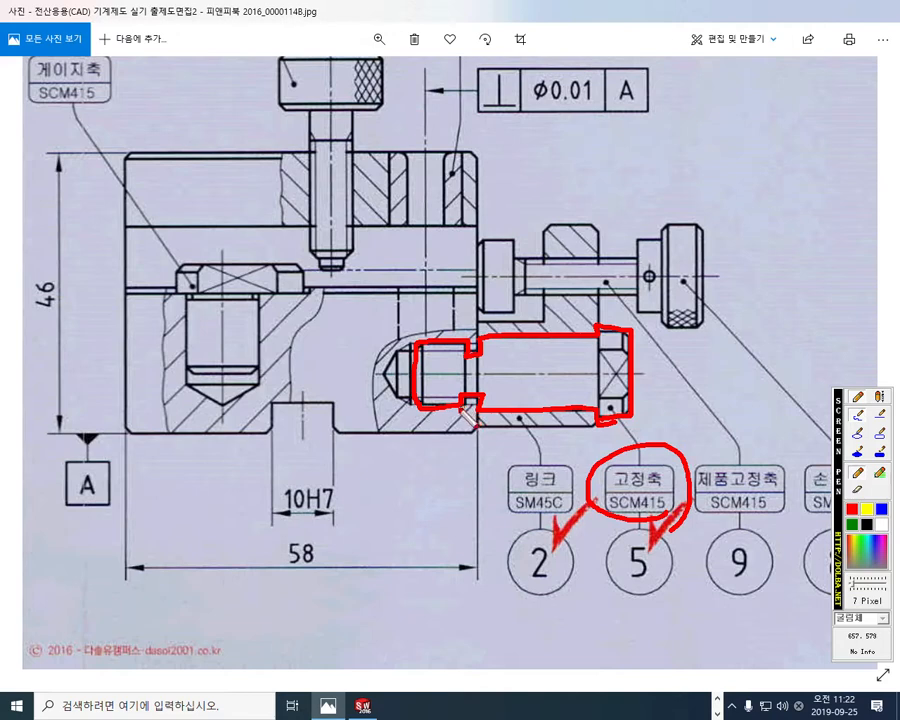
pyautogui.moveTo(411, 421); pyautogui.dragTo(426, 447)
pyautogui.moveTo(426, 432)
pyautogui.mouseDown()
pyautogui.moveTo(467, 447)
pyautogui.moveTo(466, 461)
pyautogui.mouseUp()
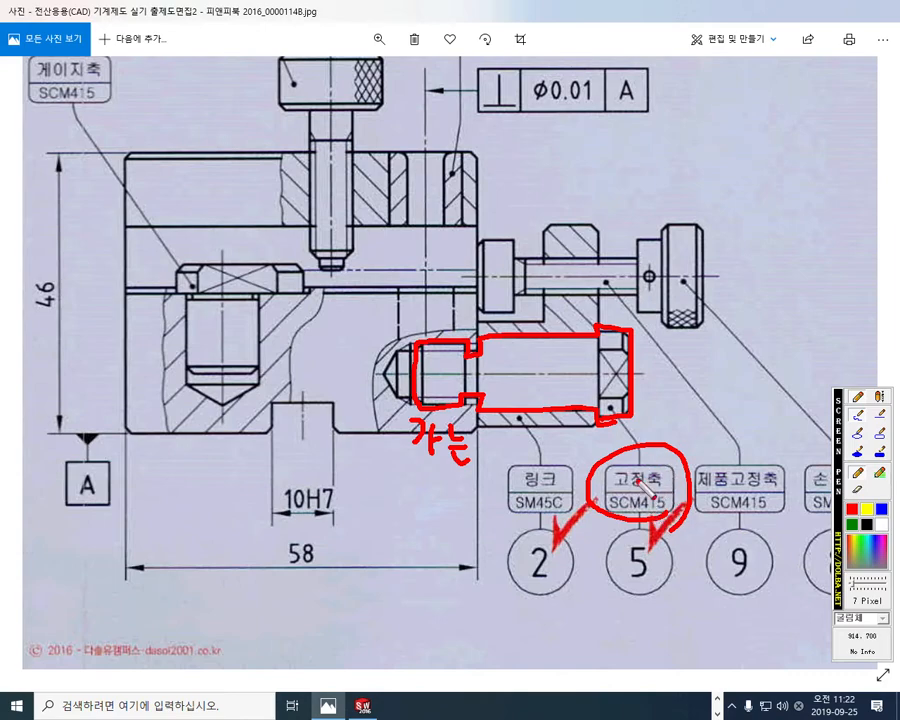
pyautogui.press('Escape')
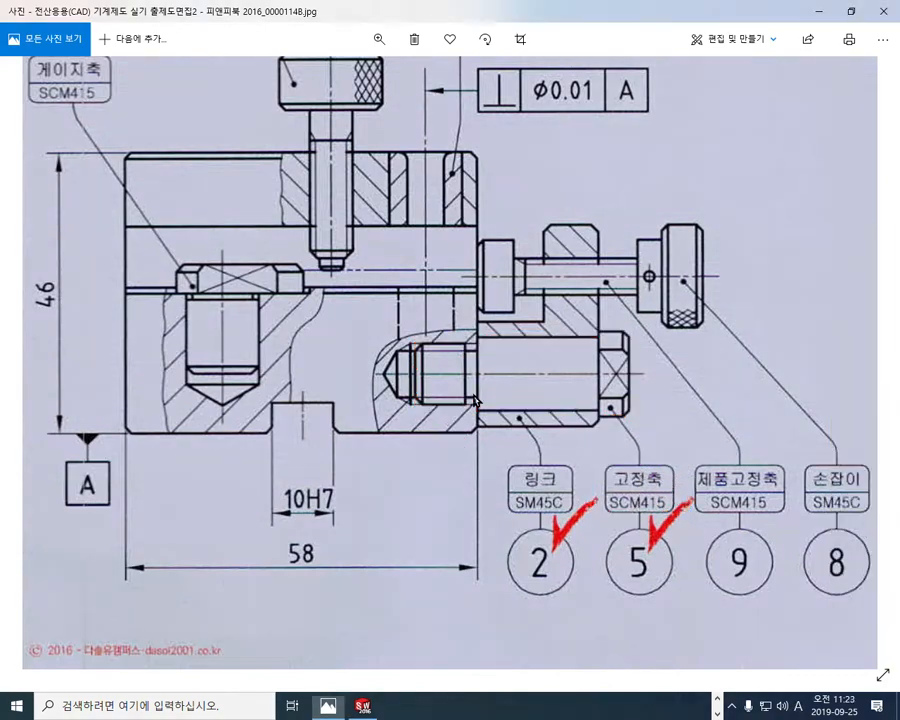
# Step: In the section view, draw a red thread zigzag and slanted lines over the fixing shaft's threaded end, and clear the marks
pyautogui.scroll(5, 474, 400)
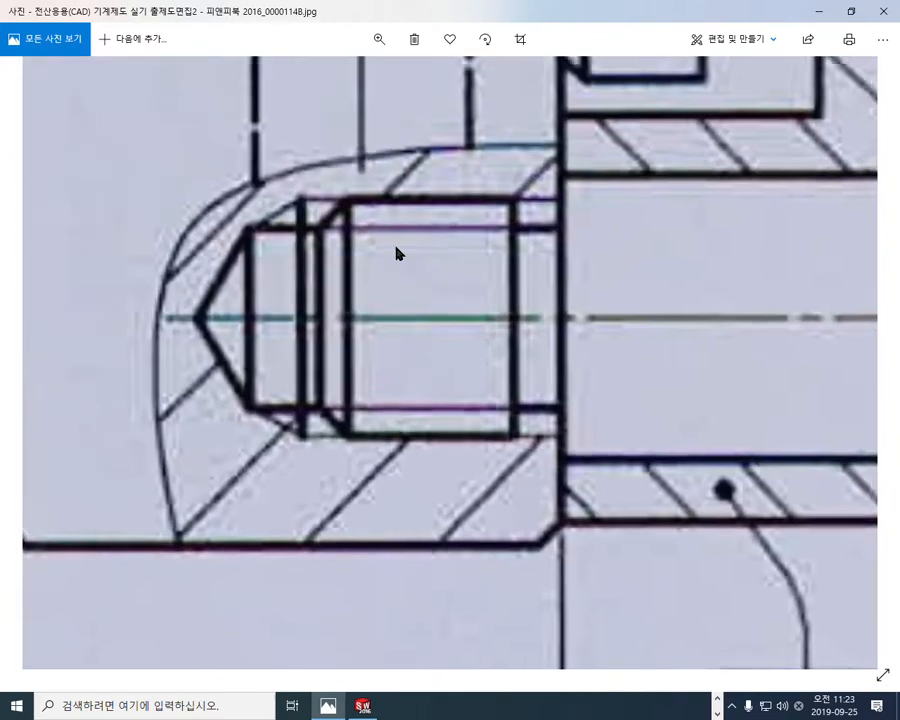
pyautogui.scroll(-1, 398, 253)
pyautogui.press('F9')
pyautogui.moveTo(345, 248)
pyautogui.mouseDown()
pyautogui.moveTo(412, 236)
pyautogui.moveTo(508, 240)
pyautogui.mouseUp()
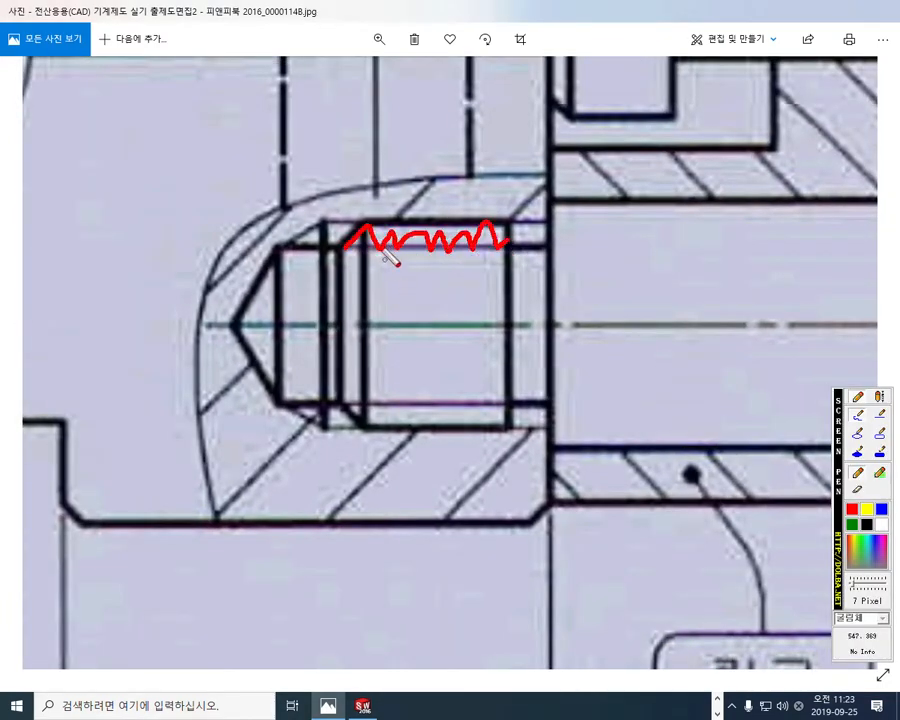
pyautogui.moveTo(383, 245); pyautogui.dragTo(410, 353)
pyautogui.moveTo(413, 270); pyautogui.dragTo(445, 388)
pyautogui.moveTo(453, 258)
pyautogui.mouseDown()
pyautogui.moveTo(483, 370)
pyautogui.moveTo(503, 336)
pyautogui.mouseUp()
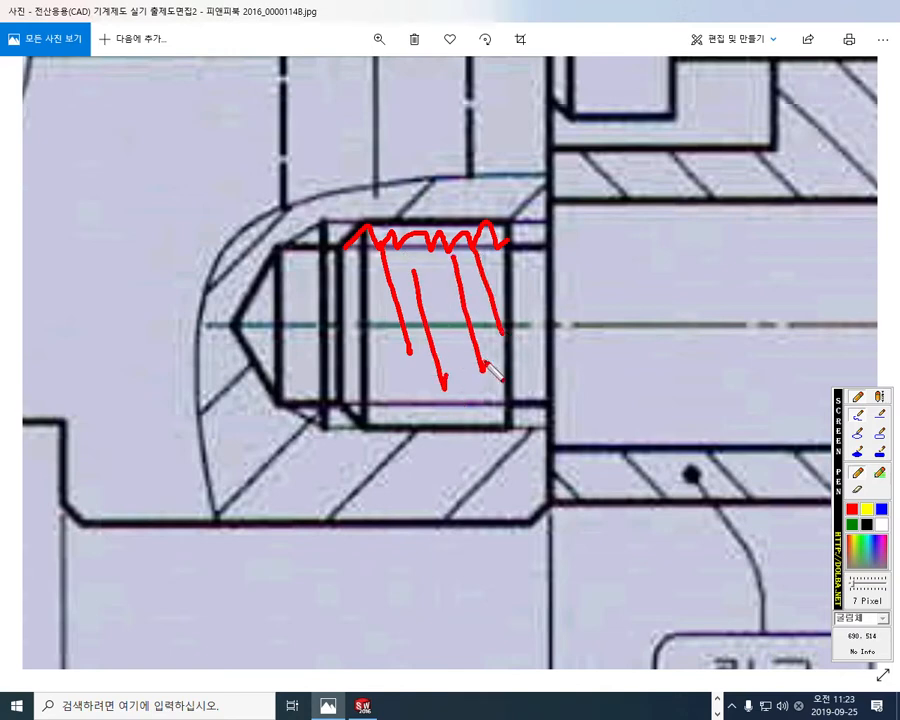
pyautogui.press('Escape')
# Step: Draw a red zigzag along the upper edge of the base's threaded hole over its full thread length, and clear it
pyautogui.press('F9')
pyautogui.moveTo(331, 222)
pyautogui.mouseDown()
pyautogui.moveTo(345, 249)
pyautogui.moveTo(486, 232)
pyautogui.moveTo(530, 254)
pyautogui.moveTo(550, 233)
pyautogui.mouseUp()
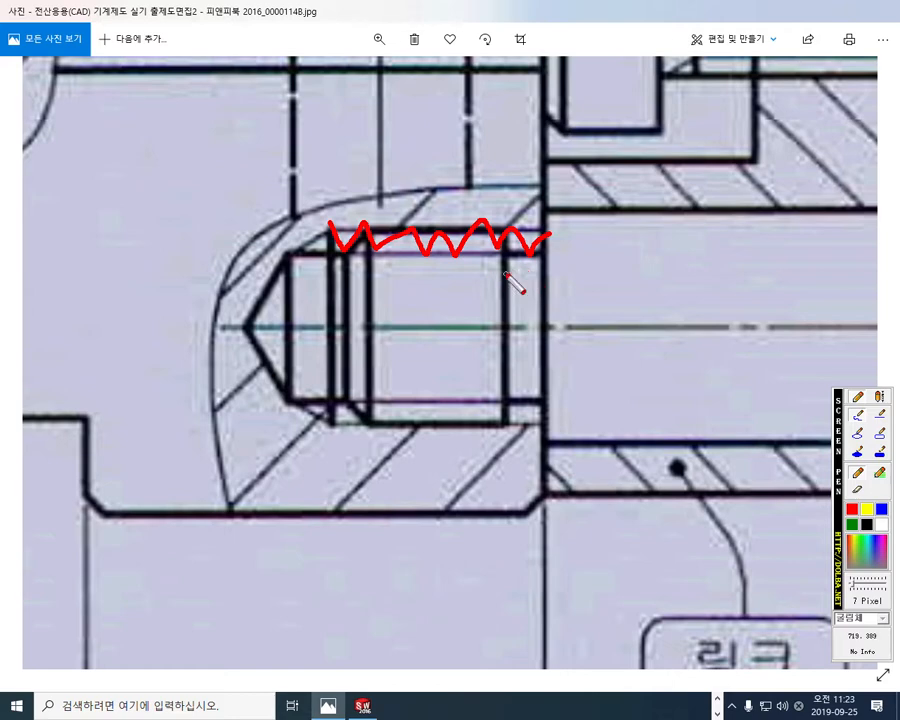
pyautogui.press('Escape')
# Step: Draw a red double arrow across the threaded hole's major diameter and write M10x1 above it
pyautogui.press('F12')
pyautogui.moveTo(422, 231)
pyautogui.mouseDown()
pyautogui.moveTo(428, 424)
pyautogui.moveTo(445, 377)
pyautogui.mouseUp()
pyautogui.moveTo(410, 256)
pyautogui.mouseDown()
pyautogui.moveTo(416, 248)
pyautogui.moveTo(447, 262)
pyautogui.mouseUp()
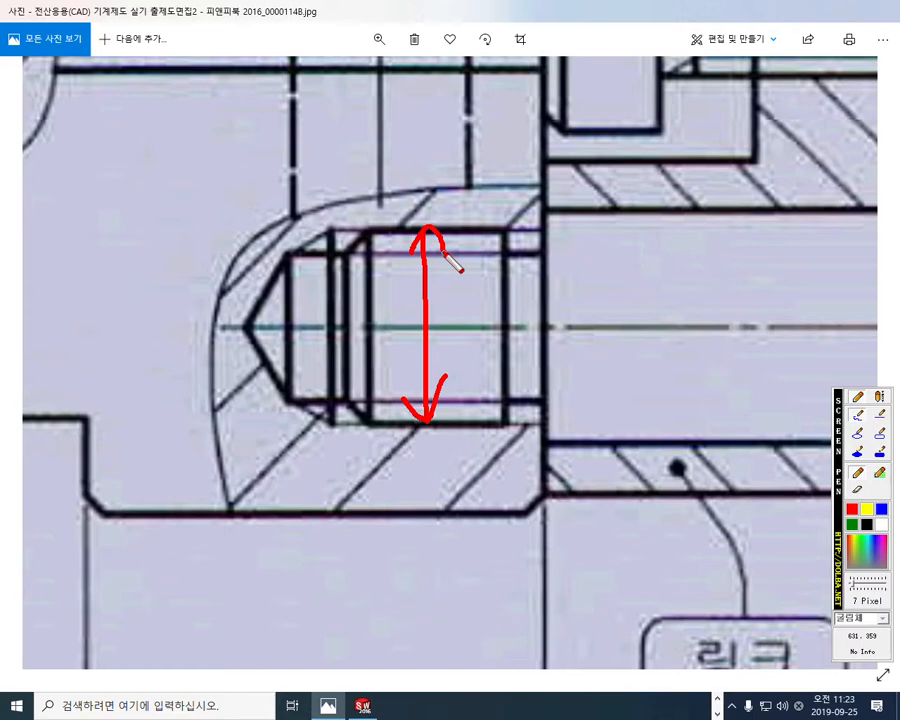
pyautogui.click(392, 125)
pyautogui.moveTo(388, 185)
pyautogui.mouseDown()
pyautogui.moveTo(397, 130)
pyautogui.moveTo(429, 137)
pyautogui.moveTo(432, 185)
pyautogui.mouseUp()
pyautogui.moveTo(456, 128)
pyautogui.mouseDown()
pyautogui.moveTo(441, 186)
pyautogui.moveTo(476, 142)
pyautogui.moveTo(501, 183)
pyautogui.moveTo(524, 181)
pyautogui.moveTo(546, 200)
pyautogui.mouseUp()
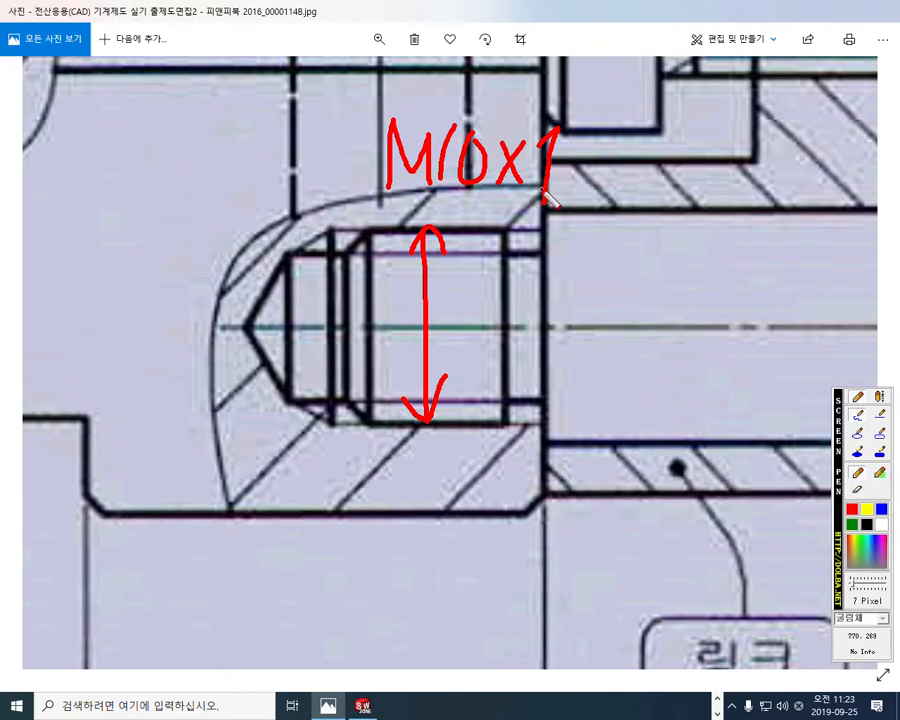
# Step: Mark the thread depth from the base's side face to the thread end, write DP11 below with 11 circled, and clear the marks
pyautogui.moveTo(543, 396); pyautogui.dragTo(543, 568)
pyautogui.moveTo(333, 425); pyautogui.dragTo(333, 565)
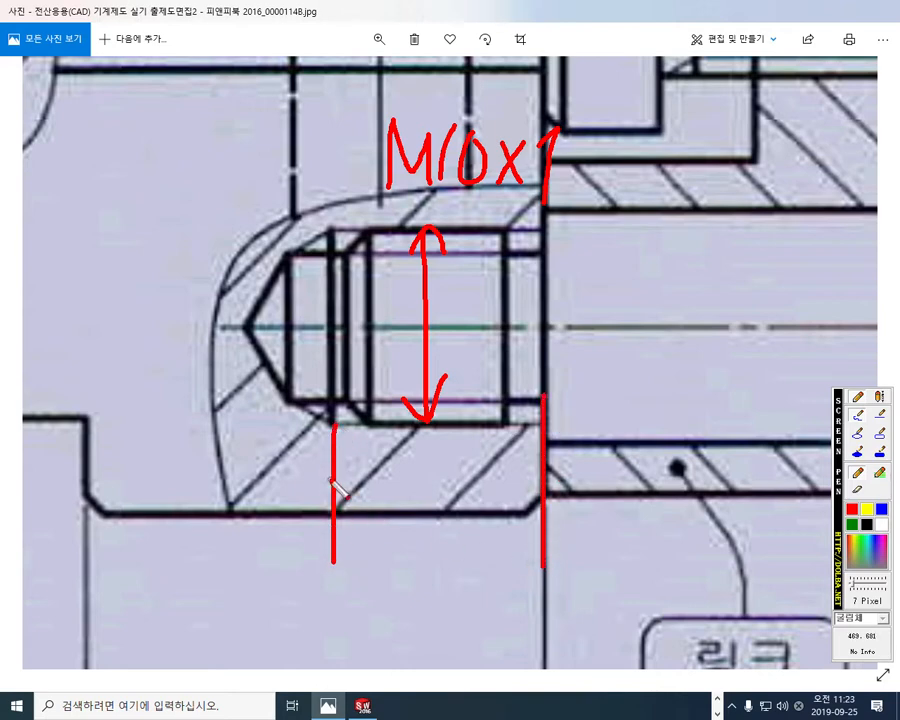
pyautogui.moveTo(333, 478); pyautogui.dragTo(543, 478)
pyautogui.moveTo(355, 455)
pyautogui.mouseDown()
pyautogui.moveTo(342, 497)
pyautogui.moveTo(361, 503)
pyautogui.mouseUp()
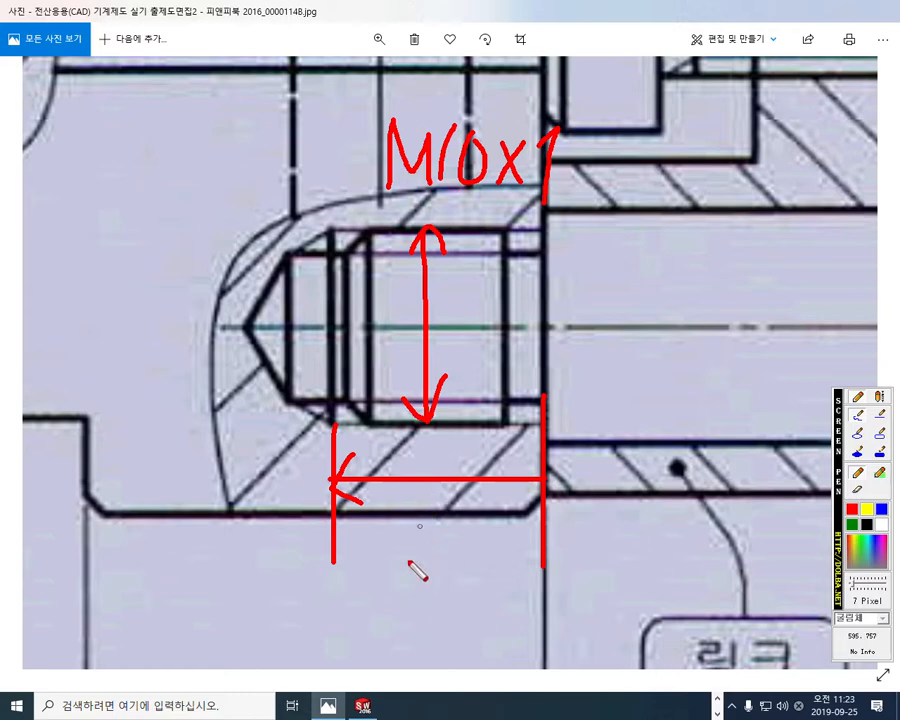
pyautogui.moveTo(380, 574)
pyautogui.mouseDown()
pyautogui.moveTo(380, 517)
pyautogui.moveTo(384, 577)
pyautogui.mouseUp()
pyautogui.moveTo(422, 528); pyautogui.dragTo(424, 590)
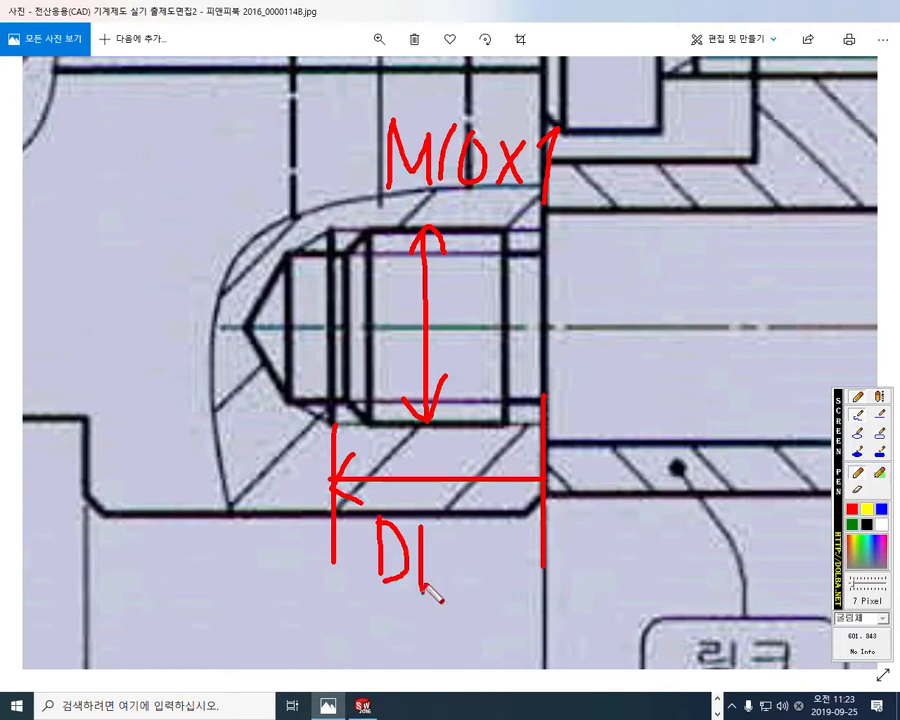
pyautogui.moveTo(426, 528); pyautogui.dragTo(425, 563)
pyautogui.moveTo(470, 523); pyautogui.dragTo(466, 592)
pyautogui.moveTo(503, 521); pyautogui.dragTo(496, 592)
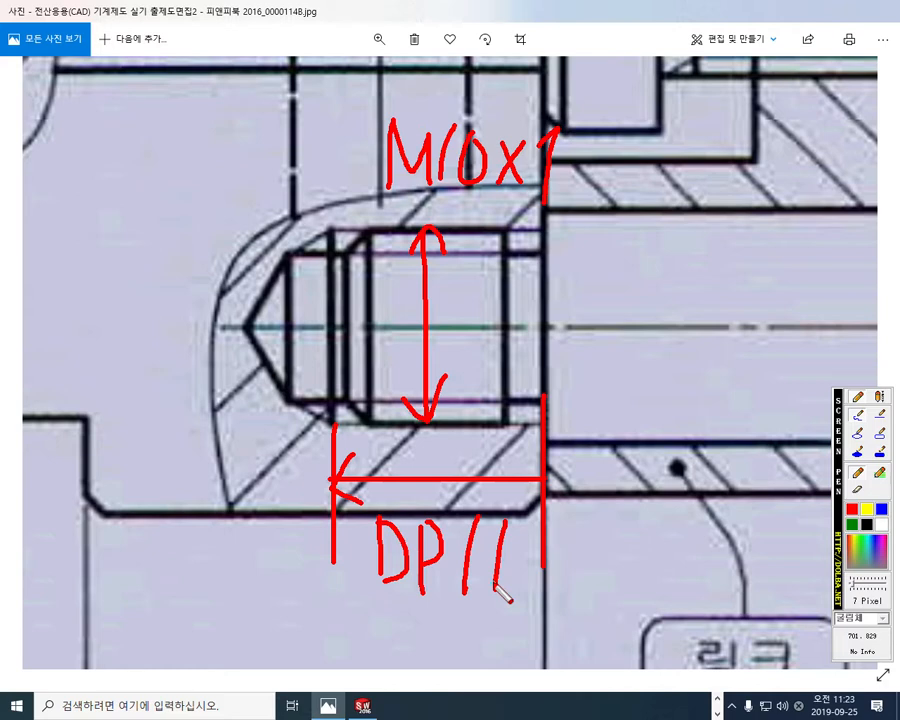
pyautogui.moveTo(464, 585)
pyautogui.mouseDown()
pyautogui.moveTo(522, 518)
pyautogui.moveTo(515, 608)
pyautogui.mouseUp()
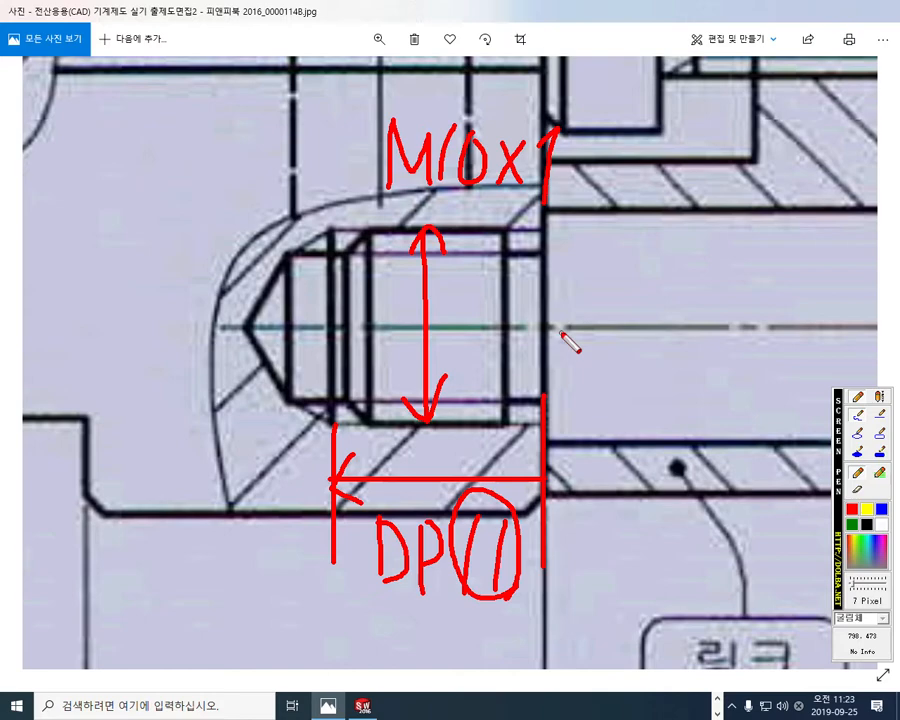
pyautogui.press('Escape')
# Step: Frame the base's section view, draw a red line along its upper face above the threaded hole, and clear it
pyautogui.moveTo(648, 265)
pyautogui.mouseDown()
pyautogui.moveTo(526, 317)
pyautogui.moveTo(510, 336)
pyautogui.mouseUp()
pyautogui.scroll(-2, 533, 335)
pyautogui.scroll(-3, 532, 341)
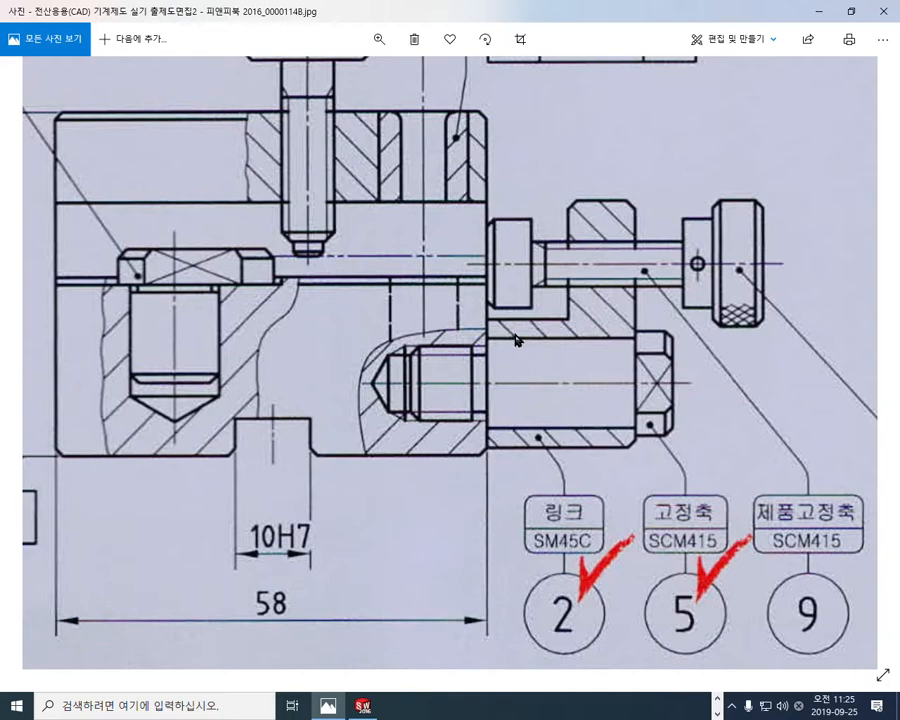
pyautogui.press('F12')
pyautogui.moveTo(414, 277); pyautogui.dragTo(561, 277)
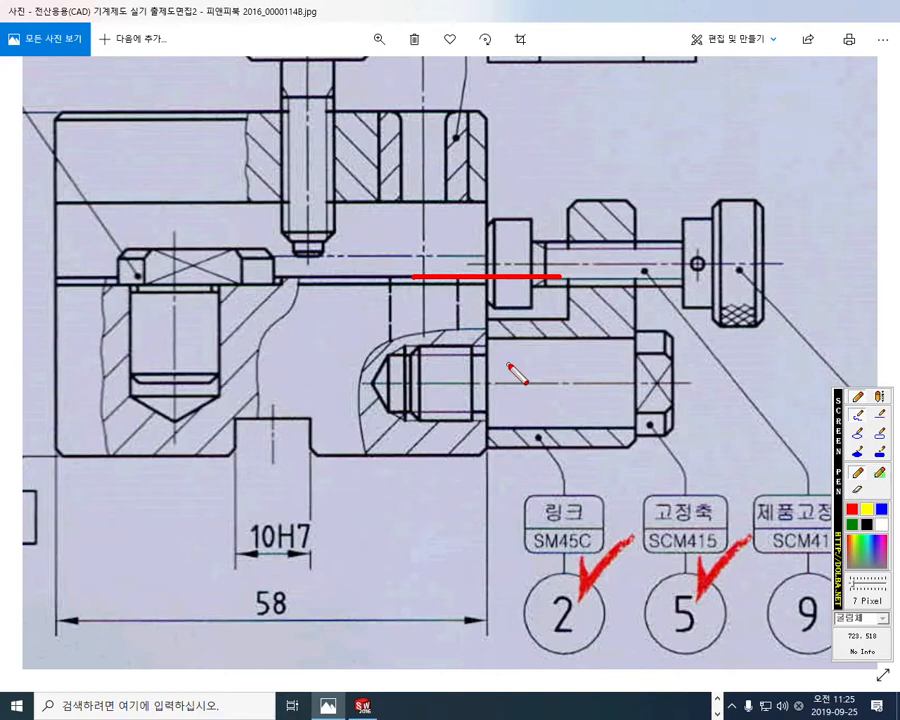
pyautogui.press('Escape')
# Step: In the side view, mark the vertical distances from the raised face and lower ledge to the fixing shaft's centre, and clear the marks
pyautogui.moveTo(774, 384); pyautogui.dragTo(330, 320)
pyautogui.moveTo(412, 294); pyautogui.dragTo(415, 421)
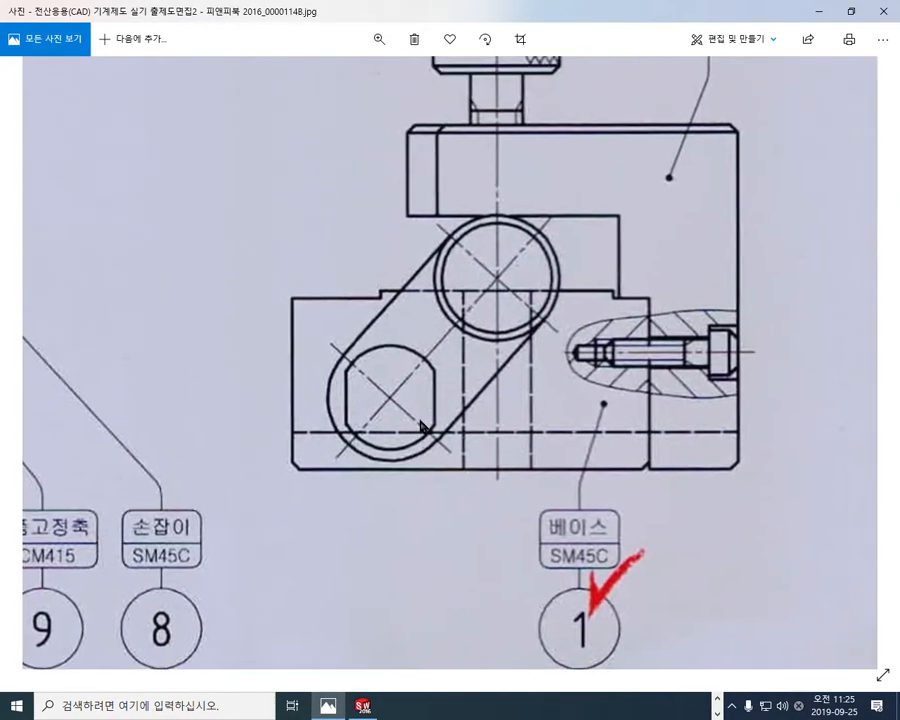
pyautogui.press('F12')
pyautogui.moveTo(330, 287); pyautogui.dragTo(497, 291)
pyautogui.moveTo(288, 300); pyautogui.dragTo(388, 303)
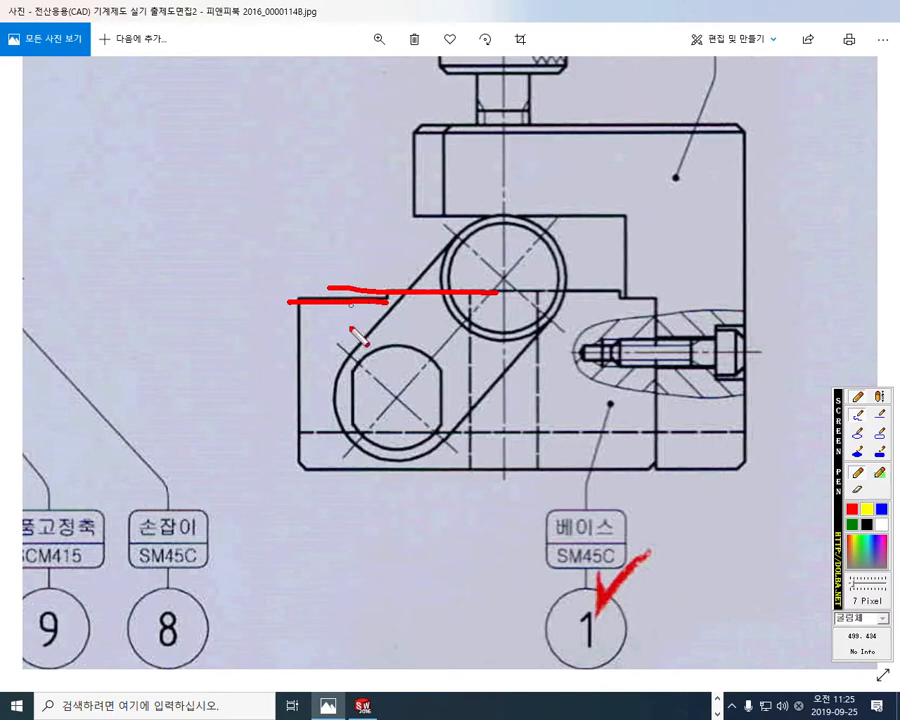
pyautogui.moveTo(355, 292)
pyautogui.mouseDown()
pyautogui.moveTo(235, 288)
pyautogui.moveTo(257, 297)
pyautogui.moveTo(257, 380)
pyautogui.moveTo(400, 395)
pyautogui.mouseUp()
pyautogui.moveTo(240, 370)
pyautogui.mouseDown()
pyautogui.moveTo(257, 405)
pyautogui.moveTo(273, 374)
pyautogui.mouseUp()
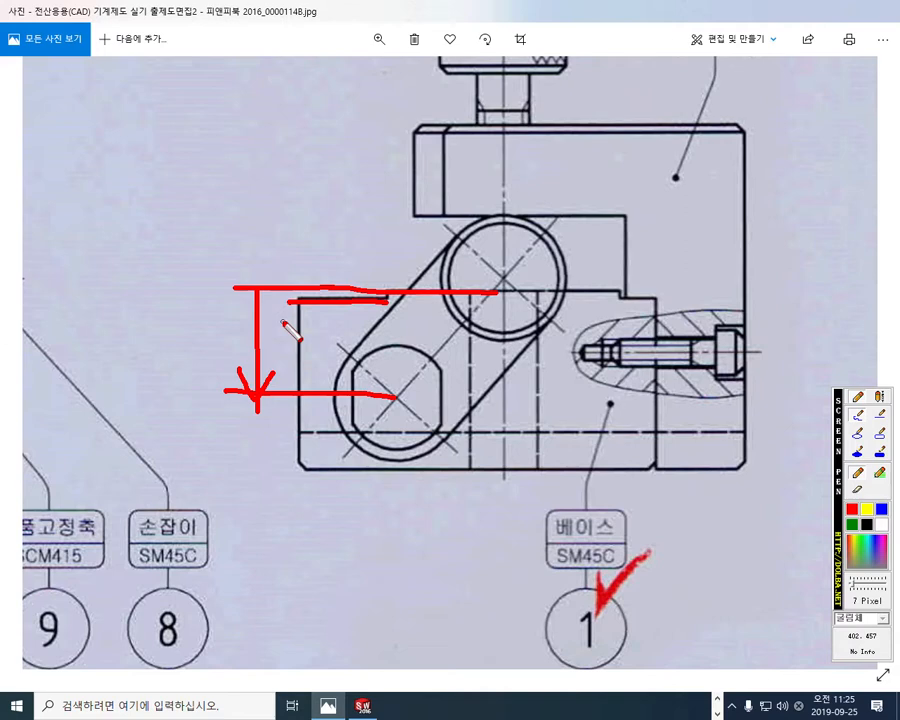
pyautogui.moveTo(324, 279)
pyautogui.mouseDown()
pyautogui.moveTo(325, 303)
pyautogui.moveTo(334, 294)
pyautogui.moveTo(310, 350)
pyautogui.moveTo(309, 386)
pyautogui.moveTo(321, 368)
pyautogui.mouseUp()
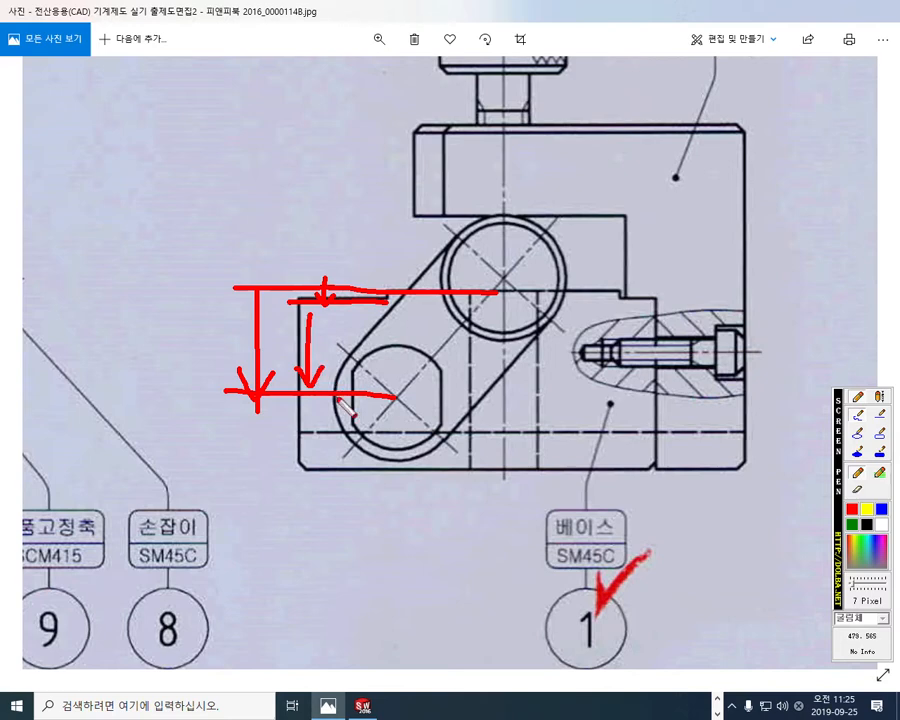
pyautogui.press('Escape')
# Step: Draw red dimension arrows to the fixing shaft's centre from the base's lower ledge and from its underside
pyautogui.press('F2')
pyautogui.moveTo(276, 297)
pyautogui.mouseDown()
pyautogui.moveTo(307, 297)
pyautogui.moveTo(284, 381)
pyautogui.moveTo(390, 392)
pyautogui.mouseUp()
pyautogui.moveTo(275, 370); pyautogui.dragTo(285, 389)
pyautogui.moveTo(285, 389); pyautogui.dragTo(297, 372)
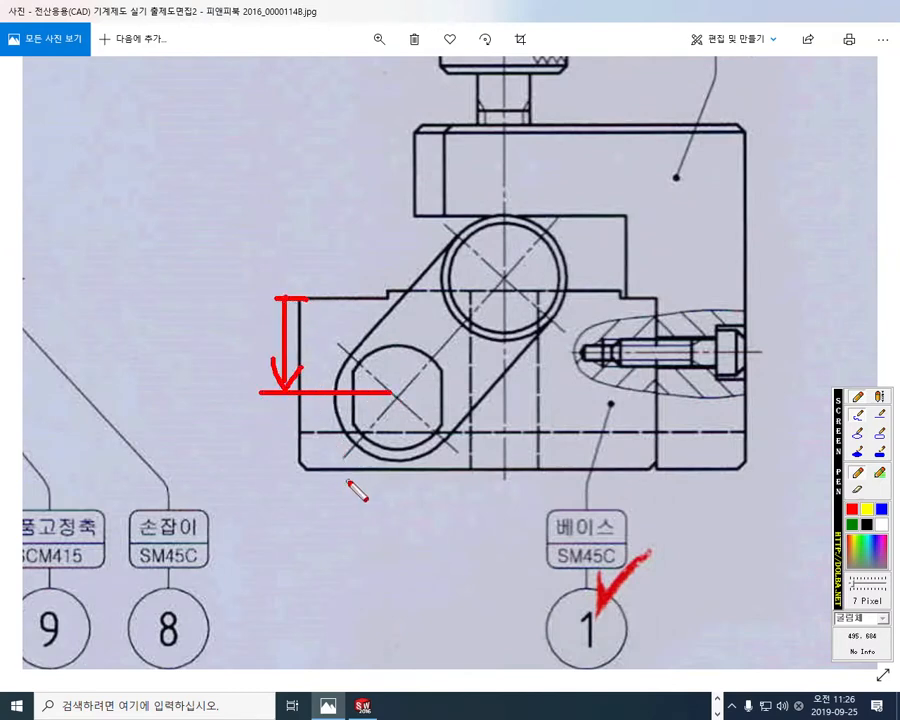
pyautogui.moveTo(241, 468); pyautogui.dragTo(425, 468)
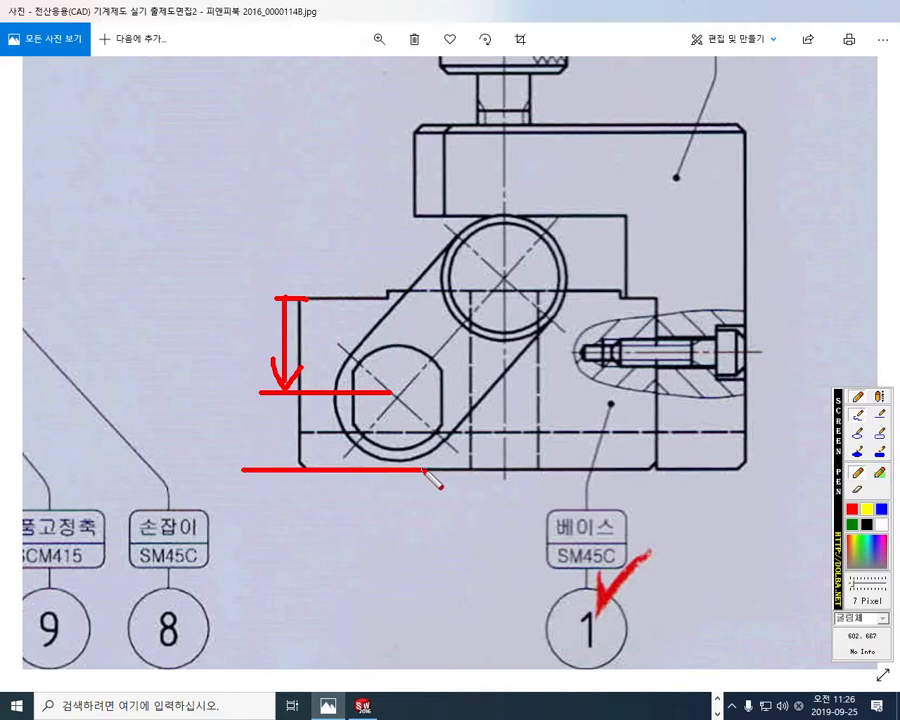
pyautogui.moveTo(283, 468); pyautogui.dragTo(281, 402)
pyautogui.moveTo(281, 402); pyautogui.dragTo(289, 414)
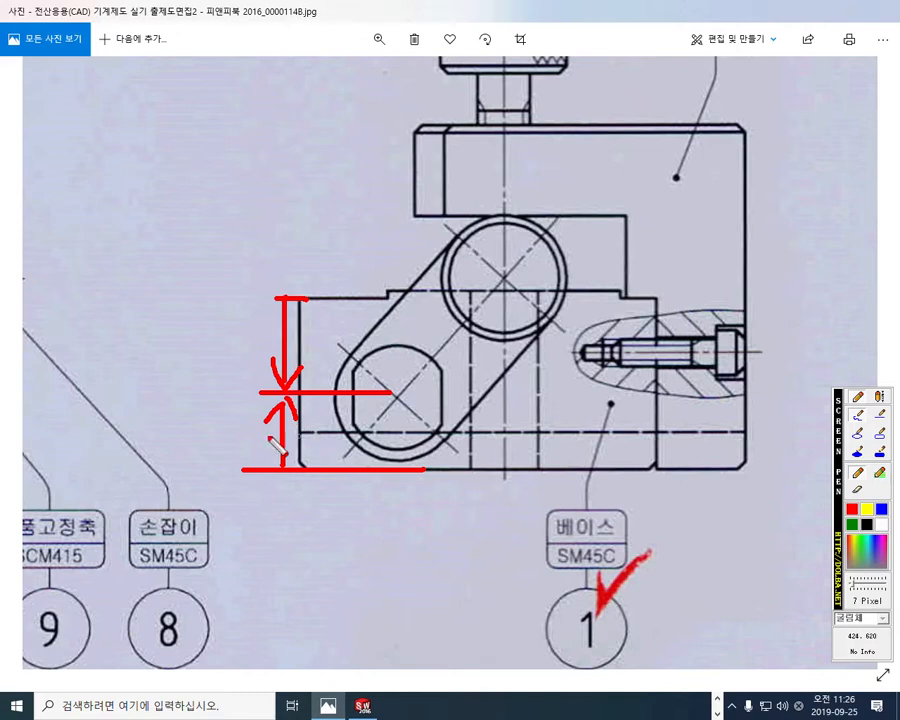
# Step: Label the underside distance A and the ledge distance B, circle A, line over the raised face and ledge, and clear the marks
pyautogui.moveTo(224, 452)
pyautogui.mouseDown()
pyautogui.moveTo(247, 450)
pyautogui.moveTo(243, 434)
pyautogui.mouseUp()
pyautogui.moveTo(235, 311); pyautogui.dragTo(233, 352)
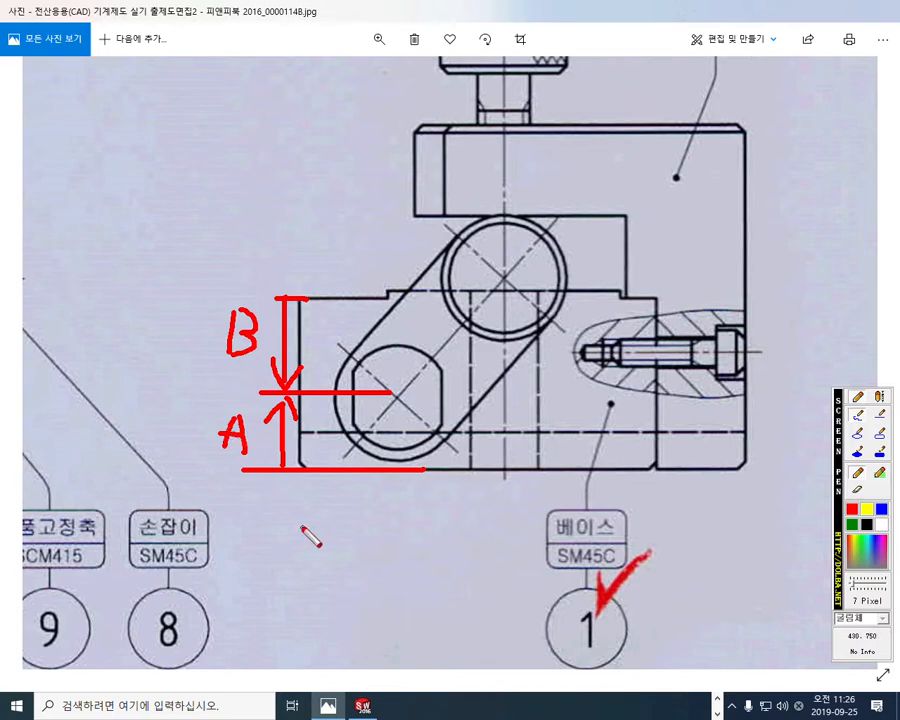
pyautogui.moveTo(248, 464)
pyautogui.mouseDown()
pyautogui.moveTo(209, 410)
pyautogui.moveTo(243, 472)
pyautogui.mouseUp()
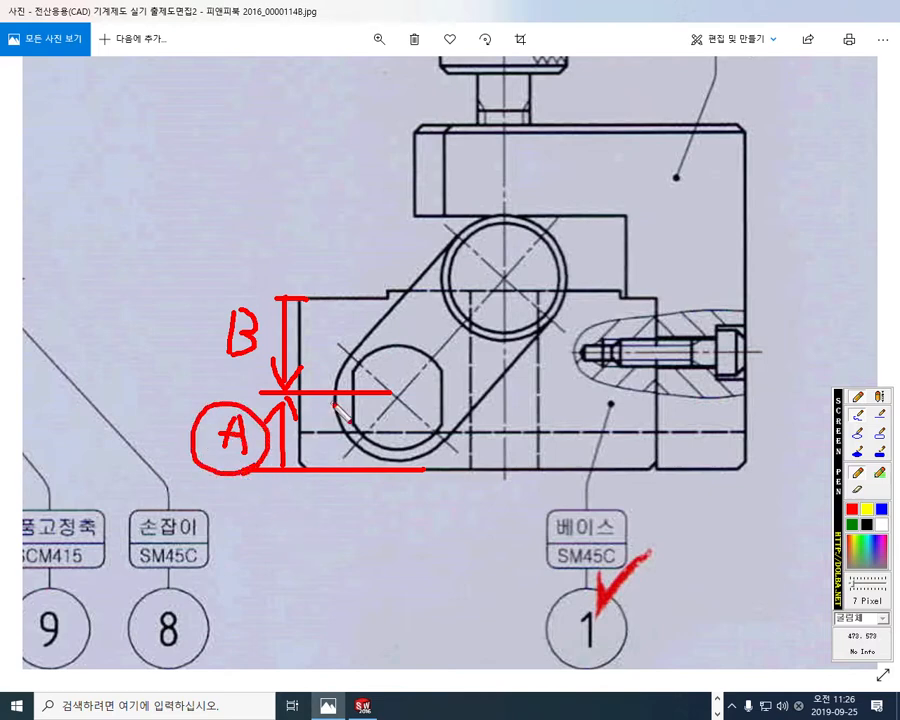
pyautogui.moveTo(376, 286); pyautogui.dragTo(475, 288)
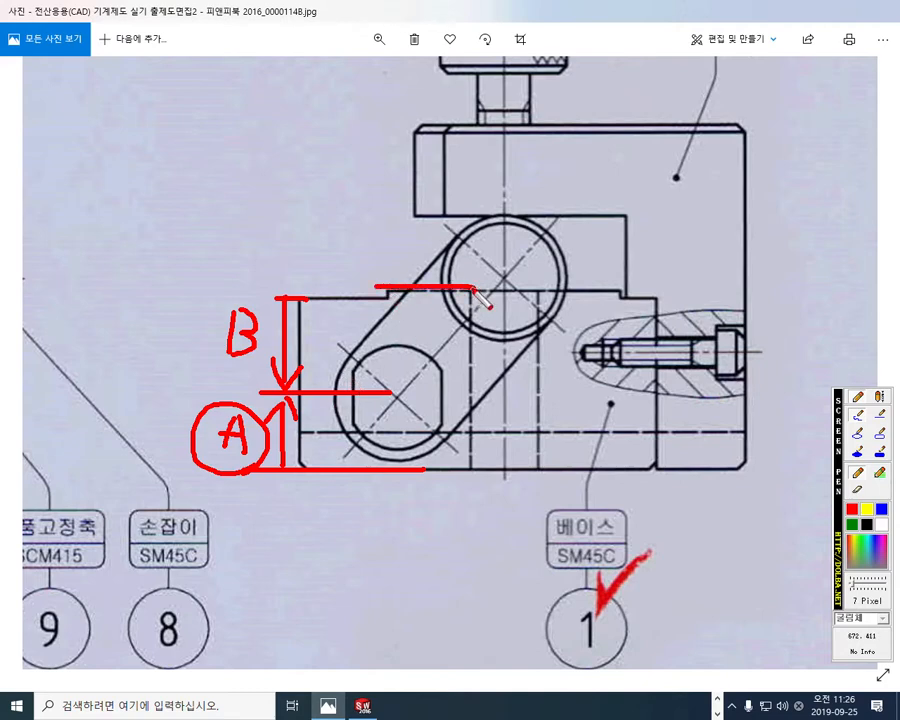
pyautogui.moveTo(306, 299); pyautogui.dragTo(356, 299)
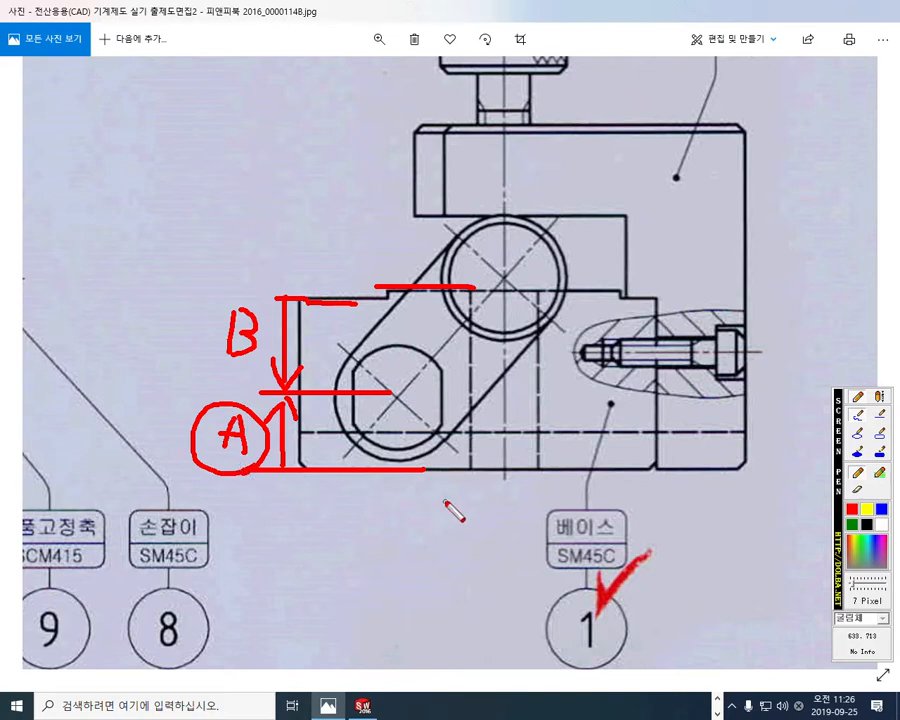
pyautogui.press('Escape')
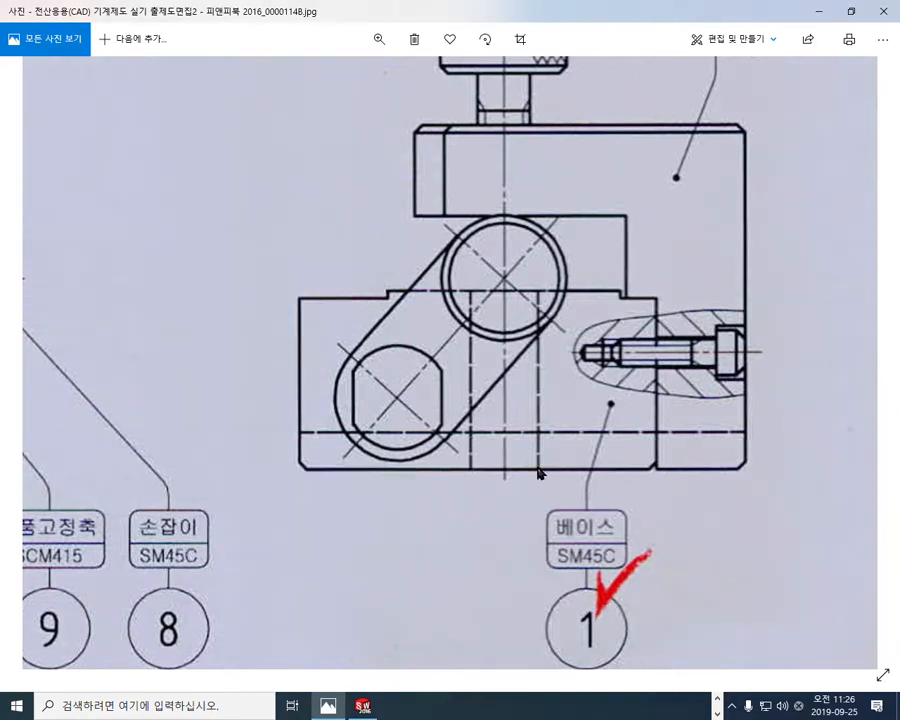
# Step: Mark the horizontal distance between the vertical hole's centreline and the fixing shaft's centre, and mark the shaft centre's height above the underside as 10
pyautogui.press('F12')
pyautogui.moveTo(501, 254); pyautogui.dragTo(508, 530)
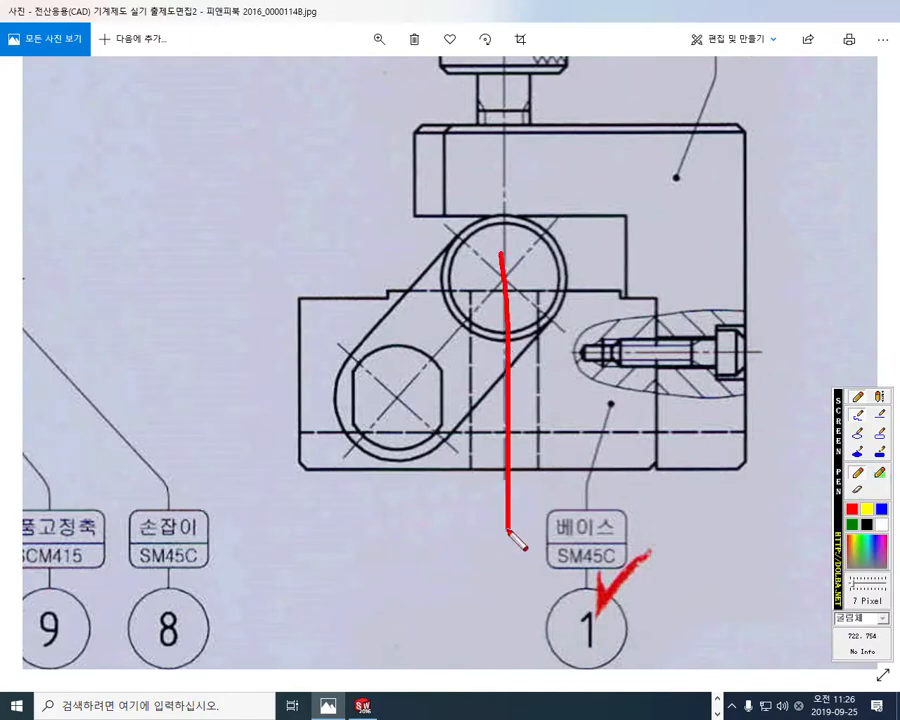
pyautogui.moveTo(398, 398)
pyautogui.mouseDown()
pyautogui.moveTo(392, 508)
pyautogui.moveTo(492, 482)
pyautogui.moveTo(480, 503)
pyautogui.mouseUp()
pyautogui.moveTo(419, 462)
pyautogui.mouseDown()
pyautogui.moveTo(408, 489)
pyautogui.moveTo(430, 506)
pyautogui.mouseUp()
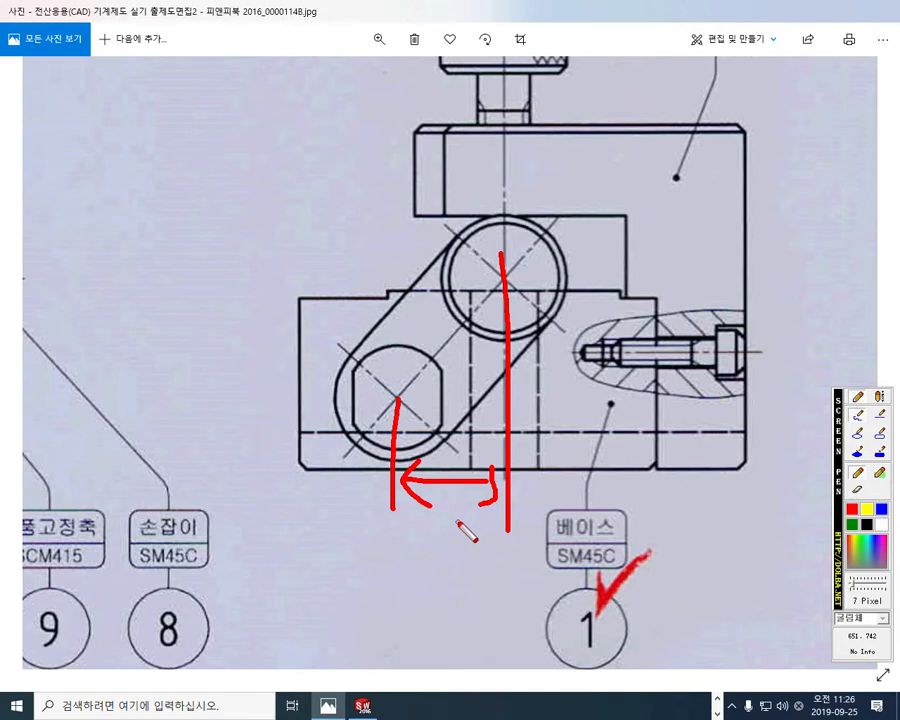
pyautogui.moveTo(393, 401); pyautogui.dragTo(263, 404)
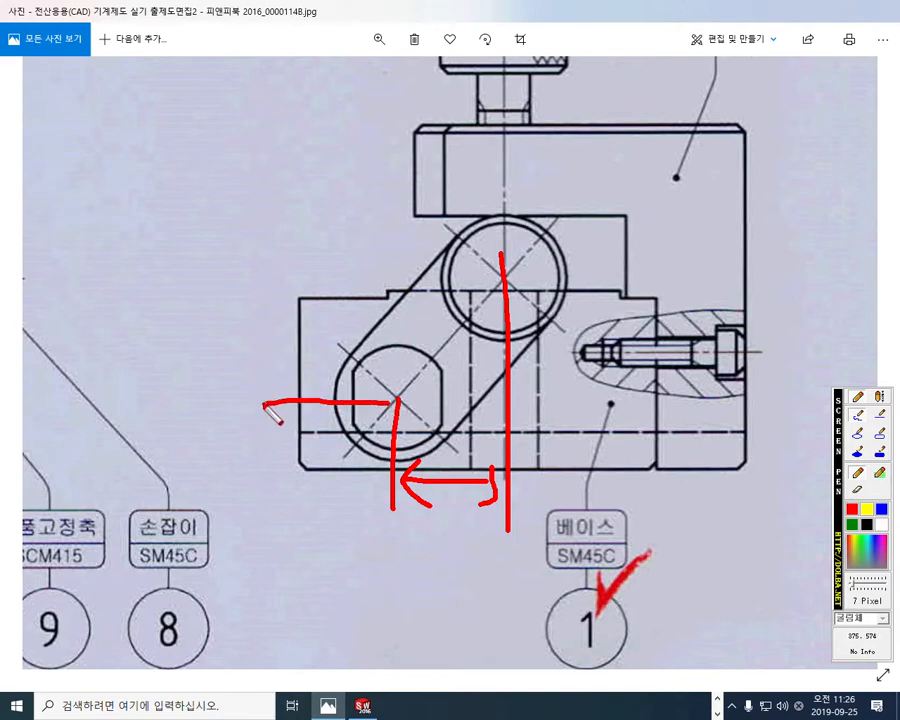
pyautogui.moveTo(313, 470)
pyautogui.mouseDown()
pyautogui.moveTo(313, 403)
pyautogui.moveTo(330, 425)
pyautogui.mouseUp()
pyautogui.moveTo(247, 428)
pyautogui.mouseDown()
pyautogui.moveTo(233, 463)
pyautogui.moveTo(261, 462)
pyautogui.moveTo(267, 430)
pyautogui.mouseUp()
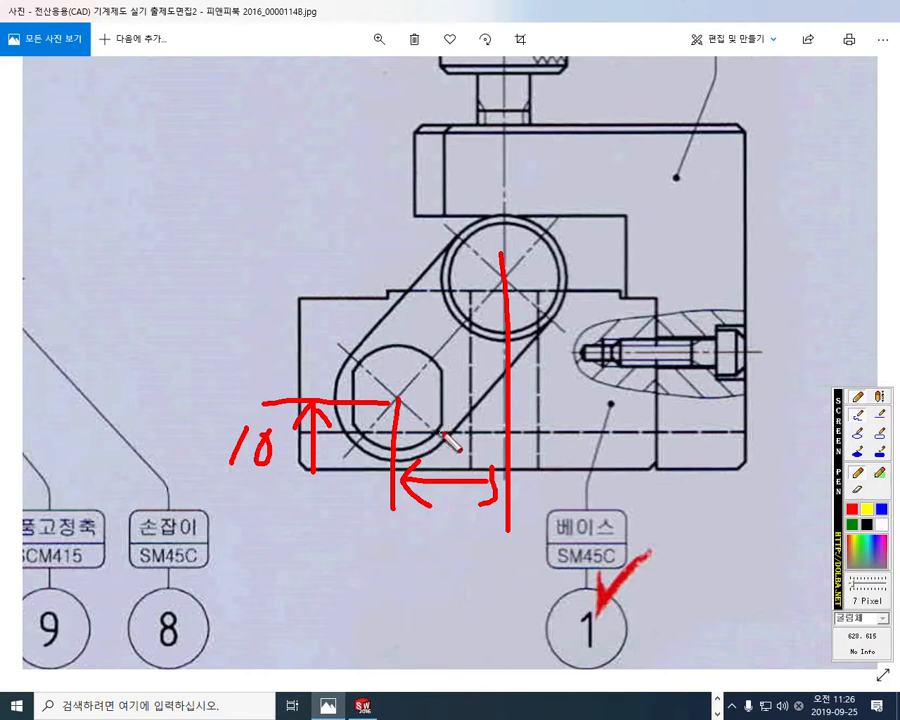
# Step: Write 15 with a question mark below the centre distance, and mark the distance from the base's side edge to the shaft centre as 13
pyautogui.moveTo(451, 518)
pyautogui.mouseDown()
pyautogui.moveTo(466, 502)
pyautogui.moveTo(468, 534)
pyautogui.moveTo(416, 567)
pyautogui.moveTo(427, 573)
pyautogui.moveTo(441, 544)
pyautogui.mouseUp()
pyautogui.click(457, 550)
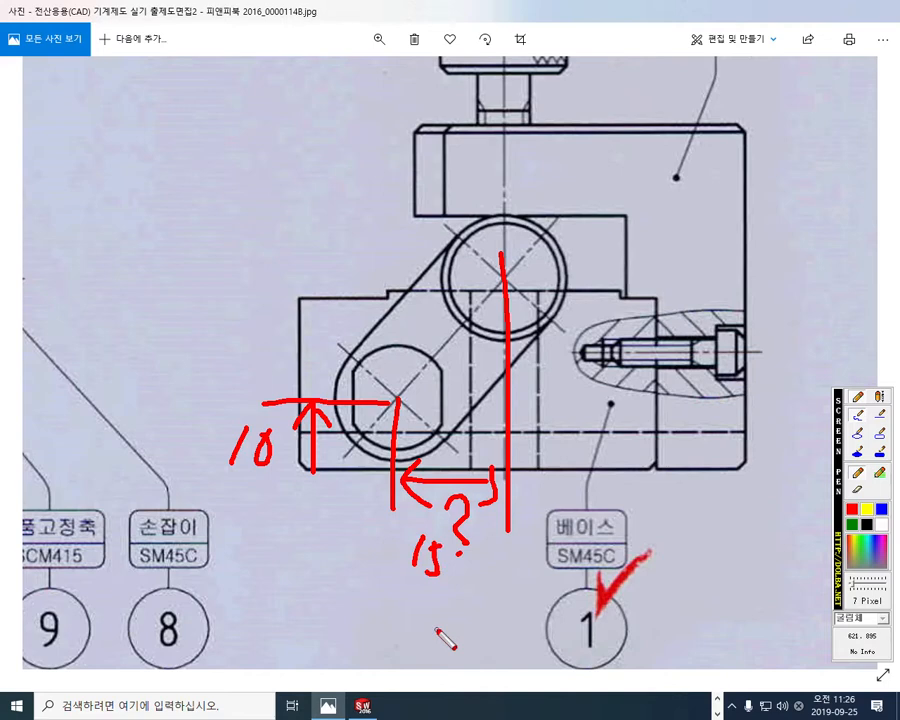
pyautogui.moveTo(297, 455)
pyautogui.mouseDown()
pyautogui.moveTo(299, 510)
pyautogui.moveTo(390, 495)
pyautogui.mouseUp()
pyautogui.moveTo(373, 484); pyautogui.dragTo(374, 506)
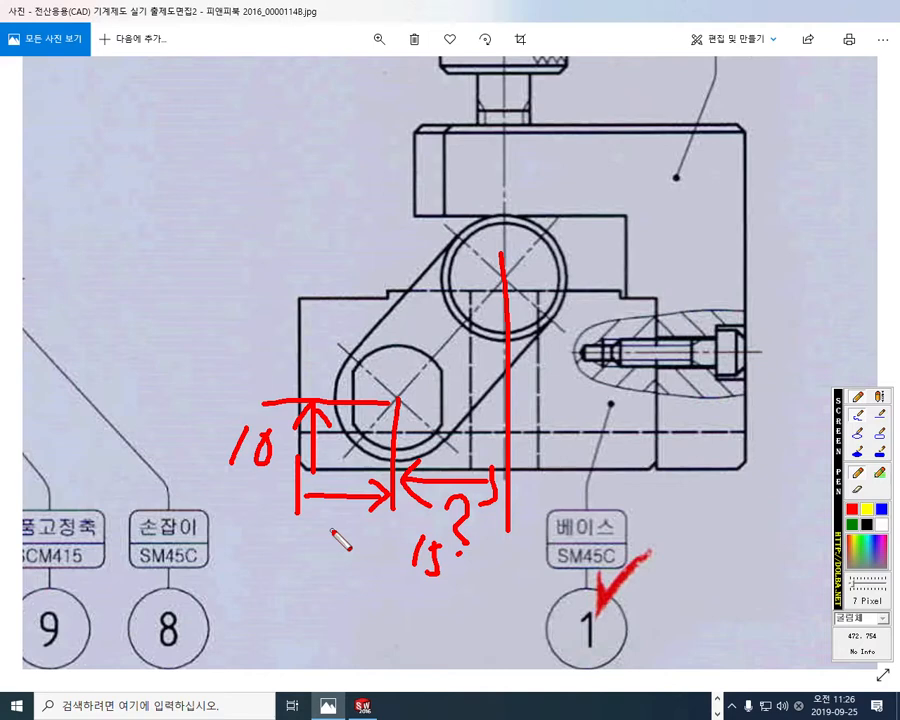
pyautogui.moveTo(327, 530)
pyautogui.mouseDown()
pyautogui.moveTo(327, 566)
pyautogui.moveTo(356, 536)
pyautogui.moveTo(354, 561)
pyautogui.mouseUp()
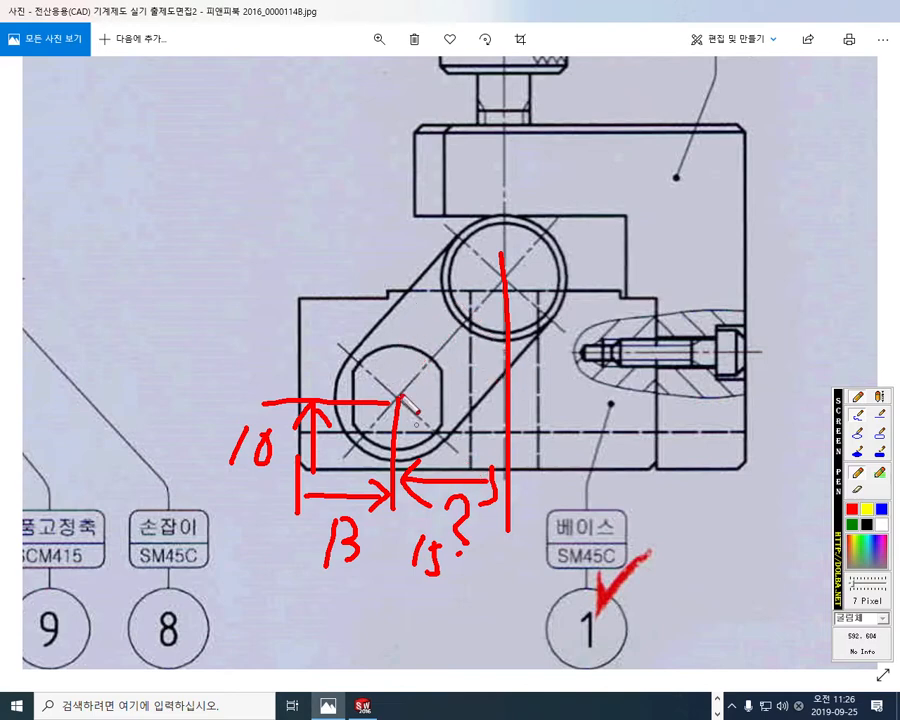
# Step: Extend the handwritten centre distance to 15.5, cross it out, and circle the 13 measured from the base's side edge
pyautogui.click(447, 571)
pyautogui.moveTo(461, 552)
pyautogui.mouseDown()
pyautogui.moveTo(461, 582)
pyautogui.moveTo(473, 554)
pyautogui.mouseUp()
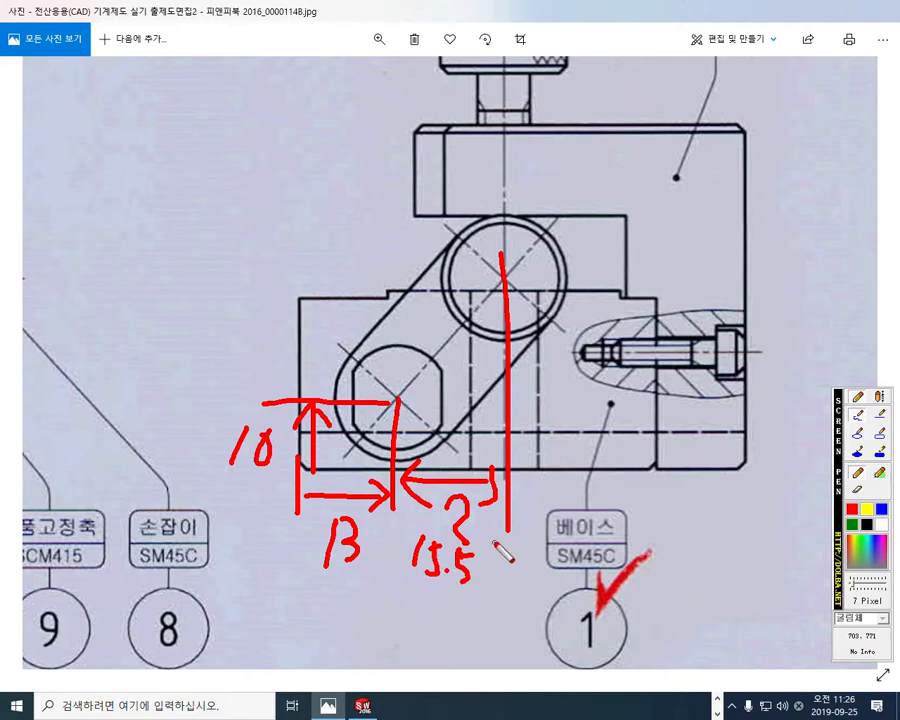
pyautogui.moveTo(495, 542); pyautogui.dragTo(413, 593)
pyautogui.moveTo(404, 536); pyautogui.dragTo(467, 597)
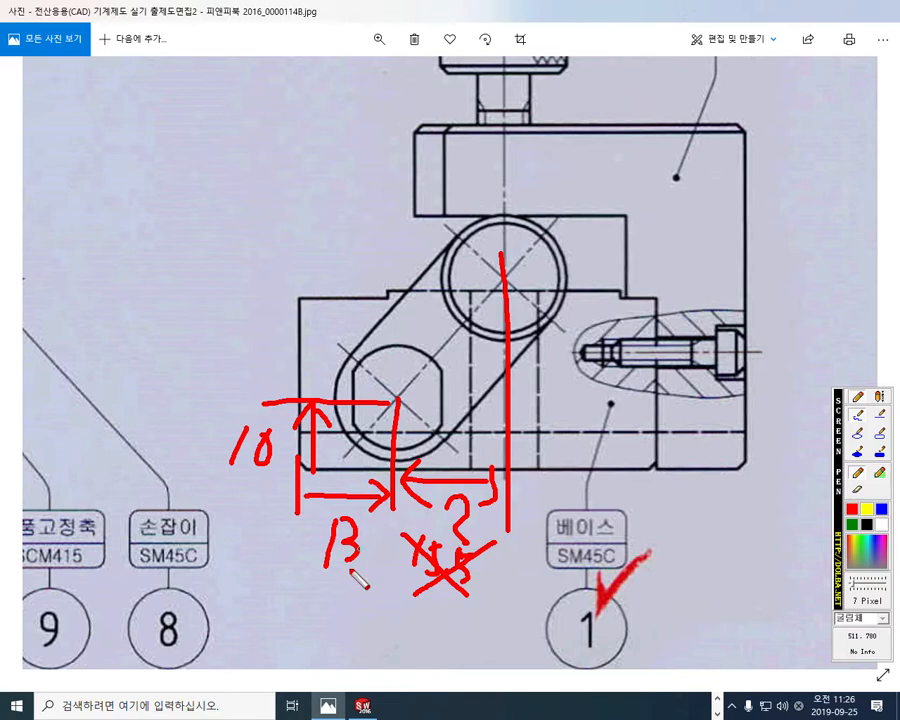
pyautogui.moveTo(330, 499)
pyautogui.mouseDown()
pyautogui.moveTo(305, 548)
pyautogui.moveTo(374, 557)
pyautogui.moveTo(356, 596)
pyautogui.mouseUp()
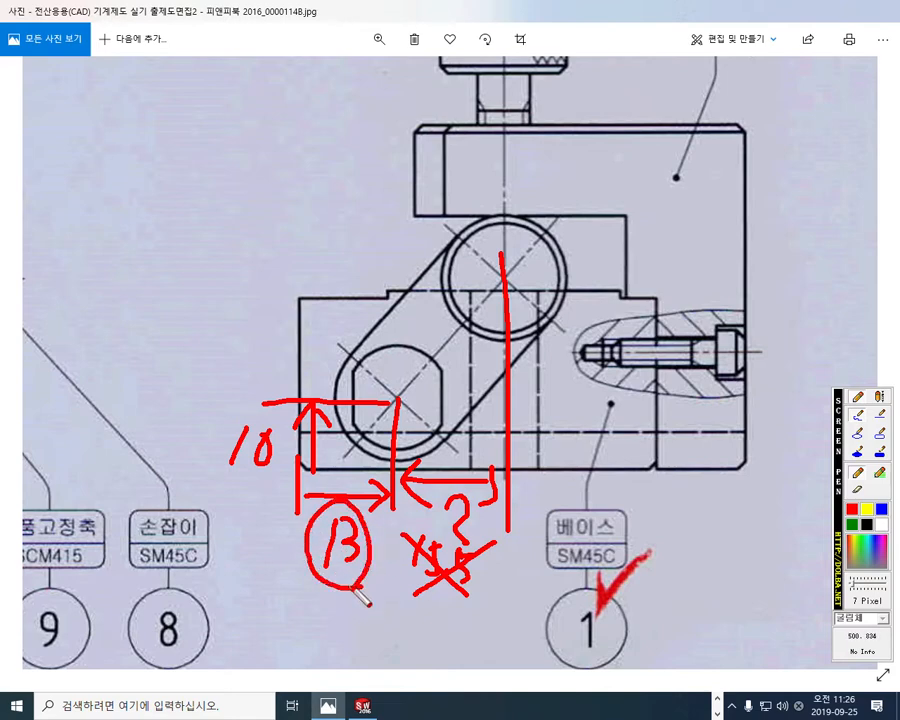
# Step: Line over the base's side edge and underside as references, cross the fixing shaft's centre, and clear the marks
pyautogui.moveTo(301, 270); pyautogui.dragTo(298, 512)
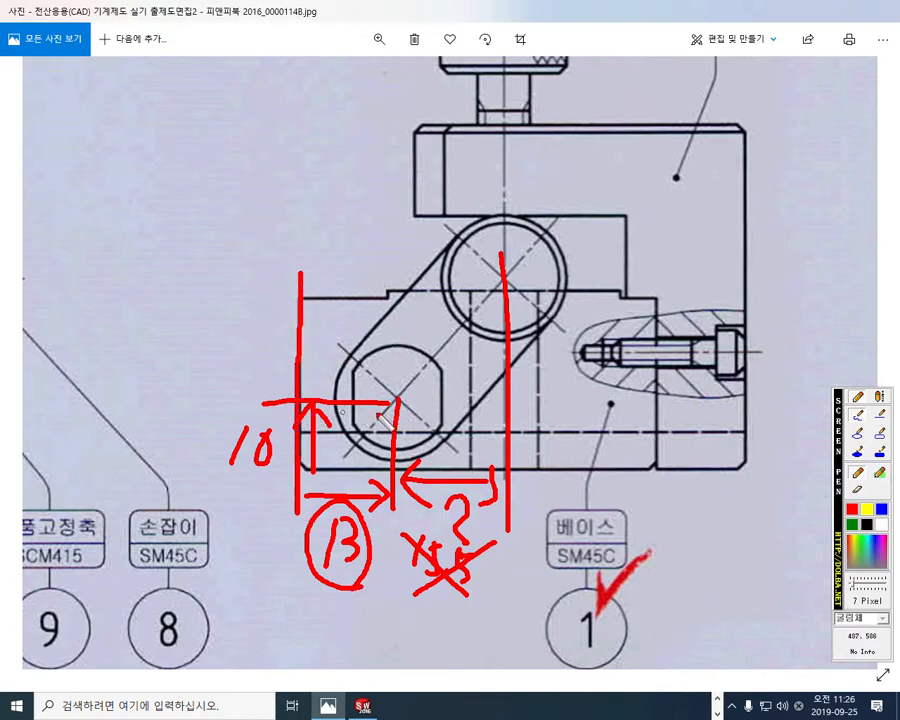
pyautogui.moveTo(224, 470); pyautogui.dragTo(566, 470)
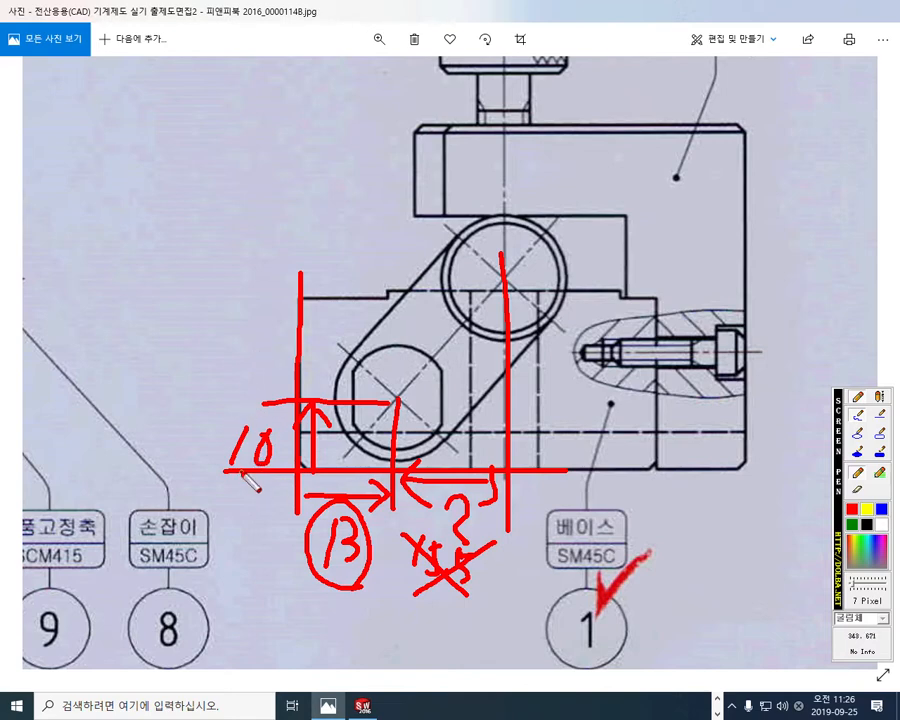
pyautogui.moveTo(408, 378)
pyautogui.mouseDown()
pyautogui.moveTo(382, 408)
pyautogui.moveTo(410, 406)
pyautogui.mouseUp()
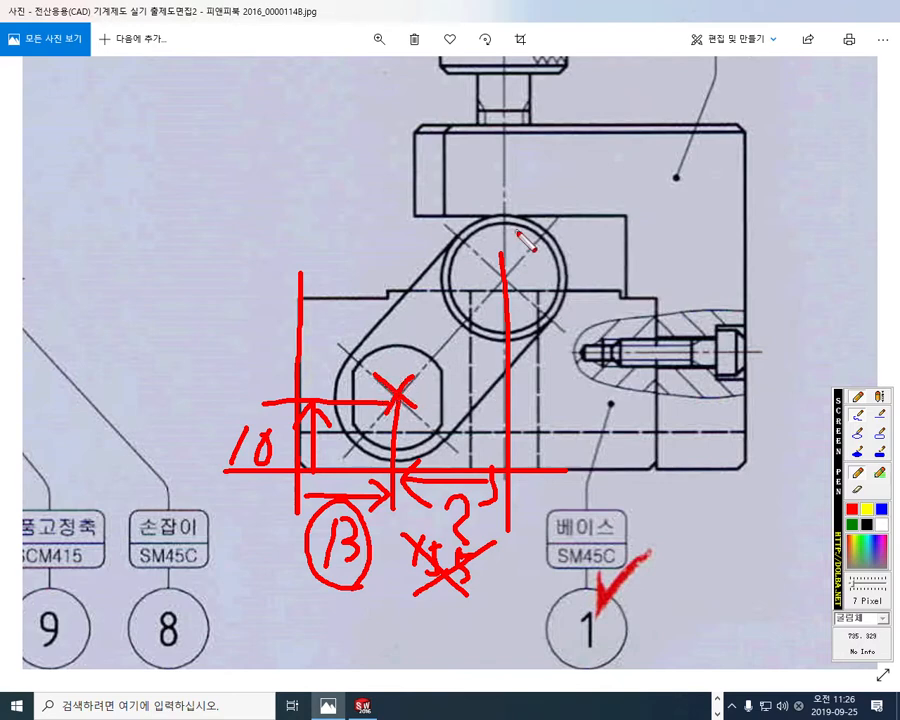
pyautogui.moveTo(503, 374); pyautogui.dragTo(512, 378)
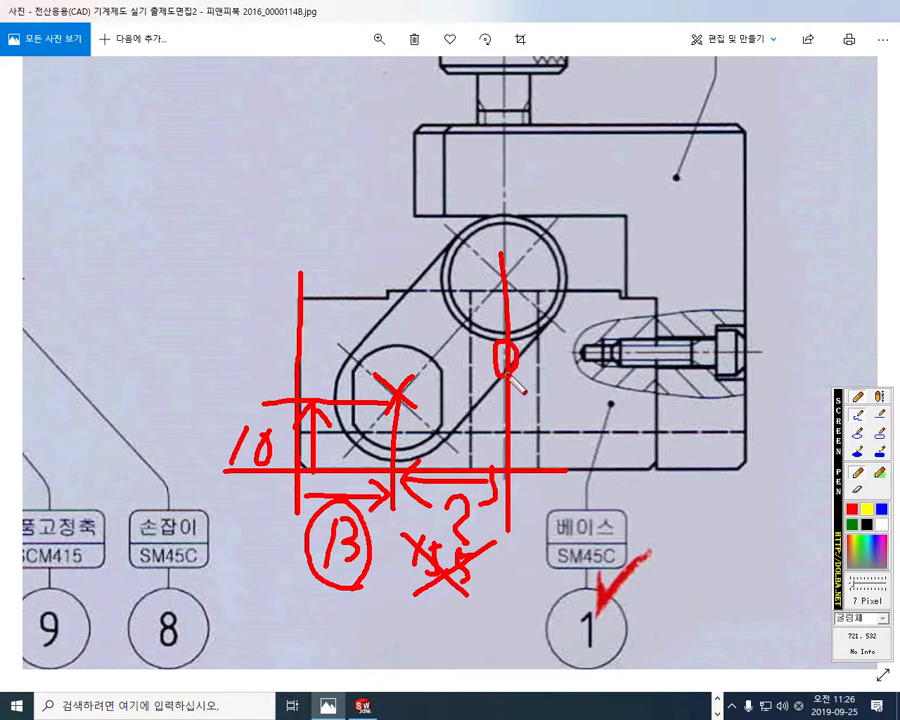
pyautogui.moveTo(358, 200); pyautogui.dragTo(428, 214)
pyautogui.moveTo(425, 163); pyautogui.dragTo(440, 232)
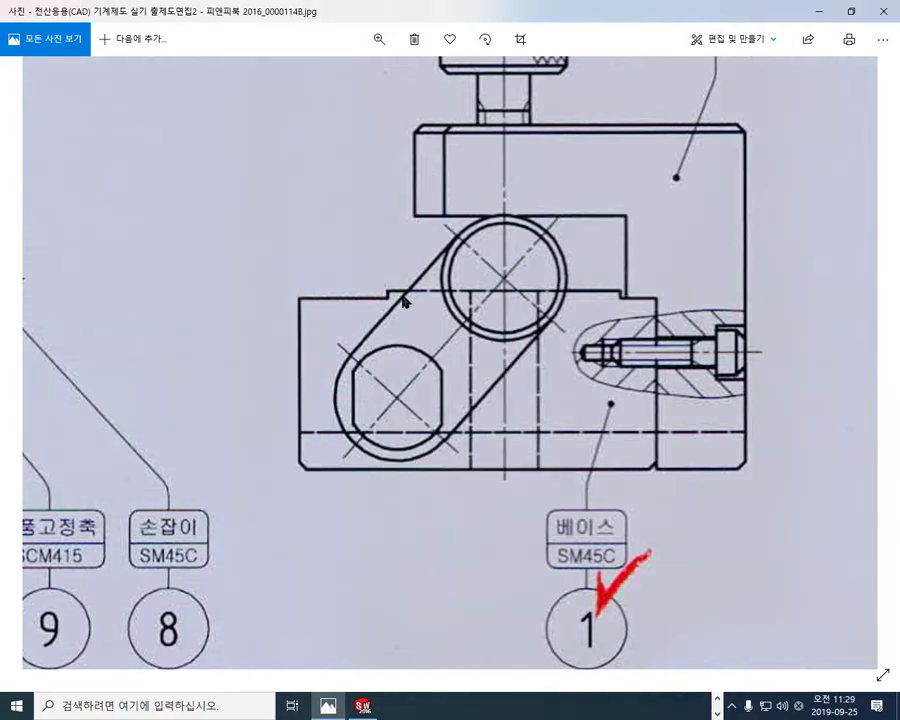
# Step: View the sectioned front view with the fixing shaft's thread, and show the drawing's side view enlarged beside the base model
pyautogui.moveTo(120, 378); pyautogui.dragTo(595, 370)
pyautogui.moveTo(205, 384); pyautogui.dragTo(514, 385)
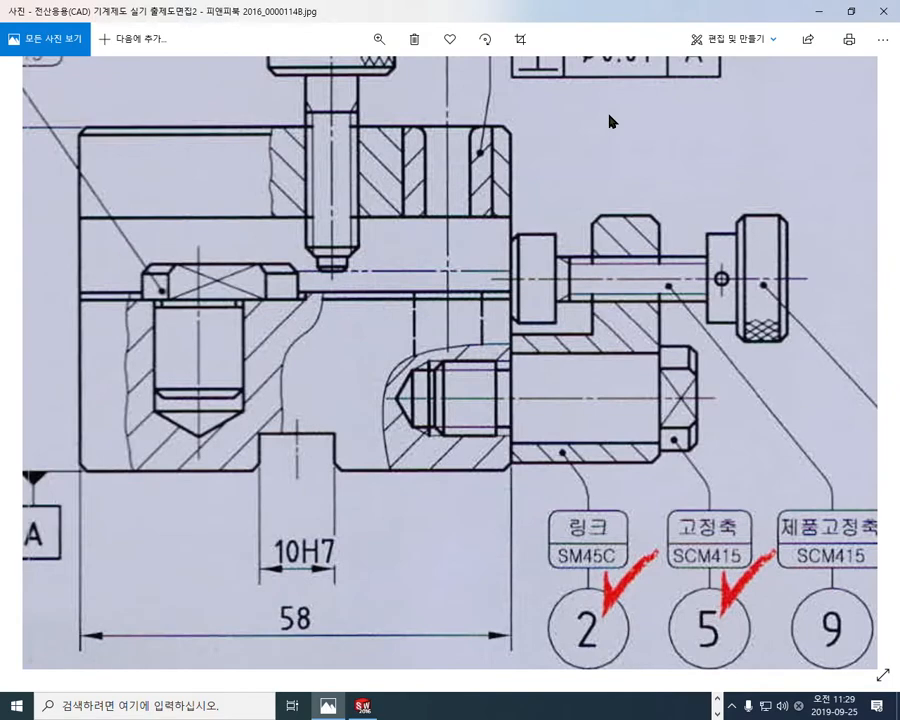
pyautogui.click(853, 13)
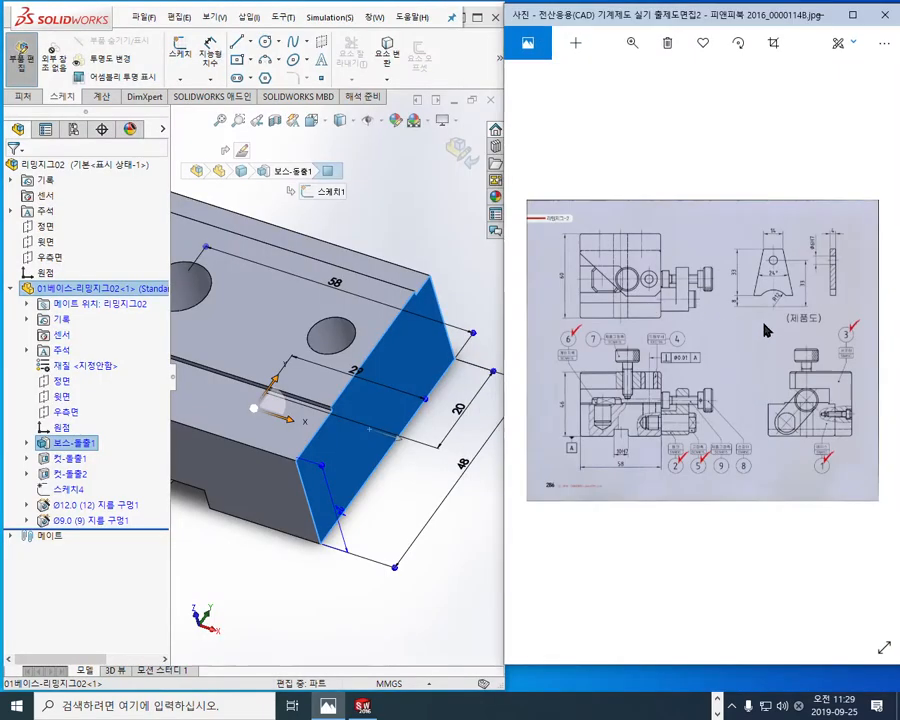
pyautogui.scroll(10, 820, 427)
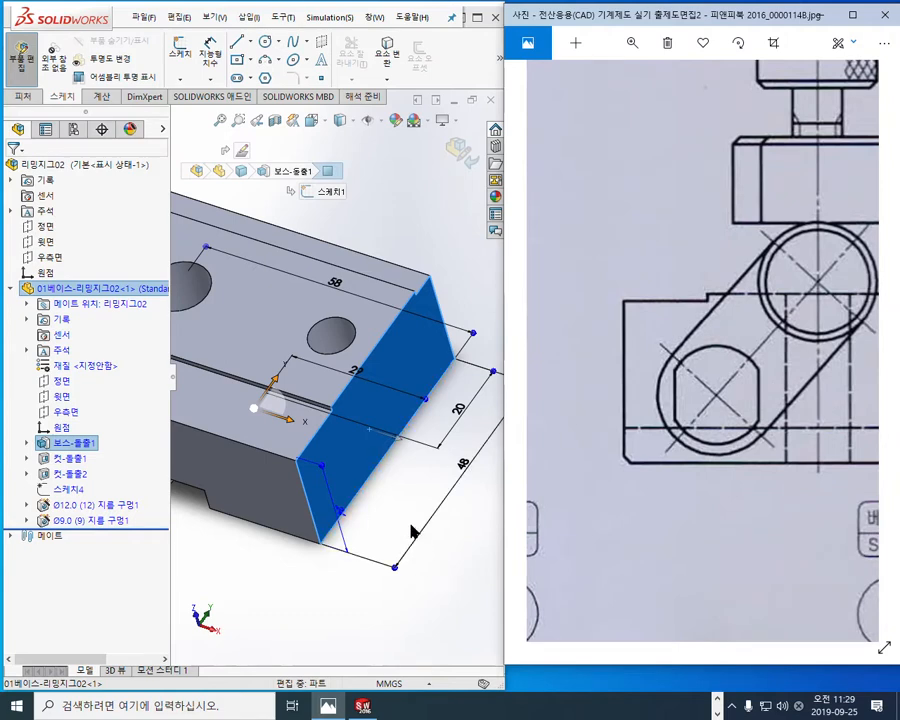
# Step: Mark the threaded hole's centre on the base's end face, noting 10 from the underside and 13 from the side edge
pyautogui.press('F12')
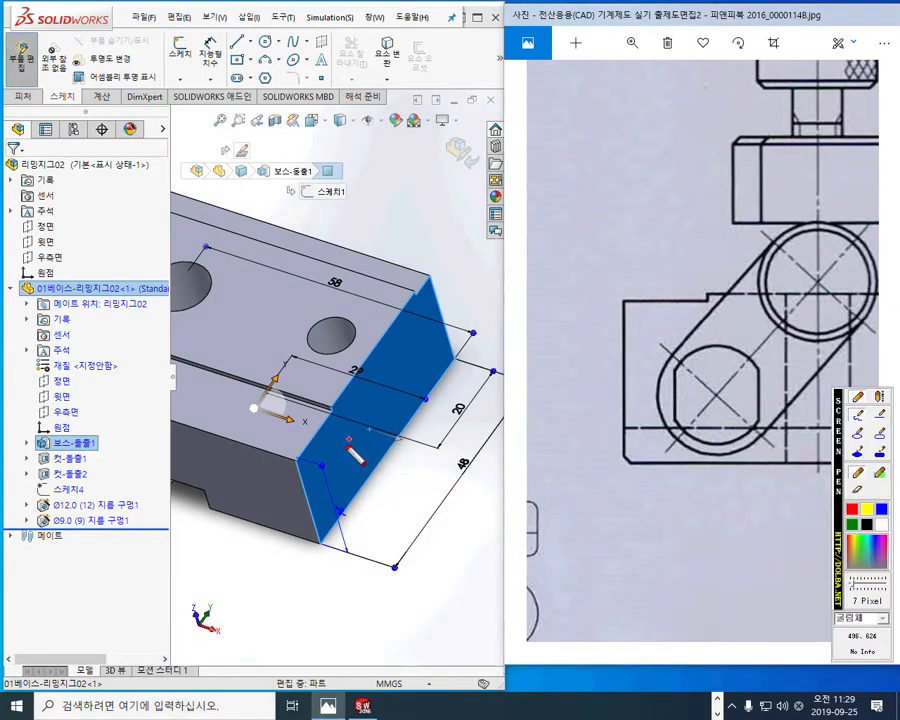
pyautogui.moveTo(343, 437); pyautogui.dragTo(350, 462)
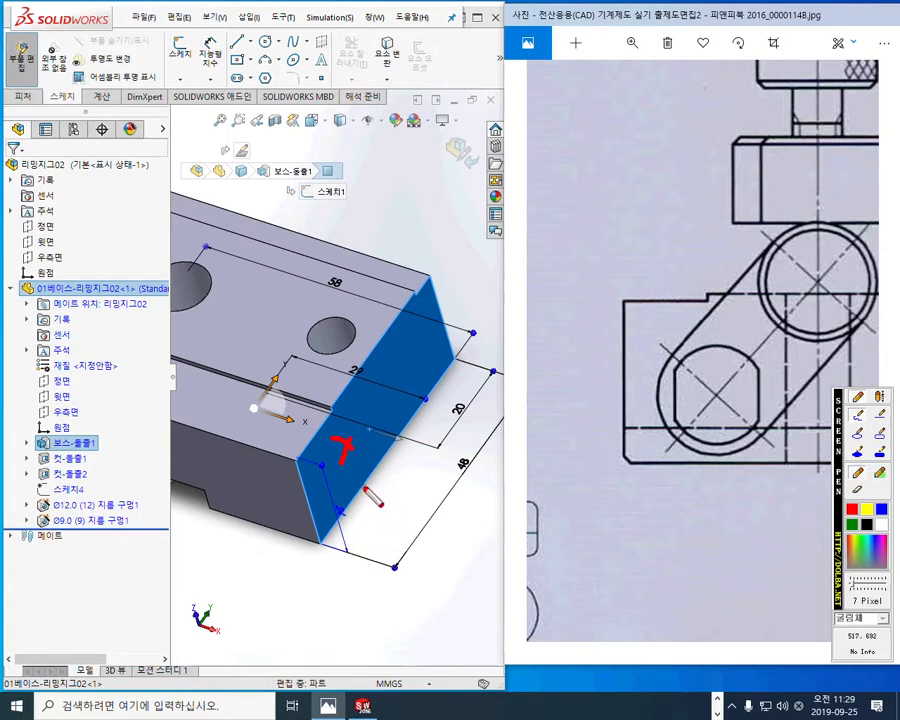
pyautogui.moveTo(363, 486)
pyautogui.mouseDown()
pyautogui.moveTo(355, 452)
pyautogui.moveTo(350, 474)
pyautogui.moveTo(372, 452)
pyautogui.moveTo(381, 486)
pyautogui.moveTo(394, 465)
pyautogui.mouseUp()
pyautogui.moveTo(304, 501); pyautogui.dragTo(327, 477)
pyautogui.moveTo(279, 505)
pyautogui.mouseDown()
pyautogui.moveTo(276, 533)
pyautogui.moveTo(286, 535)
pyautogui.mouseUp()
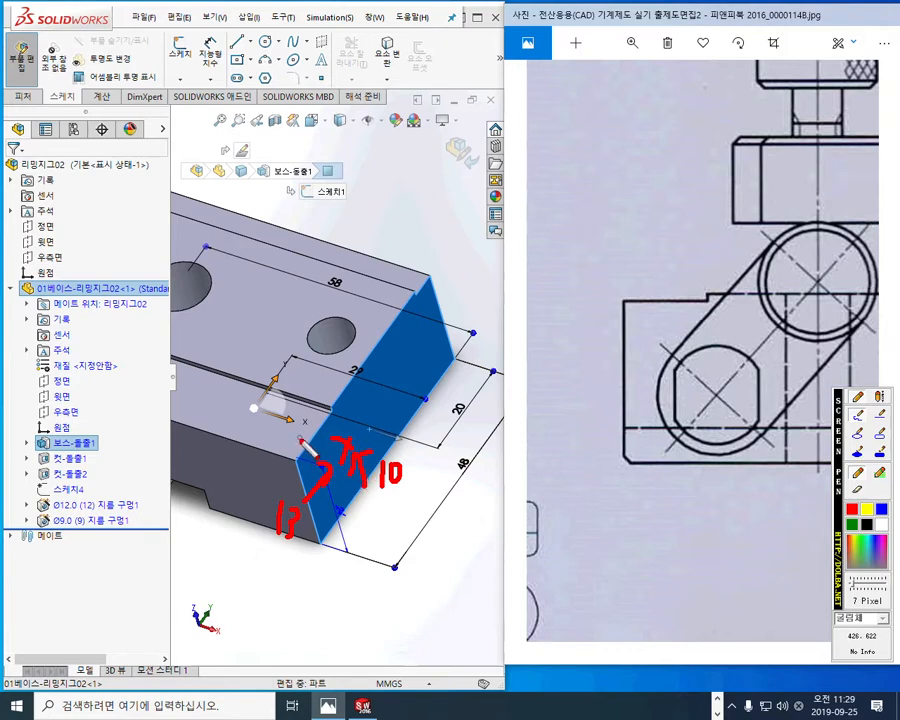
# Step: Add an inward arrow at the hole centre, note M10X1 and D.P 11 above it, and clear the handwritten marks
pyautogui.moveTo(322, 436)
pyautogui.mouseDown()
pyautogui.moveTo(270, 409)
pyautogui.moveTo(313, 352)
pyautogui.moveTo(338, 382)
pyautogui.moveTo(372, 372)
pyautogui.moveTo(391, 384)
pyautogui.moveTo(376, 385)
pyautogui.moveTo(400, 384)
pyautogui.mouseUp()
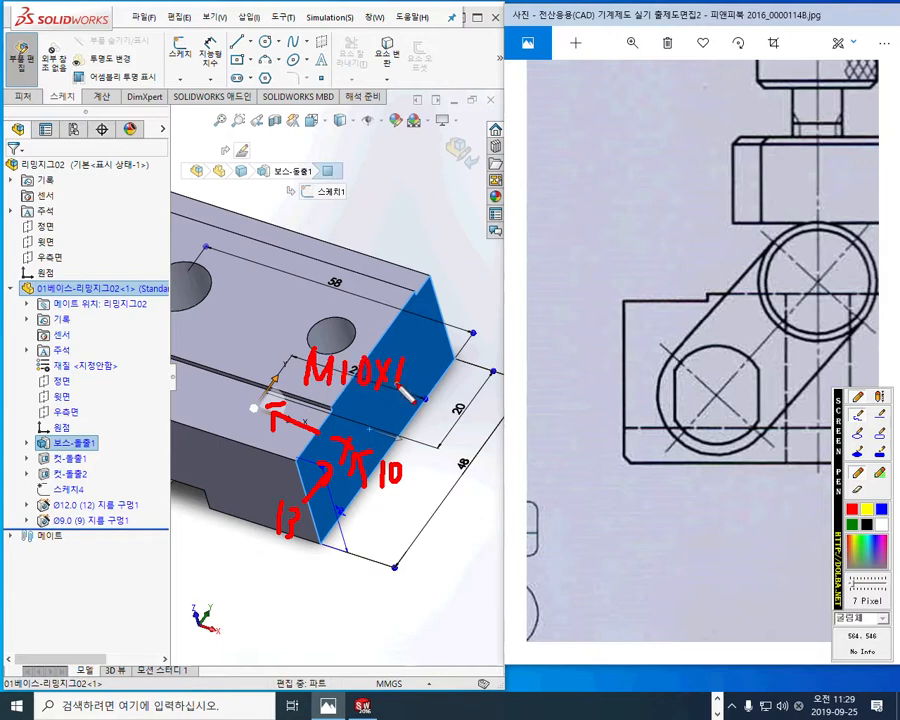
pyautogui.moveTo(321, 297)
pyautogui.mouseDown()
pyautogui.moveTo(322, 337)
pyautogui.moveTo(334, 299)
pyautogui.moveTo(323, 332)
pyautogui.mouseUp()
pyautogui.click(344, 320)
pyautogui.moveTo(361, 294)
pyautogui.mouseDown()
pyautogui.moveTo(360, 319)
pyautogui.moveTo(366, 304)
pyautogui.mouseUp()
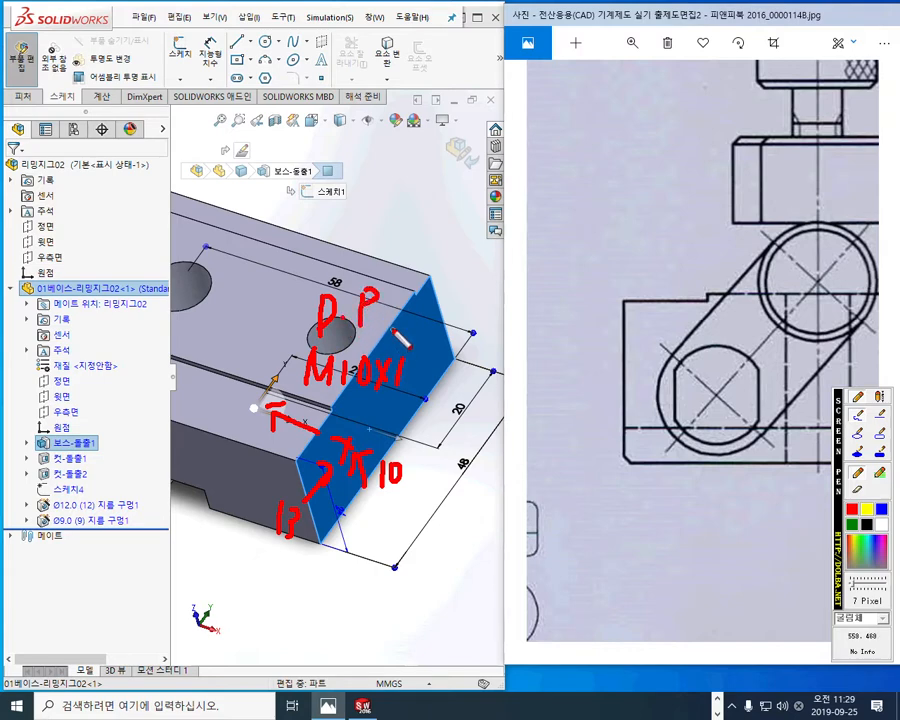
pyautogui.moveTo(405, 291)
pyautogui.mouseDown()
pyautogui.moveTo(397, 325)
pyautogui.moveTo(408, 326)
pyautogui.mouseUp()
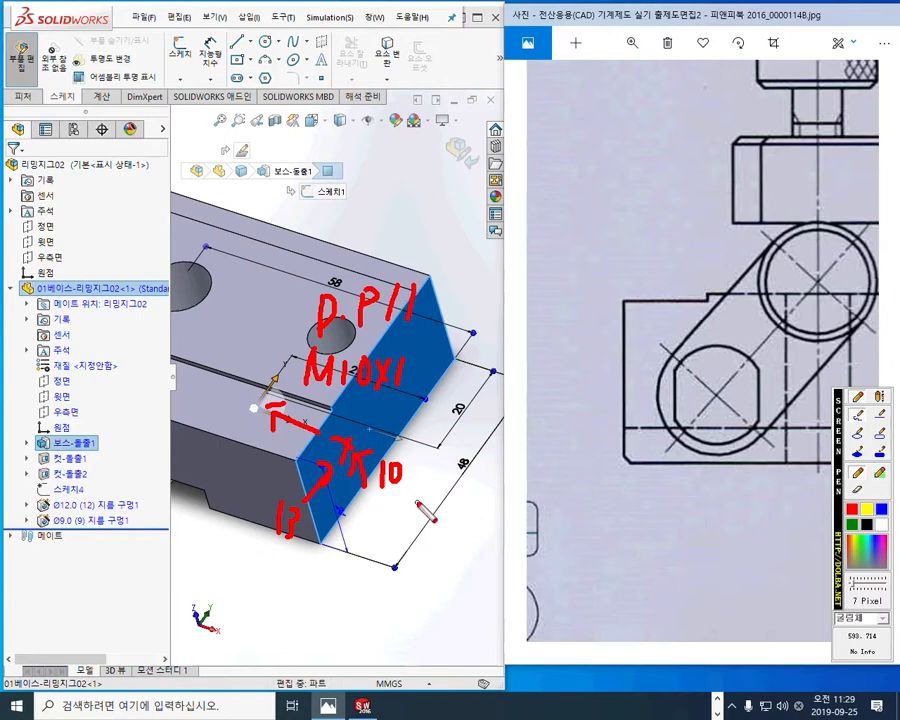
pyautogui.press('Escape')
# Step: Start a sketch on the base's selected end face and place a point in its lower part near the side edge
pyautogui.click(477, 17)
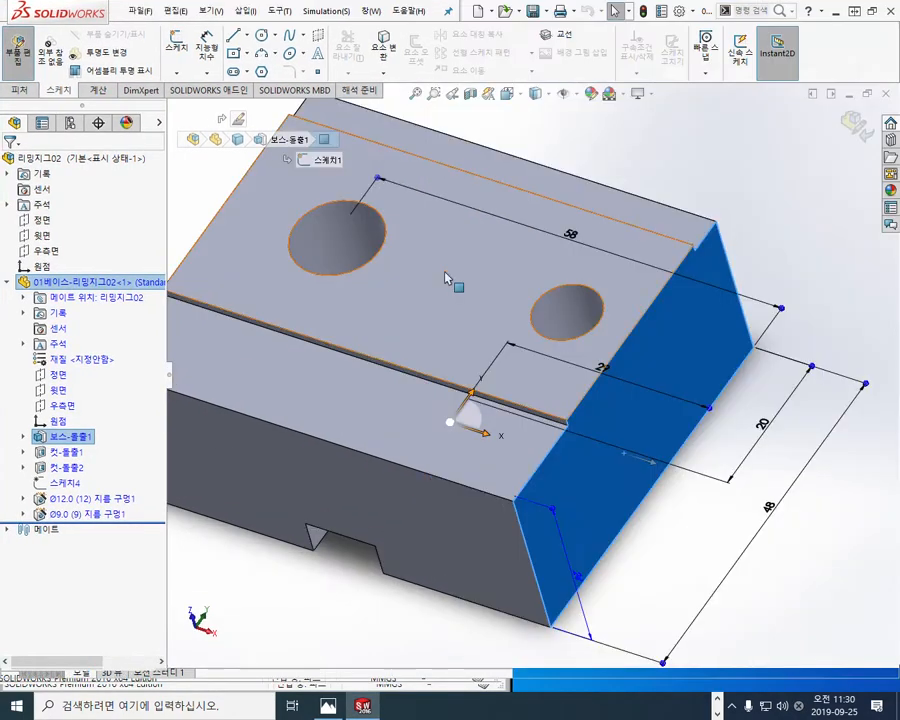
pyautogui.click(613, 476)
pyautogui.click(637, 452)
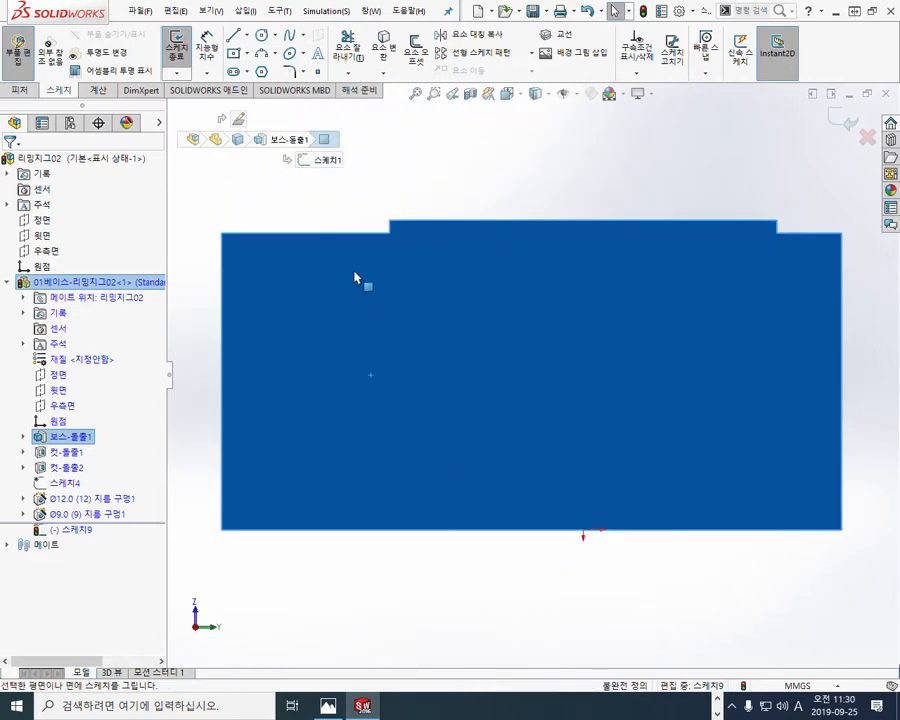
pyautogui.click(237, 153)
pyautogui.click(317, 71)
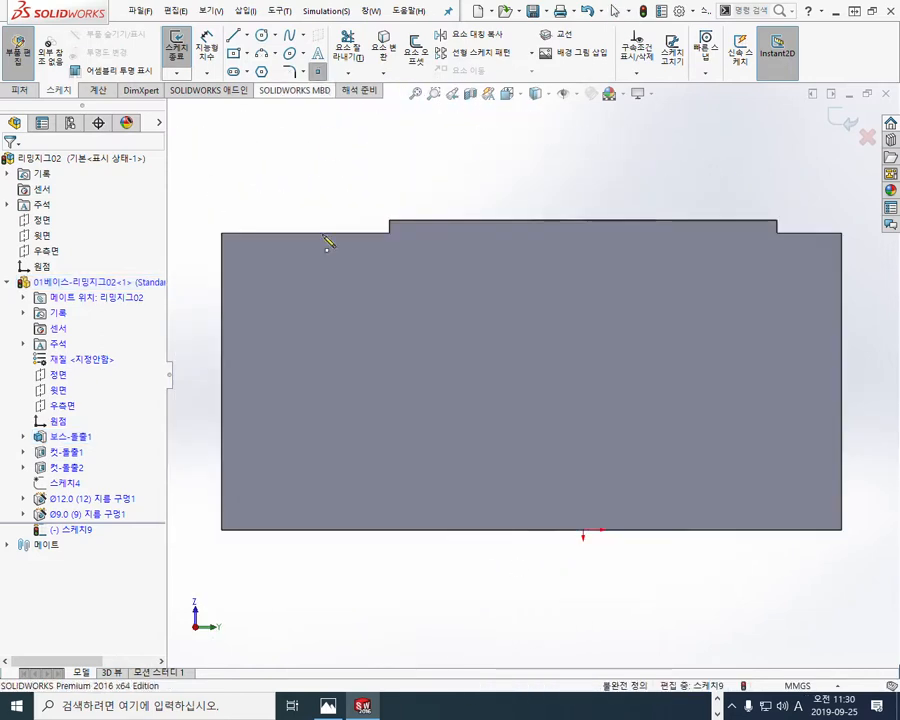
pyautogui.click(365, 389)
pyautogui.rightClick(492, 340)
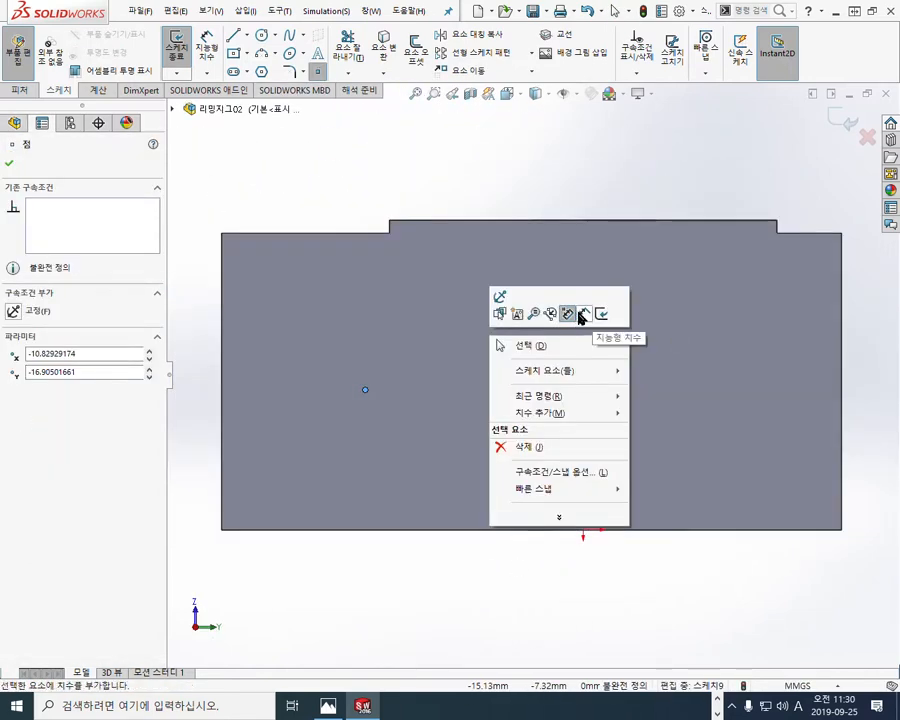
pyautogui.click(580, 316)
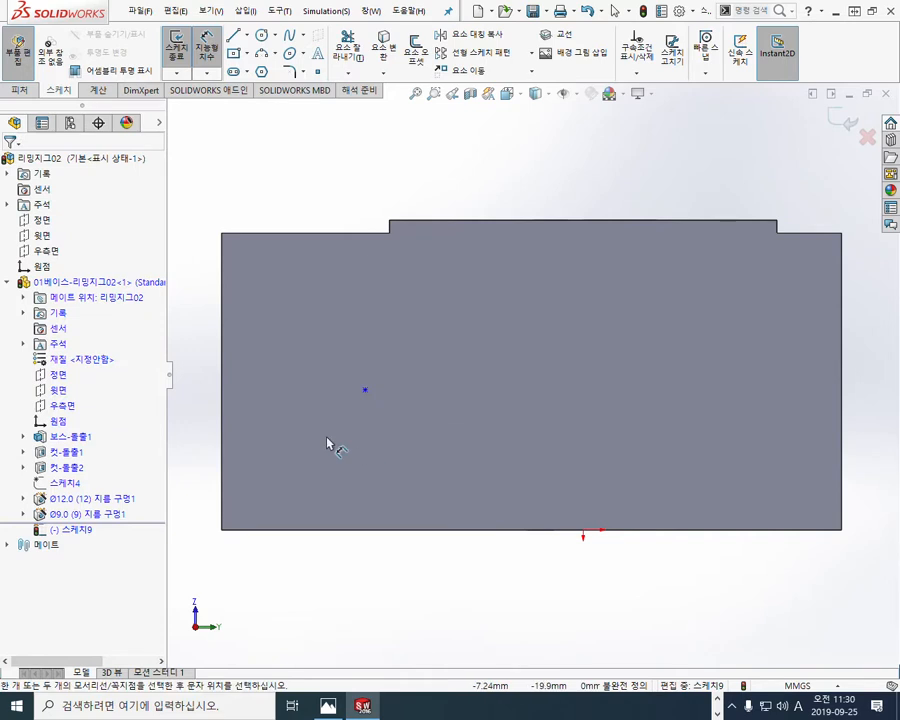
# Step: Dimension the point's horizontal distance from the base's nearer side edge as 13 mm
pyautogui.click(223, 416)
pyautogui.click(365, 390)
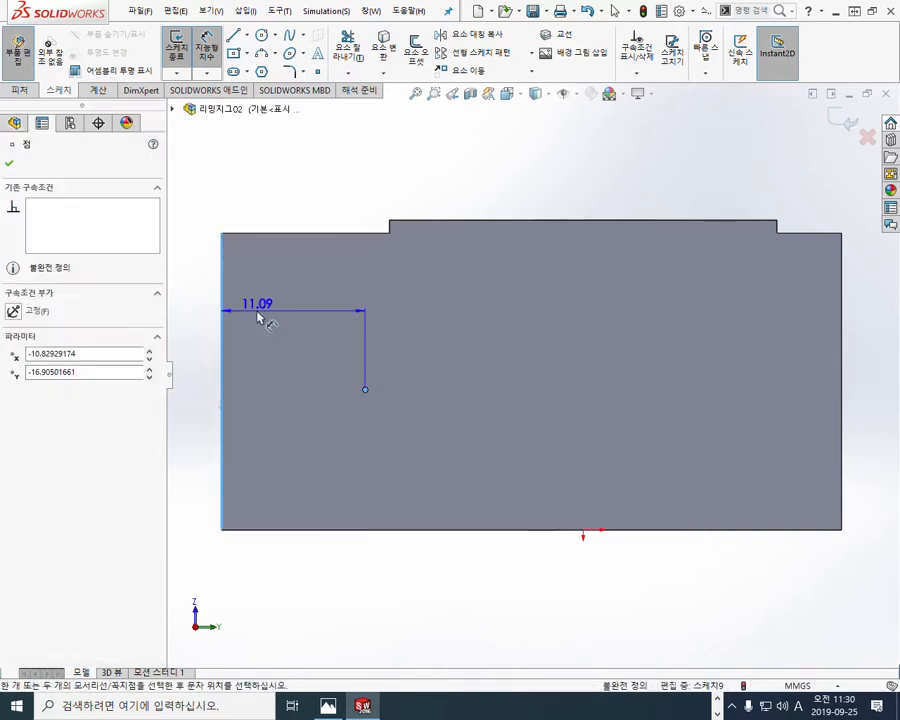
pyautogui.click(298, 362)
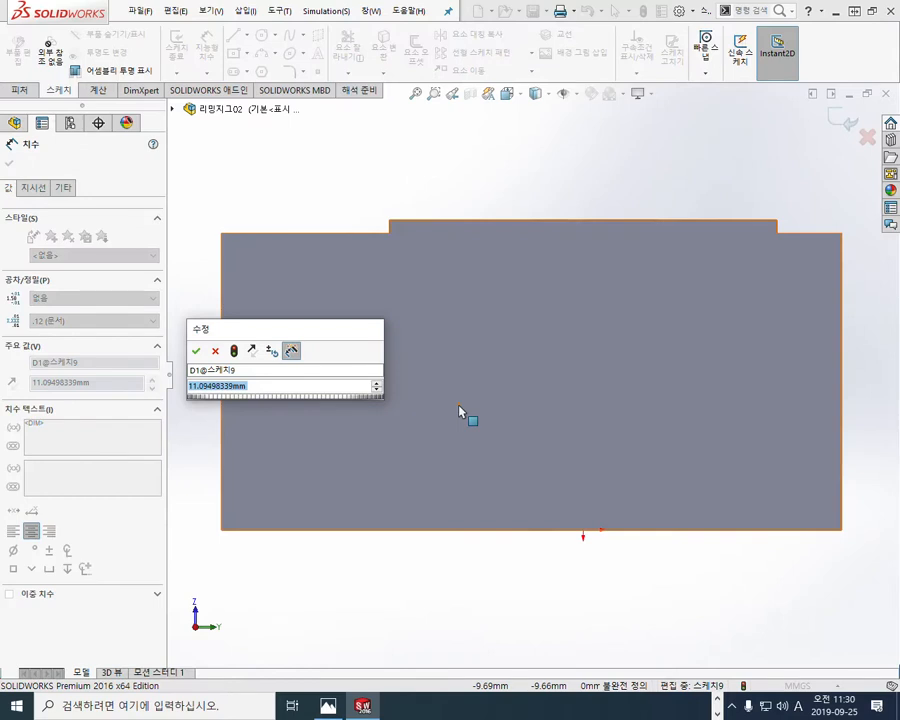
pyautogui.write('13')
pyautogui.press('Return')
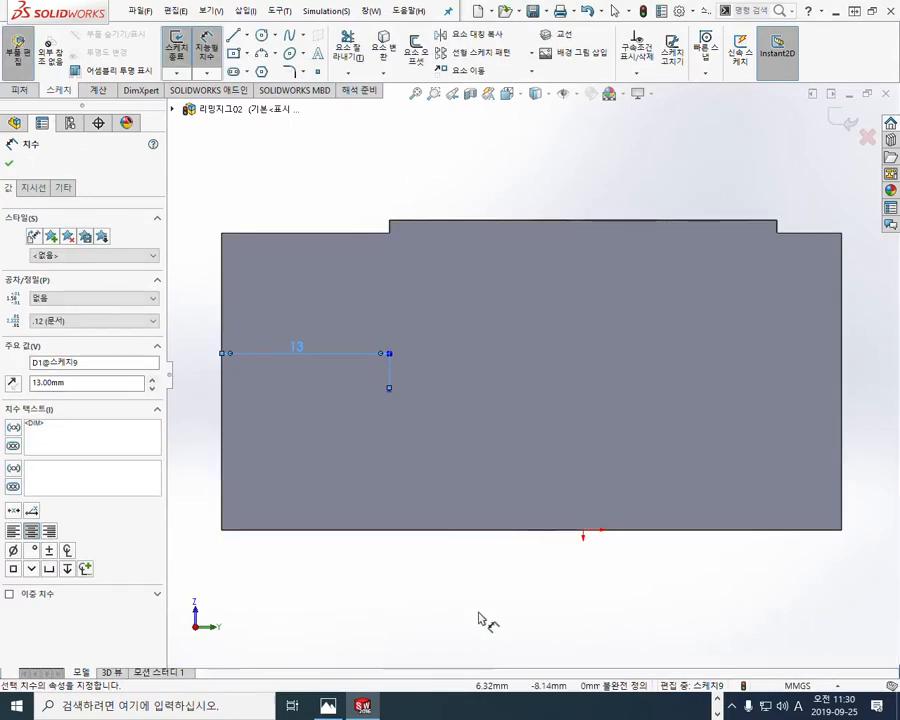
# Step: Dimension the point's height above the base's bottom edge as 10 mm
pyautogui.click(481, 620)
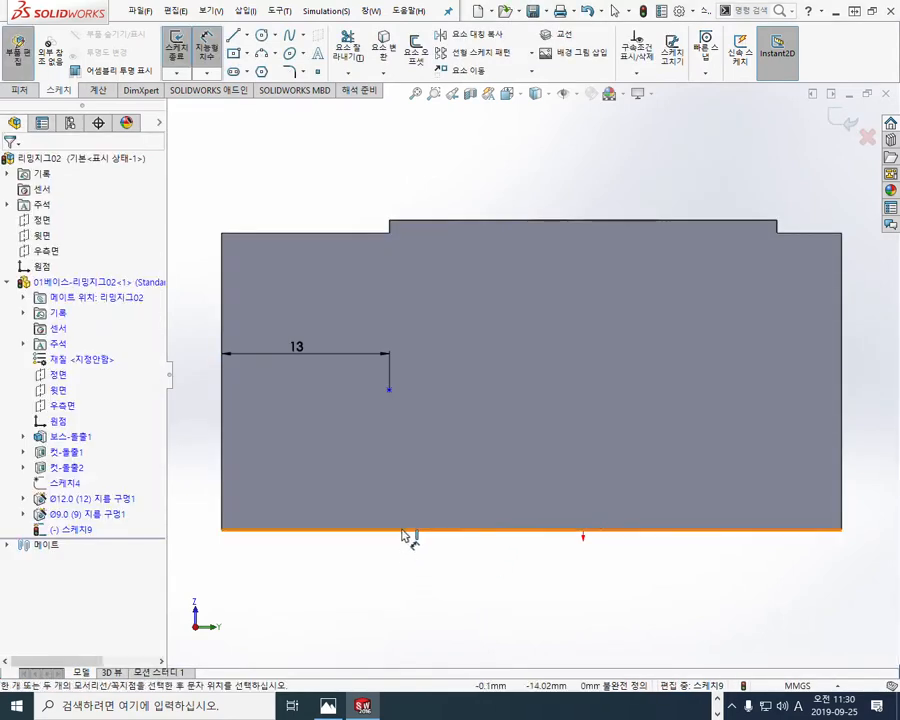
pyautogui.click(389, 391)
pyautogui.click(420, 462)
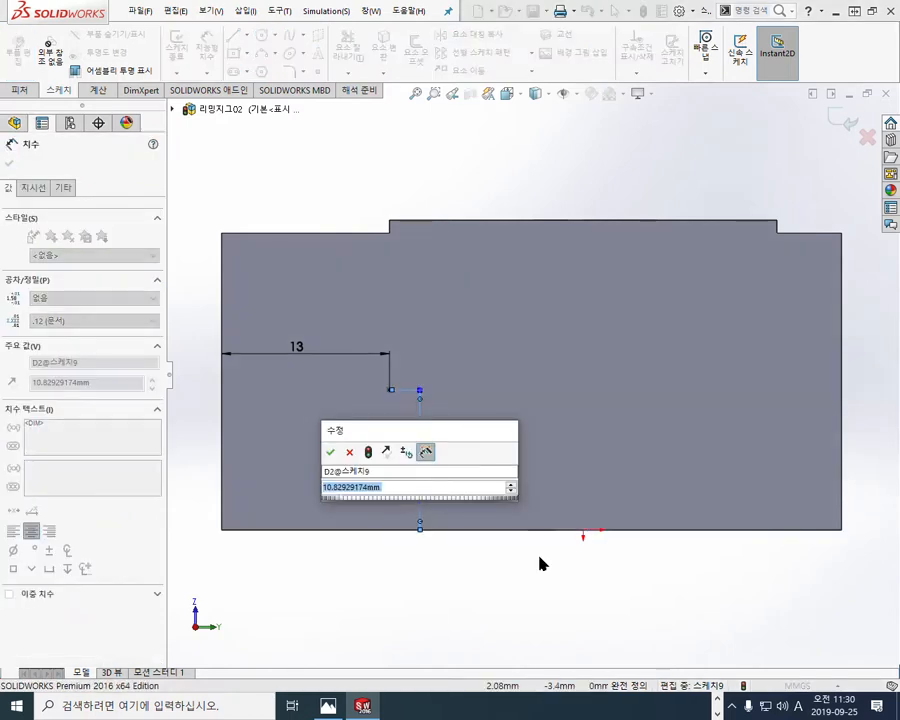
pyautogui.write('10')
pyautogui.press('Return')
pyautogui.click(500, 620)
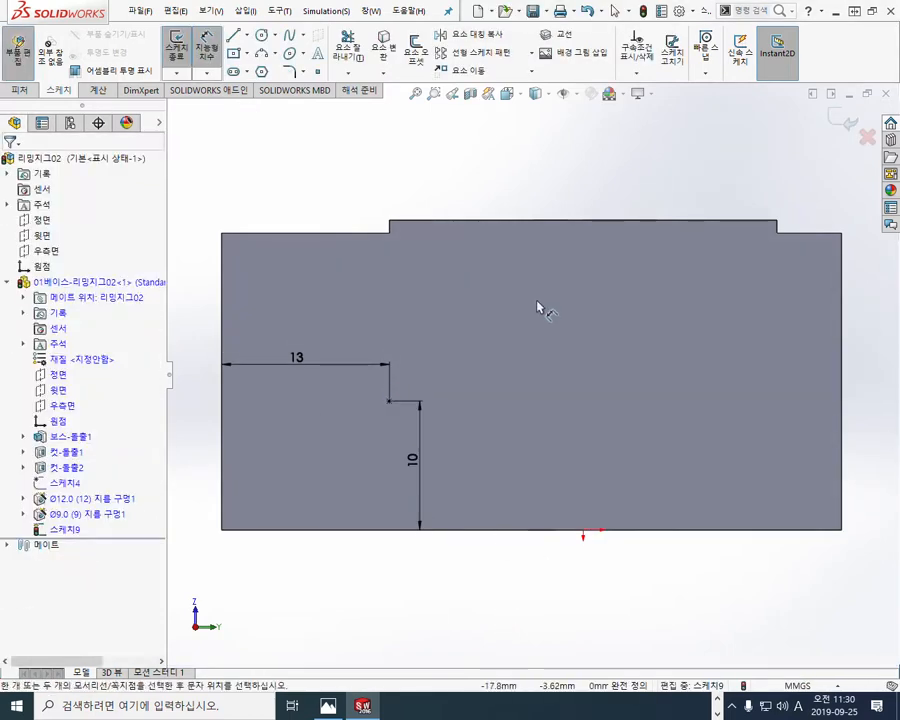
# Step: Finish the hole-position sketch and set the model's display style to hidden lines removed
pyautogui.moveTo(484, 303); pyautogui.dragTo(527, 335, button='middle')
pyautogui.press('Escape')
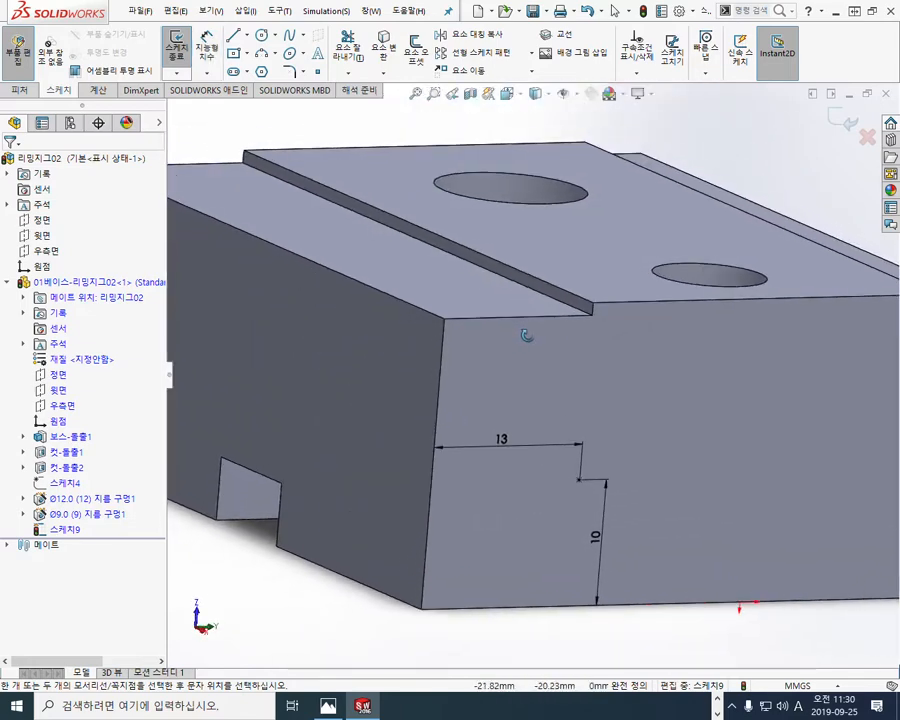
pyautogui.scroll(3, 713, 452)
pyautogui.scroll(-5, 689, 396)
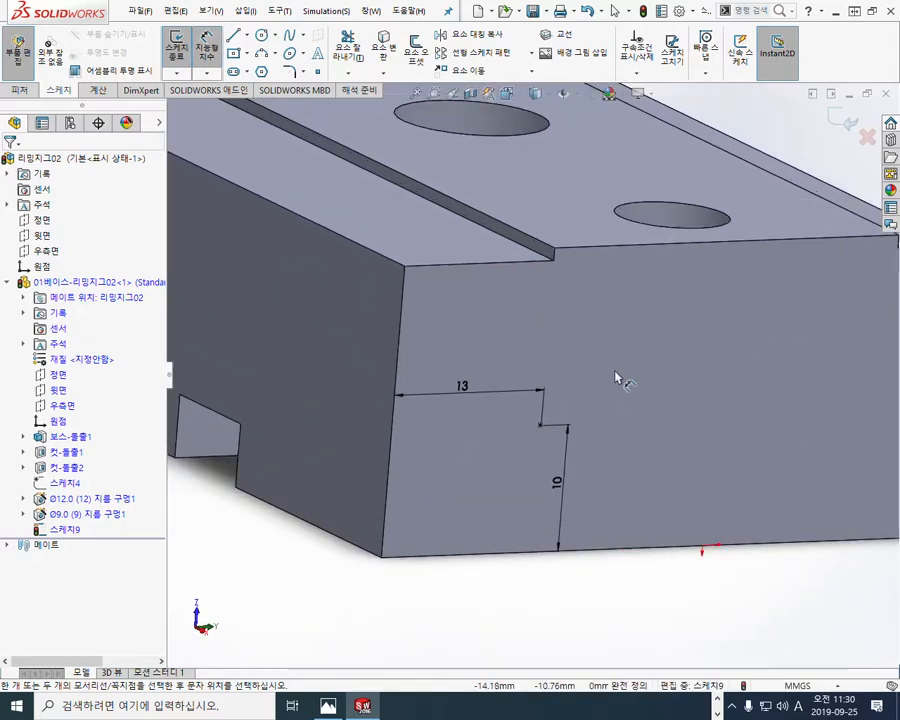
pyautogui.keyDown('ctrl'); pyautogui.moveTo(617, 378); pyautogui.dragTo(628, 411, button='middle'); pyautogui.keyUp('ctrl')
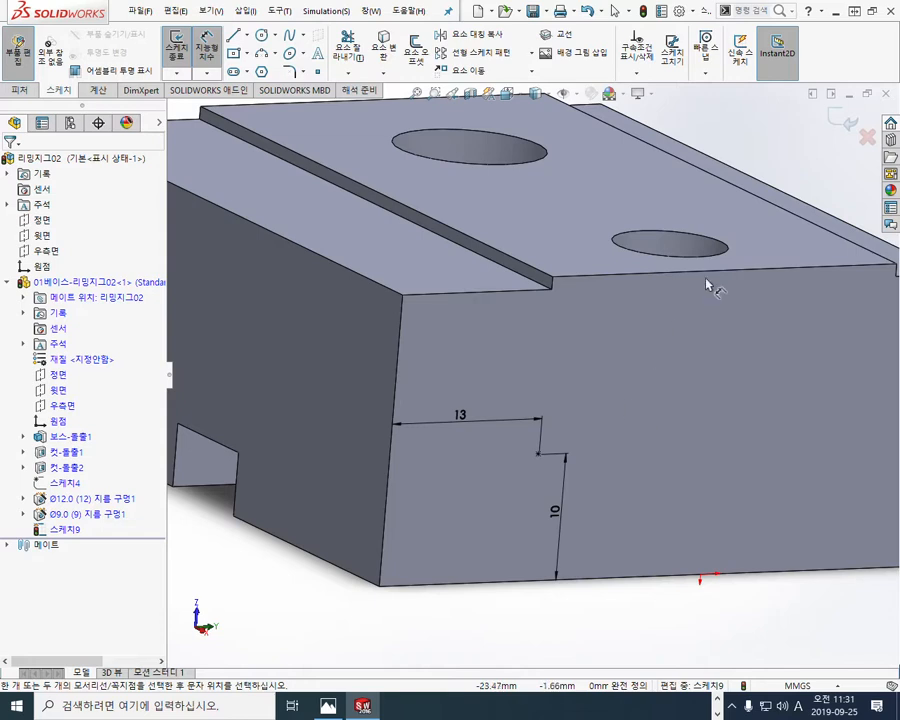
pyautogui.click(838, 120)
pyautogui.click(540, 93)
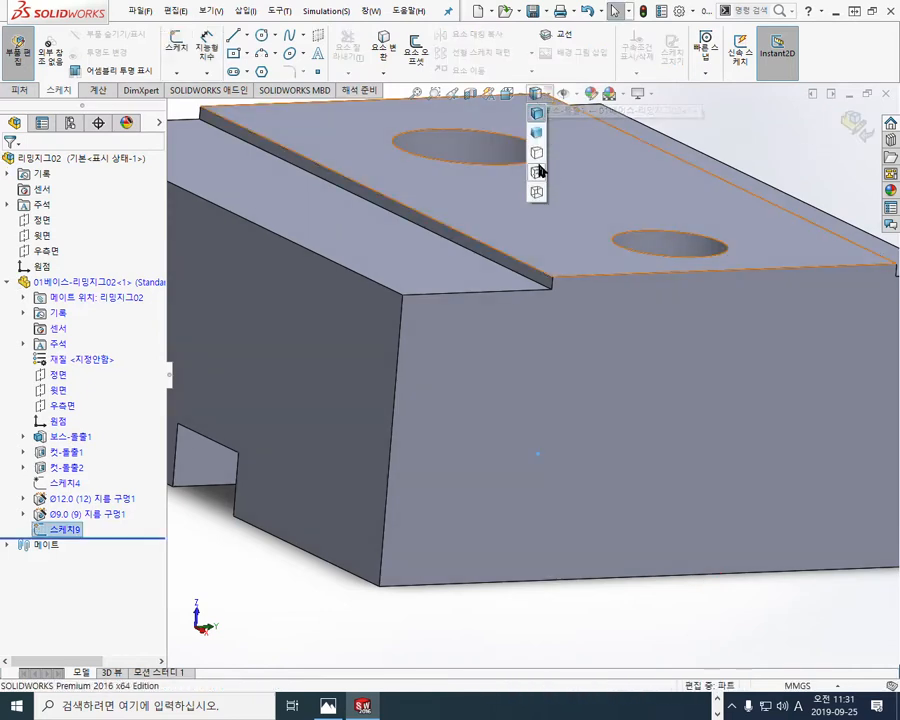
pyautogui.click(537, 154)
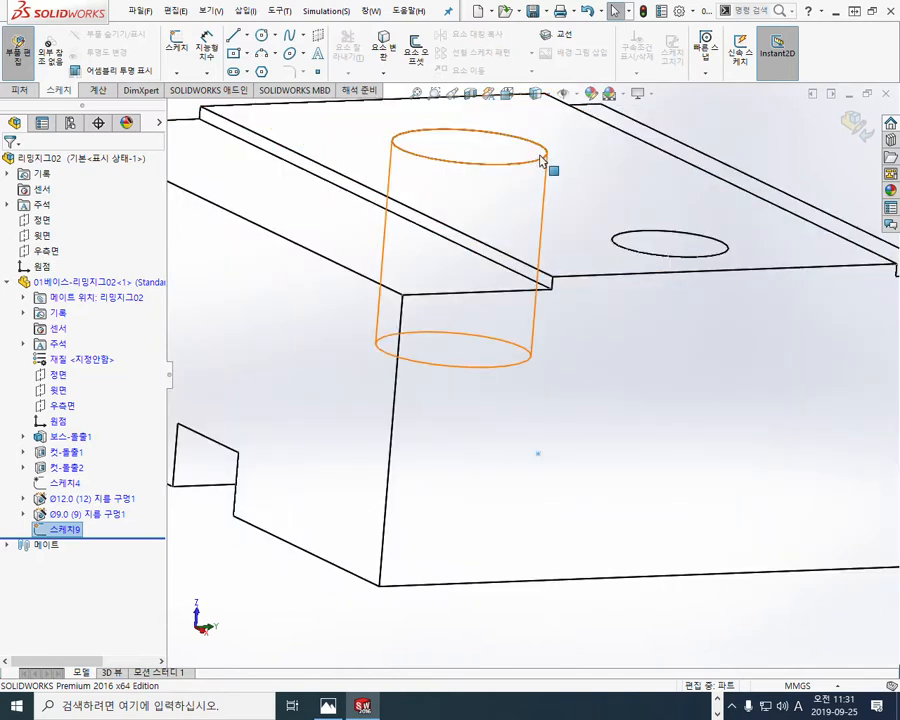
pyautogui.click(537, 93)
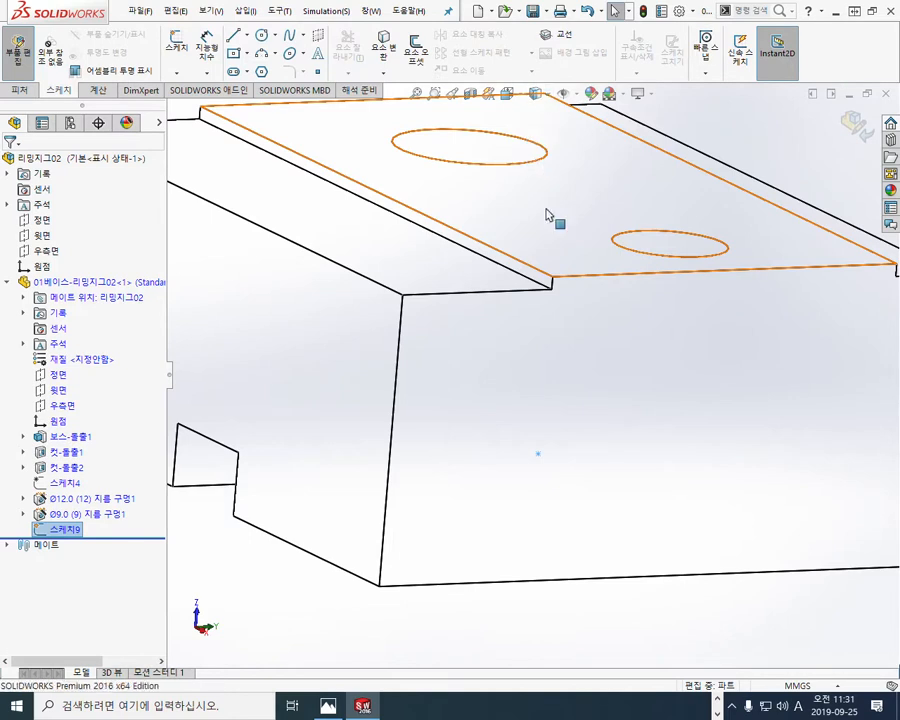
# Step: Start a Hole Wizard hole with the straight tap hole type, KS standard and tapped hole (탭 구멍) as the type
pyautogui.click(19, 89)
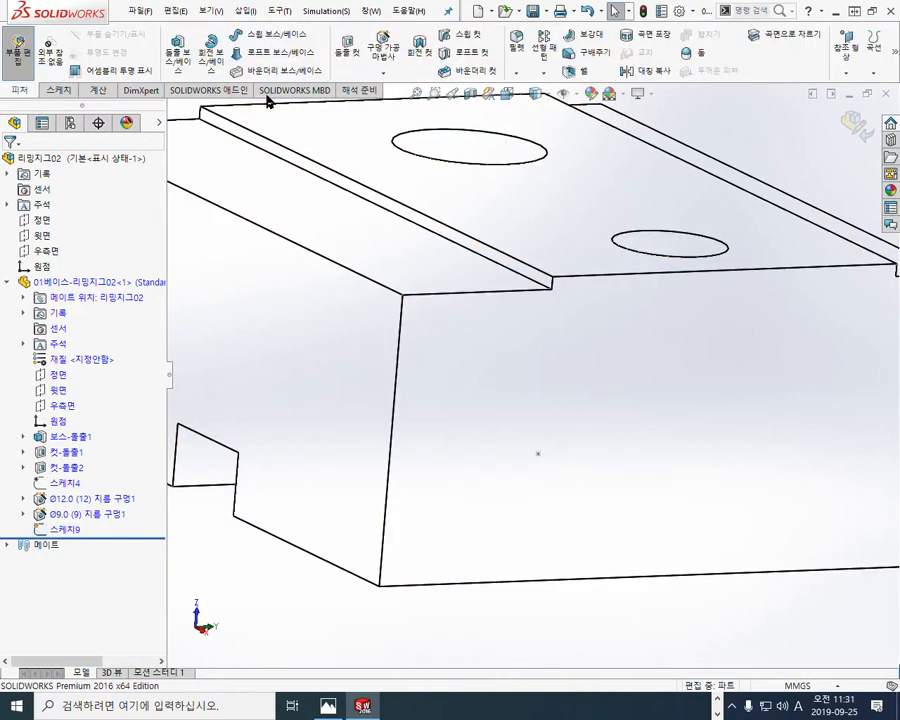
pyautogui.click(381, 52)
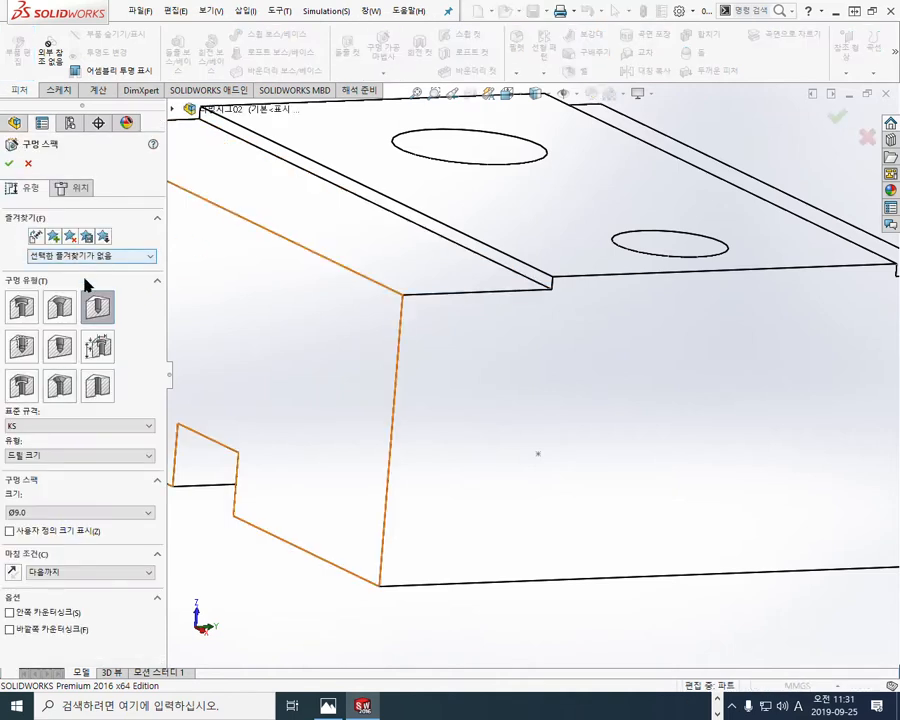
pyautogui.click(24, 347)
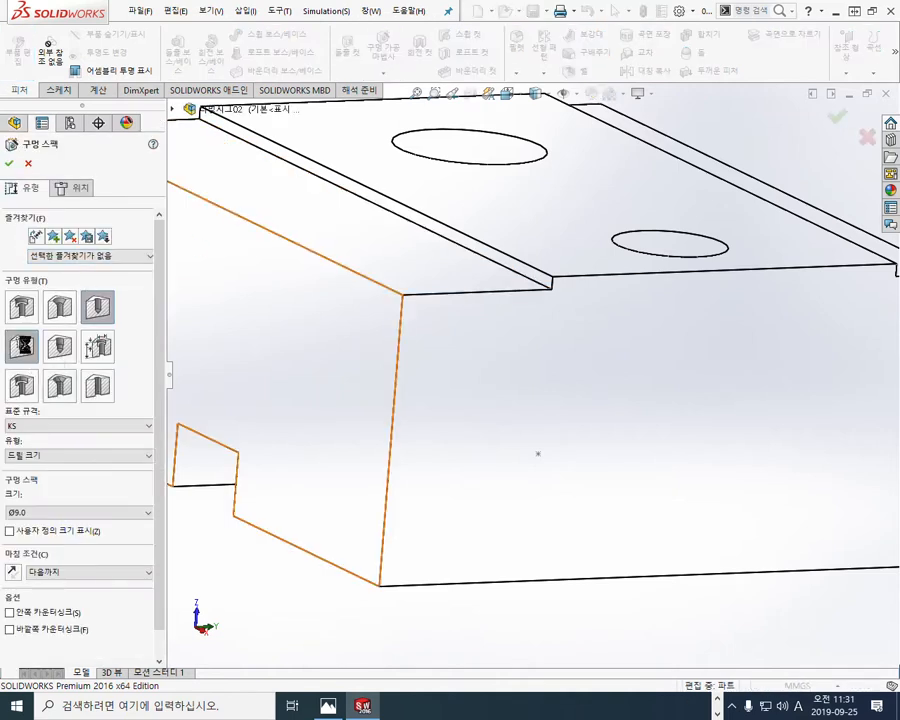
pyautogui.click(95, 457)
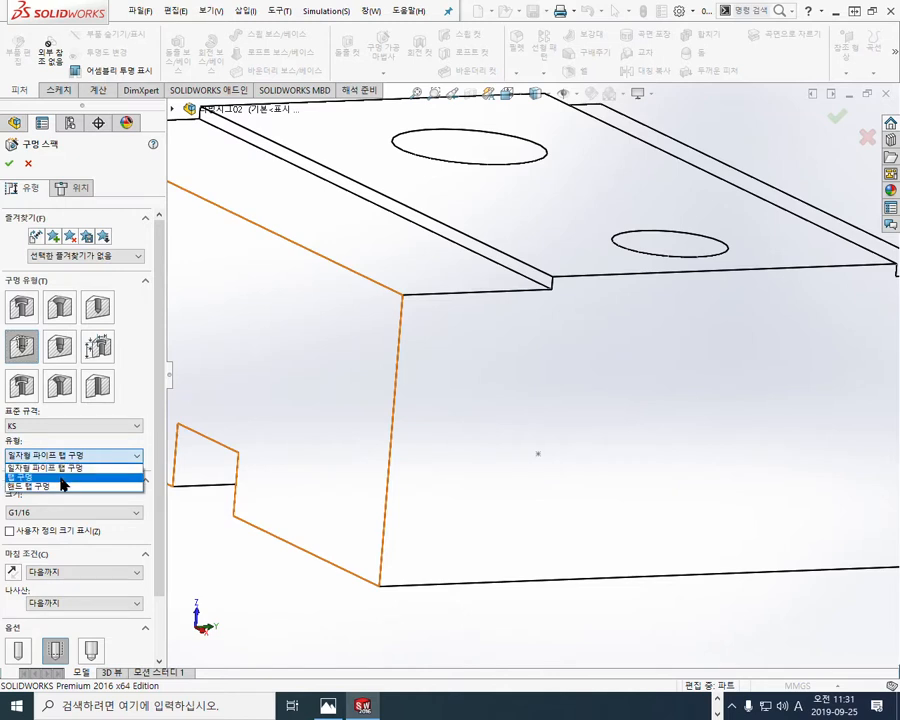
pyautogui.click(61, 478)
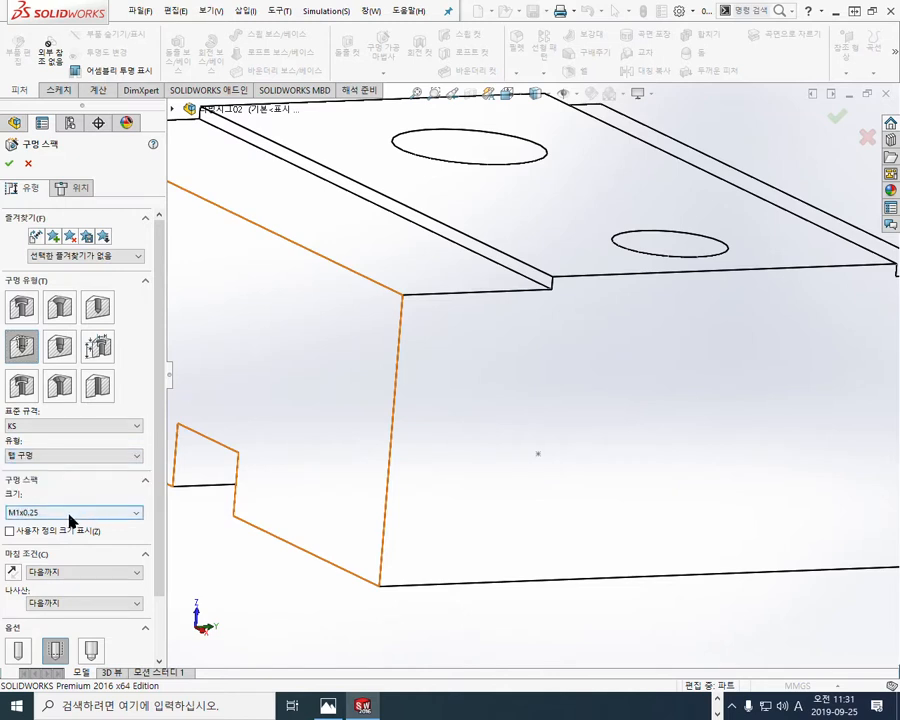
# Step: Set the tapped hole's size to M10x1.0 and its end condition to blind
pyautogui.click(72, 513)
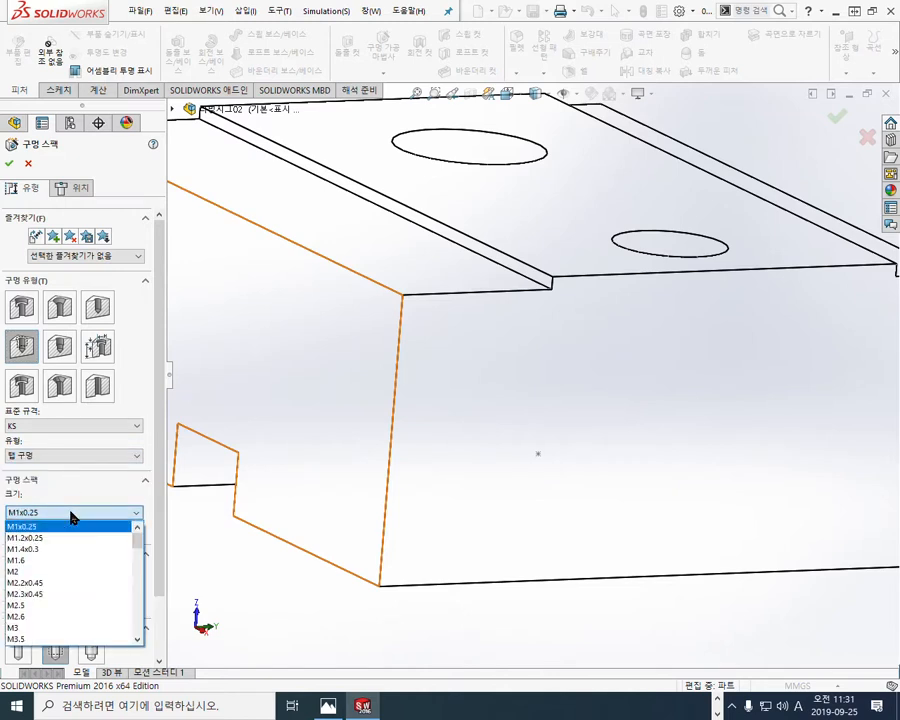
pyautogui.scroll(-12, 81, 570)
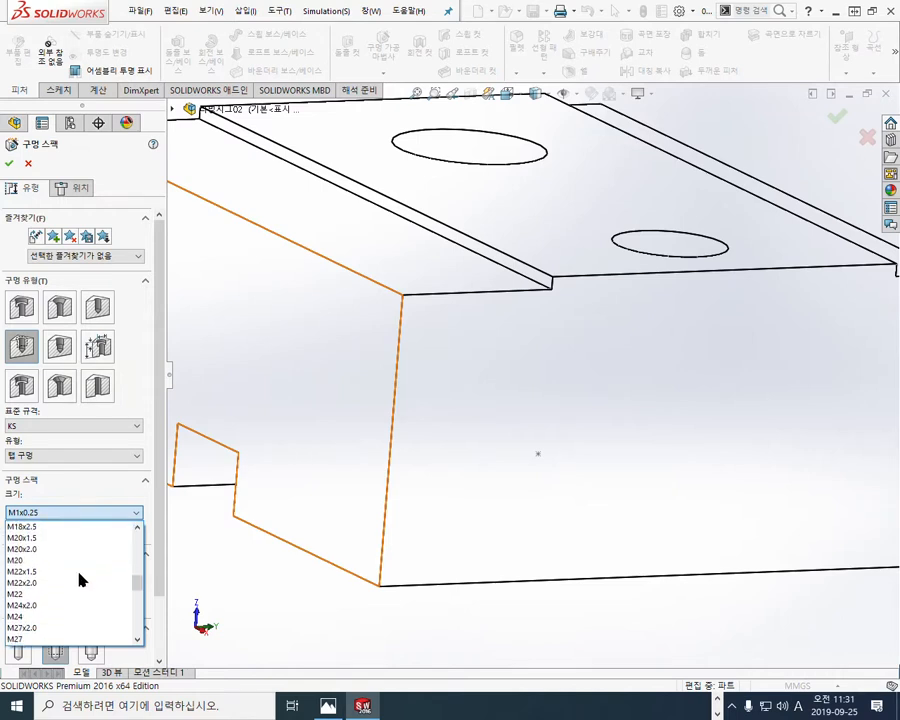
pyautogui.scroll(5, 81, 578)
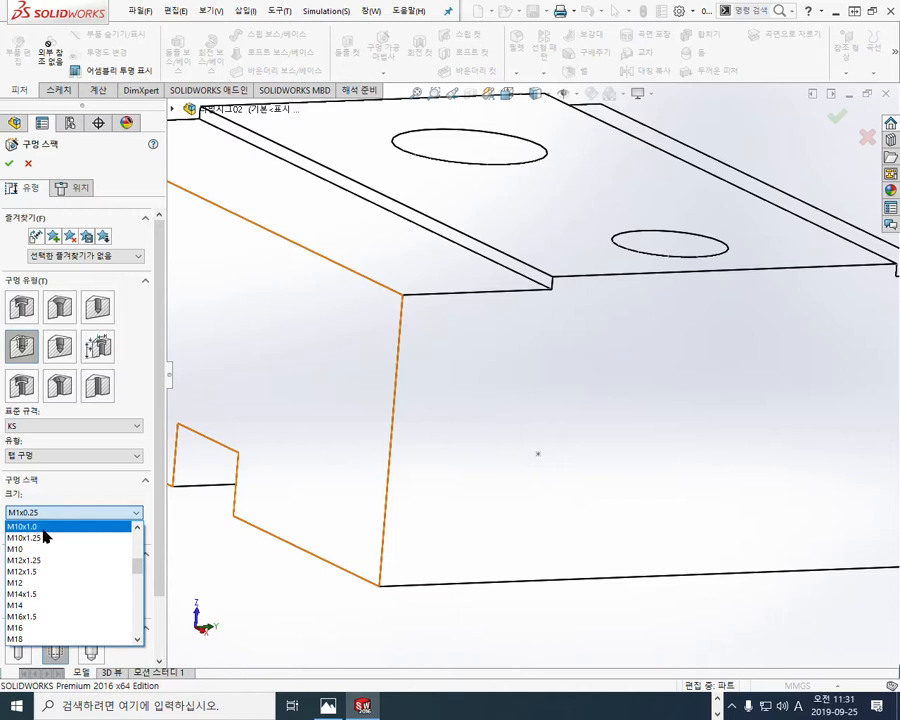
pyautogui.click(44, 526)
pyautogui.click(74, 572)
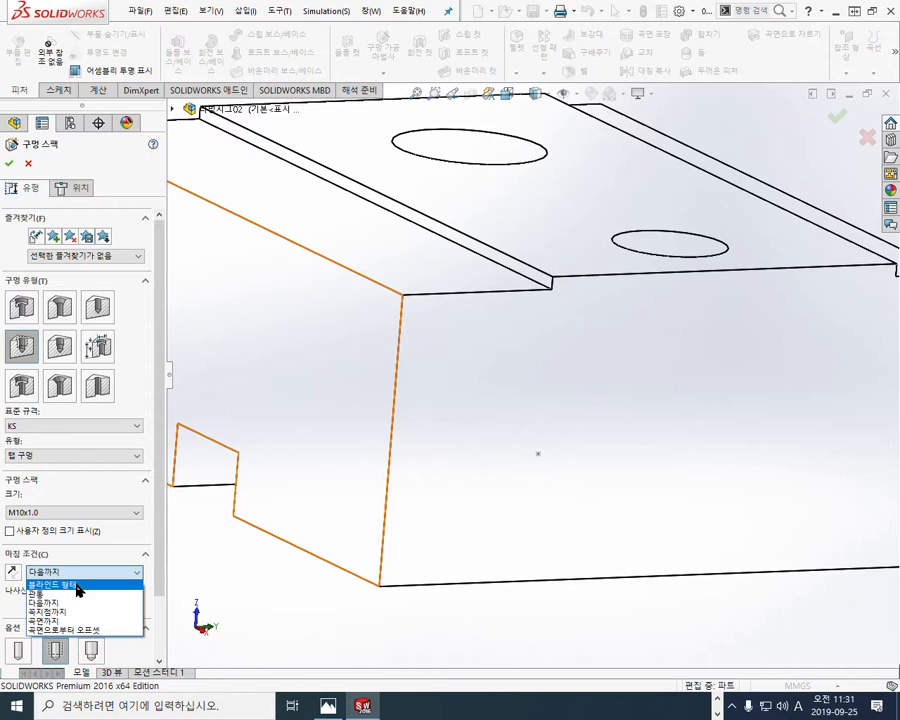
pyautogui.click(78, 586)
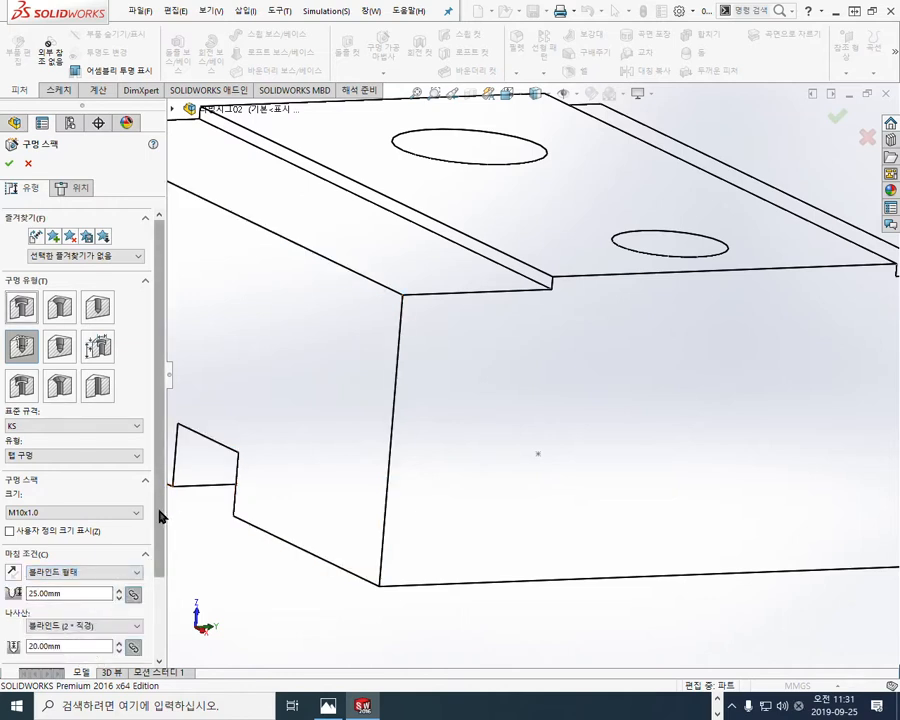
# Step: Set the tap thread depth to 11 mm and the blind hole depth to 13.75 mm
pyautogui.moveTo(159, 512); pyautogui.dragTo(159, 594)
pyautogui.click(76, 547)
pyautogui.doubleClick(67, 546)
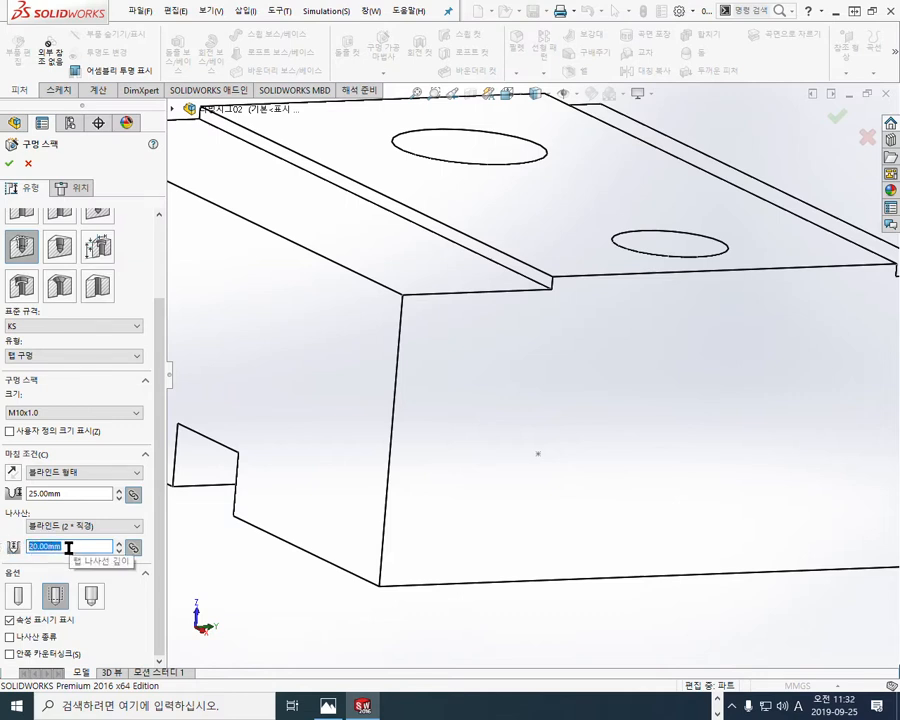
pyautogui.write('11')
pyautogui.press('Return')
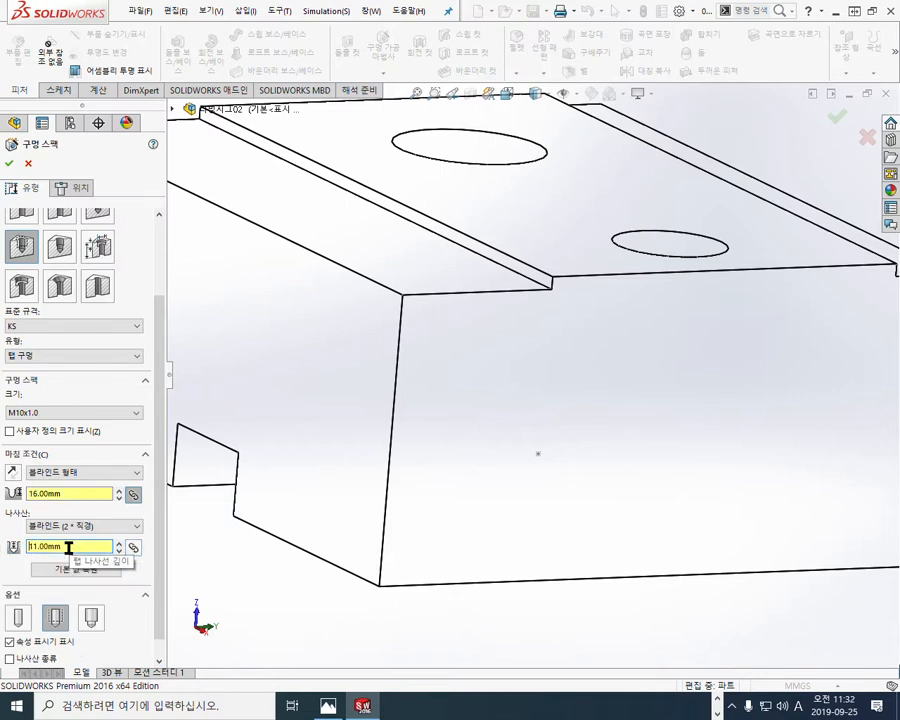
pyautogui.doubleClick(80, 493)
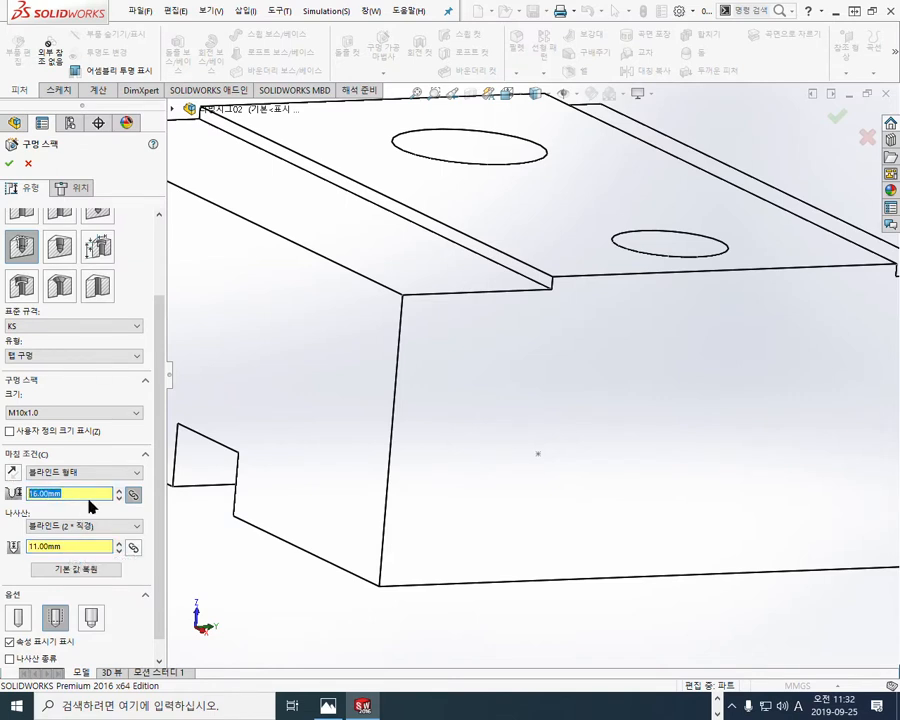
pyautogui.write('11*1.25')
pyautogui.press('Return')
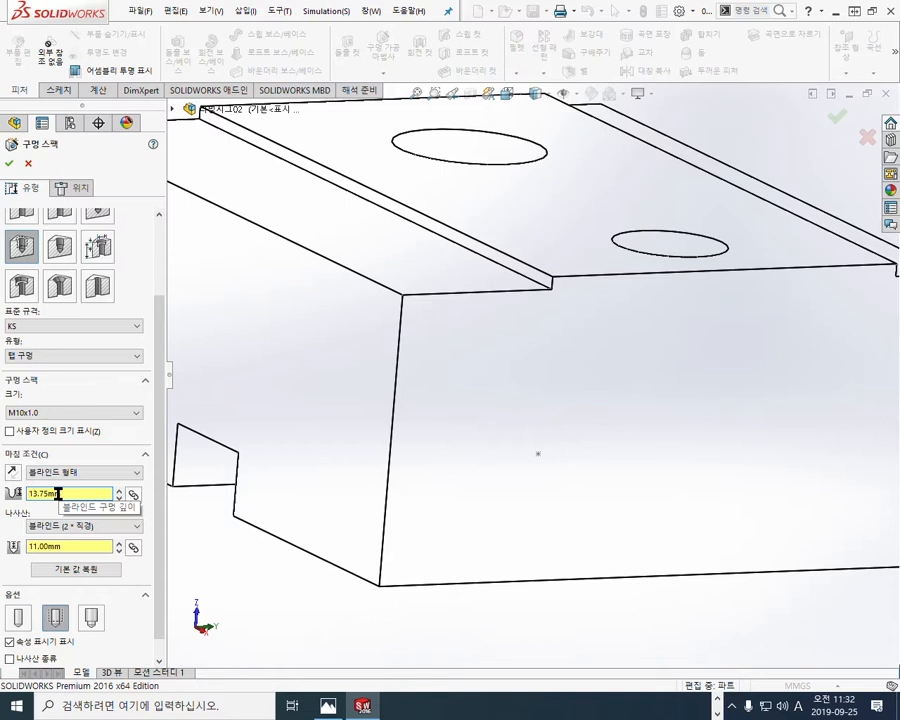
pyautogui.press('F12')
pyautogui.moveTo(41, 256)
pyautogui.mouseDown()
pyautogui.moveTo(4, 246)
pyautogui.moveTo(37, 253)
pyautogui.mouseUp()
pyautogui.moveTo(60, 357)
pyautogui.mouseDown()
pyautogui.moveTo(70, 348)
pyautogui.moveTo(63, 364)
pyautogui.moveTo(74, 362)
pyautogui.moveTo(98, 350)
pyautogui.moveTo(86, 368)
pyautogui.moveTo(96, 383)
pyautogui.moveTo(101, 377)
pyautogui.mouseUp()
pyautogui.moveTo(54, 403)
pyautogui.mouseDown()
pyautogui.moveTo(55, 427)
pyautogui.moveTo(76, 398)
pyautogui.moveTo(108, 420)
pyautogui.moveTo(122, 405)
pyautogui.moveTo(142, 438)
pyautogui.mouseUp()
pyautogui.moveTo(157, 394); pyautogui.dragTo(147, 430)
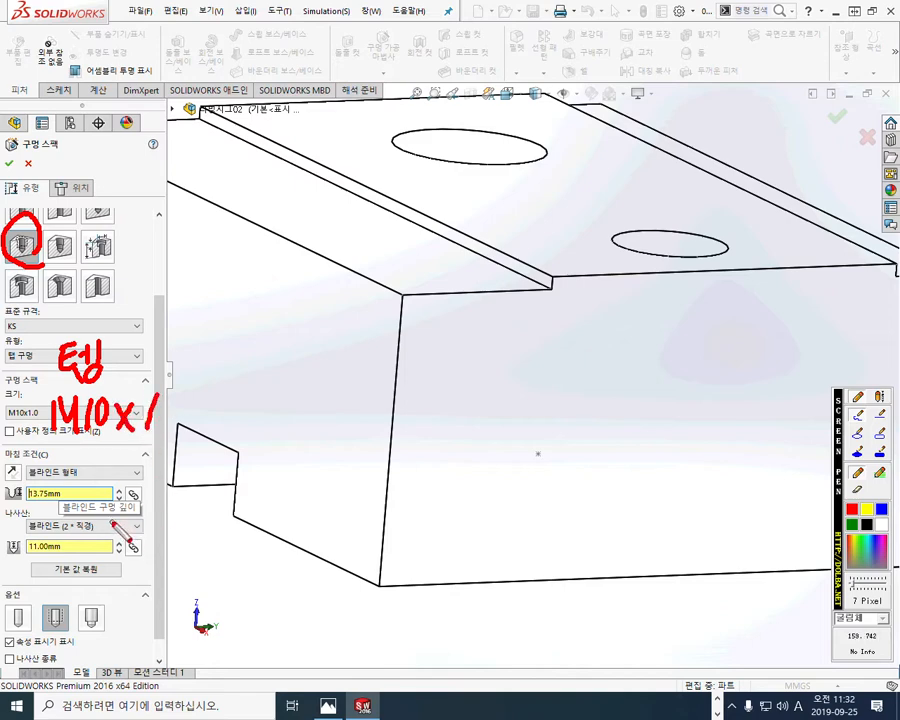
pyautogui.moveTo(88, 540)
pyautogui.mouseDown()
pyautogui.moveTo(79, 566)
pyautogui.moveTo(97, 568)
pyautogui.mouseUp()
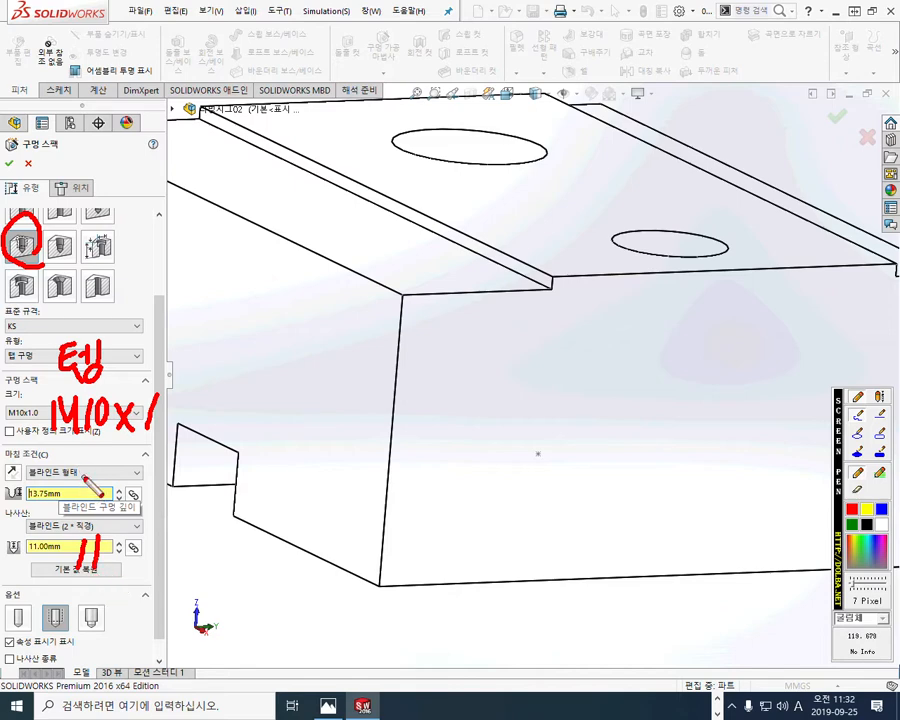
pyautogui.moveTo(88, 477)
pyautogui.mouseDown()
pyautogui.moveTo(83, 500)
pyautogui.moveTo(122, 514)
pyautogui.moveTo(127, 504)
pyautogui.moveTo(168, 496)
pyautogui.moveTo(182, 466)
pyautogui.mouseUp()
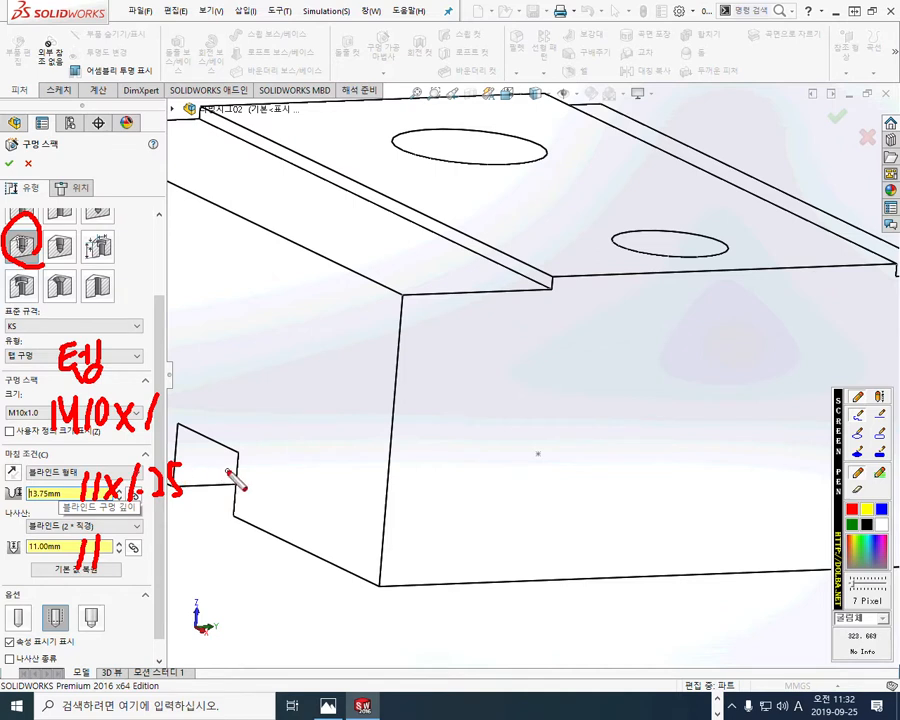
pyautogui.moveTo(627, 309); pyautogui.dragTo(597, 343)
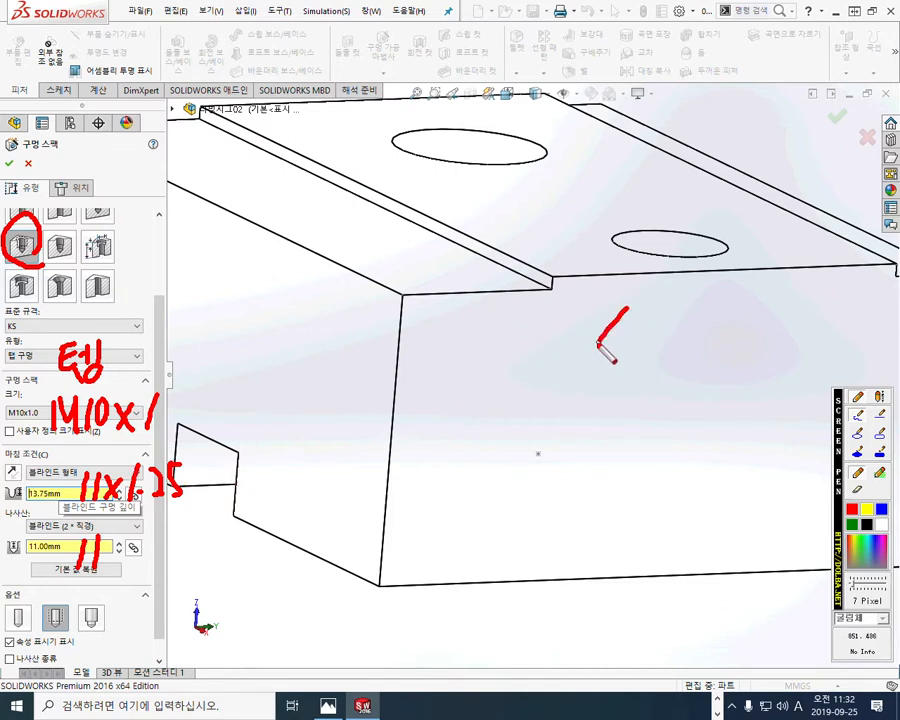
pyautogui.moveTo(669, 313); pyautogui.dragTo(620, 378)
pyautogui.moveTo(696, 334); pyautogui.dragTo(631, 428)
pyautogui.moveTo(598, 306); pyautogui.dragTo(669, 402)
pyautogui.moveTo(663, 312); pyautogui.dragTo(711, 400)
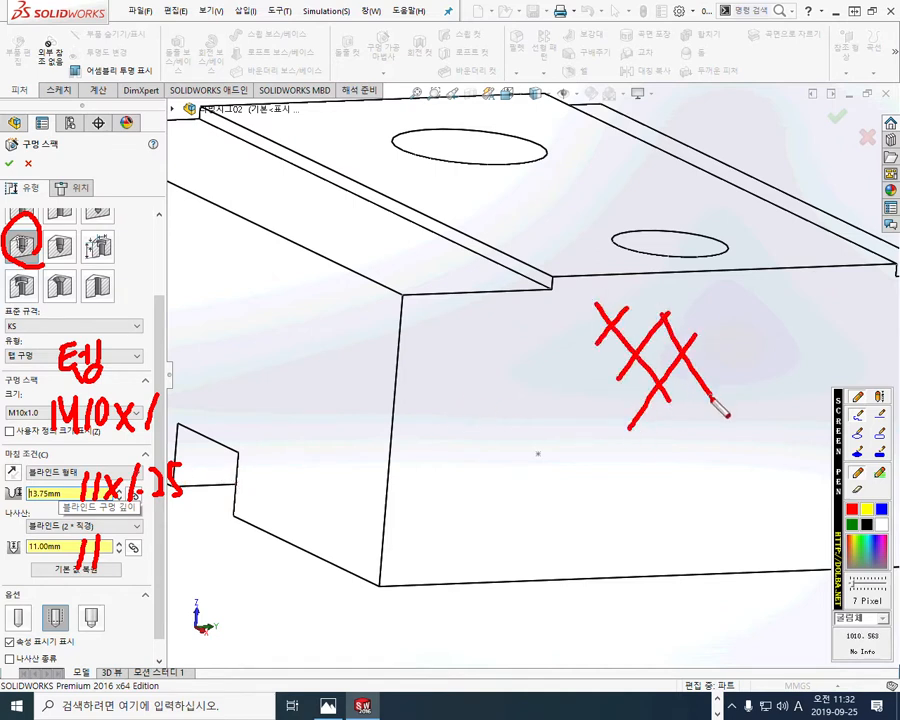
pyautogui.moveTo(553, 455)
pyautogui.mouseDown()
pyautogui.moveTo(516, 463)
pyautogui.moveTo(548, 485)
pyautogui.mouseUp()
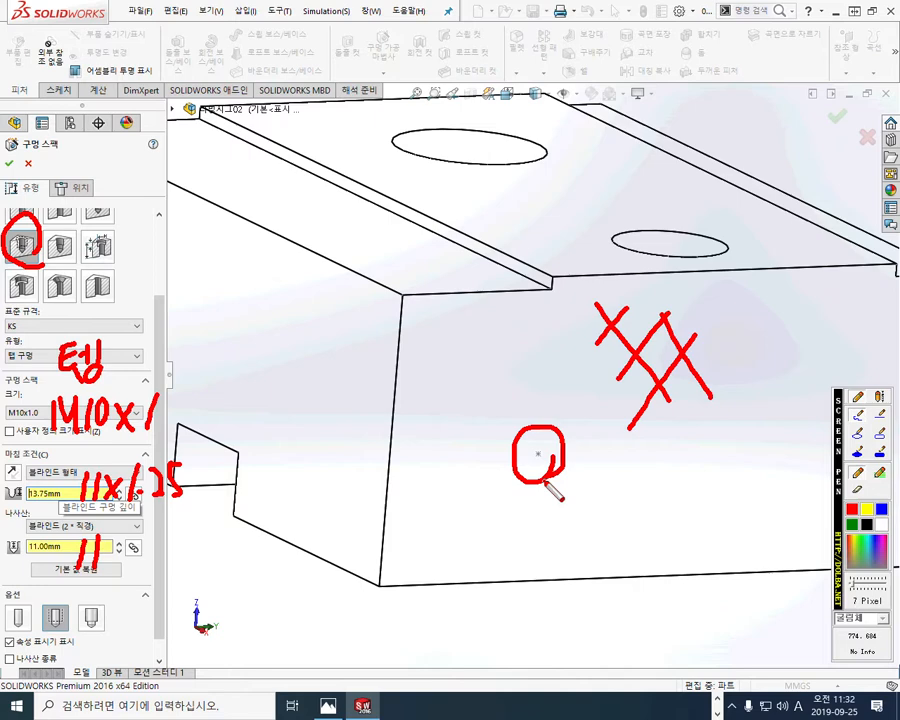
pyautogui.press('Escape')
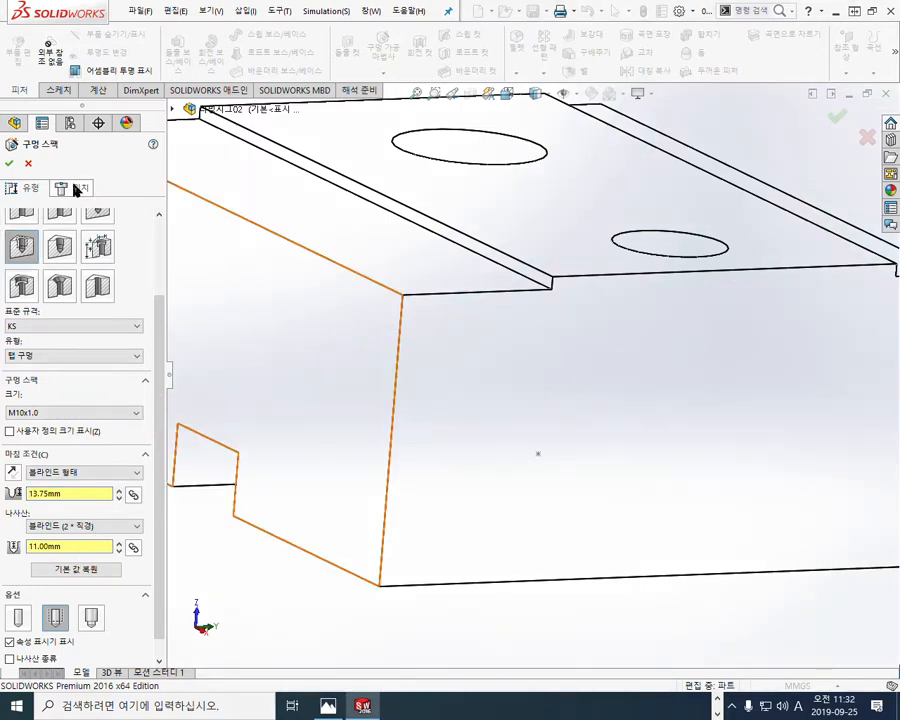
# Step: Place the tapped hole at the sketched point on the base's end face and finish the hole
pyautogui.click(77, 189)
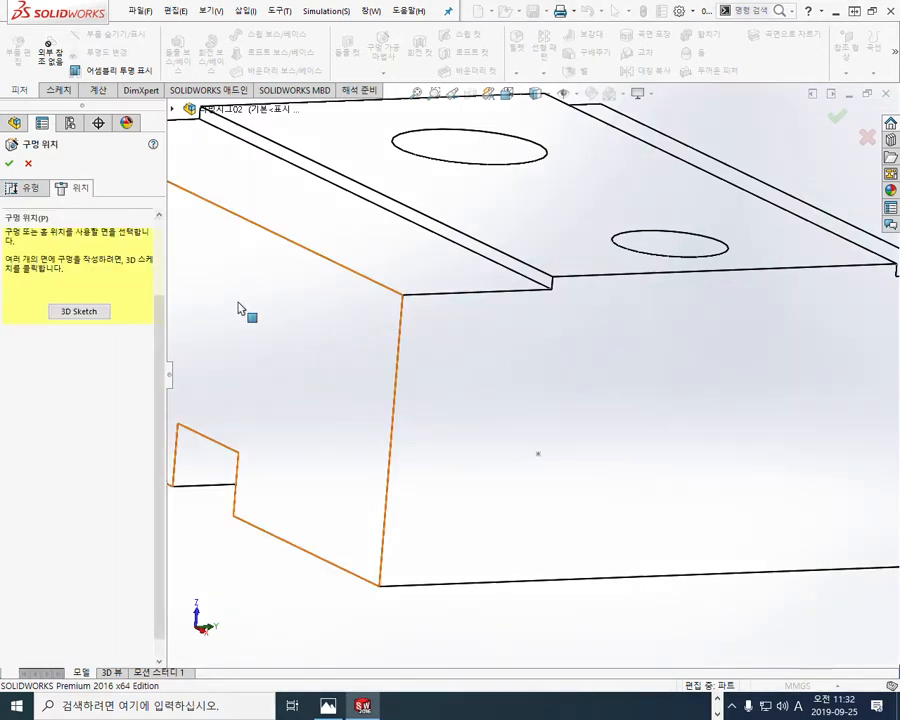
pyautogui.click(694, 478)
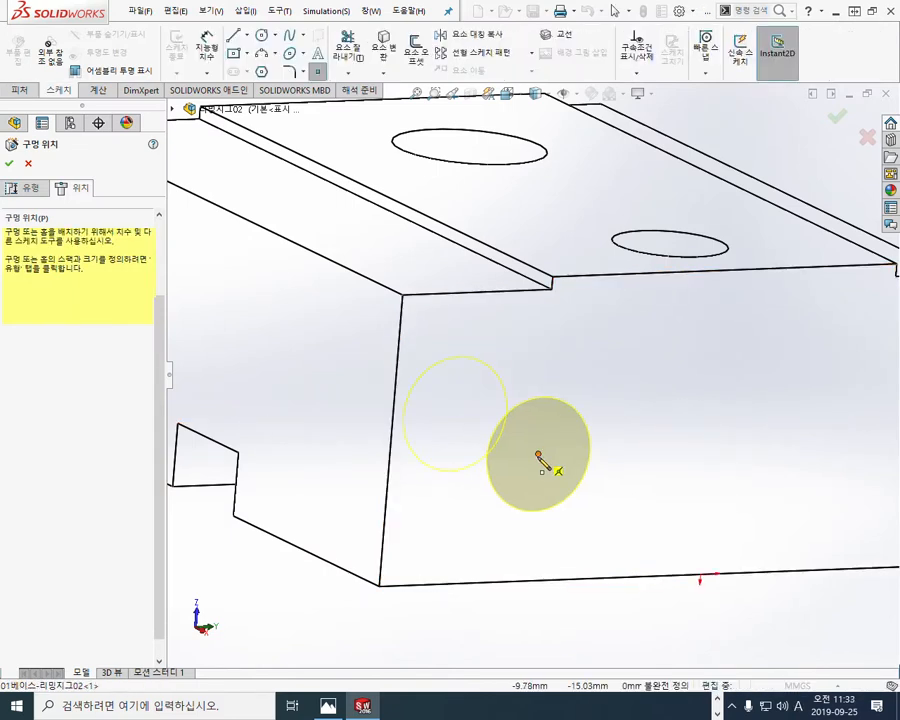
pyautogui.click(9, 162)
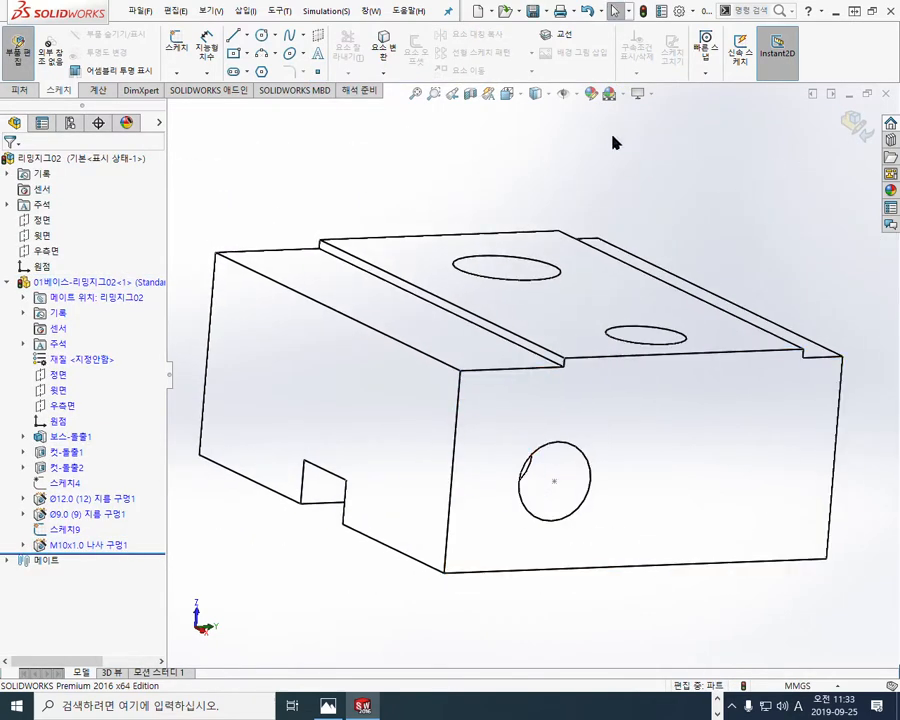
# Step: Set the display style to shaded with edges and hide the tapped hole's position sketch 스케치9
pyautogui.click(536, 93)
pyautogui.click(536, 114)
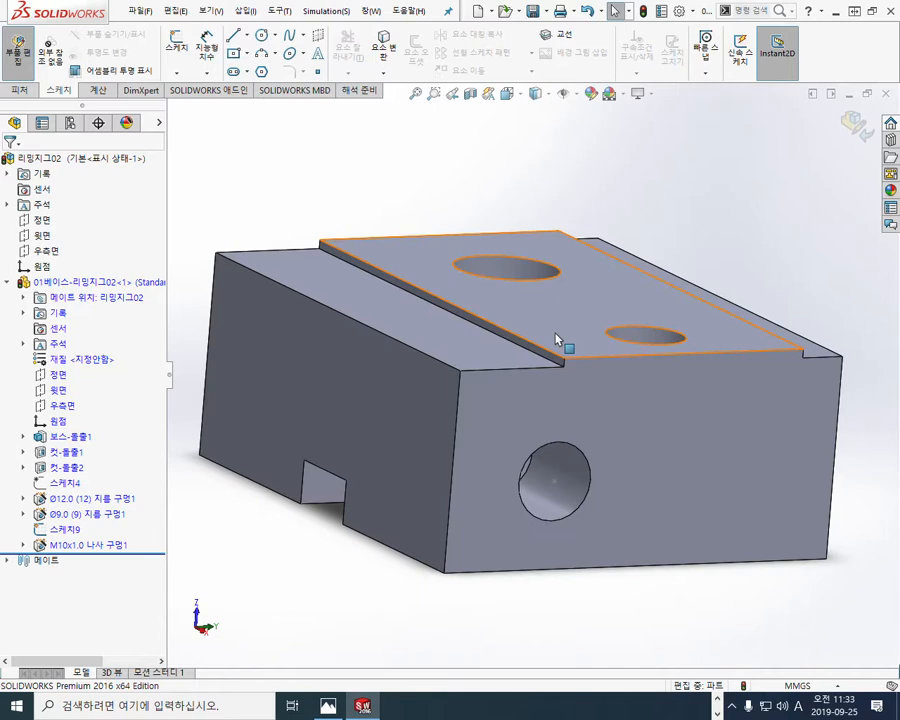
pyautogui.click(104, 548)
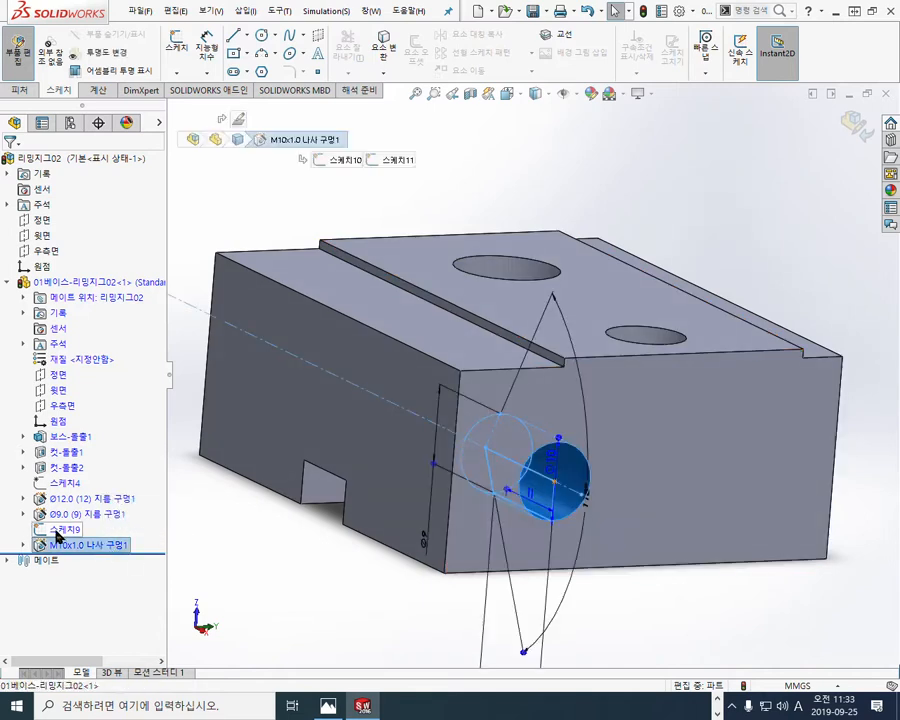
pyautogui.click(65, 529)
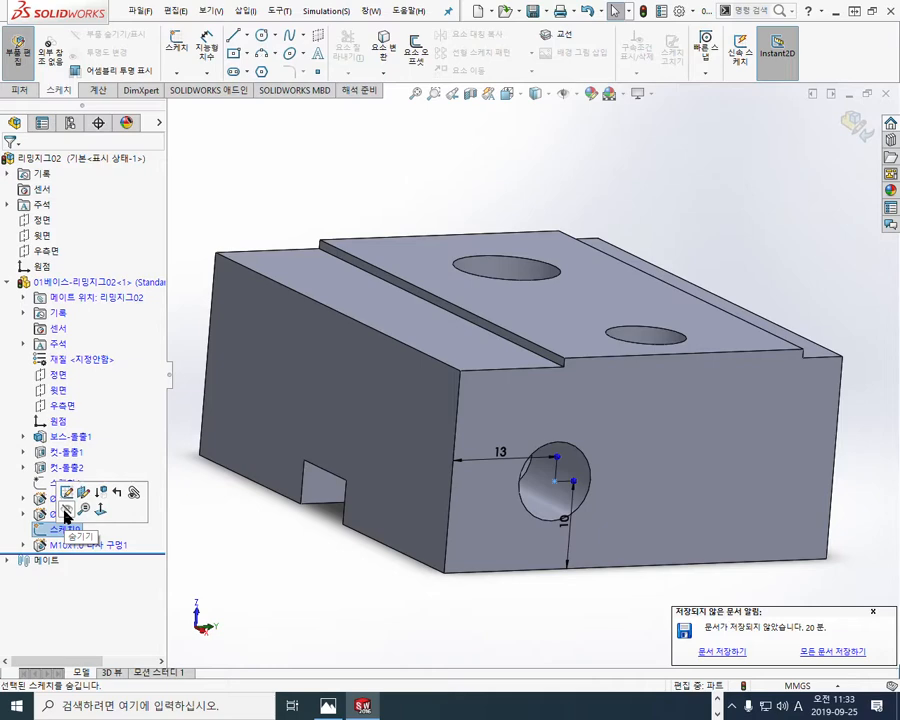
pyautogui.click(66, 511)
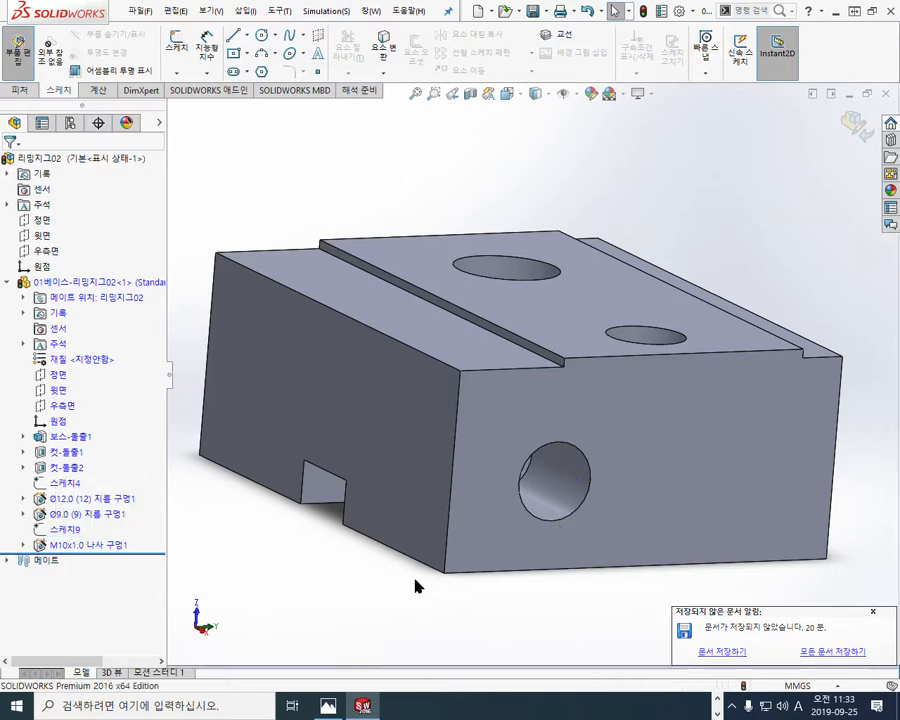
# Step: Open the base part 01베이스-리밍지그02 from the assembly in its own window
pyautogui.keyDown('ctrl'); pyautogui.moveTo(425, 525); pyautogui.dragTo(426, 474, button='middle'); pyautogui.keyUp('ctrl')
pyautogui.moveTo(591, 436); pyautogui.dragTo(579, 462, button='middle')
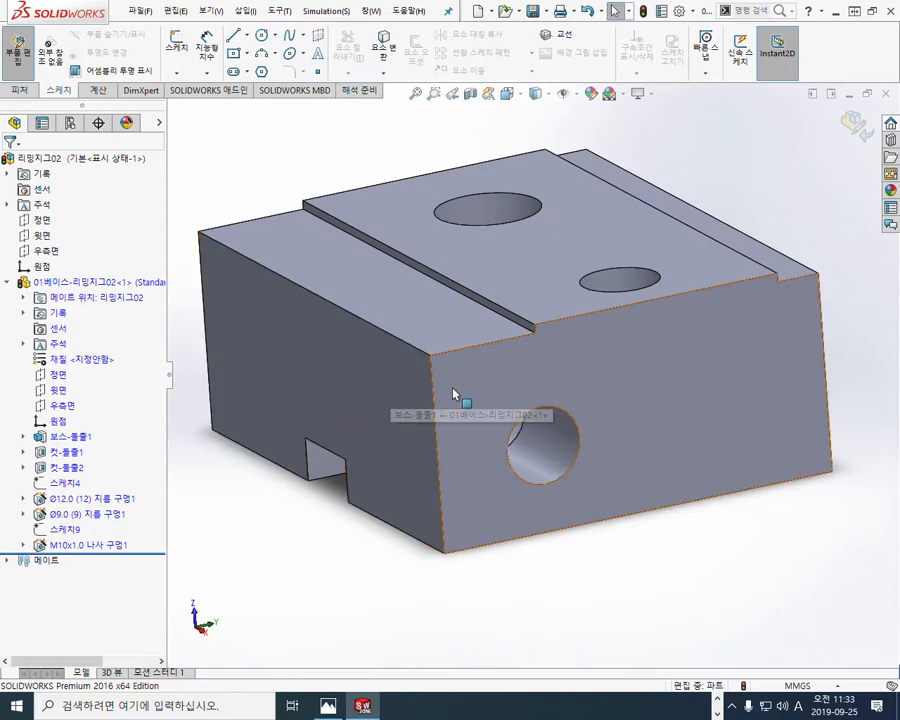
pyautogui.click(107, 286)
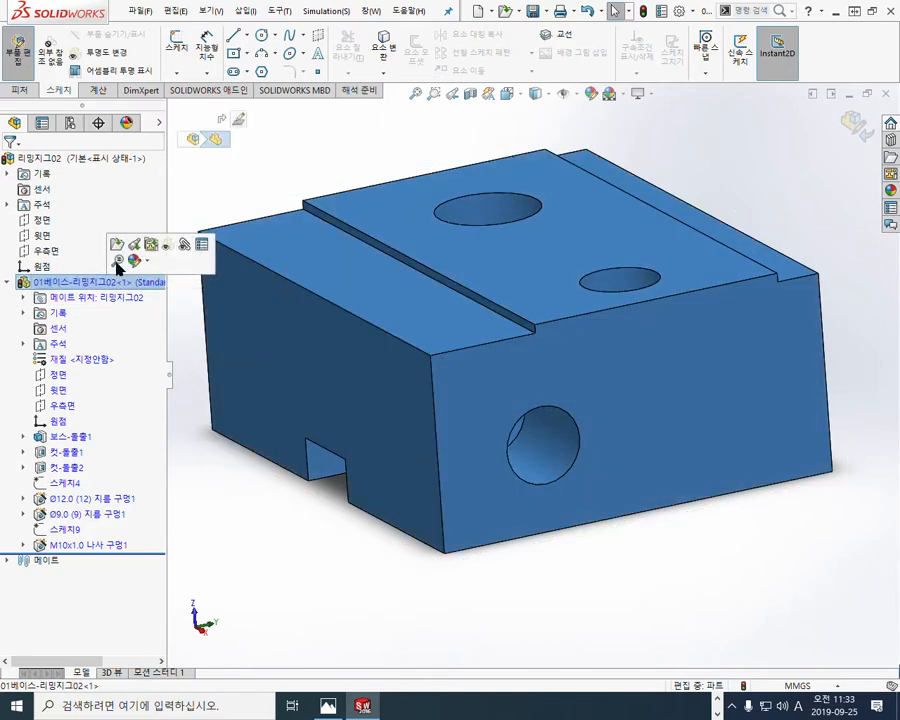
pyautogui.click(117, 246)
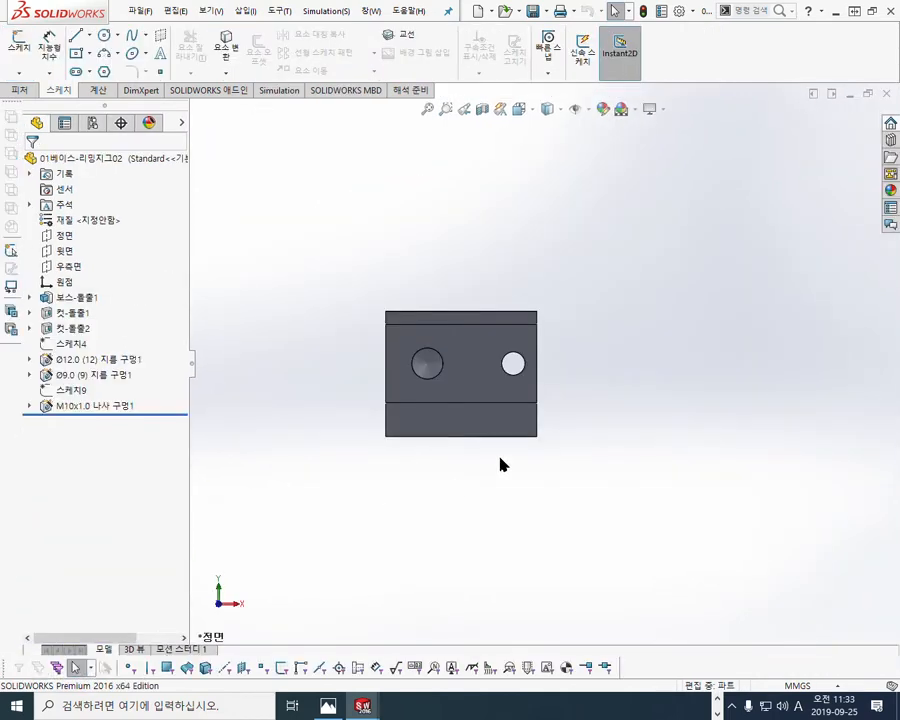
# Step: Edit the M10x1.0 tapped hole in the base part, keeping the cosmetic thread option, and accept the feature
pyautogui.moveTo(500, 464); pyautogui.dragTo(450, 410, button='middle')
pyautogui.scroll(-6, 500, 430)
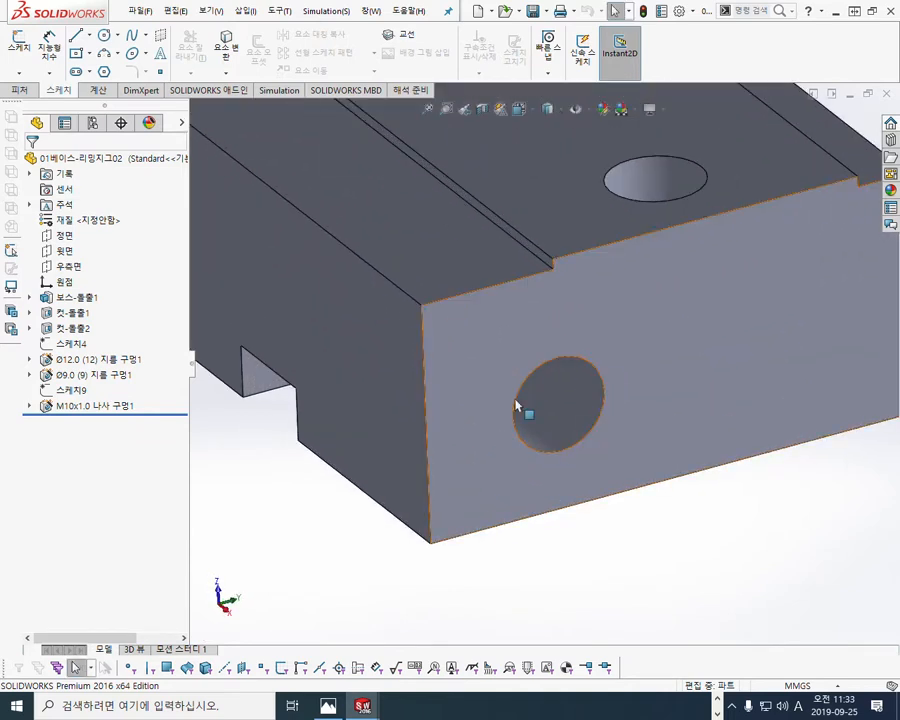
pyautogui.click(95, 407)
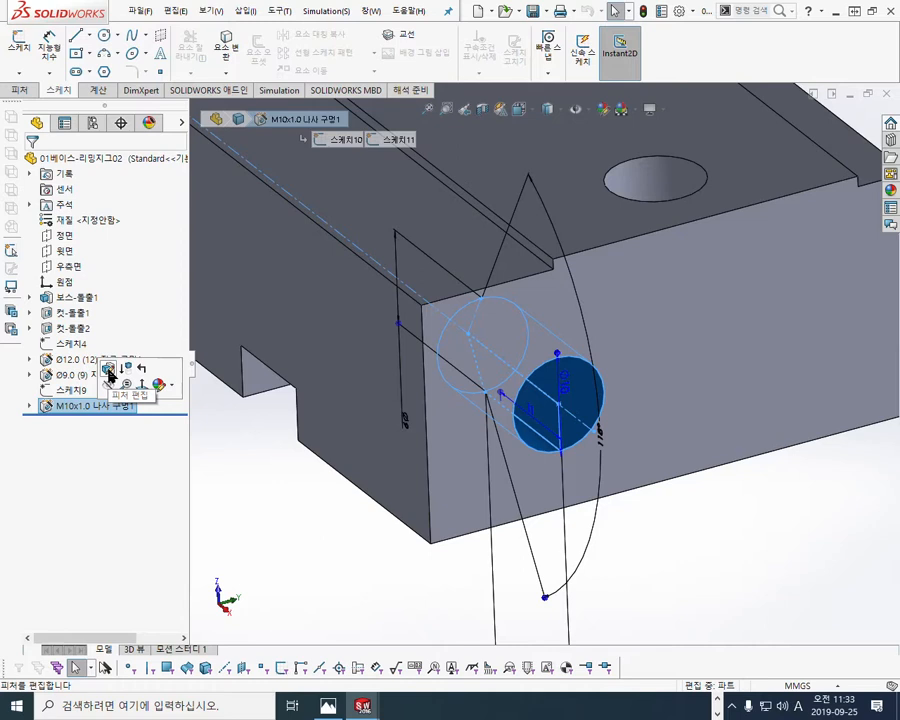
pyautogui.click(109, 372)
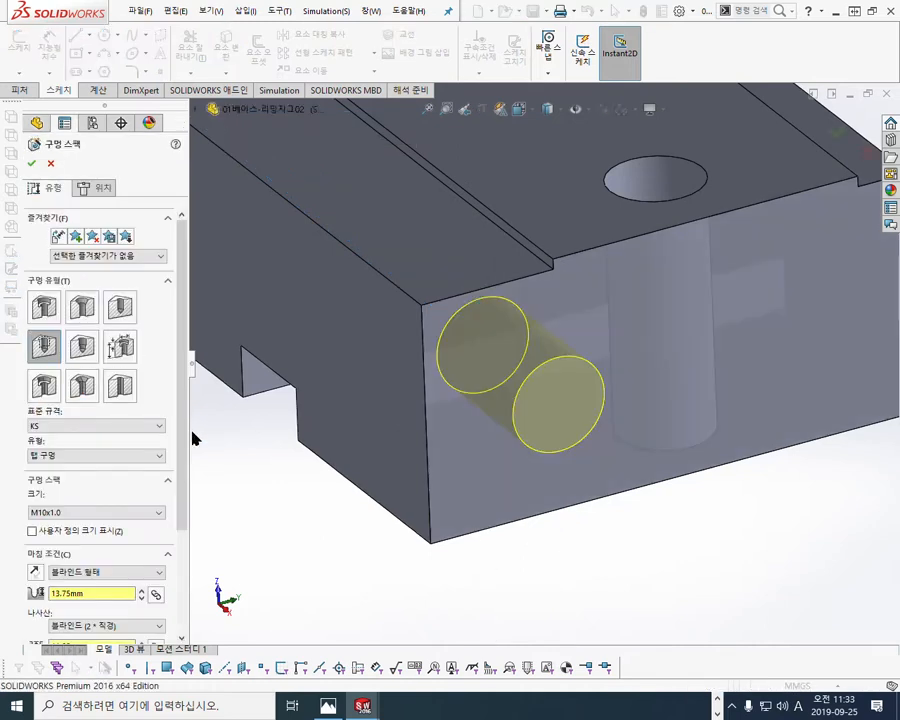
pyautogui.moveTo(183, 396); pyautogui.dragTo(191, 522)
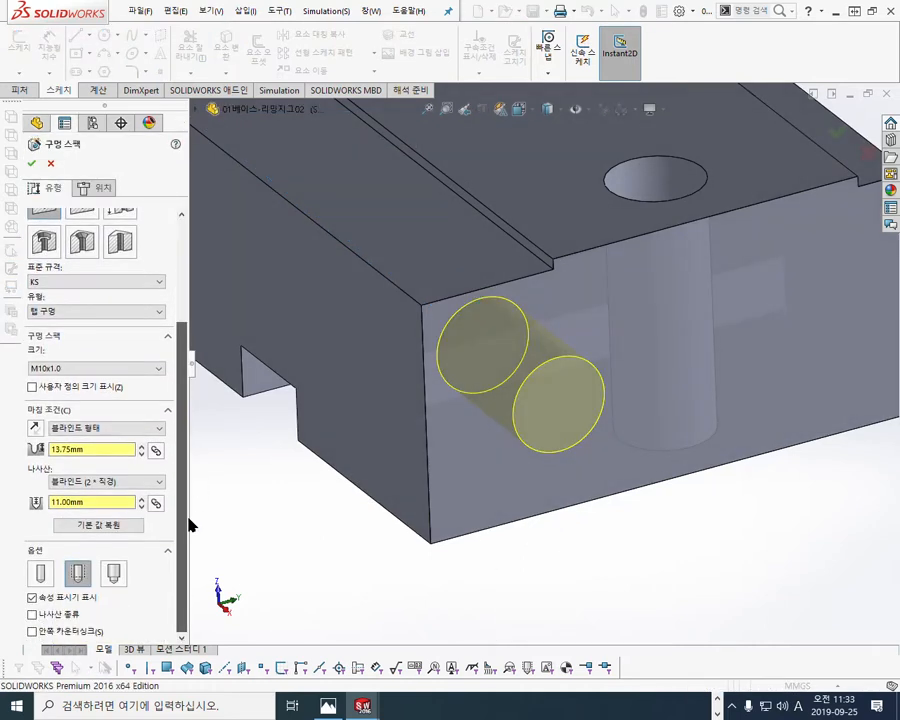
pyautogui.click(31, 164)
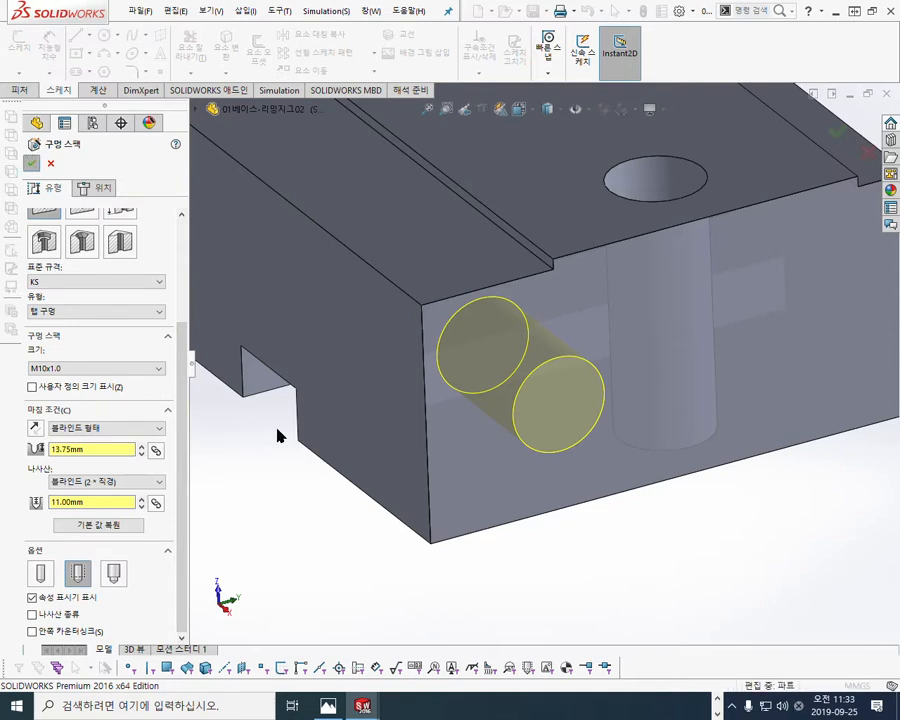
pyautogui.click(322, 530)
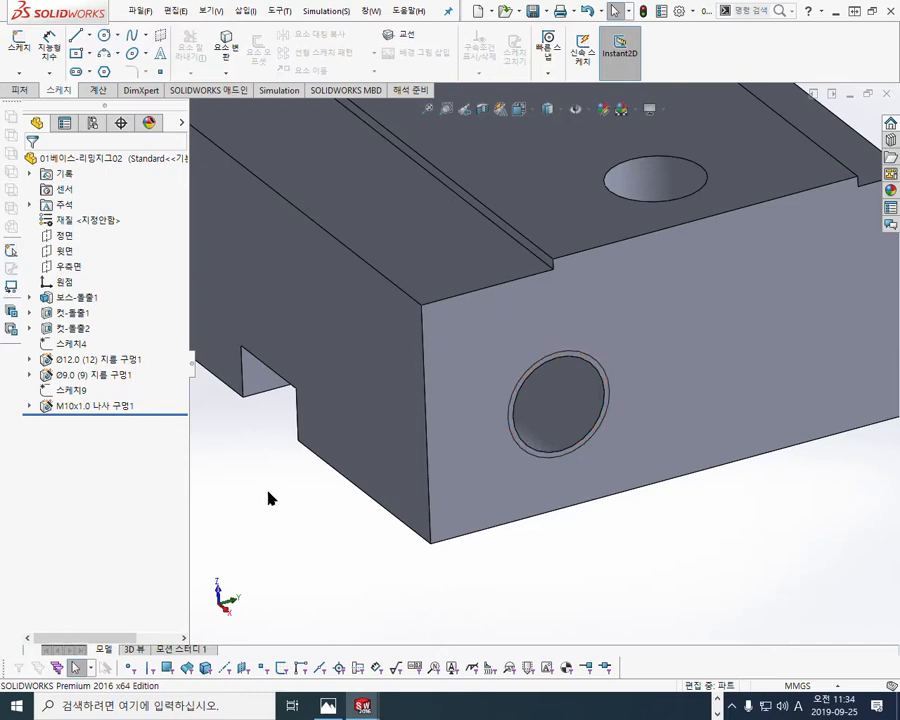
# Step: Show the base part in isometric view, close its window and rebuild the assembly 리밍지그02
pyautogui.hotkey('ctrl', '7')
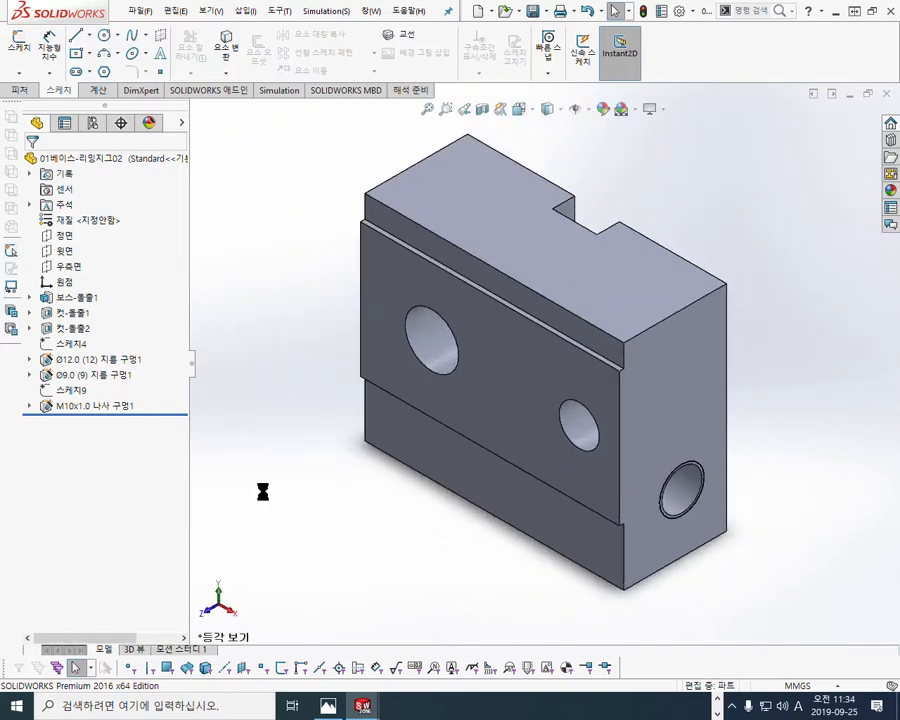
pyautogui.click(887, 104)
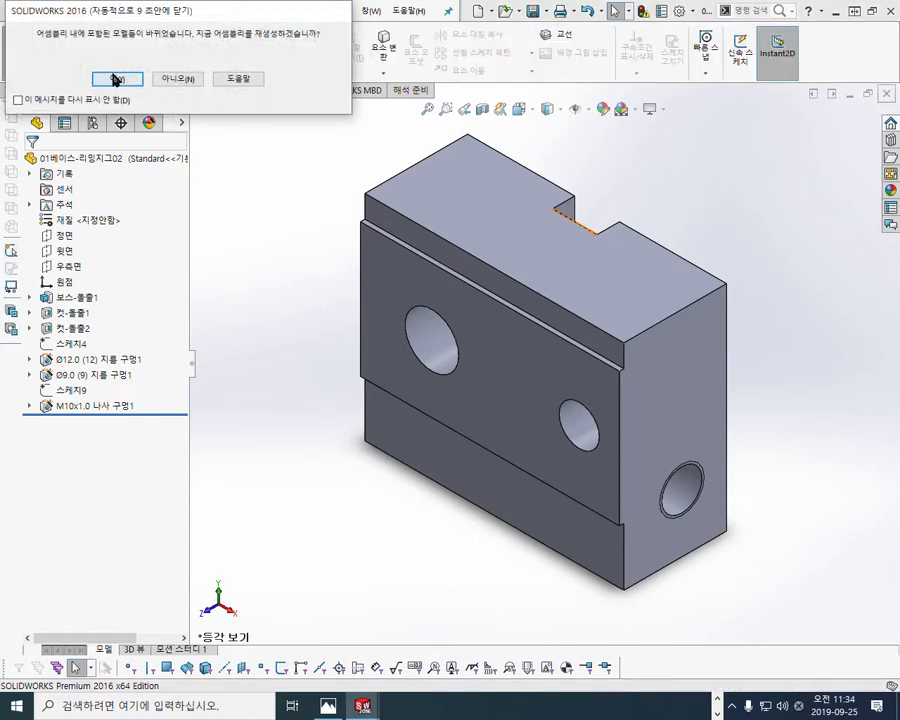
pyautogui.click(115, 79)
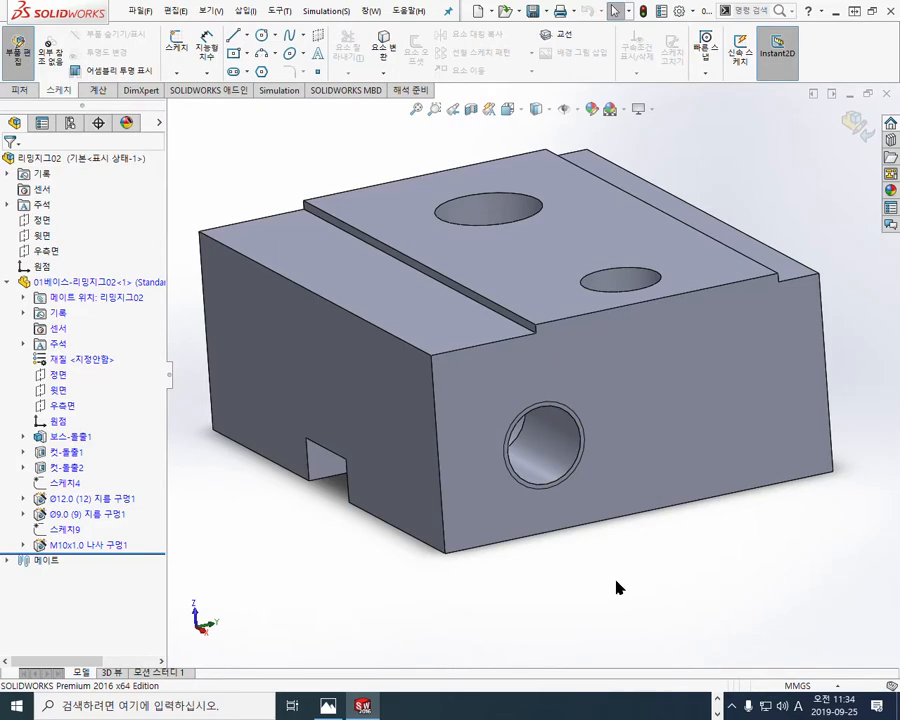
pyautogui.scroll(-5, 530, 509)
pyautogui.scroll(2, 590, 525)
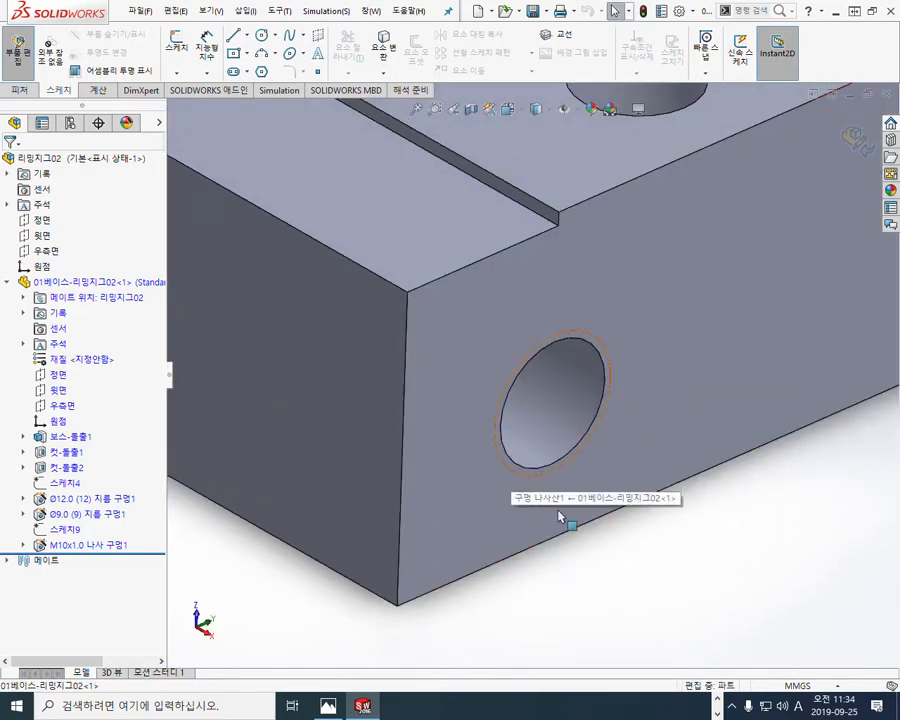
pyautogui.scroll(5, 617, 520)
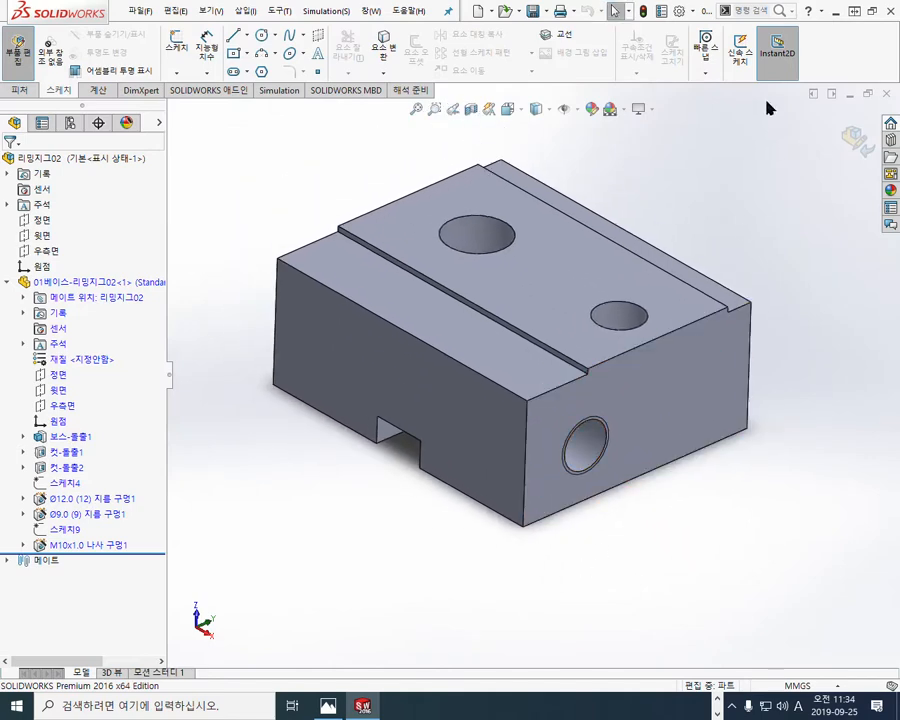
# Step: Place SOLIDWORKS beside the drawing image and mark which hole of the side view matches the base's tapped hole
pyautogui.click(872, 12)
pyautogui.moveTo(288, 385); pyautogui.dragTo(480, 390, button='middle')
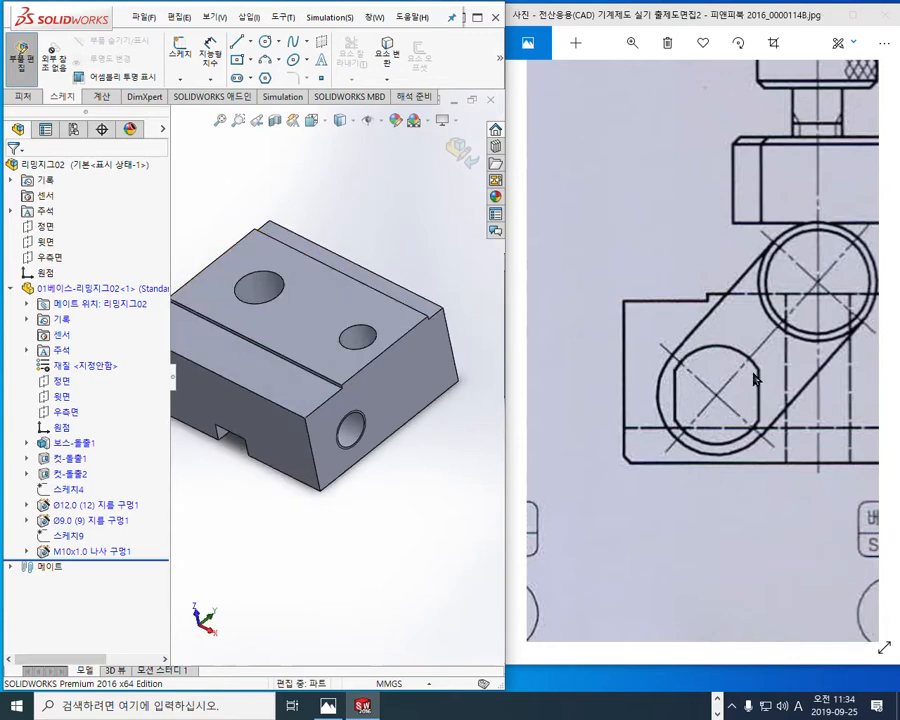
pyautogui.press('F9')
pyautogui.moveTo(729, 418)
pyautogui.mouseDown()
pyautogui.moveTo(693, 390)
pyautogui.moveTo(727, 419)
pyautogui.mouseUp()
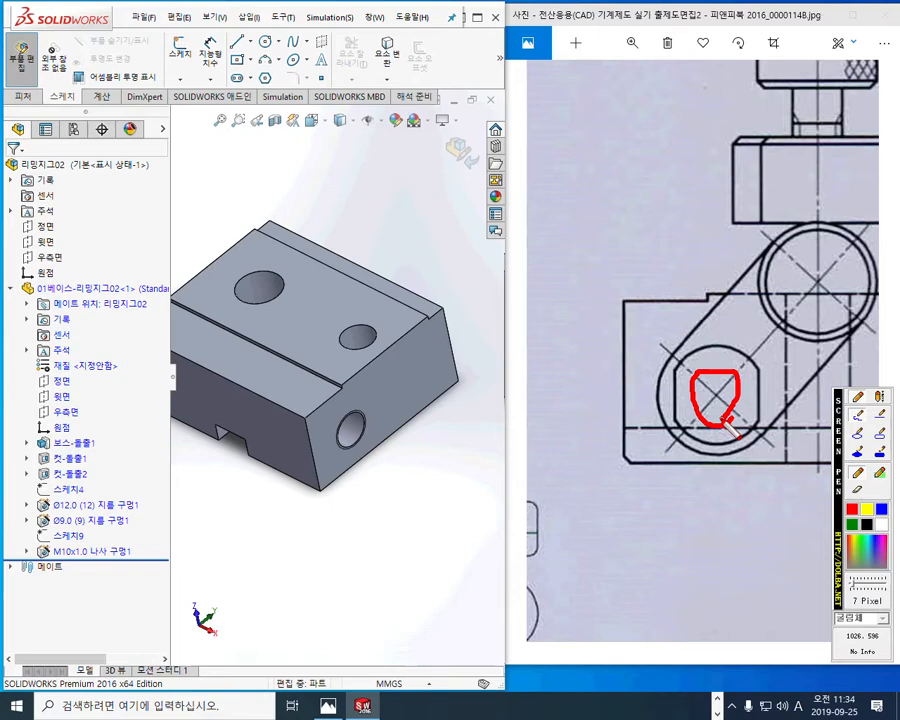
pyautogui.moveTo(700, 400)
pyautogui.mouseDown()
pyautogui.moveTo(468, 440)
pyautogui.moveTo(368, 440)
pyautogui.mouseUp()
pyautogui.press('Escape')
# Step: Bring up the front section view in the drawing and annotate the base's tapped hole as M10x1, D.P 11
pyautogui.moveTo(602, 364)
pyautogui.mouseDown()
pyautogui.moveTo(872, 364)
pyautogui.moveTo(818, 359)
pyautogui.moveTo(850, 373)
pyautogui.mouseUp()
pyautogui.moveTo(680, 345); pyautogui.dragTo(850, 364)
pyautogui.scroll(-2, 765, 360)
pyautogui.moveTo(741, 334); pyautogui.dragTo(750, 338)
pyautogui.hotkey('ctrl', 'F1')
pyautogui.moveTo(793, 402)
pyautogui.mouseDown()
pyautogui.moveTo(447, 507)
pyautogui.moveTo(358, 444)
pyautogui.moveTo(383, 443)
pyautogui.moveTo(398, 461)
pyautogui.mouseUp()
pyautogui.moveTo(399, 425)
pyautogui.mouseDown()
pyautogui.moveTo(420, 463)
pyautogui.moveTo(455, 433)
pyautogui.moveTo(452, 455)
pyautogui.moveTo(478, 458)
pyautogui.mouseUp()
pyautogui.moveTo(478, 430)
pyautogui.mouseDown()
pyautogui.moveTo(458, 458)
pyautogui.moveTo(488, 458)
pyautogui.mouseUp()
pyautogui.moveTo(533, 418)
pyautogui.mouseDown()
pyautogui.moveTo(537, 455)
pyautogui.moveTo(567, 462)
pyautogui.moveTo(569, 446)
pyautogui.moveTo(620, 456)
pyautogui.mouseUp()
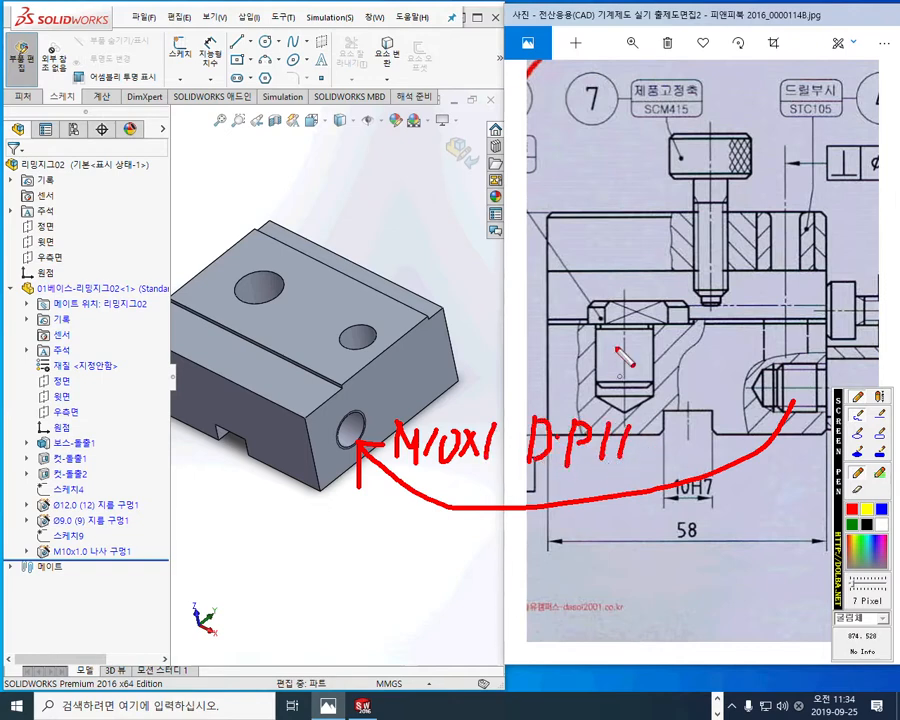
# Step: Link the section view's blind hole to the larger hole on the model and annotate it as Ø12, D.P 16
pyautogui.moveTo(605, 320)
pyautogui.mouseDown()
pyautogui.moveTo(320, 190)
pyautogui.moveTo(273, 263)
pyautogui.moveTo(293, 246)
pyautogui.mouseUp()
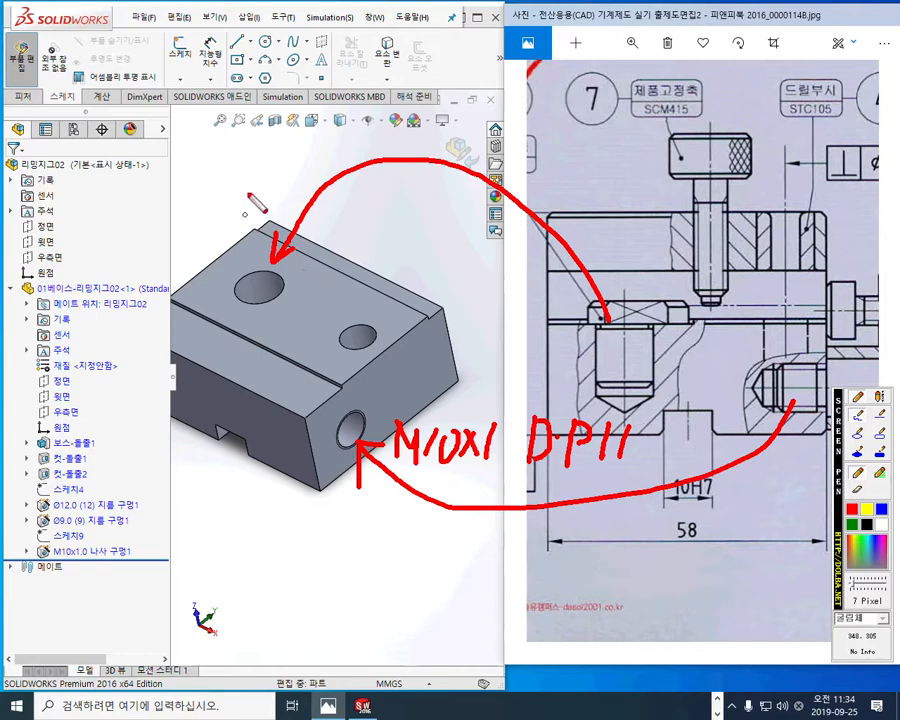
pyautogui.moveTo(194, 182); pyautogui.dragTo(189, 215)
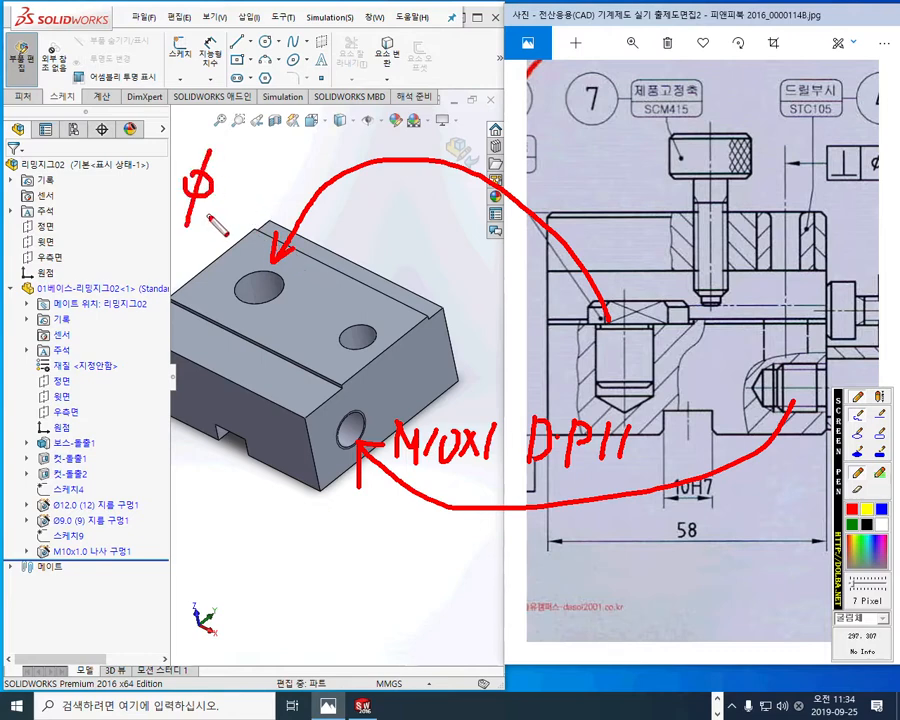
pyautogui.moveTo(223, 160)
pyautogui.mouseDown()
pyautogui.moveTo(225, 195)
pyautogui.moveTo(258, 193)
pyautogui.mouseUp()
pyautogui.moveTo(281, 145); pyautogui.dragTo(280, 189)
pyautogui.click(313, 162)
pyautogui.moveTo(331, 144)
pyautogui.mouseDown()
pyautogui.moveTo(331, 192)
pyautogui.moveTo(345, 157)
pyautogui.moveTo(334, 167)
pyautogui.moveTo(352, 176)
pyautogui.mouseUp()
pyautogui.moveTo(383, 126); pyautogui.dragTo(370, 163)
# Step: Link the drawing's second vertical hole to the smaller hole on the model, annotate it as Ø9 관통, and clear the marks
pyautogui.moveTo(783, 322)
pyautogui.mouseDown()
pyautogui.moveTo(784, 288)
pyautogui.moveTo(760, 212)
pyautogui.moveTo(505, 183)
pyautogui.moveTo(393, 338)
pyautogui.moveTo(383, 328)
pyautogui.moveTo(401, 320)
pyautogui.mouseUp()
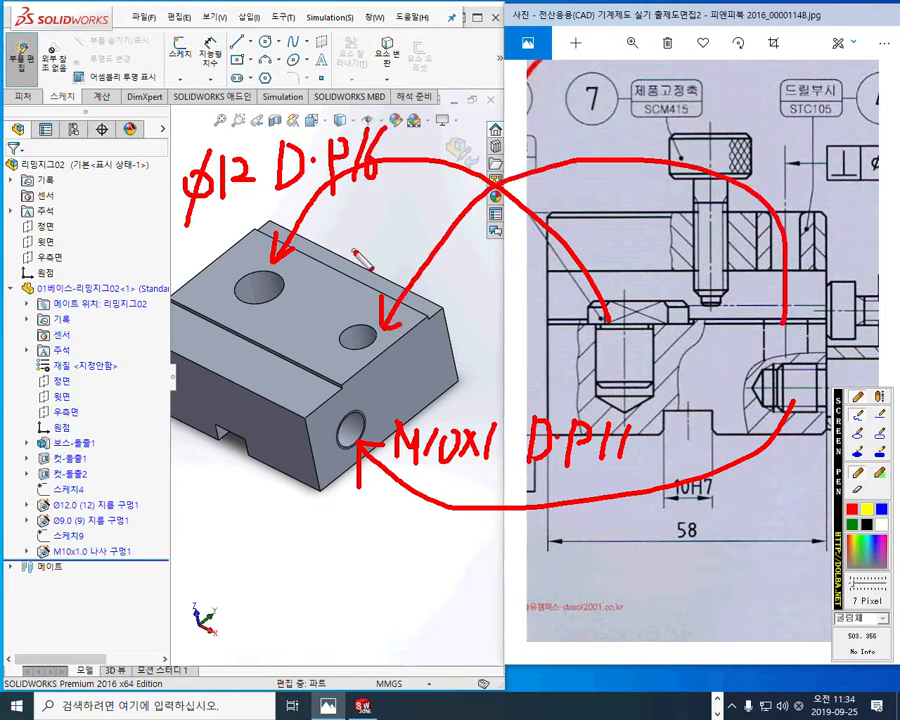
pyautogui.moveTo(374, 250); pyautogui.dragTo(360, 290)
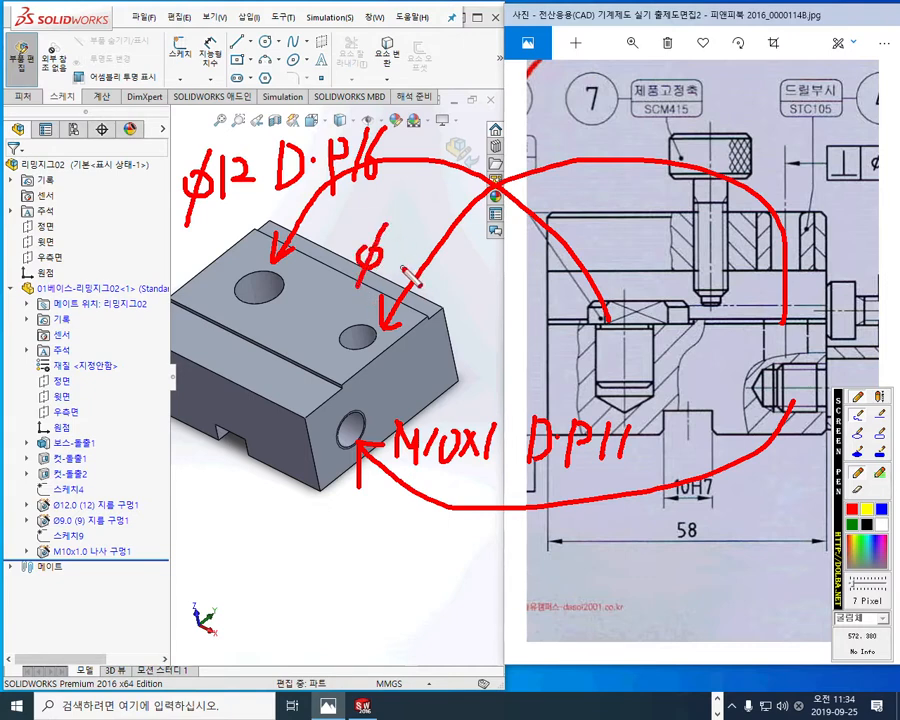
pyautogui.moveTo(414, 230)
pyautogui.mouseDown()
pyautogui.moveTo(400, 242)
pyautogui.moveTo(412, 283)
pyautogui.moveTo(452, 250)
pyautogui.moveTo(466, 270)
pyautogui.moveTo(476, 248)
pyautogui.moveTo(493, 275)
pyautogui.moveTo(471, 309)
pyautogui.mouseUp()
pyautogui.moveTo(471, 288); pyautogui.dragTo(490, 307)
pyautogui.moveTo(490, 307); pyautogui.dragTo(472, 309)
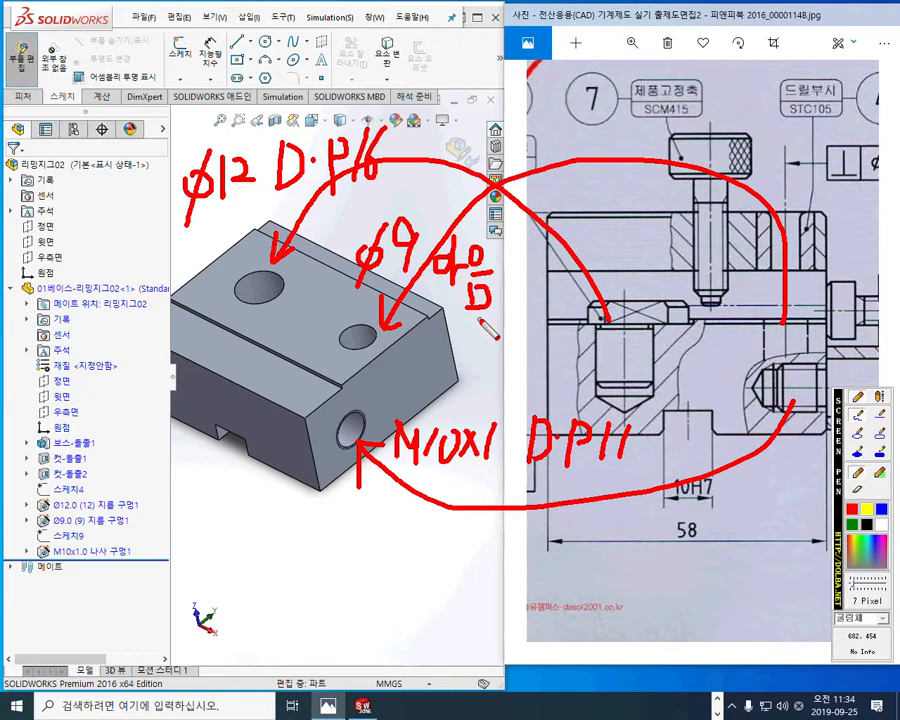
pyautogui.press('Escape')
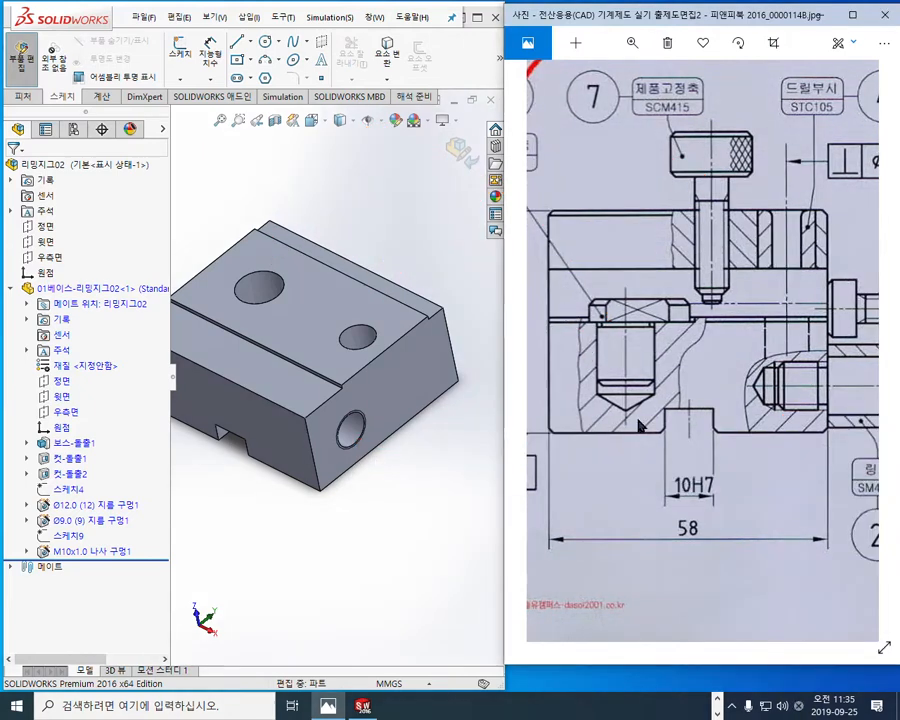
# Step: Mark the chamfered corners of the base in the plan view and the matching vertical edges on the model, and clear the marks
pyautogui.moveTo(650, 190); pyautogui.dragTo(678, 520)
pyautogui.press('F12')
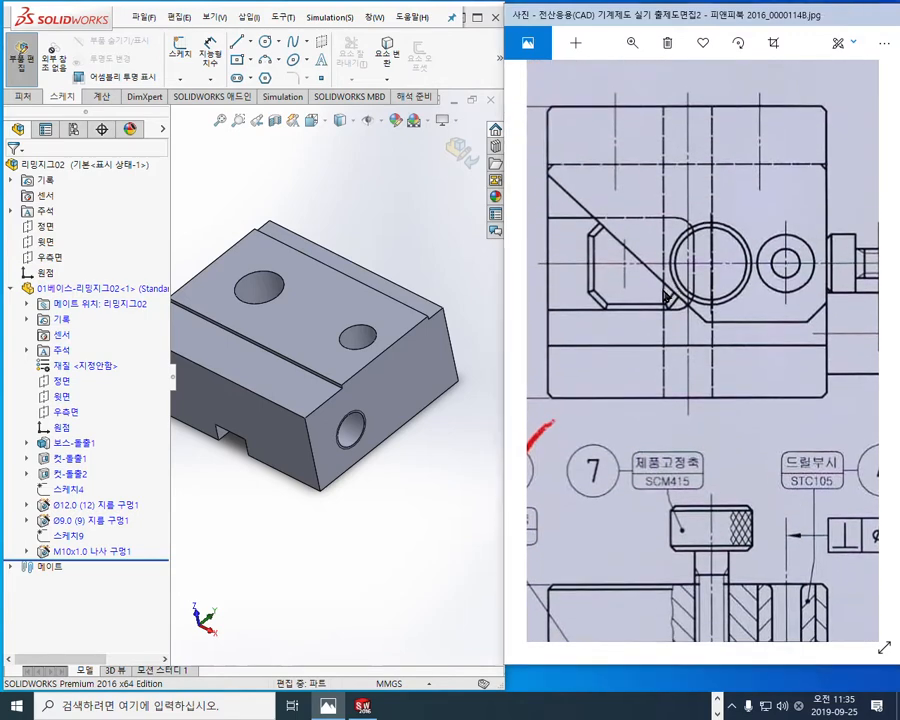
pyautogui.moveTo(553, 165); pyautogui.dragTo(543, 171)
pyautogui.moveTo(553, 388); pyautogui.dragTo(547, 404)
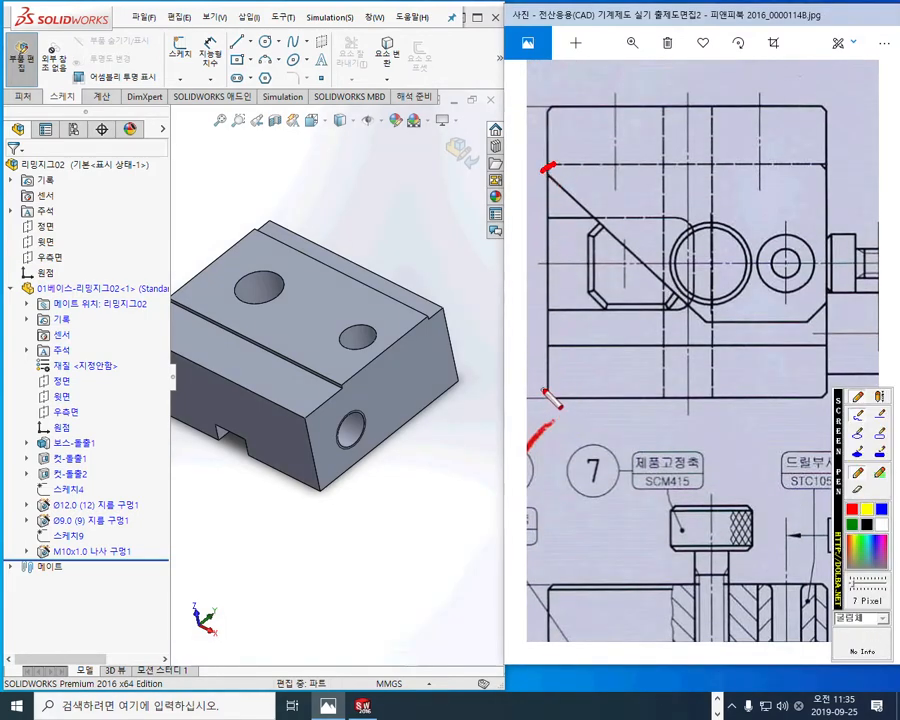
pyautogui.moveTo(826, 388); pyautogui.dragTo(816, 408)
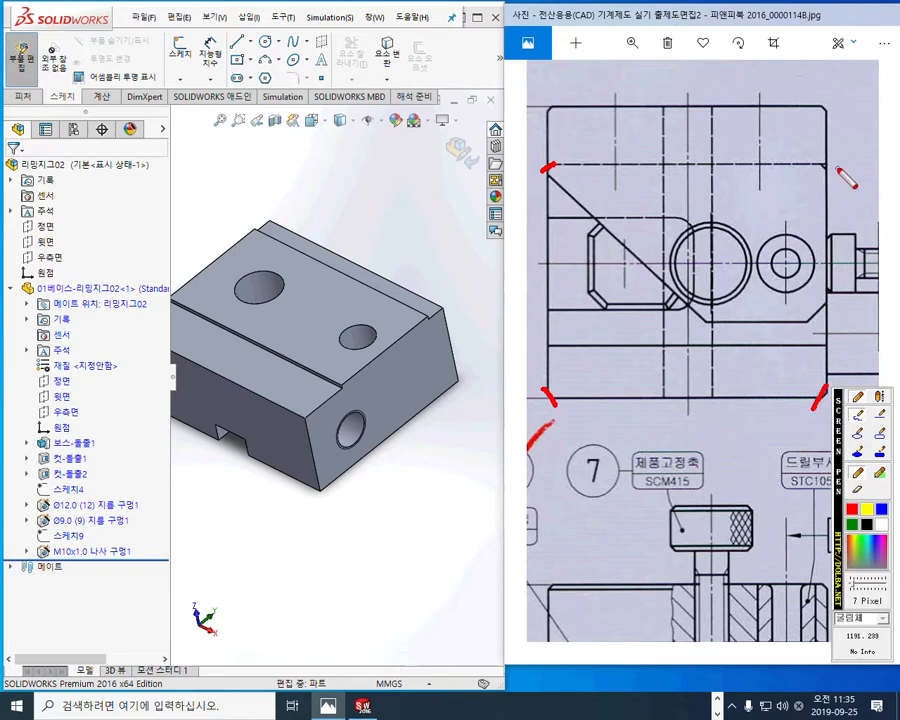
pyautogui.moveTo(813, 160); pyautogui.dragTo(831, 179)
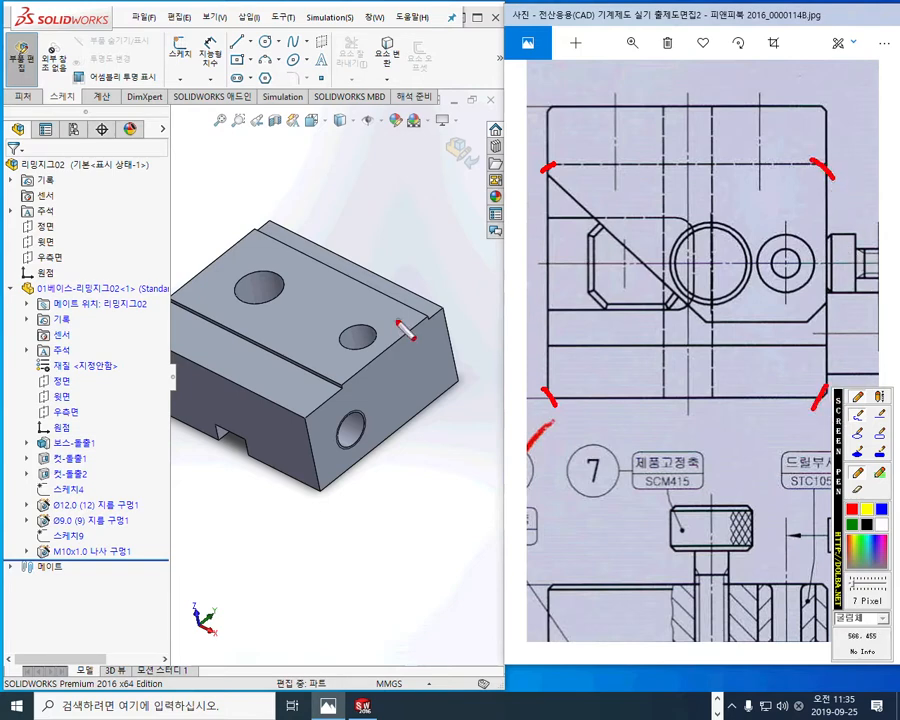
pyautogui.moveTo(446, 302); pyautogui.dragTo(469, 404)
pyautogui.moveTo(307, 415); pyautogui.dragTo(317, 487)
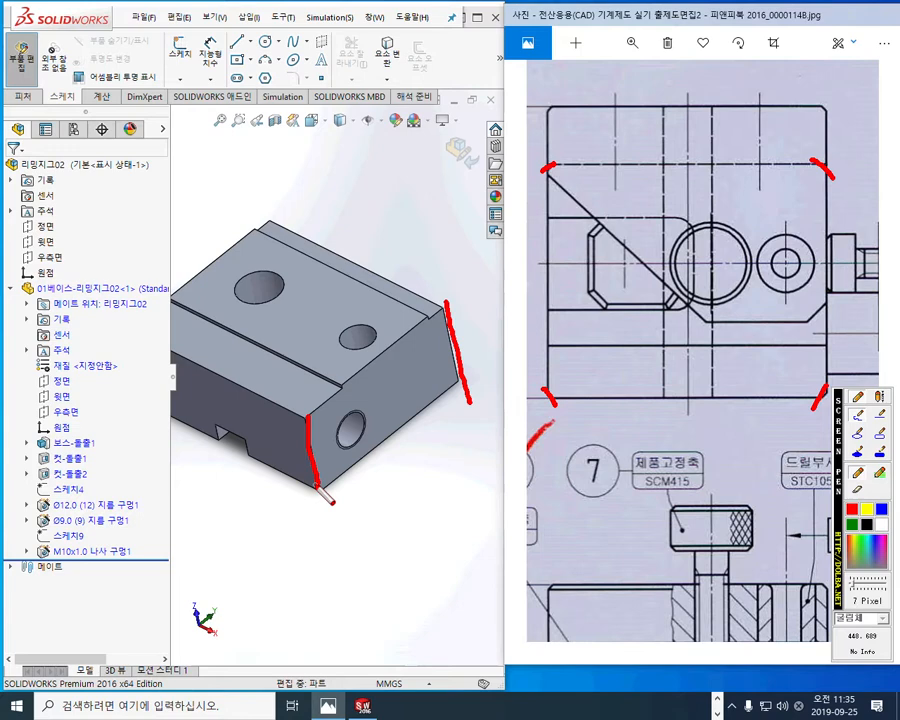
pyautogui.press('Escape')
# Step: Outline the rounded recess in the drawing's plan view and hatch the corresponding top face on the model
pyautogui.moveTo(692, 494); pyautogui.dragTo(689, 200)
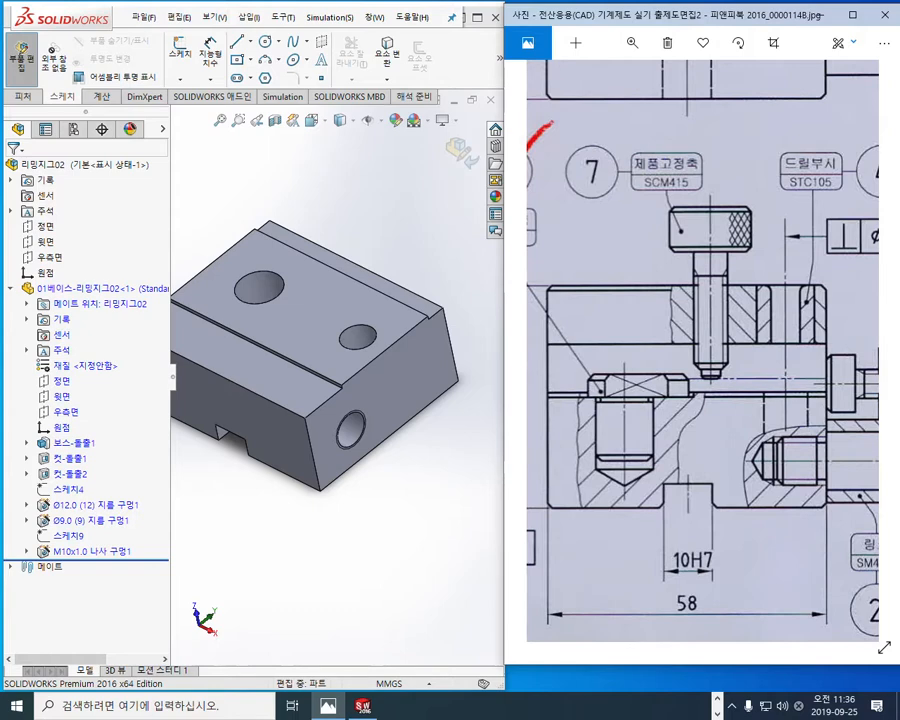
pyautogui.click(717, 699)
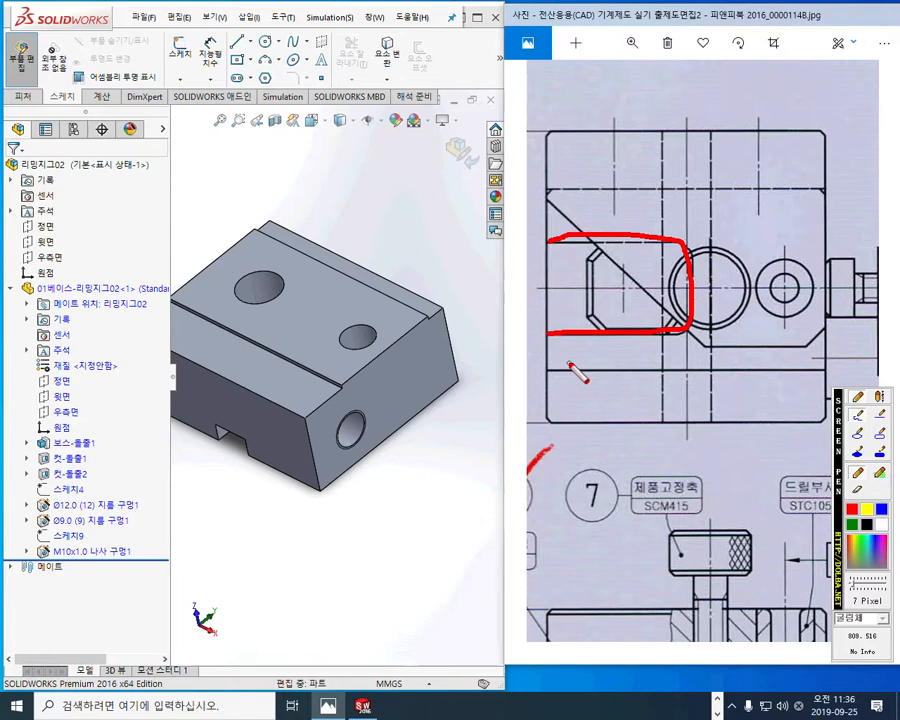
pyautogui.moveTo(313, 271)
pyautogui.mouseDown()
pyautogui.moveTo(288, 337)
pyautogui.moveTo(311, 337)
pyautogui.mouseUp()
pyautogui.moveTo(361, 296); pyautogui.dragTo(341, 342)
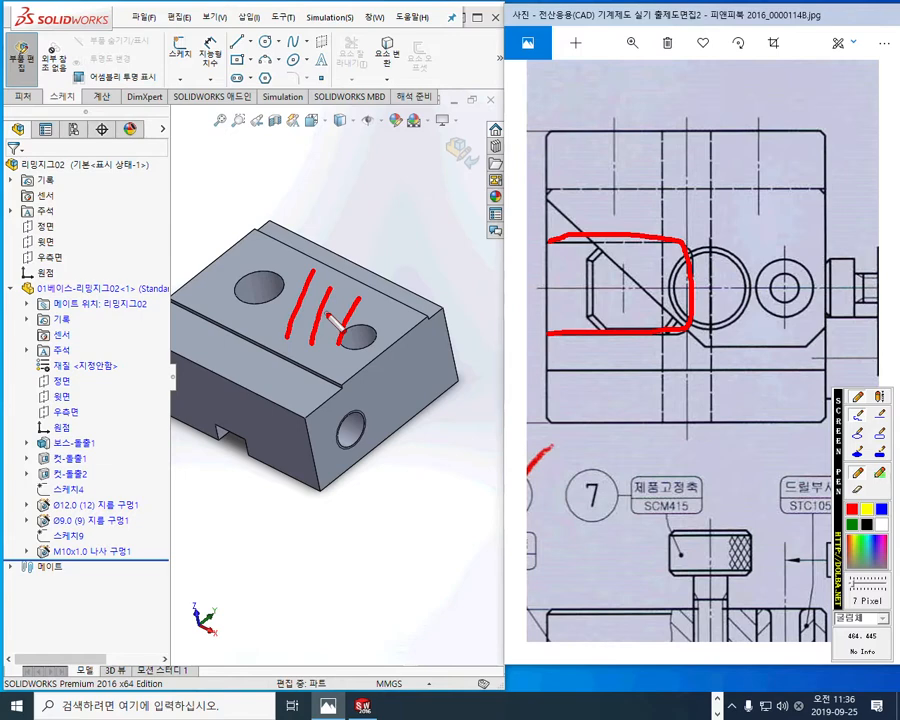
# Step: Annotate the recess as 19 wide about its centreline and 31 long in the plan view, and clear the marks
pyautogui.moveTo(526, 241)
pyautogui.mouseDown()
pyautogui.moveTo(527, 335)
pyautogui.moveTo(539, 316)
pyautogui.mouseUp()
pyautogui.moveTo(513, 258); pyautogui.dragTo(537, 255)
pyautogui.moveTo(477, 286); pyautogui.dragTo(836, 287)
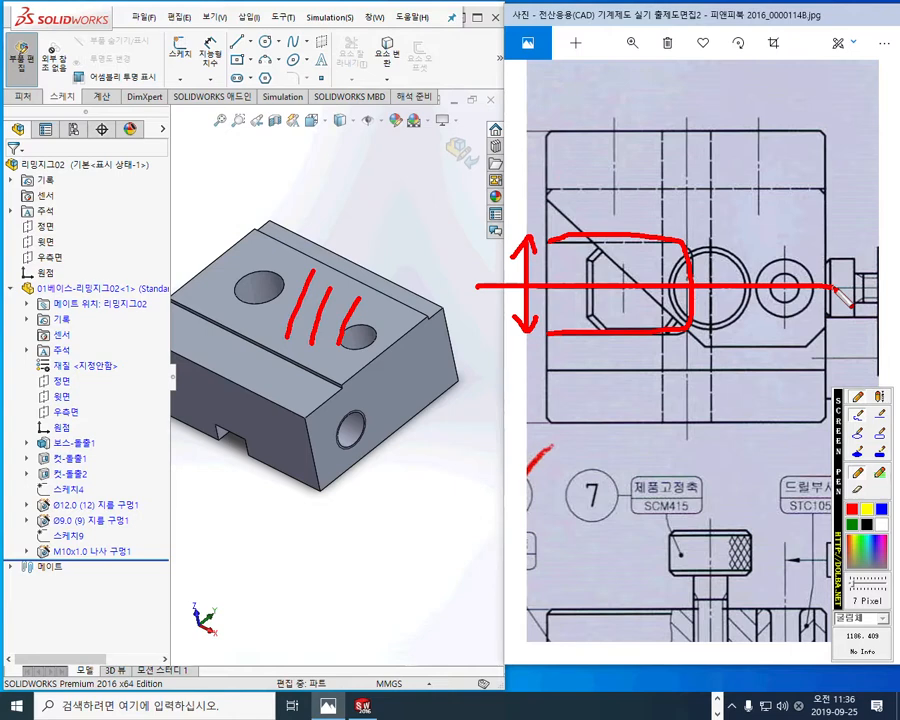
pyautogui.moveTo(458, 216)
pyautogui.mouseDown()
pyautogui.moveTo(455, 268)
pyautogui.moveTo(483, 250)
pyautogui.moveTo(478, 272)
pyautogui.mouseUp()
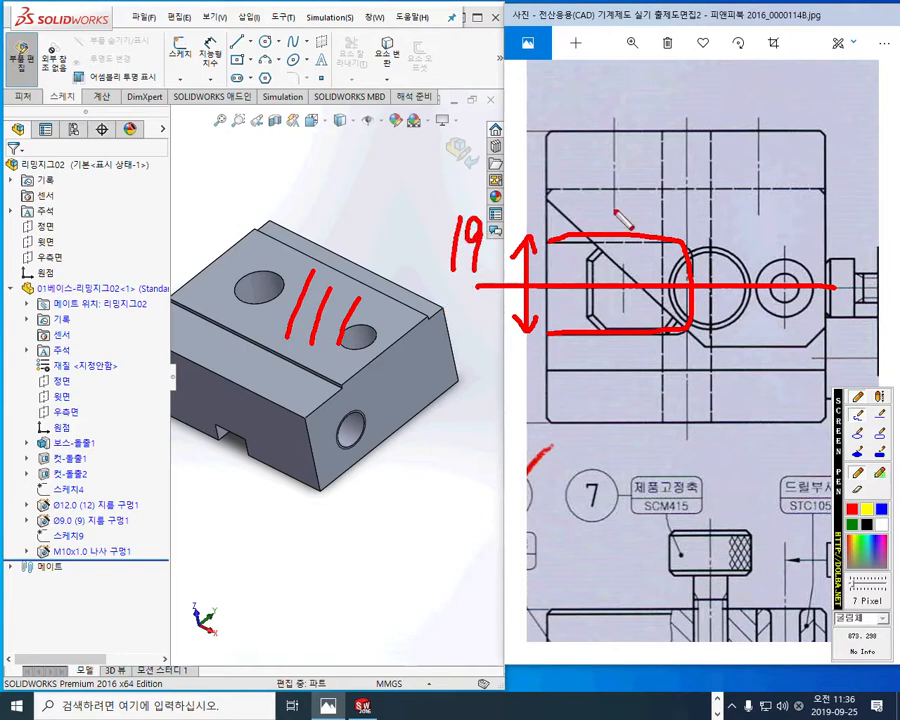
pyautogui.moveTo(548, 201)
pyautogui.mouseDown()
pyautogui.moveTo(683, 197)
pyautogui.moveTo(690, 180)
pyautogui.moveTo(692, 328)
pyautogui.mouseUp()
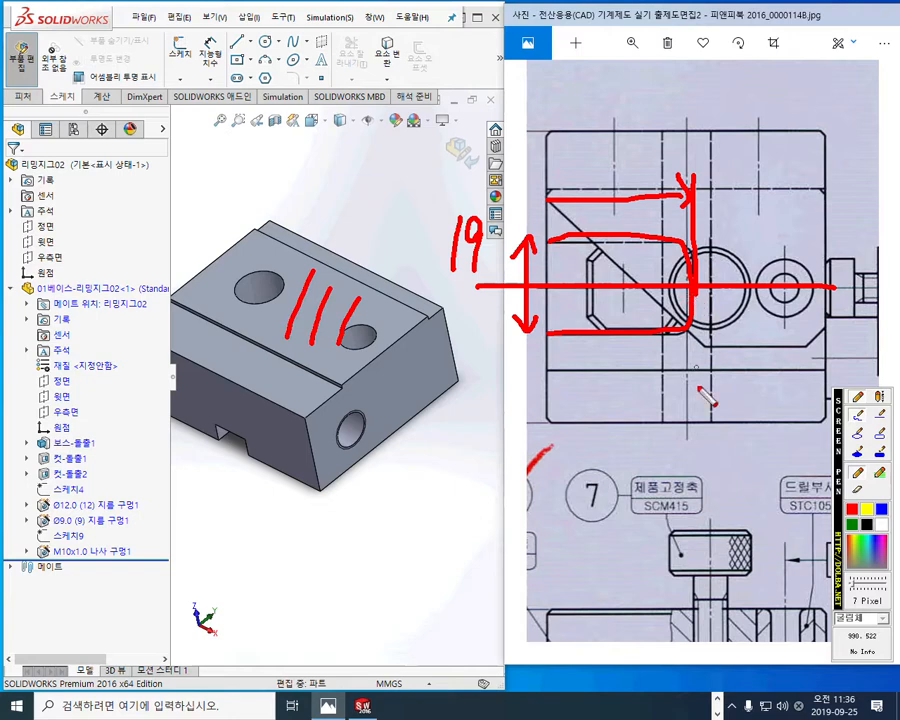
pyautogui.moveTo(608, 142)
pyautogui.mouseDown()
pyautogui.moveTo(626, 162)
pyautogui.moveTo(605, 186)
pyautogui.mouseUp()
pyautogui.moveTo(645, 140); pyautogui.dragTo(648, 188)
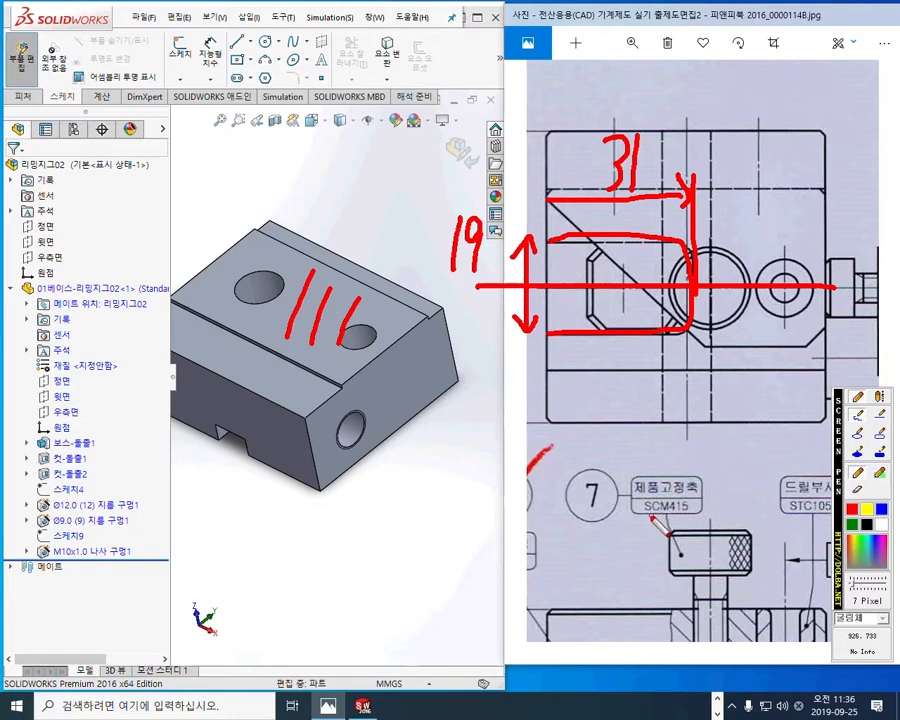
pyautogui.press('Escape')
# Step: Annotate the recess length as 31 from the base's end face in the drawing's section view, and clear the marks
pyautogui.moveTo(645, 566); pyautogui.dragTo(673, 161)
pyautogui.scroll(2, 683, 360)
pyautogui.scroll(1, 640, 304)
pyautogui.scroll(1, 640, 304)
pyautogui.moveTo(640, 306)
pyautogui.mouseDown()
pyautogui.moveTo(683, 392)
pyautogui.moveTo(675, 408)
pyautogui.mouseUp()
pyautogui.scroll(1, 690, 396)
pyautogui.scroll(1, 690, 397)
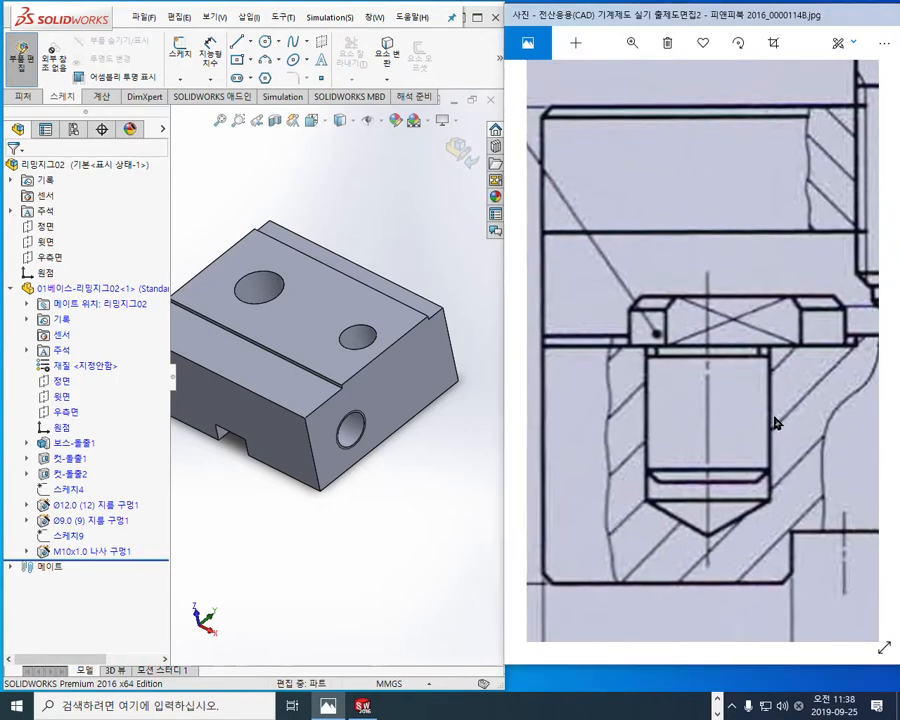
pyautogui.press('F12')
pyautogui.moveTo(857, 313); pyautogui.dragTo(857, 351)
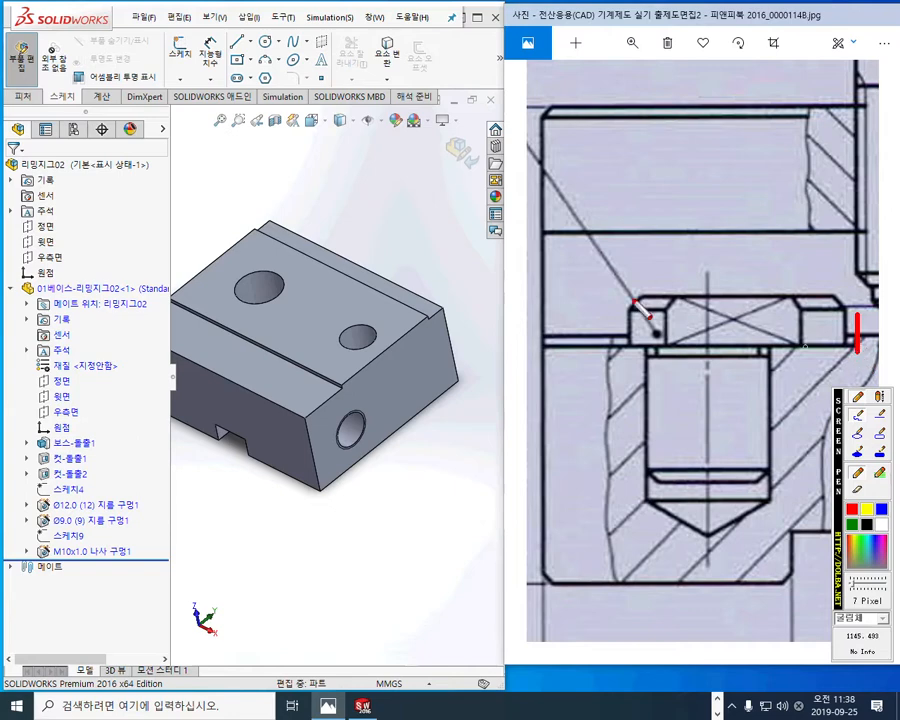
pyautogui.moveTo(545, 319)
pyautogui.mouseDown()
pyautogui.moveTo(845, 320)
pyautogui.moveTo(838, 312)
pyautogui.moveTo(820, 331)
pyautogui.mouseUp()
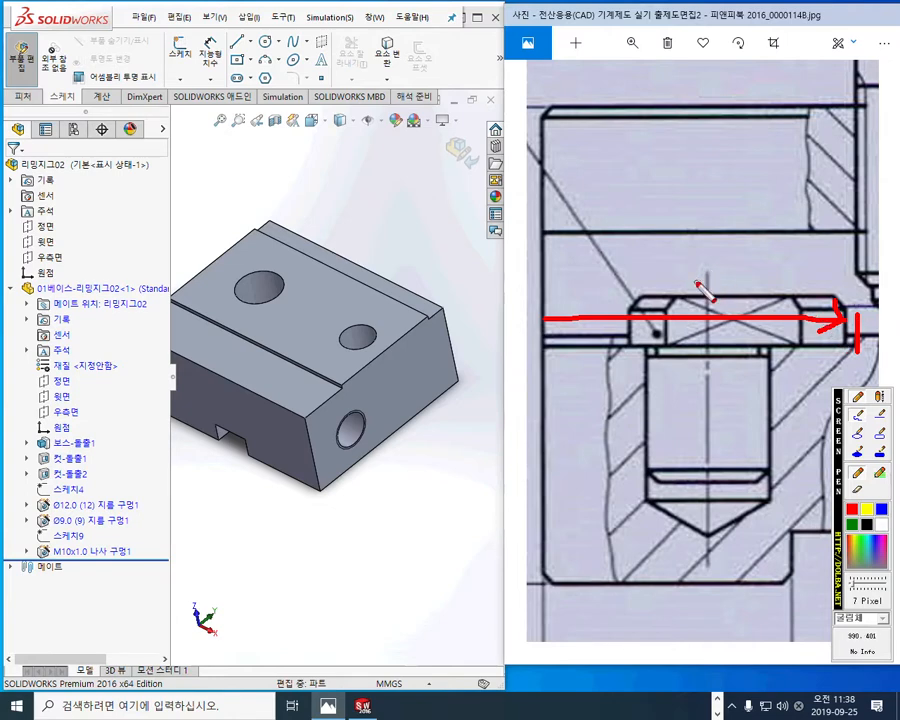
pyautogui.moveTo(645, 257)
pyautogui.mouseDown()
pyautogui.moveTo(660, 276)
pyautogui.moveTo(643, 296)
pyautogui.mouseUp()
pyautogui.moveTo(689, 249); pyautogui.dragTo(679, 297)
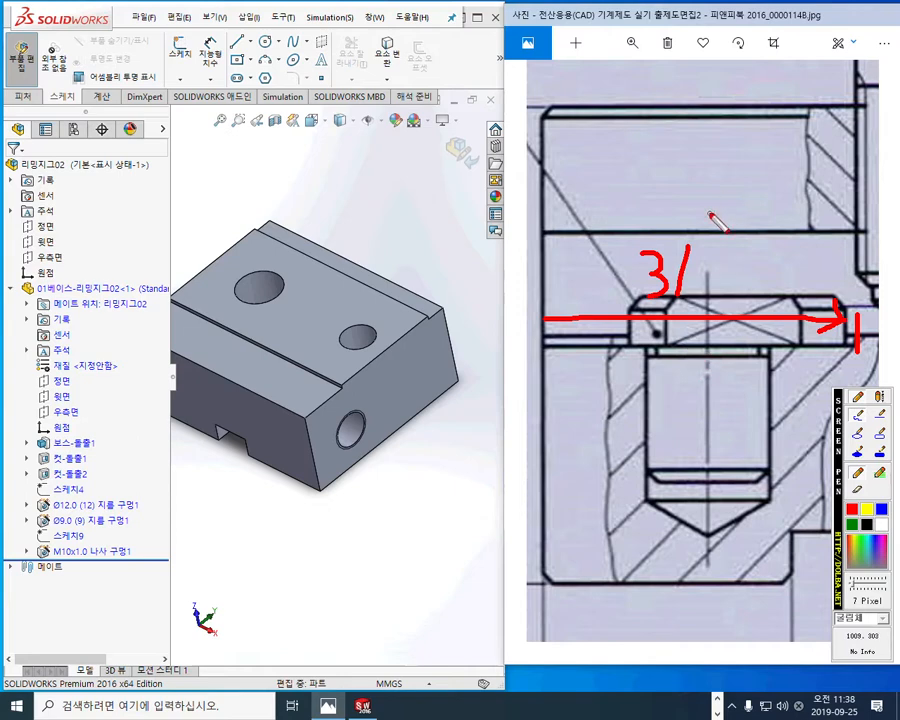
pyautogui.press('Escape')
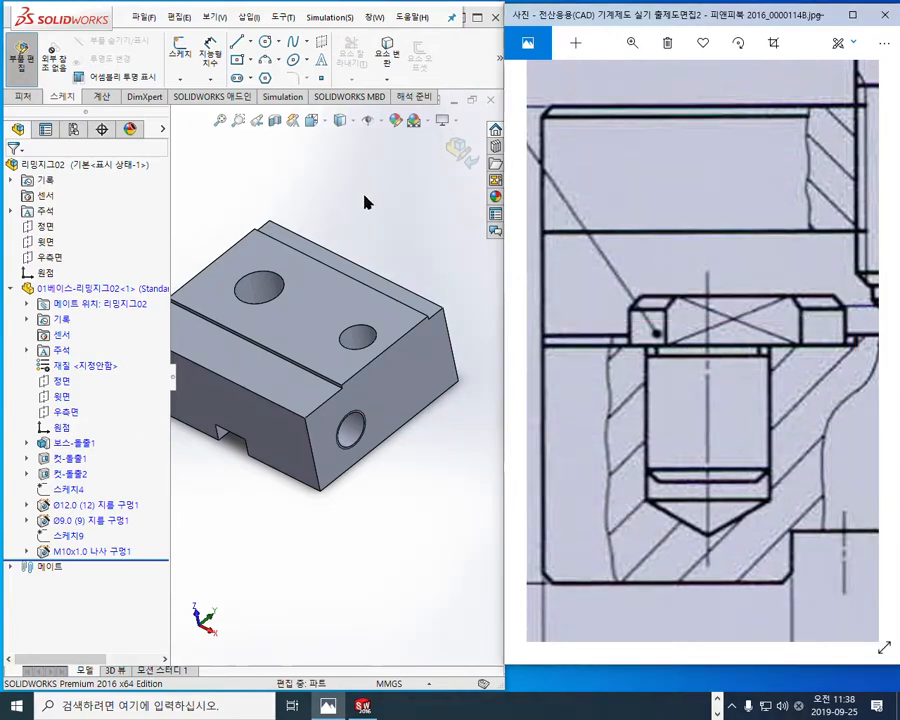
# Step: Mark the recess depth with opposing arrows in the drawing's section view, and clear the marks
pyautogui.click(315, 313)
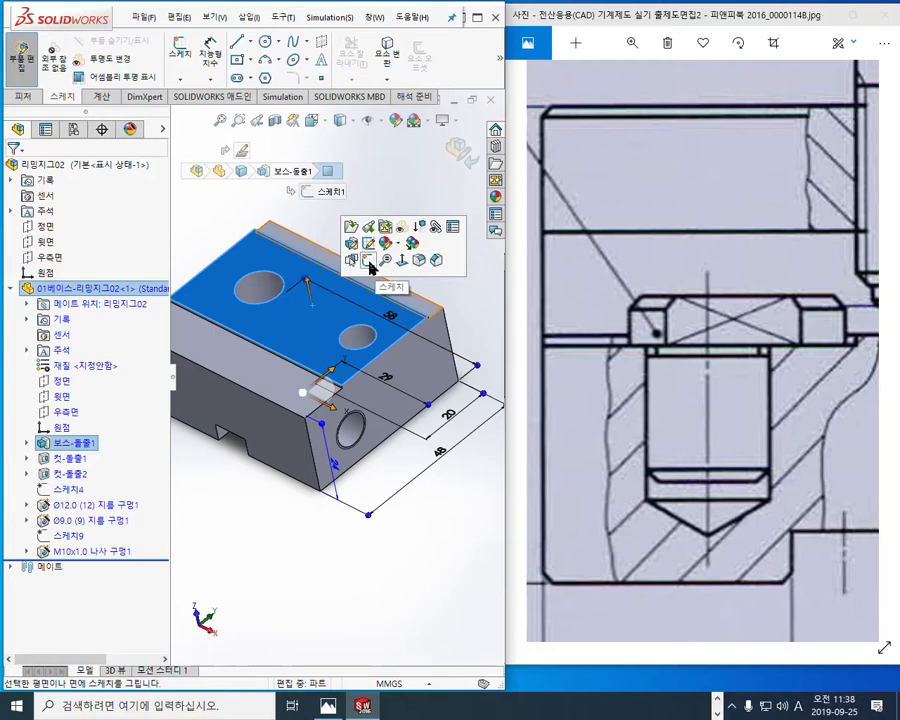
pyautogui.hotkey('ctrl', 'F12')
pyautogui.moveTo(590, 306)
pyautogui.mouseDown()
pyautogui.moveTo(590, 378)
pyautogui.moveTo(602, 360)
pyautogui.mouseUp()
pyautogui.moveTo(581, 319); pyautogui.dragTo(602, 316)
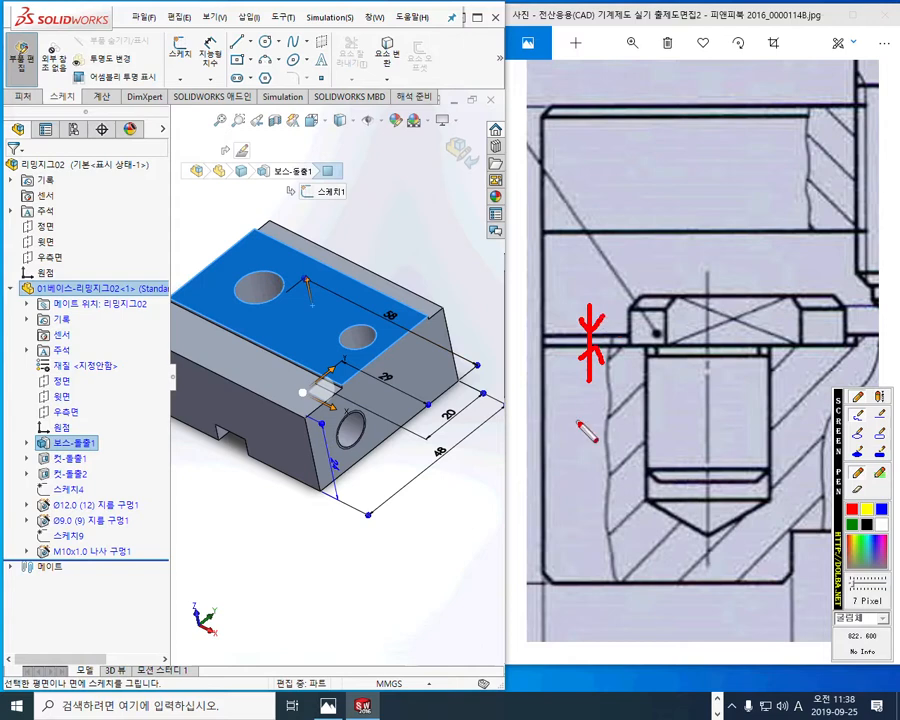
pyautogui.press('Escape')
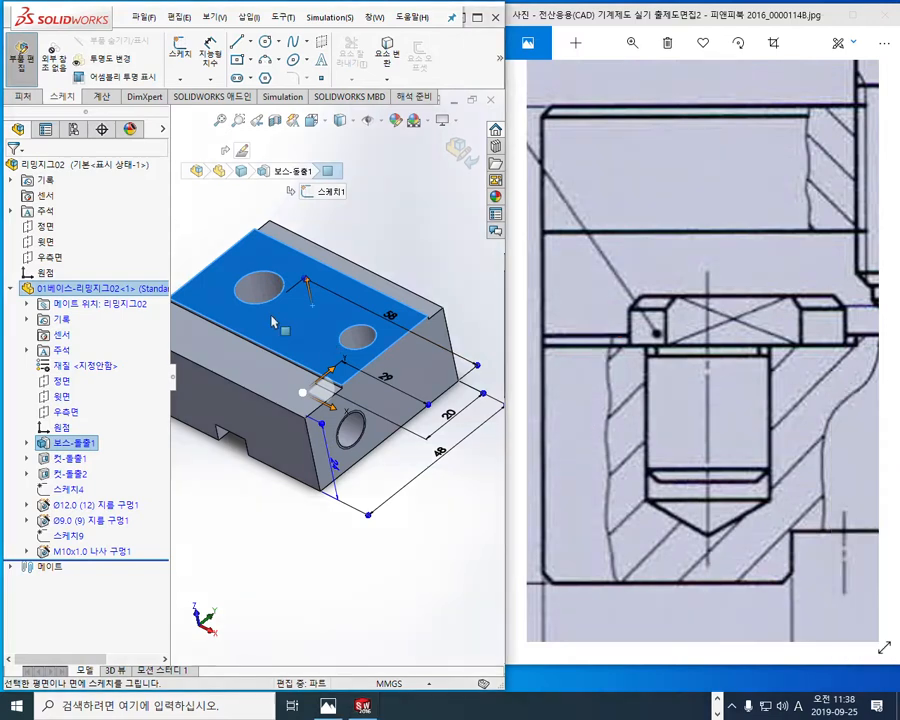
# Step: Start a sketch on the base's raised top face, maximize the model window, and view the face straight on
pyautogui.click(285, 320)
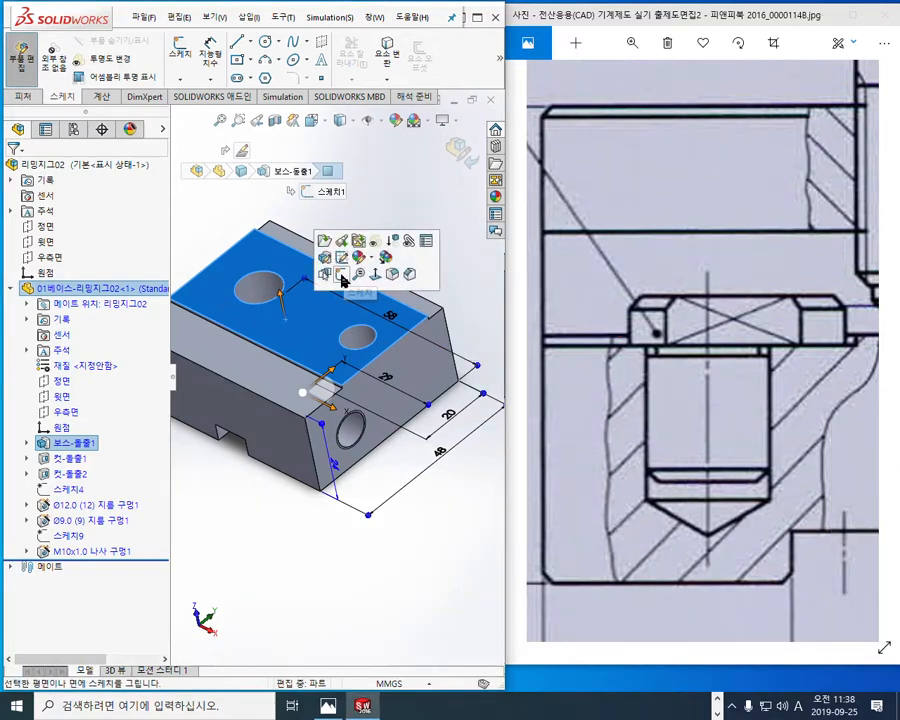
pyautogui.click(341, 275)
pyautogui.click(478, 18)
pyautogui.click(474, 14)
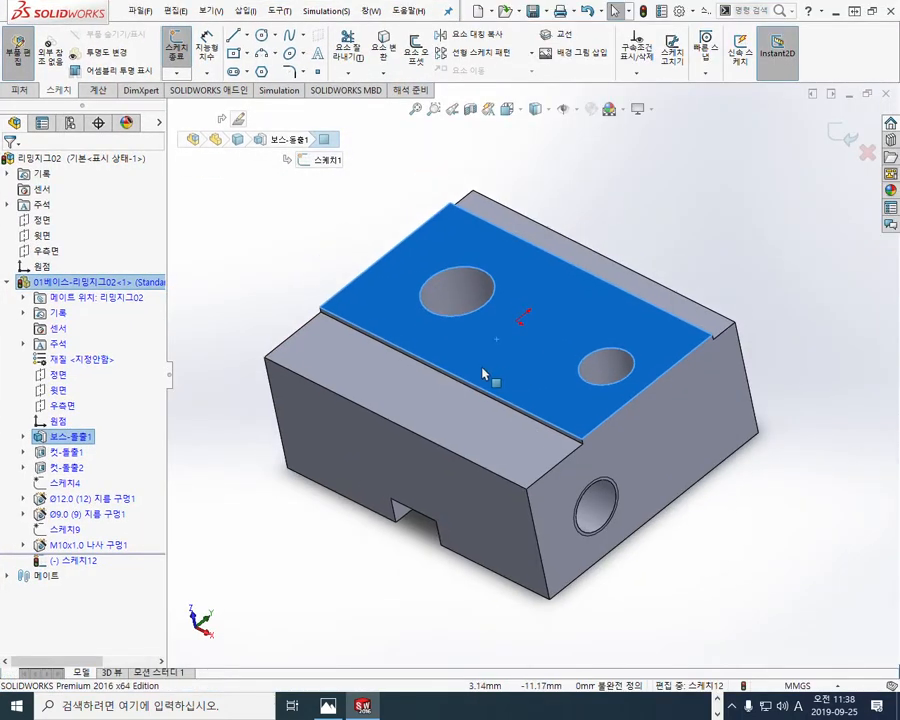
pyautogui.hotkey('ctrl', '8')
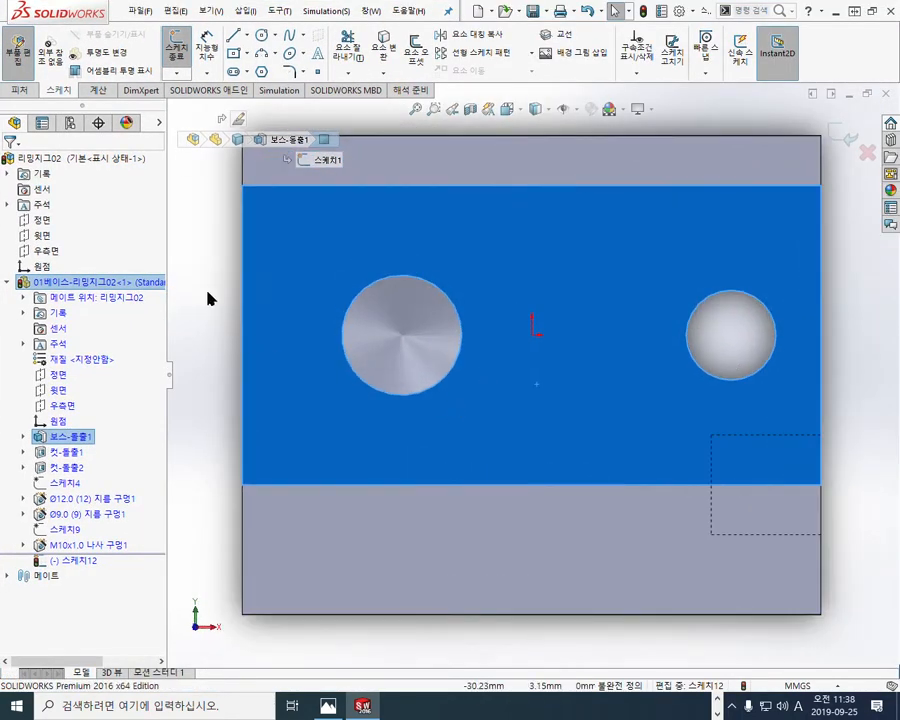
pyautogui.click(227, 299)
pyautogui.keyDown('ctrl'); pyautogui.moveTo(418, 381); pyautogui.dragTo(444, 446, button='middle'); pyautogui.keyUp('ctrl')
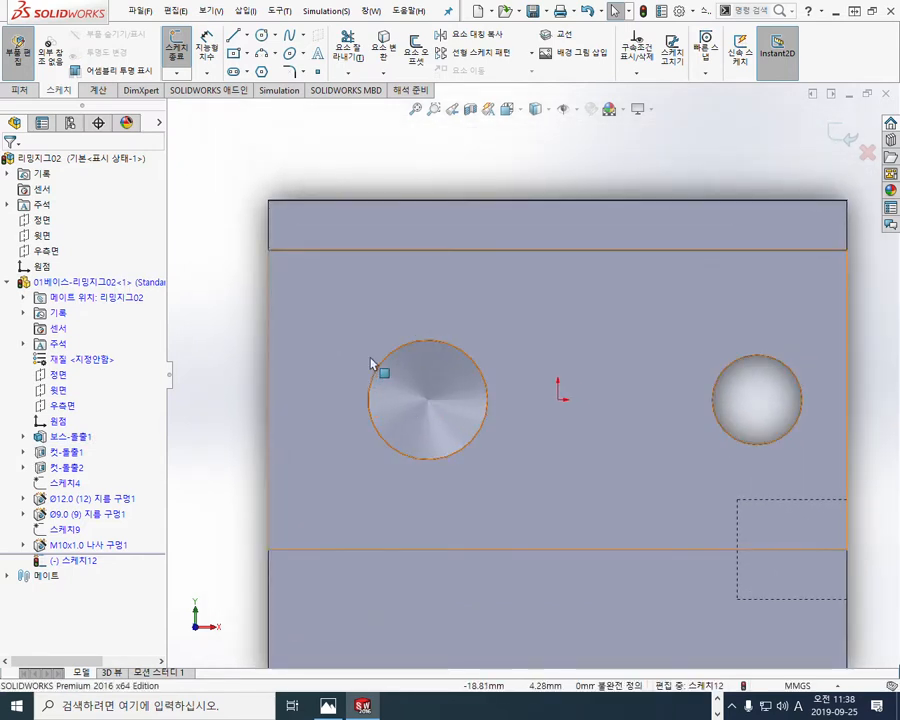
# Step: Sketch a corner rectangle around the larger hole on the top face, extending beyond the base's nearby end edge
pyautogui.press('F9')
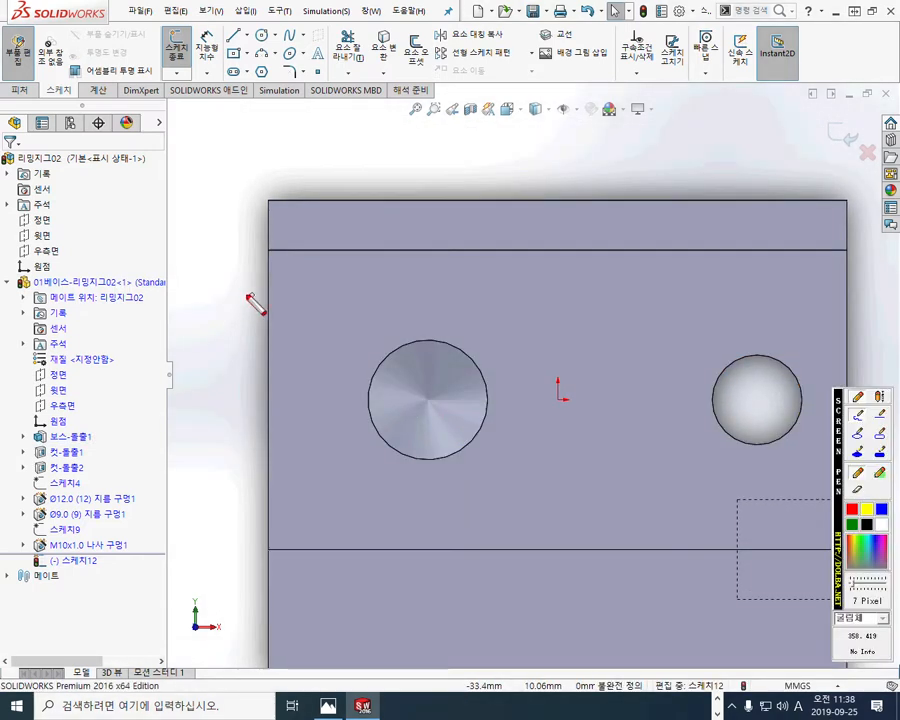
pyautogui.moveTo(236, 294)
pyautogui.mouseDown()
pyautogui.moveTo(594, 325)
pyautogui.moveTo(540, 486)
pyautogui.moveTo(222, 420)
pyautogui.moveTo(236, 296)
pyautogui.mouseUp()
pyautogui.press('F9')
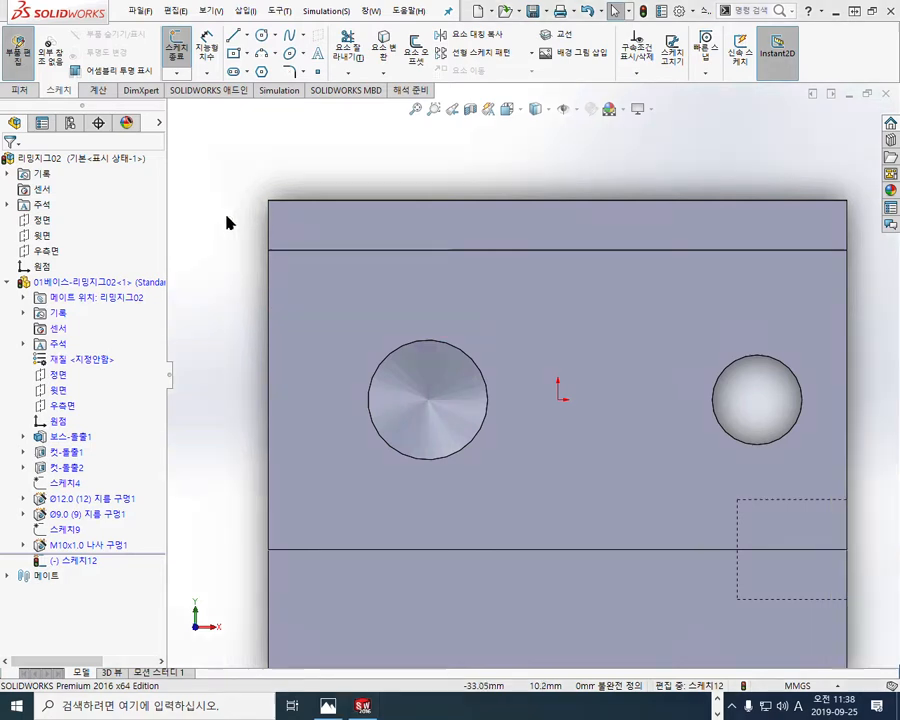
pyautogui.press('r')
pyautogui.click(207, 288)
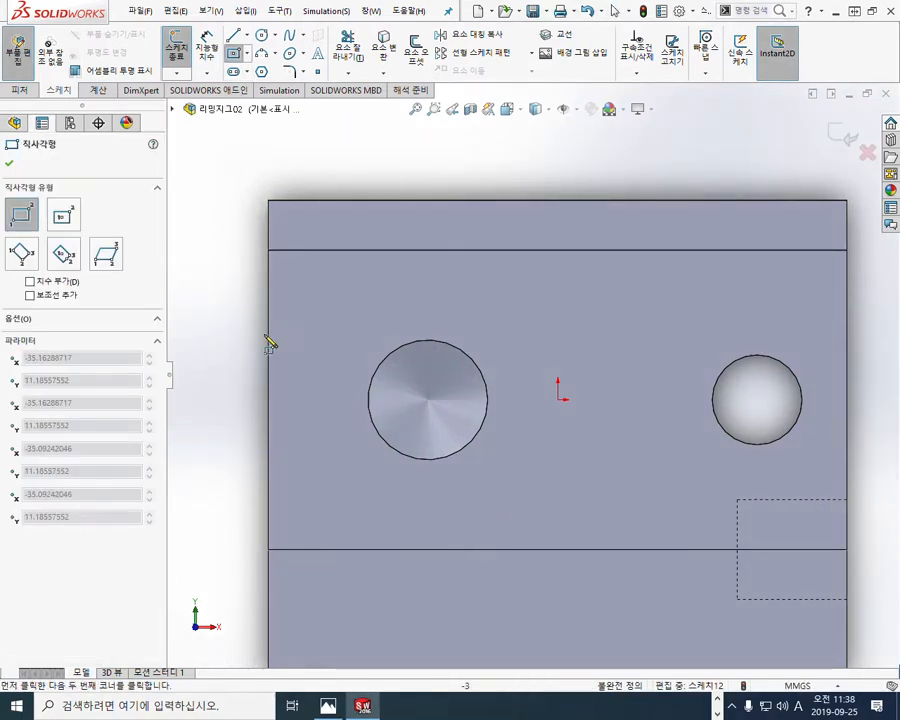
pyautogui.click(502, 517)
pyautogui.rightClick(680, 205)
pyautogui.click(680, 205)
pyautogui.keyDown('ctrl'); pyautogui.moveTo(546, 251); pyautogui.dragTo(588, 240, button='middle'); pyautogui.keyUp('ctrl')
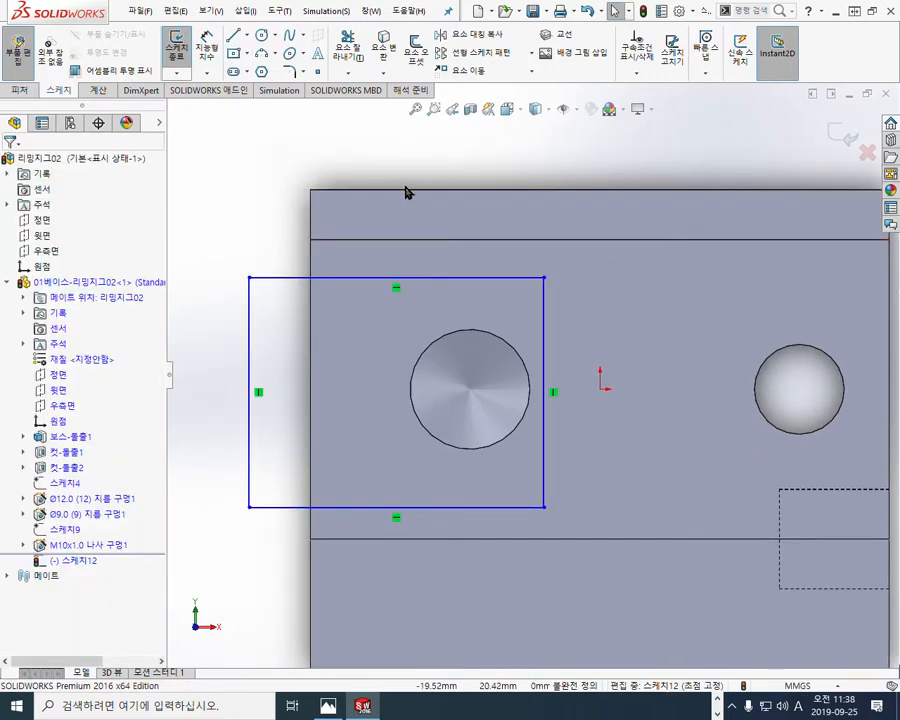
# Step: Draw a horizontal centerline about 20 mm long from the midpoint of the rectangle's outer vertical side into the larger hole
pyautogui.click(246, 37)
pyautogui.click(271, 78)
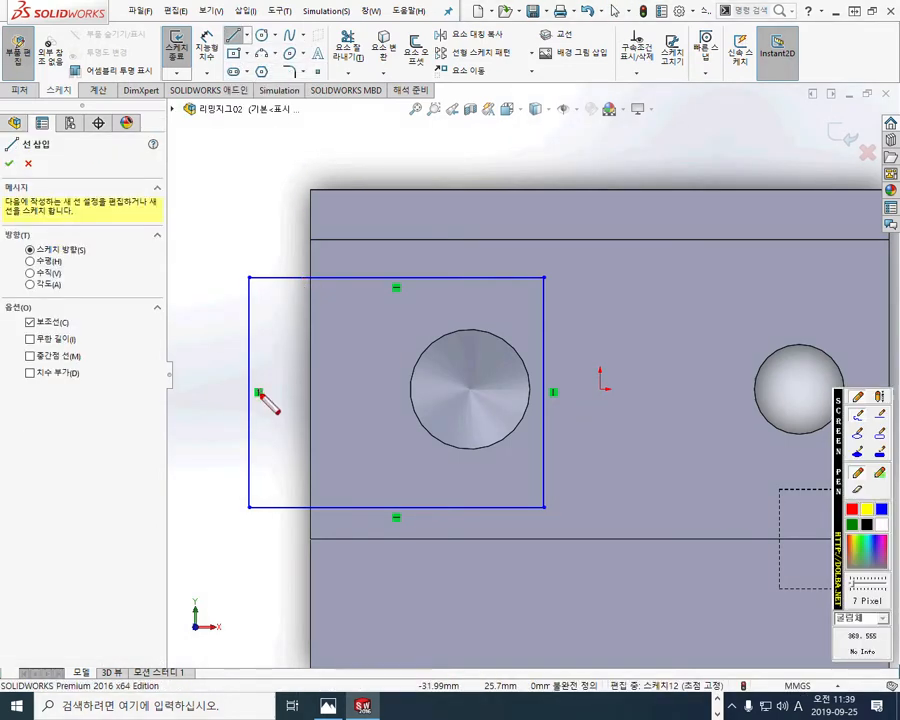
pyautogui.moveTo(251, 401)
pyautogui.mouseDown()
pyautogui.moveTo(253, 377)
pyautogui.moveTo(250, 401)
pyautogui.mouseUp()
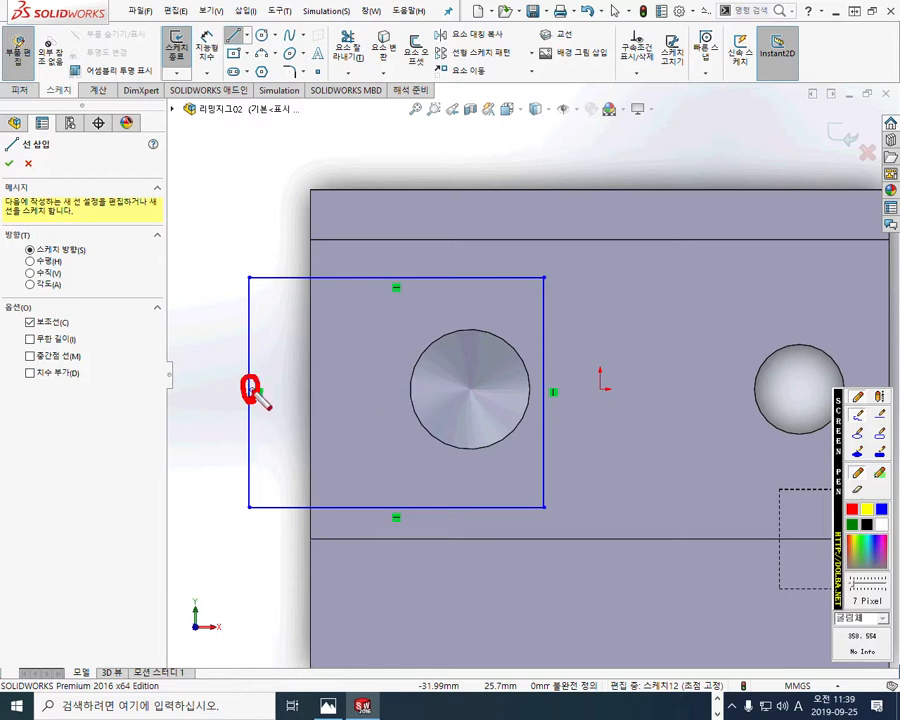
pyautogui.moveTo(257, 394); pyautogui.dragTo(446, 392)
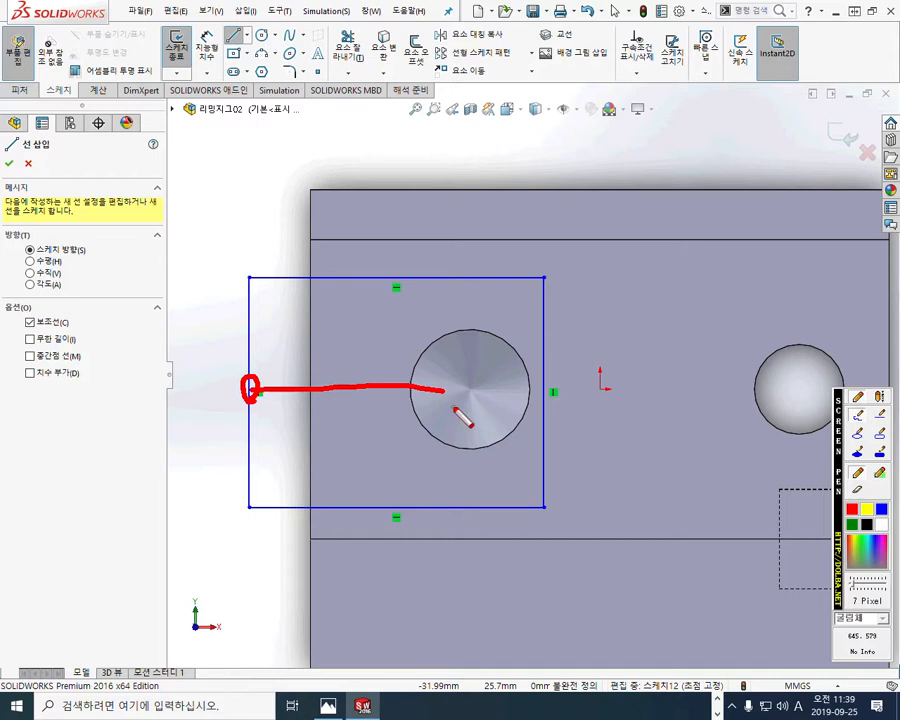
pyautogui.moveTo(445, 381); pyautogui.dragTo(452, 409)
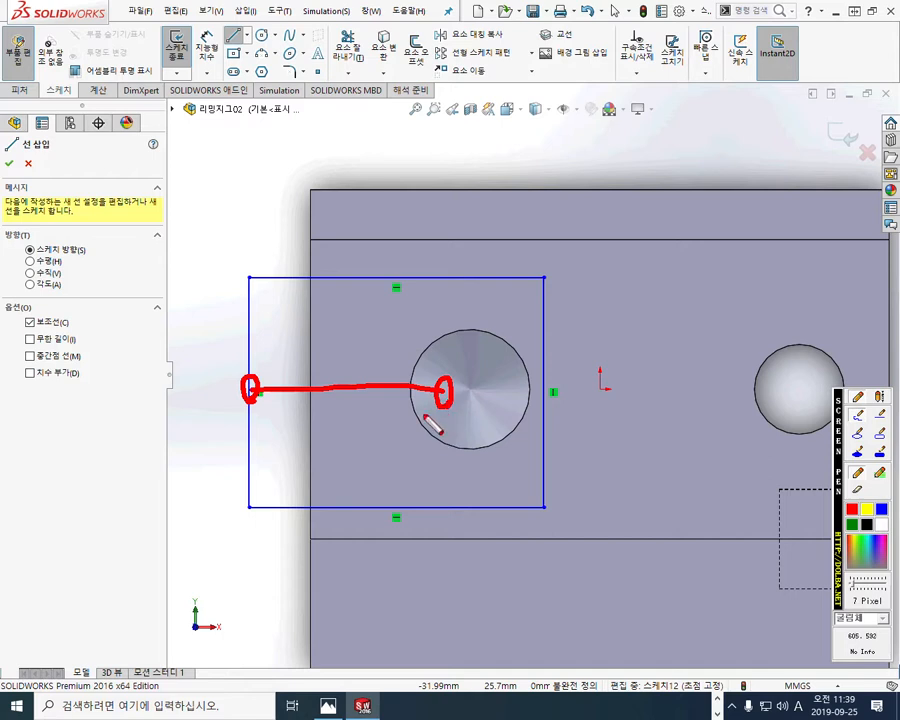
pyautogui.press('Escape')
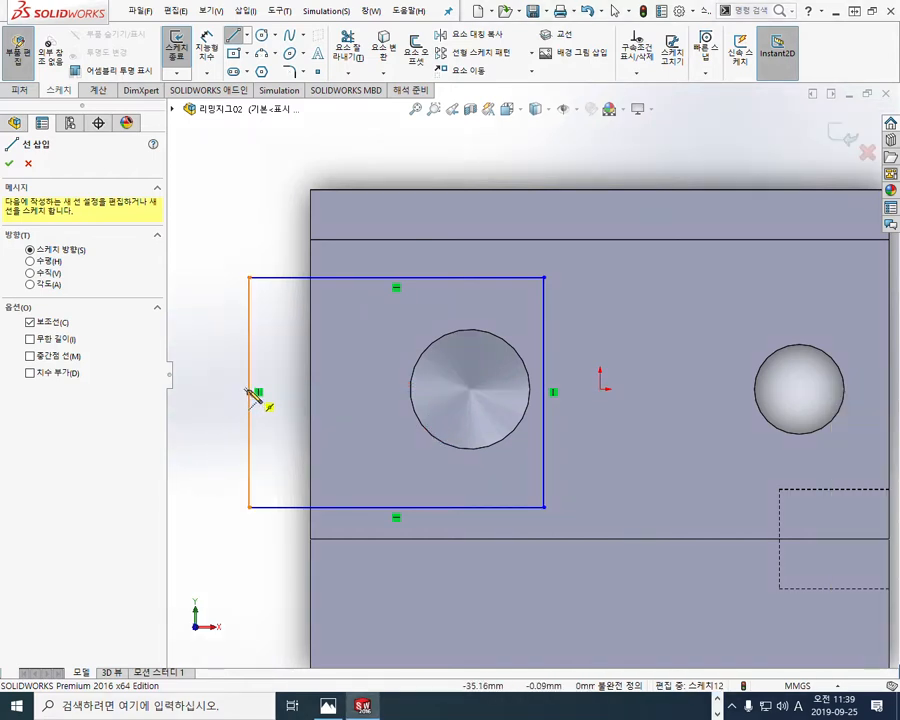
pyautogui.click(250, 392)
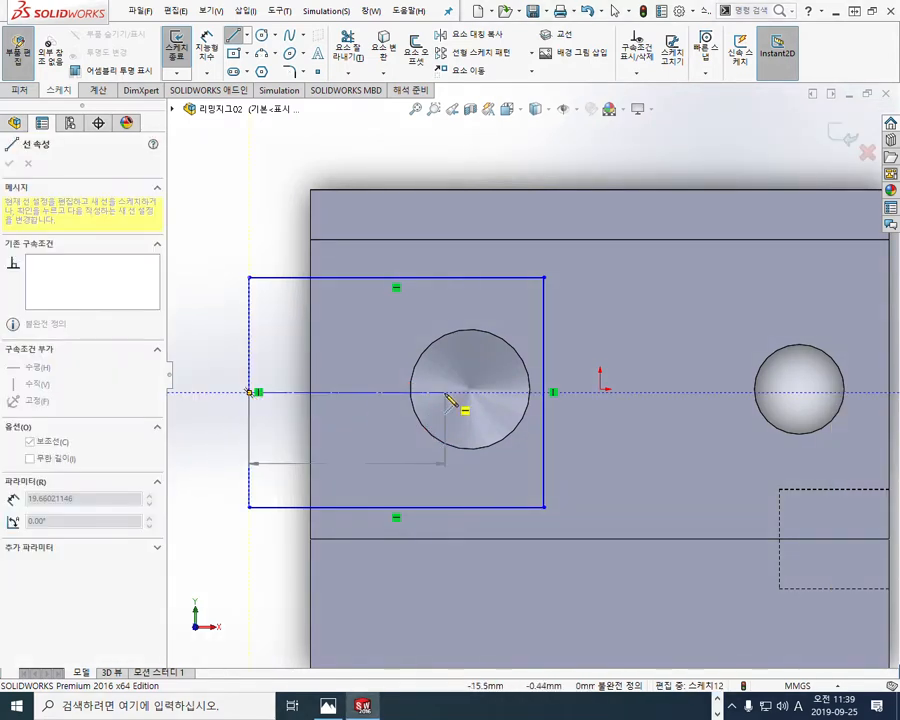
pyautogui.click(446, 392)
pyautogui.rightClick(430, 300)
pyautogui.click(486, 316)
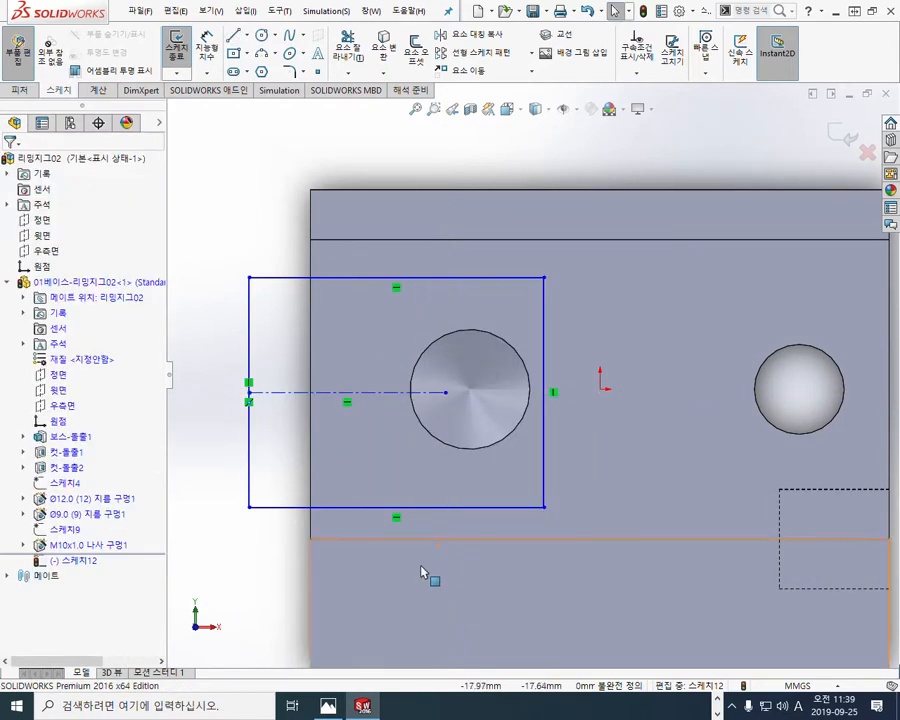
# Step: Make the centerline's free end coincident with the origin of the base part
pyautogui.press('F12')
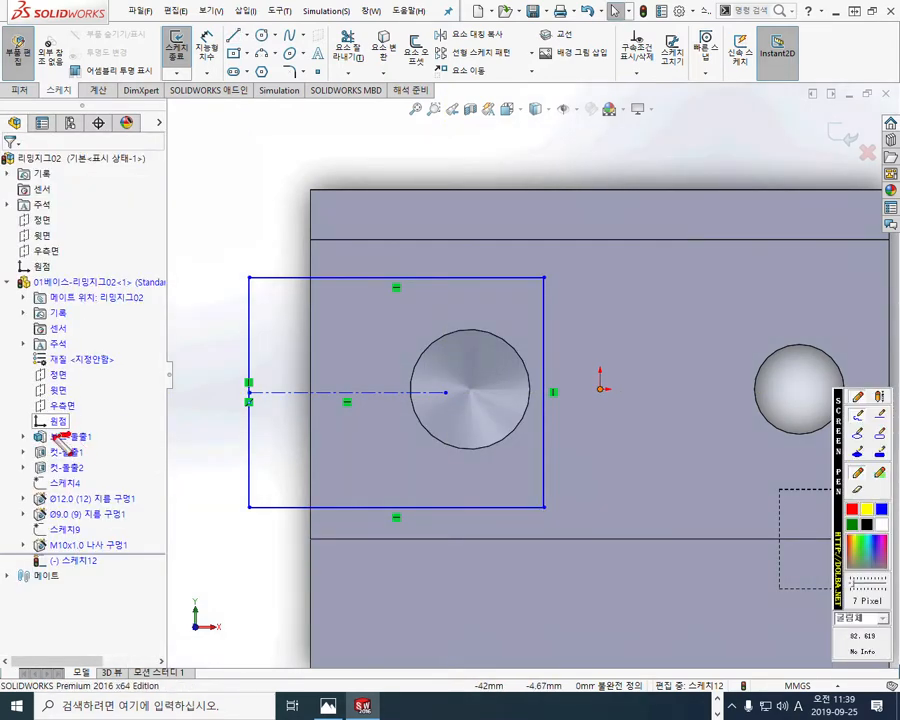
pyautogui.moveTo(68, 432); pyautogui.dragTo(63, 413)
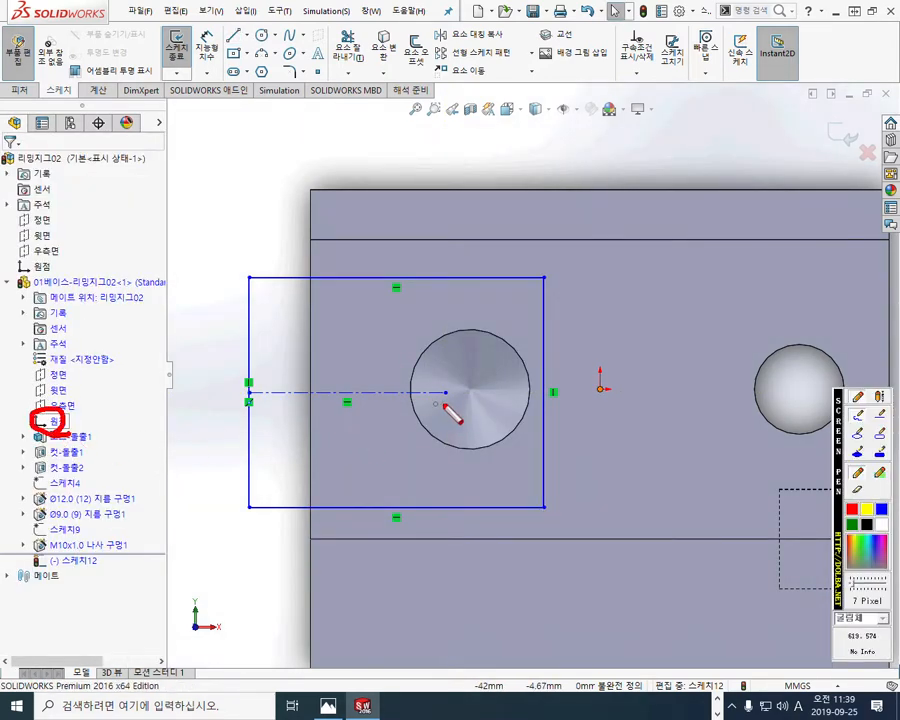
pyautogui.moveTo(460, 396)
pyautogui.mouseDown()
pyautogui.moveTo(440, 395)
pyautogui.moveTo(455, 408)
pyautogui.mouseUp()
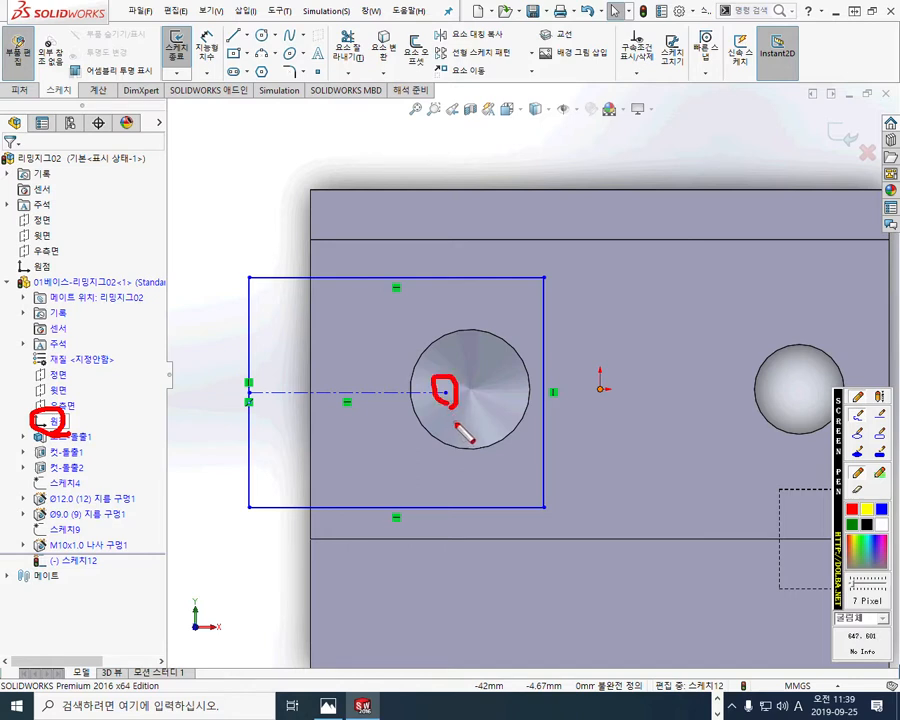
pyautogui.press('F12')
pyautogui.click(30, 421)
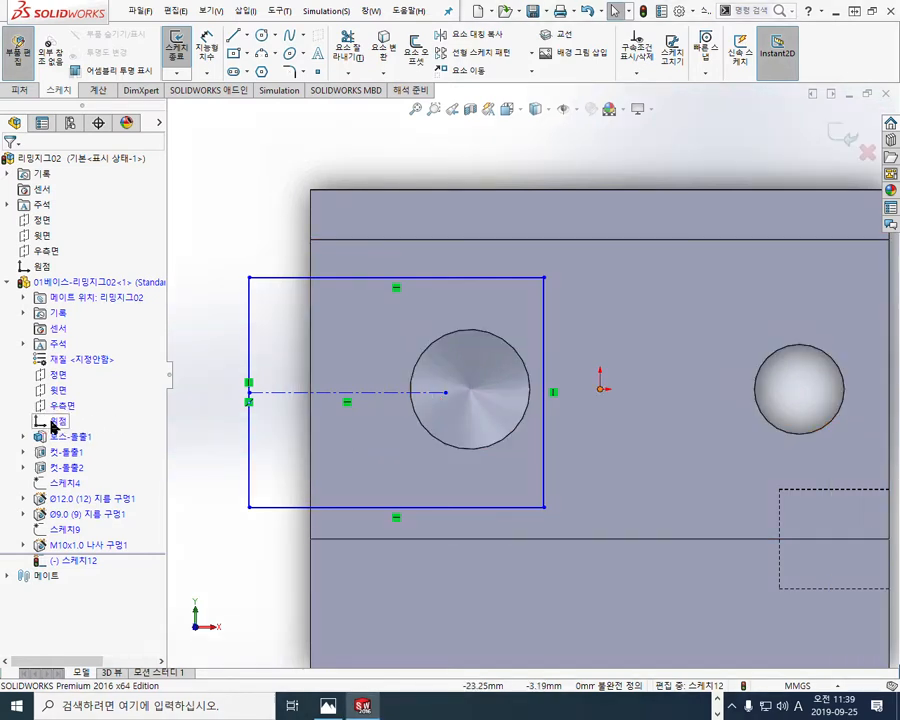
pyautogui.keyDown('ctrl'); pyautogui.click(445, 394); pyautogui.keyUp('ctrl')
pyautogui.click(522, 334)
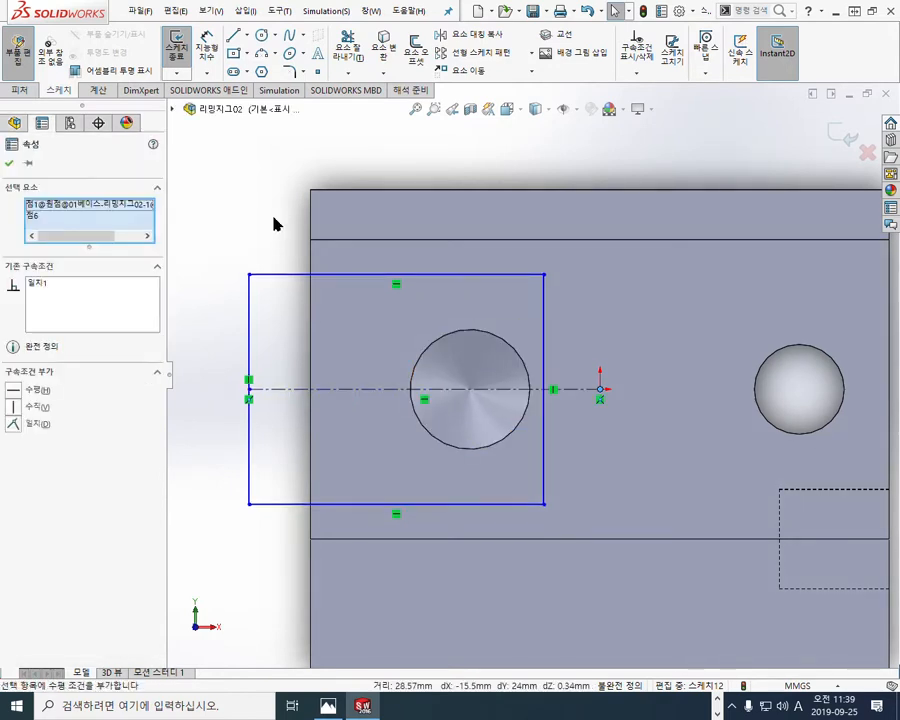
pyautogui.click(272, 222)
# Step: Dimension the distance between the rectangle's two horizontal sides as 19 mm
pyautogui.moveTo(291, 507); pyautogui.dragTo(350, 448)
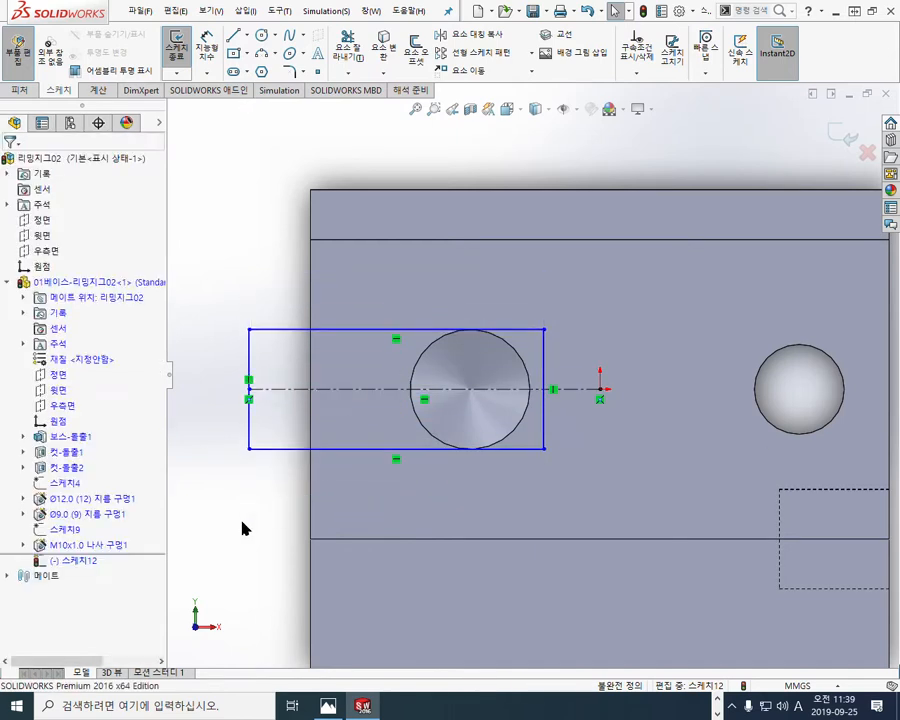
pyautogui.rightClick(241, 526)
pyautogui.click(349, 290)
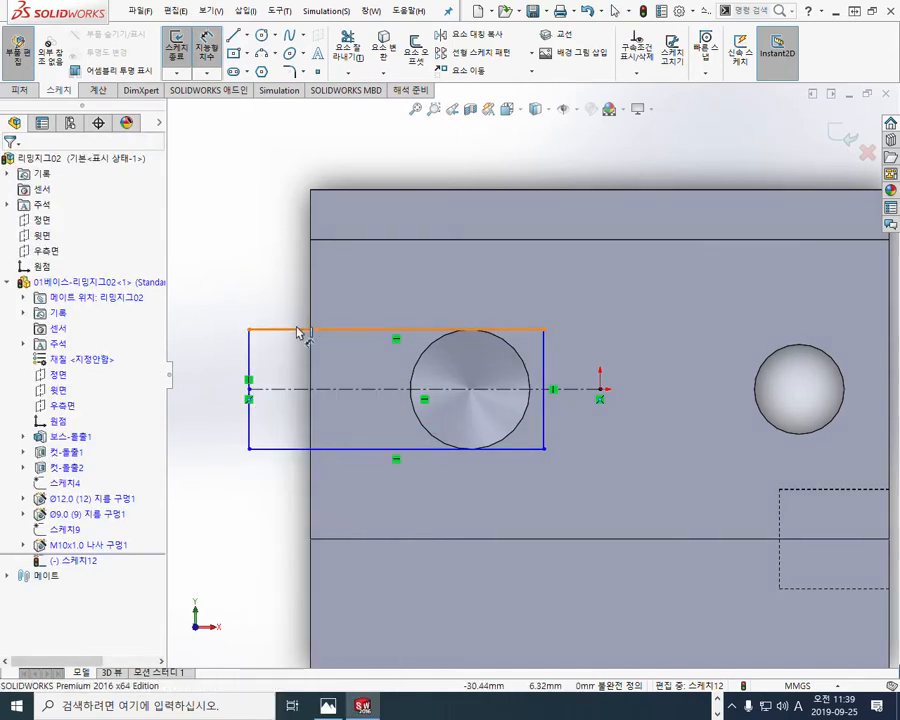
pyautogui.click(298, 330)
pyautogui.click(301, 449)
pyautogui.click(213, 400)
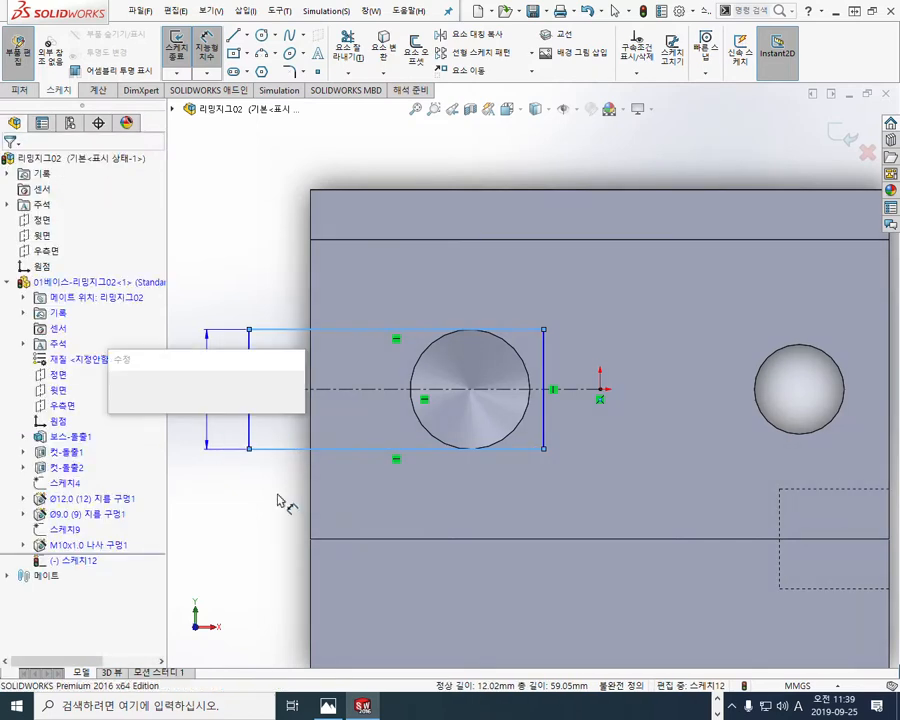
pyautogui.write('19')
pyautogui.press('Return')
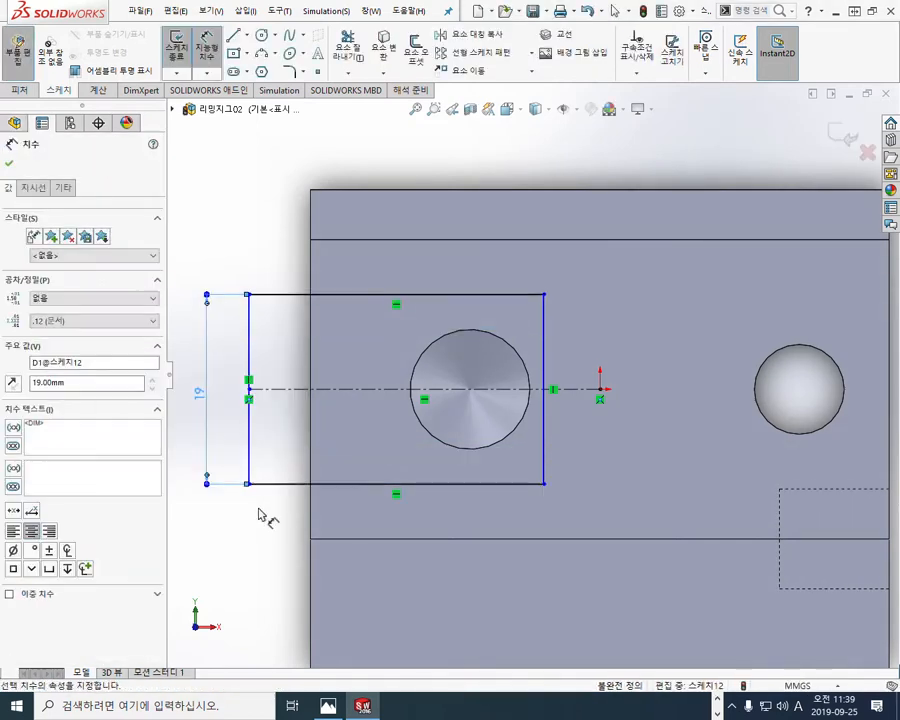
pyautogui.press('Escape')
# Step: Dimension the distance from the base's end edge to the rectangle's inner vertical side as 31 mm
pyautogui.click(310, 328)
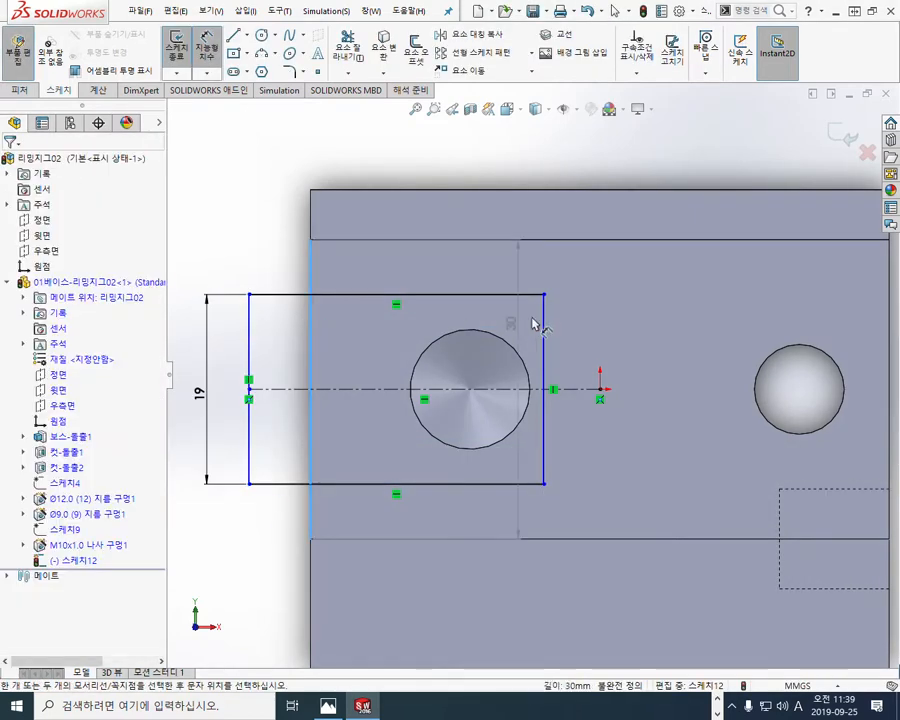
pyautogui.click(540, 312)
pyautogui.click(414, 174)
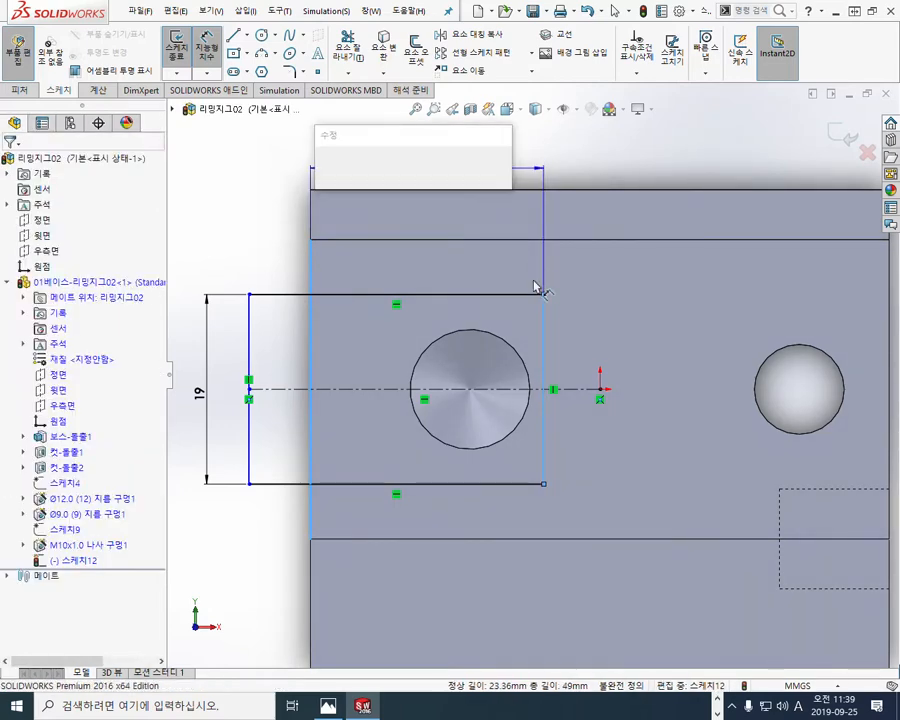
pyautogui.write('8')
pyautogui.press('Return')
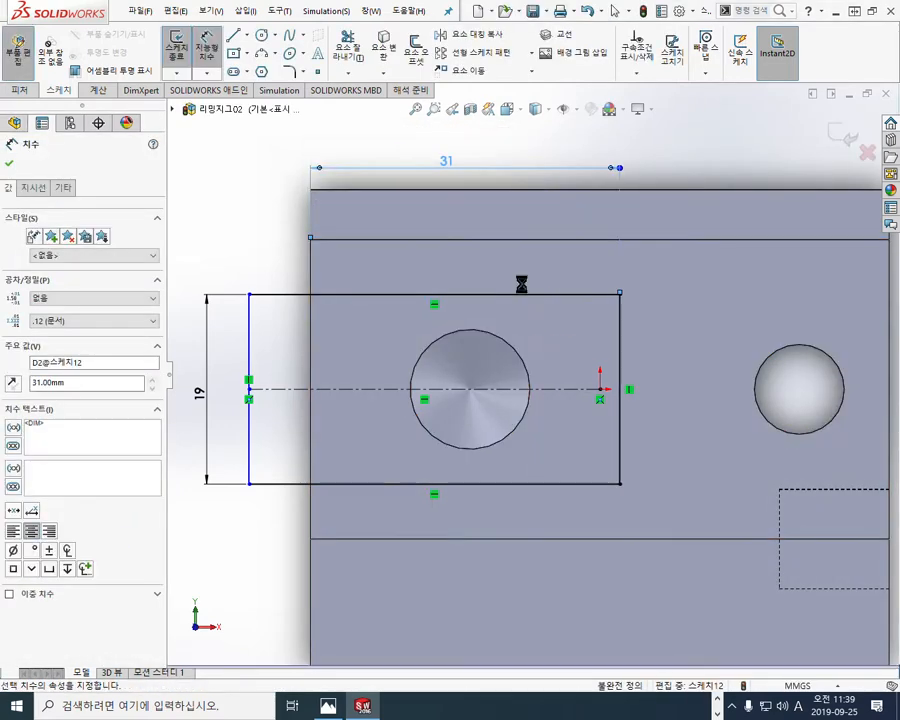
# Step: Make the rectangle's outer vertical side collinear with the end edge of the base's top face
pyautogui.press('Escape')
pyautogui.moveTo(474, 428)
pyautogui.mouseDown(button='middle')
pyautogui.moveTo(452, 321)
pyautogui.moveTo(482, 381)
pyautogui.moveTo(485, 361)
pyautogui.mouseUp(button='middle')
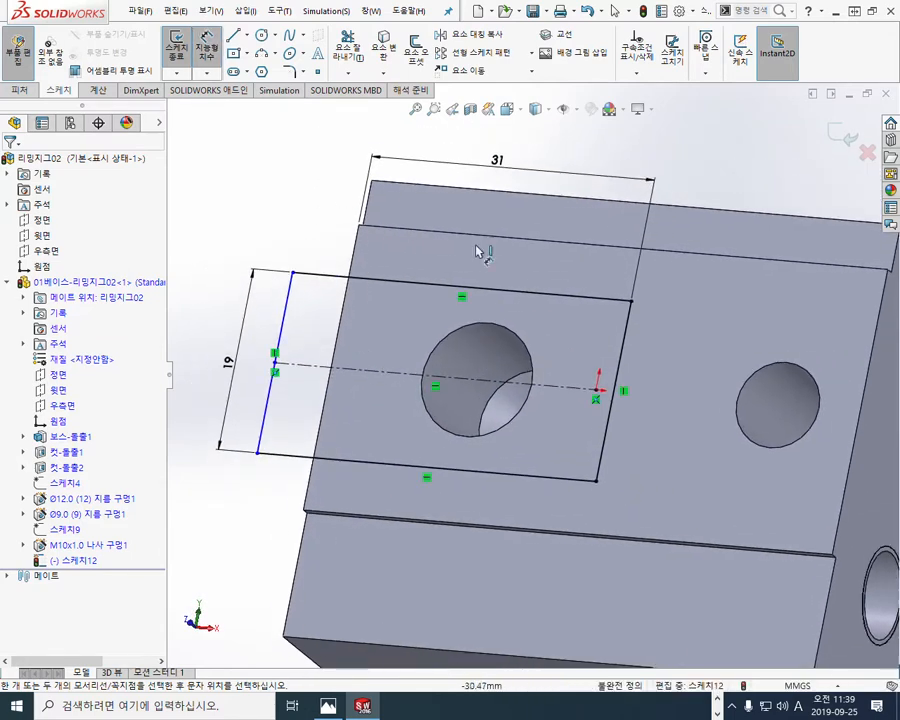
pyautogui.rightClick(701, 164)
pyautogui.click(757, 222)
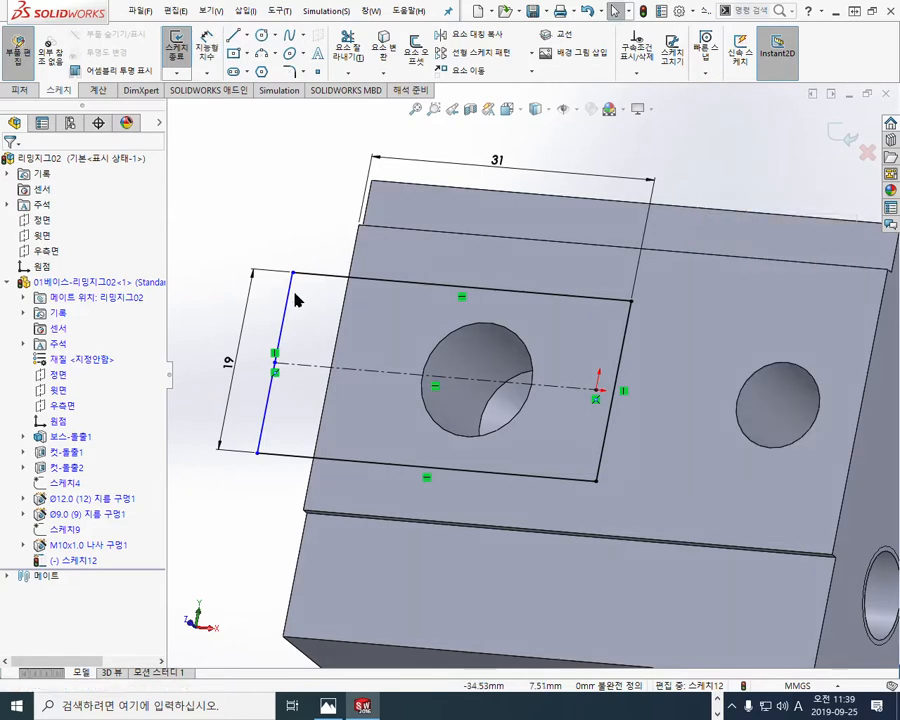
pyautogui.moveTo(296, 254); pyautogui.dragTo(259, 452)
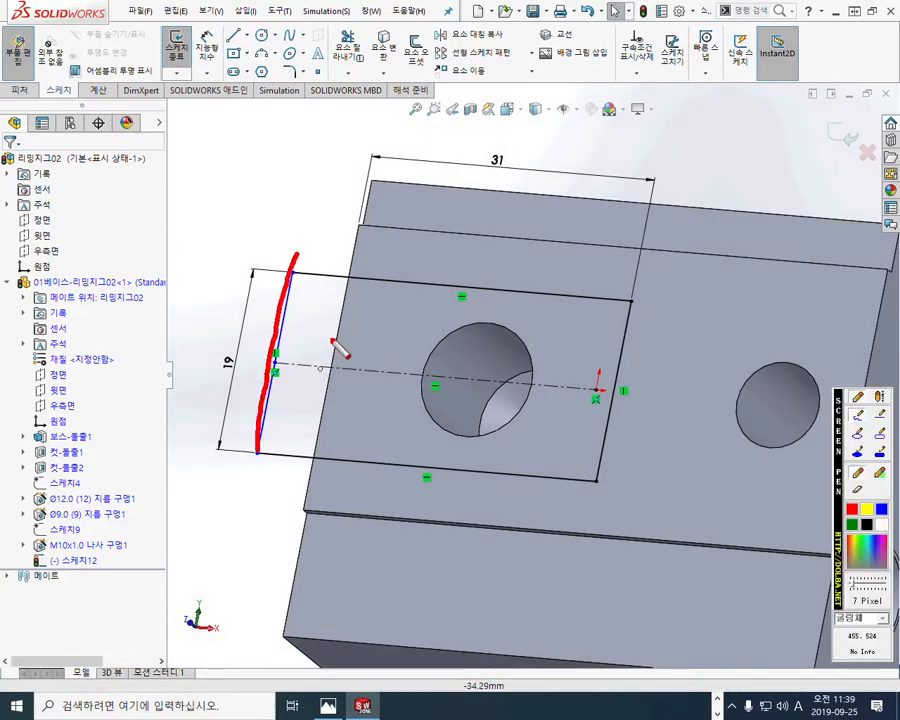
pyautogui.moveTo(357, 223); pyautogui.dragTo(307, 512)
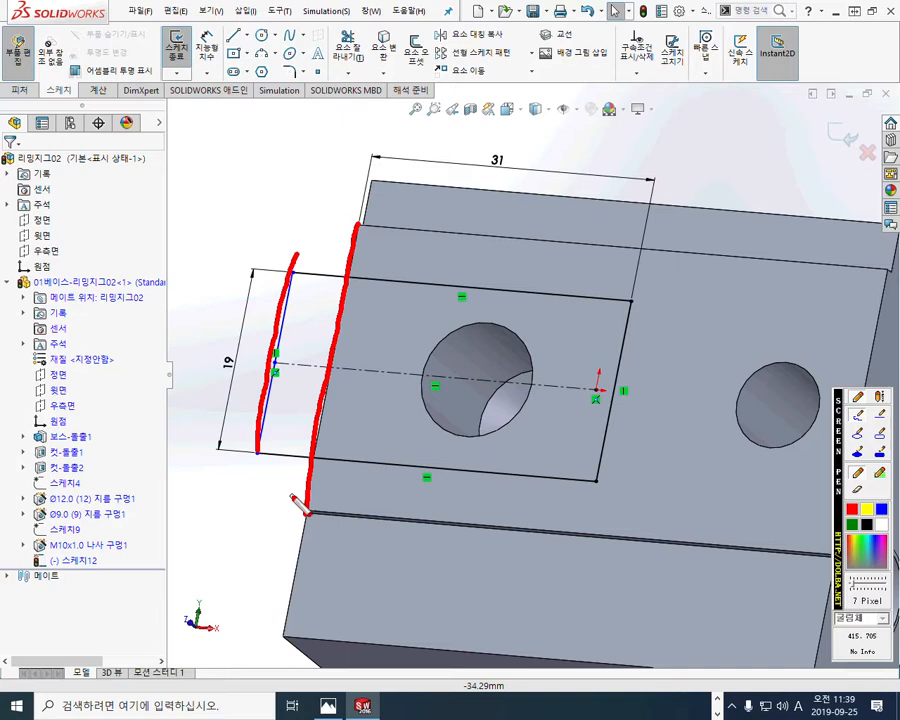
pyautogui.press('Escape')
pyautogui.click(286, 306)
pyautogui.keyDown('ctrl'); pyautogui.click(347, 315); pyautogui.keyUp('ctrl')
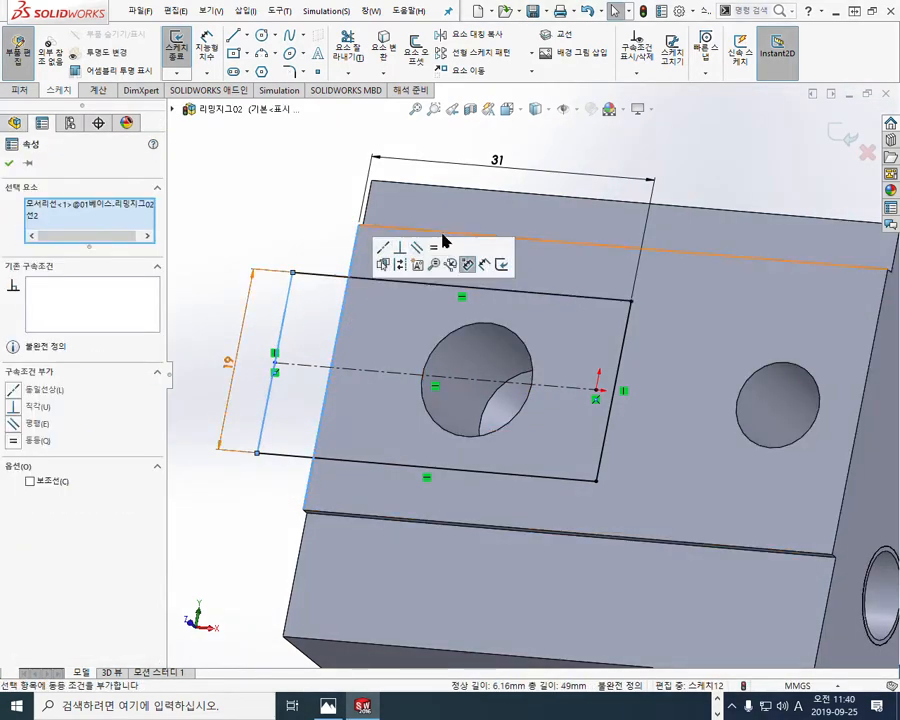
pyautogui.click(383, 247)
pyautogui.click(226, 212)
# Step: Reposition the 31 mm and 19 mm dimensions outside the rectangle
pyautogui.moveTo(510, 380)
pyautogui.keyDown('ctrl'); pyautogui.mouseDown(button='middle')
pyautogui.moveTo(458, 397)
pyautogui.moveTo(478, 401)
pyautogui.mouseUp(button='middle'); pyautogui.keyUp('ctrl')
pyautogui.moveTo(476, 195)
pyautogui.mouseDown()
pyautogui.moveTo(474, 151)
pyautogui.moveTo(474, 172)
pyautogui.mouseUp()
pyautogui.moveTo(274, 360); pyautogui.dragTo(236, 382)
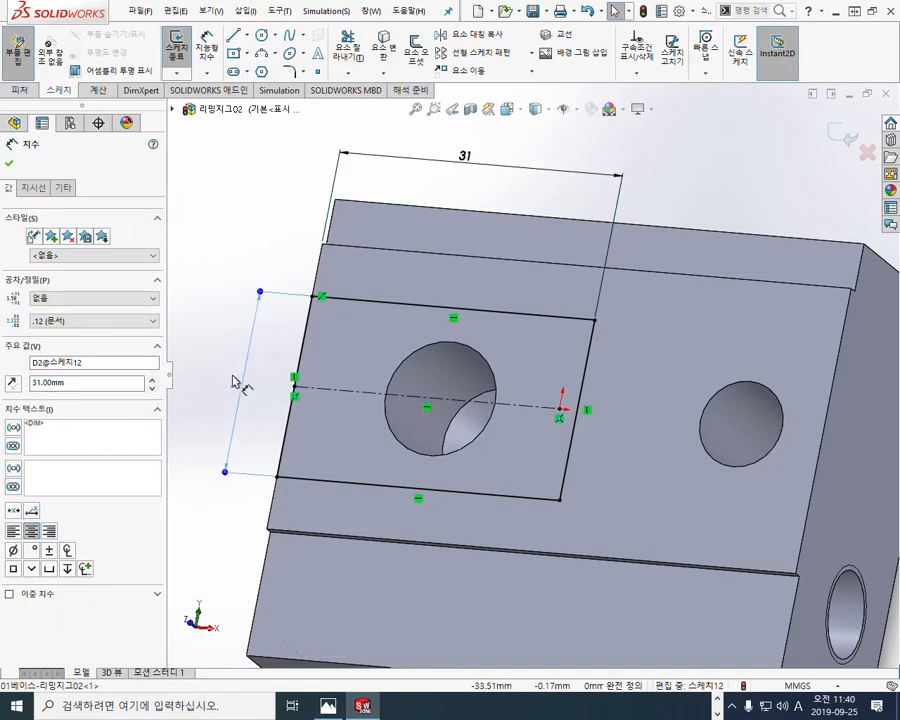
pyautogui.click(670, 212)
# Step: Review the 19 mm and 31 mm dimensions and the rectangle's two inner corners using temporary pen marks
pyautogui.press('F12')
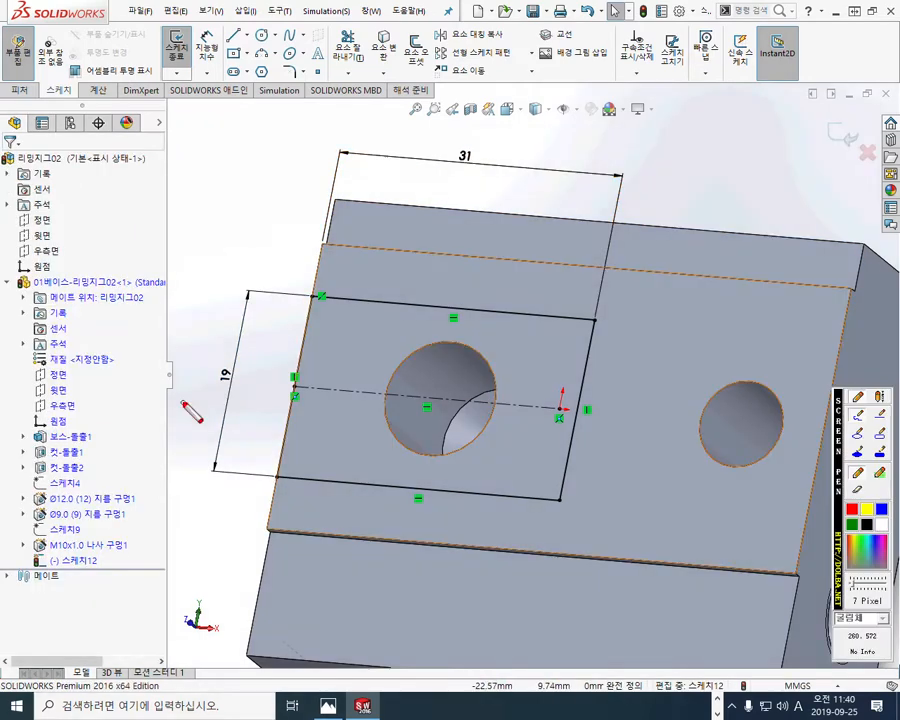
pyautogui.moveTo(206, 334); pyautogui.dragTo(215, 408)
pyautogui.moveTo(242, 345); pyautogui.dragTo(242, 424)
pyautogui.moveTo(458, 130)
pyautogui.mouseDown()
pyautogui.moveTo(484, 150)
pyautogui.moveTo(478, 194)
pyautogui.mouseUp()
pyautogui.moveTo(502, 114); pyautogui.dragTo(491, 195)
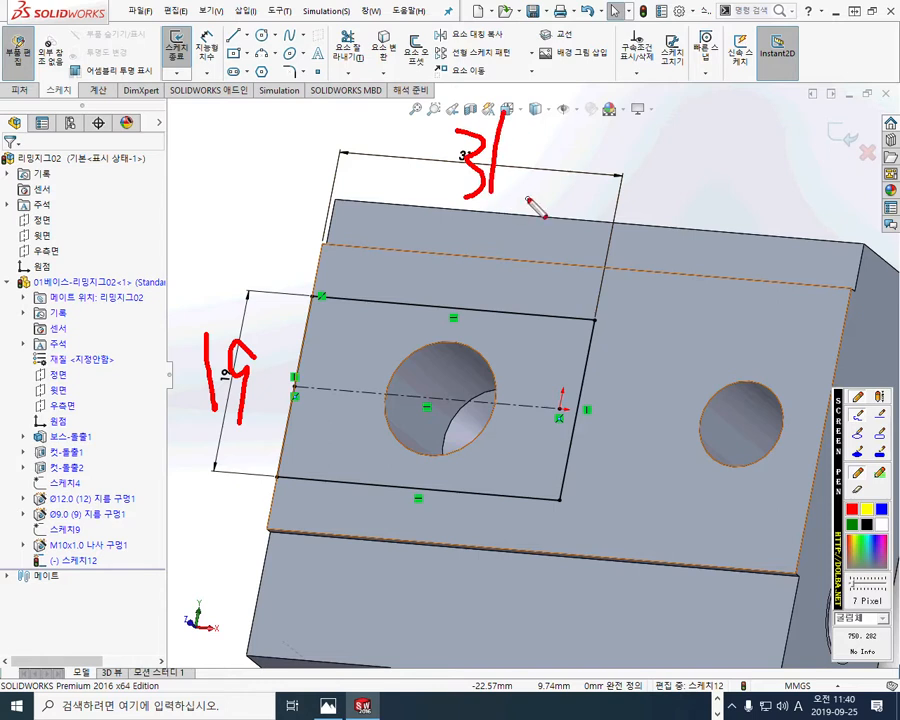
pyautogui.moveTo(560, 312)
pyautogui.mouseDown()
pyautogui.moveTo(576, 318)
pyautogui.moveTo(581, 375)
pyautogui.mouseUp()
pyautogui.moveTo(563, 468); pyautogui.dragTo(535, 503)
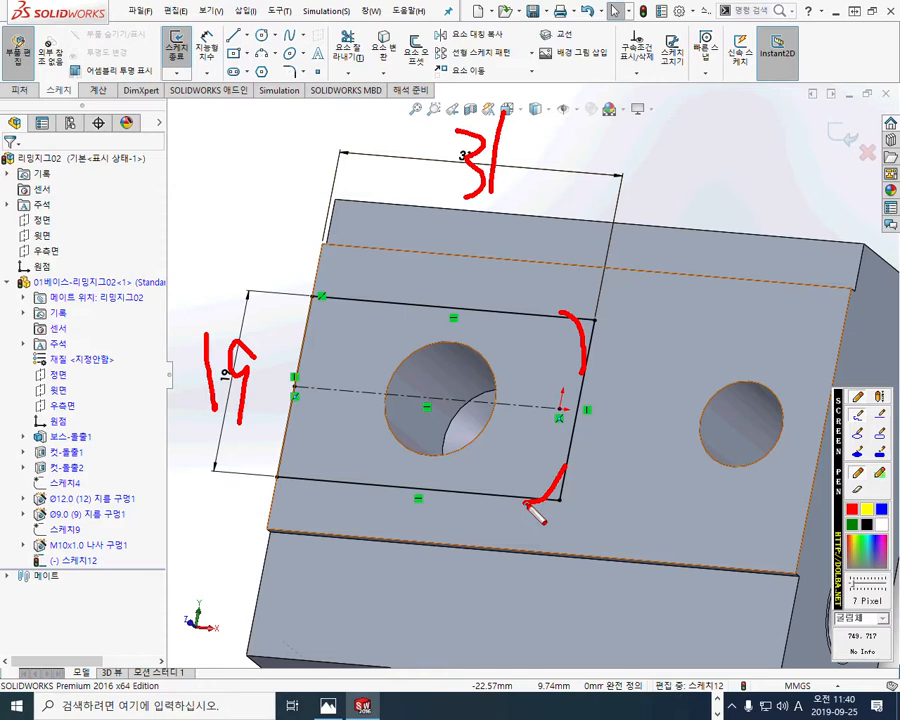
pyautogui.press('Escape')
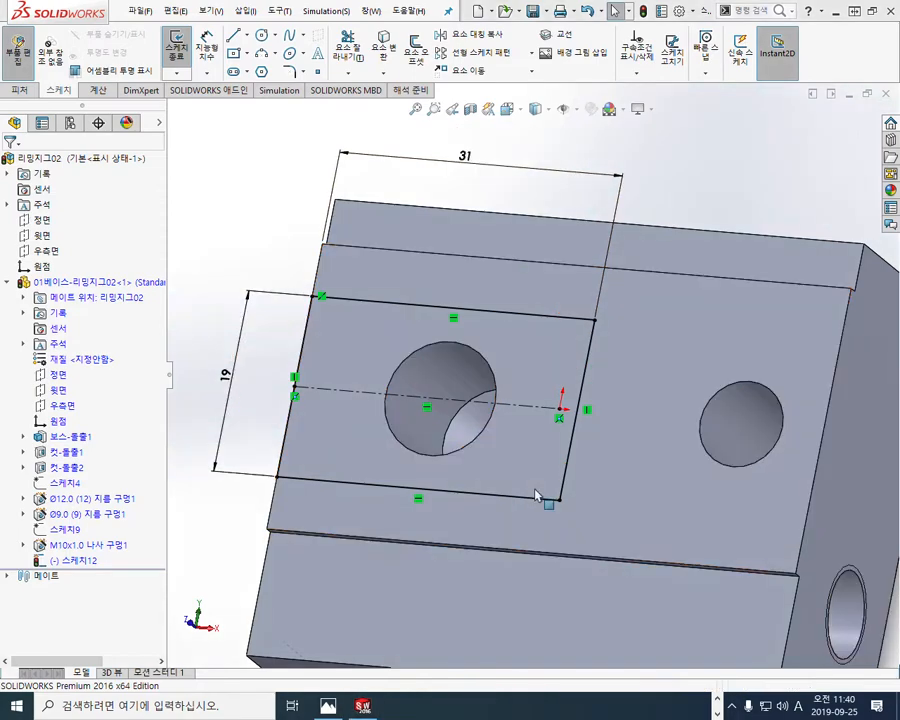
# Step: Switch to the jig drawing in Photos and examine the recess outline and its rounded inner corners in the plan view
pyautogui.click(328, 706)
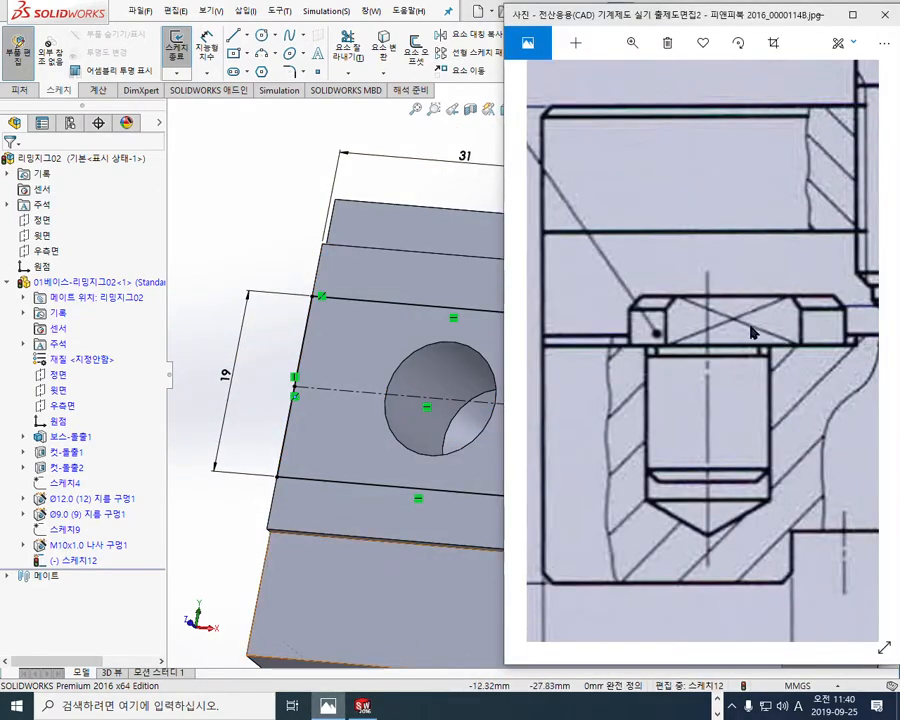
pyautogui.click(852, 15)
pyautogui.scroll(6, 255, 218)
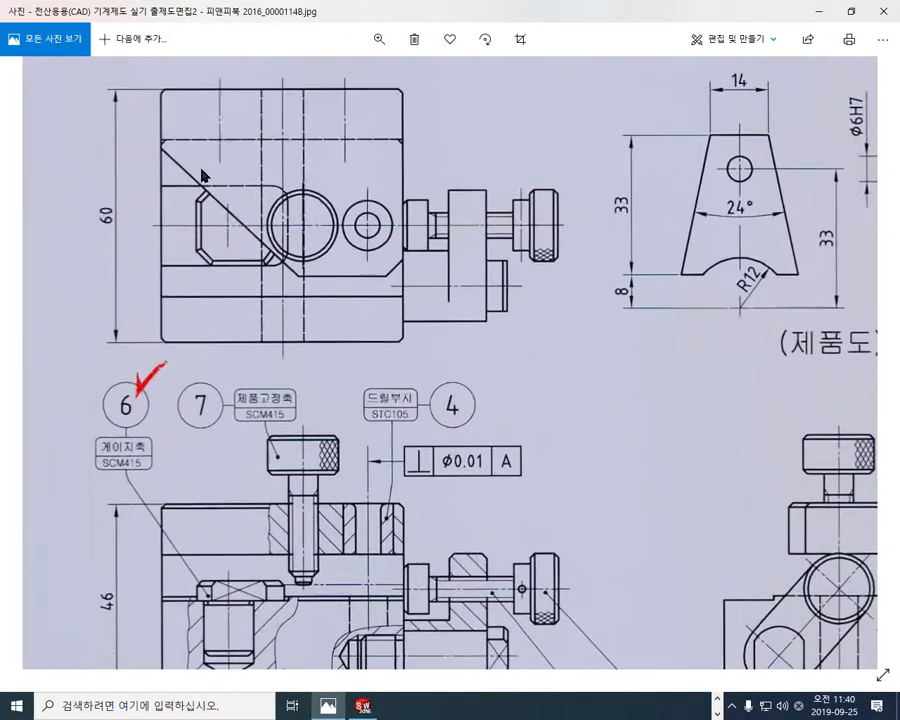
pyautogui.scroll(4, 378, 302)
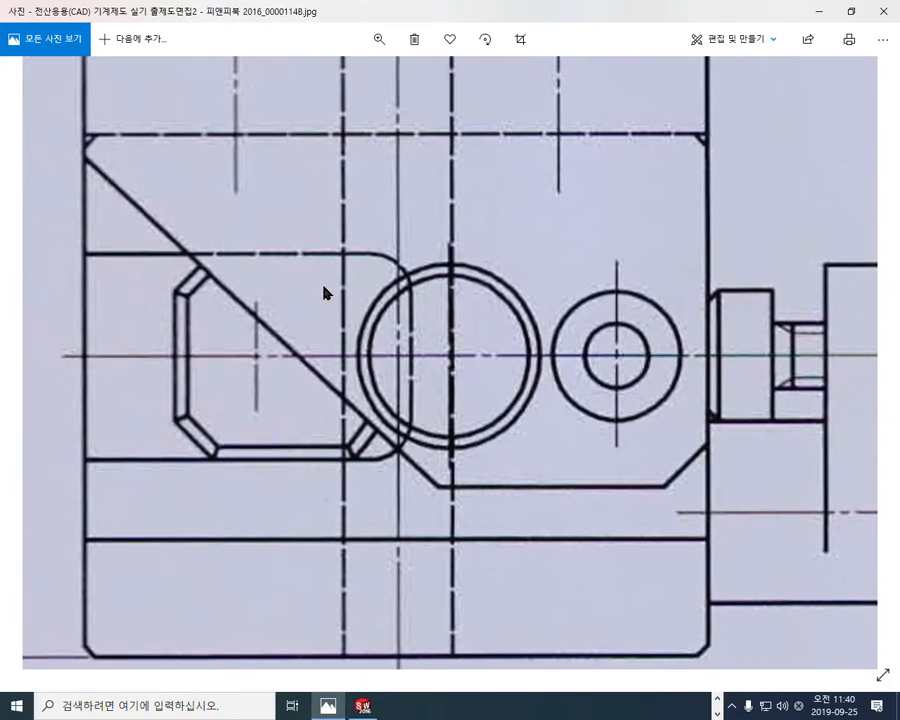
pyautogui.press('F9')
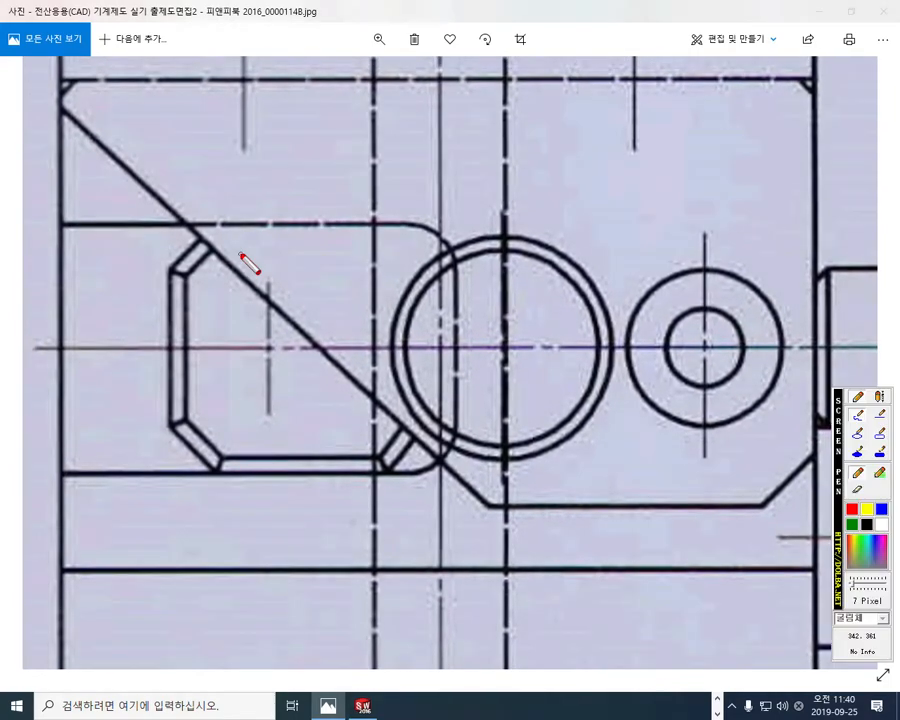
pyautogui.moveTo(188, 226); pyautogui.dragTo(352, 228)
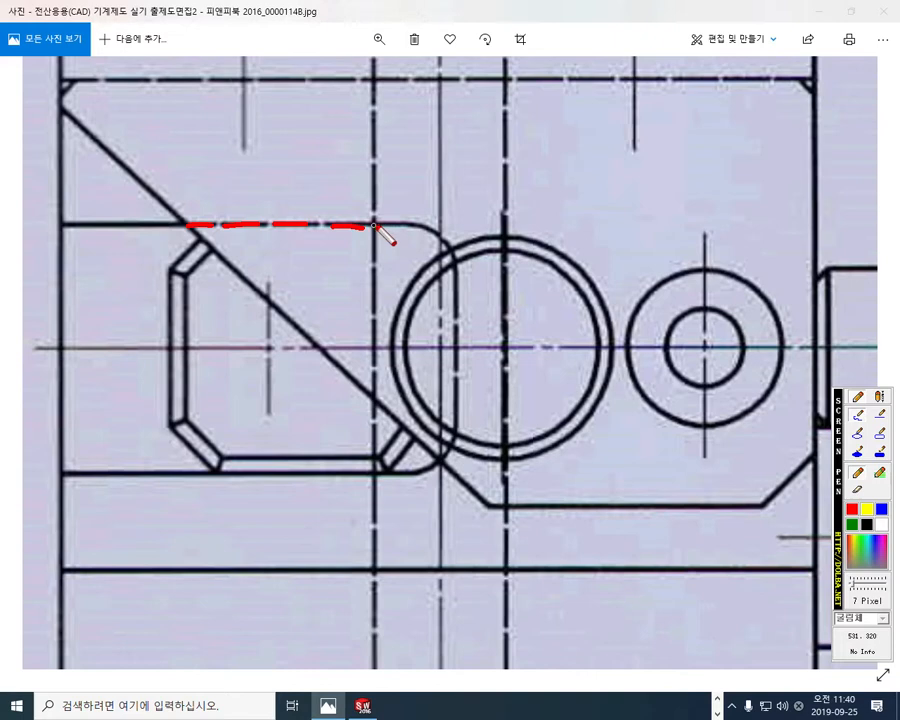
pyautogui.moveTo(377, 226); pyautogui.dragTo(397, 227)
pyautogui.moveTo(457, 389); pyautogui.dragTo(465, 428)
pyautogui.moveTo(457, 329); pyautogui.dragTo(457, 369)
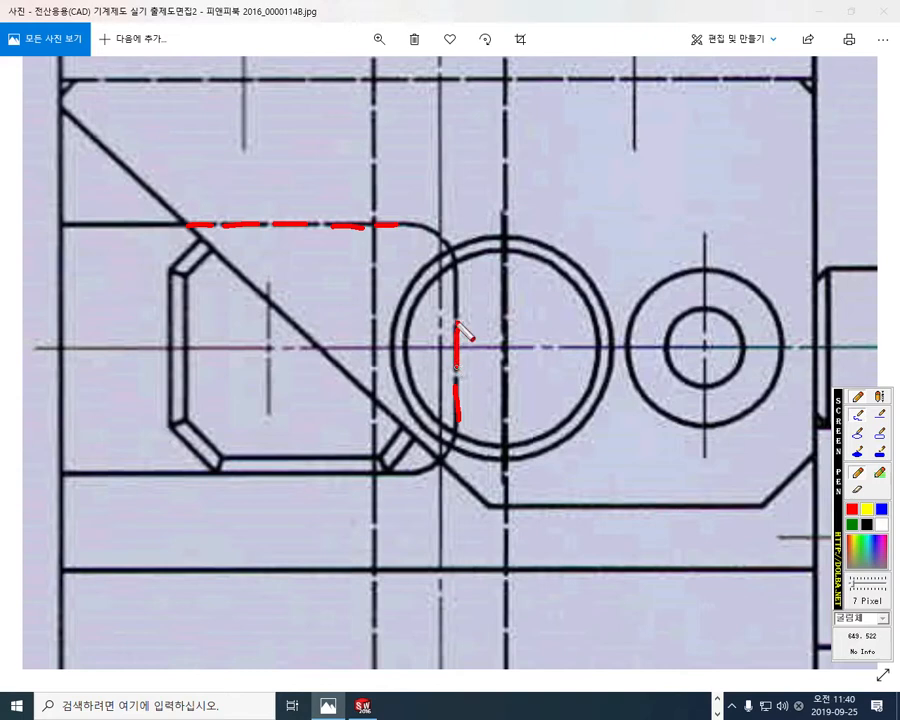
pyautogui.moveTo(458, 309); pyautogui.dragTo(457, 279)
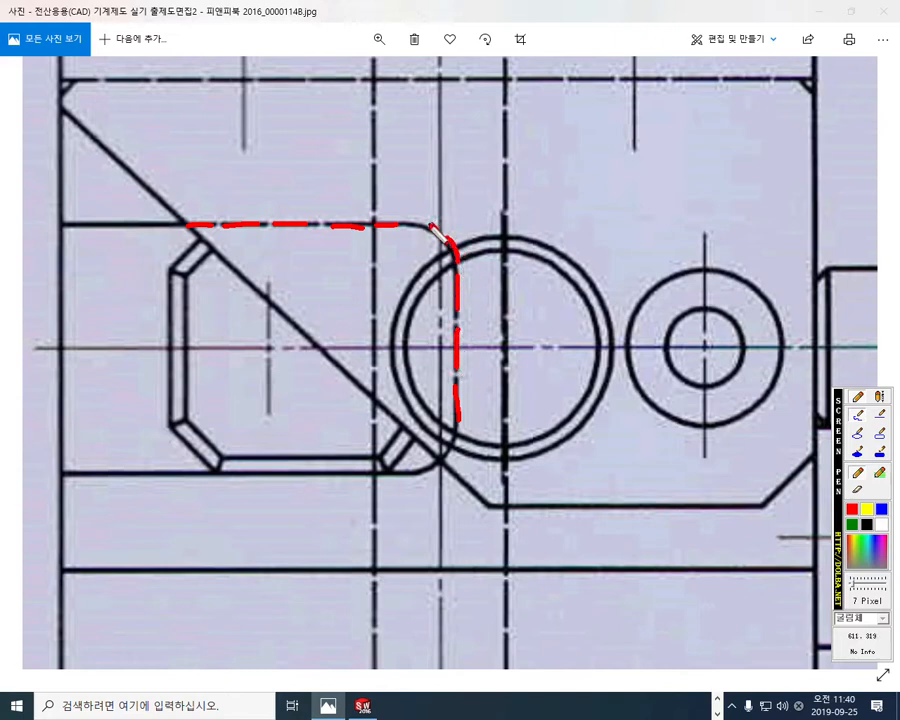
pyautogui.moveTo(396, 223); pyautogui.dragTo(412, 220)
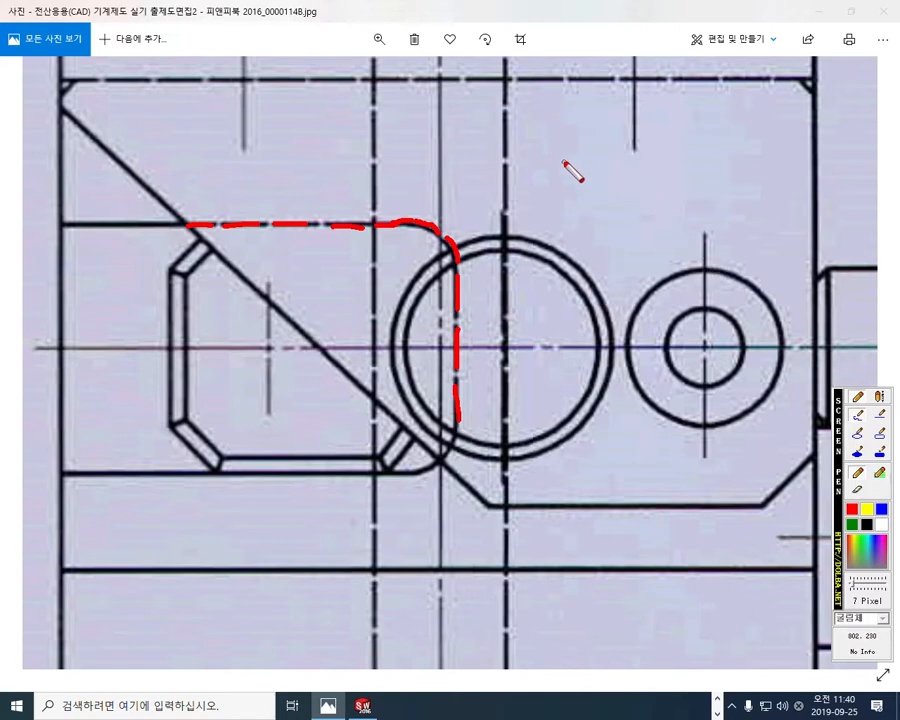
pyautogui.moveTo(563, 162); pyautogui.dragTo(598, 165)
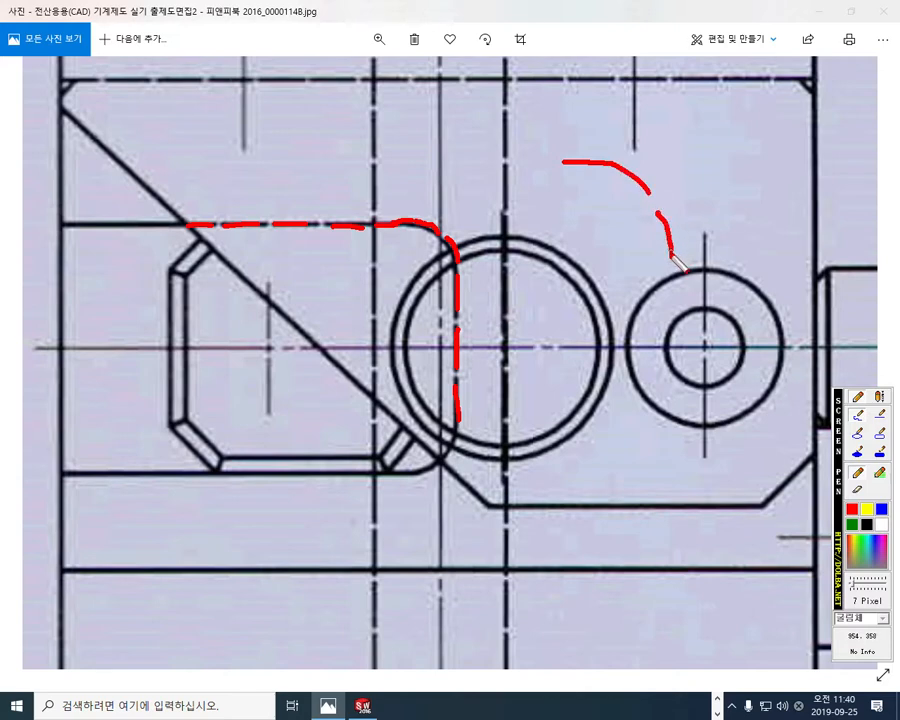
pyautogui.moveTo(672, 278); pyautogui.dragTo(672, 335)
pyautogui.moveTo(543, 164); pyautogui.dragTo(456, 161)
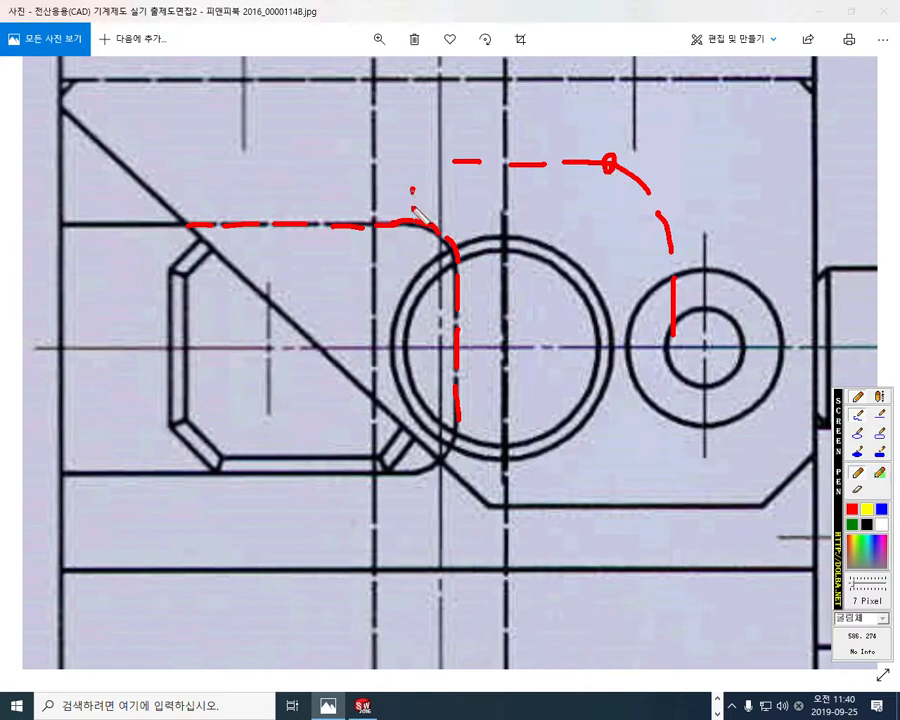
pyautogui.moveTo(412, 187); pyautogui.dragTo(412, 262)
pyautogui.moveTo(458, 237)
pyautogui.mouseDown()
pyautogui.moveTo(442, 195)
pyautogui.moveTo(414, 200)
pyautogui.moveTo(450, 208)
pyautogui.moveTo(423, 208)
pyautogui.mouseUp()
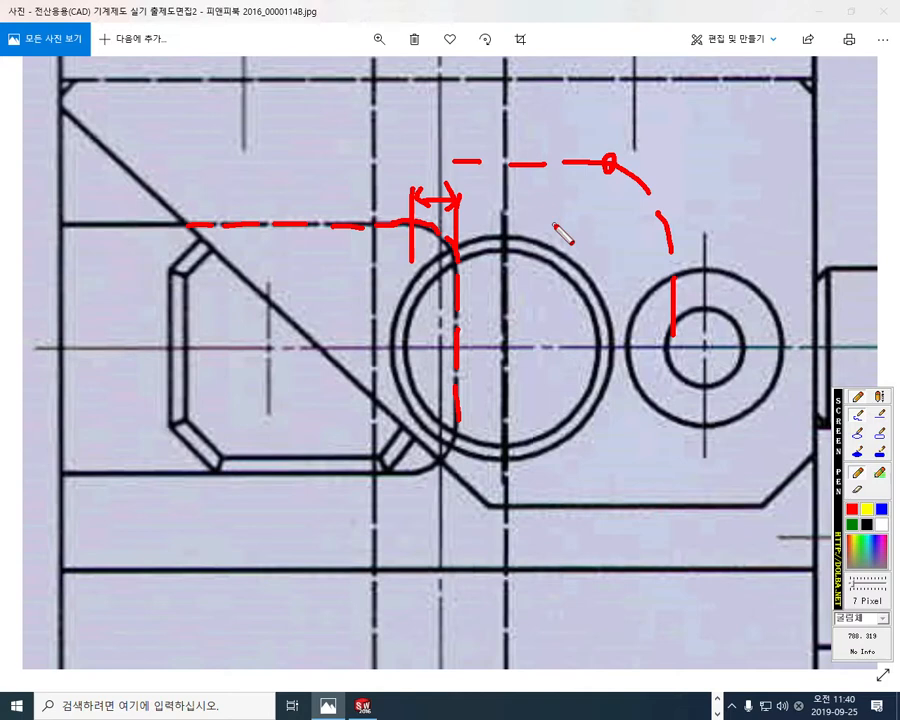
pyautogui.moveTo(404, 138)
pyautogui.mouseDown()
pyautogui.moveTo(424, 162)
pyautogui.moveTo(400, 161)
pyautogui.moveTo(396, 148)
pyautogui.mouseUp()
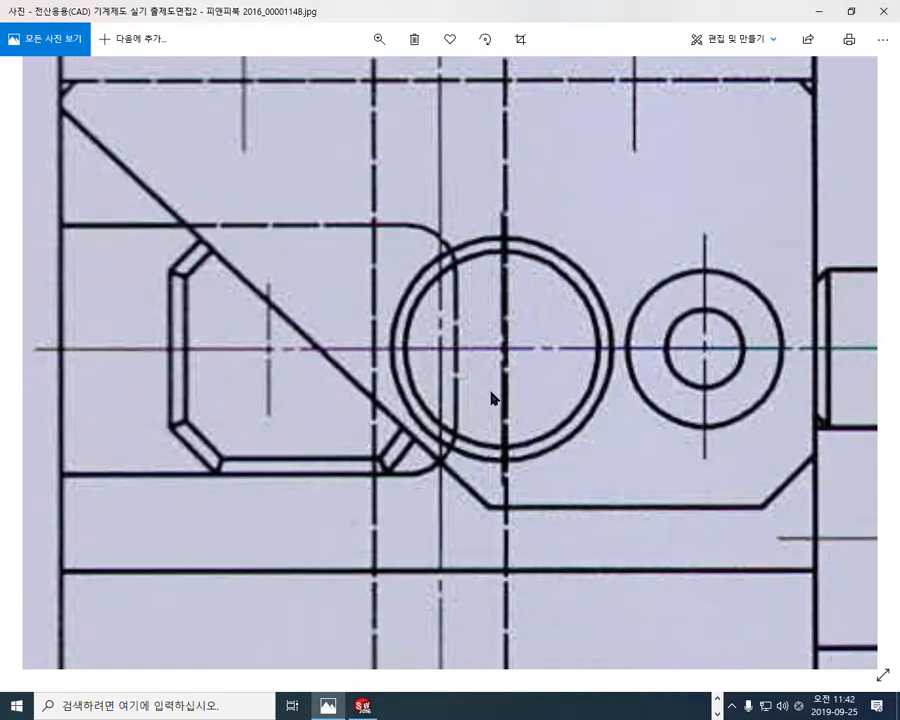
pyautogui.click(851, 12)
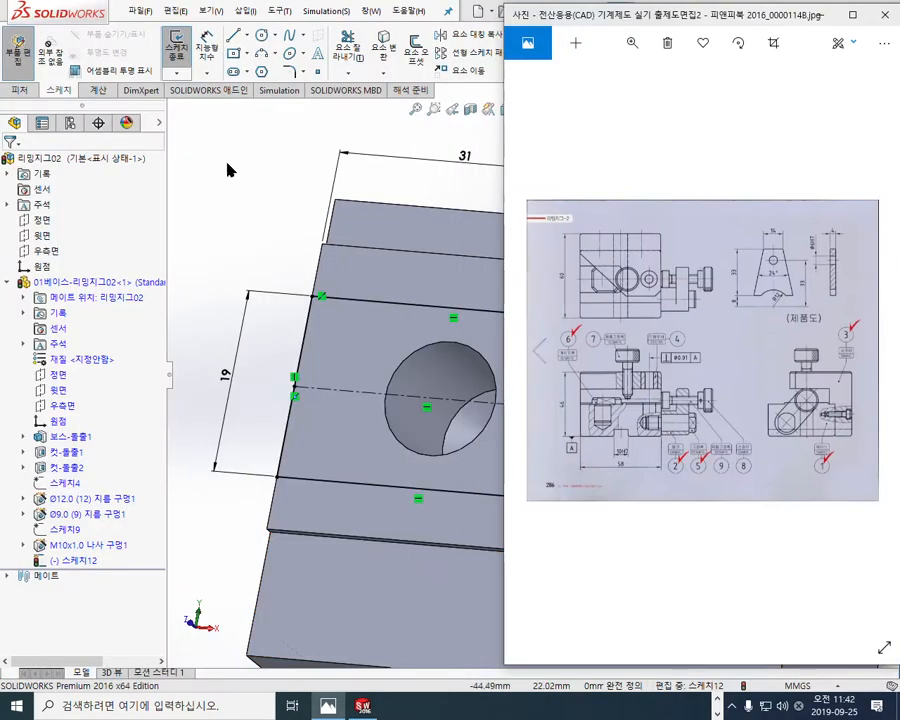
# Step: Switch back to SOLIDWORKS and point out the rectangle's two inner corners for rounding with temporary pen marks
pyautogui.click(400, 296)
pyautogui.moveTo(562, 310); pyautogui.dragTo(582, 358)
pyautogui.moveTo(564, 472); pyautogui.dragTo(527, 508)
pyautogui.moveTo(294, 92)
pyautogui.mouseDown()
pyautogui.moveTo(266, 88)
pyautogui.moveTo(310, 68)
pyautogui.moveTo(304, 80)
pyautogui.mouseUp()
pyautogui.moveTo(632, 272)
pyautogui.mouseDown()
pyautogui.moveTo(652, 316)
pyautogui.moveTo(617, 343)
pyautogui.mouseUp()
pyautogui.moveTo(574, 242); pyautogui.dragTo(578, 300)
pyautogui.moveTo(576, 243)
pyautogui.mouseDown()
pyautogui.moveTo(598, 258)
pyautogui.moveTo(597, 301)
pyautogui.mouseUp()
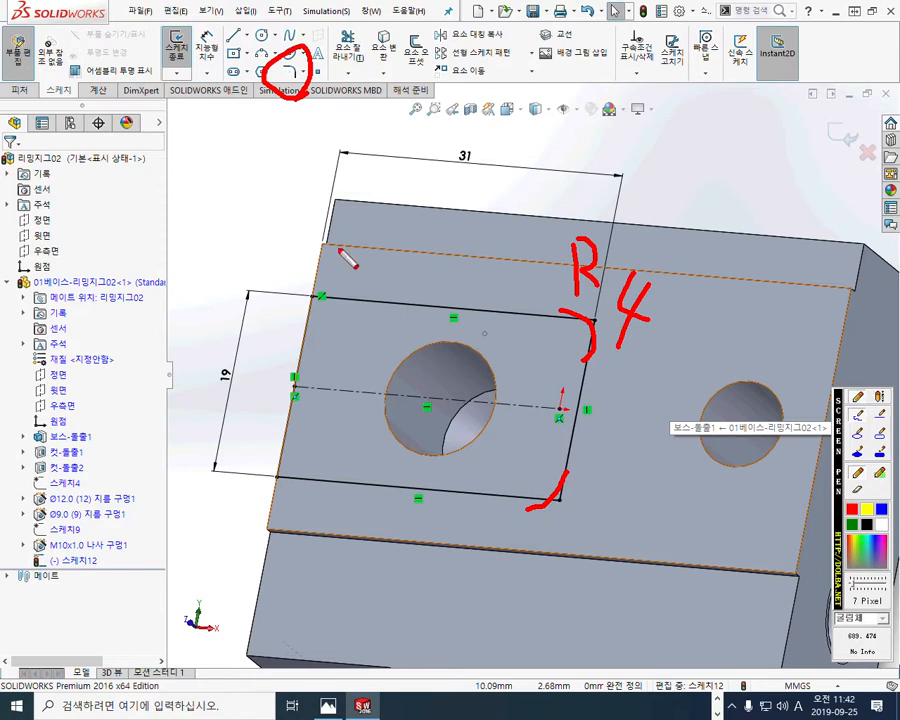
# Step: Apply a 4 mm sketch fillet to the rectangle's two inner corners
pyautogui.click(289, 71)
pyautogui.write('4')
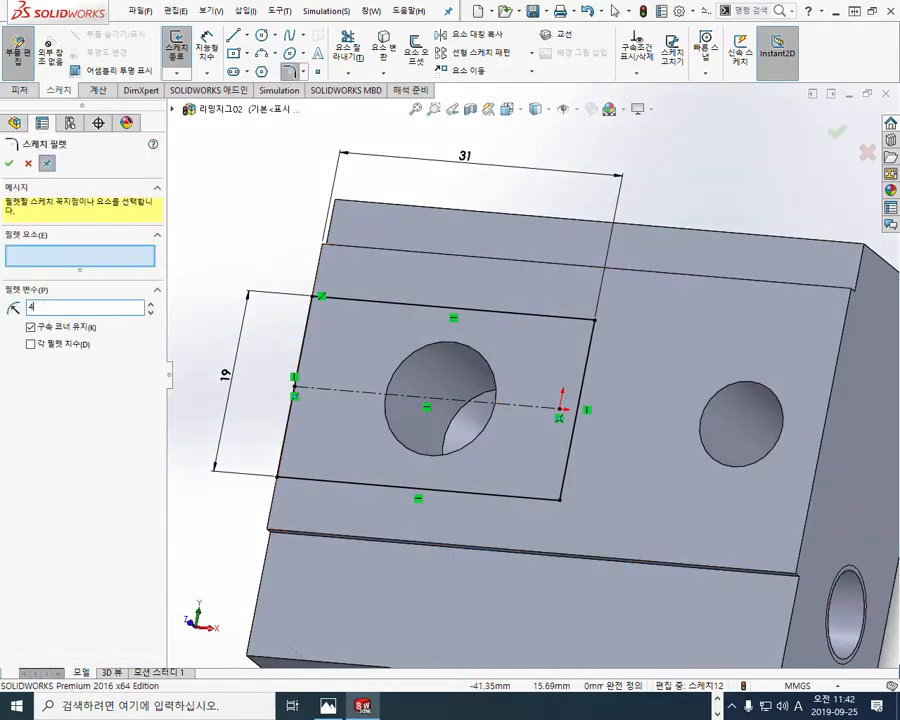
pyautogui.press('Return')
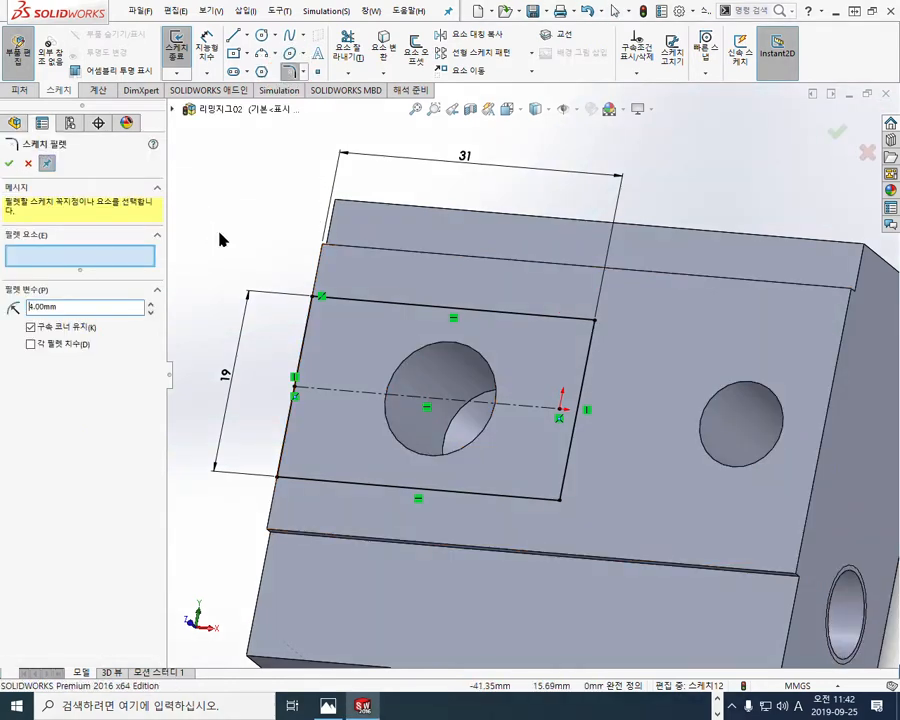
pyautogui.click(595, 322)
pyautogui.click(560, 499)
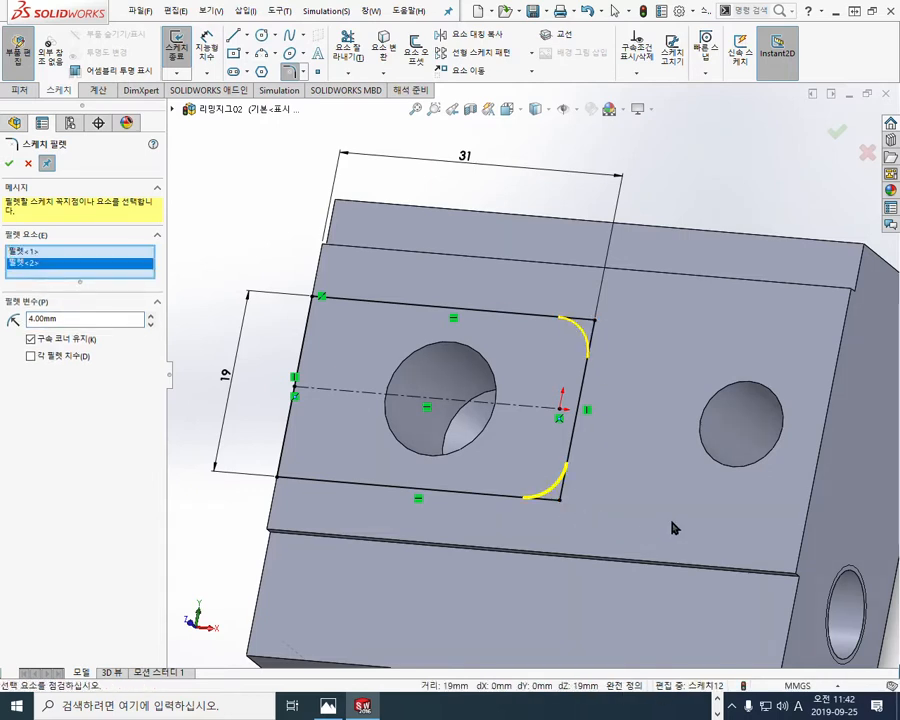
pyautogui.rightClick(636, 465)
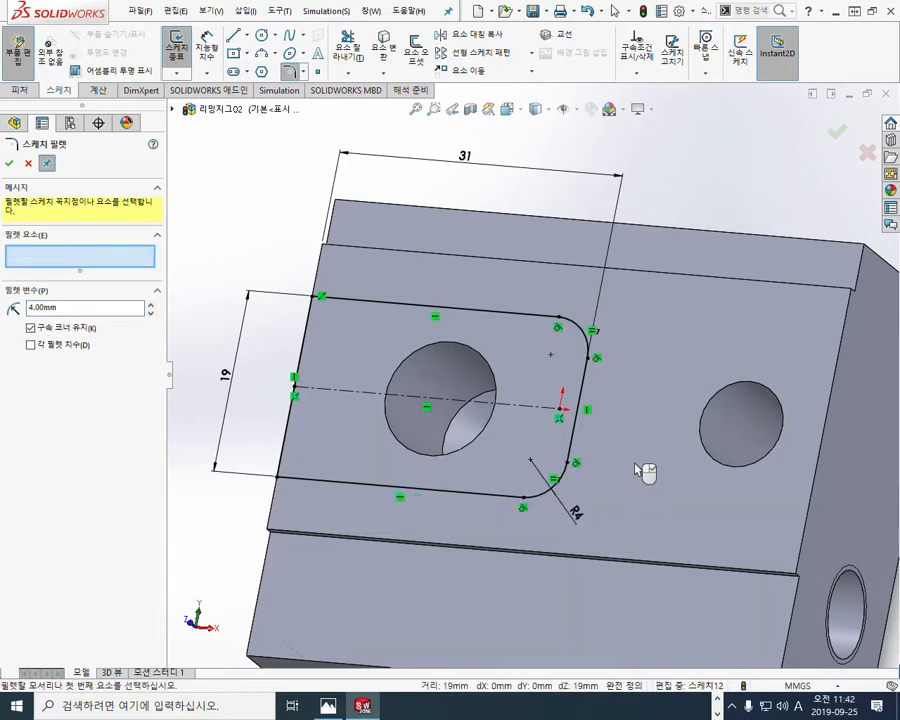
pyautogui.click(28, 165)
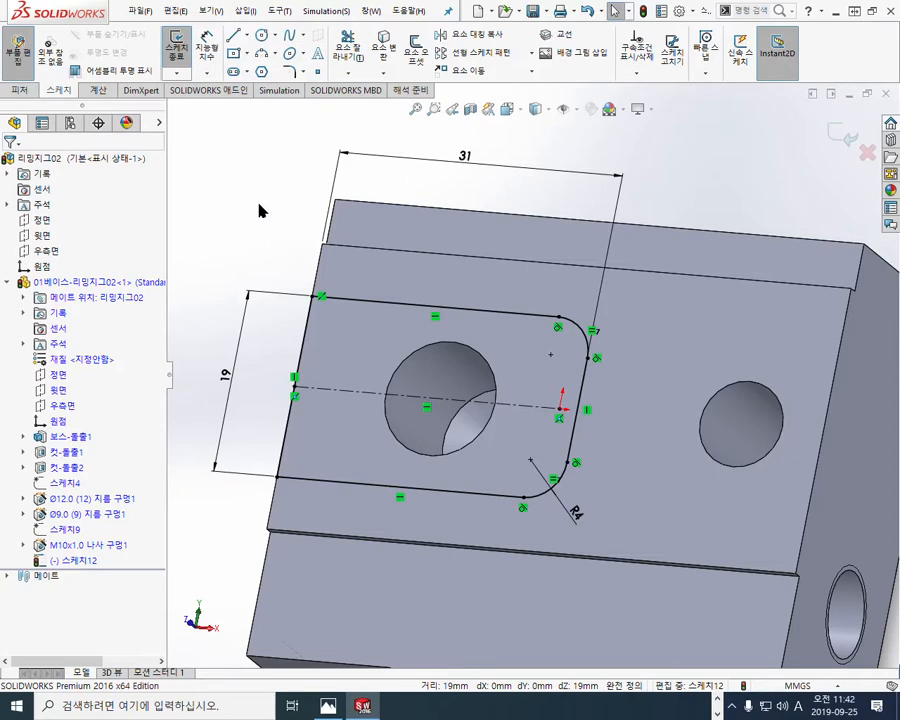
# Step: Switch to the jig drawing in Photos and compare the product's R12 arc with the recess's inner end in the plan view
pyautogui.click(326, 705)
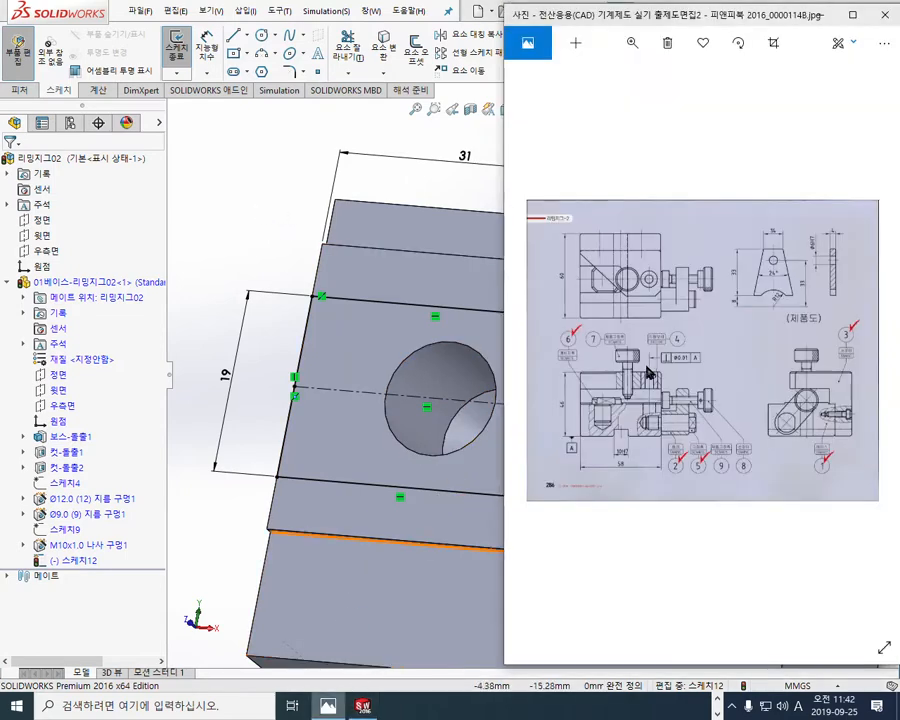
pyautogui.click(851, 14)
pyautogui.scroll(5, 535, 283)
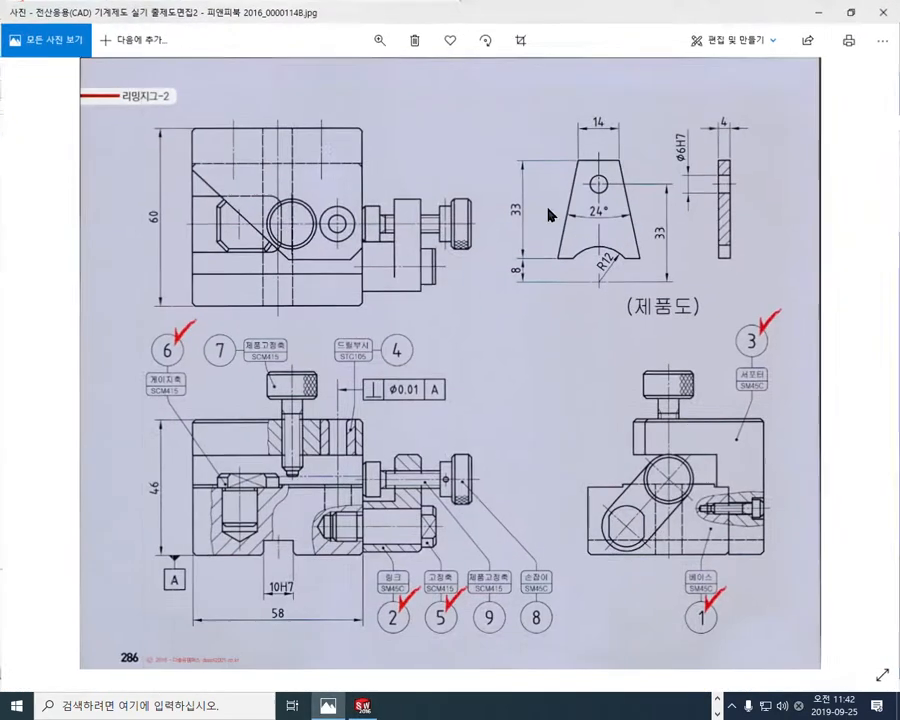
pyautogui.moveTo(535, 283); pyautogui.dragTo(432, 380)
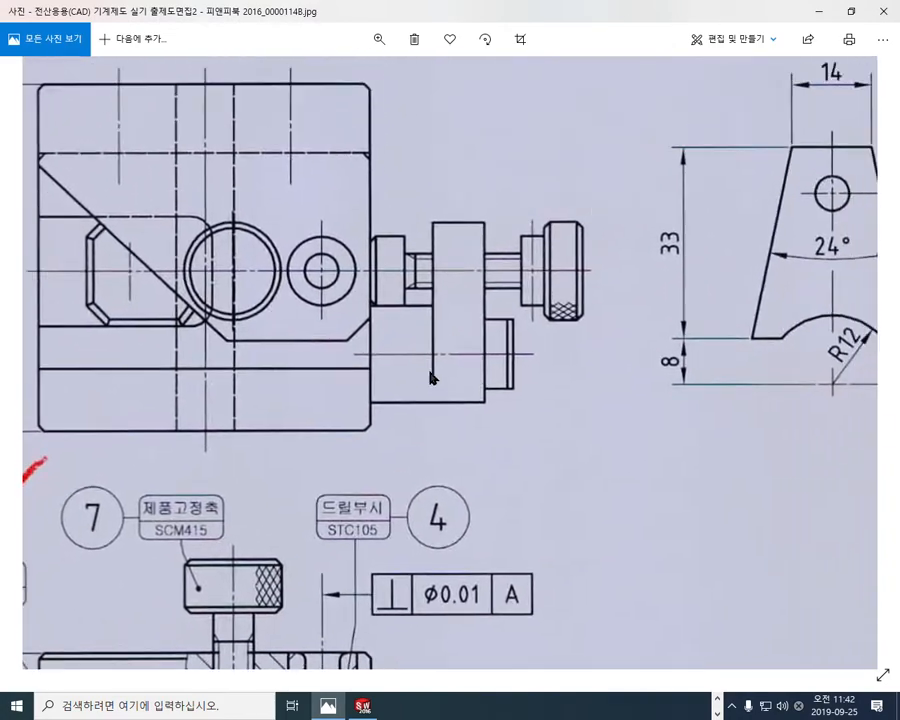
pyautogui.moveTo(776, 357); pyautogui.dragTo(876, 371)
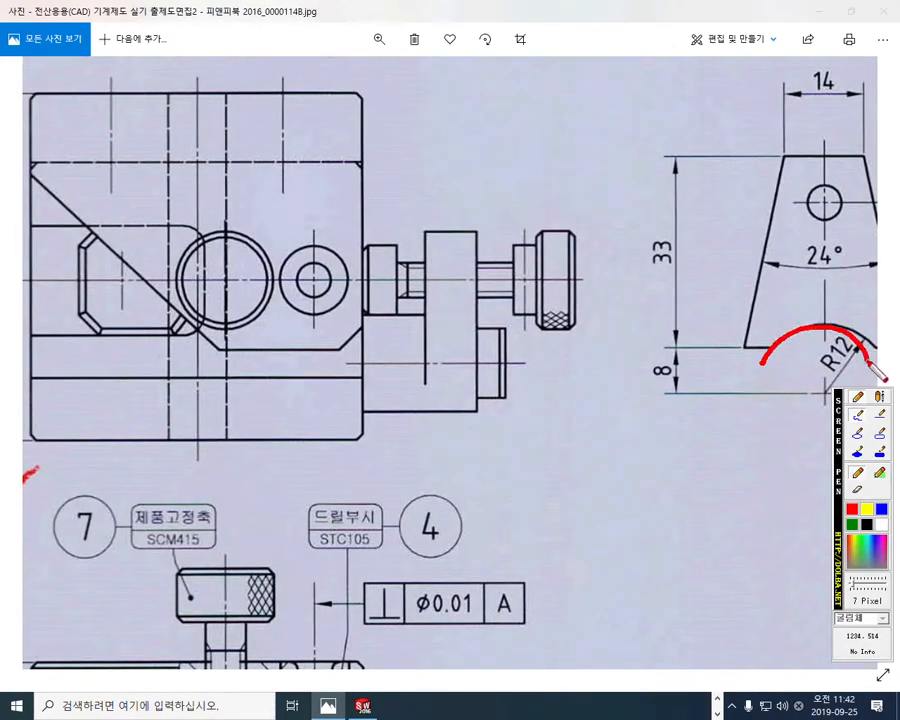
pyautogui.moveTo(170, 220)
pyautogui.mouseDown()
pyautogui.moveTo(186, 245)
pyautogui.moveTo(204, 328)
pyautogui.moveTo(171, 338)
pyautogui.mouseUp()
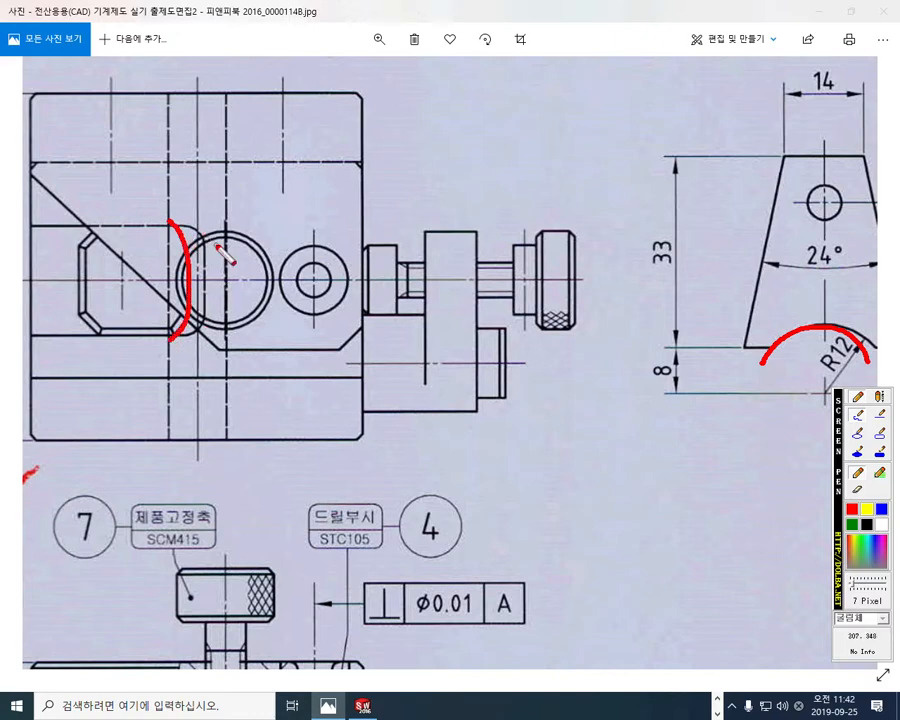
# Step: Examine the recess's two inner corners in the drawing's plan view, marking their arcs and radius with the screen pen
pyautogui.press('Escape')
pyautogui.hotkey('ctrl', 'F1')
pyautogui.moveTo(168, 225)
pyautogui.mouseDown()
pyautogui.moveTo(203, 228)
pyautogui.moveTo(201, 331)
pyautogui.moveTo(185, 355)
pyautogui.mouseUp()
pyautogui.moveTo(186, 212); pyautogui.dragTo(204, 229)
pyautogui.moveTo(183, 353); pyautogui.dragTo(210, 314)
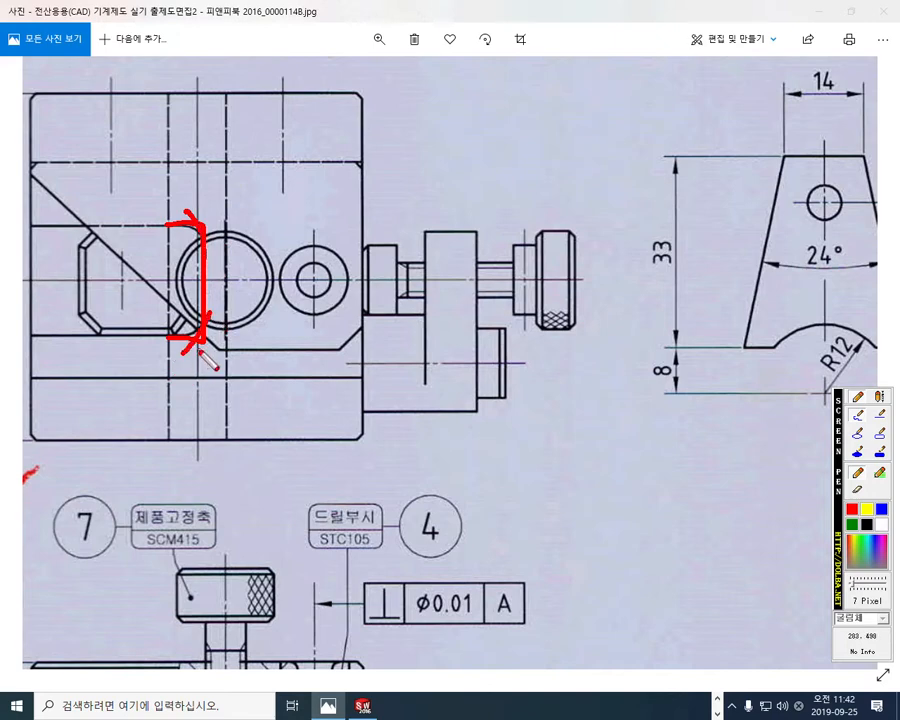
pyautogui.hotkey('ctrl', 'F1')
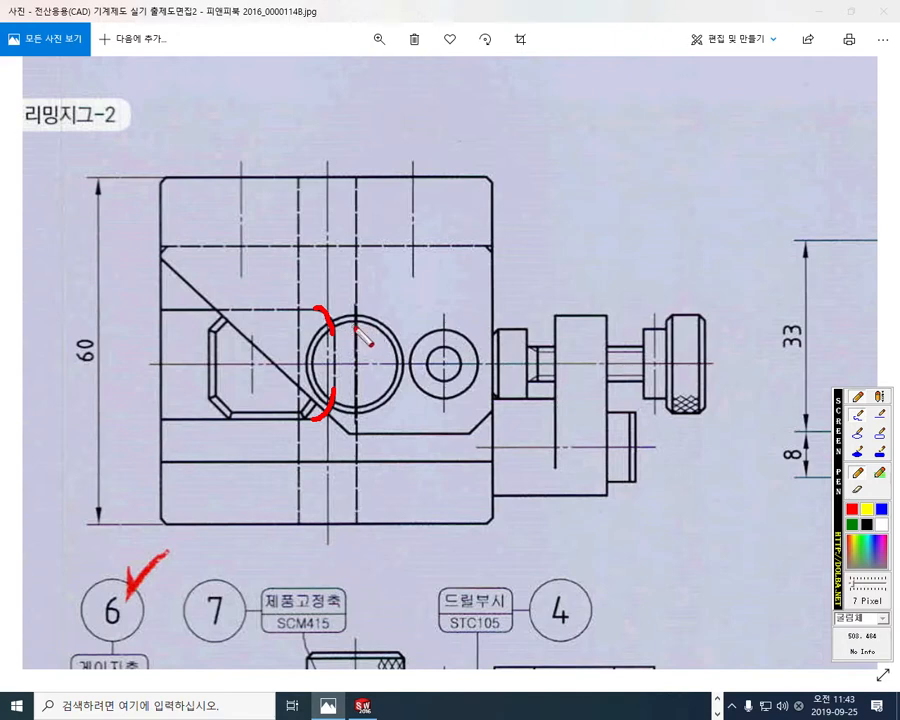
pyautogui.moveTo(298, 347)
pyautogui.mouseDown()
pyautogui.moveTo(319, 322)
pyautogui.moveTo(308, 322)
pyautogui.moveTo(319, 339)
pyautogui.mouseUp()
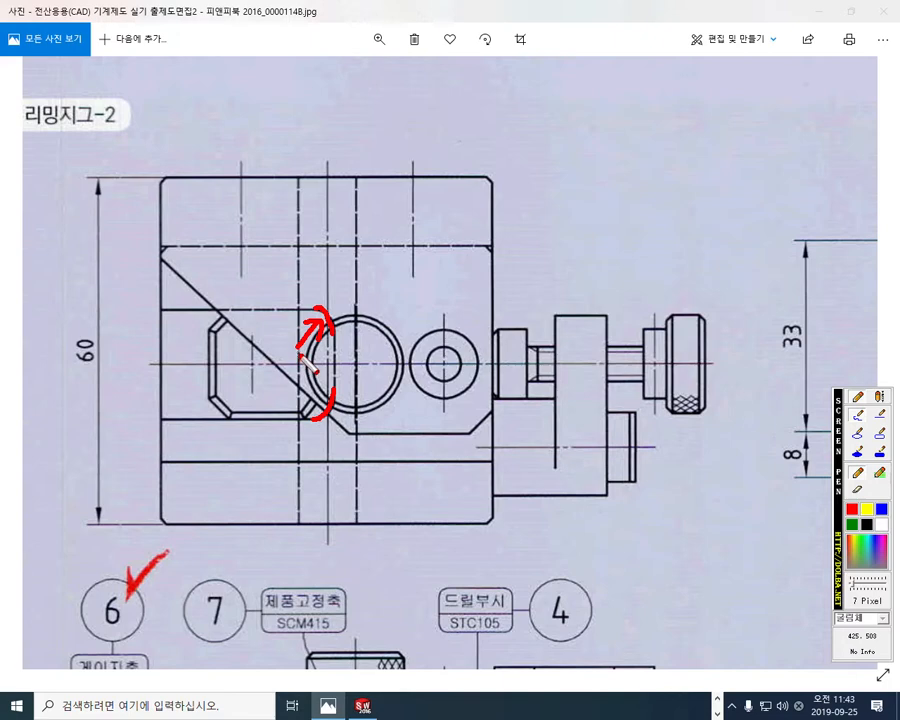
pyautogui.moveTo(274, 381)
pyautogui.mouseDown()
pyautogui.moveTo(278, 365)
pyautogui.moveTo(290, 382)
pyautogui.moveTo(312, 368)
pyautogui.moveTo(290, 391)
pyautogui.mouseUp()
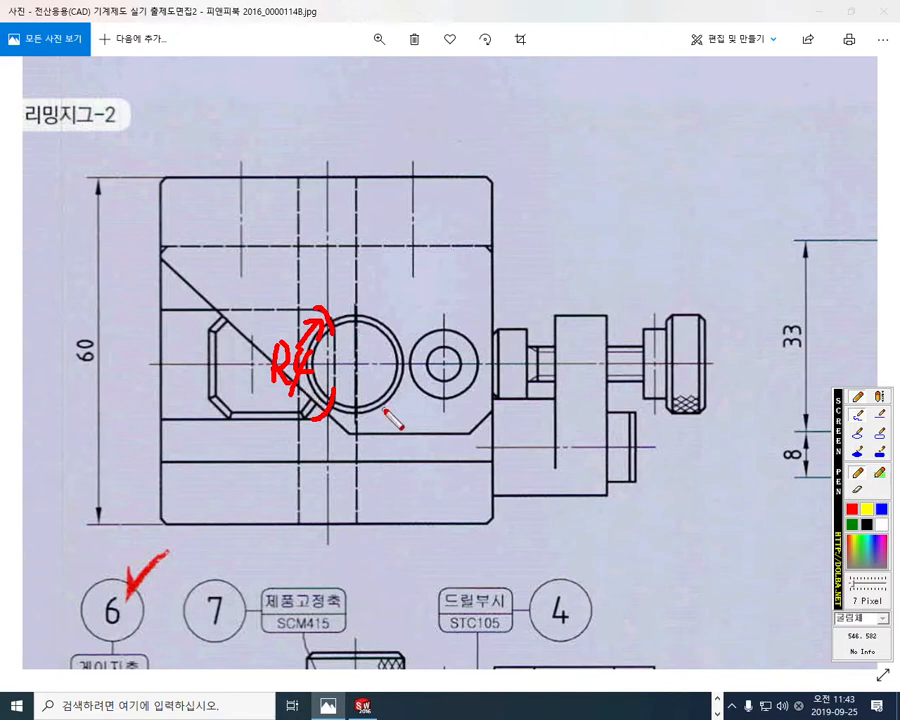
# Step: Trace the recess's two inner corner arcs in the drawing's plan view with temporary pen marks
pyautogui.moveTo(30, 130); pyautogui.dragTo(150, 140)
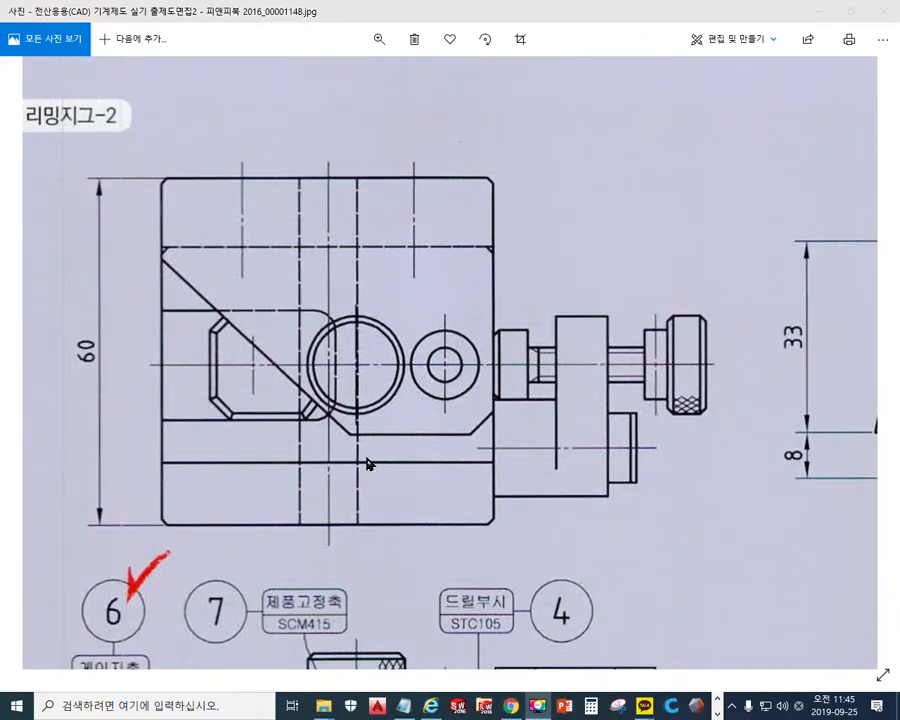
pyautogui.press('F2')
pyautogui.moveTo(316, 308); pyautogui.dragTo(337, 328)
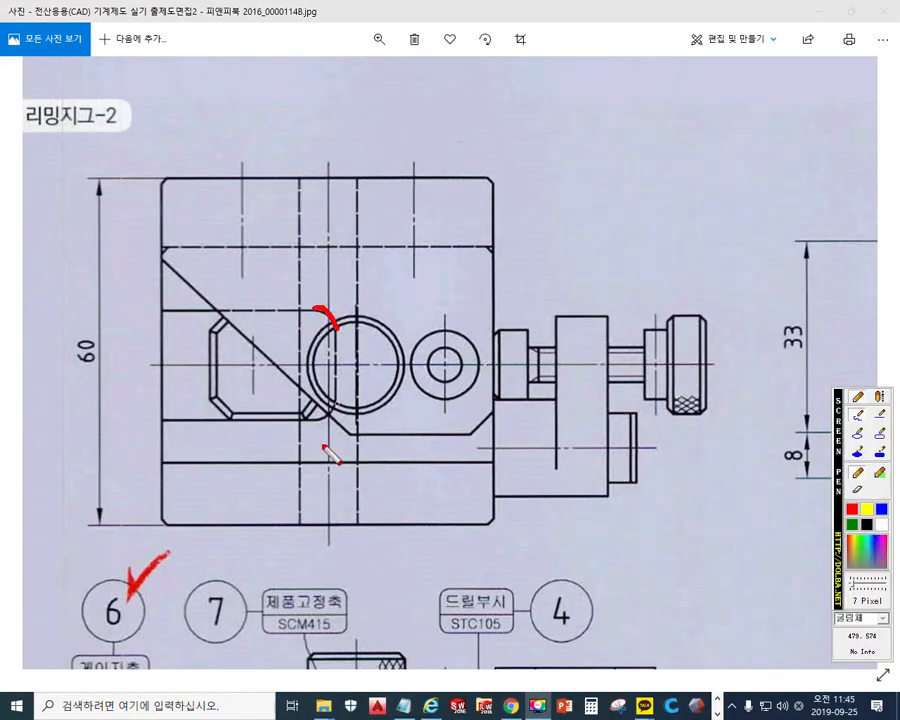
pyautogui.moveTo(316, 424); pyautogui.dragTo(343, 400)
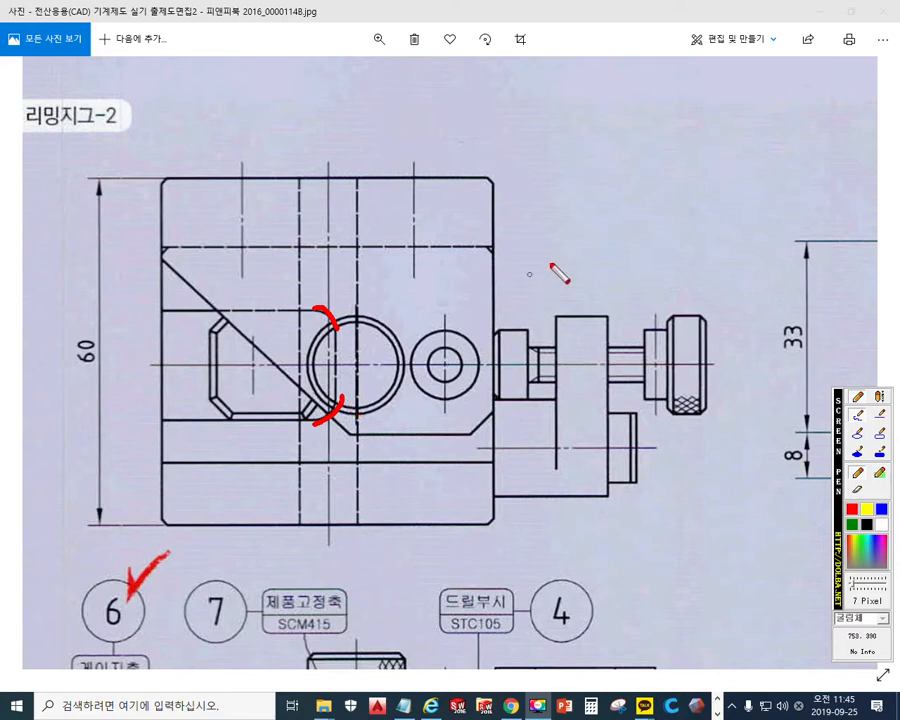
pyautogui.press('Escape')
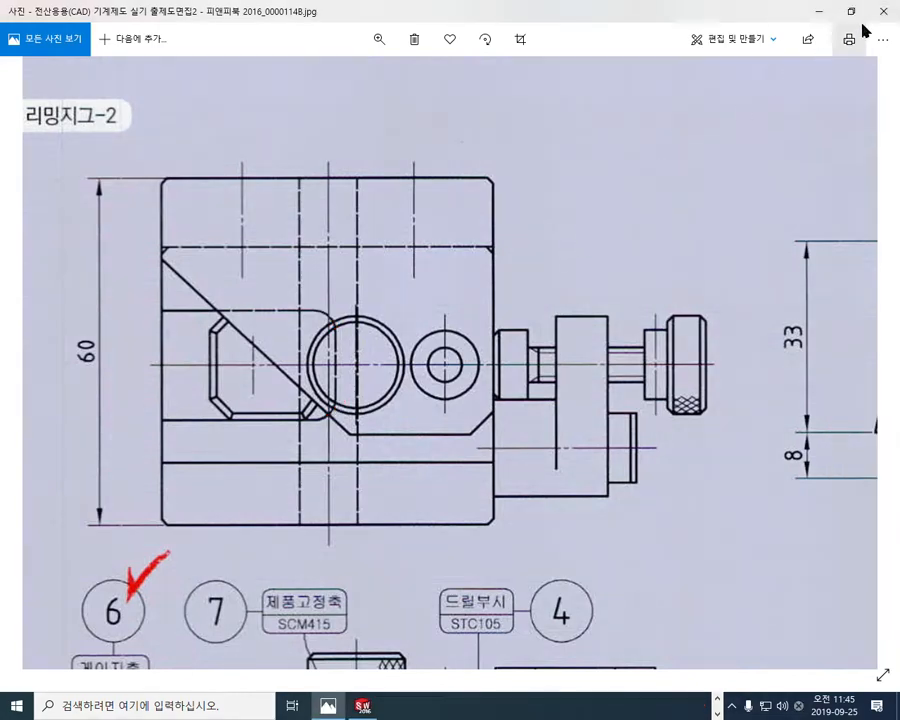
# Step: Switch back to SOLIDWORKS and point out the rounded recess profile around the 12 mm hole with a temporary pen arrow
pyautogui.click(851, 11)
pyautogui.click(228, 193)
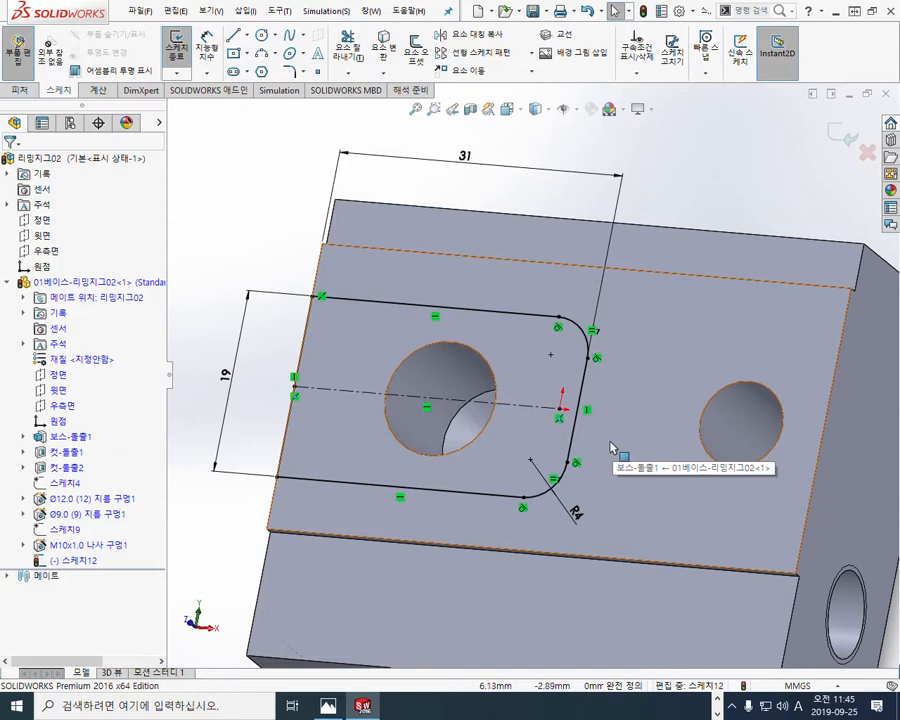
pyautogui.press('F12')
pyautogui.moveTo(318, 319)
pyautogui.mouseDown()
pyautogui.moveTo(351, 354)
pyautogui.moveTo(328, 356)
pyautogui.mouseUp()
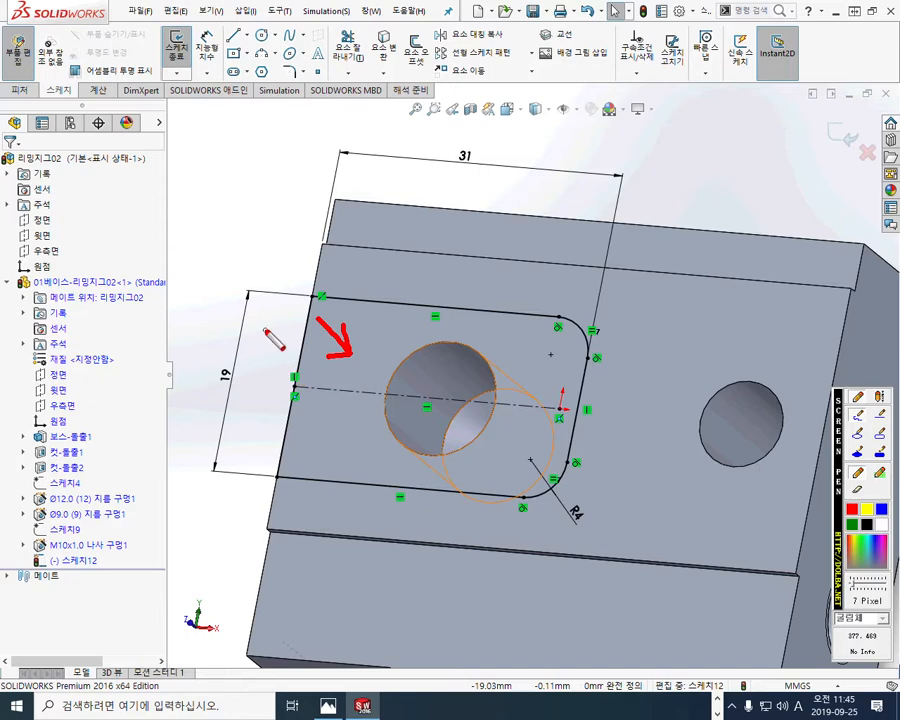
pyautogui.press('Escape')
# Step: Cut the rounded 19 by 31 recess profile into the base's top face to a blind depth of 1 mm
pyautogui.click(241, 182)
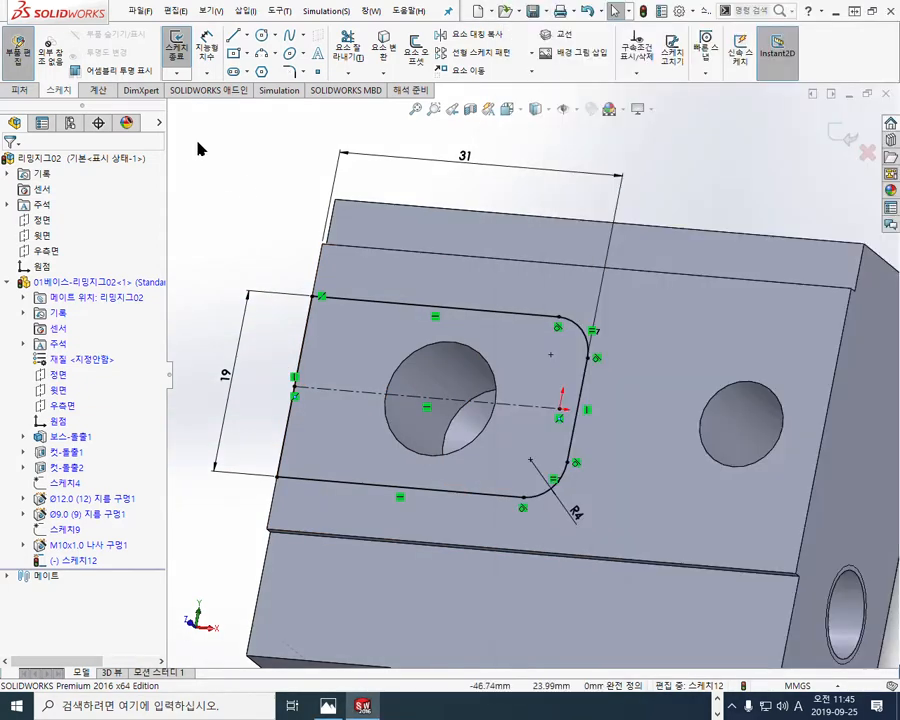
pyautogui.press('s')
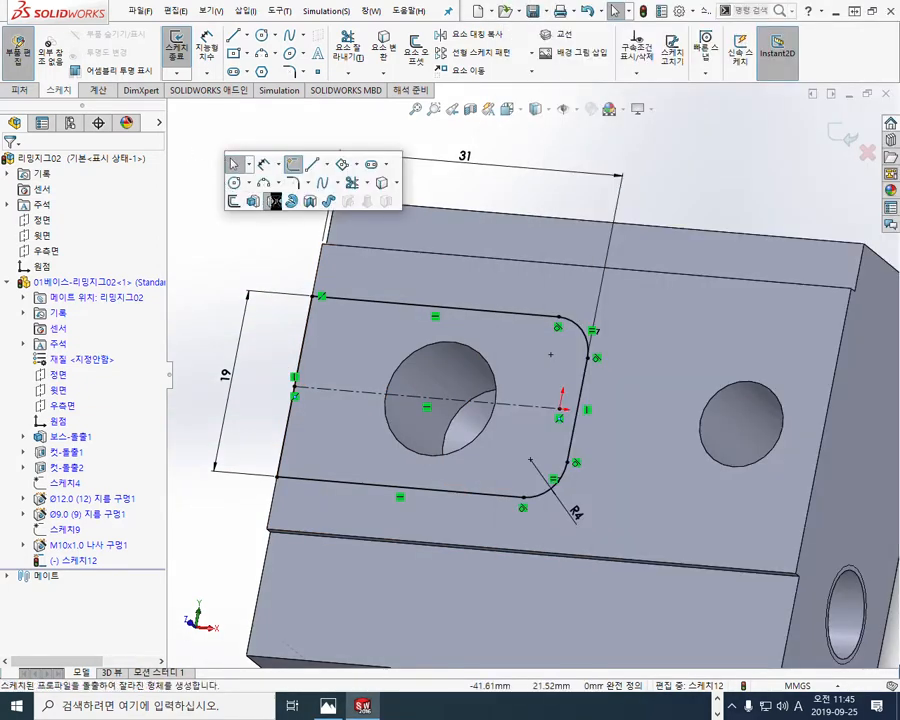
pyautogui.click(275, 201)
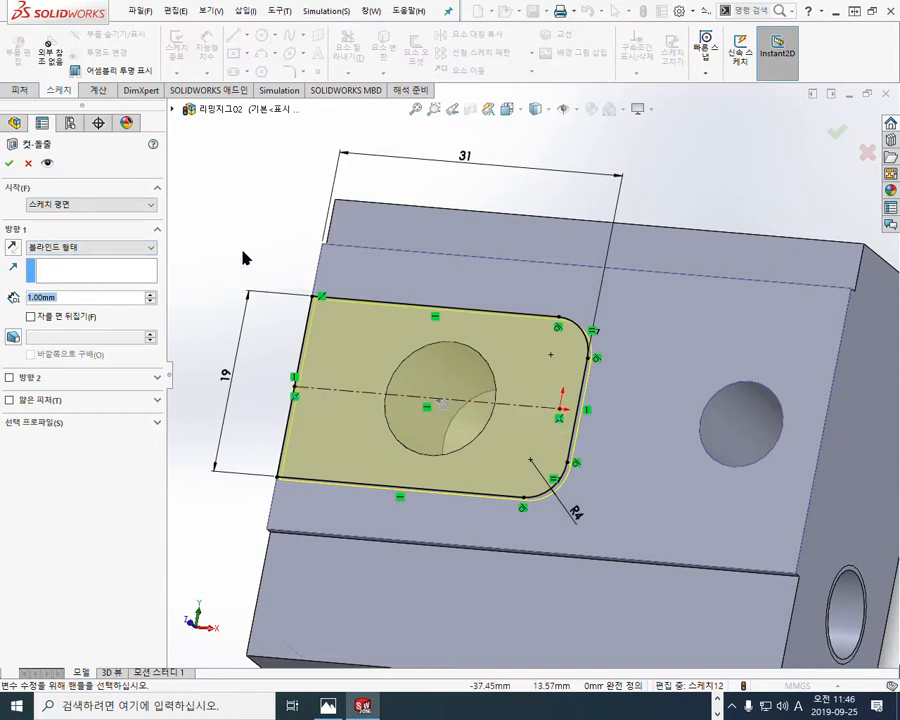
pyautogui.click(217, 204)
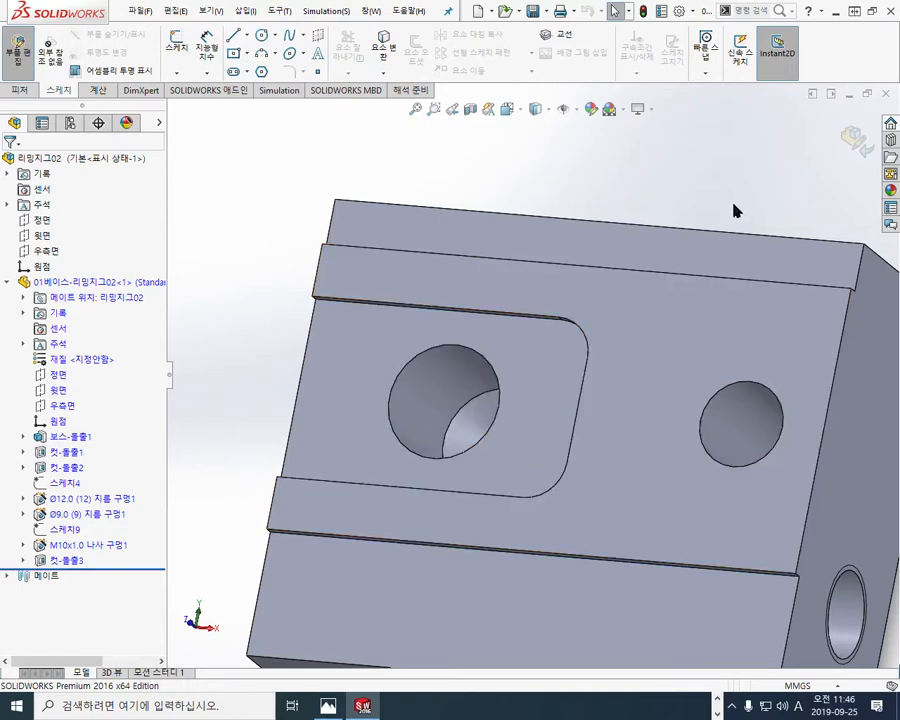
# Step: Show the model beside the jig drawing in Photos and compare the recess with its outline in the plan view
pyautogui.click(871, 11)
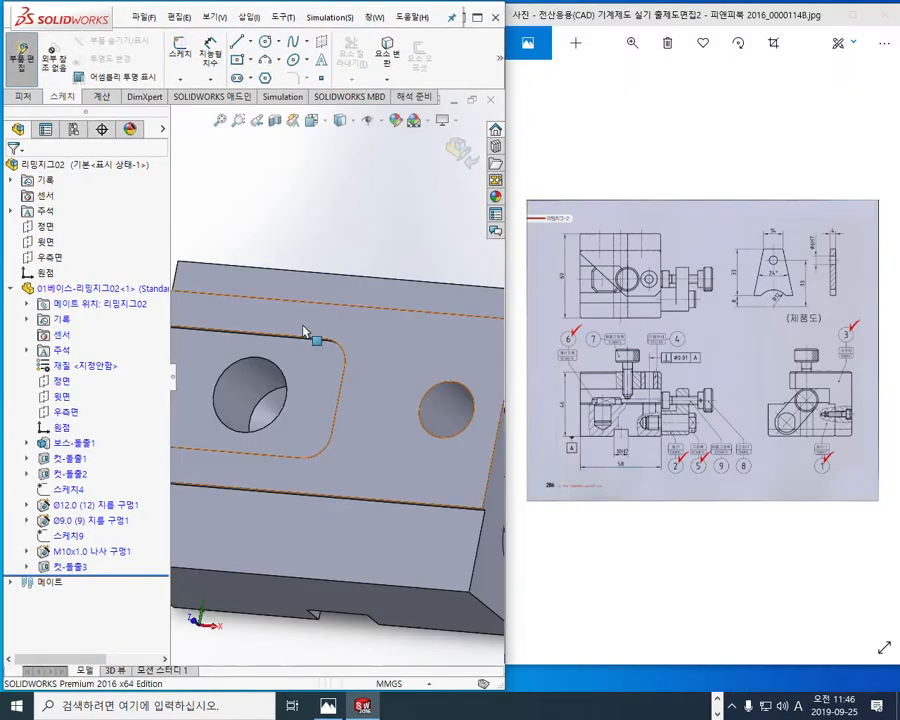
pyautogui.keyDown('ctrl'); pyautogui.moveTo(360, 307); pyautogui.dragTo(344, 310, button='middle'); pyautogui.keyUp('ctrl')
pyautogui.click(663, 335)
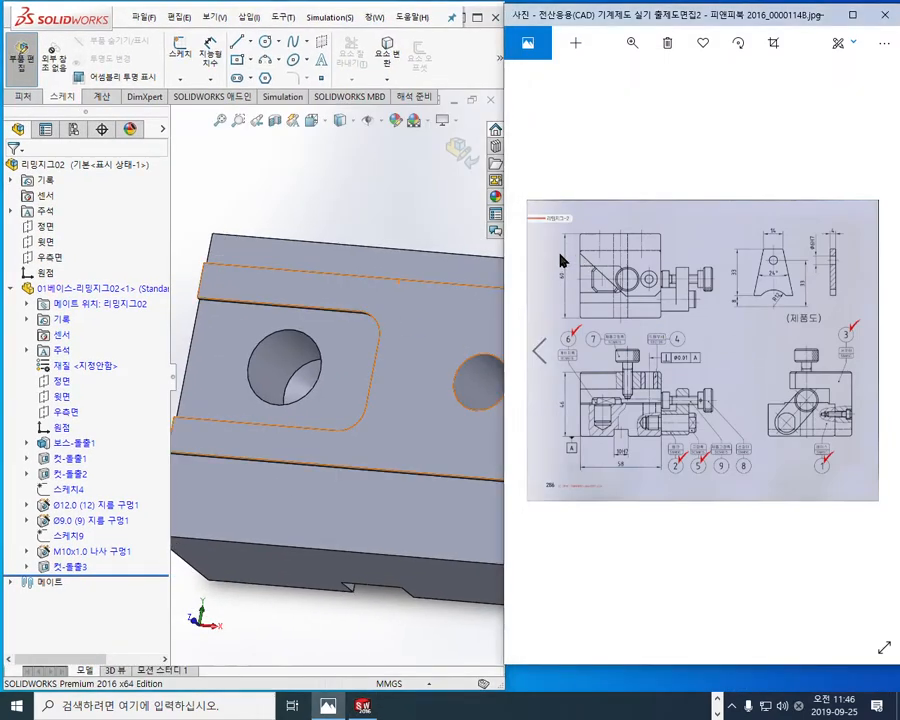
pyautogui.scroll(3, 590, 272)
pyautogui.scroll(2, 595, 273)
pyautogui.moveTo(643, 280)
pyautogui.mouseDown()
pyautogui.moveTo(638, 255)
pyautogui.moveTo(703, 283)
pyautogui.moveTo(695, 279)
pyautogui.mouseUp()
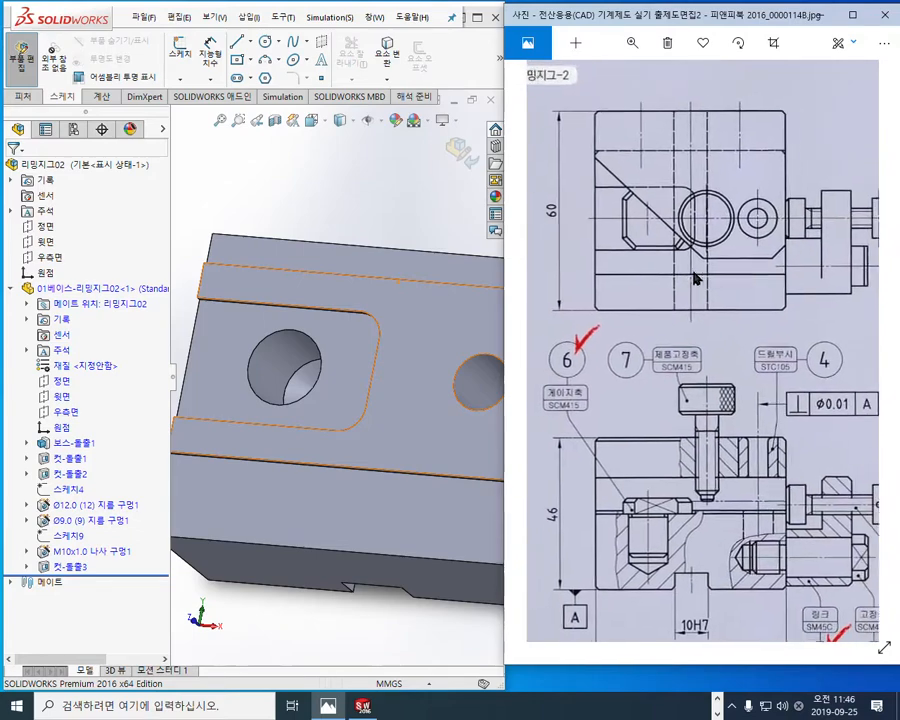
pyautogui.press('F12')
pyautogui.moveTo(596, 188)
pyautogui.mouseDown()
pyautogui.moveTo(660, 188)
pyautogui.moveTo(688, 240)
pyautogui.moveTo(598, 252)
pyautogui.moveTo(639, 255)
pyautogui.mouseUp()
pyautogui.press('Escape')
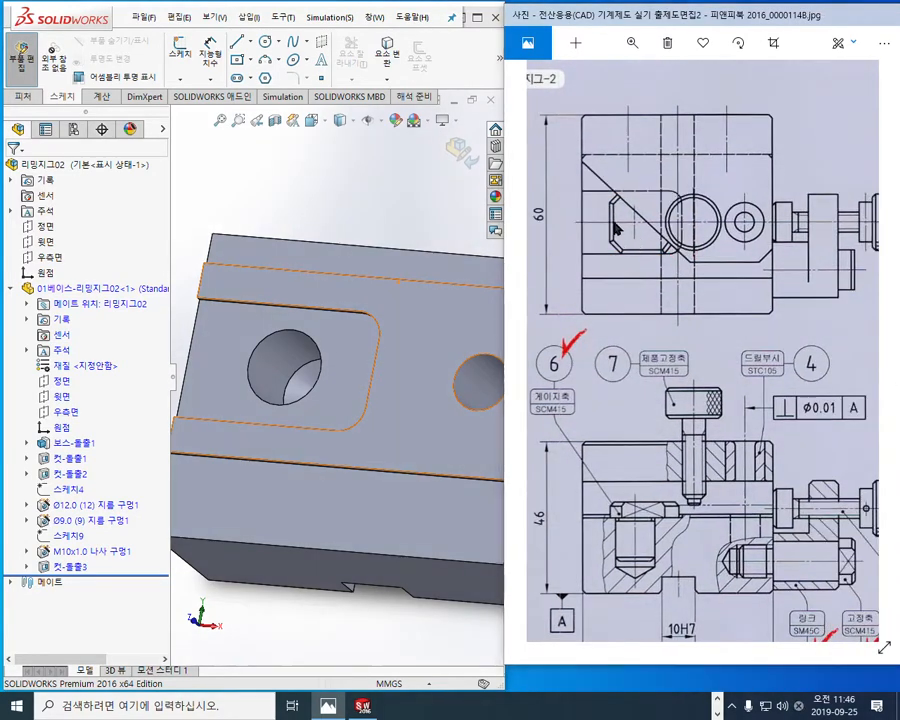
# Step: Mark the base's four chamfered outer corners in the drawing's plan view with the screen pen
pyautogui.press('F12')
pyautogui.moveTo(588, 154); pyautogui.dragTo(580, 164)
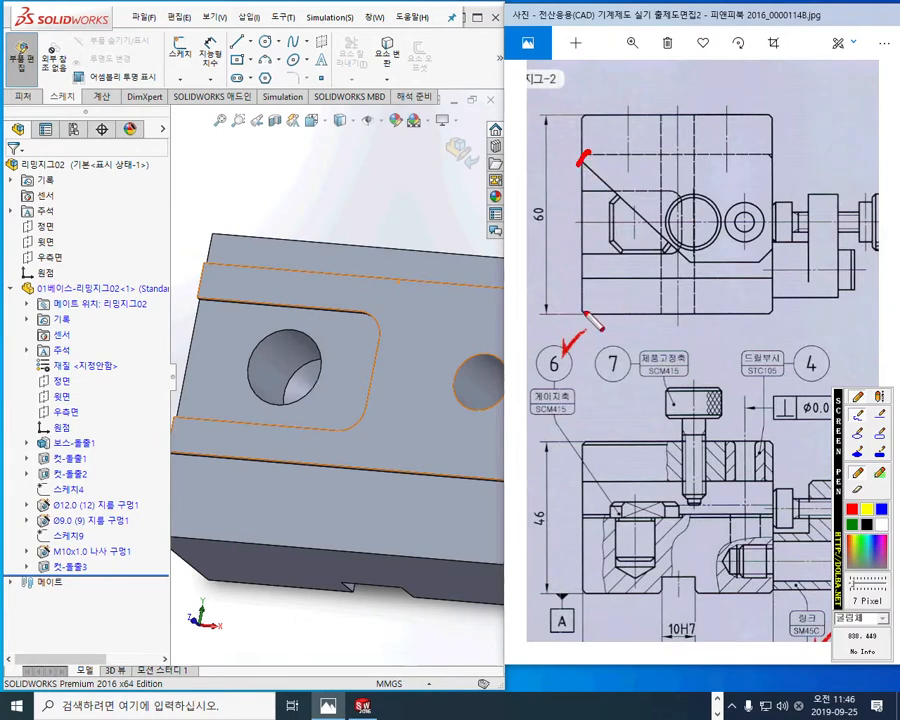
pyautogui.moveTo(578, 307); pyautogui.dragTo(591, 325)
pyautogui.moveTo(774, 309); pyautogui.dragTo(765, 326)
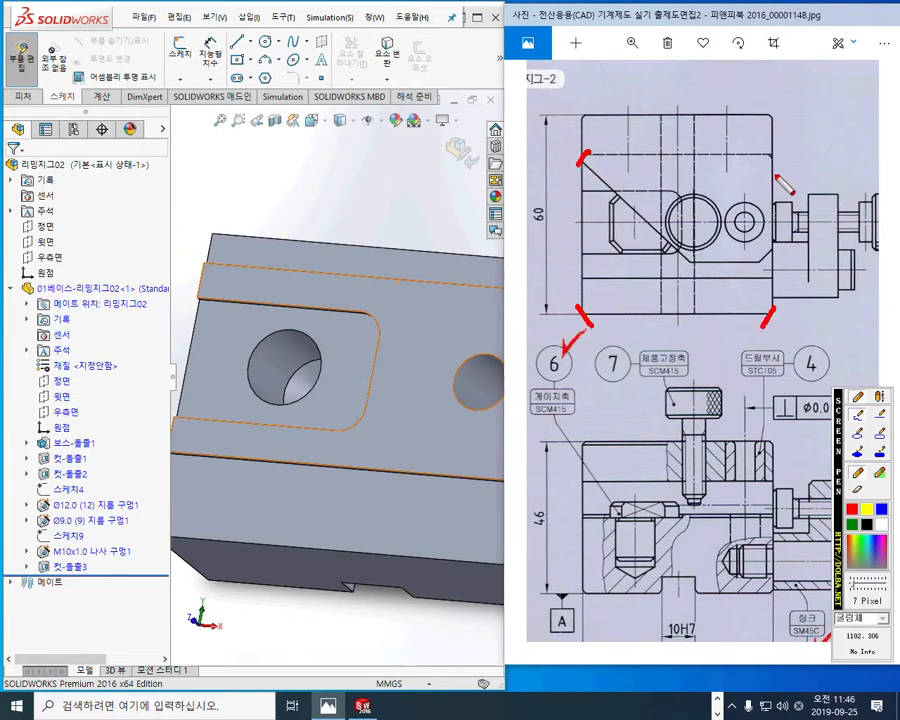
pyautogui.moveTo(760, 154); pyautogui.dragTo(774, 165)
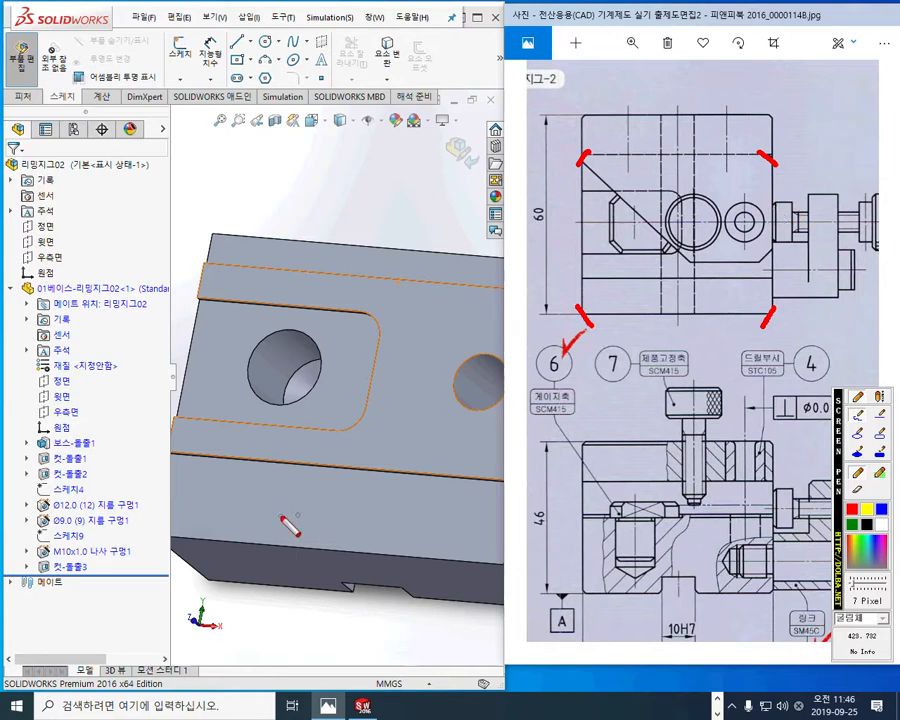
# Step: Locate the four matching vertical corner edges on the base model, marking them with temporary pen strokes
pyautogui.moveTo(145, 521); pyautogui.dragTo(248, 608)
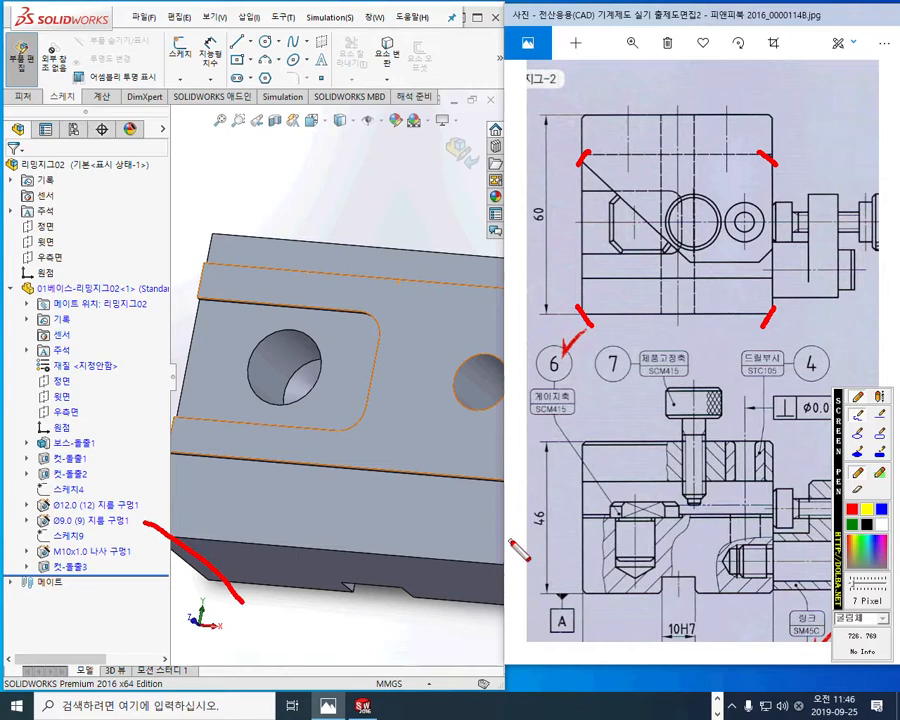
pyautogui.moveTo(487, 524); pyautogui.dragTo(532, 594)
pyautogui.moveTo(211, 222); pyautogui.dragTo(219, 236)
pyautogui.moveTo(260, 282); pyautogui.dragTo(291, 321)
pyautogui.moveTo(512, 263); pyautogui.dragTo(574, 327)
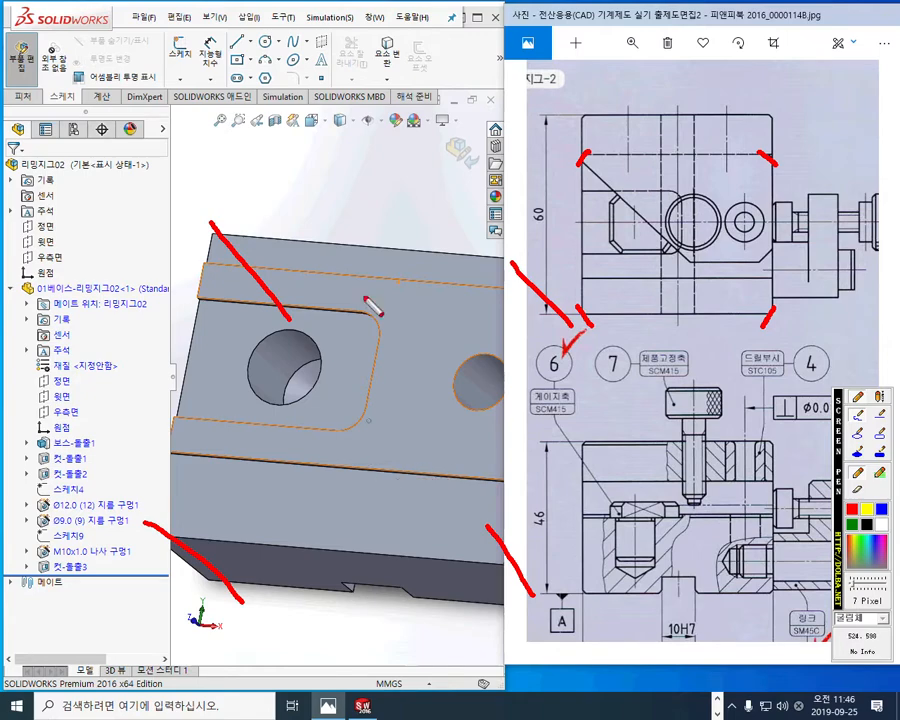
pyautogui.press('Escape')
pyautogui.click(328, 188)
pyautogui.moveTo(400, 462); pyautogui.dragTo(350, 377, button='middle')
pyautogui.scroll(3, 397, 448)
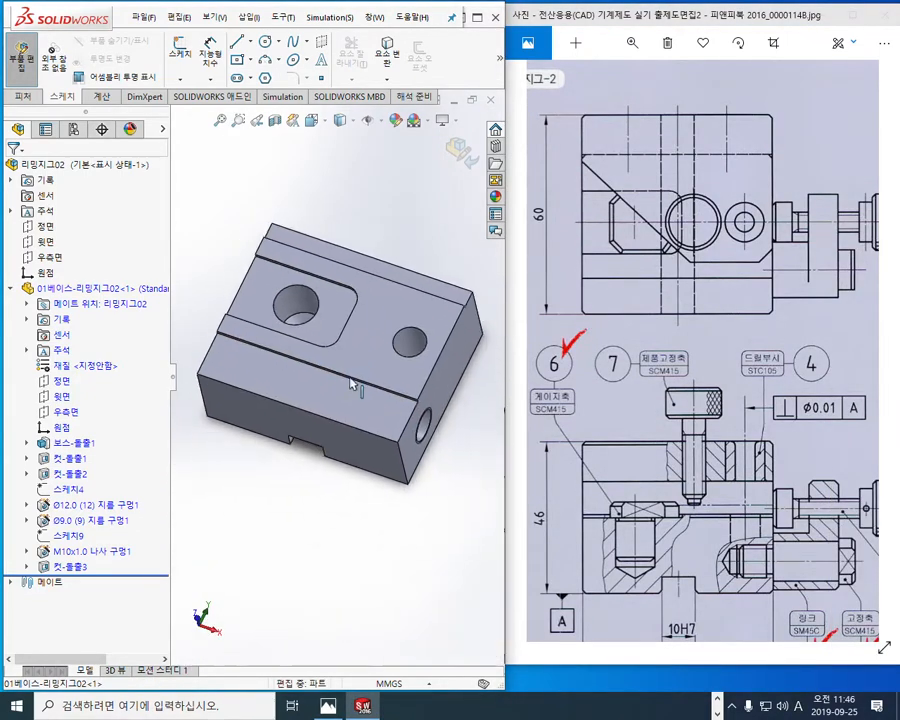
pyautogui.press('F2')
pyautogui.moveTo(199, 377); pyautogui.dragTo(224, 463)
pyautogui.moveTo(395, 432); pyautogui.dragTo(414, 490)
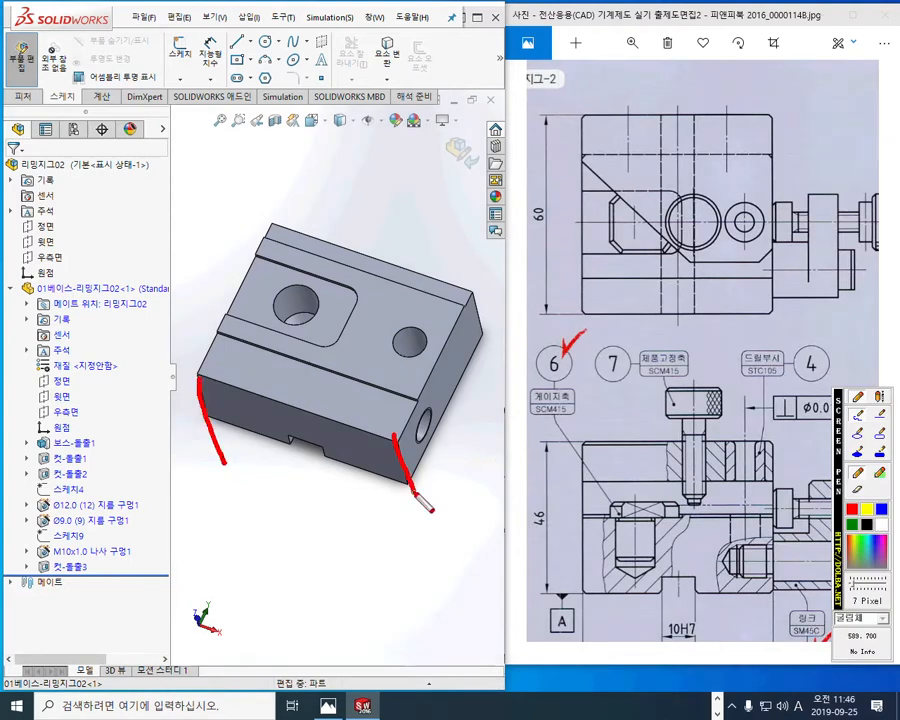
pyautogui.moveTo(476, 295); pyautogui.dragTo(500, 345)
pyautogui.click(277, 218)
pyautogui.moveTo(276, 216); pyautogui.dragTo(304, 294)
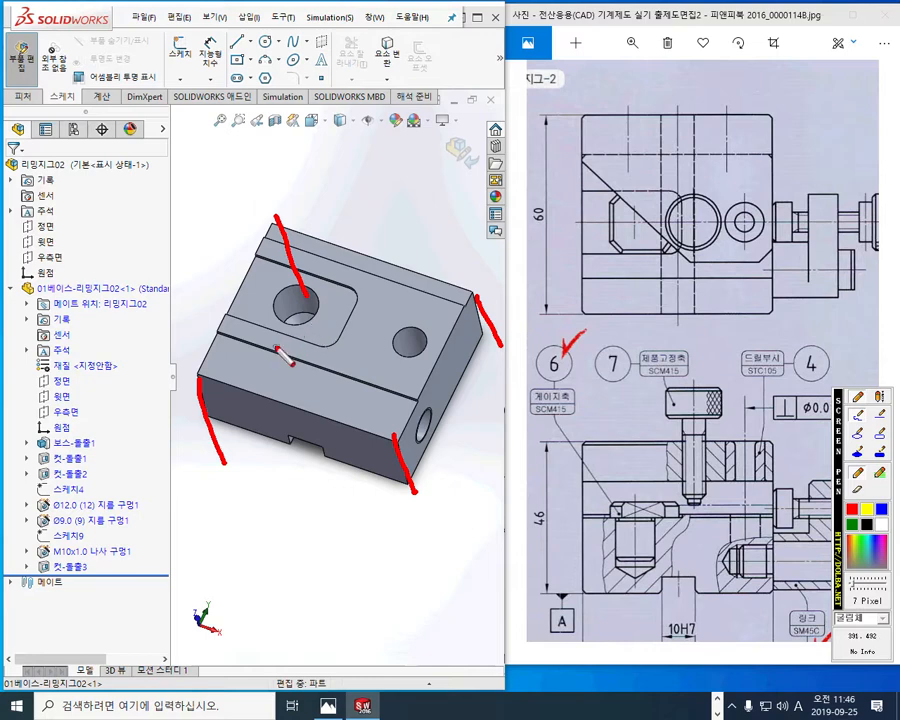
pyautogui.press('F2')
# Step: Chamfer the base's four vertical corner edges with a 1 mm distance at 45 degrees
pyautogui.click(212, 372)
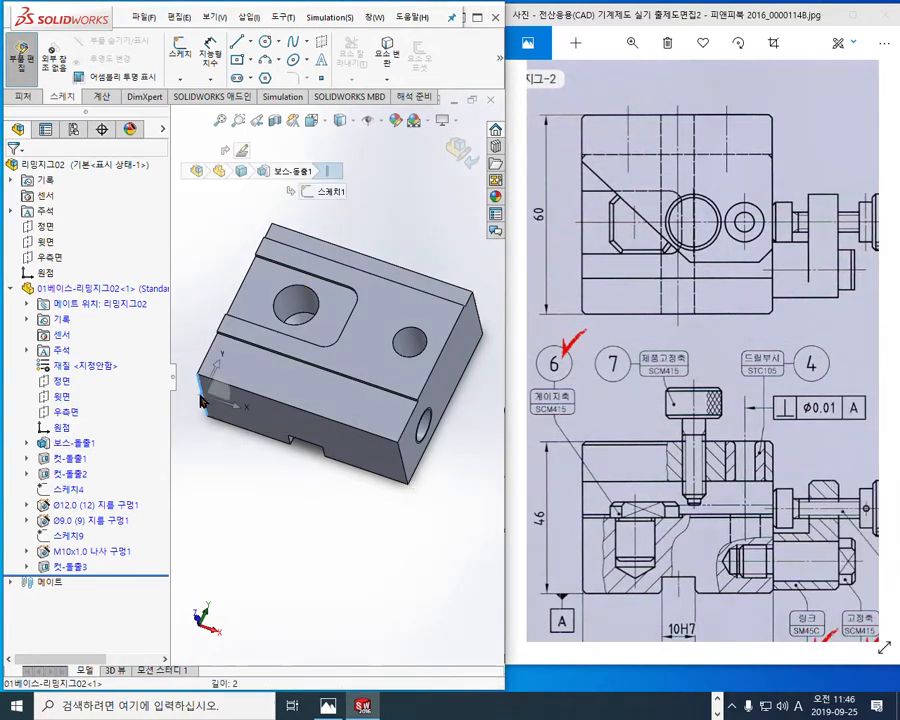
pyautogui.click(308, 353)
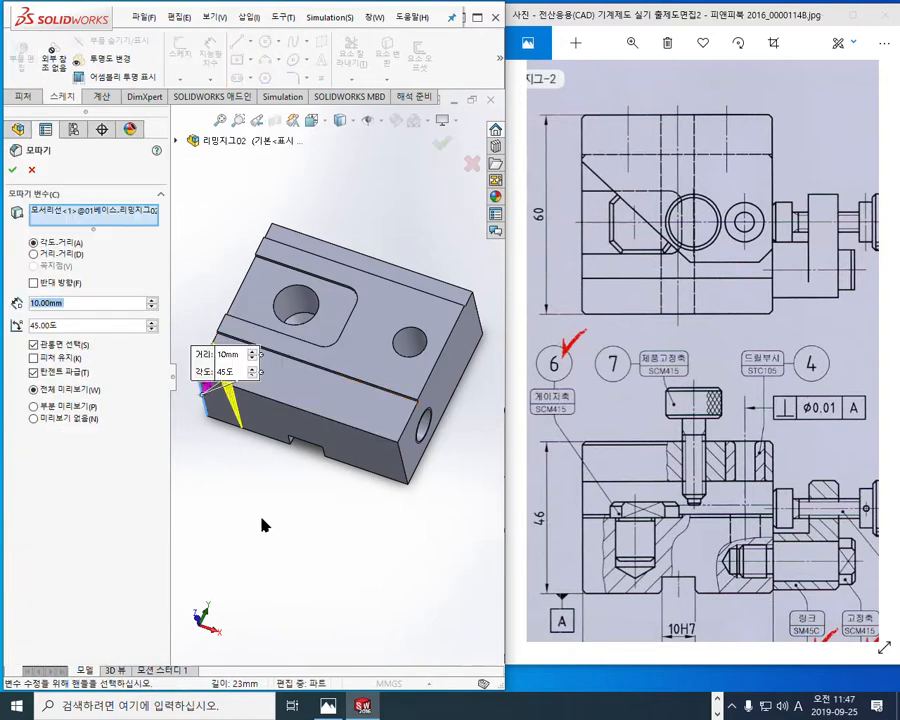
pyautogui.write('1')
pyautogui.press('Return')
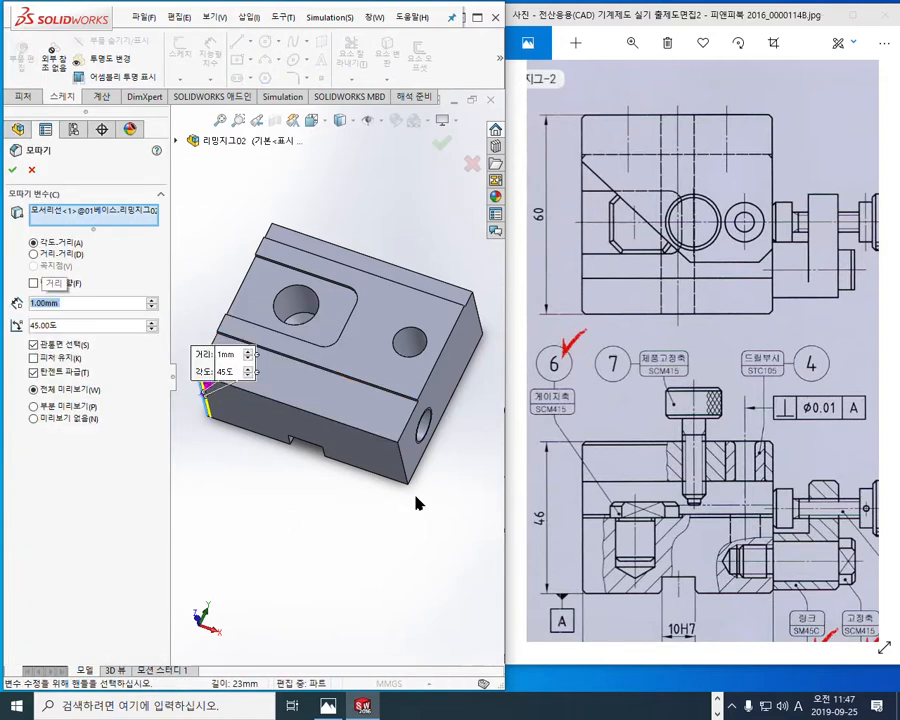
pyautogui.click(401, 458)
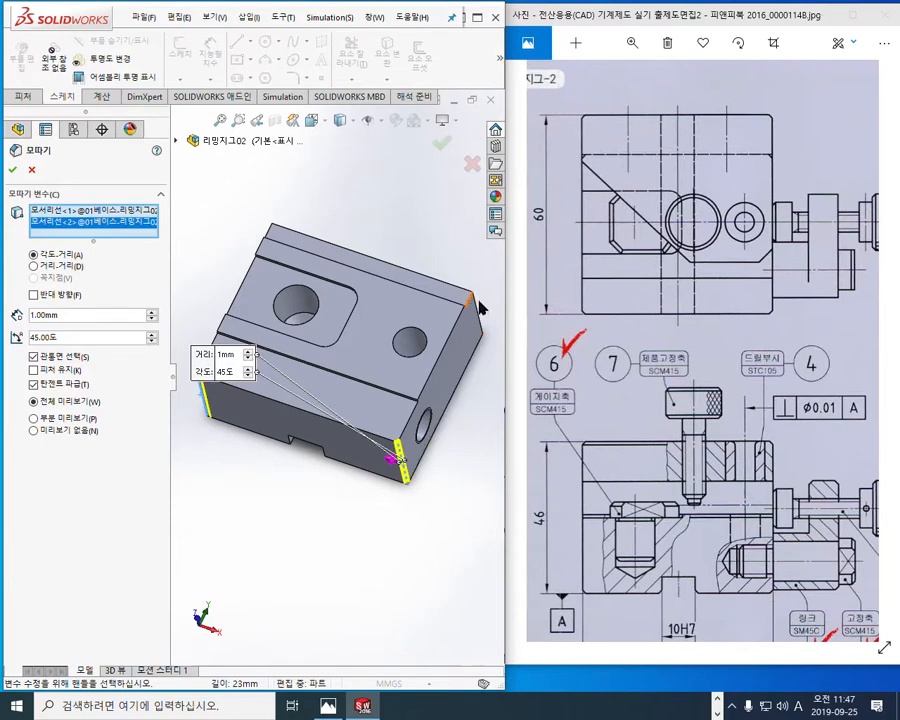
pyautogui.click(478, 310)
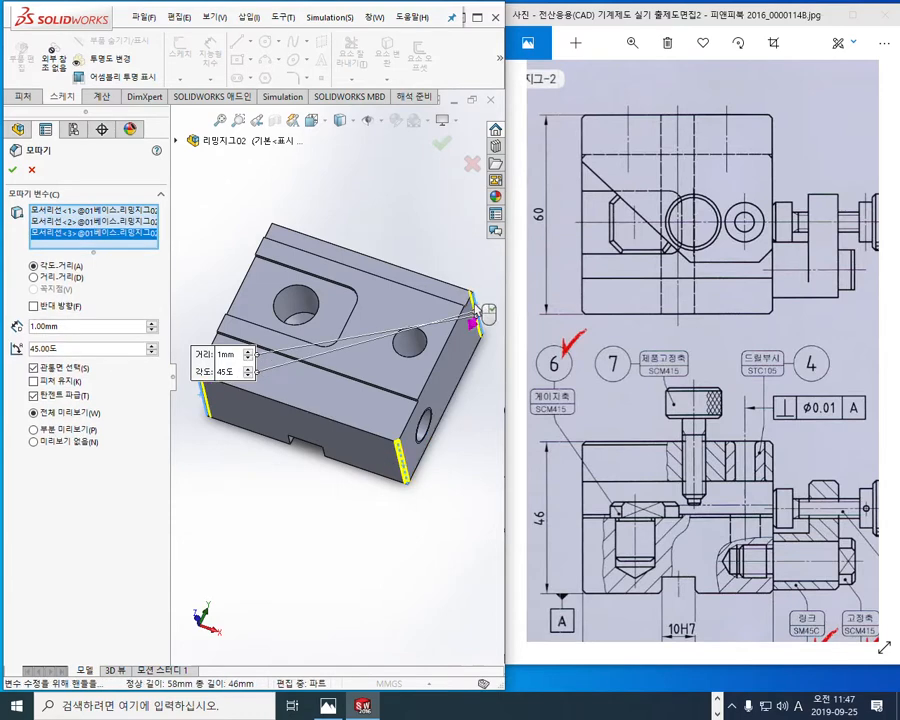
pyautogui.click(277, 240)
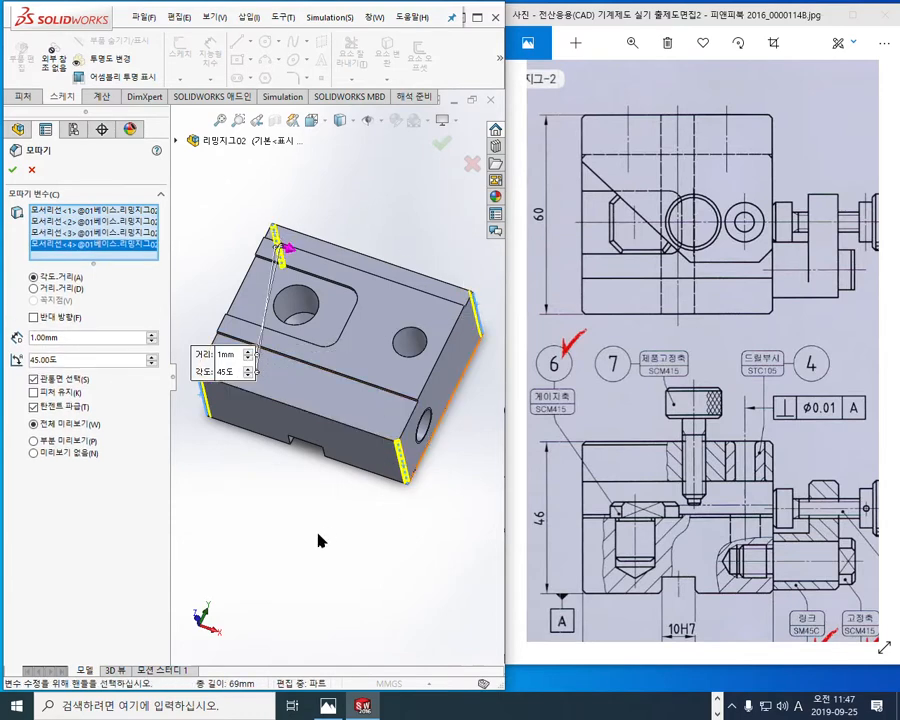
pyautogui.press('Return')
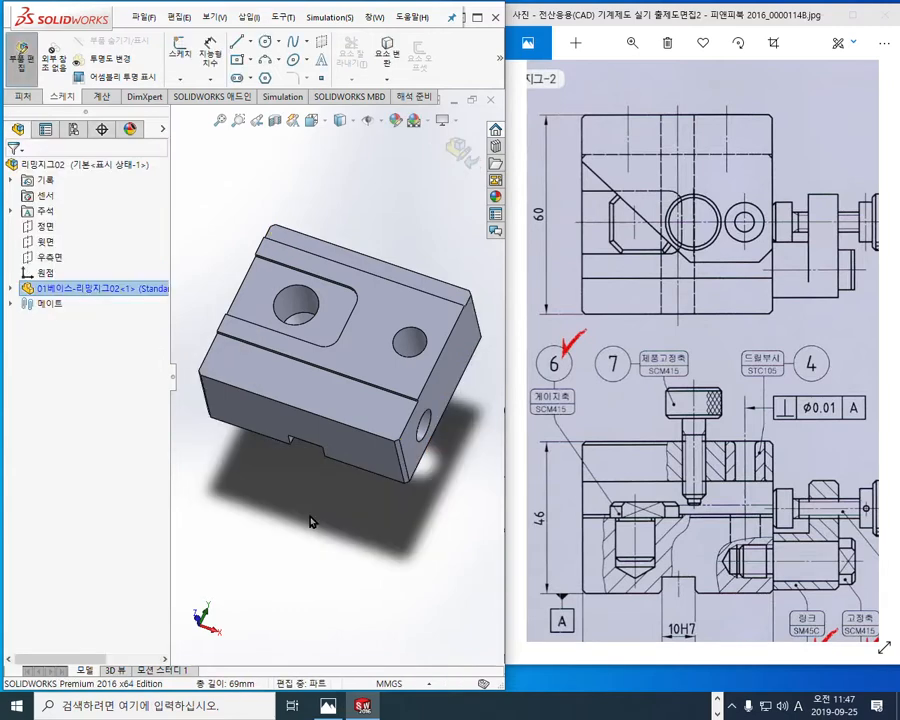
pyautogui.click(310, 521)
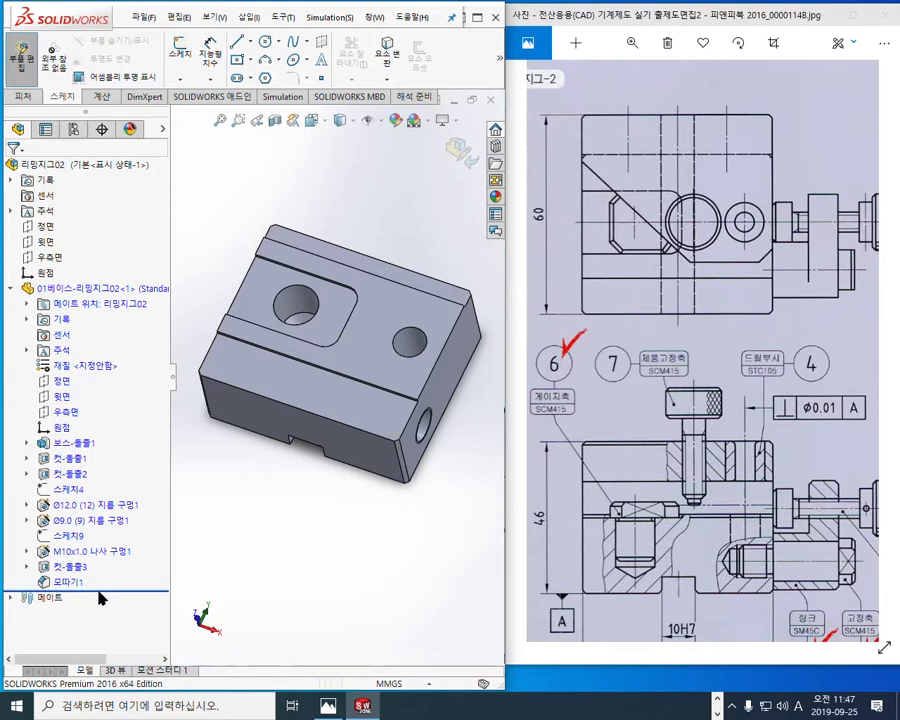
# Step: Roll the base's feature history back to before the corner chamfer and mark the two rear hole centrelines in the drawing's plan view
pyautogui.moveTo(107, 590); pyautogui.dragTo(112, 572)
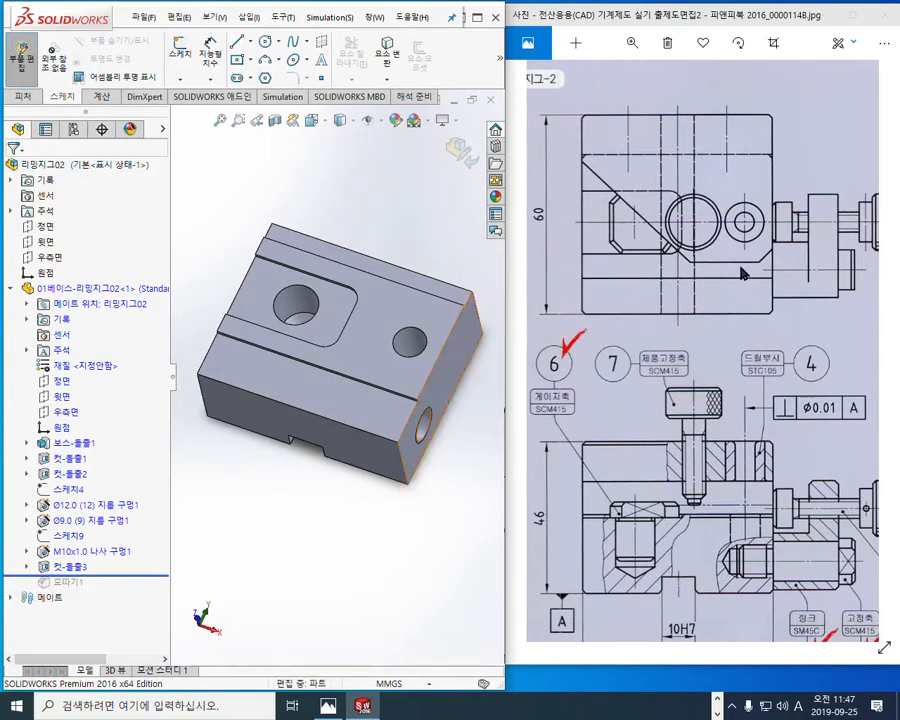
pyautogui.press('F2')
pyautogui.moveTo(629, 96); pyautogui.dragTo(629, 174)
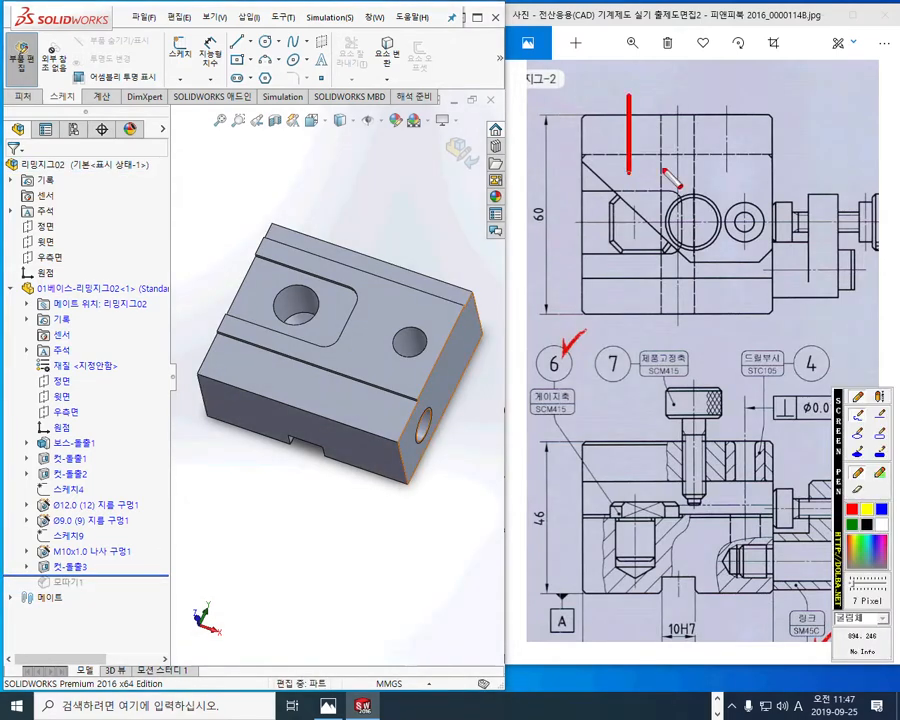
pyautogui.moveTo(724, 88); pyautogui.dragTo(729, 184)
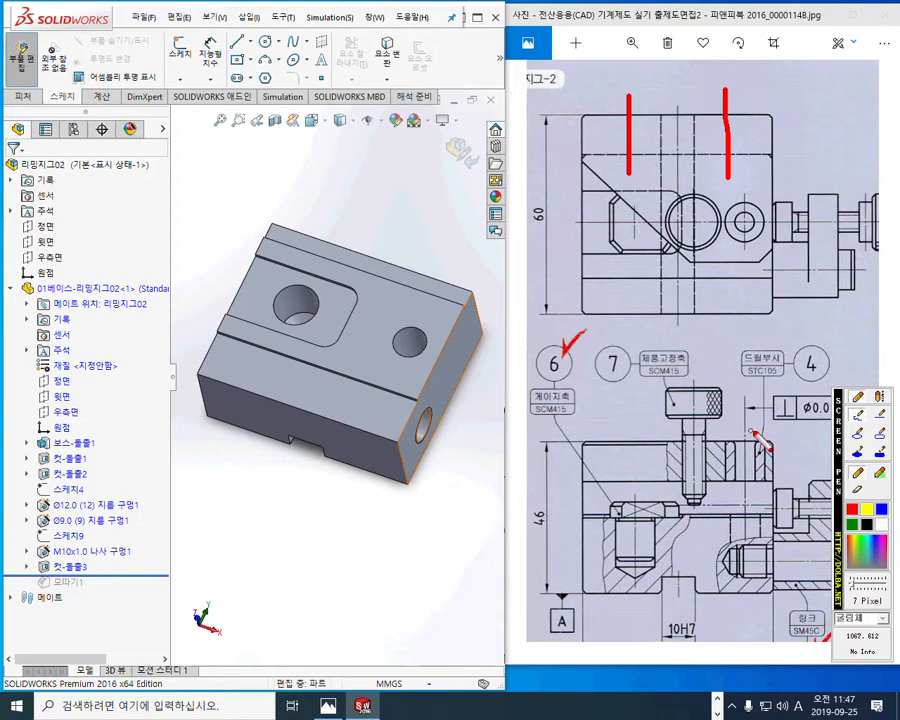
pyautogui.press('Escape')
# Step: Examine the bolt hole section between the supporter and base in the drawing's side view, marking the thread's edge lines with the screen pen
pyautogui.moveTo(775, 454); pyautogui.dragTo(598, 336)
pyautogui.moveTo(711, 392); pyautogui.dragTo(572, 402)
pyautogui.moveTo(818, 420); pyautogui.dragTo(677, 376)
pyautogui.scroll(4, 797, 480)
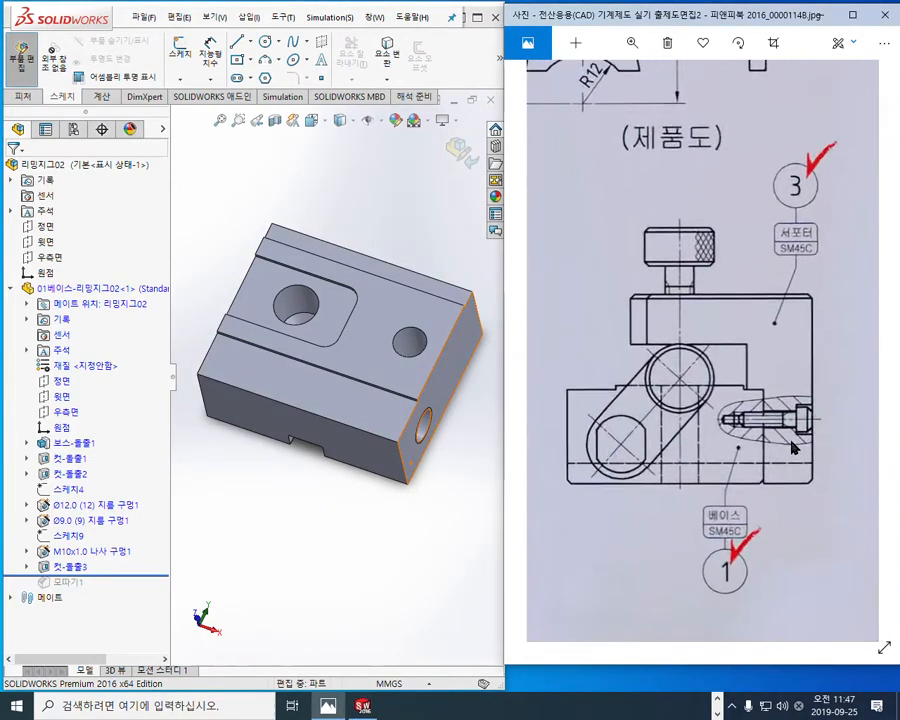
pyautogui.press('F9')
pyautogui.moveTo(649, 328); pyautogui.dragTo(730, 329)
pyautogui.moveTo(649, 361); pyautogui.dragTo(709, 361)
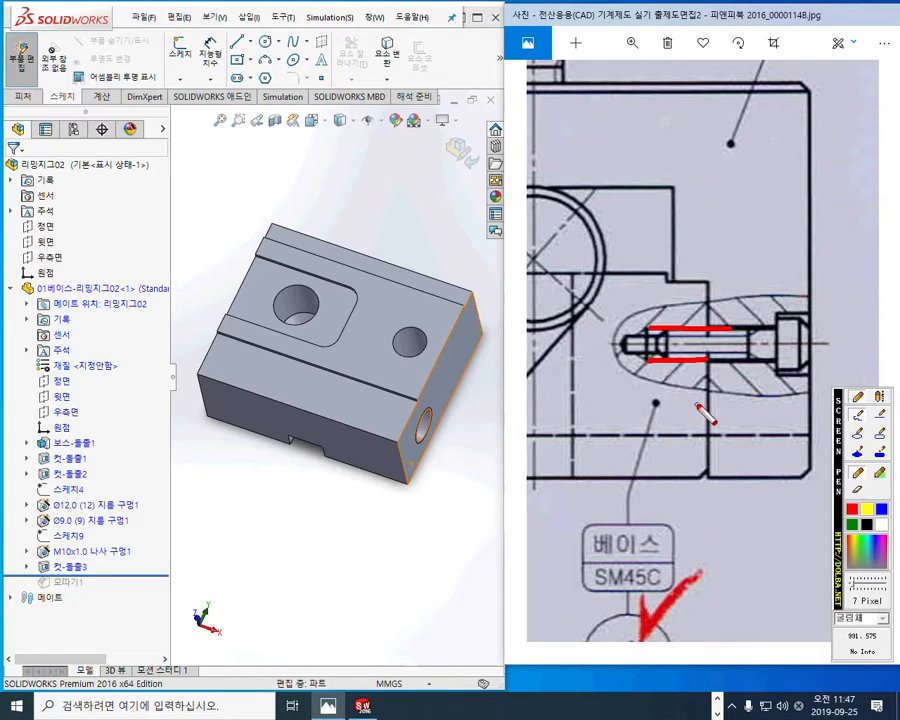
# Step: Note the M4 thread and its 7 mm depth beside the bolt hole in the drawing's side view with the screen pen
pyautogui.moveTo(674, 413)
pyautogui.mouseDown()
pyautogui.moveTo(673, 390)
pyautogui.moveTo(685, 379)
pyautogui.moveTo(705, 416)
pyautogui.moveTo(728, 398)
pyautogui.moveTo(707, 419)
pyautogui.mouseUp()
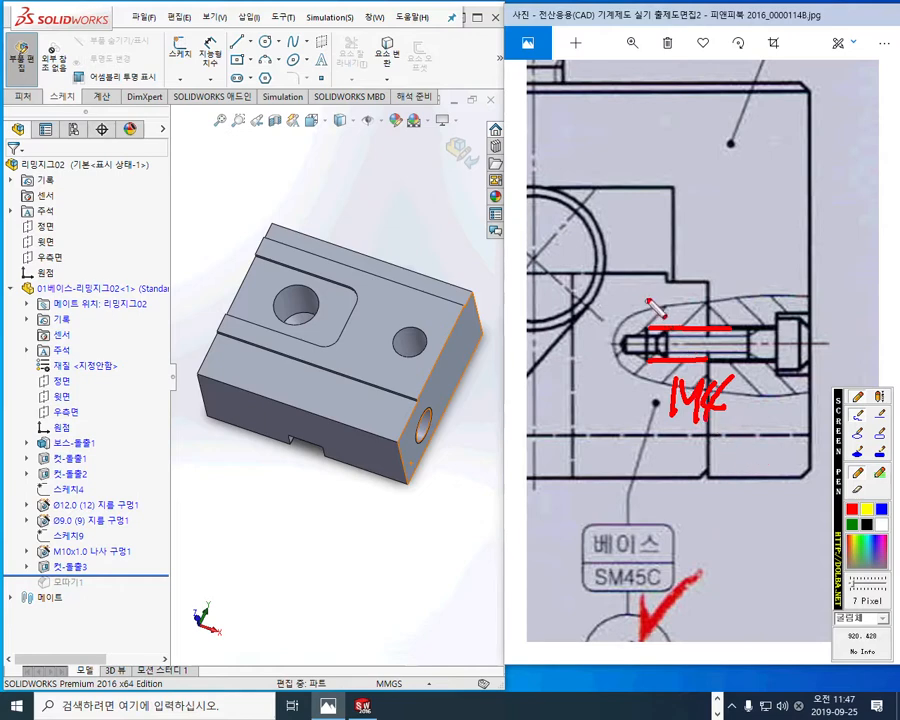
pyautogui.moveTo(645, 294); pyautogui.dragTo(652, 375)
pyautogui.moveTo(655, 306)
pyautogui.mouseDown()
pyautogui.moveTo(704, 306)
pyautogui.moveTo(654, 308)
pyautogui.mouseUp()
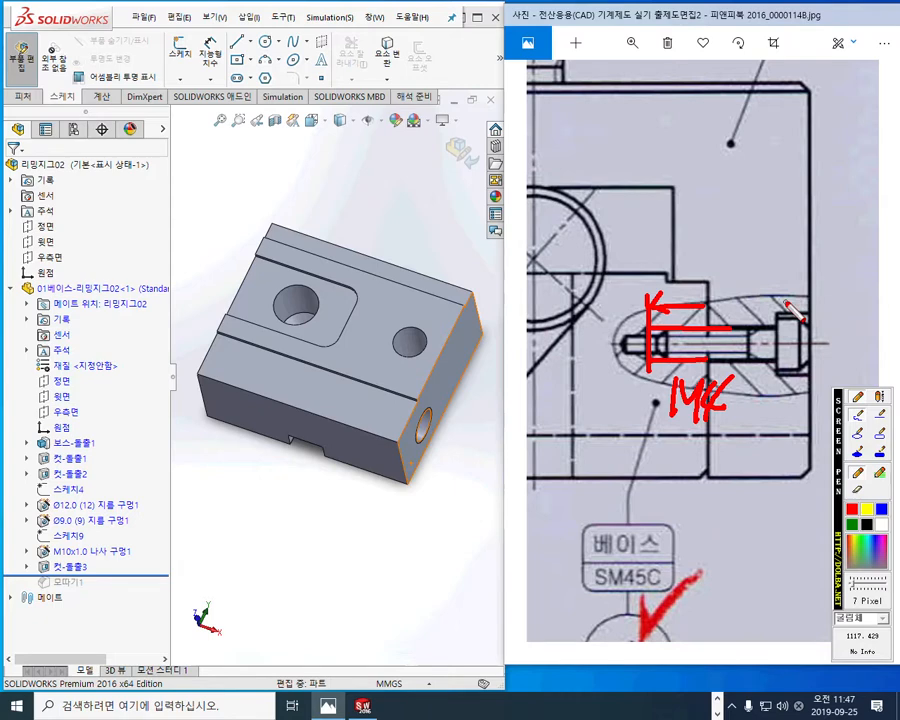
pyautogui.moveTo(689, 242)
pyautogui.mouseDown()
pyautogui.moveTo(689, 280)
pyautogui.moveTo(706, 262)
pyautogui.moveTo(724, 283)
pyautogui.moveTo(727, 268)
pyautogui.moveTo(757, 296)
pyautogui.mouseUp()
pyautogui.click(711, 262)
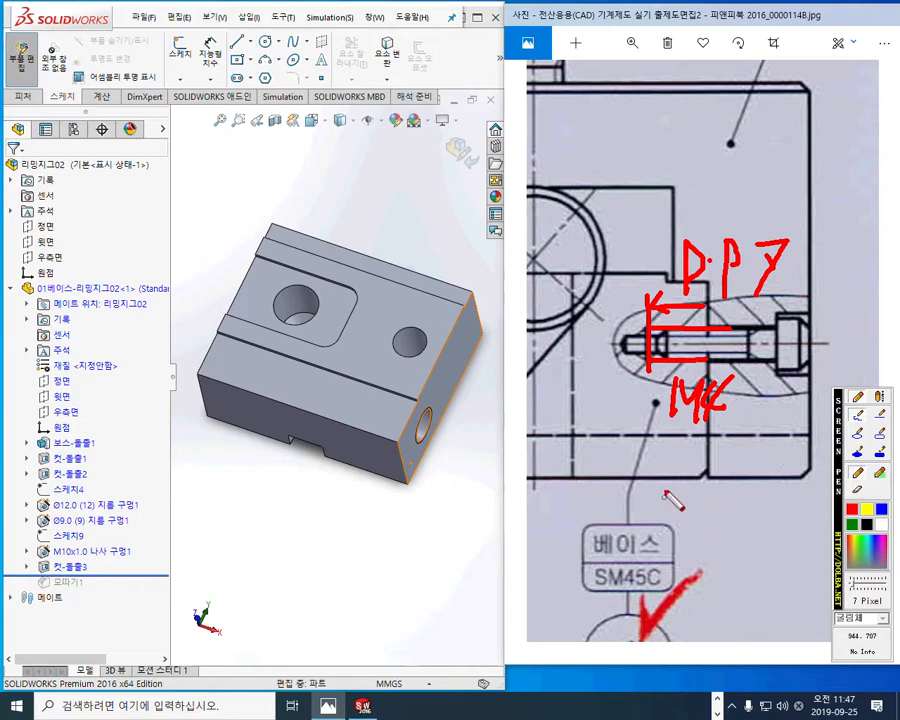
# Step: Mark the bolt hole's 16 mm height above the base's bottom edge in the side view
pyautogui.moveTo(598, 481); pyautogui.dragTo(800, 481)
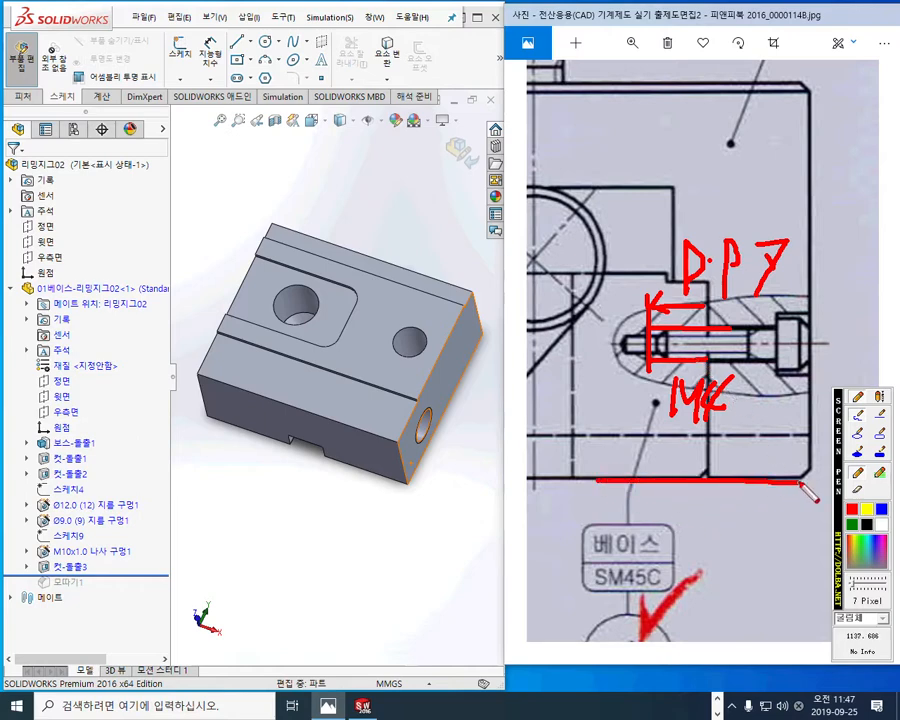
pyautogui.moveTo(745, 478); pyautogui.dragTo(747, 345)
pyautogui.moveTo(733, 370); pyautogui.dragTo(775, 378)
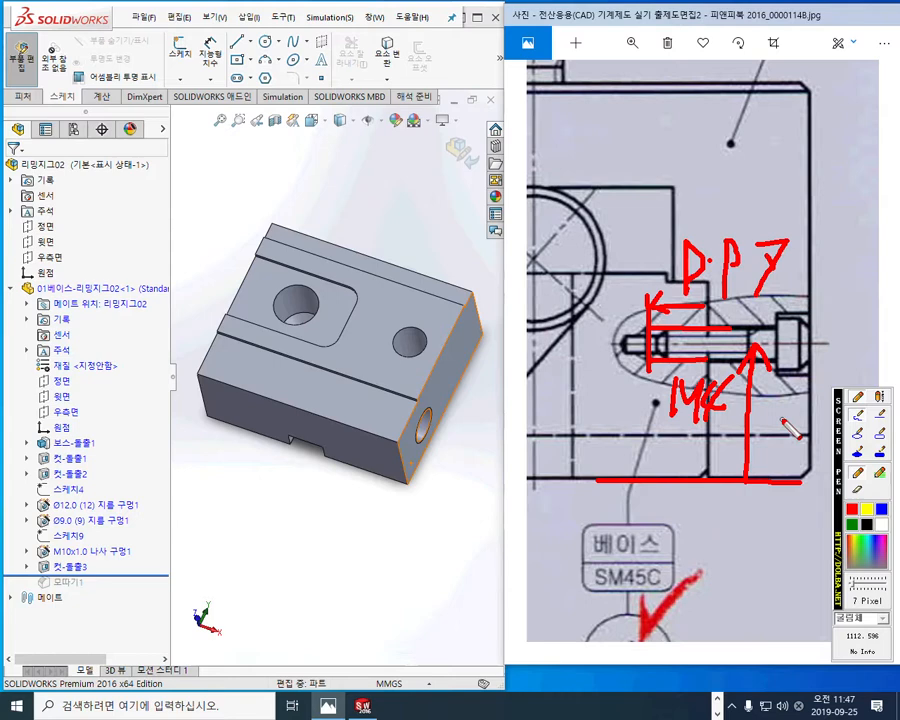
pyautogui.moveTo(797, 399)
pyautogui.mouseDown()
pyautogui.moveTo(786, 420)
pyautogui.moveTo(795, 425)
pyautogui.mouseUp()
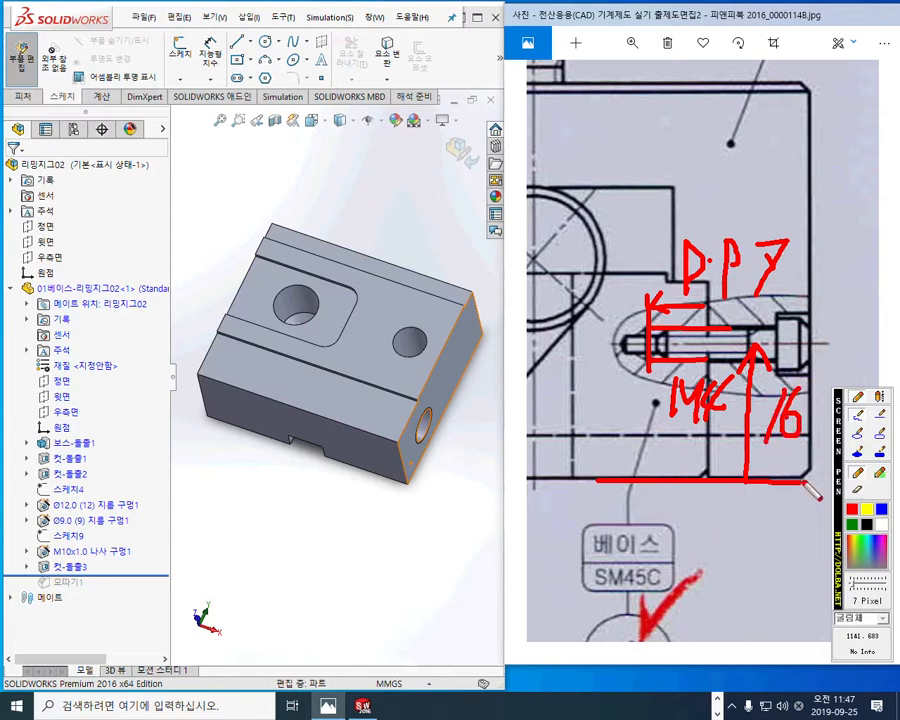
pyautogui.press('Escape')
# Step: Mark the symmetry centreline and the 30 mm spacing between the two rear bolt holes in the drawing's plan view
pyautogui.moveTo(639, 268)
pyautogui.mouseDown()
pyautogui.moveTo(653, 284)
pyautogui.moveTo(649, 305)
pyautogui.moveTo(753, 436)
pyautogui.moveTo(809, 348)
pyautogui.moveTo(763, 401)
pyautogui.moveTo(685, 428)
pyautogui.moveTo(692, 425)
pyautogui.mouseUp()
pyautogui.press('F12')
pyautogui.moveTo(690, 223); pyautogui.dragTo(697, 650)
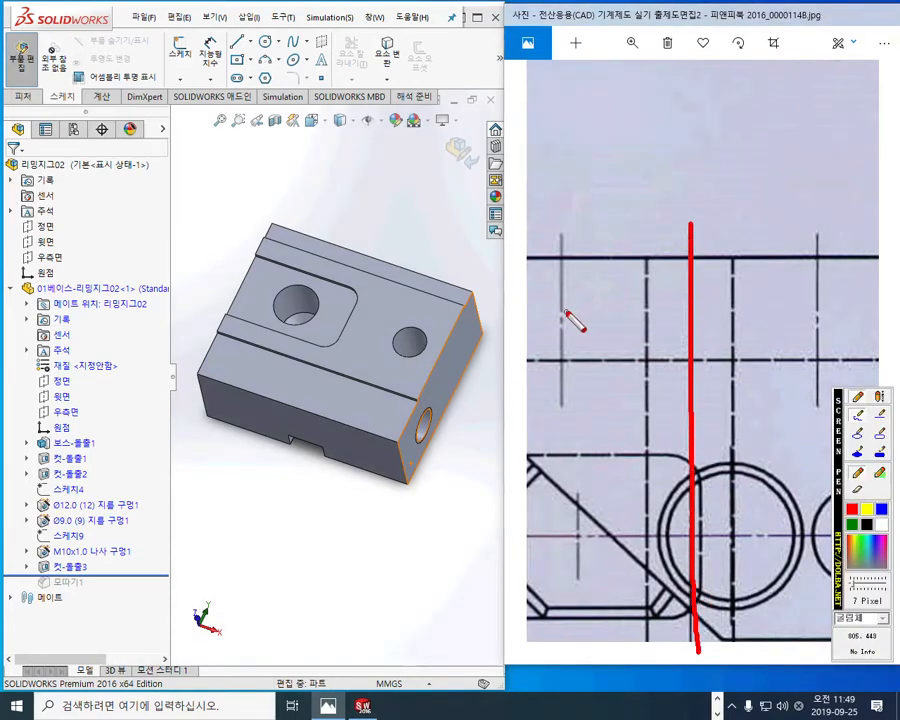
pyautogui.moveTo(568, 219)
pyautogui.mouseDown()
pyautogui.moveTo(755, 205)
pyautogui.moveTo(797, 191)
pyautogui.moveTo(787, 232)
pyautogui.mouseUp()
pyautogui.moveTo(578, 186); pyautogui.dragTo(584, 238)
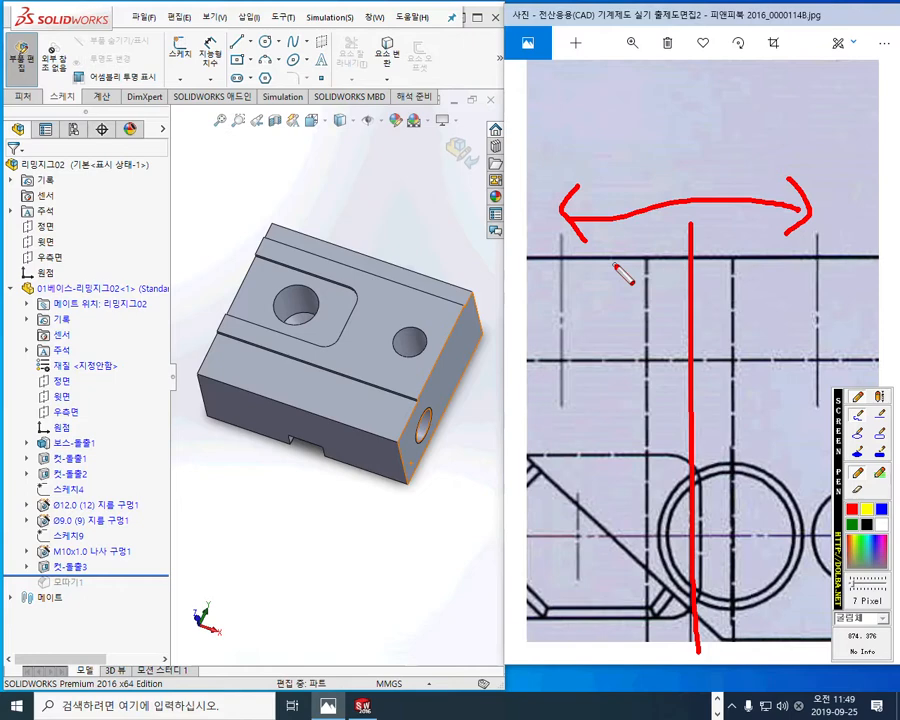
pyautogui.moveTo(652, 143); pyautogui.dragTo(660, 185)
pyautogui.moveTo(712, 148); pyautogui.dragTo(714, 140)
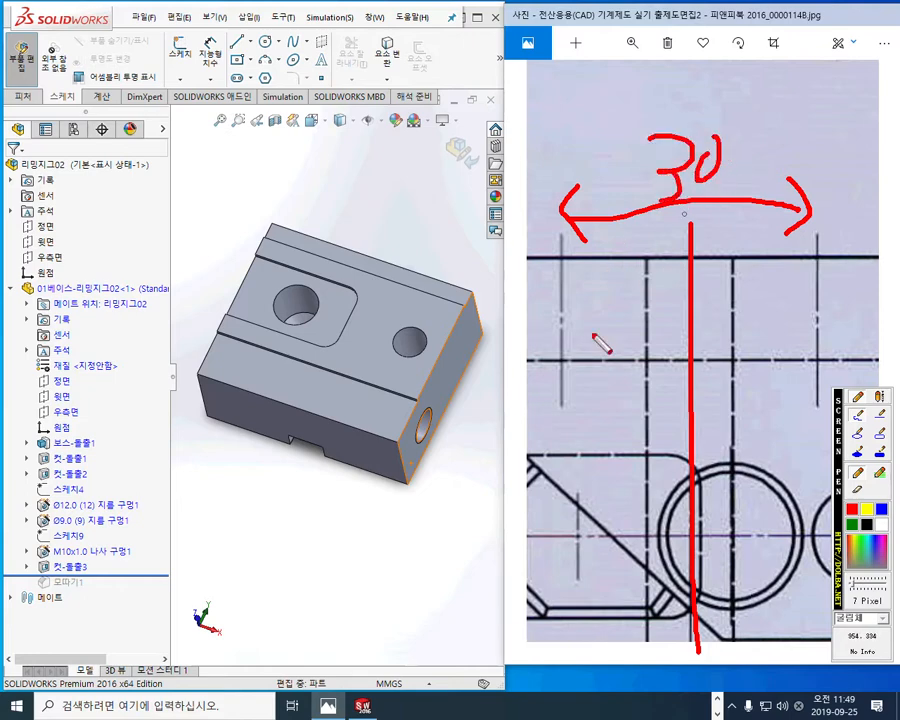
pyautogui.press('Escape')
# Step: Compare the base's two long side faces in the model and select the rear one beside the narrow ledge
pyautogui.moveTo(427, 424)
pyautogui.mouseDown(button='middle')
pyautogui.moveTo(403, 358)
pyautogui.moveTo(295, 388)
pyautogui.moveTo(291, 398)
pyautogui.moveTo(412, 428)
pyautogui.moveTo(439, 486)
pyautogui.moveTo(440, 462)
pyautogui.moveTo(400, 424)
pyautogui.moveTo(286, 404)
pyautogui.moveTo(408, 386)
pyautogui.mouseUp(button='middle')
pyautogui.click(406, 384)
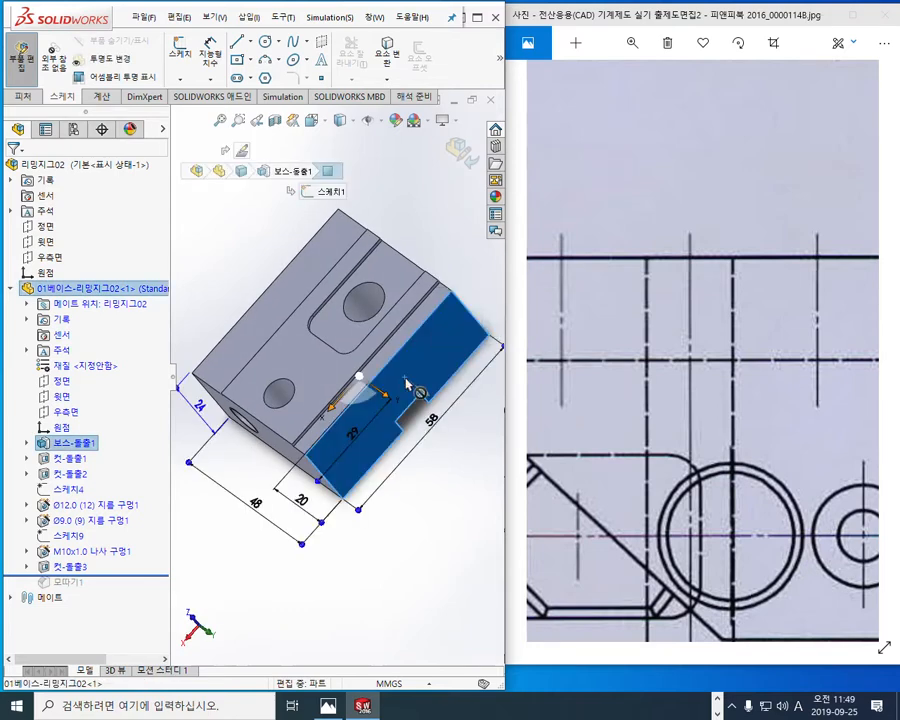
pyautogui.scroll(-2, 406, 384)
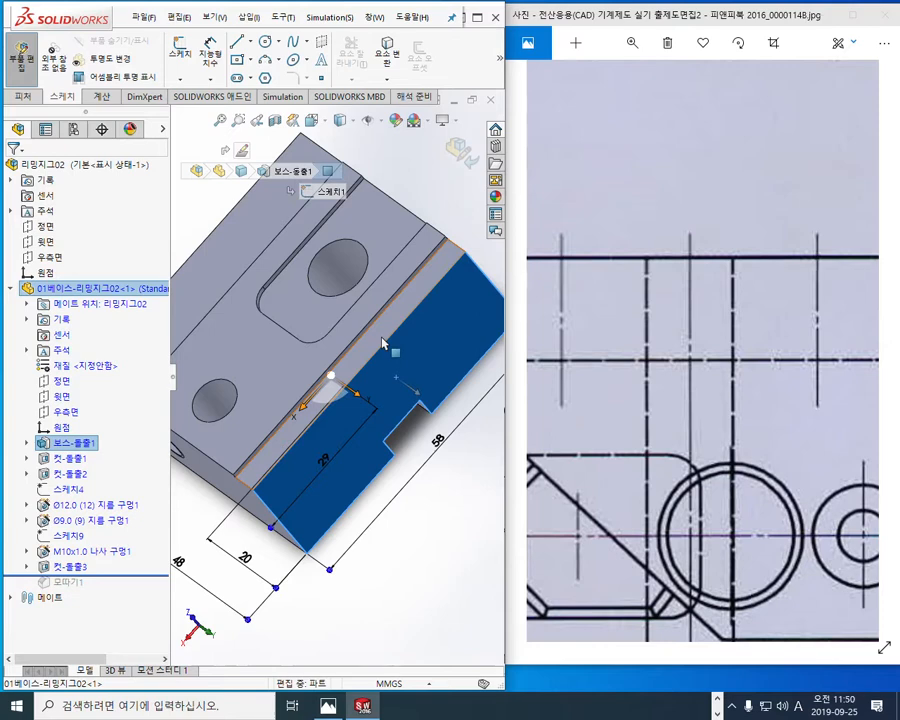
pyautogui.moveTo(378, 344); pyautogui.dragTo(220, 355, button='middle')
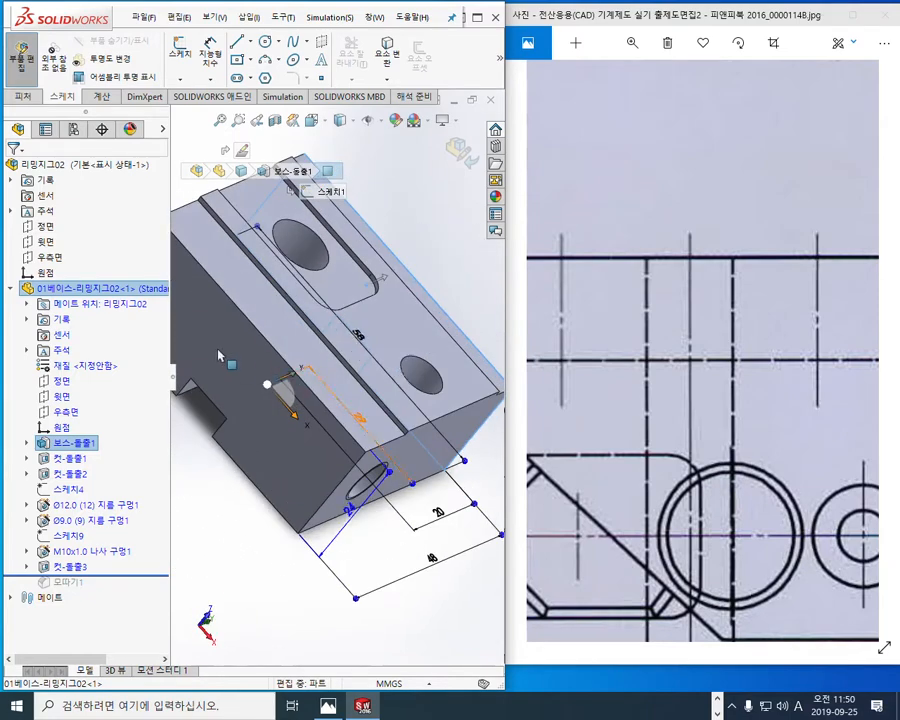
pyautogui.click(218, 355)
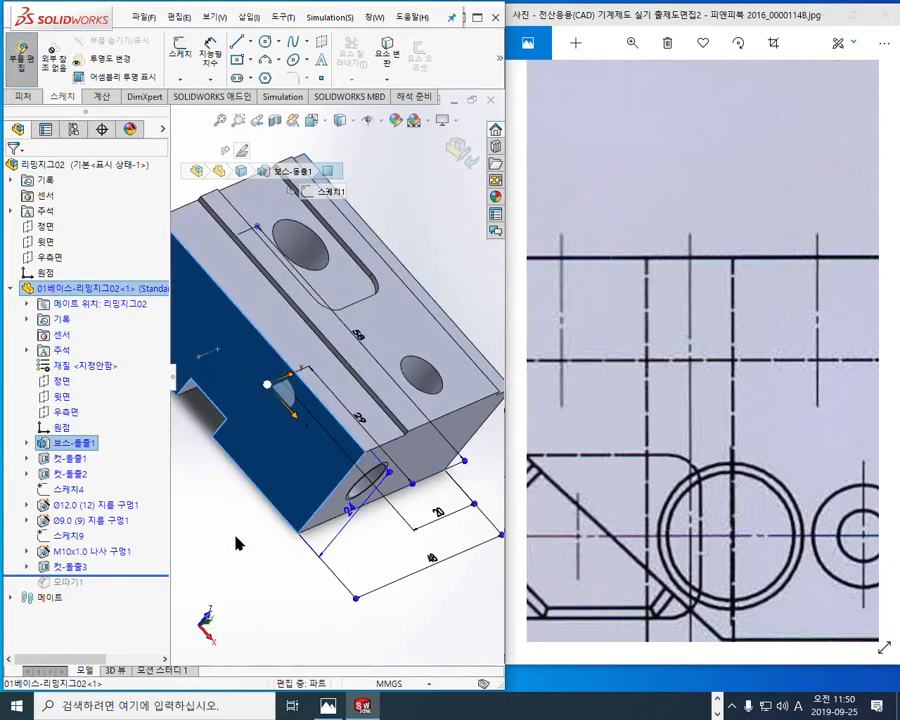
pyautogui.moveTo(237, 543); pyautogui.dragTo(431, 404, button='middle')
pyautogui.click(431, 403)
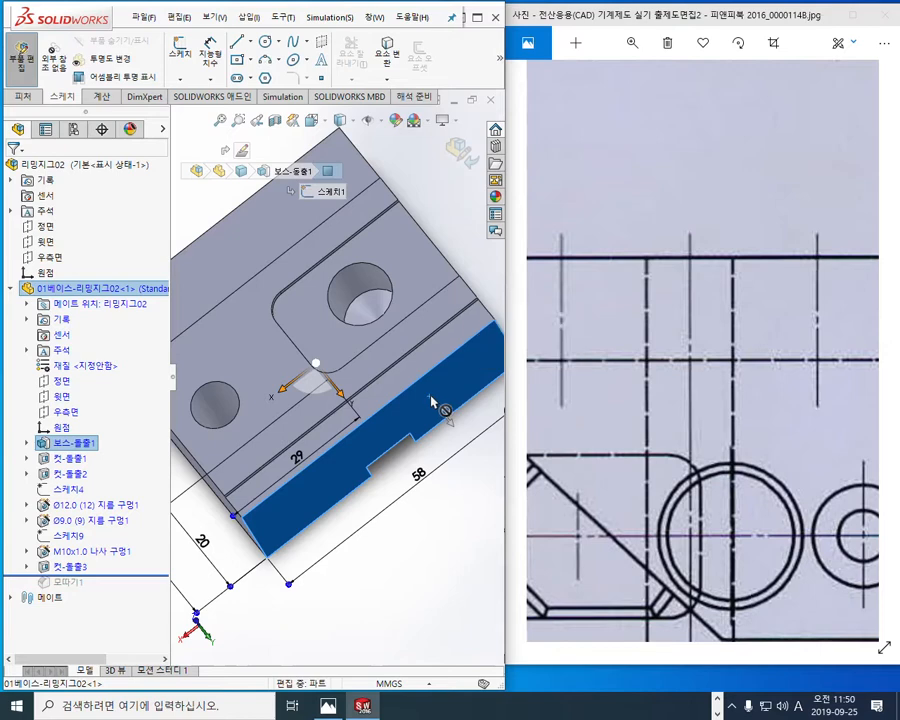
# Step: Mark the selected rear face and the widths of the narrow and wide ledges with temporary pen strokes
pyautogui.hotkey('ctrl', 'alt', 'p')
pyautogui.moveTo(406, 383)
pyautogui.mouseDown()
pyautogui.moveTo(395, 377)
pyautogui.moveTo(402, 393)
pyautogui.moveTo(404, 360)
pyautogui.mouseUp()
pyautogui.moveTo(323, 470)
pyautogui.mouseDown()
pyautogui.moveTo(355, 435)
pyautogui.moveTo(425, 415)
pyautogui.moveTo(484, 380)
pyautogui.mouseUp()
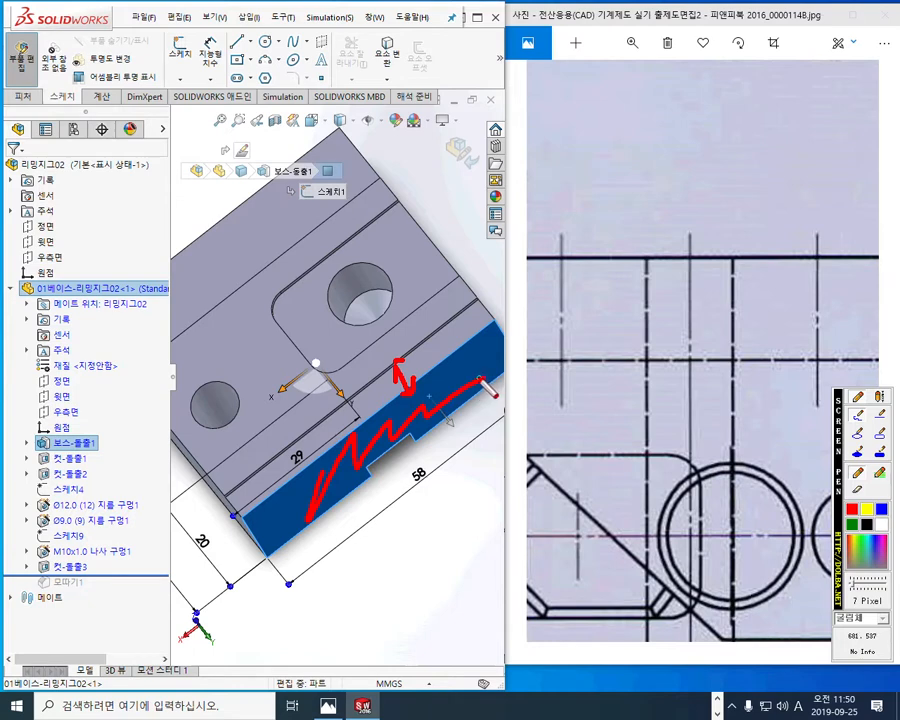
pyautogui.moveTo(232, 198); pyautogui.dragTo(270, 265)
pyautogui.moveTo(254, 254); pyautogui.dragTo(271, 232)
pyautogui.moveTo(235, 195); pyautogui.dragTo(229, 251)
pyautogui.moveTo(230, 226); pyautogui.dragTo(261, 254)
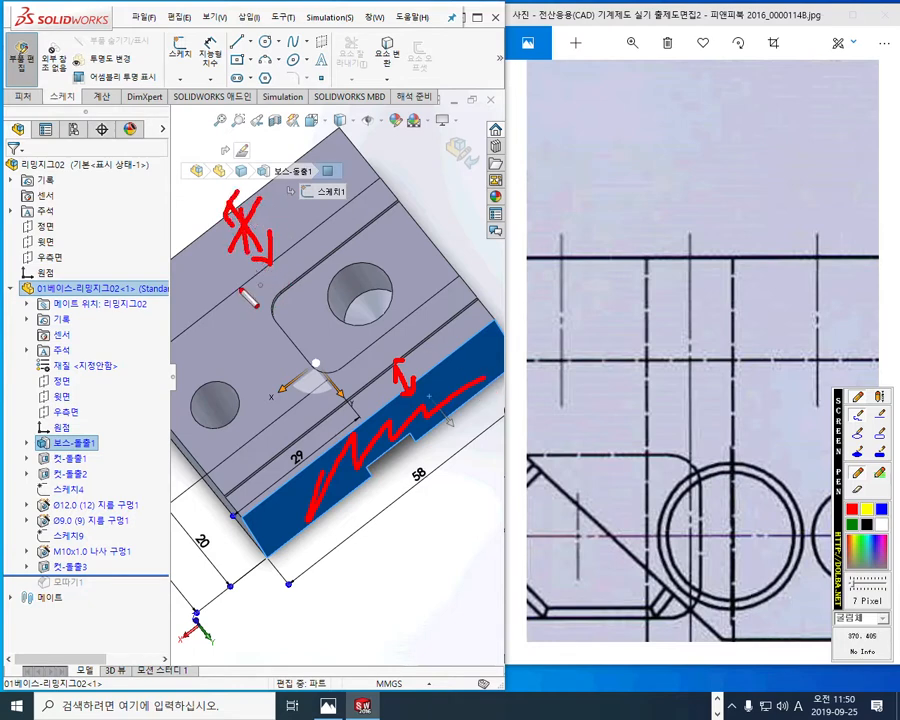
pyautogui.moveTo(324, 466)
pyautogui.mouseDown()
pyautogui.moveTo(328, 472)
pyautogui.moveTo(482, 371)
pyautogui.mouseUp()
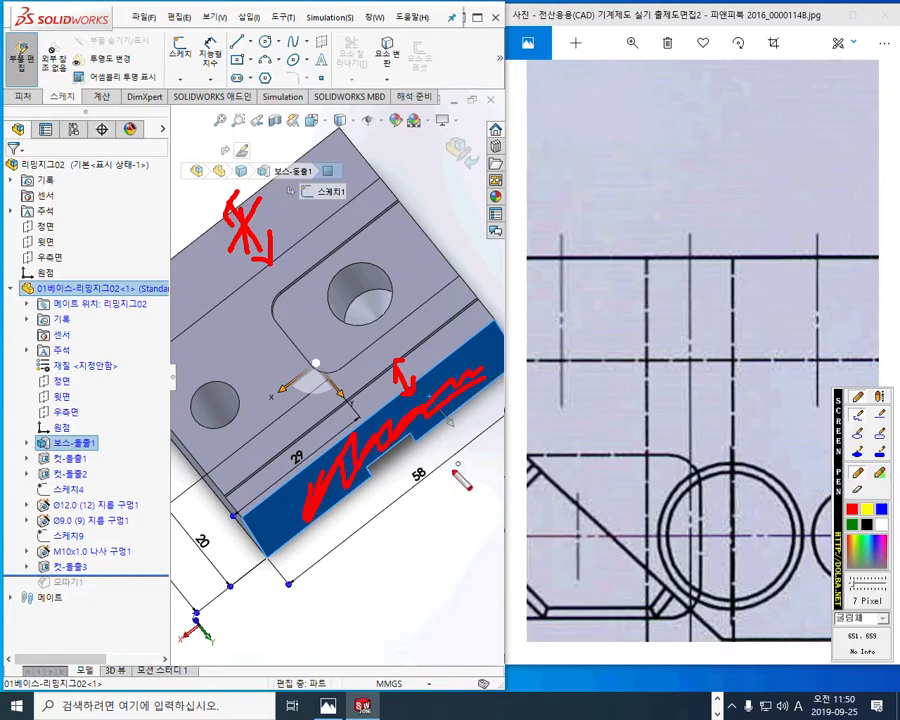
pyautogui.press('Escape')
# Step: Mark the centreline, the two bolt hole positions and their 16 mm height on the model's rear face with the screen pen
pyautogui.moveTo(393, 587); pyautogui.dragTo(390, 541, button='middle')
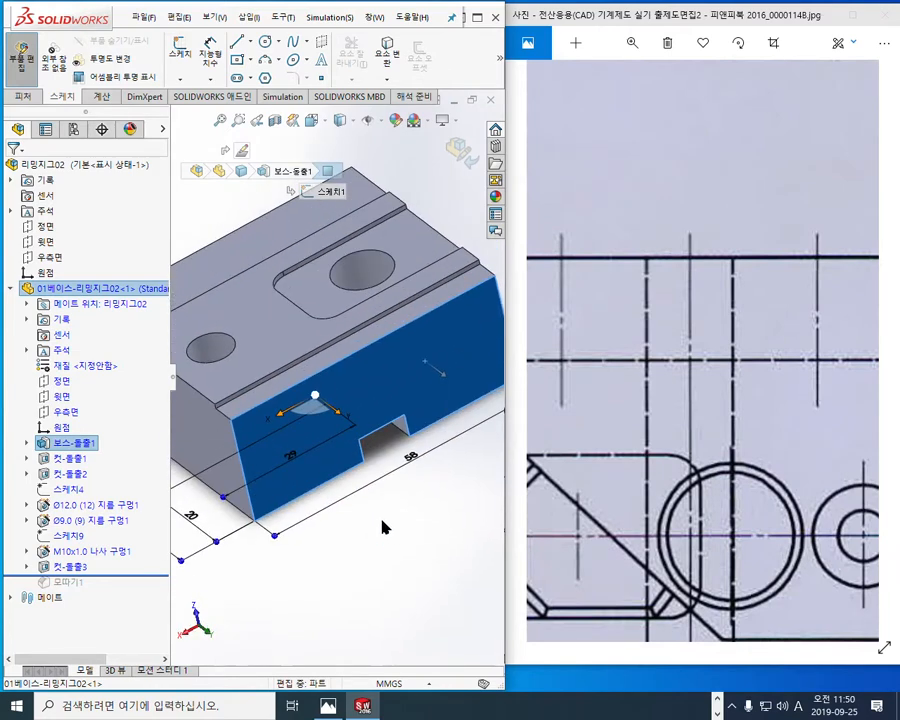
pyautogui.press('F9')
pyautogui.moveTo(360, 300); pyautogui.dragTo(399, 532)
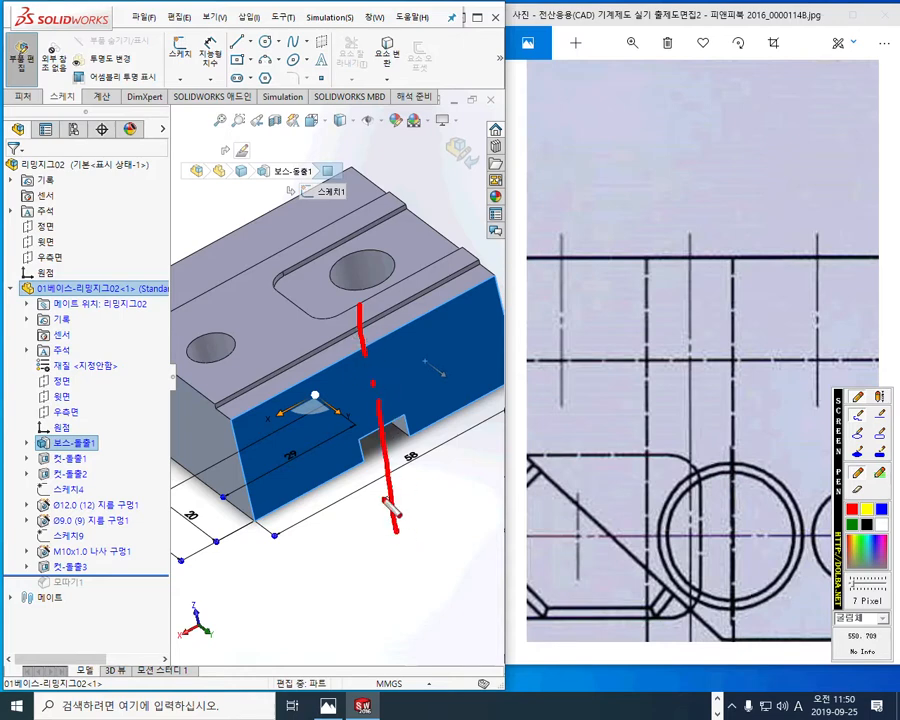
pyautogui.moveTo(281, 422); pyautogui.dragTo(298, 452)
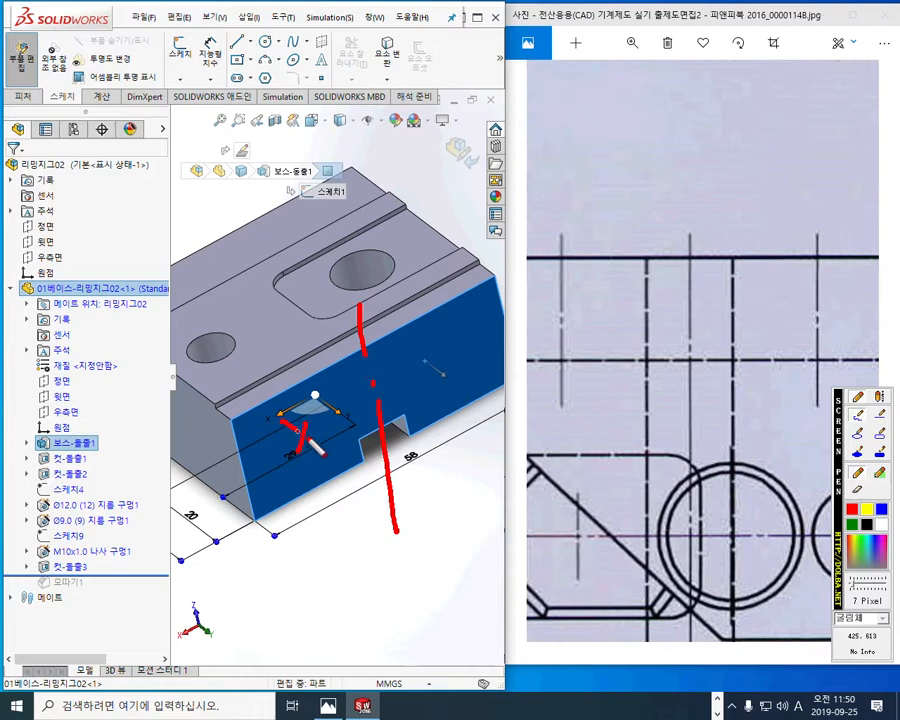
pyautogui.moveTo(459, 343)
pyautogui.mouseDown()
pyautogui.moveTo(443, 366)
pyautogui.moveTo(461, 364)
pyautogui.mouseUp()
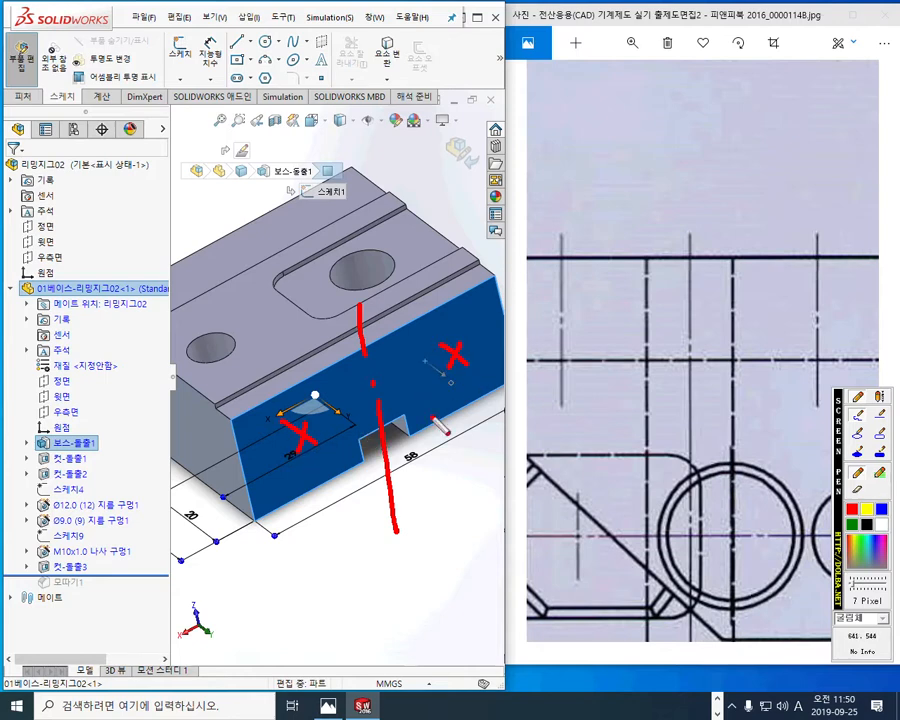
pyautogui.moveTo(278, 512)
pyautogui.mouseDown()
pyautogui.moveTo(321, 491)
pyautogui.moveTo(271, 455)
pyautogui.moveTo(279, 466)
pyautogui.mouseUp()
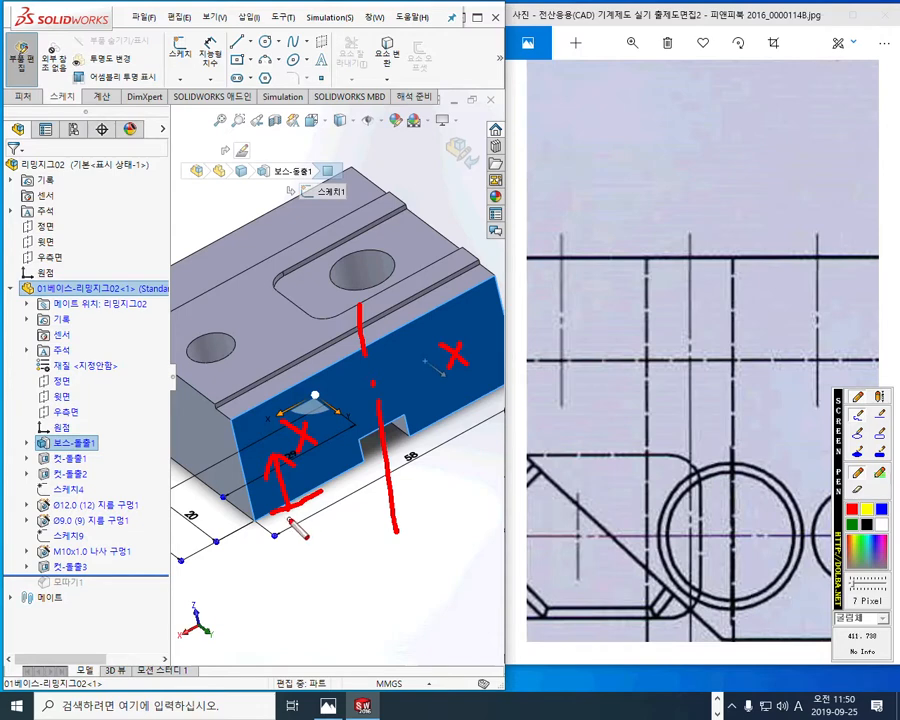
pyautogui.moveTo(232, 527); pyautogui.dragTo(248, 485)
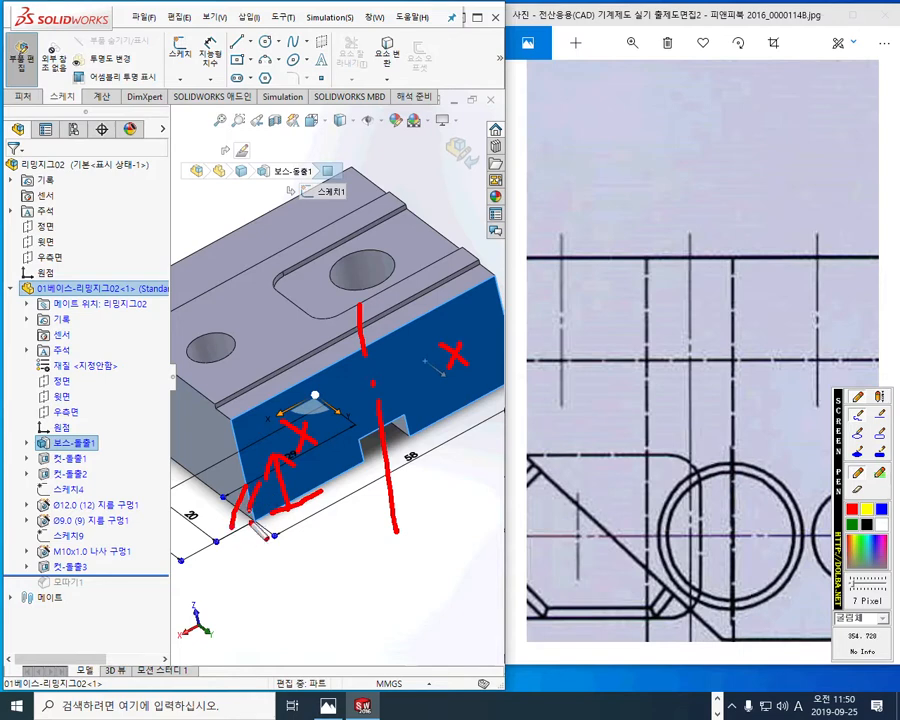
# Step: Mark the 30 mm spacing between the two hole positions on the model's rear face
pyautogui.moveTo(294, 396)
pyautogui.mouseDown()
pyautogui.moveTo(291, 376)
pyautogui.moveTo(447, 322)
pyautogui.moveTo(439, 290)
pyautogui.moveTo(426, 336)
pyautogui.mouseUp()
pyautogui.moveTo(303, 354)
pyautogui.mouseDown()
pyautogui.moveTo(296, 377)
pyautogui.moveTo(315, 381)
pyautogui.mouseUp()
pyautogui.moveTo(310, 295)
pyautogui.mouseDown()
pyautogui.moveTo(327, 304)
pyautogui.moveTo(311, 322)
pyautogui.mouseUp()
pyautogui.moveTo(358, 290); pyautogui.dragTo(356, 292)
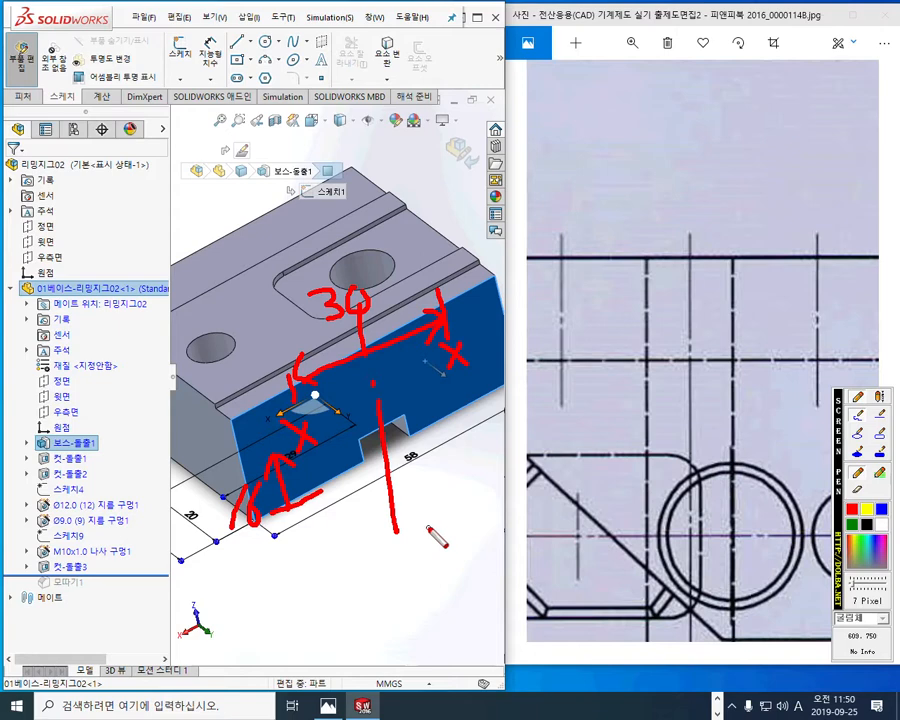
pyautogui.press('Escape')
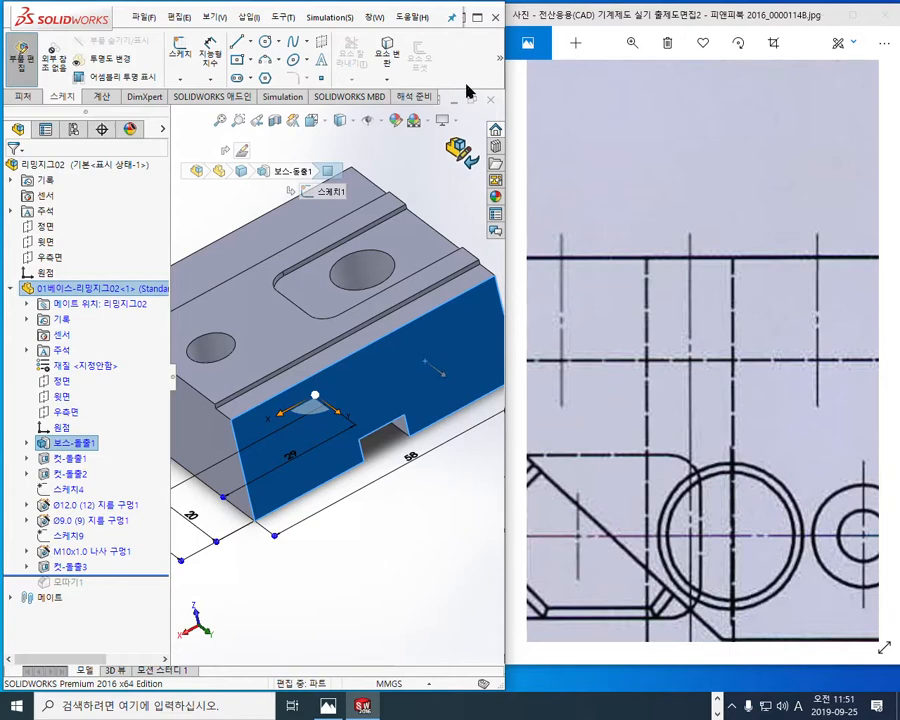
# Step: Open a sketch on the base's rear face and draw a vertical centreline from the upper edge's midpoint down past the slot
pyautogui.click(478, 19)
pyautogui.click(638, 391)
pyautogui.click(689, 347)
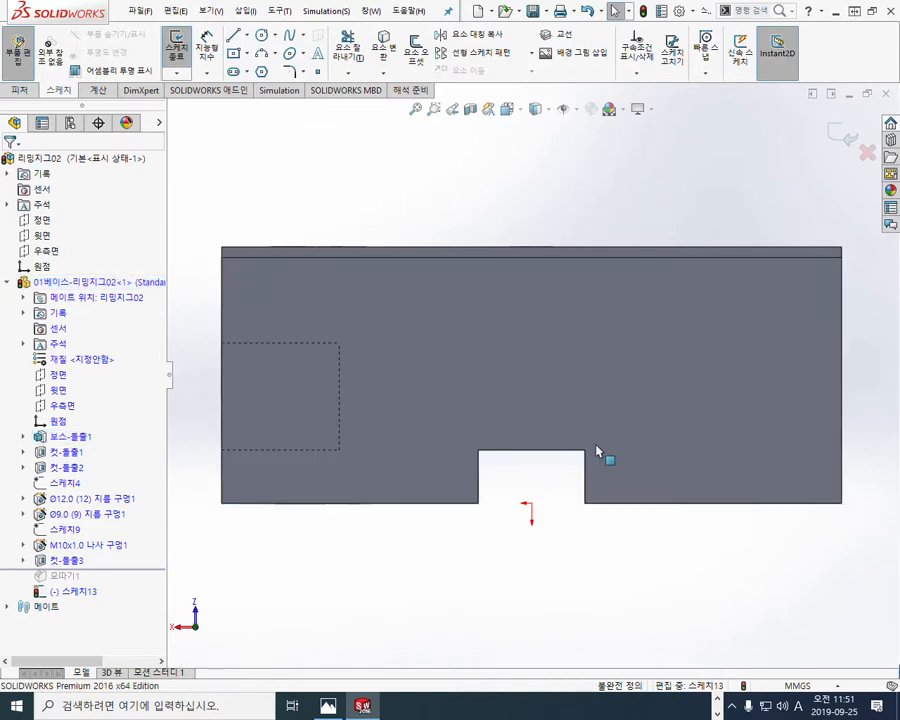
pyautogui.click(248, 37)
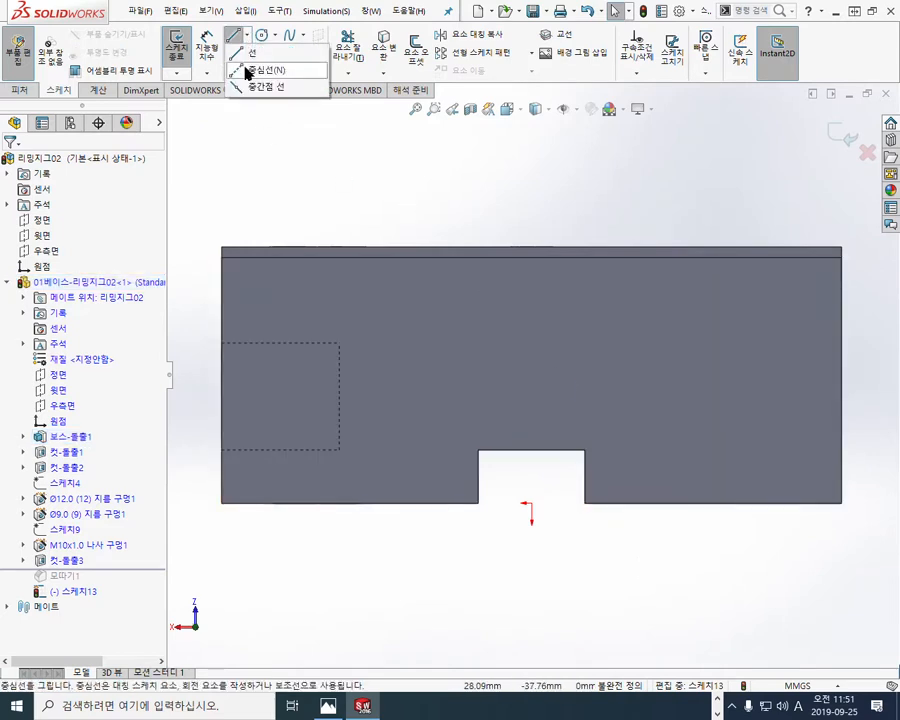
pyautogui.click(250, 70)
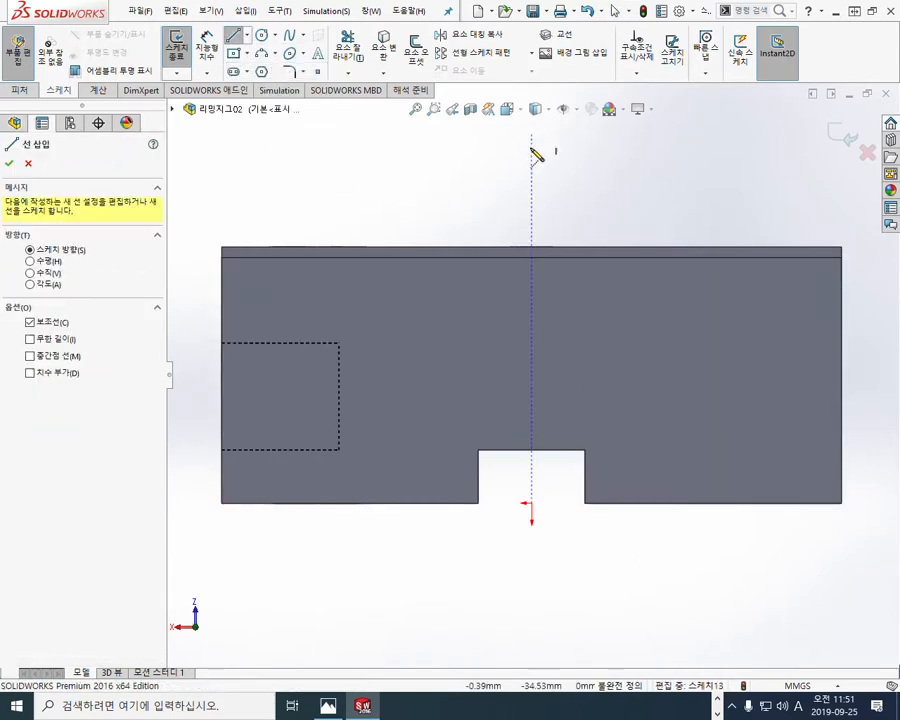
pyautogui.click(531, 246)
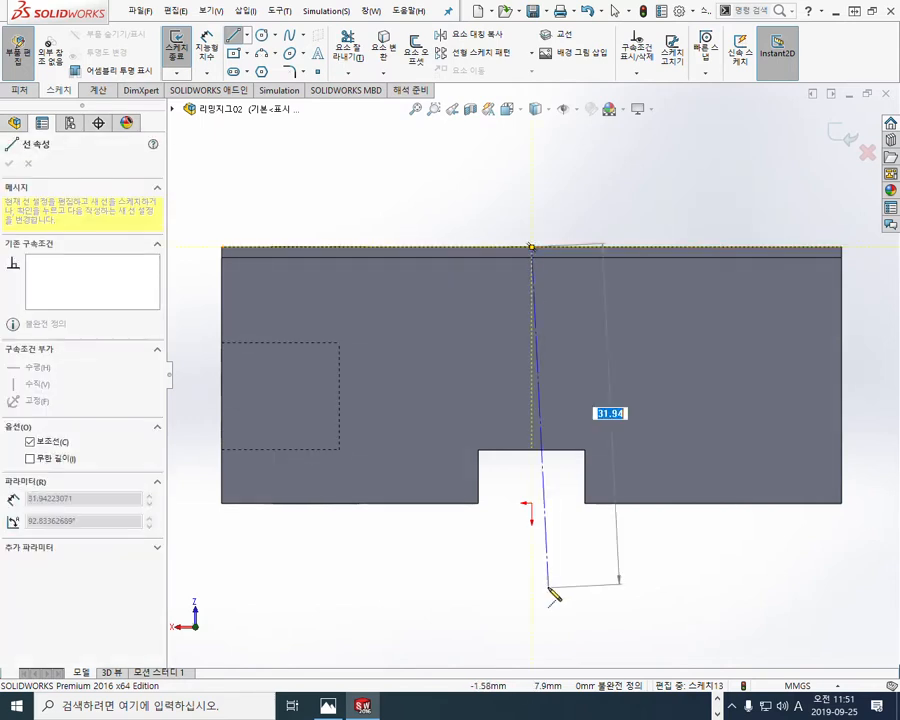
pyautogui.click(531, 598)
pyautogui.rightClick(617, 163)
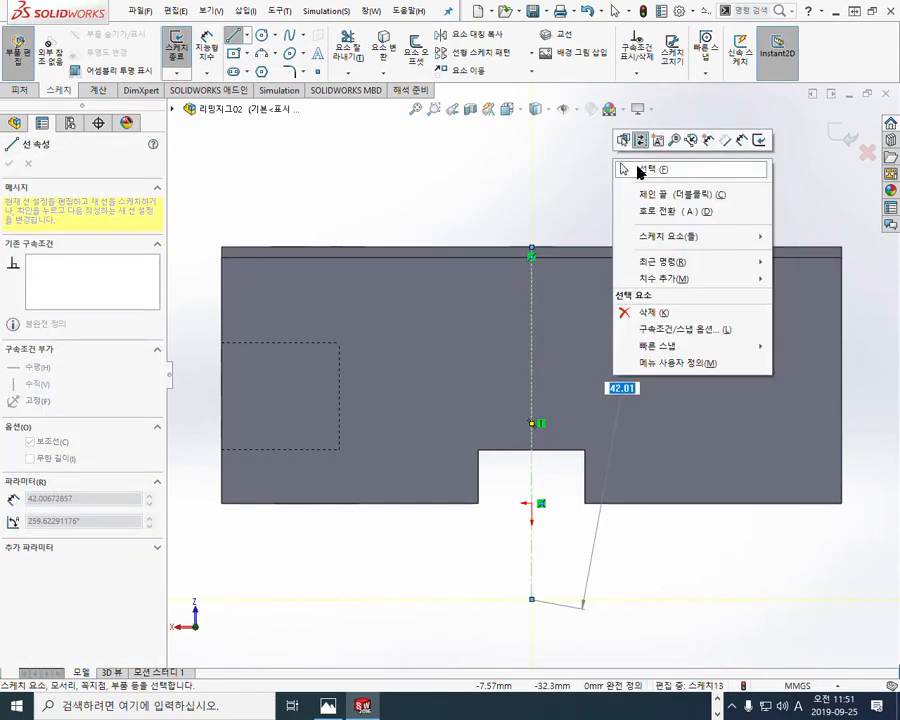
pyautogui.click(650, 169)
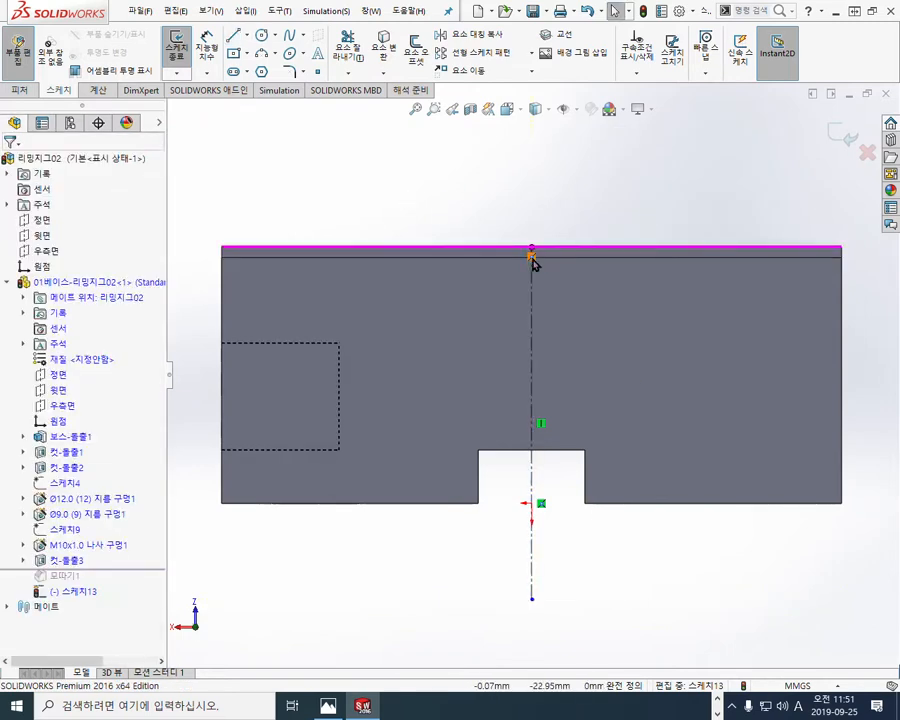
# Step: Place a sketch point between the hidden hole and the centreline, and mirror it about the centreline
pyautogui.moveTo(532, 257); pyautogui.dragTo(531, 250)
pyautogui.click(317, 71)
pyautogui.click(407, 360)
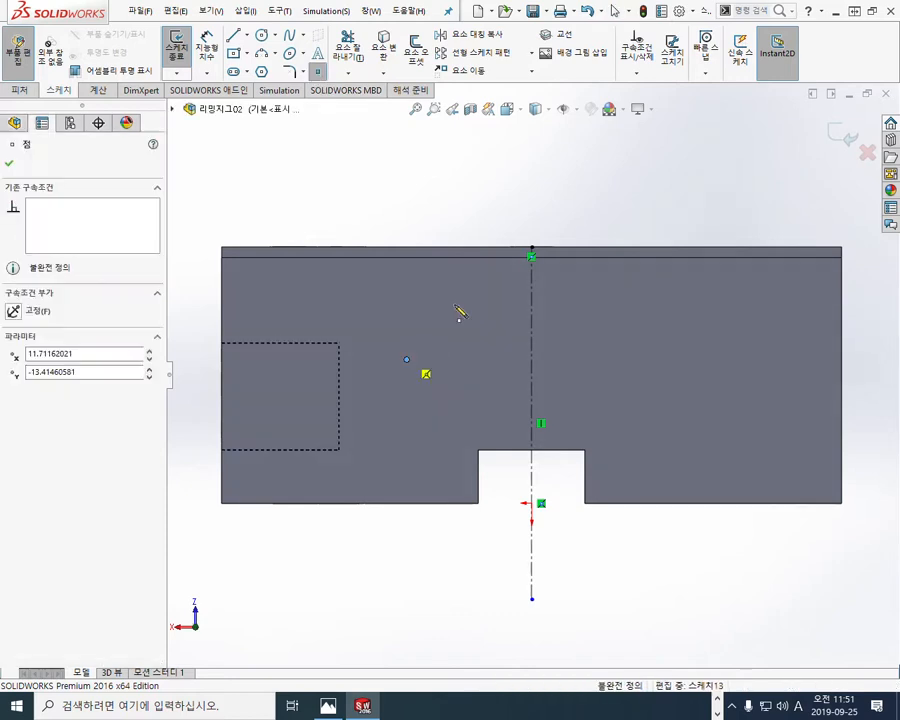
pyautogui.rightClick(510, 227)
pyautogui.click(548, 234)
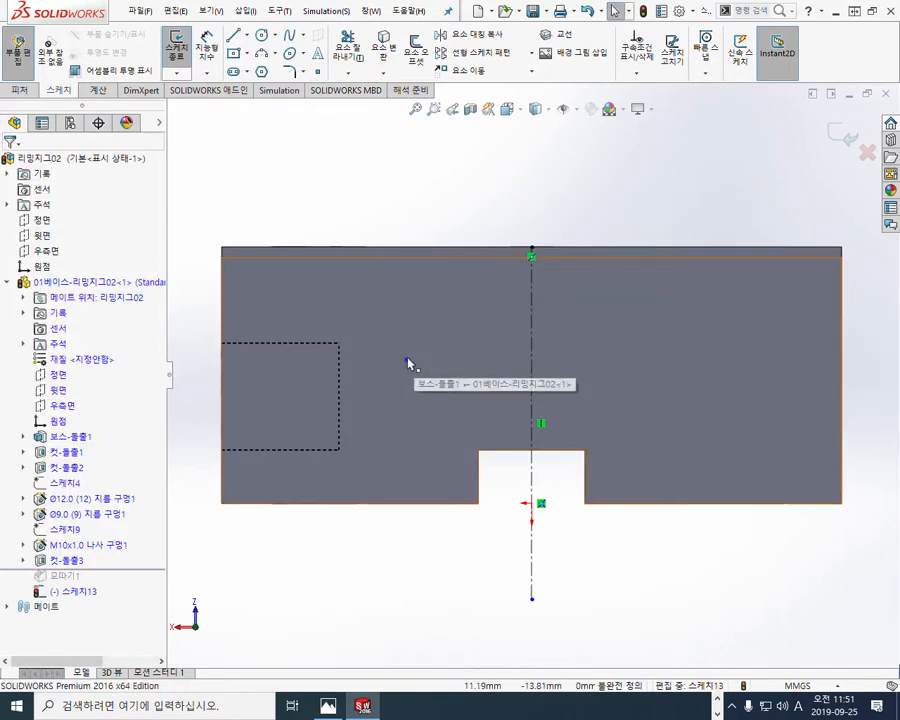
pyautogui.moveTo(333, 179); pyautogui.dragTo(631, 639)
pyautogui.click(470, 36)
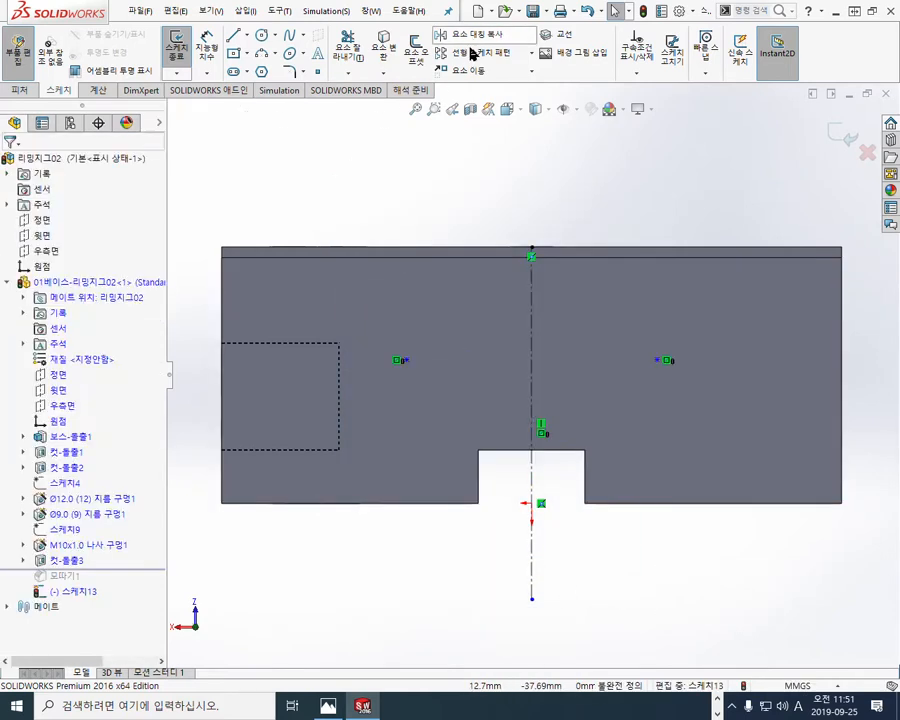
# Step: Dimension the spacing between the two mirrored sketch points on the rear face as 30 mm
pyautogui.rightClick(474, 190)
pyautogui.click(587, 176)
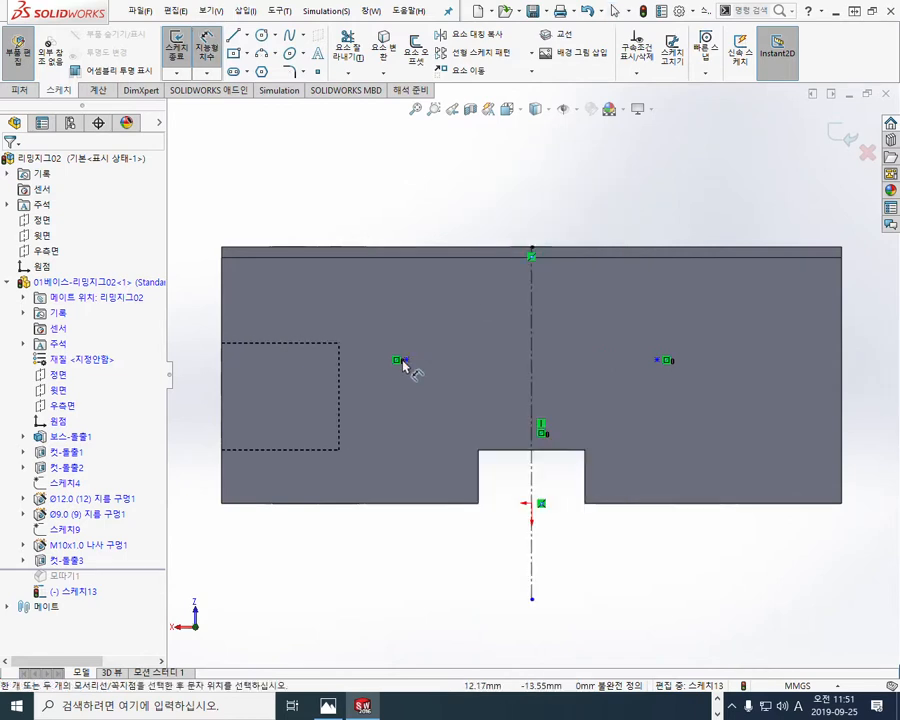
pyautogui.click(656, 363)
pyautogui.click(401, 360)
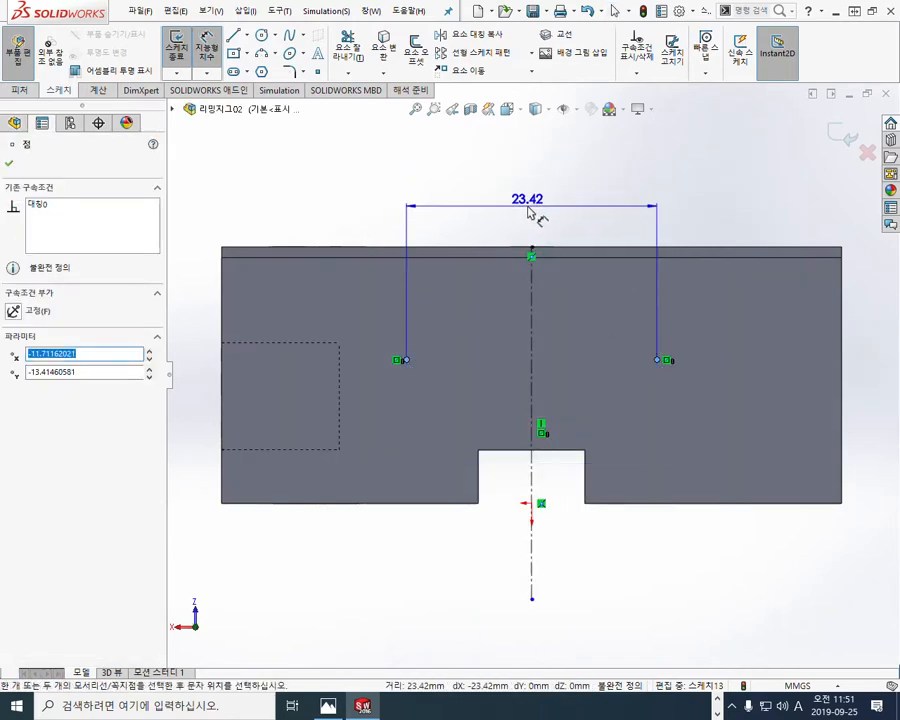
pyautogui.click(536, 220)
pyautogui.write('30')
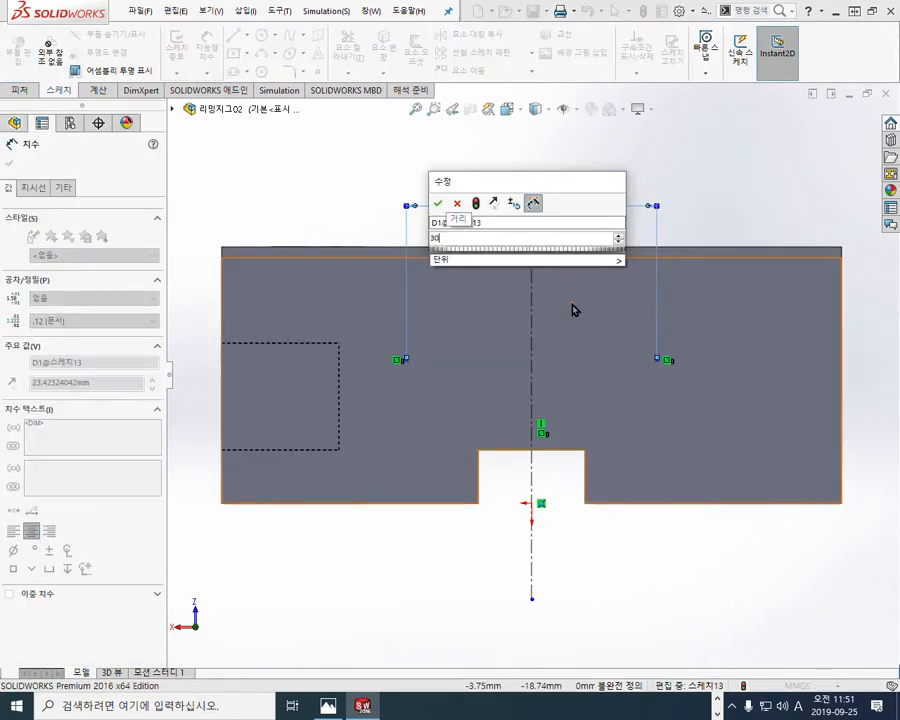
pyautogui.press('Return')
pyautogui.click(394, 582)
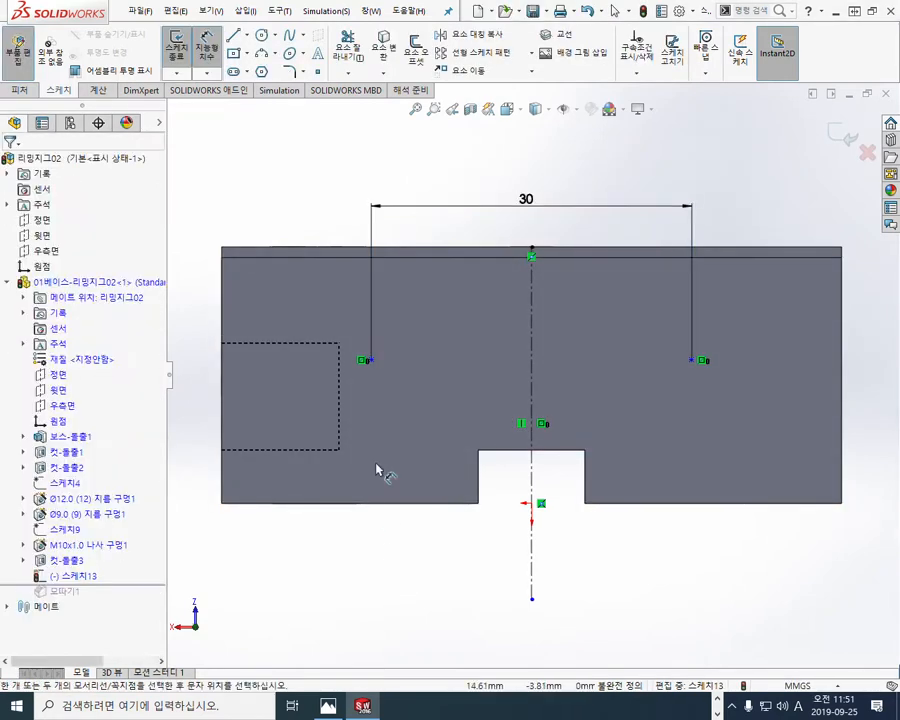
# Step: Dimension the sketch point's height above the base's lower edge as 16 mm and exit the sketch
pyautogui.click(372, 504)
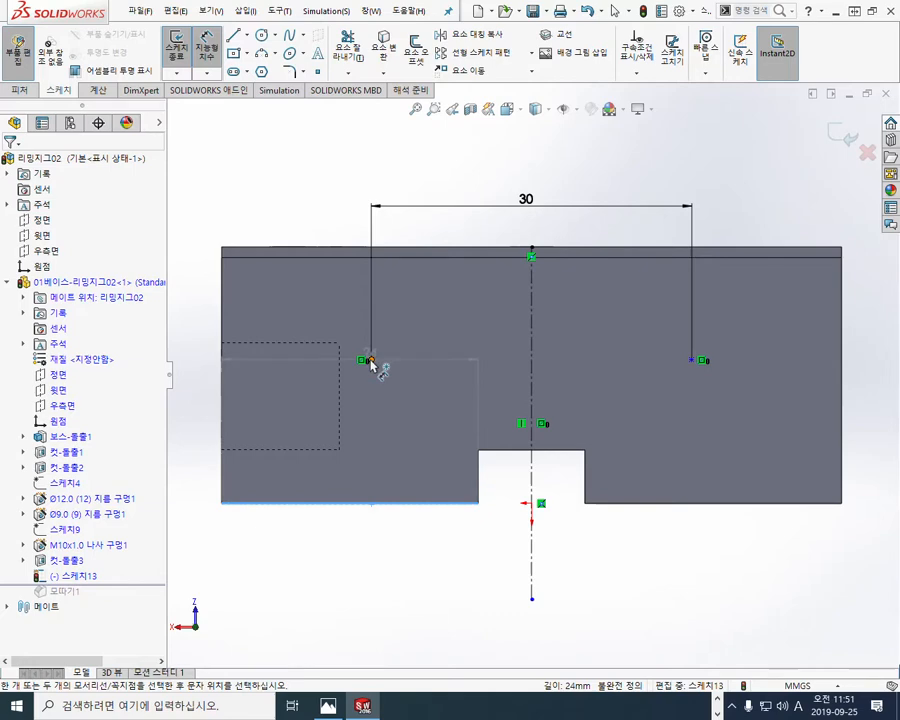
pyautogui.click(365, 360)
pyautogui.click(301, 412)
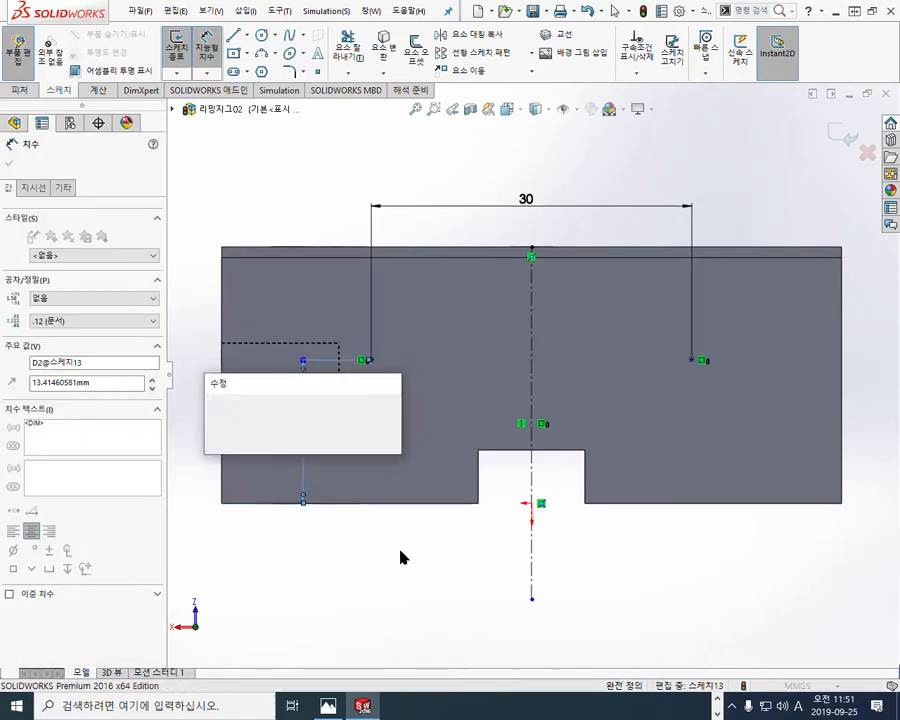
pyautogui.write('16')
pyautogui.press('Return')
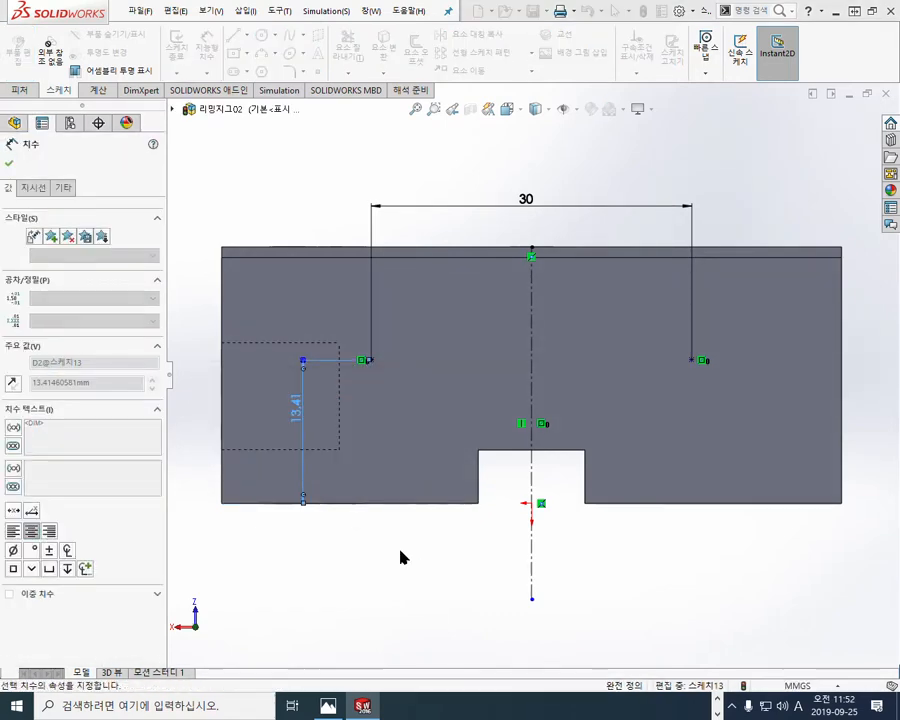
pyautogui.click(408, 565)
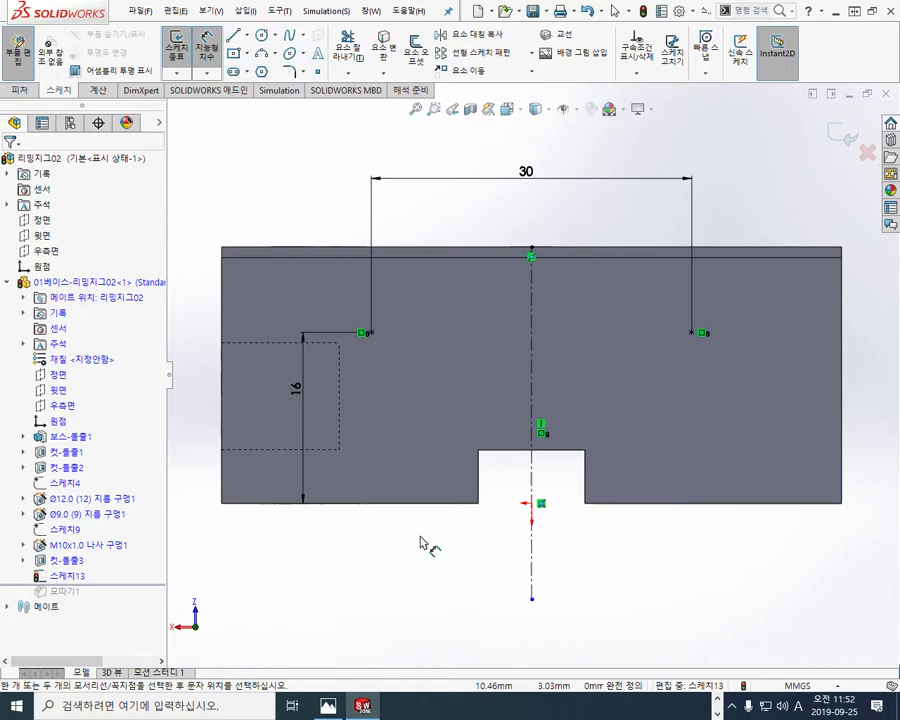
pyautogui.moveTo(416, 356)
pyautogui.mouseDown(button='middle')
pyautogui.moveTo(372, 426)
pyautogui.moveTo(430, 472)
pyautogui.moveTo(458, 429)
pyautogui.moveTo(460, 406)
pyautogui.mouseUp(button='middle')
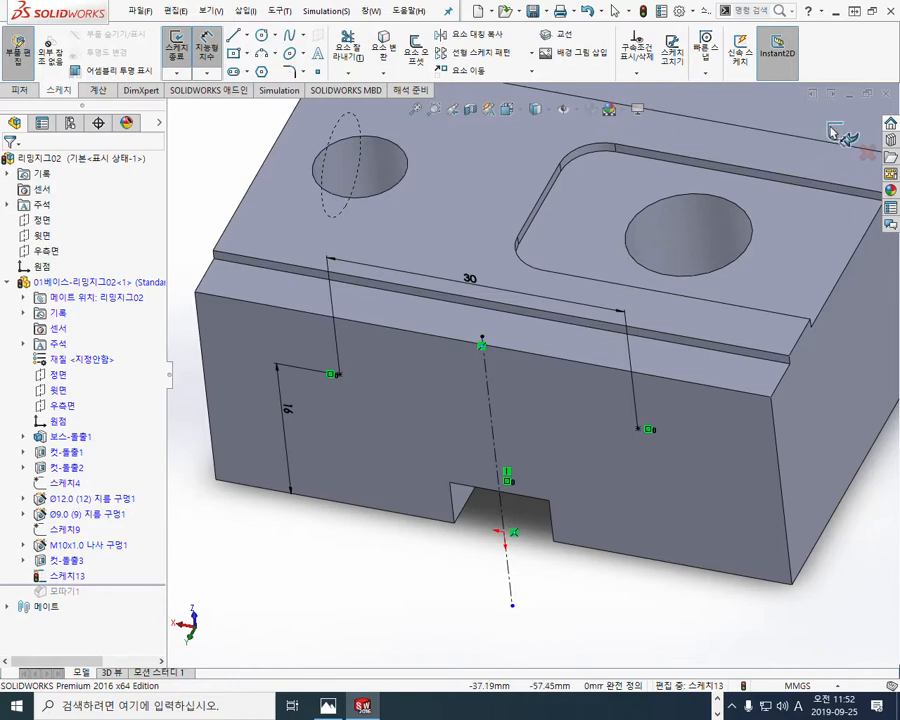
pyautogui.click(838, 134)
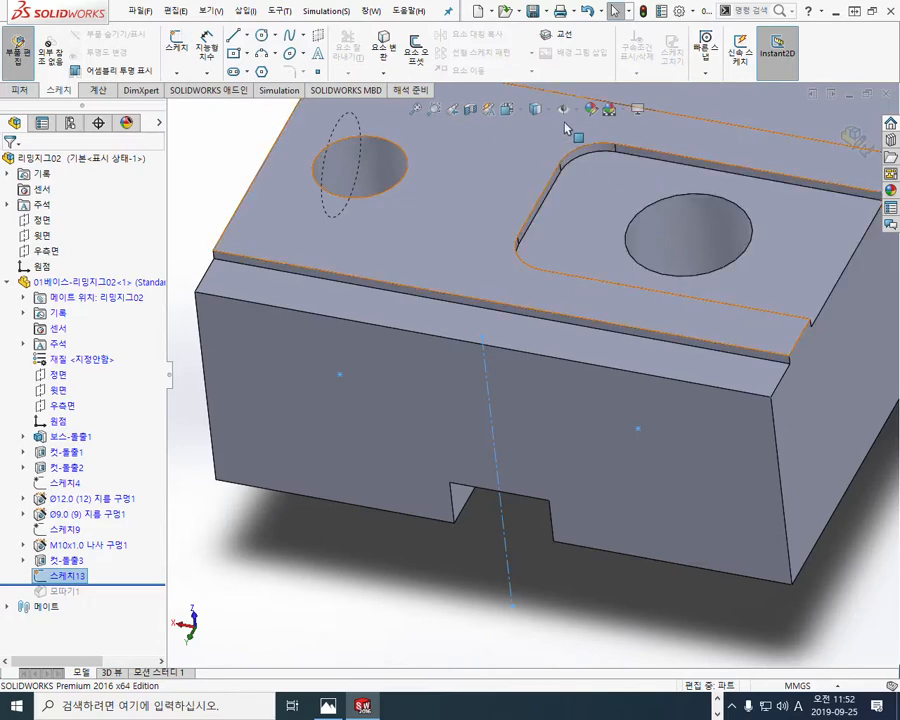
# Step: Switch the model display to hidden lines removed and clear the selection
pyautogui.click(536, 109)
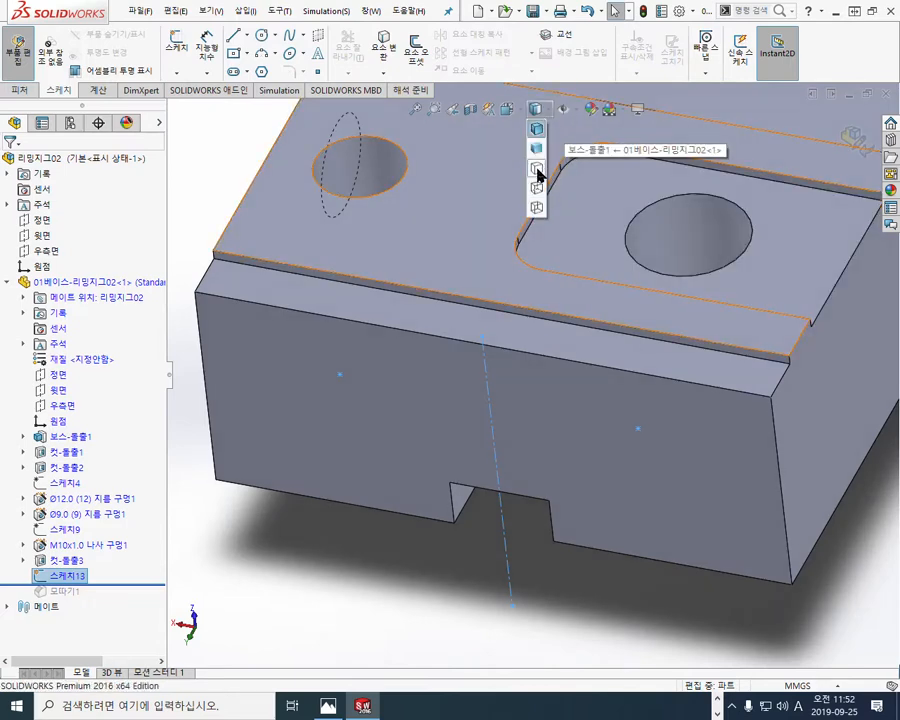
pyautogui.click(538, 171)
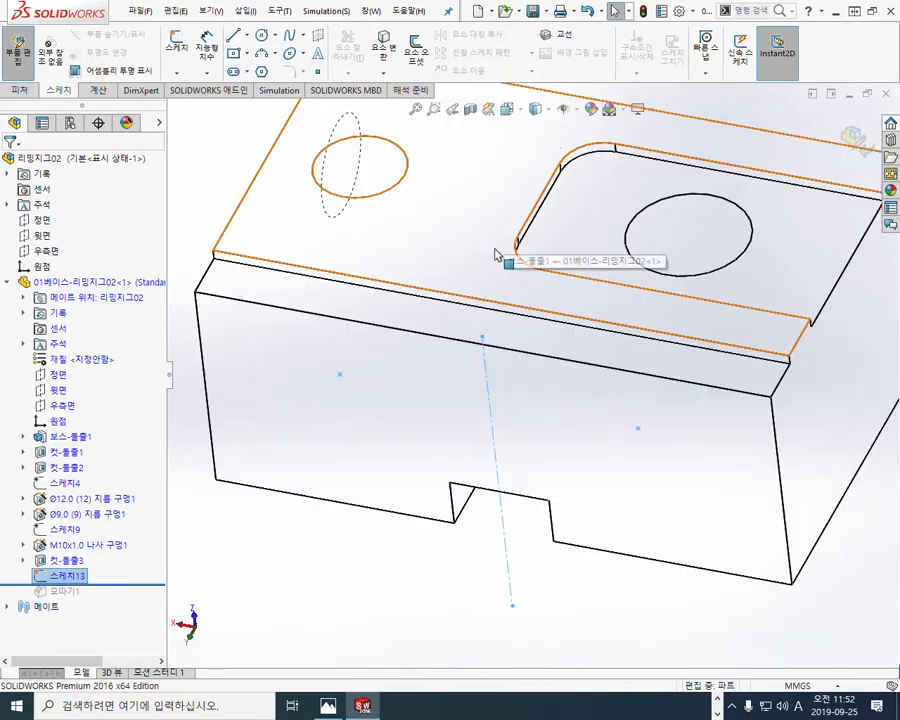
pyautogui.click(375, 557)
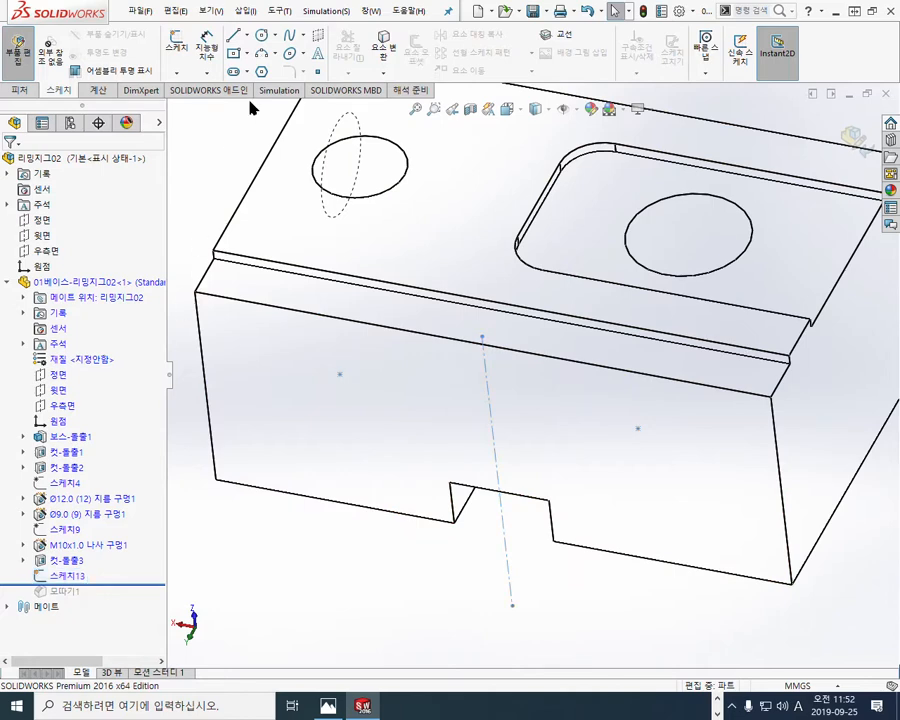
# Step: Start a Hole Wizard KS tapped hole and set its size to M4
pyautogui.click(20, 90)
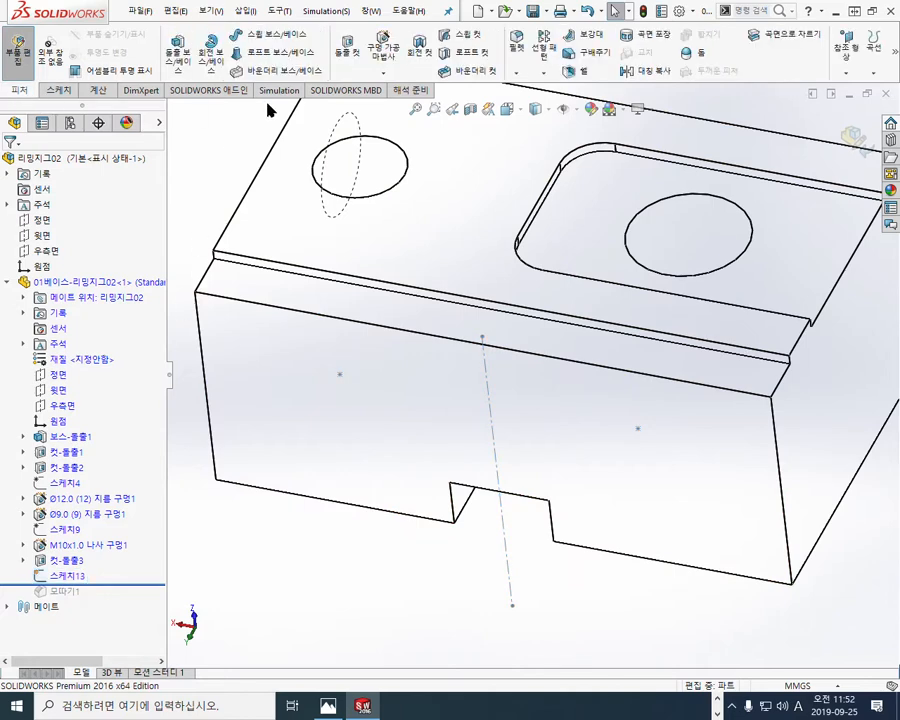
pyautogui.click(383, 47)
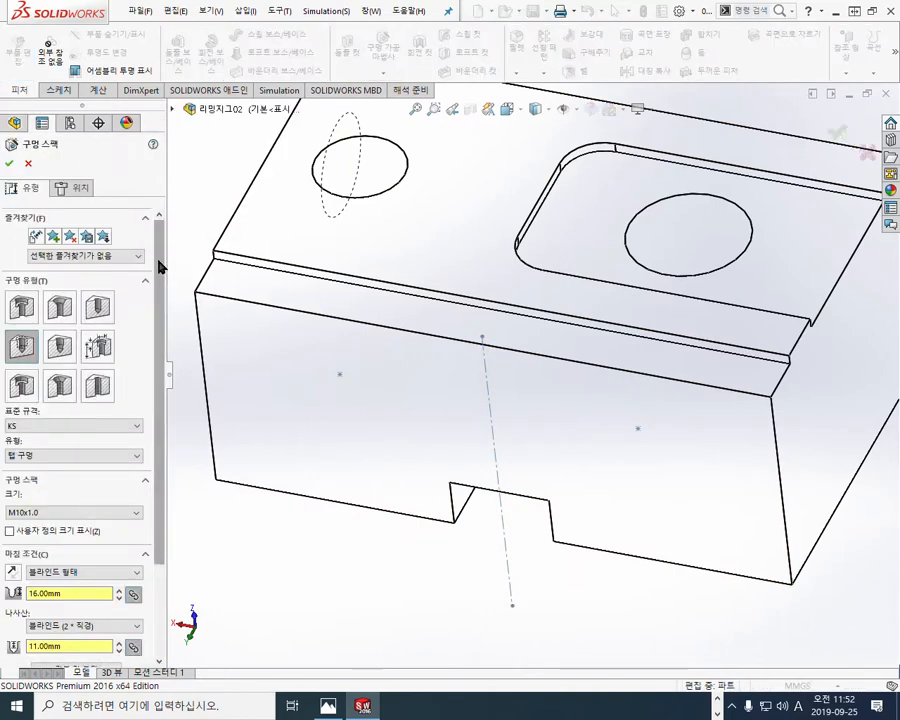
pyautogui.scroll(-1, 160, 308)
pyautogui.scroll(-2, 160, 308)
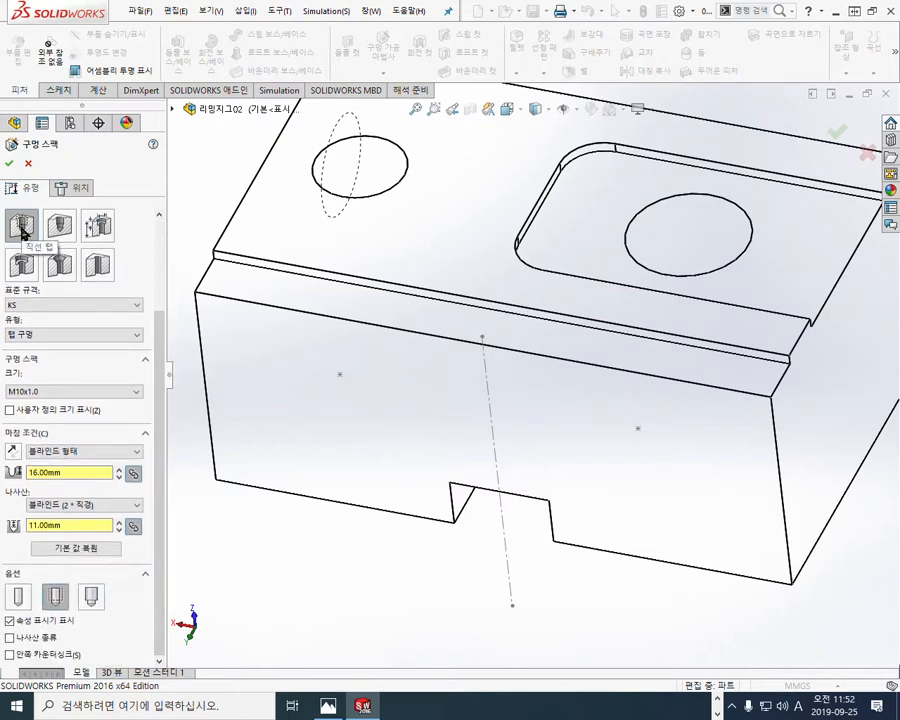
pyautogui.click(83, 393)
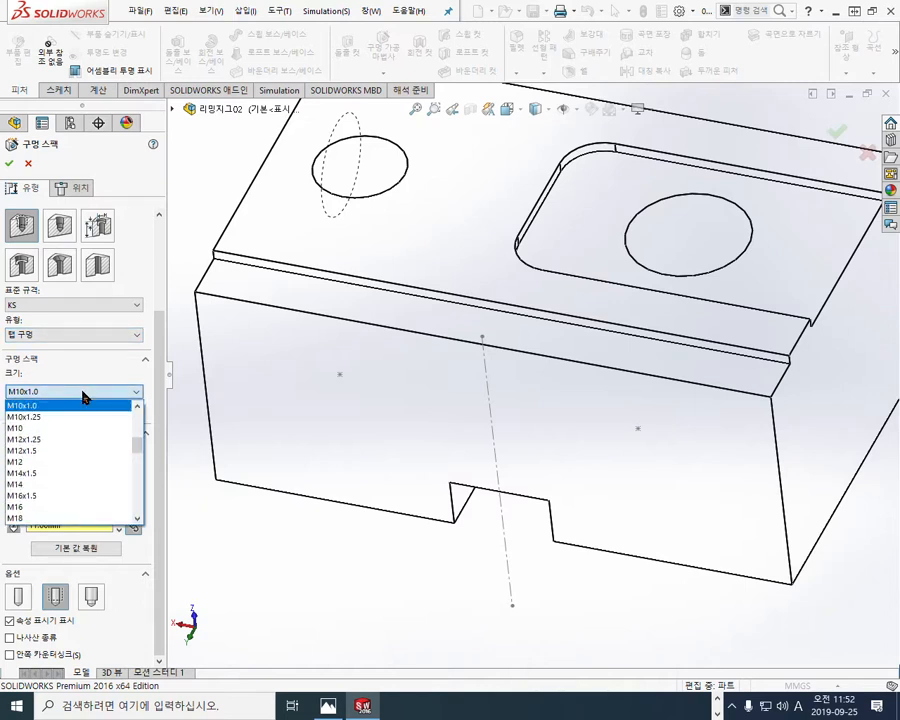
pyautogui.scroll(3, 80, 447)
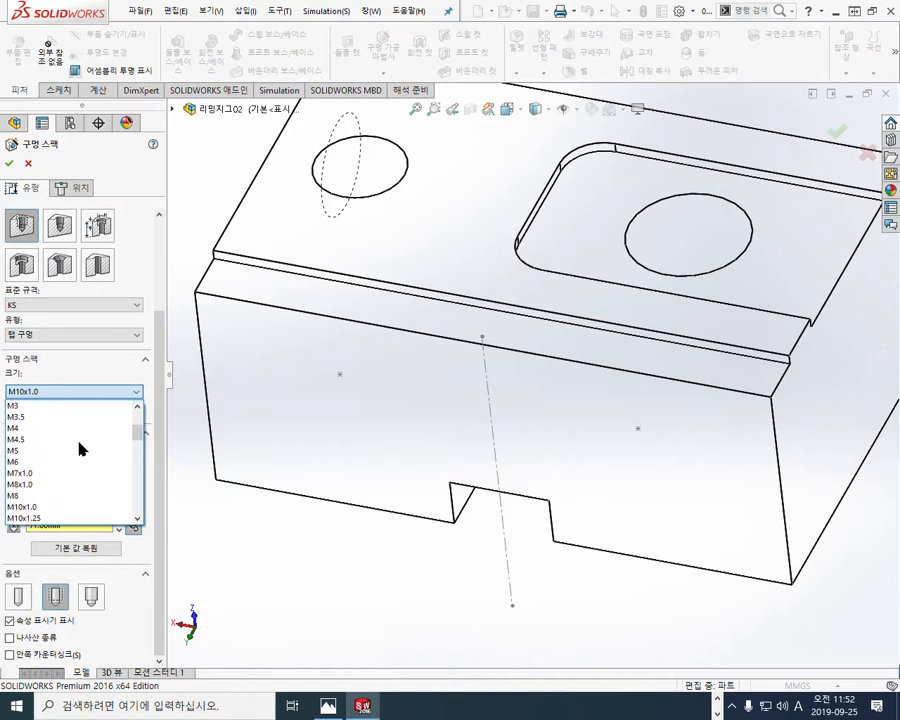
pyautogui.click(22, 428)
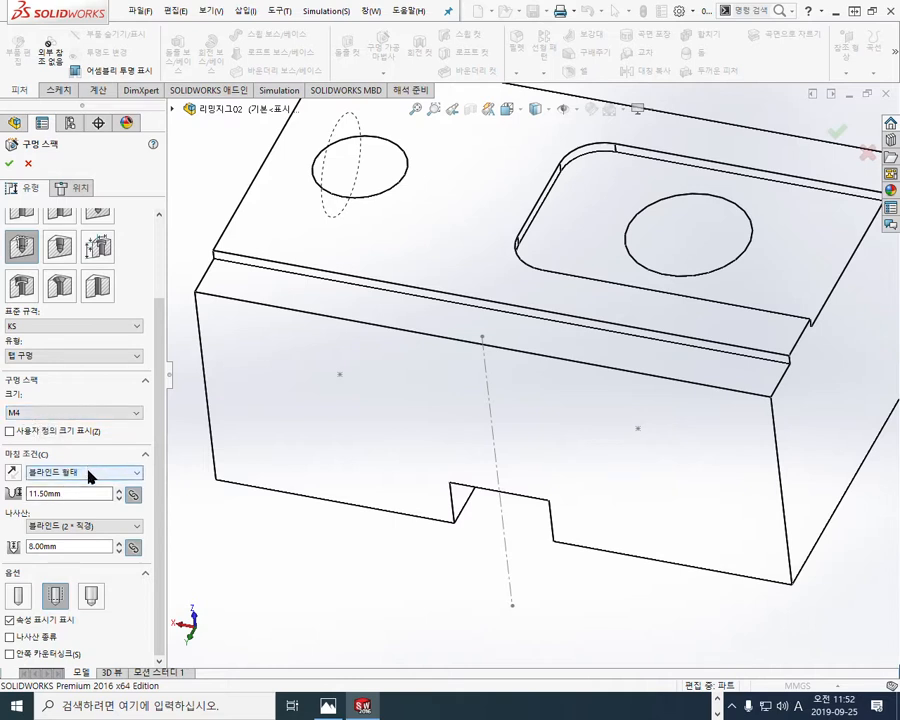
# Step: Set the M4 hole's thread depth to 7 mm and its blind hole depth to 7*1.25 (8.75 mm)
pyautogui.doubleClick(69, 547)
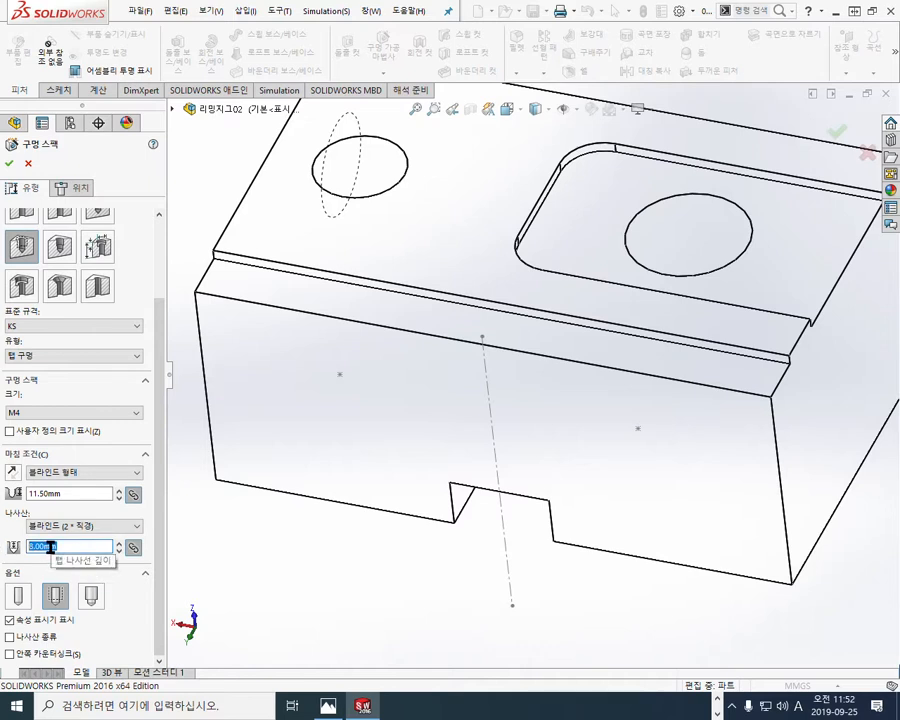
pyautogui.write('7')
pyautogui.press('Return')
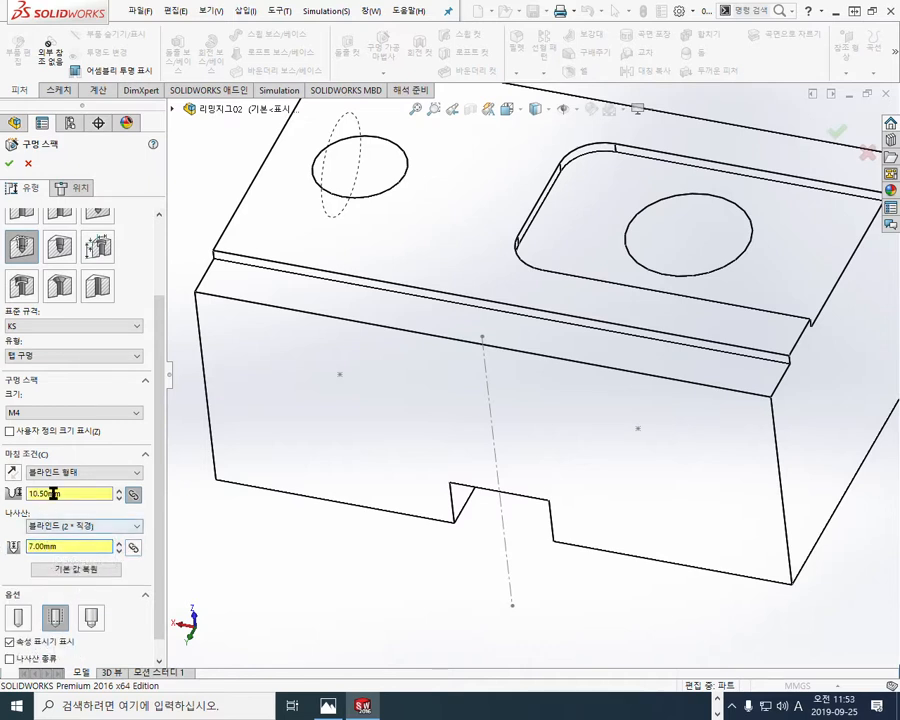
pyautogui.doubleClick(76, 493)
pyautogui.write('7*1.25')
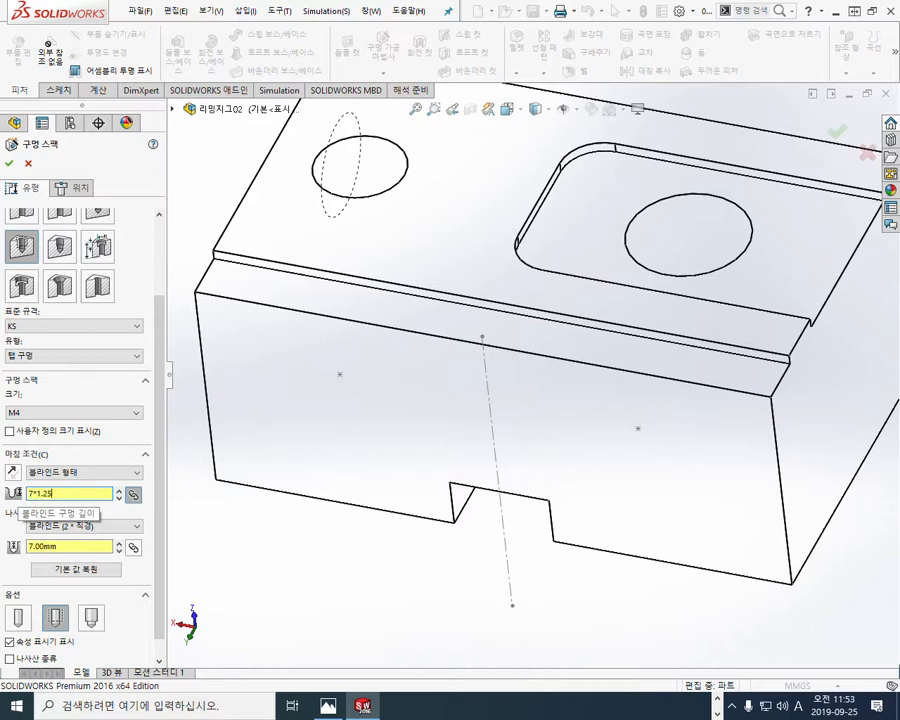
pyautogui.press('Return')
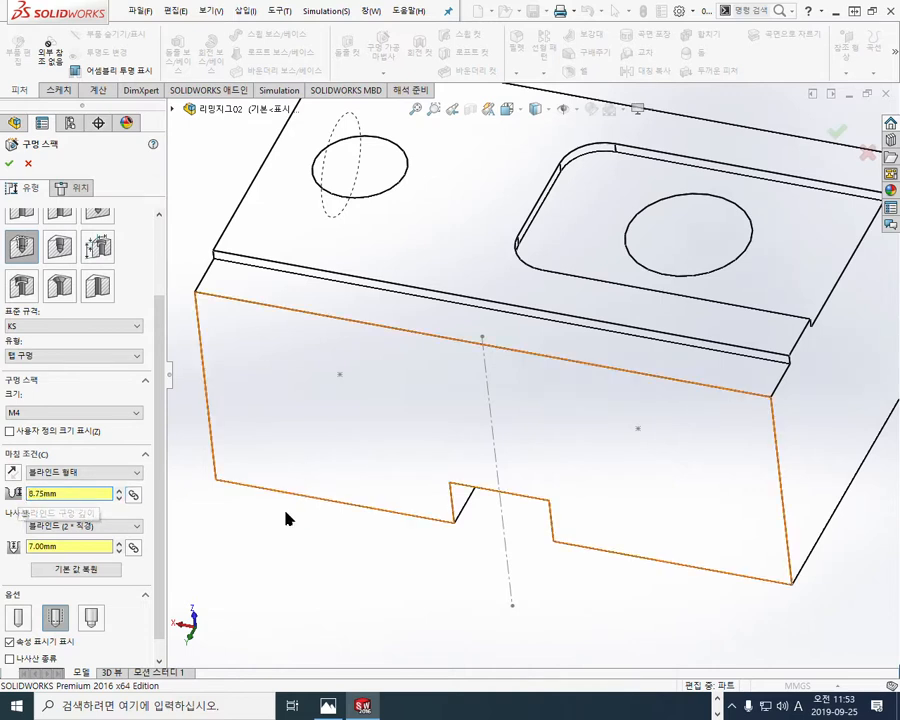
# Step: Annotate the hole settings with the screen pen: tapped hole type, M4 size, thread depth 7 and hole depth 7x1.25
pyautogui.press('F12')
pyautogui.moveTo(37, 267)
pyautogui.mouseDown()
pyautogui.moveTo(12, 265)
pyautogui.moveTo(49, 241)
pyautogui.moveTo(35, 270)
pyautogui.mouseUp()
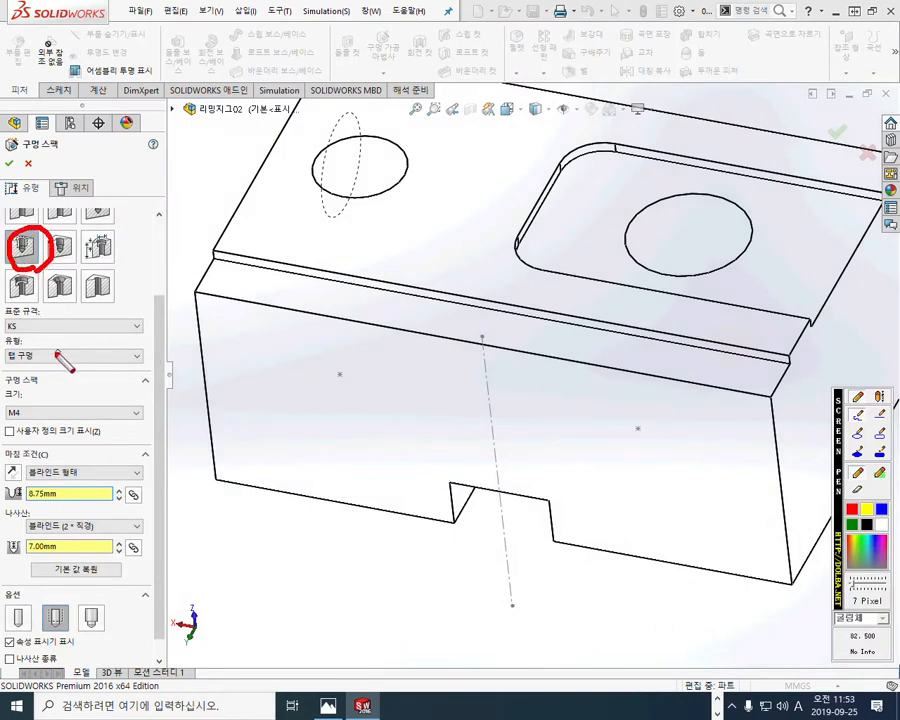
pyautogui.moveTo(76, 346)
pyautogui.mouseDown()
pyautogui.moveTo(63, 360)
pyautogui.moveTo(70, 368)
pyautogui.moveTo(94, 350)
pyautogui.moveTo(88, 368)
pyautogui.moveTo(103, 388)
pyautogui.mouseUp()
pyautogui.moveTo(48, 393)
pyautogui.mouseDown()
pyautogui.moveTo(49, 417)
pyautogui.moveTo(105, 411)
pyautogui.moveTo(96, 425)
pyautogui.mouseUp()
pyautogui.moveTo(80, 540)
pyautogui.mouseDown()
pyautogui.moveTo(107, 539)
pyautogui.moveTo(90, 568)
pyautogui.mouseUp()
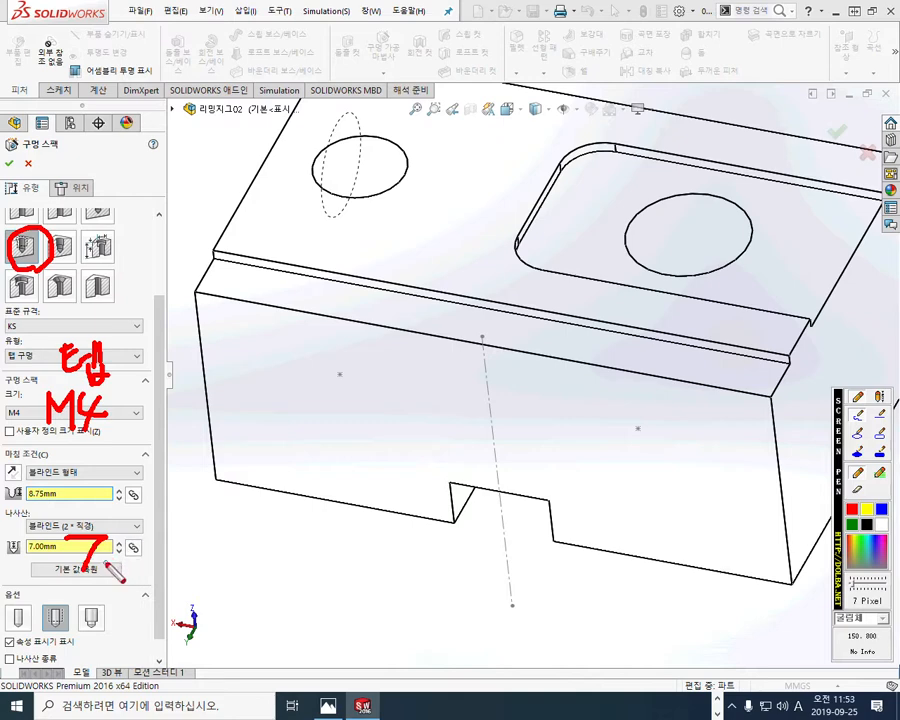
pyautogui.moveTo(102, 478)
pyautogui.mouseDown()
pyautogui.moveTo(90, 502)
pyautogui.moveTo(117, 499)
pyautogui.moveTo(100, 500)
pyautogui.mouseUp()
pyautogui.moveTo(127, 456)
pyautogui.mouseDown()
pyautogui.moveTo(134, 494)
pyautogui.moveTo(152, 479)
pyautogui.moveTo(162, 486)
pyautogui.moveTo(184, 457)
pyautogui.mouseUp()
pyautogui.click(135, 488)
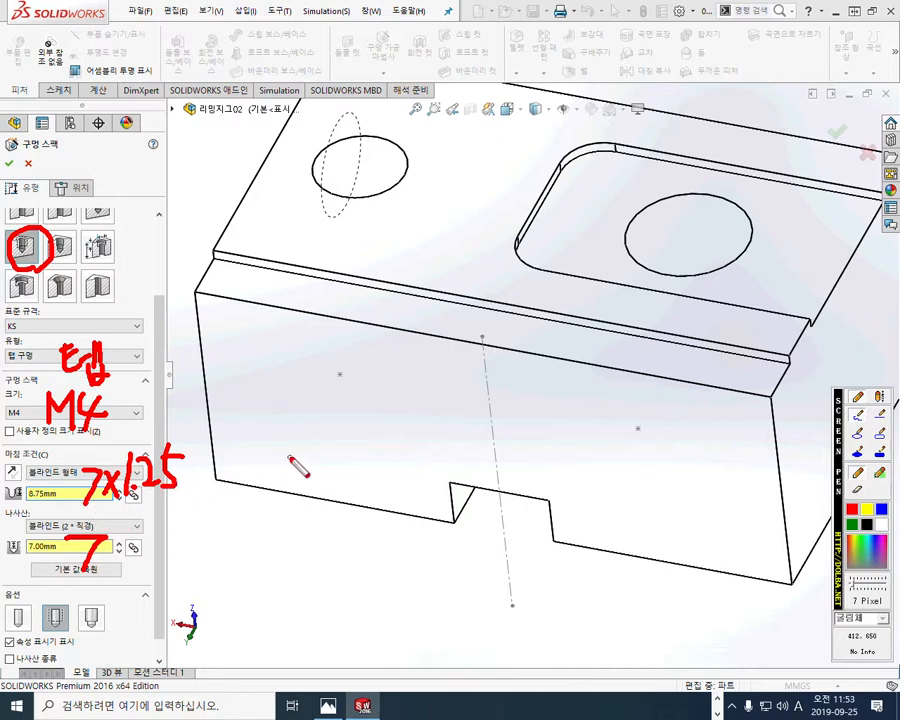
# Step: Mark the rear face and its two hole positions with the screen pen, then close the pen
pyautogui.moveTo(355, 464)
pyautogui.mouseDown()
pyautogui.moveTo(402, 420)
pyautogui.moveTo(433, 455)
pyautogui.moveTo(561, 438)
pyautogui.moveTo(560, 465)
pyautogui.mouseUp()
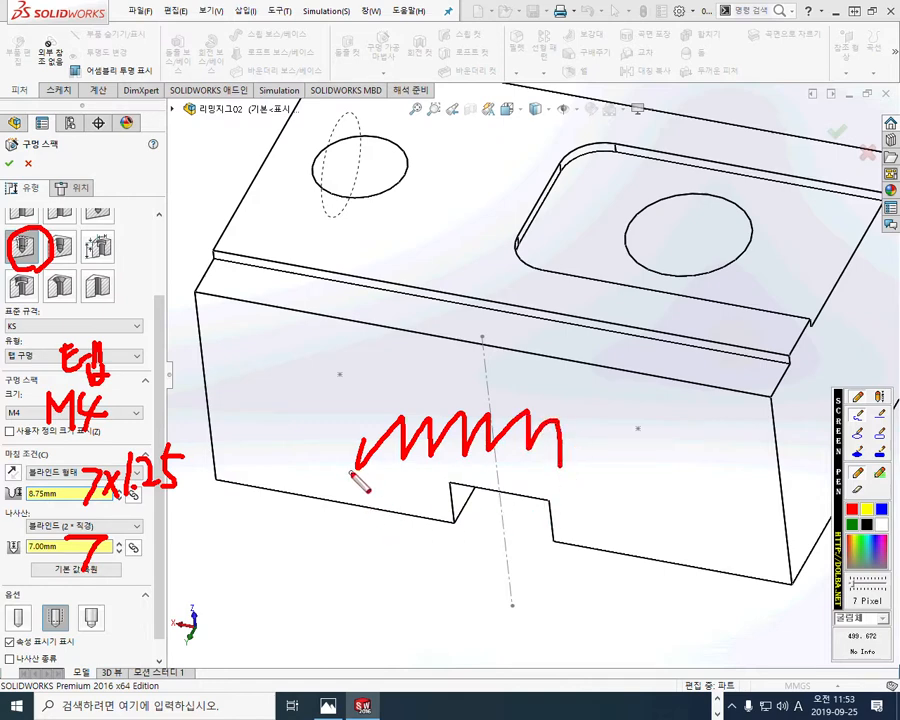
pyautogui.moveTo(332, 358)
pyautogui.mouseDown()
pyautogui.moveTo(352, 394)
pyautogui.moveTo(330, 395)
pyautogui.mouseUp()
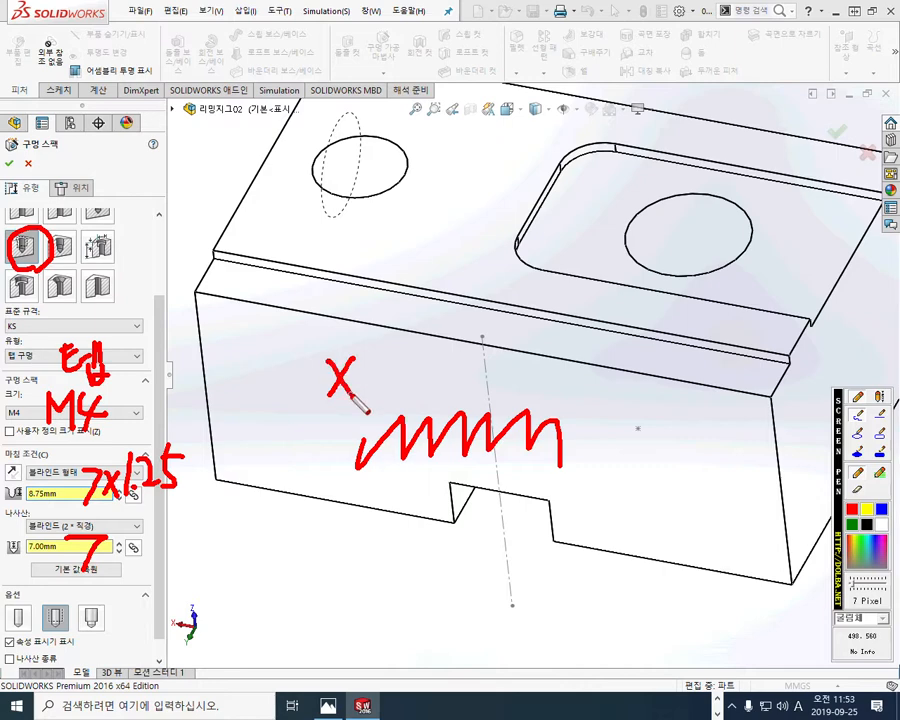
pyautogui.moveTo(656, 414)
pyautogui.mouseDown()
pyautogui.moveTo(637, 450)
pyautogui.moveTo(651, 449)
pyautogui.mouseUp()
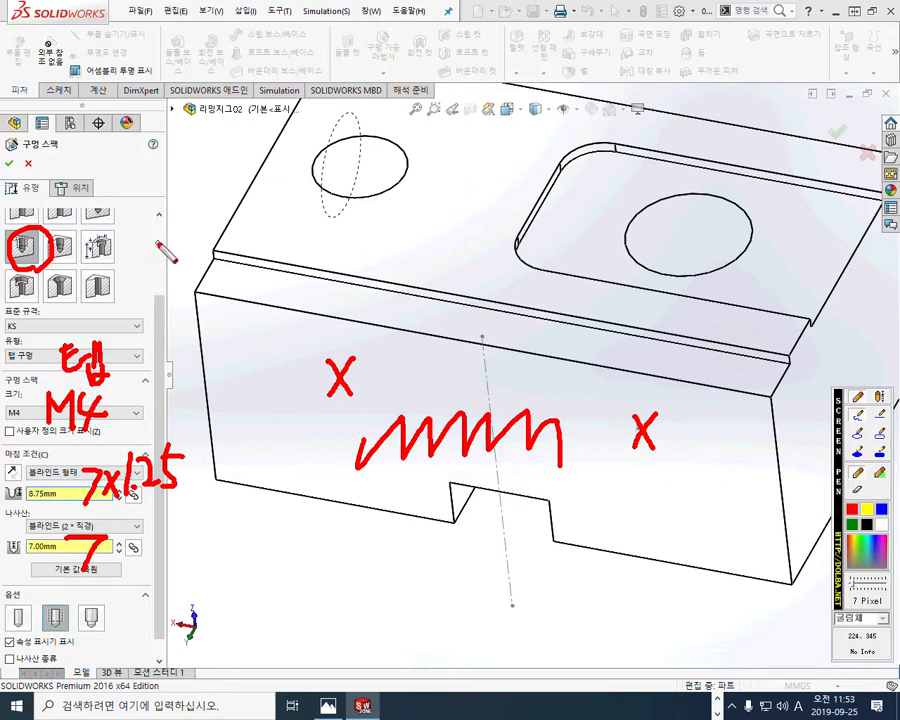
pyautogui.press('Escape')
# Step: Place the M4 tapped holes on the rear face at the two sketch points and confirm the feature
pyautogui.click(76, 189)
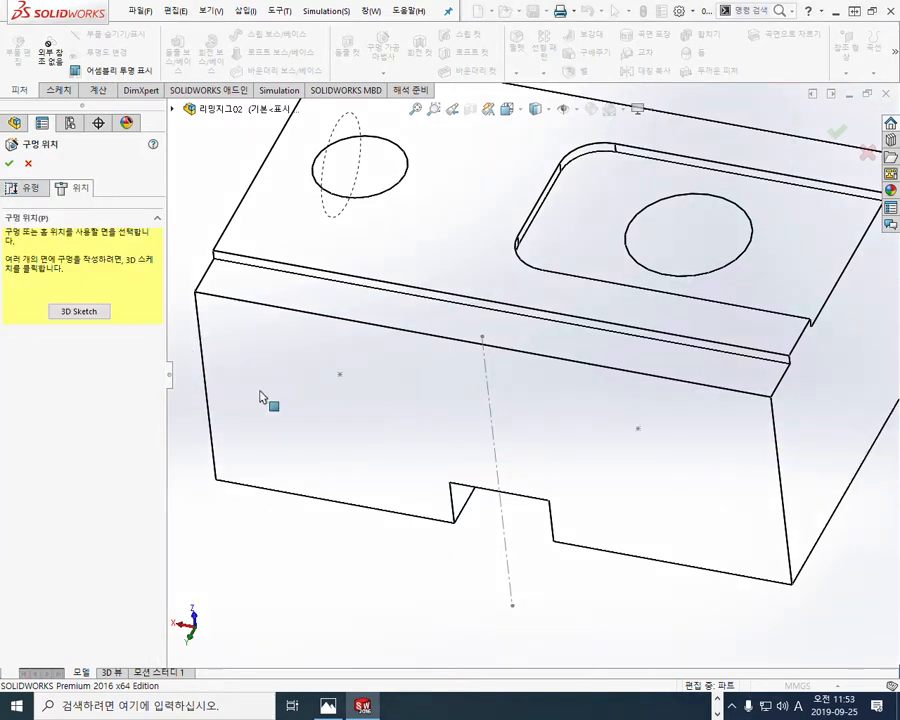
pyautogui.click(336, 442)
pyautogui.click(340, 374)
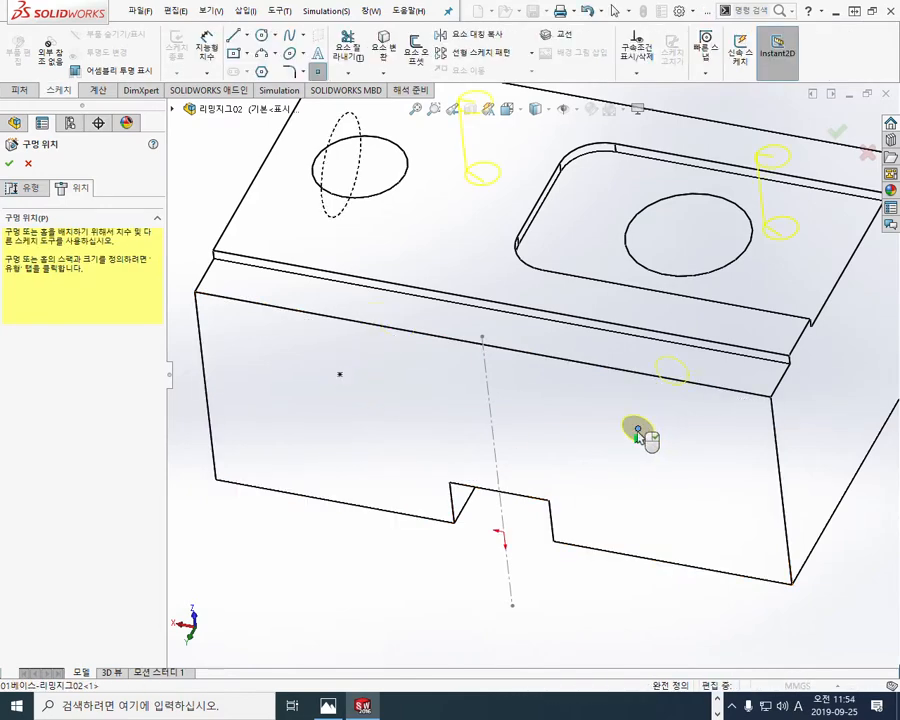
pyautogui.click(638, 430)
pyautogui.click(9, 163)
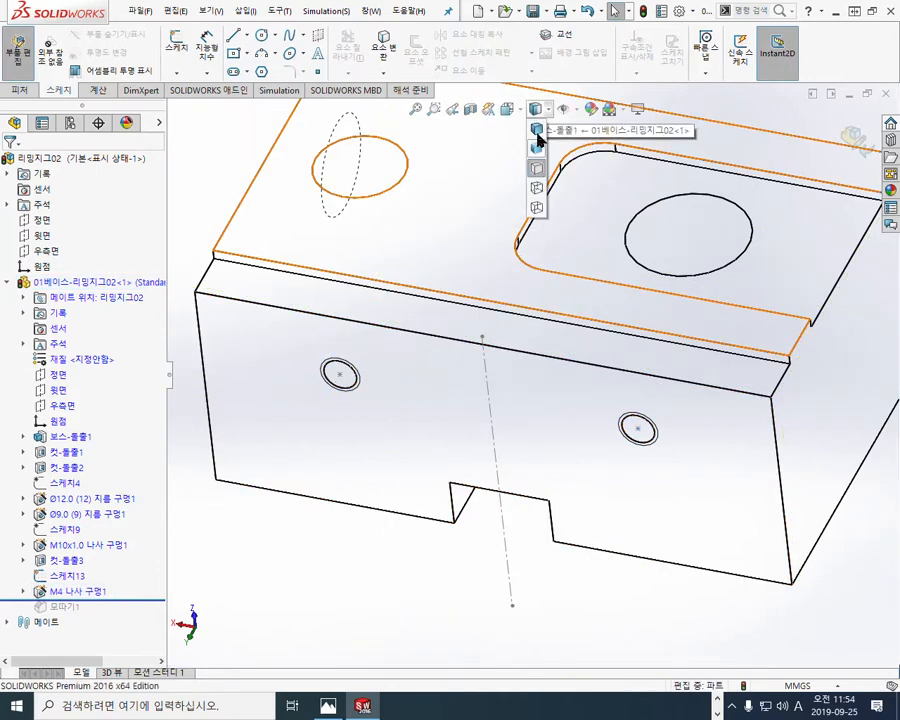
# Step: Restore the shaded-with-edges display and hide the sketch 스케치13 used for the M4 hole positions
pyautogui.click(537, 123)
pyautogui.moveTo(397, 447); pyautogui.dragTo(344, 486, button='middle')
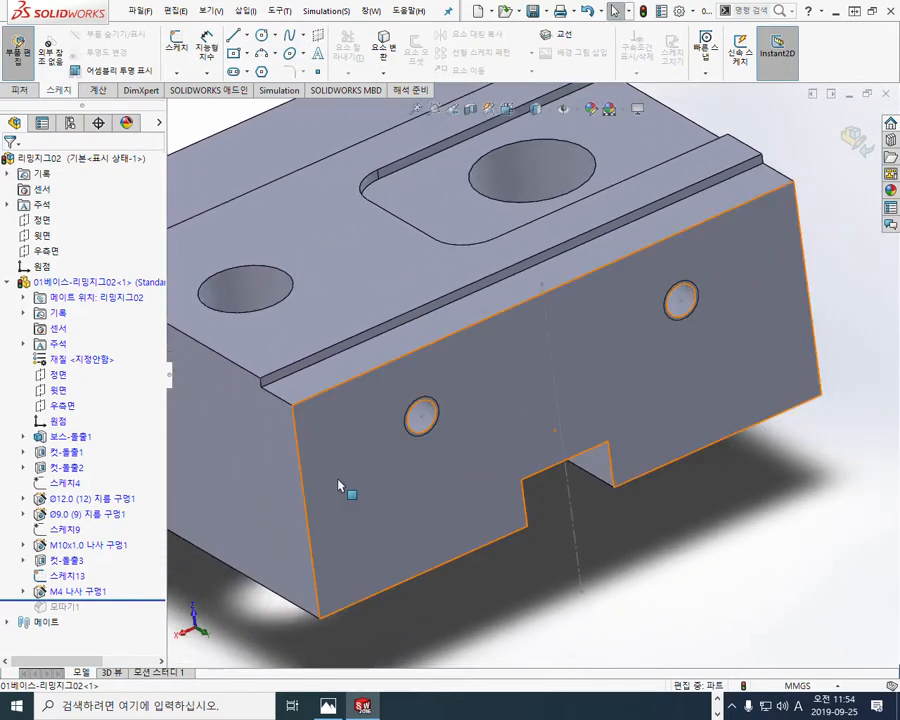
pyautogui.click(62, 576)
pyautogui.click(70, 555)
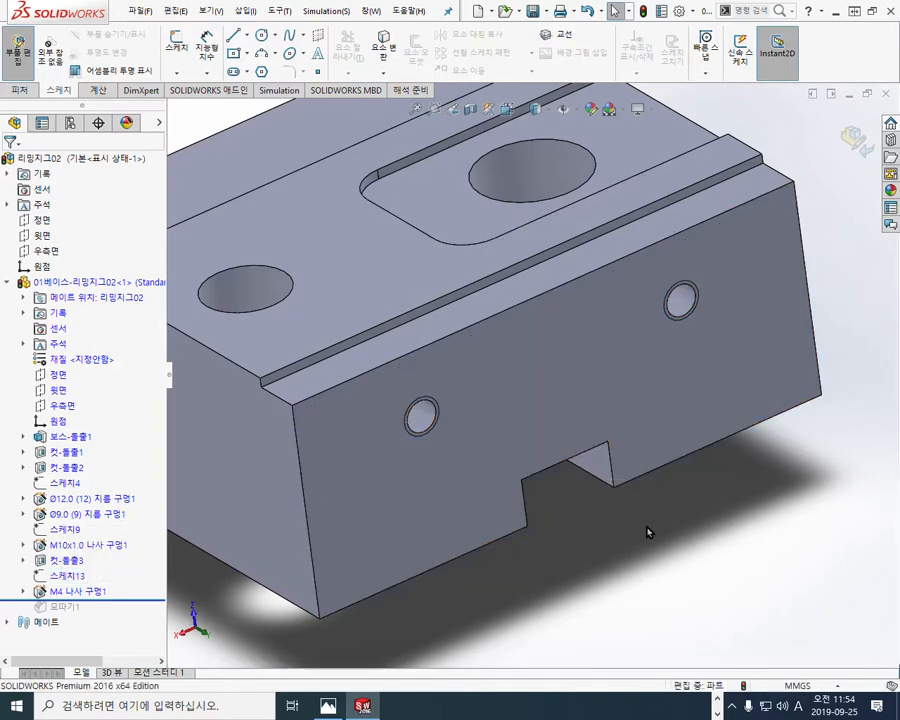
pyautogui.scroll(2, 648, 529)
pyautogui.keyDown('ctrl'); pyautogui.moveTo(456, 450); pyautogui.dragTo(494, 455, button='middle'); pyautogui.keyUp('ctrl')
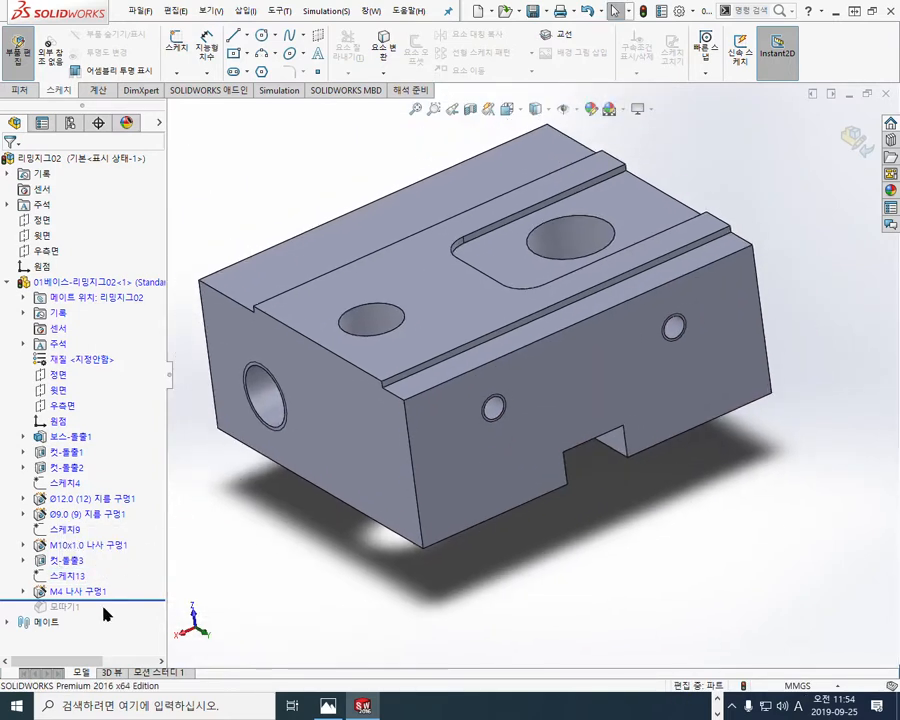
# Step: Roll the base's feature history forward past the chamfer 모따기1 and select that chamfer
pyautogui.moveTo(120, 598); pyautogui.dragTo(70, 613)
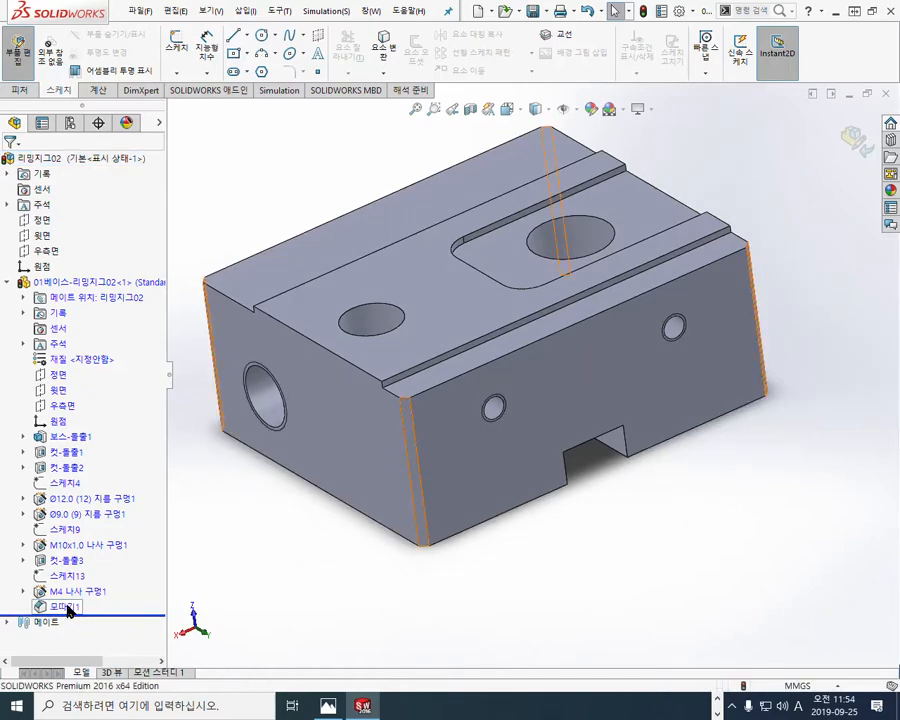
pyautogui.click(66, 607)
pyautogui.moveTo(324, 541); pyautogui.dragTo(382, 590, button='middle')
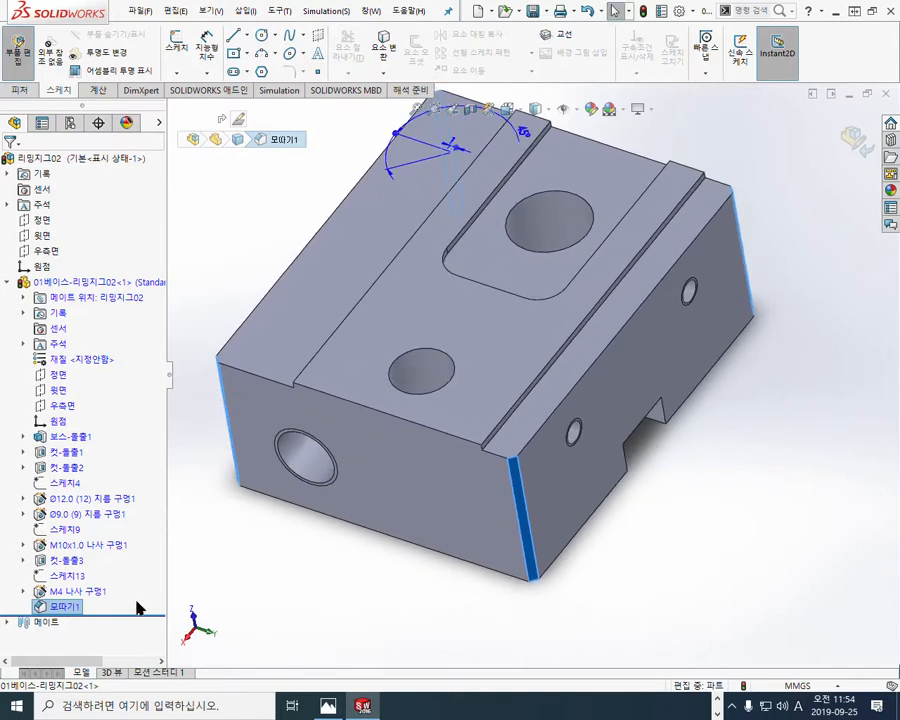
# Step: Mark the base's four chamfered vertical edges and circle 모따기1 in the feature tree with the screen pen, then close the pen
pyautogui.press('F12')
pyautogui.moveTo(215, 358); pyautogui.dragTo(237, 503)
pyautogui.moveTo(513, 446); pyautogui.dragTo(537, 578)
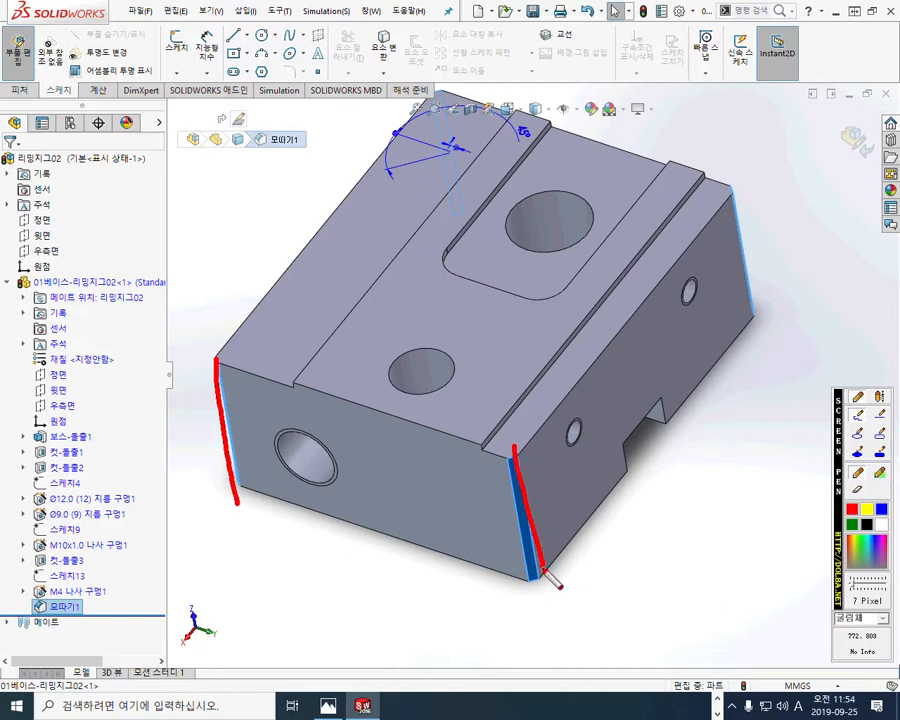
pyautogui.moveTo(736, 182); pyautogui.dragTo(768, 316)
pyautogui.moveTo(432, 88); pyautogui.dragTo(455, 218)
pyautogui.moveTo(92, 600)
pyautogui.mouseDown()
pyautogui.moveTo(40, 598)
pyautogui.moveTo(22, 622)
pyautogui.moveTo(84, 628)
pyautogui.mouseUp()
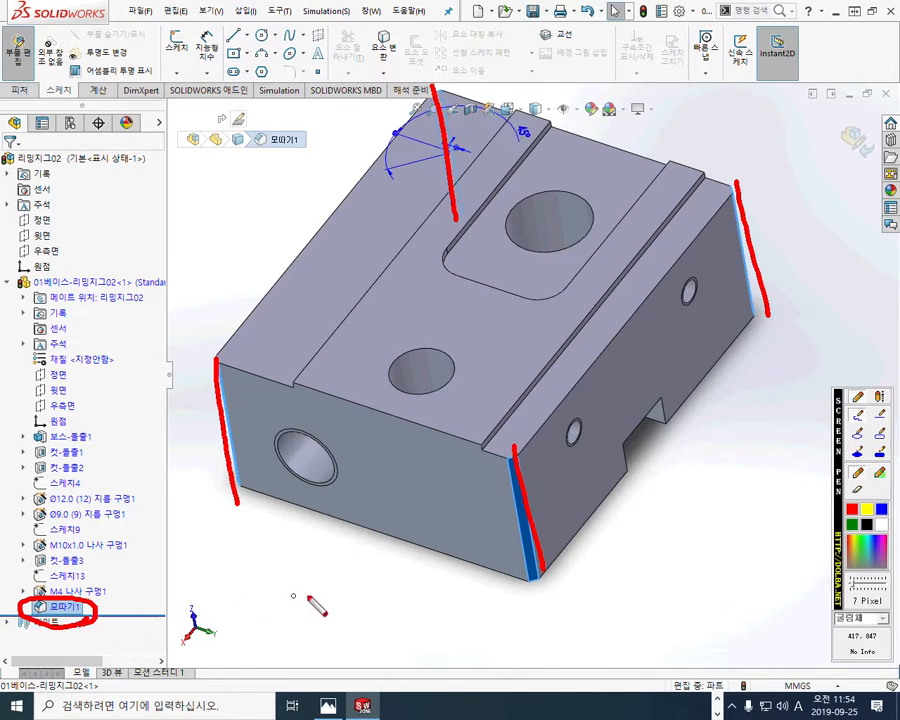
pyautogui.press('Escape')
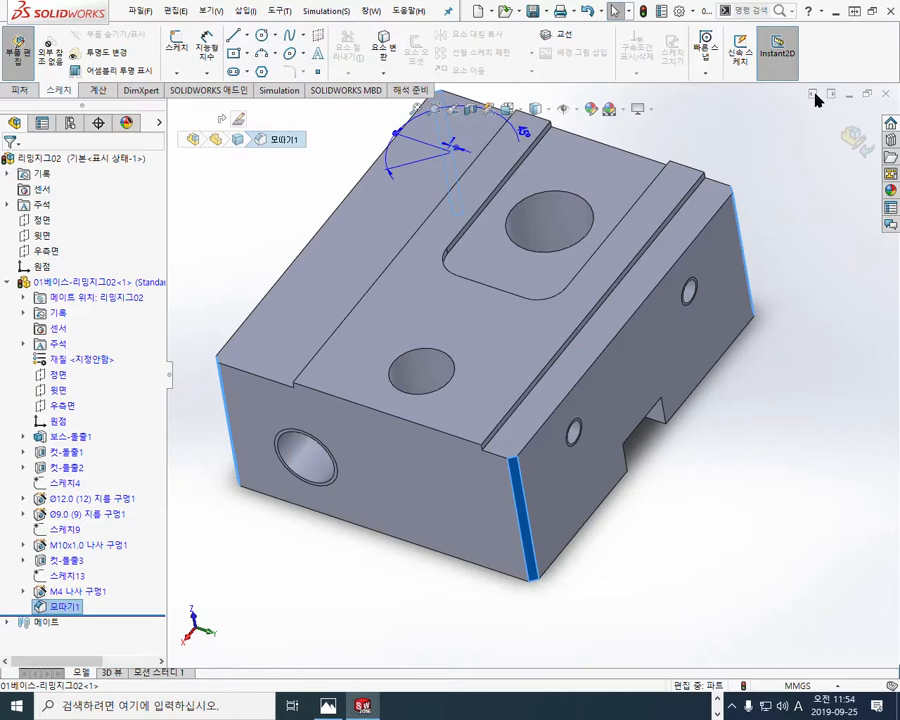
# Step: Show the reaming jig drawing beside the model and bring the drawing's top view into view for comparison
pyautogui.click(874, 11)
pyautogui.keyDown('ctrl'); pyautogui.moveTo(277, 482); pyautogui.dragTo(333, 485, button='middle'); pyautogui.keyUp('ctrl')
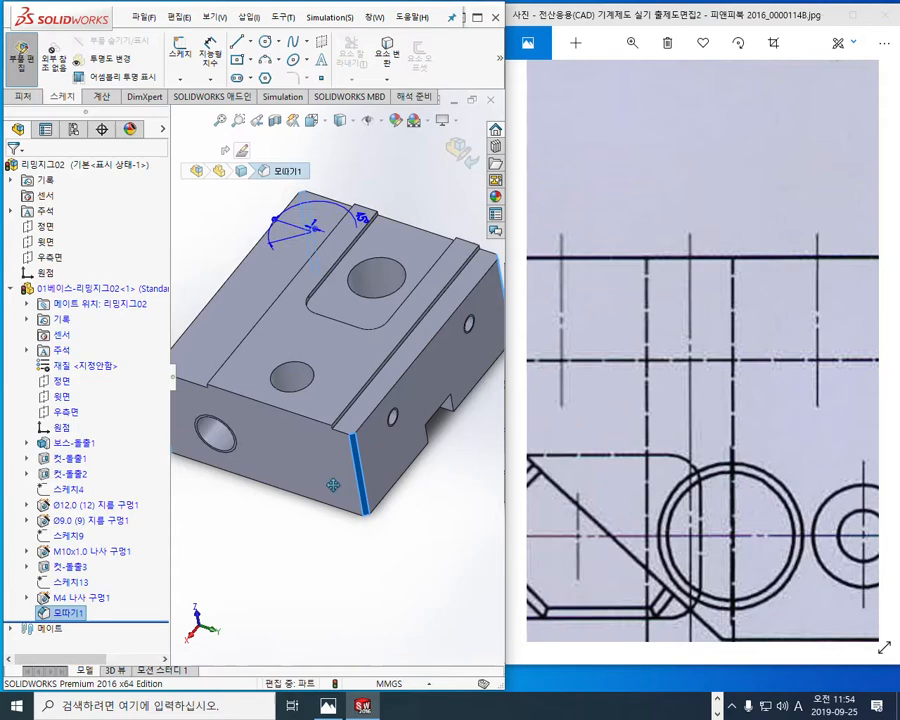
pyautogui.moveTo(382, 568)
pyautogui.mouseDown(button='middle')
pyautogui.moveTo(483, 537)
pyautogui.moveTo(446, 510)
pyautogui.moveTo(493, 477)
pyautogui.moveTo(498, 518)
pyautogui.mouseUp(button='middle')
pyautogui.click(672, 486)
pyautogui.scroll(-4, 668, 482)
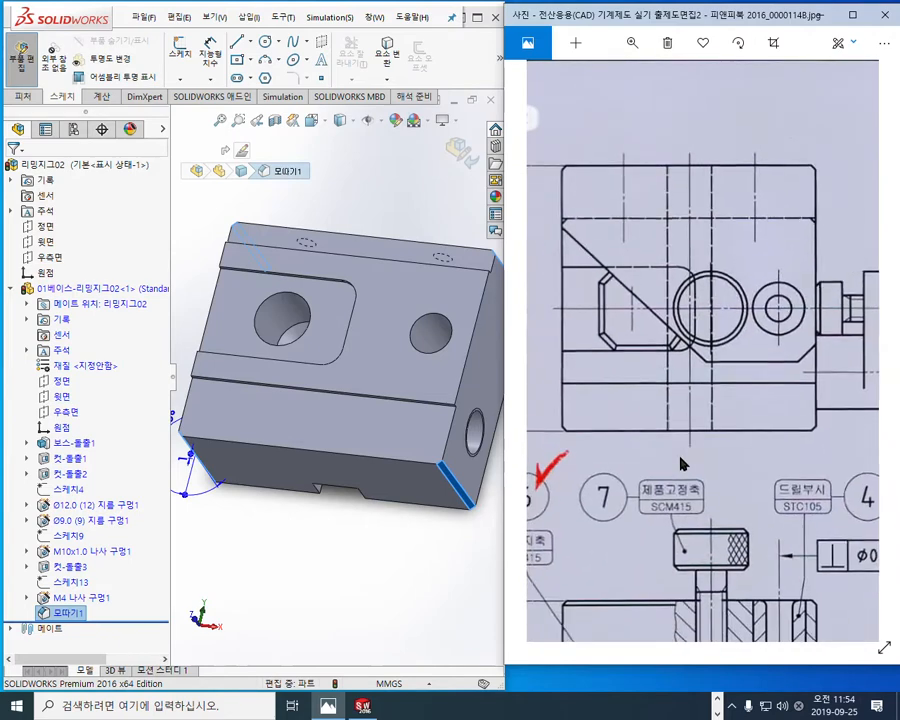
# Step: Mark the base's four corner chamfers in the drawing's top view with the screen pen, then close the pen
pyautogui.press('F12')
pyautogui.moveTo(571, 219); pyautogui.dragTo(563, 229)
pyautogui.moveTo(563, 418); pyautogui.dragTo(576, 433)
pyautogui.moveTo(816, 422); pyautogui.dragTo(808, 433)
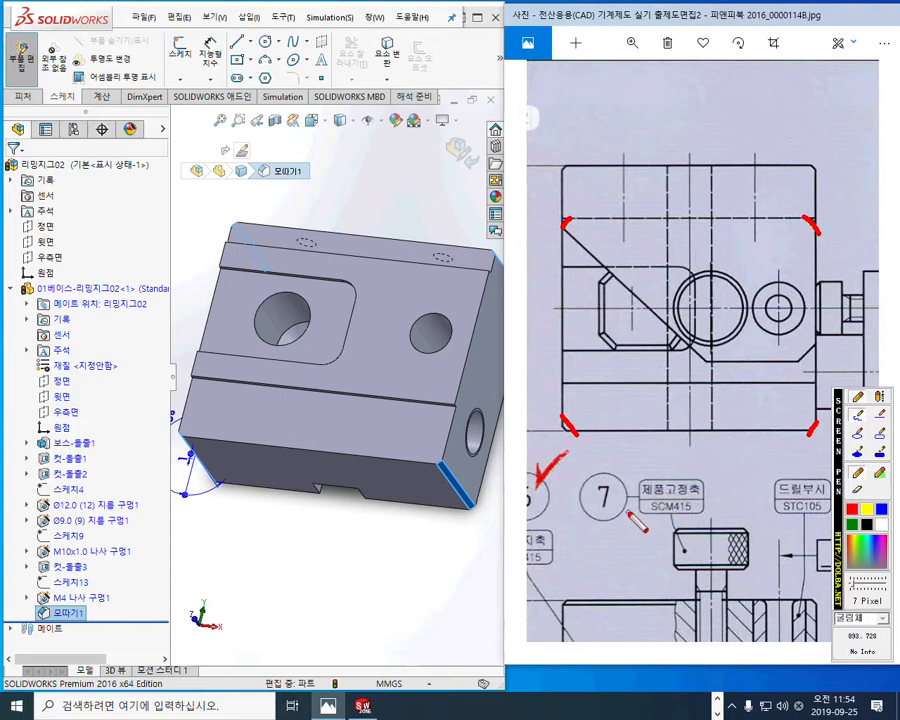
pyautogui.press('Escape')
# Step: Mark the bottom corners of the base and of the 10H7 slot in the front view with the screen pen, then close the pen
pyautogui.moveTo(625, 536); pyautogui.dragTo(626, 200)
pyautogui.press('F12')
pyautogui.moveTo(556, 453); pyautogui.dragTo(570, 477)
pyautogui.moveTo(675, 462)
pyautogui.mouseDown()
pyautogui.moveTo(663, 479)
pyautogui.moveTo(718, 478)
pyautogui.mouseUp()
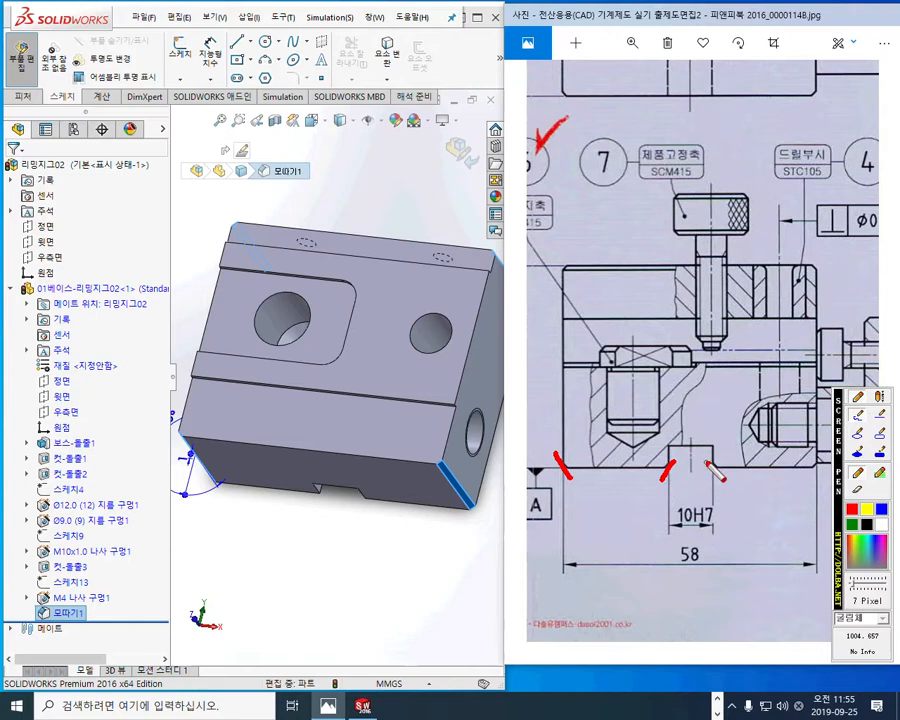
pyautogui.moveTo(818, 461); pyautogui.dragTo(807, 478)
pyautogui.moveTo(841, 457); pyautogui.dragTo(831, 455)
pyautogui.press('Escape')
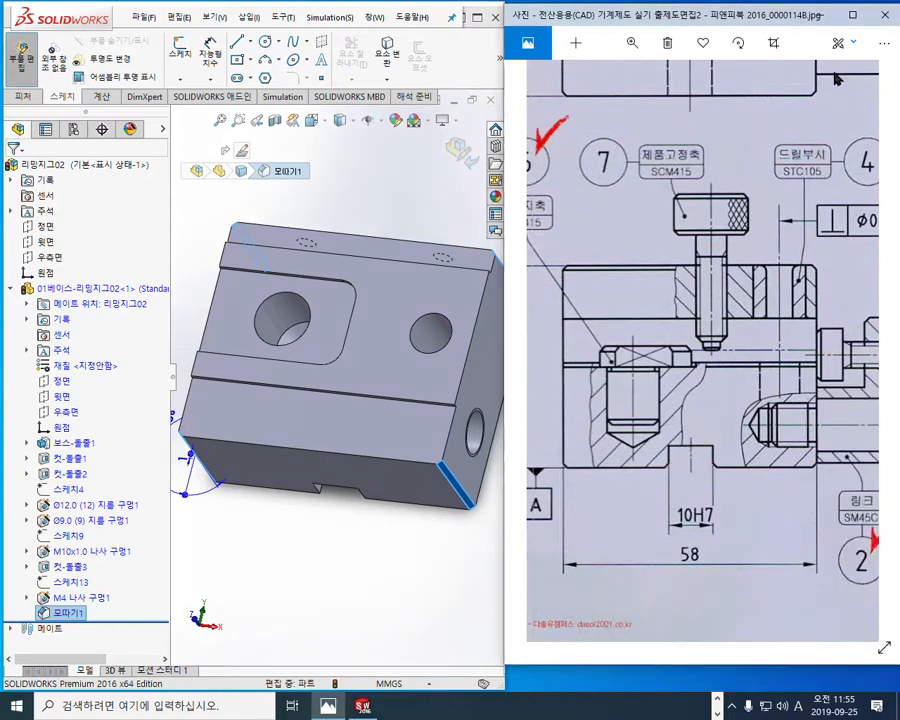
# Step: Maximize the drawing and mark the base's bottom corner chamfers in the front and side views with the screen pen
pyautogui.click(853, 12)
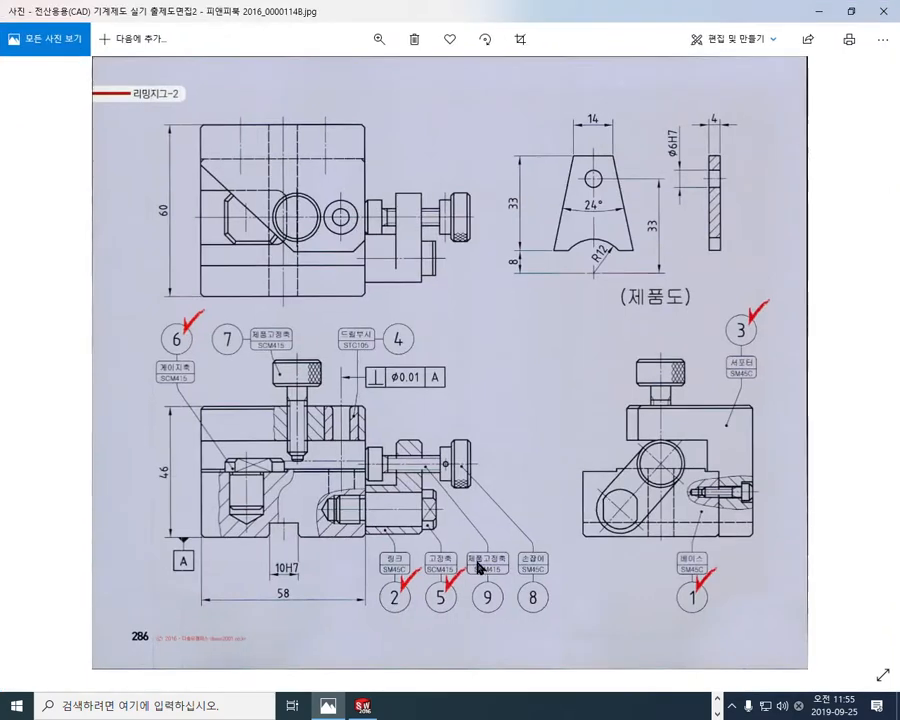
pyautogui.press('F12')
pyautogui.moveTo(196, 532); pyautogui.dragTo(208, 548)
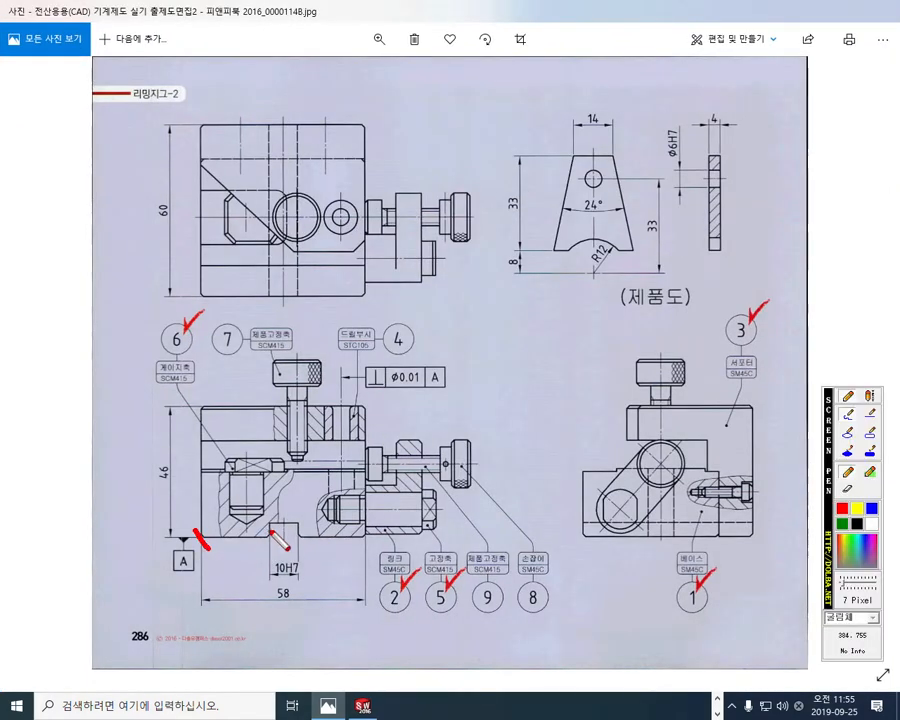
pyautogui.moveTo(367, 523); pyautogui.dragTo(356, 548)
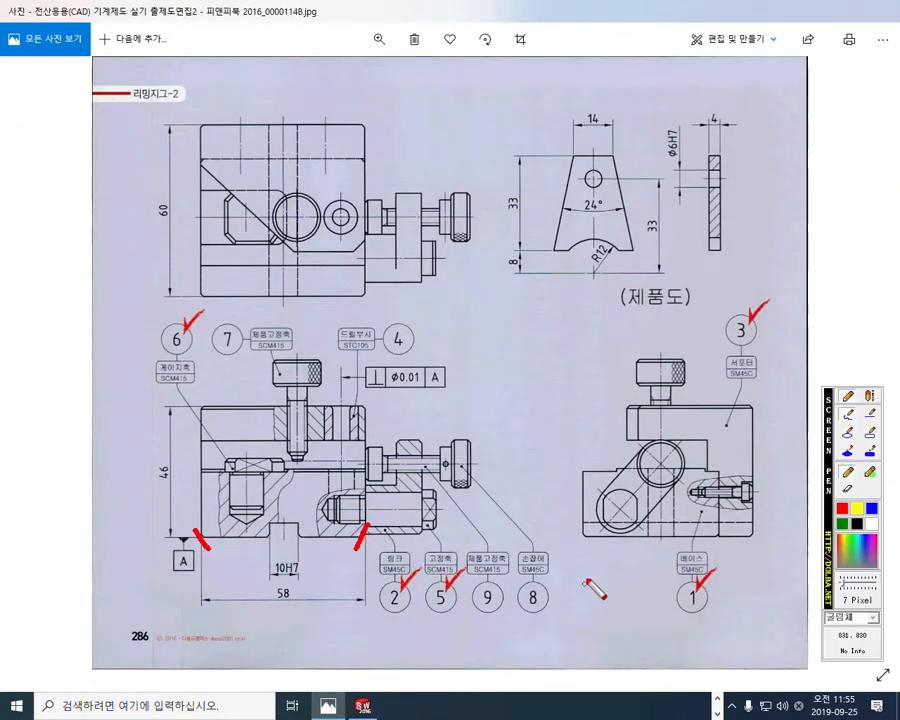
pyautogui.moveTo(578, 528); pyautogui.dragTo(596, 542)
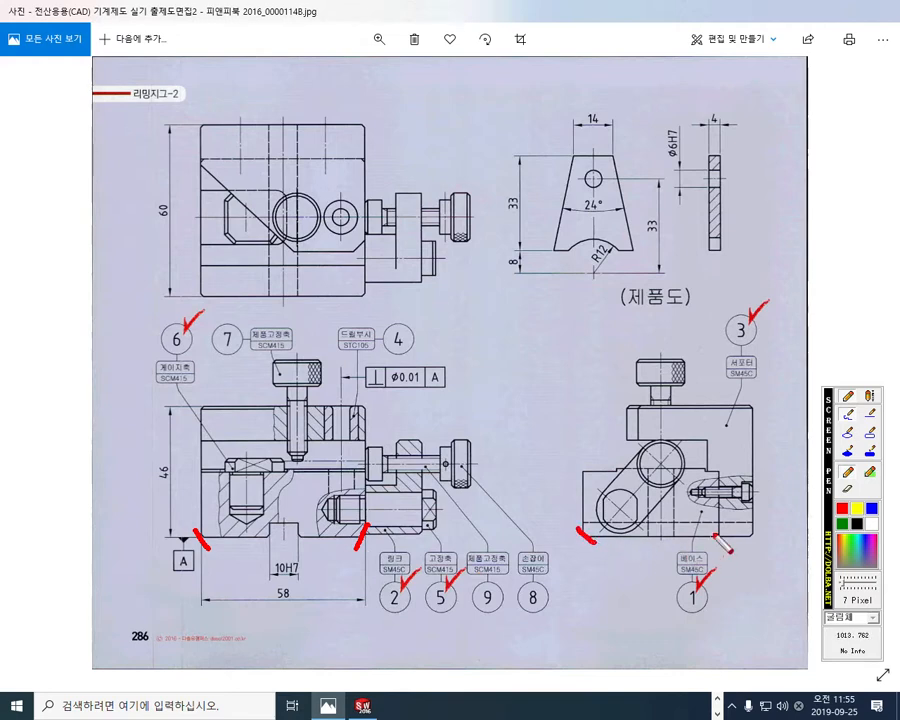
pyautogui.moveTo(722, 526); pyautogui.dragTo(709, 545)
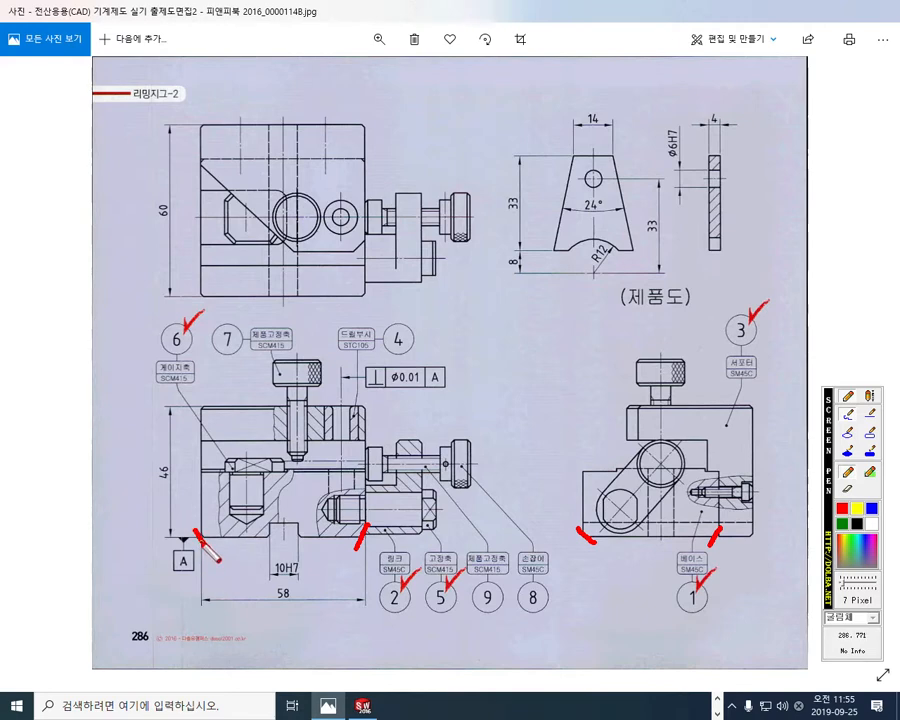
# Step: Trace the outline in the drawing's top view and the base's rear edge line with the red screen pen
pyautogui.moveTo(196, 316); pyautogui.dragTo(196, 116)
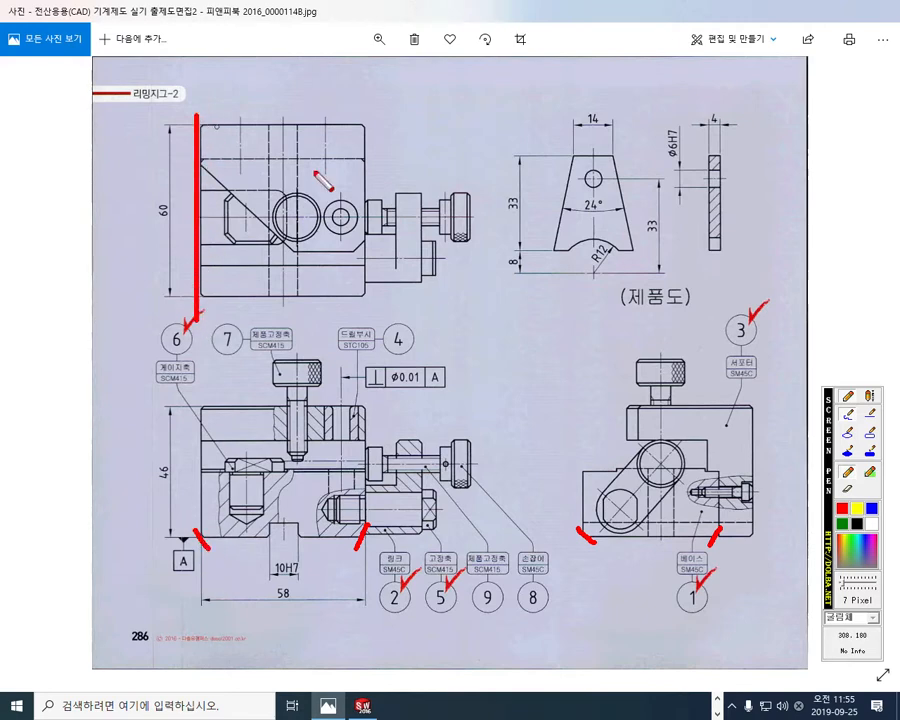
pyautogui.moveTo(371, 321); pyautogui.dragTo(376, 124)
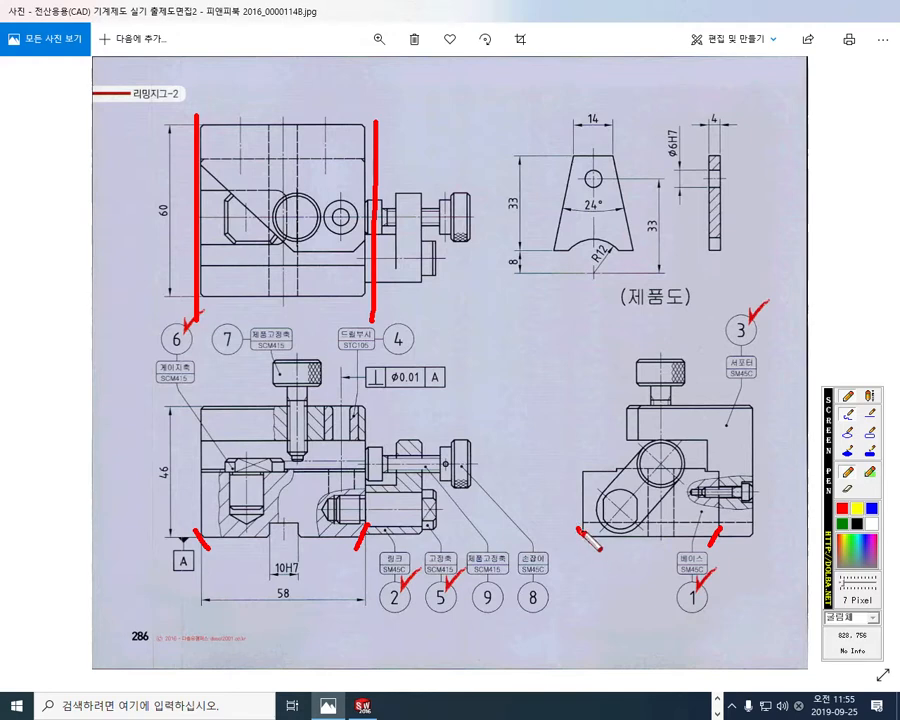
pyautogui.moveTo(377, 298); pyautogui.dragTo(164, 298)
pyautogui.moveTo(377, 120); pyautogui.dragTo(197, 125)
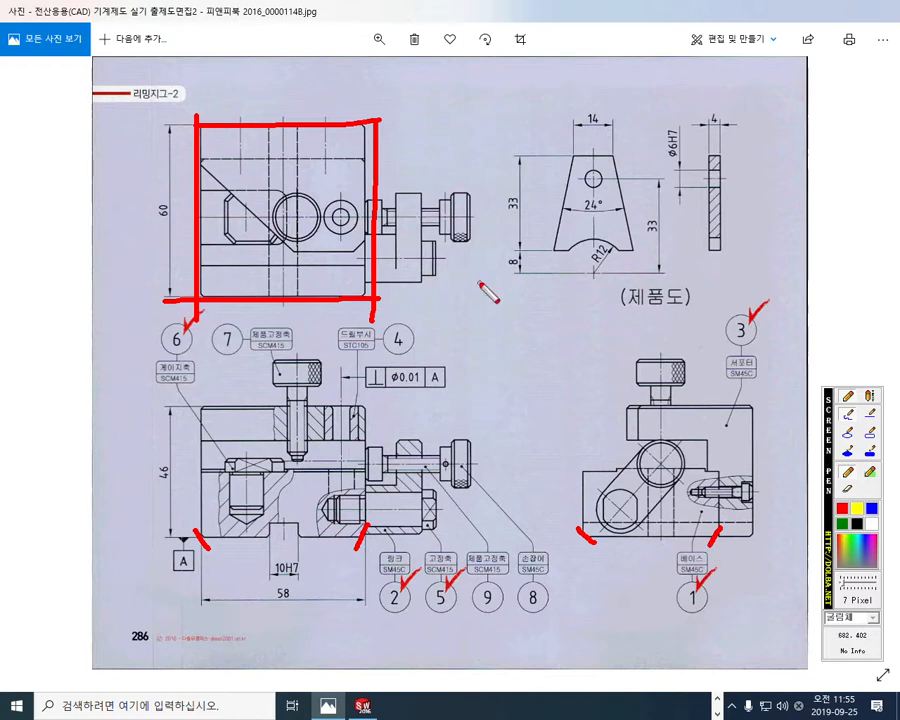
pyautogui.moveTo(378, 162); pyautogui.dragTo(186, 162)
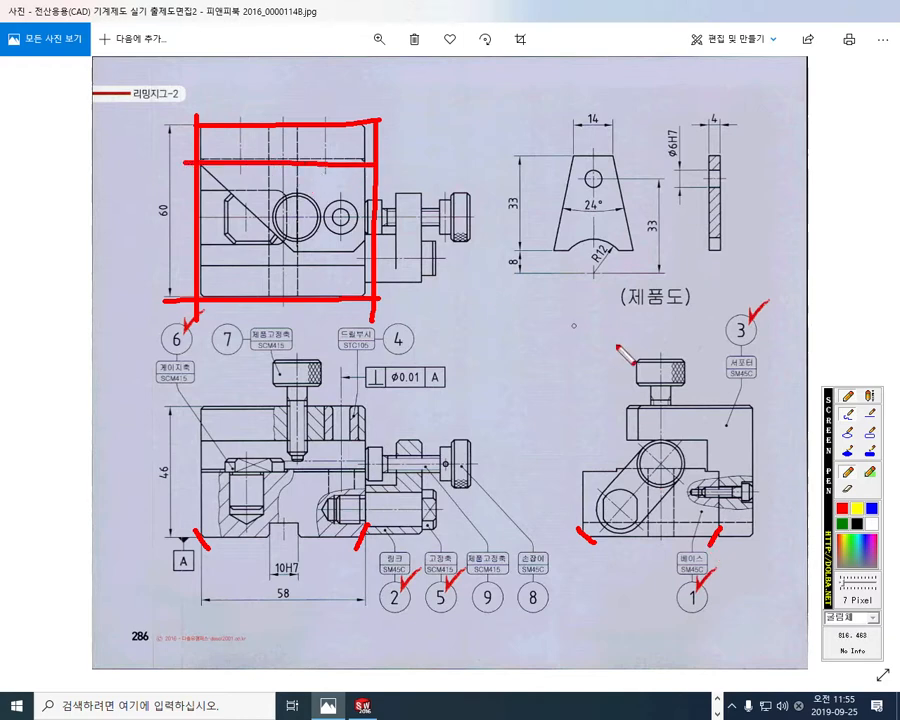
# Step: Mark the base's front and rear limits in blue in the top view, with arrows linking them to the side view
pyautogui.click(869, 508)
pyautogui.moveTo(167, 160); pyautogui.dragTo(378, 165)
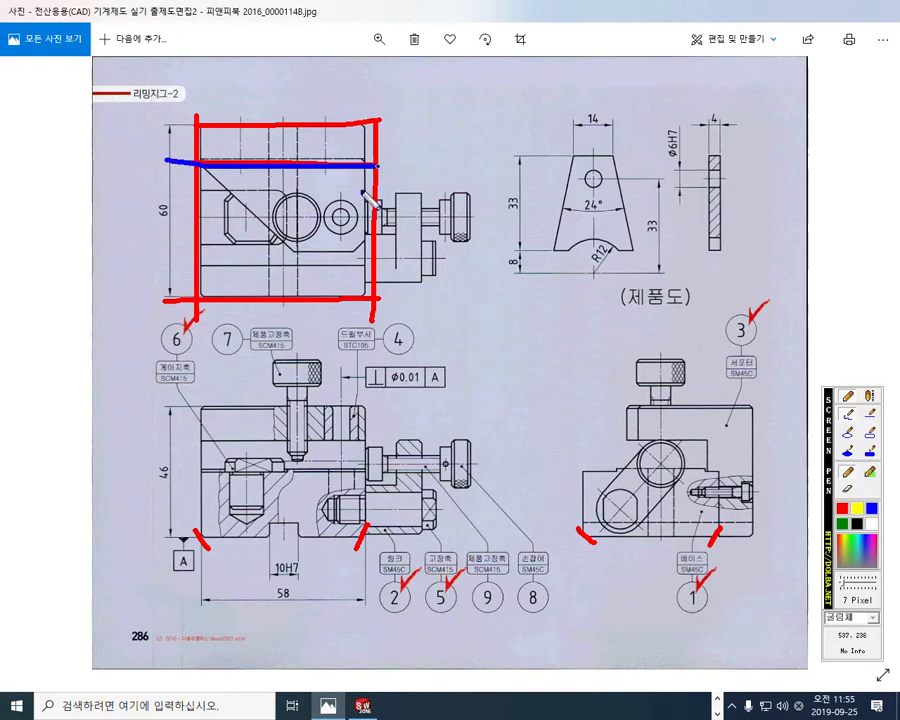
pyautogui.moveTo(165, 298); pyautogui.dragTo(378, 298)
pyautogui.moveTo(580, 520)
pyautogui.mouseDown()
pyautogui.moveTo(577, 470)
pyautogui.moveTo(372, 293)
pyautogui.mouseUp()
pyautogui.moveTo(716, 520)
pyautogui.mouseDown()
pyautogui.moveTo(705, 462)
pyautogui.moveTo(570, 222)
pyautogui.moveTo(387, 170)
pyautogui.moveTo(411, 182)
pyautogui.mouseUp()
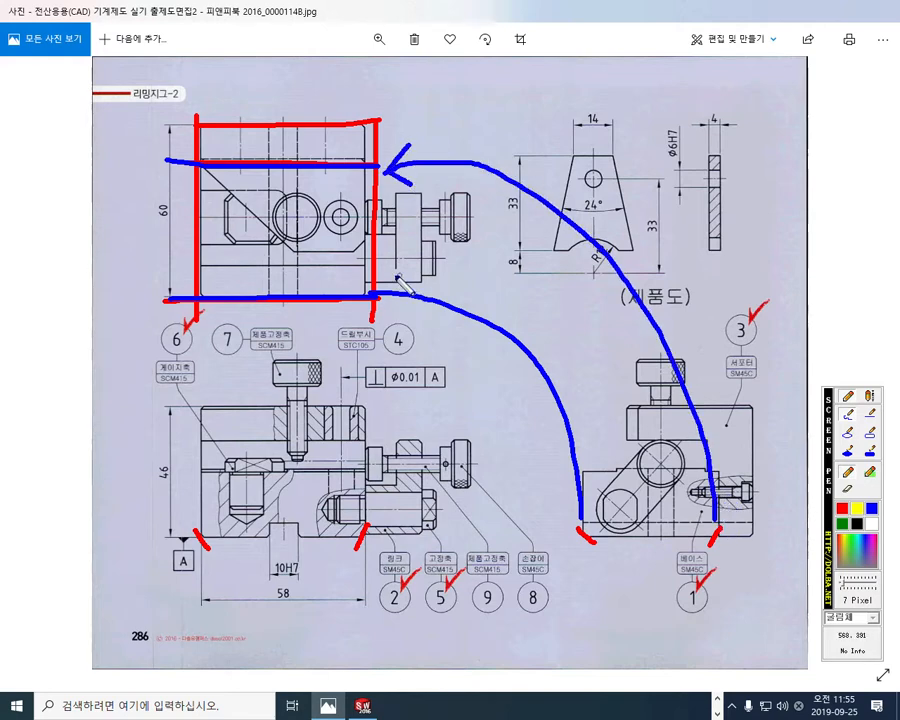
pyautogui.moveTo(398, 276); pyautogui.dragTo(392, 311)
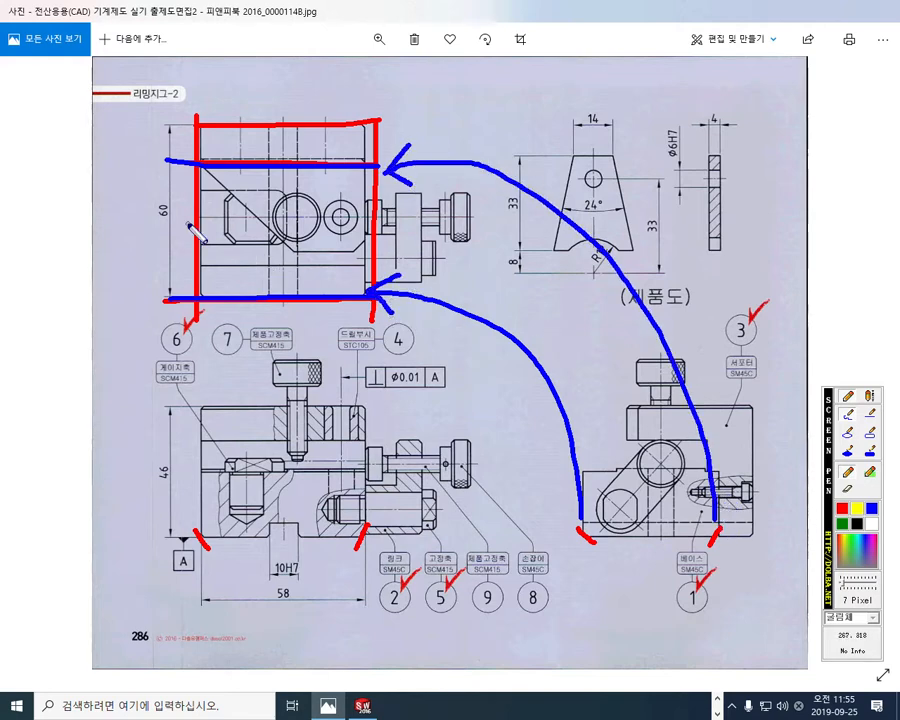
# Step: Draw red arrows linking the front view's bottom corners to the top view's side edges, then close the pen
pyautogui.click(840, 507)
pyautogui.moveTo(206, 550)
pyautogui.mouseDown()
pyautogui.moveTo(162, 505)
pyautogui.moveTo(155, 405)
pyautogui.moveTo(176, 332)
pyautogui.moveTo(200, 316)
pyautogui.mouseUp()
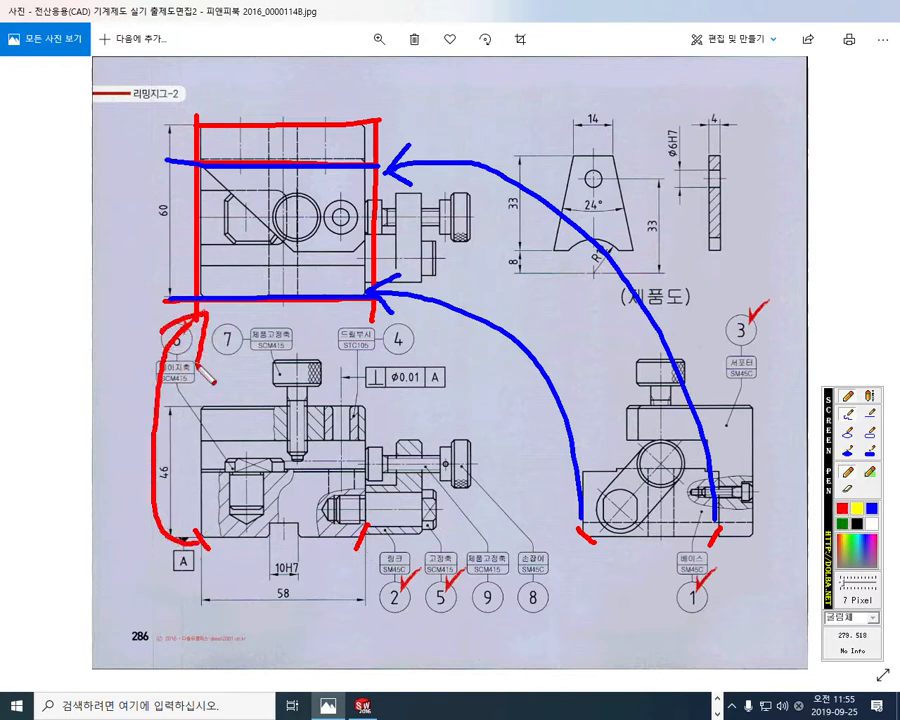
pyautogui.moveTo(358, 530)
pyautogui.mouseDown()
pyautogui.moveTo(341, 377)
pyautogui.moveTo(346, 345)
pyautogui.moveTo(376, 316)
pyautogui.mouseUp()
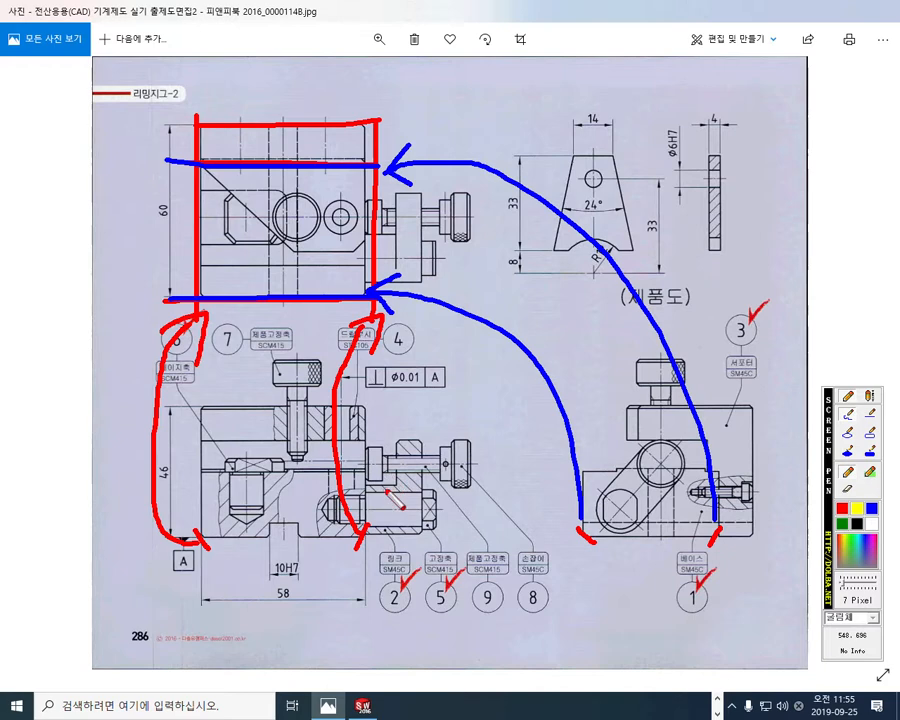
pyautogui.moveTo(428, 580); pyautogui.dragTo(437, 592)
pyautogui.press('Escape')
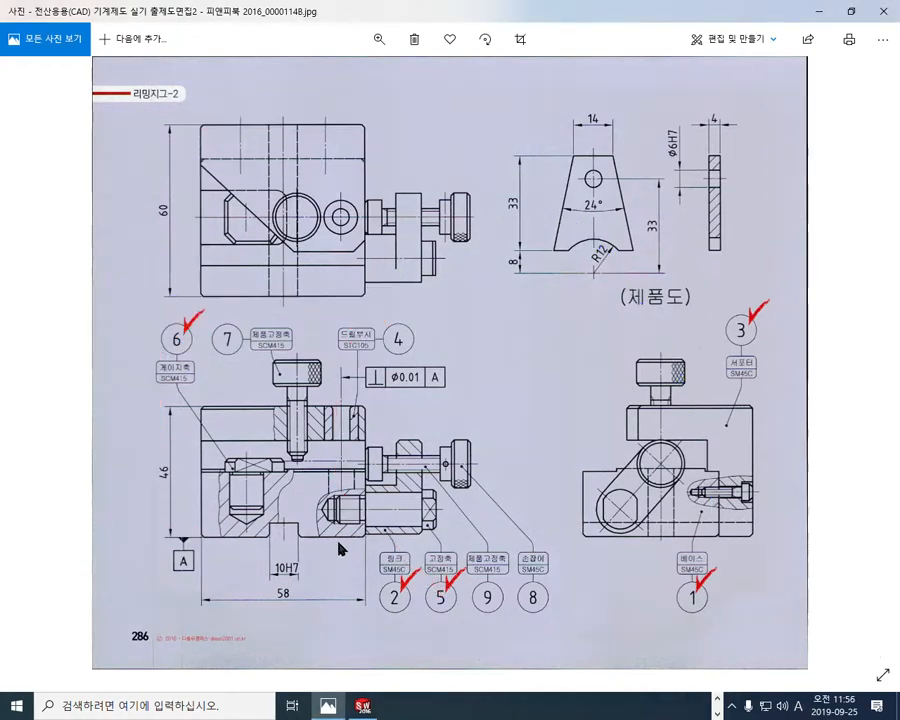
# Step: Enlarge the front view and mark the chamfer lines just above the base's bottom edge beside the 10H7 slot
pyautogui.scroll(4, 198, 540)
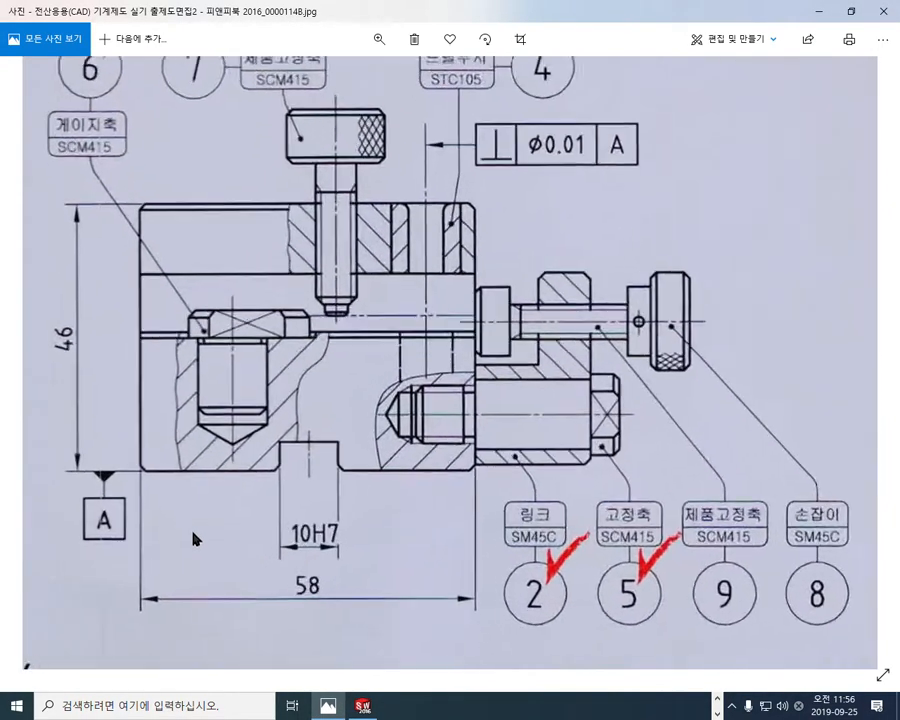
pyautogui.moveTo(130, 457); pyautogui.dragTo(172, 458)
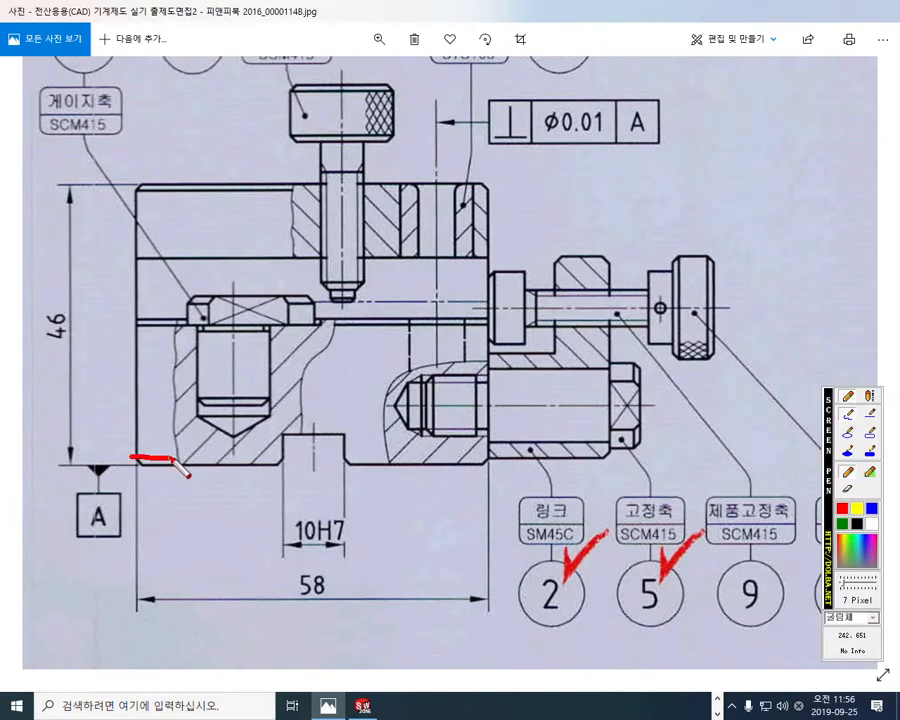
pyautogui.moveTo(345, 456); pyautogui.dragTo(386, 455)
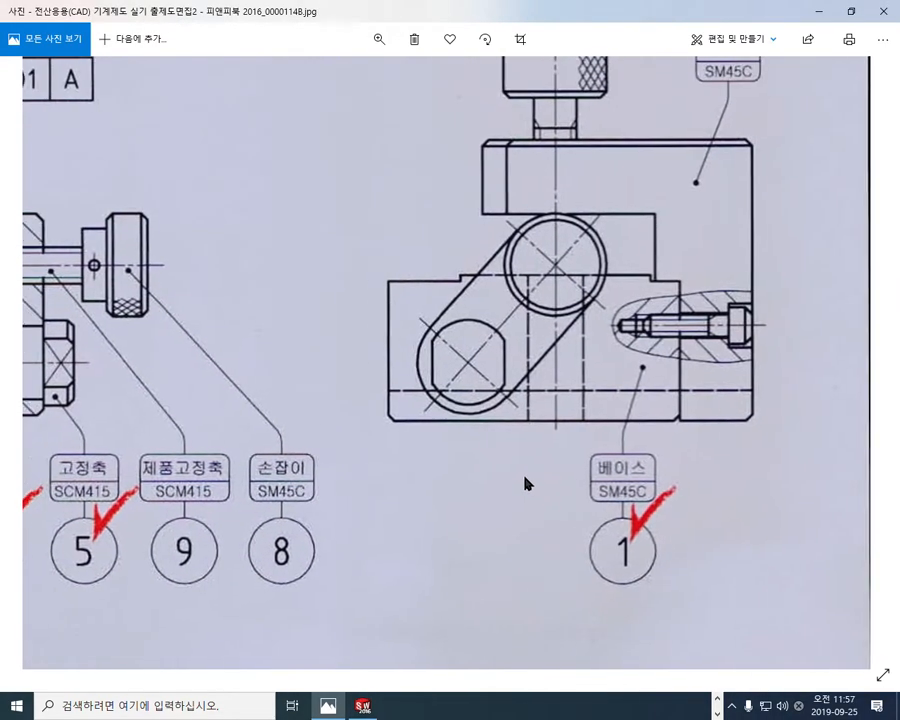
# Step: Mark the horizontal chamfer line and the two vertical chamfer lines of the base in the side view with the screen pen
pyautogui.hotkey('ctrl', 'F1')
pyautogui.moveTo(395, 413); pyautogui.dragTo(685, 412)
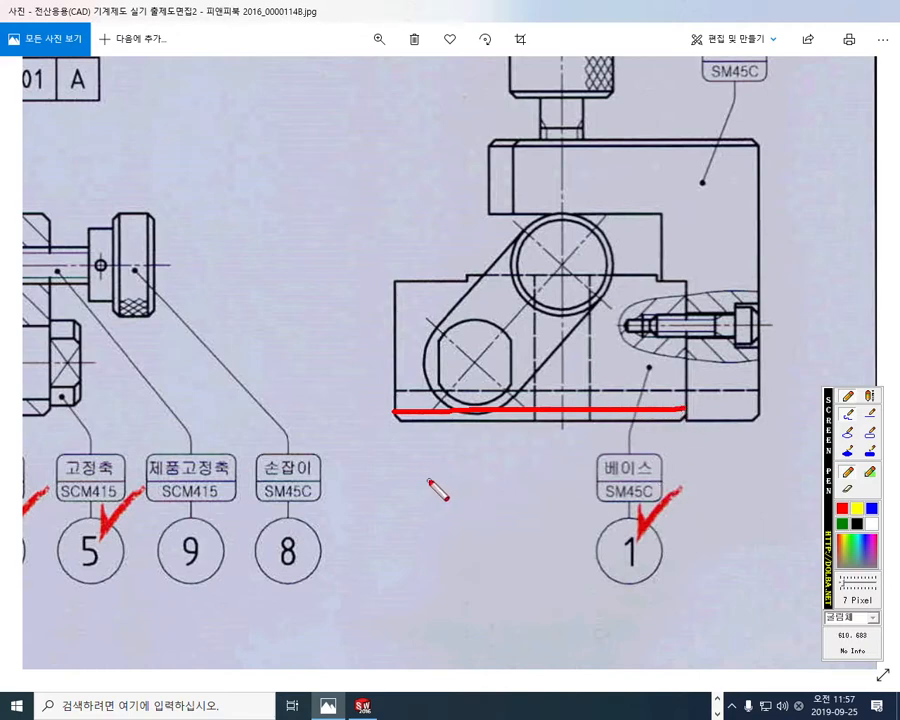
pyautogui.moveTo(406, 280); pyautogui.dragTo(406, 420)
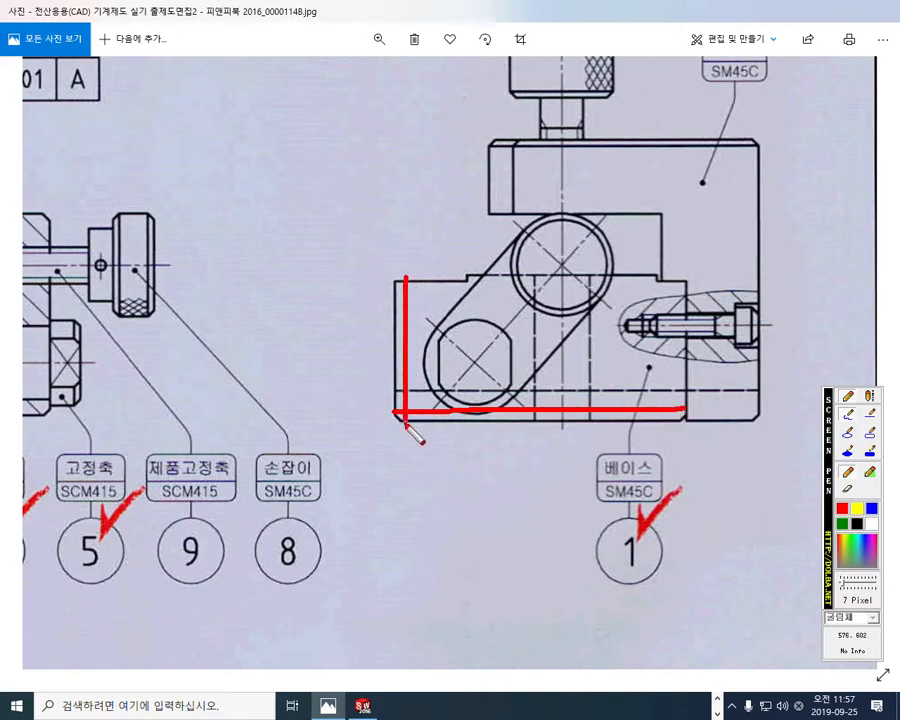
pyautogui.moveTo(681, 279); pyautogui.dragTo(681, 414)
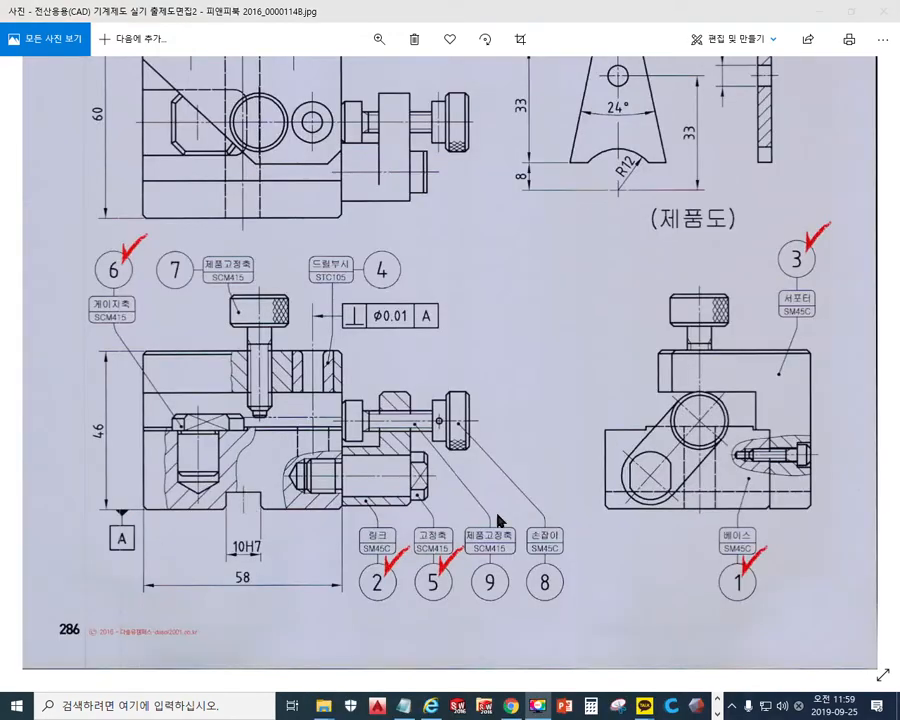
# Step: Mark the base's vertical and bottom chamfer lines in red in the side and front views, then close the pen
pyautogui.press('F12')
pyautogui.moveTo(610, 432); pyautogui.dragTo(611, 515)
pyautogui.moveTo(763, 430); pyautogui.dragTo(764, 497)
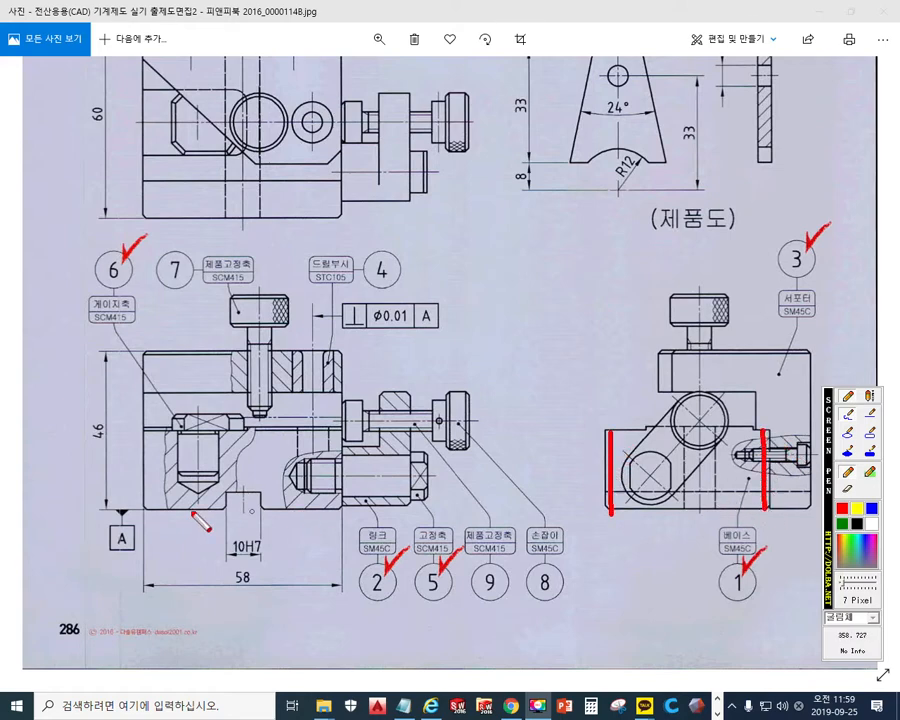
pyautogui.moveTo(149, 432); pyautogui.dragTo(148, 513)
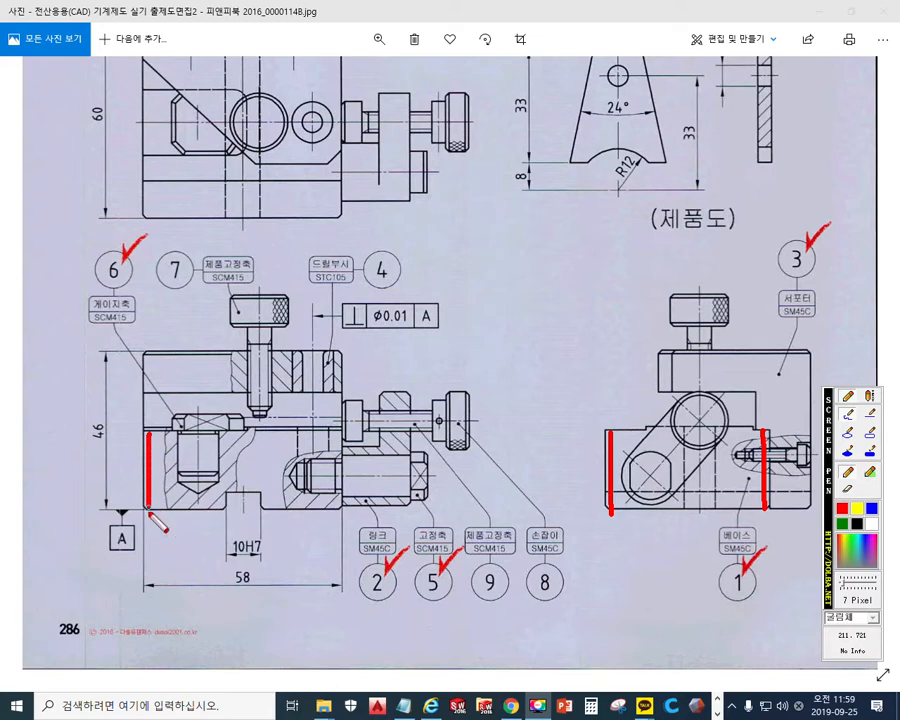
pyautogui.moveTo(337, 428); pyautogui.dragTo(338, 503)
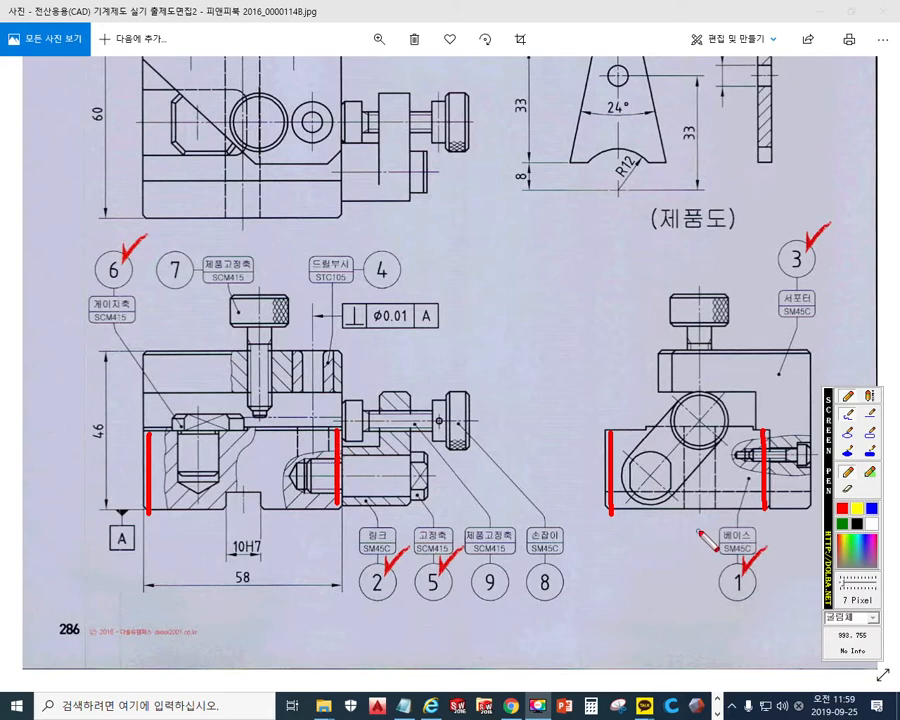
pyautogui.moveTo(600, 507); pyautogui.dragTo(775, 505)
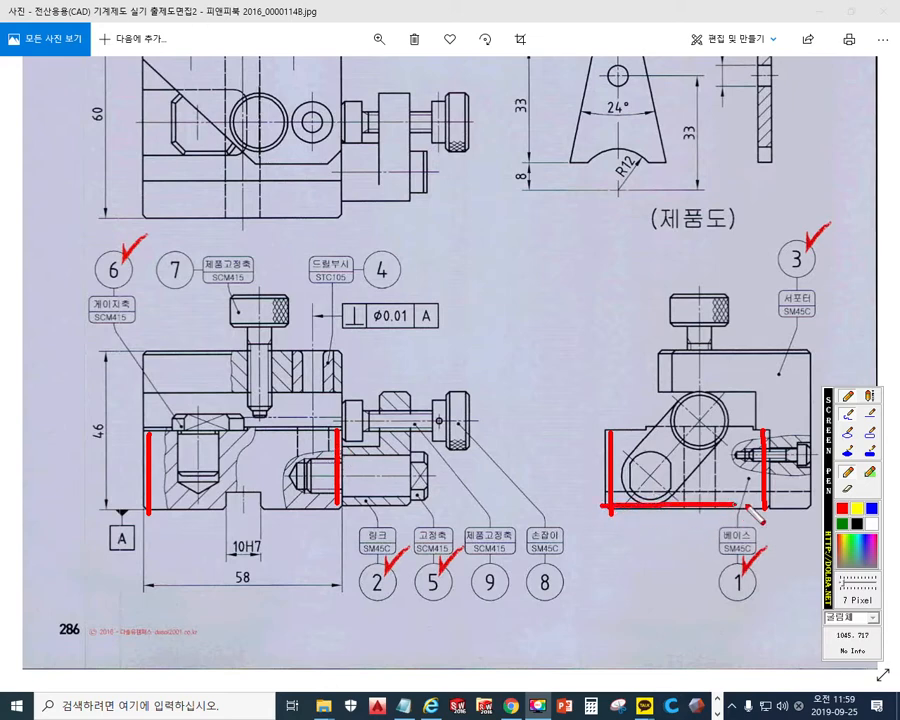
pyautogui.moveTo(146, 503); pyautogui.dragTo(316, 499)
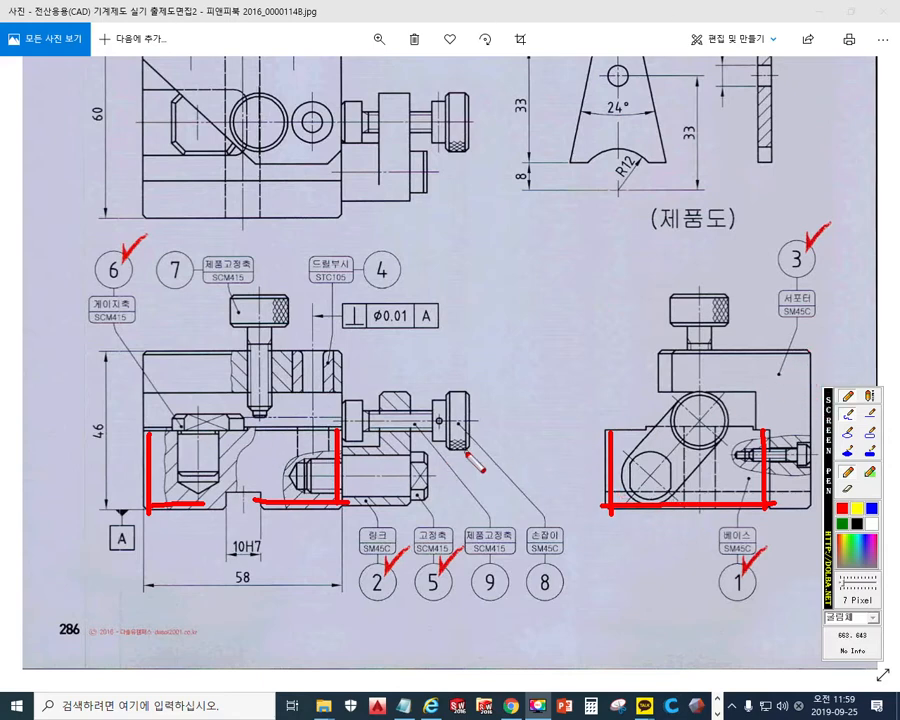
pyautogui.press('Escape')
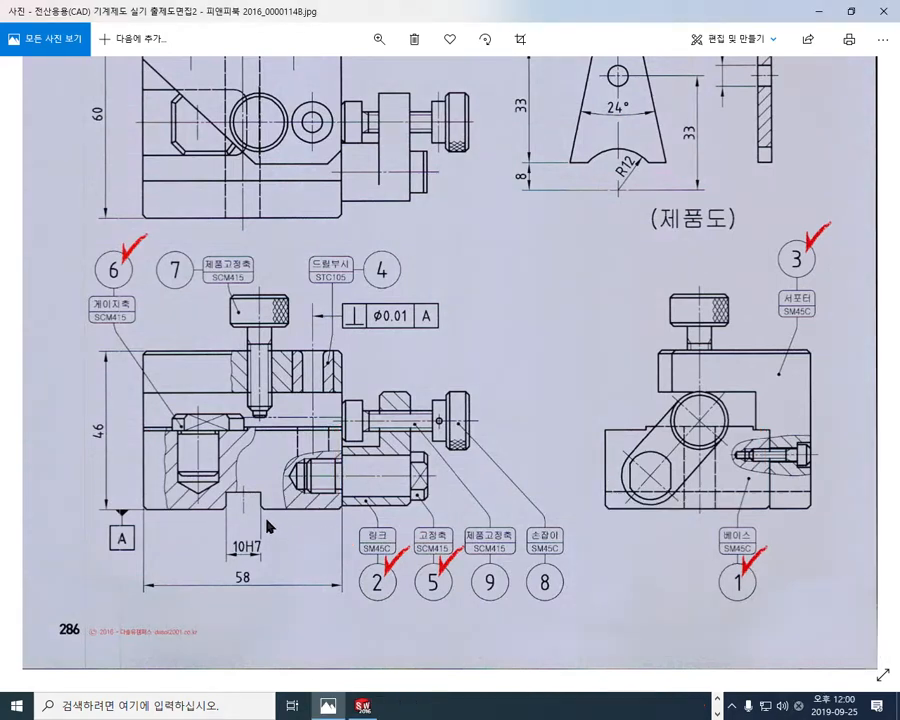
# Step: Mark chamfers at both mouth corners of the 10H7 slot in the front and top views, with a dotted line along the side view's bottom edge
pyautogui.press('F12')
pyautogui.moveTo(231, 503)
pyautogui.mouseDown()
pyautogui.moveTo(218, 515)
pyautogui.moveTo(270, 520)
pyautogui.mouseUp()
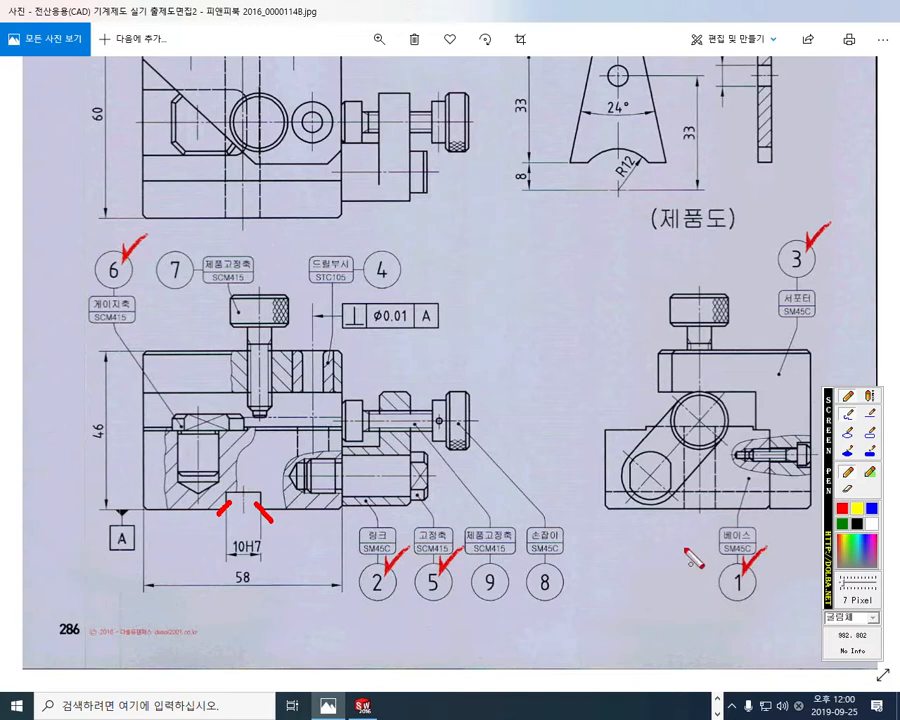
pyautogui.moveTo(610, 503); pyautogui.dragTo(813, 506)
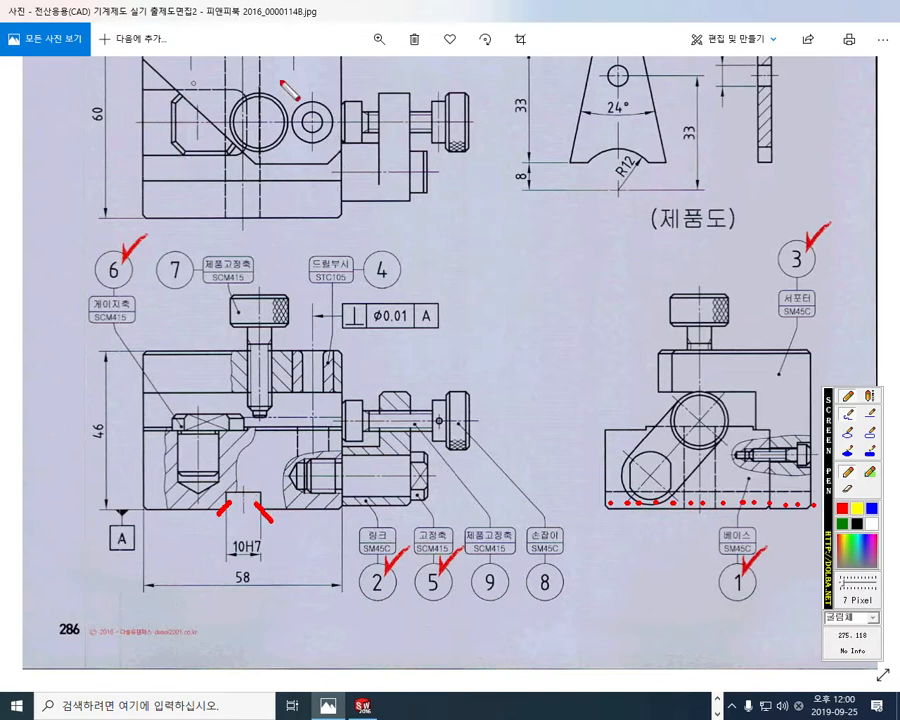
pyautogui.moveTo(226, 208)
pyautogui.mouseDown()
pyautogui.moveTo(218, 229)
pyautogui.moveTo(273, 227)
pyautogui.mouseUp()
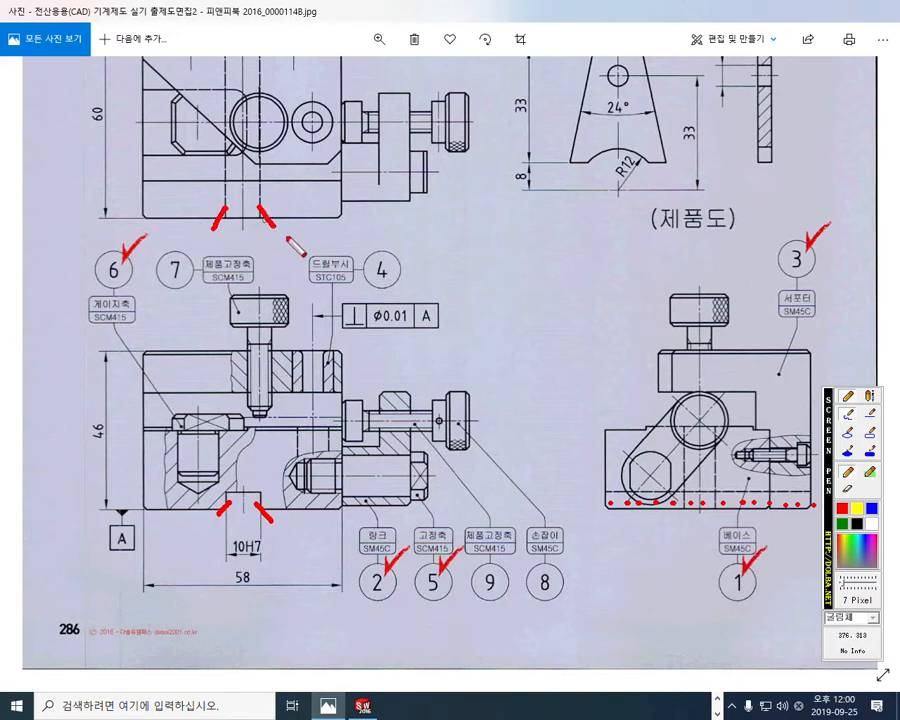
pyautogui.moveTo(214, 212); pyautogui.dragTo(283, 228)
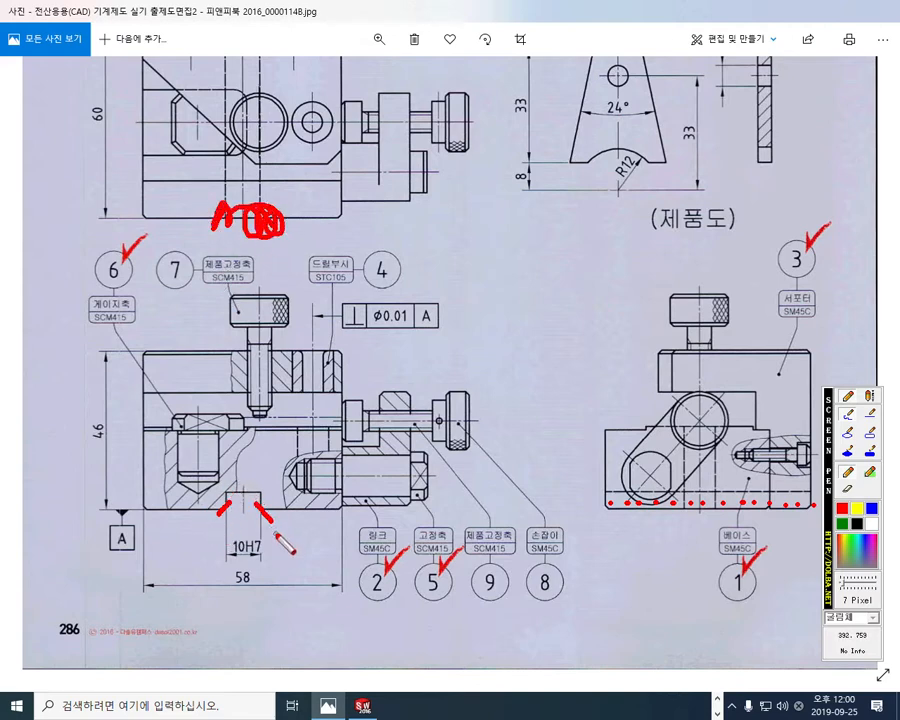
pyautogui.press('Escape')
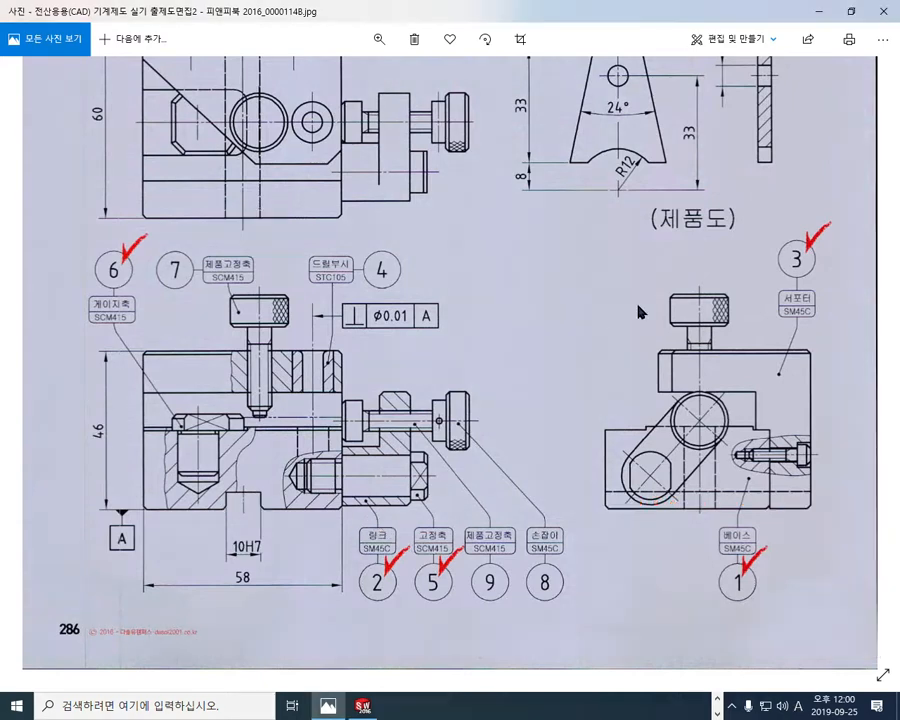
# Step: Switch to the SOLIDWORKS model and mark the front and rear edges of the base's two bottom faces with the screen pen
pyautogui.click(818, 12)
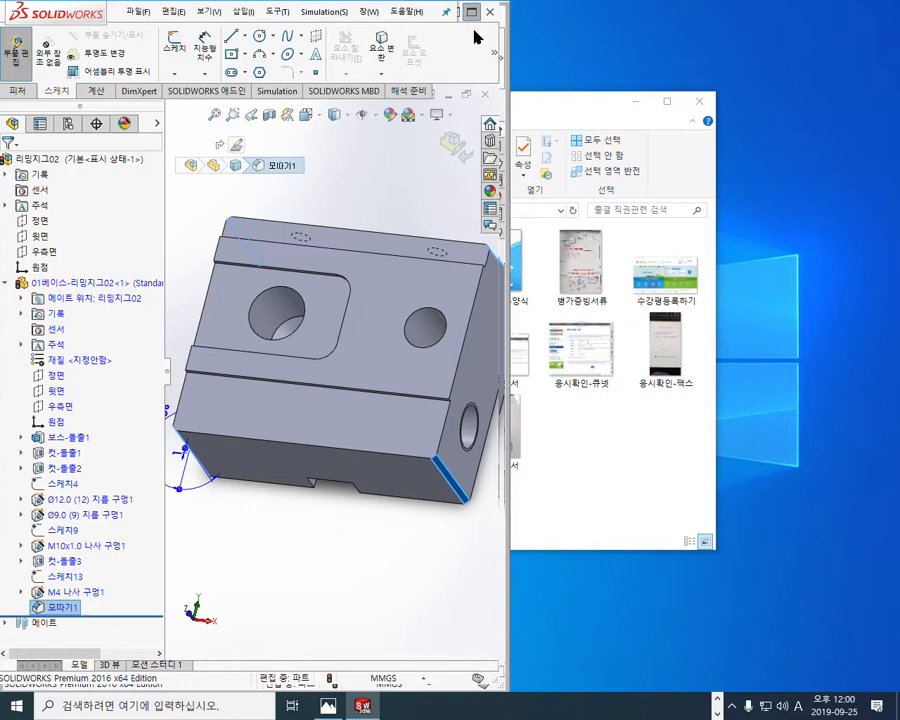
pyautogui.click(471, 12)
pyautogui.moveTo(556, 613); pyautogui.dragTo(466, 321, button='middle')
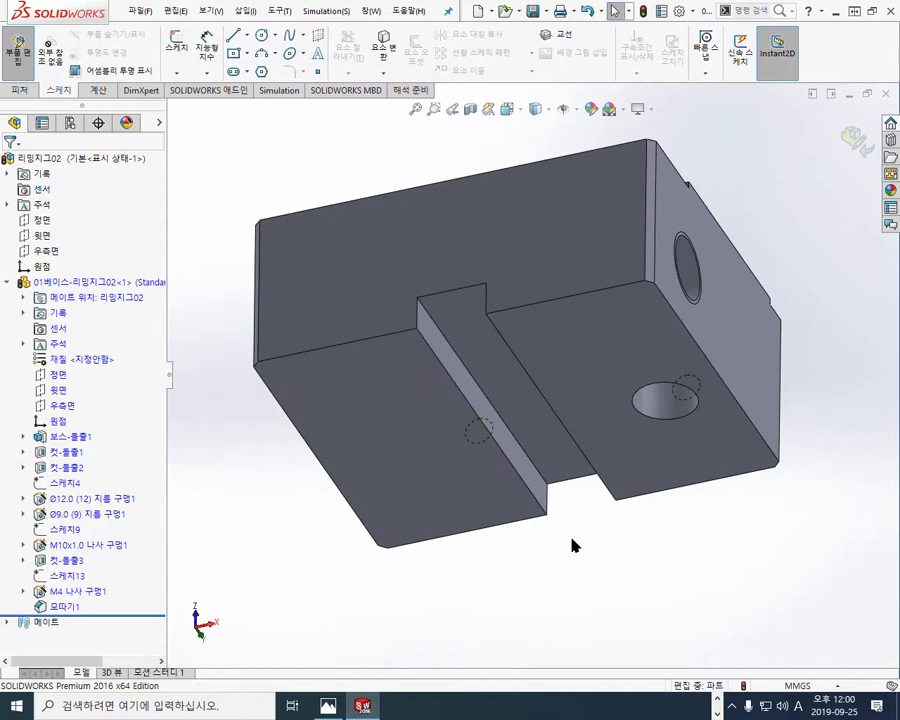
pyautogui.press('F12')
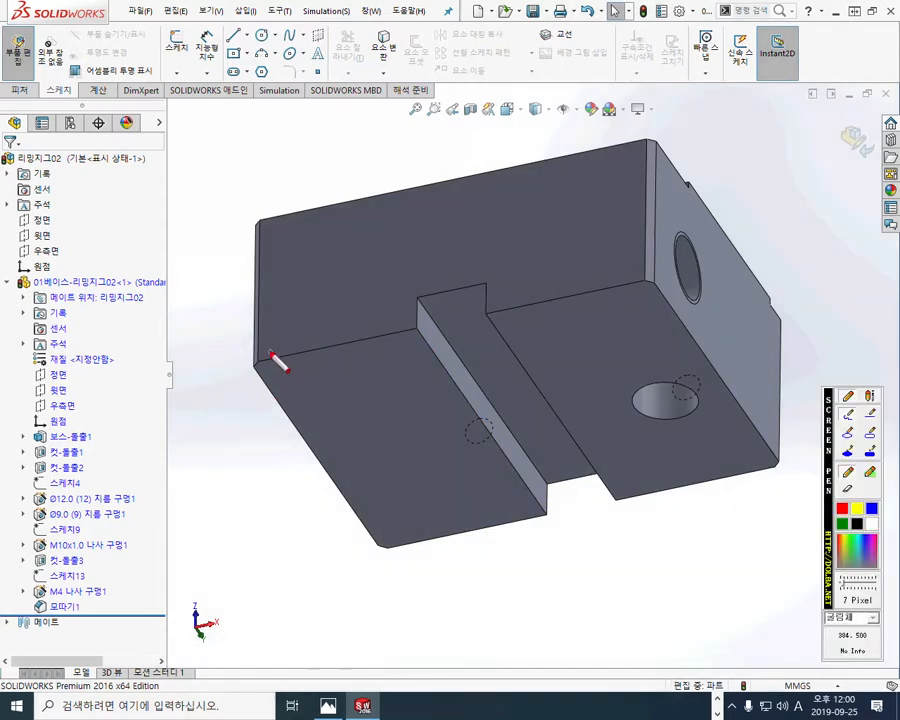
pyautogui.moveTo(262, 362); pyautogui.dragTo(403, 335)
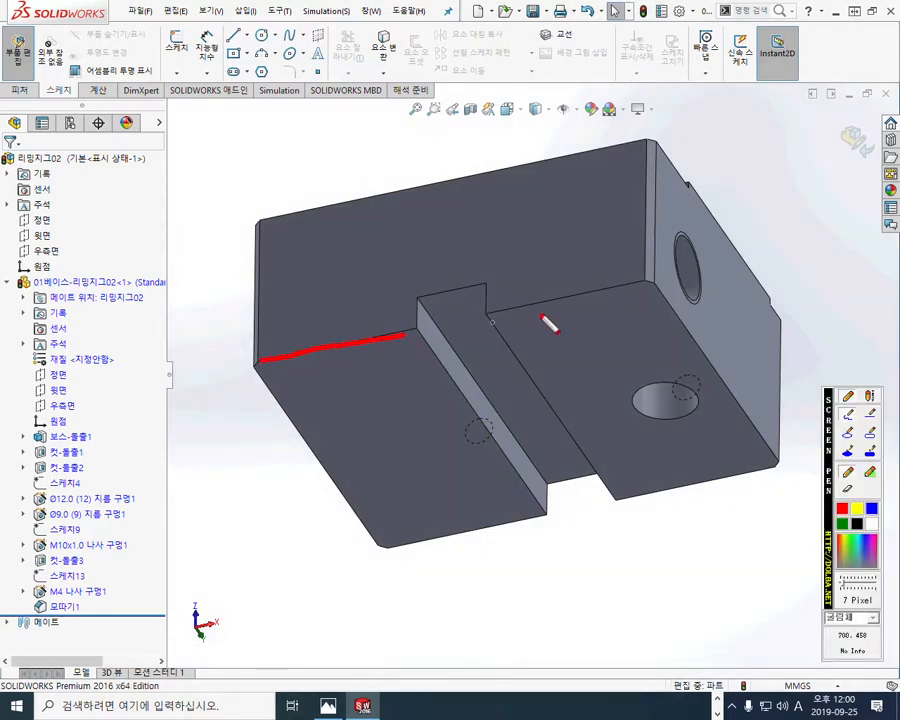
pyautogui.moveTo(509, 316); pyautogui.dragTo(614, 287)
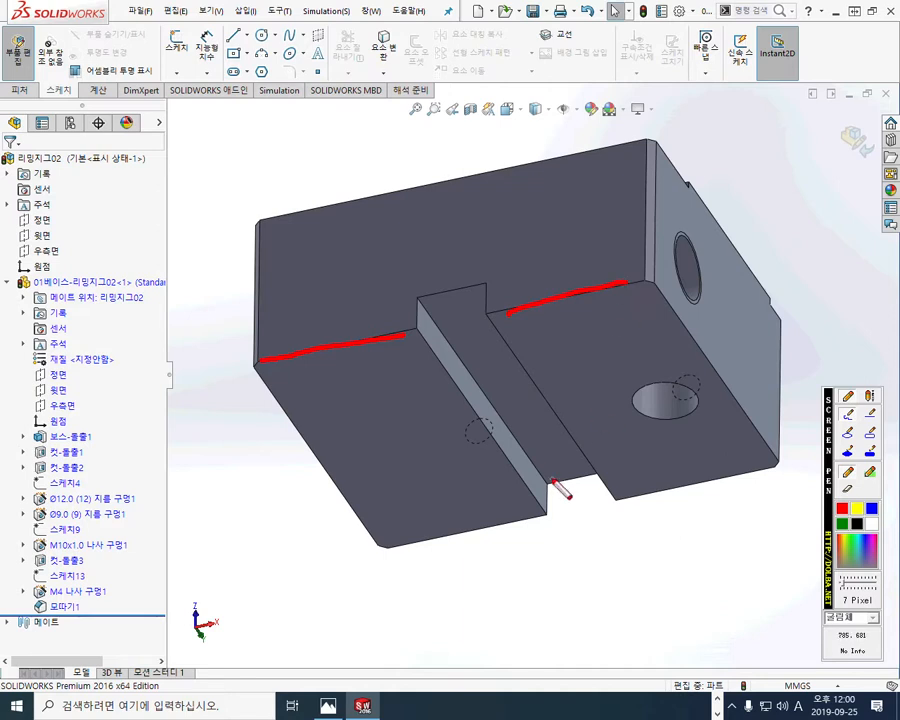
pyautogui.moveTo(395, 556); pyautogui.dragTo(527, 520)
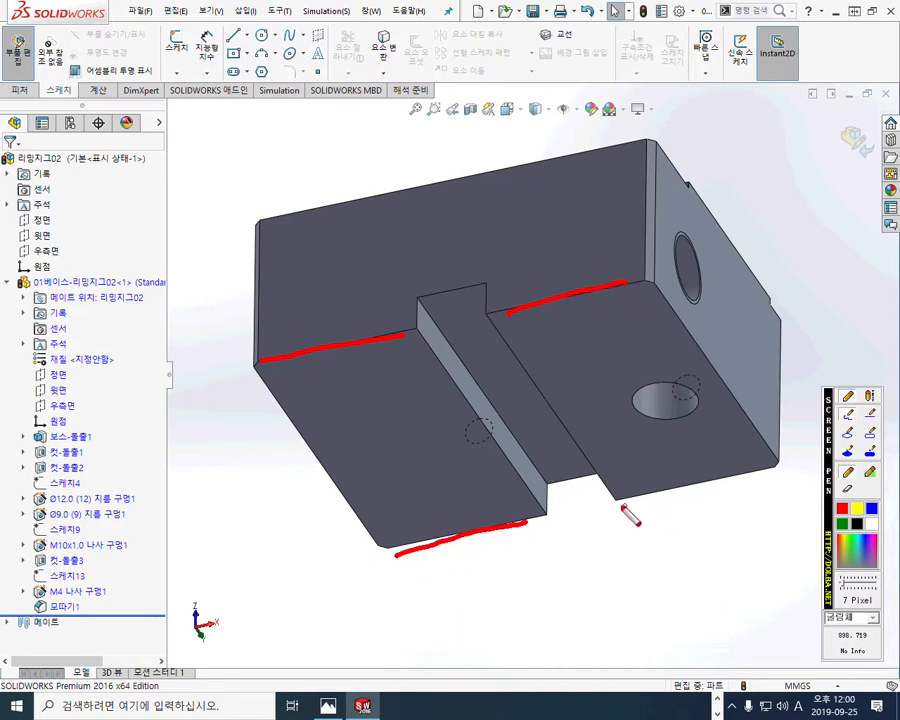
pyautogui.moveTo(622, 503); pyautogui.dragTo(764, 474)
# Step: Mark the two slot edges and two outer side edges of the bottom faces, circle spots on both faces, and close the pen
pyautogui.moveTo(661, 288); pyautogui.dragTo(765, 436)
pyautogui.moveTo(500, 334); pyautogui.dragTo(598, 485)
pyautogui.moveTo(419, 340); pyautogui.dragTo(516, 487)
pyautogui.moveTo(260, 372); pyautogui.dragTo(363, 532)
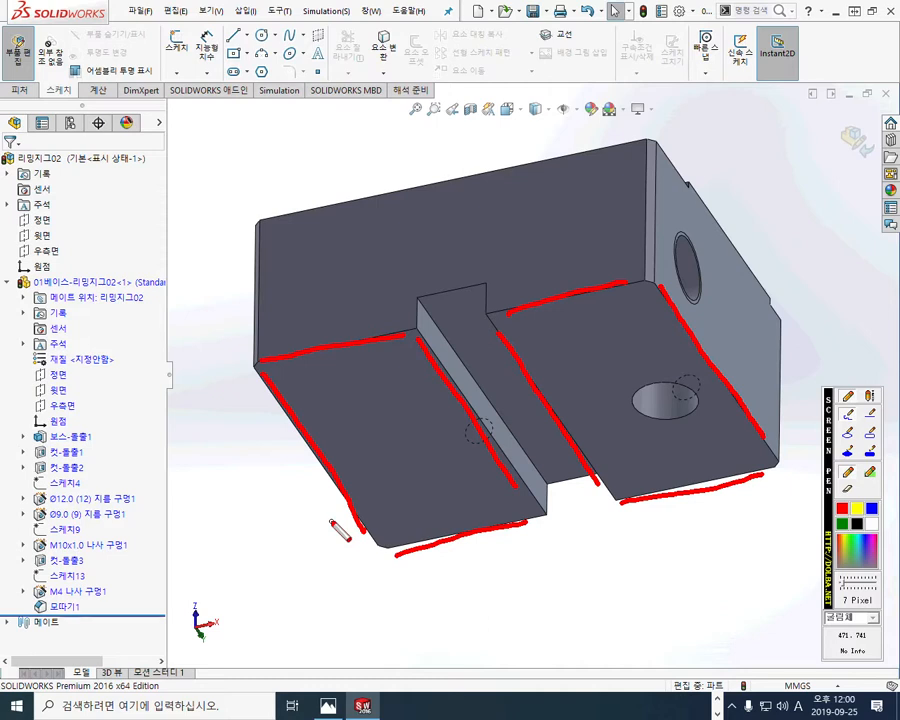
pyautogui.moveTo(394, 463); pyautogui.dragTo(408, 459)
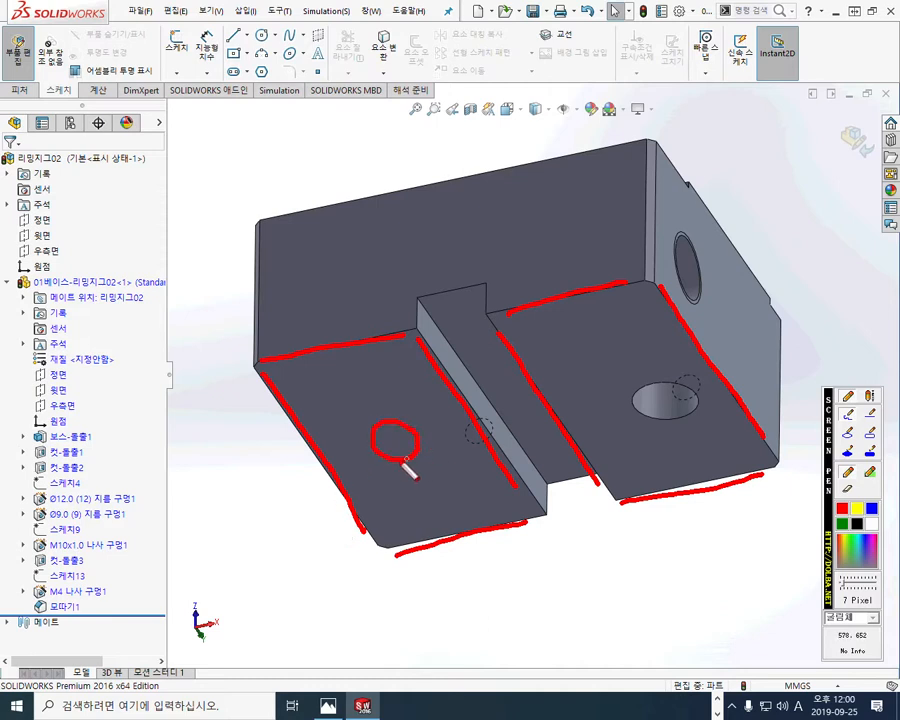
pyautogui.moveTo(613, 380)
pyautogui.mouseDown()
pyautogui.moveTo(589, 360)
pyautogui.moveTo(598, 389)
pyautogui.mouseUp()
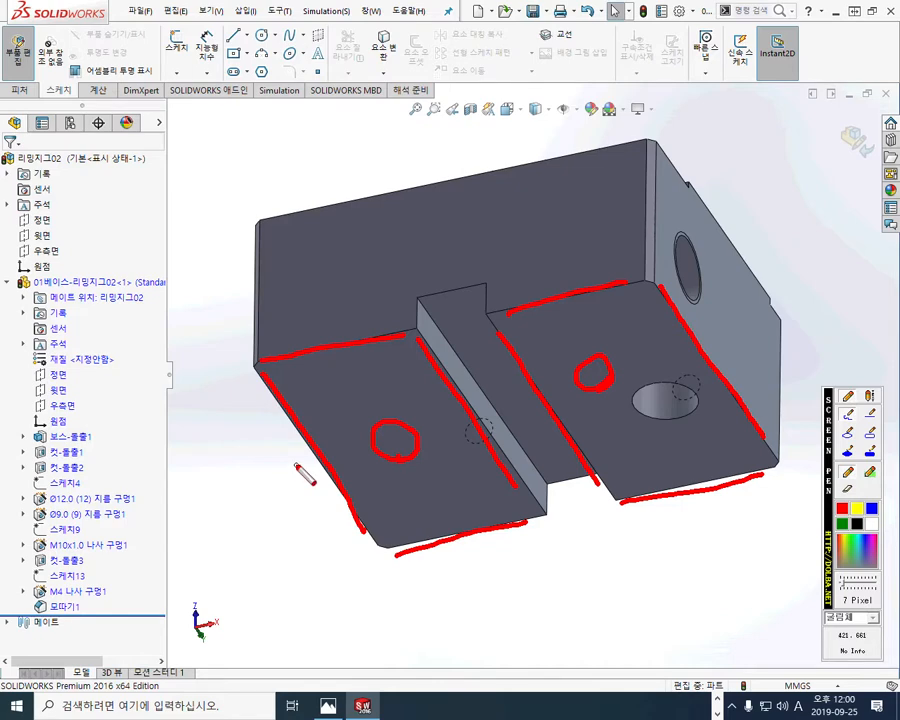
pyautogui.press('Escape')
# Step: Chamfer the edges of both bottom faces beside the slot at 1 mm and 45 degrees
pyautogui.click(367, 418)
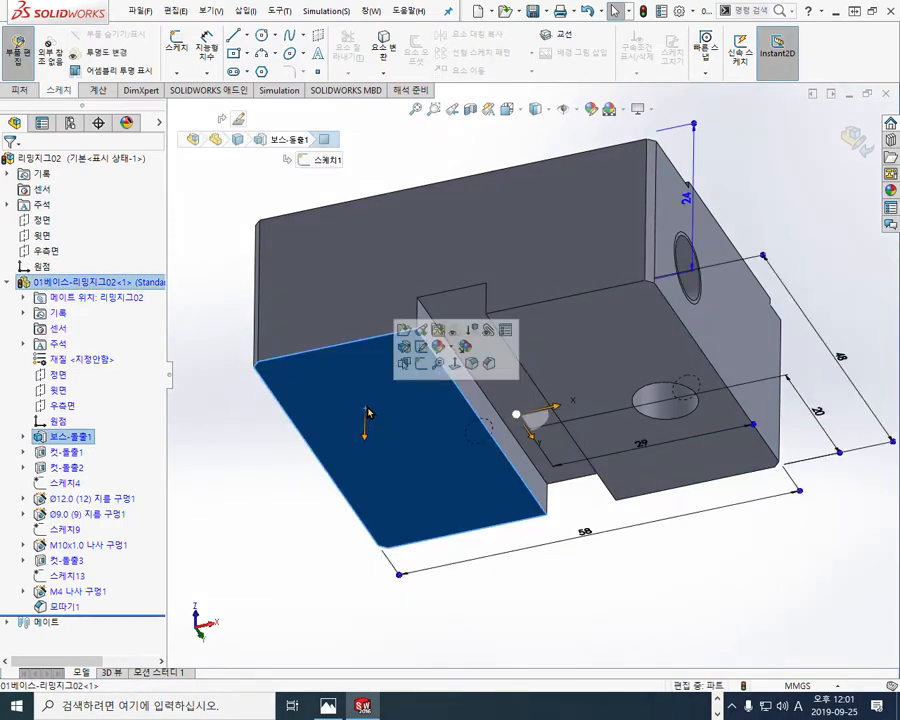
pyautogui.click(489, 365)
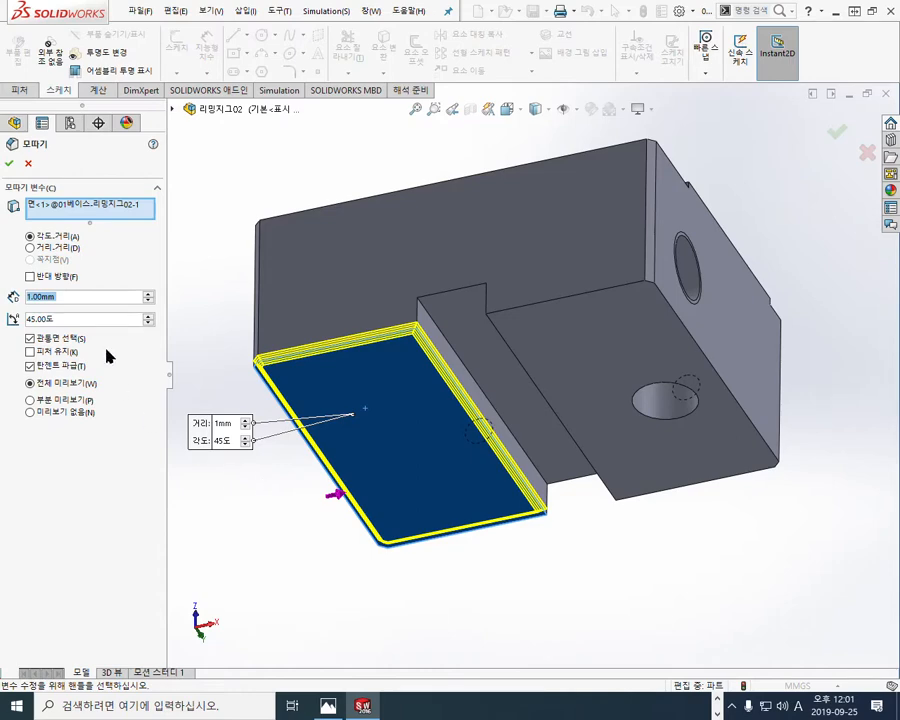
pyautogui.moveTo(292, 532); pyautogui.dragTo(300, 470, button='middle')
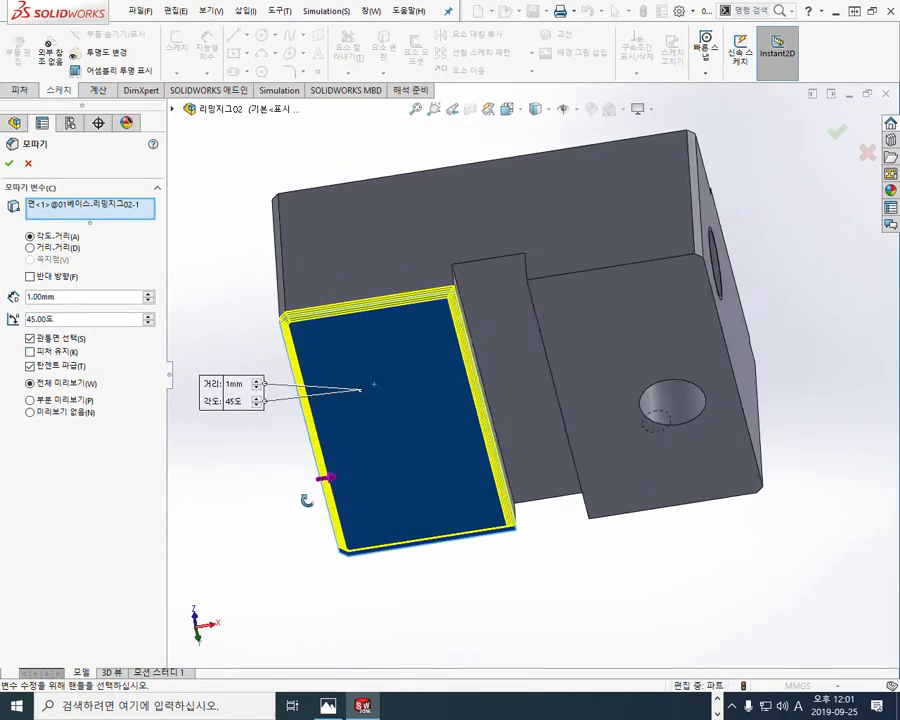
pyautogui.click(628, 316)
pyautogui.moveTo(564, 536); pyautogui.dragTo(596, 626, button='middle')
pyautogui.moveTo(578, 345); pyautogui.dragTo(549, 375, button='middle')
pyautogui.click(10, 166)
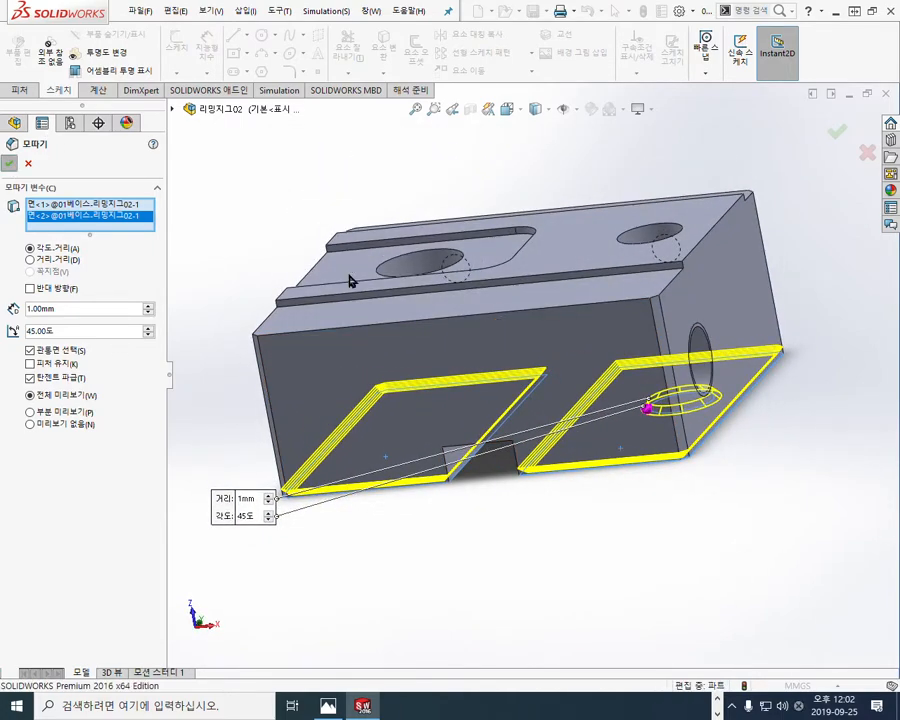
# Step: View the base's upper face straight on with hidden lines visible
pyautogui.moveTo(468, 514); pyautogui.dragTo(492, 516, button='middle')
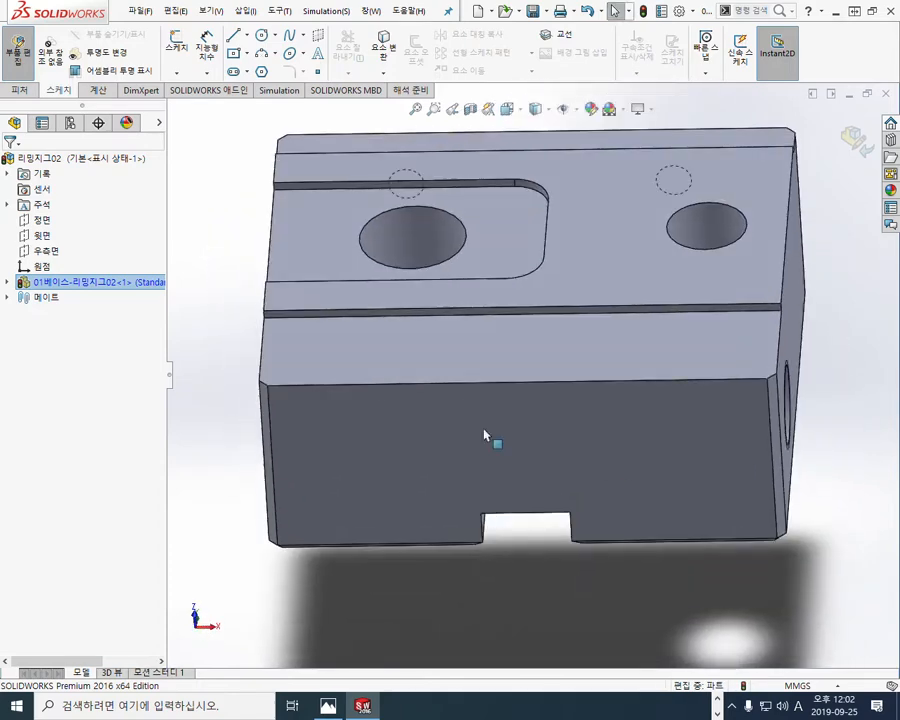
pyautogui.moveTo(460, 356); pyautogui.dragTo(588, 313, button='middle')
pyautogui.click(594, 334)
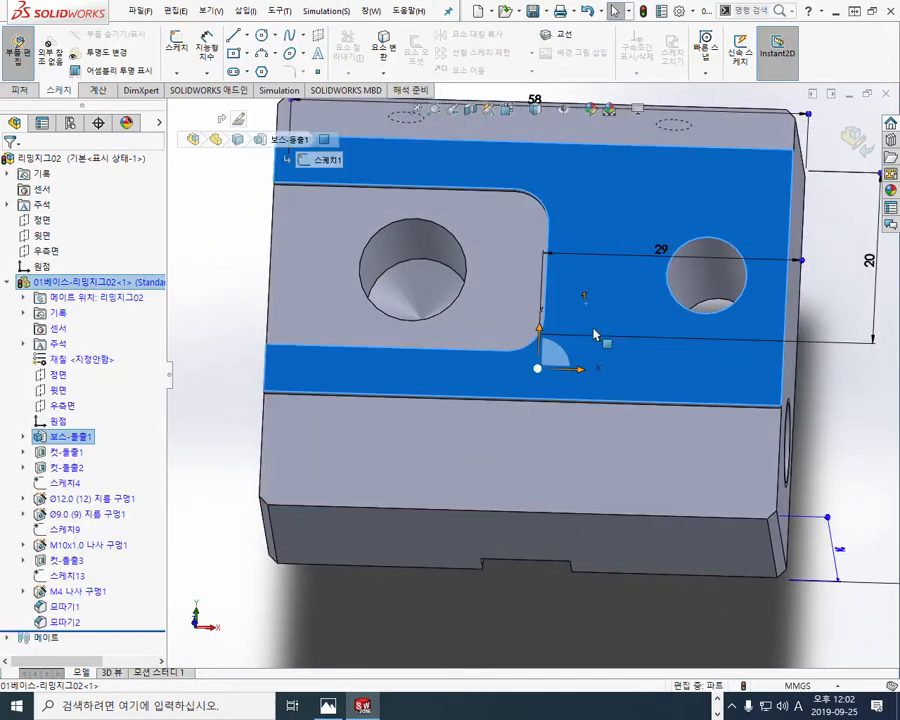
pyautogui.hotkey('ctrl', '8')
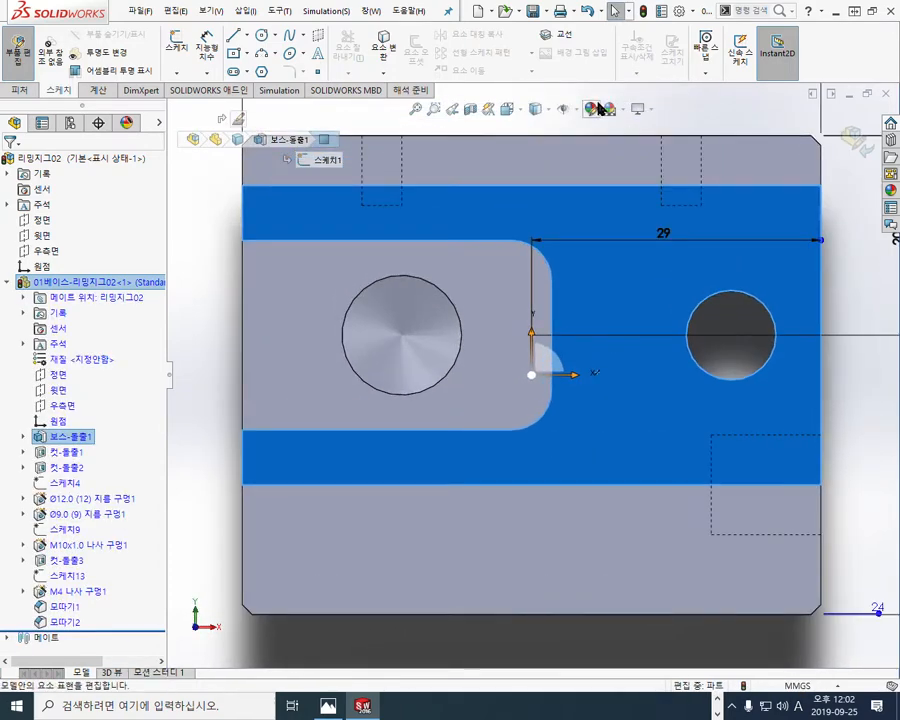
pyautogui.click(543, 118)
pyautogui.click(538, 190)
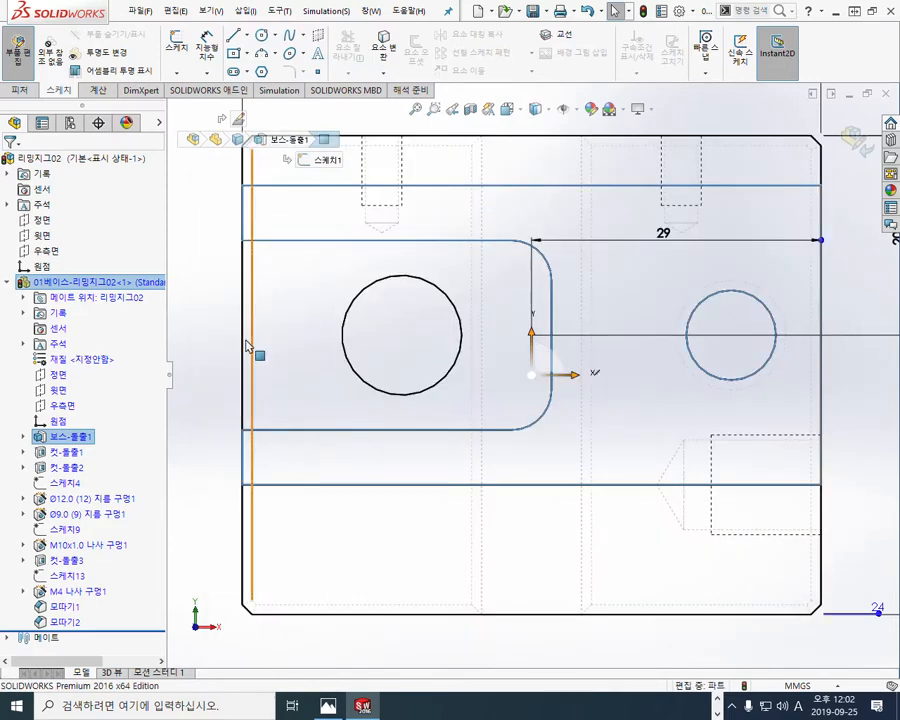
# Step: Trace the slot's hidden edges and their chamfer lines as red dashed lines on the top view, then close the pen
pyautogui.moveTo(487, 131); pyautogui.dragTo(486, 205)
pyautogui.moveTo(485, 263); pyautogui.dragTo(482, 421)
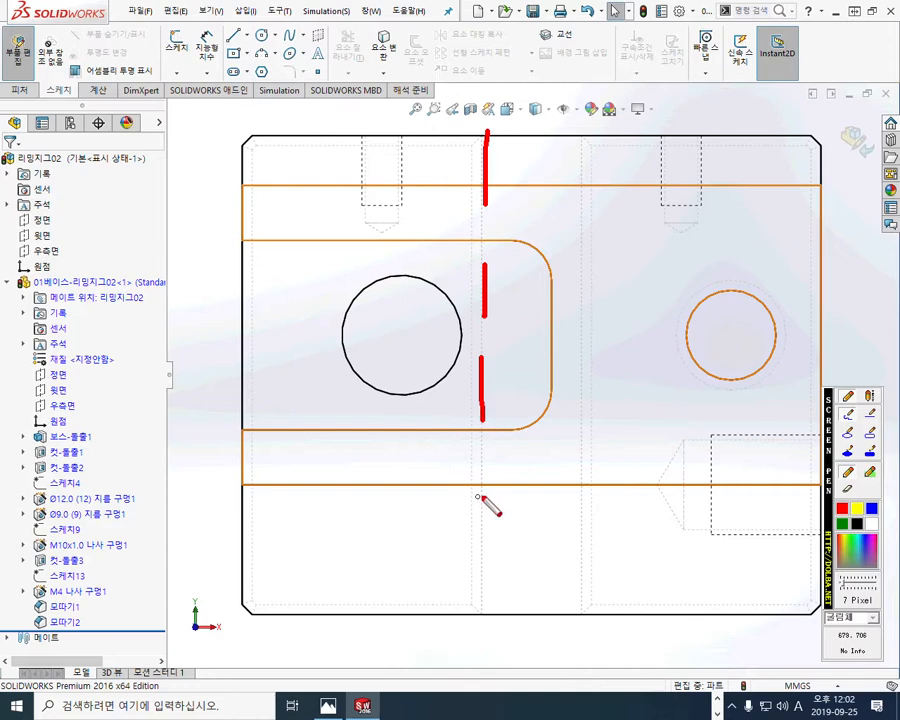
pyautogui.moveTo(480, 466); pyautogui.dragTo(489, 594)
pyautogui.moveTo(578, 138); pyautogui.dragTo(580, 378)
pyautogui.moveTo(576, 425); pyautogui.dragTo(577, 472)
pyautogui.moveTo(585, 527); pyautogui.dragTo(587, 583)
pyautogui.moveTo(597, 143); pyautogui.dragTo(602, 255)
pyautogui.moveTo(593, 318); pyautogui.dragTo(597, 362)
pyautogui.moveTo(600, 425); pyautogui.dragTo(600, 472)
pyautogui.moveTo(604, 555); pyautogui.dragTo(604, 600)
pyautogui.moveTo(465, 141); pyautogui.dragTo(465, 183)
pyautogui.moveTo(466, 232); pyautogui.dragTo(467, 270)
pyautogui.moveTo(467, 323); pyautogui.dragTo(468, 377)
pyautogui.moveTo(459, 440)
pyautogui.mouseDown()
pyautogui.moveTo(474, 476)
pyautogui.moveTo(463, 580)
pyautogui.mouseUp()
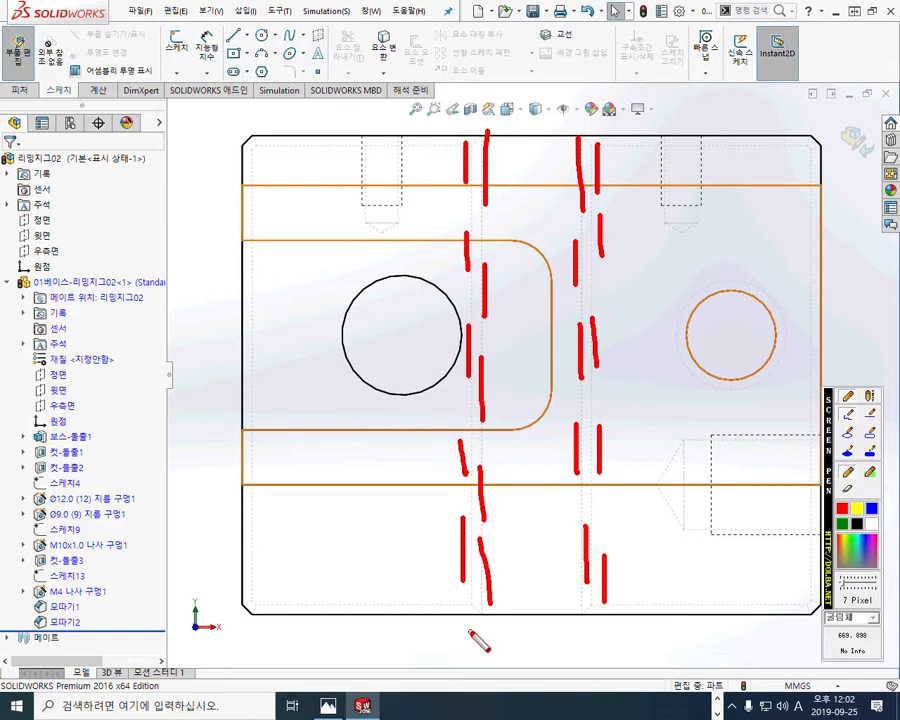
pyautogui.press('Escape')
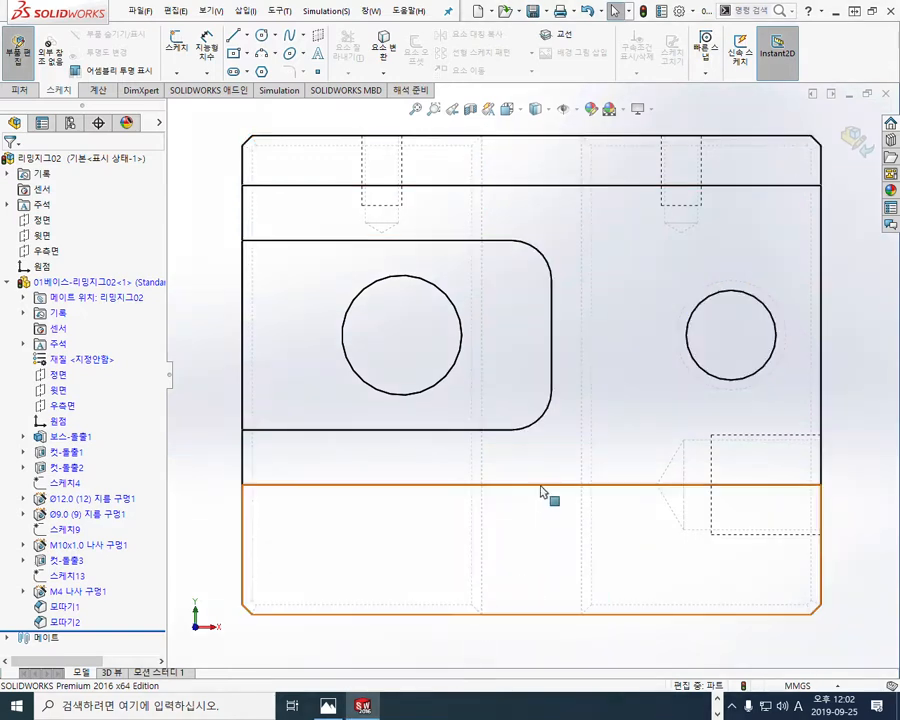
# Step: Restore the shaded-with-edges display and inspect the spacing of the two chamfer edges along one side of the bottom slot
pyautogui.click(547, 110)
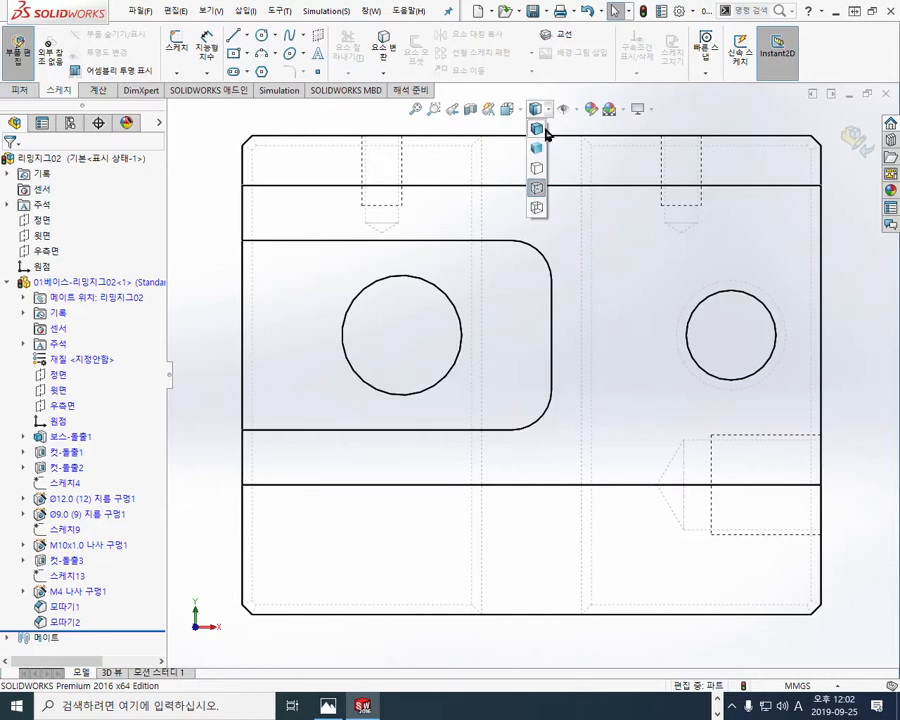
pyautogui.click(536, 132)
pyautogui.moveTo(568, 482)
pyautogui.mouseDown(button='middle')
pyautogui.moveTo(519, 231)
pyautogui.moveTo(542, 579)
pyautogui.moveTo(516, 428)
pyautogui.moveTo(510, 438)
pyautogui.mouseUp(button='middle')
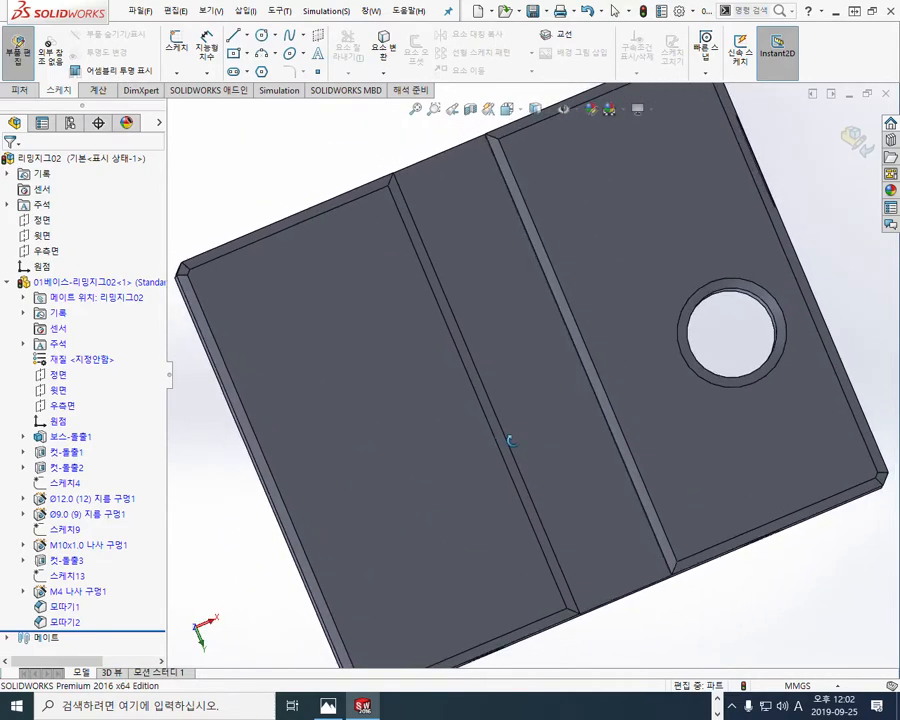
pyautogui.click(580, 356)
pyautogui.keyDown('ctrl'); pyautogui.click(579, 357); pyautogui.keyUp('ctrl')
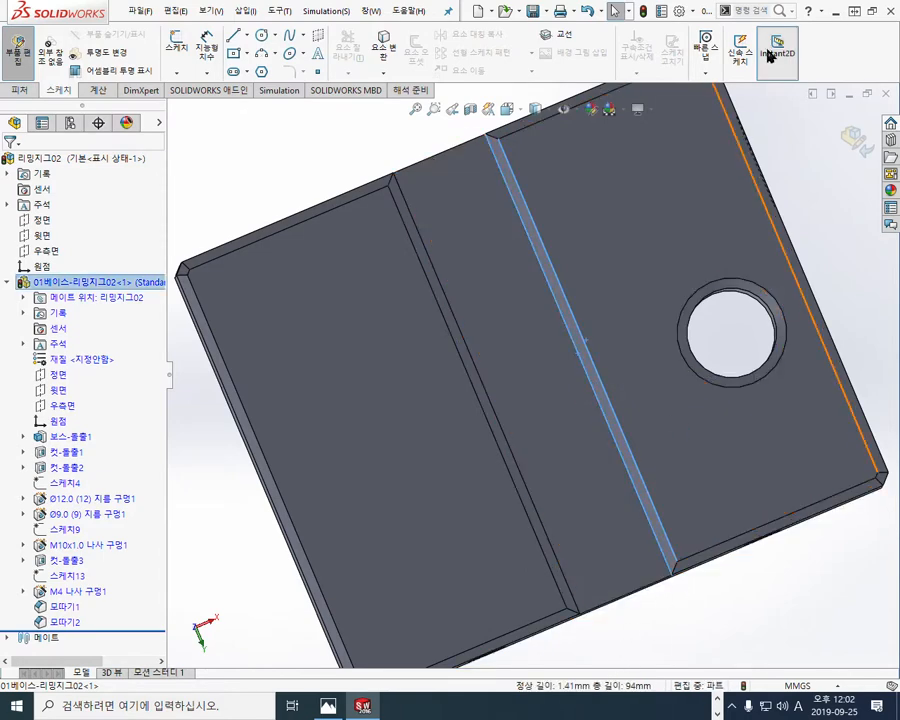
# Step: Open the reaming jig drawing image in a window beside the model and zoom in on its top view
pyautogui.click(868, 12)
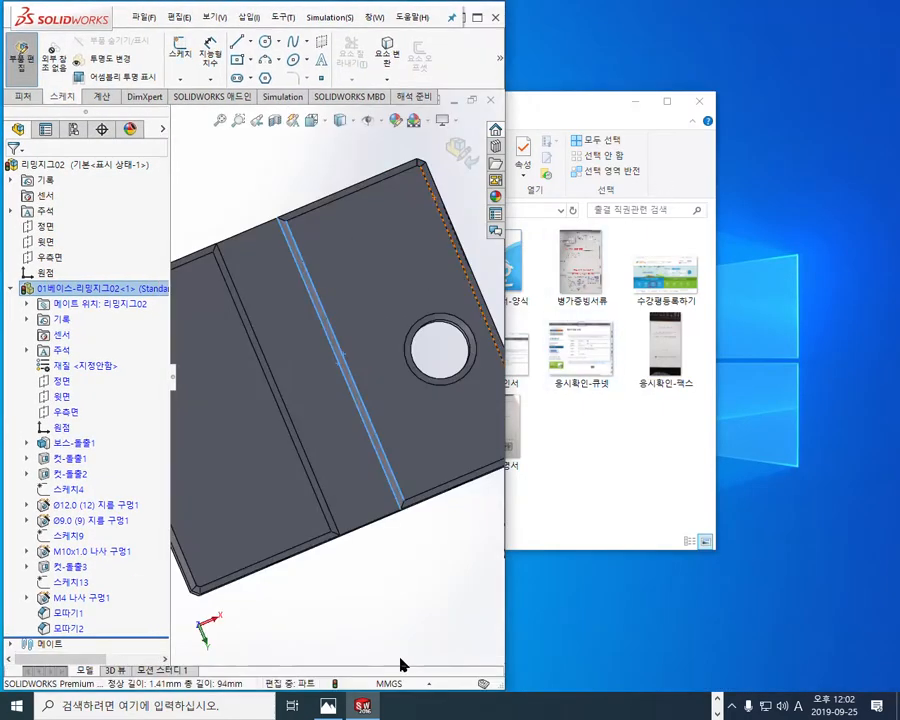
pyautogui.click(328, 707)
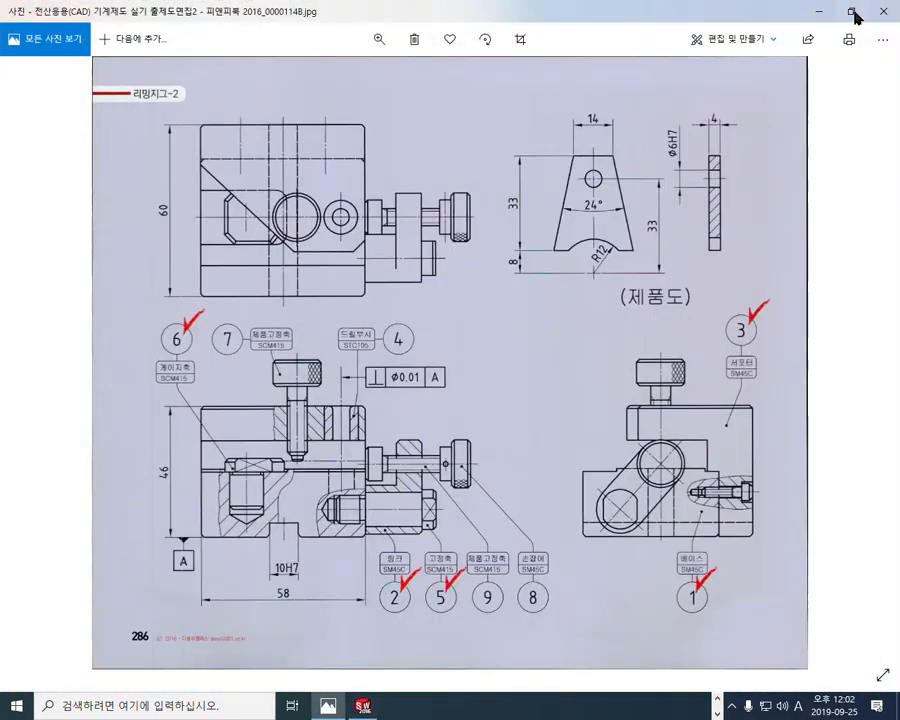
pyautogui.click(853, 14)
pyautogui.scroll(5, 600, 180)
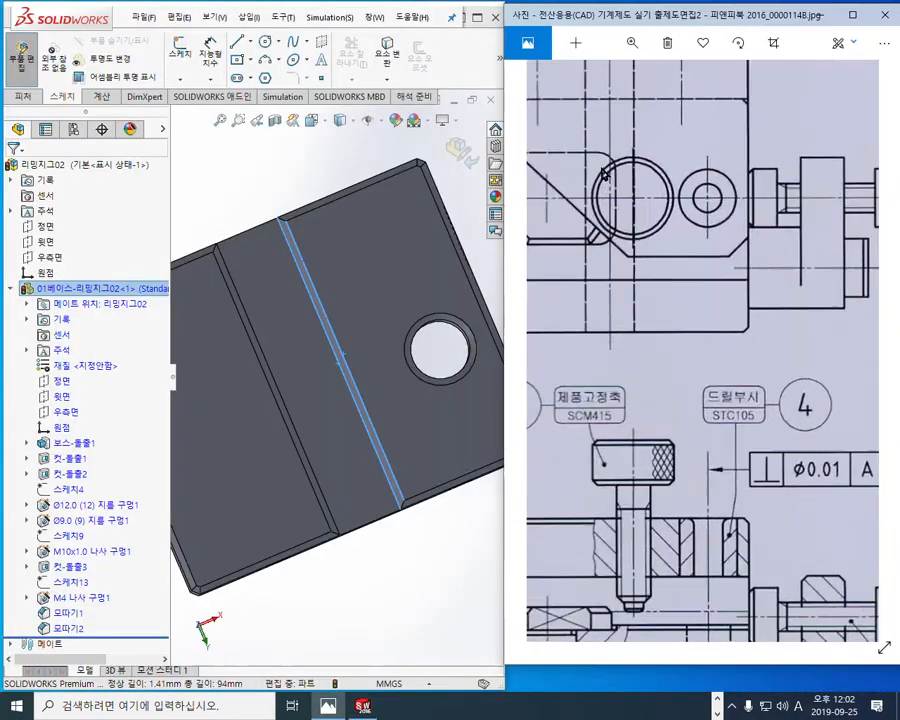
pyautogui.moveTo(603, 173); pyautogui.dragTo(629, 305)
# Step: Mark the slot's paired chamfer lines and the base's inner chamfer outline in red on the drawing's top view, then clear the marks
pyautogui.press('F12')
pyautogui.moveTo(611, 174); pyautogui.dragTo(611, 262)
pyautogui.moveTo(603, 175); pyautogui.dragTo(605, 277)
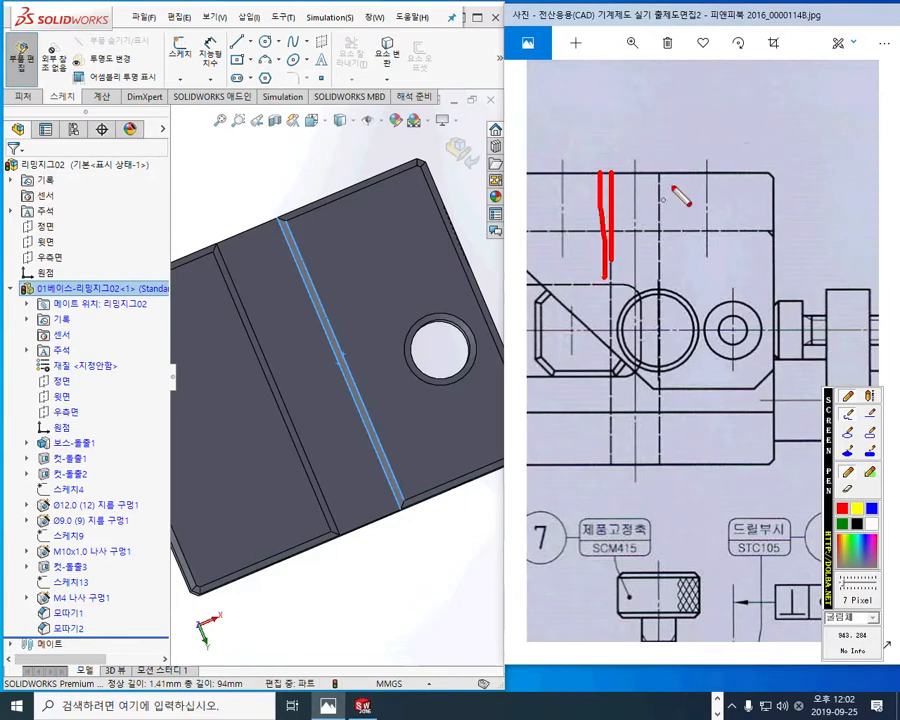
pyautogui.moveTo(667, 175)
pyautogui.mouseDown()
pyautogui.moveTo(673, 264)
pyautogui.moveTo(658, 205)
pyautogui.moveTo(661, 258)
pyautogui.mouseUp()
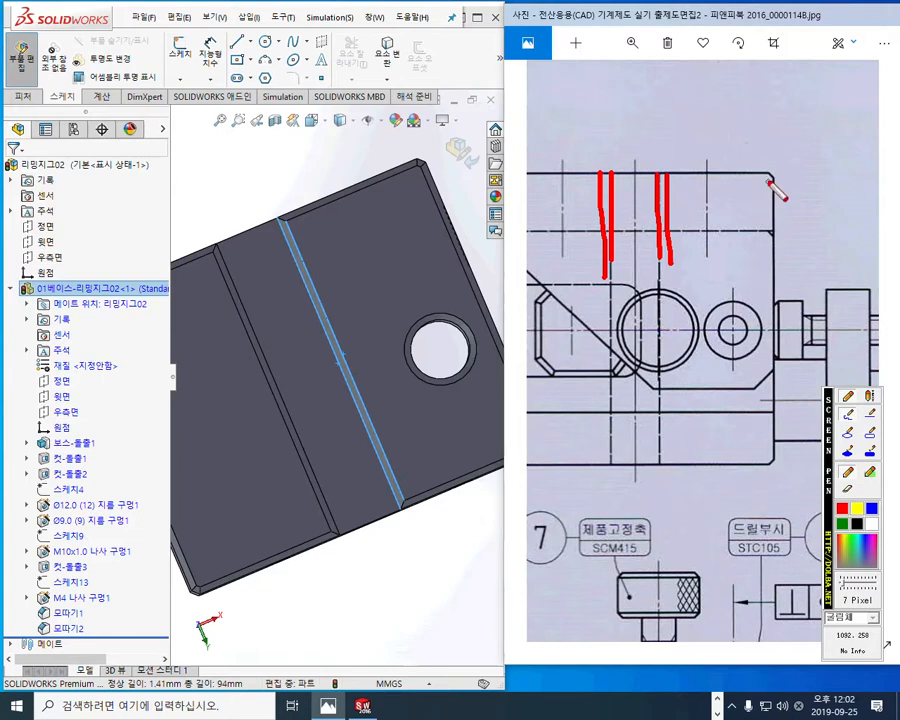
pyautogui.moveTo(767, 183)
pyautogui.mouseDown()
pyautogui.moveTo(771, 461)
pyautogui.moveTo(632, 457)
pyautogui.mouseUp()
pyautogui.moveTo(767, 184); pyautogui.dragTo(706, 187)
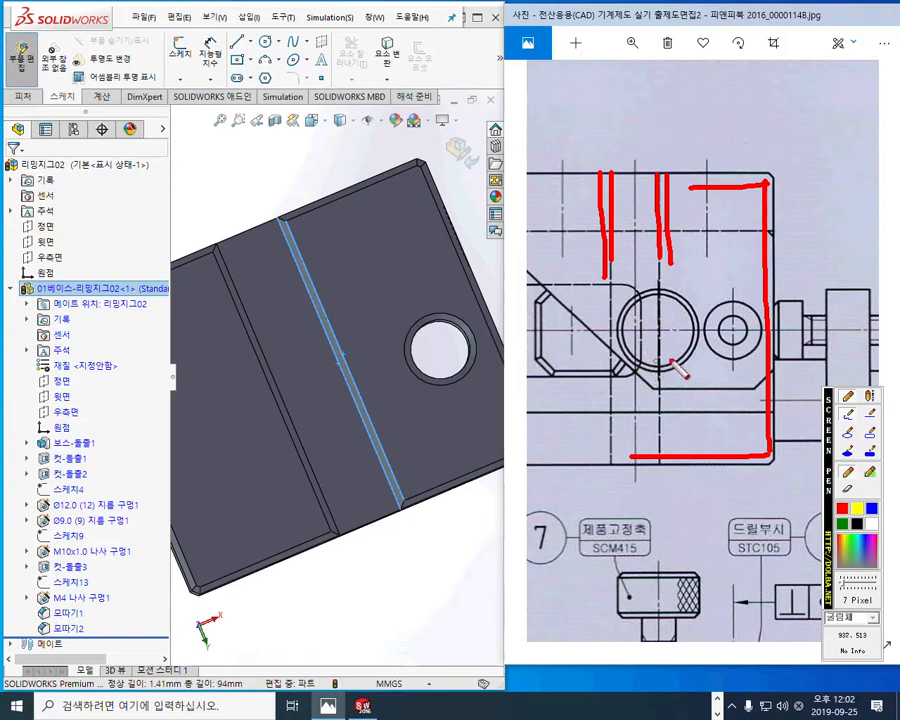
pyautogui.press('Escape')
# Step: Trace the slot's two hidden edges in red over the full height of the drawing's top view, then close the pen
pyautogui.moveTo(606, 160); pyautogui.dragTo(607, 468)
pyautogui.moveTo(664, 163); pyautogui.dragTo(671, 473)
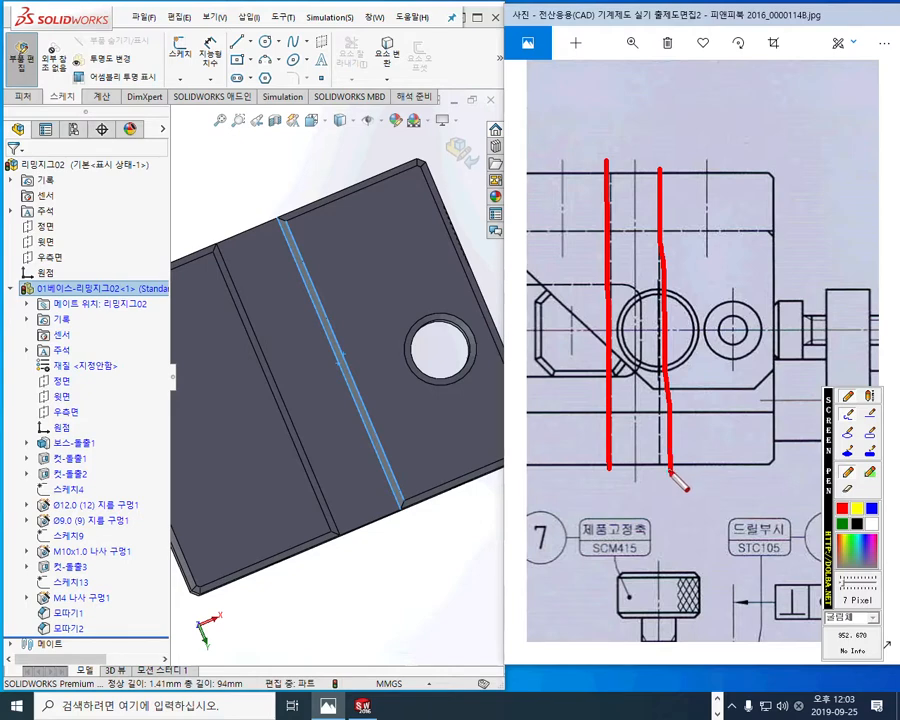
pyautogui.press('Escape')
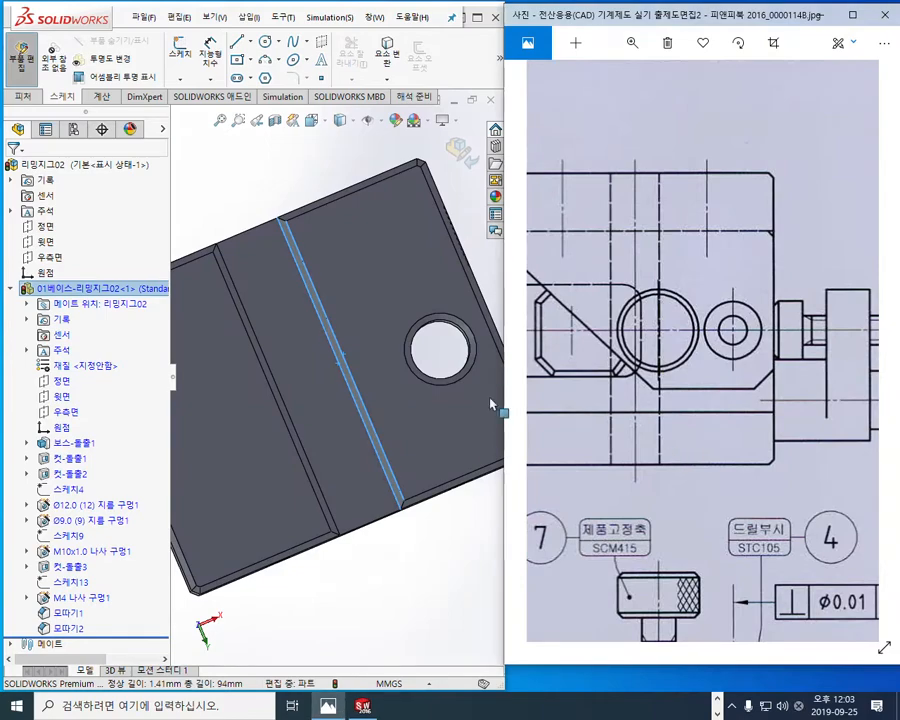
# Step: Maximize the model window, inspect the base's underside and delete the chamfer 모따기2 from its bottom edges and hole
pyautogui.moveTo(396, 426); pyautogui.dragTo(272, 346, button='middle')
pyautogui.scroll(-5, 410, 400)
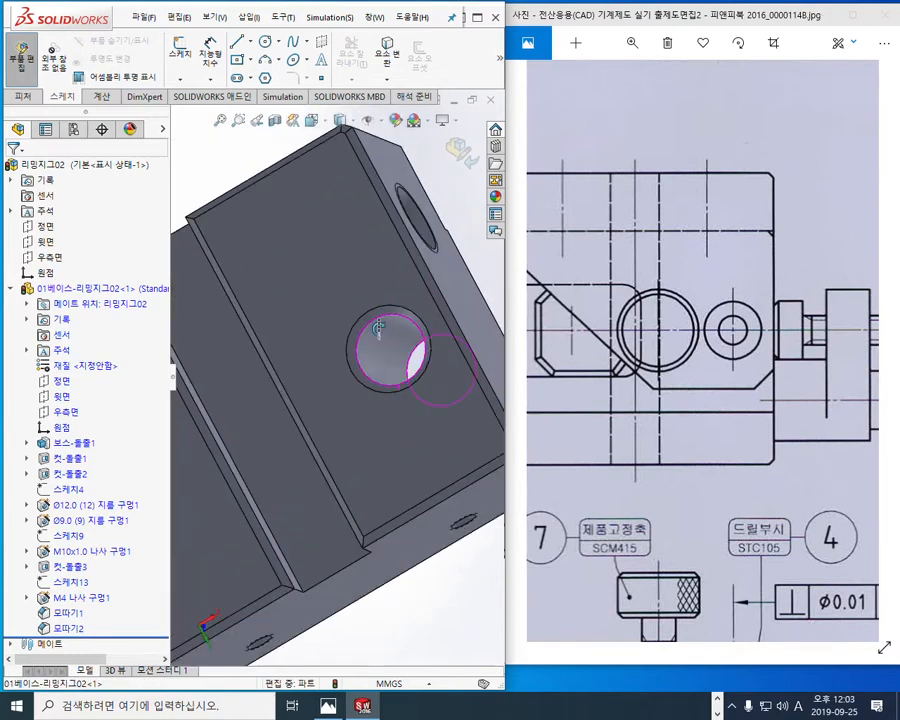
pyautogui.moveTo(379, 328); pyautogui.dragTo(366, 380, button='middle')
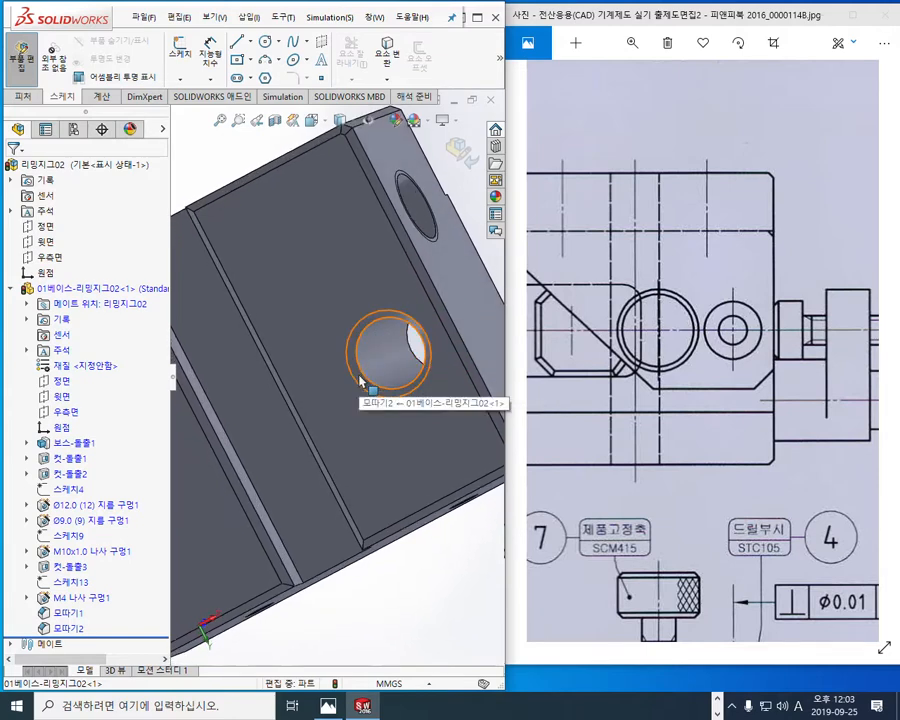
pyautogui.click(477, 18)
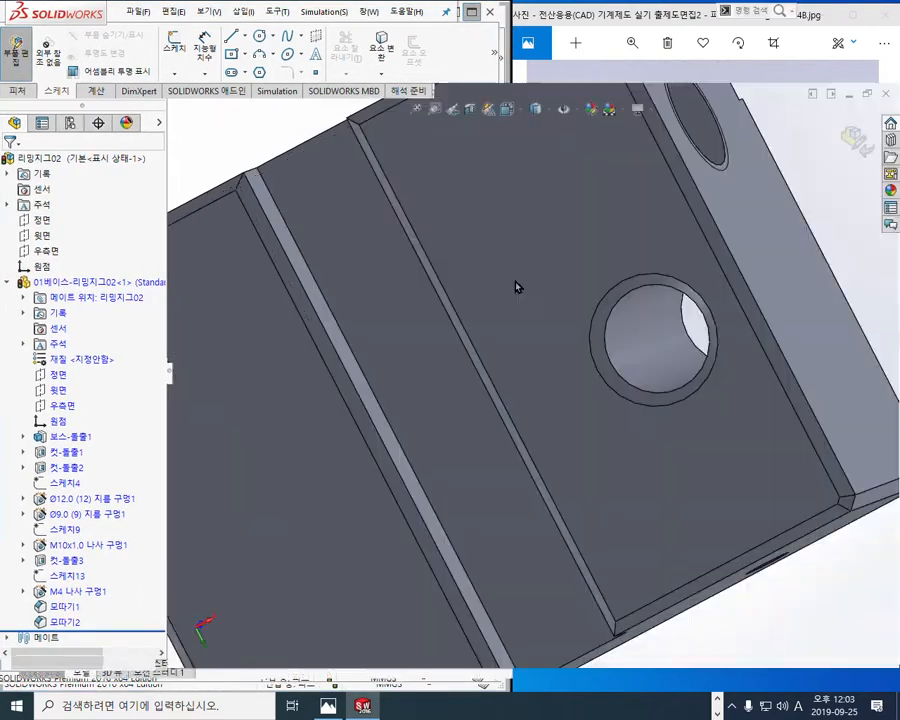
pyautogui.scroll(4, 558, 448)
pyautogui.moveTo(597, 363); pyautogui.dragTo(594, 388, button='middle')
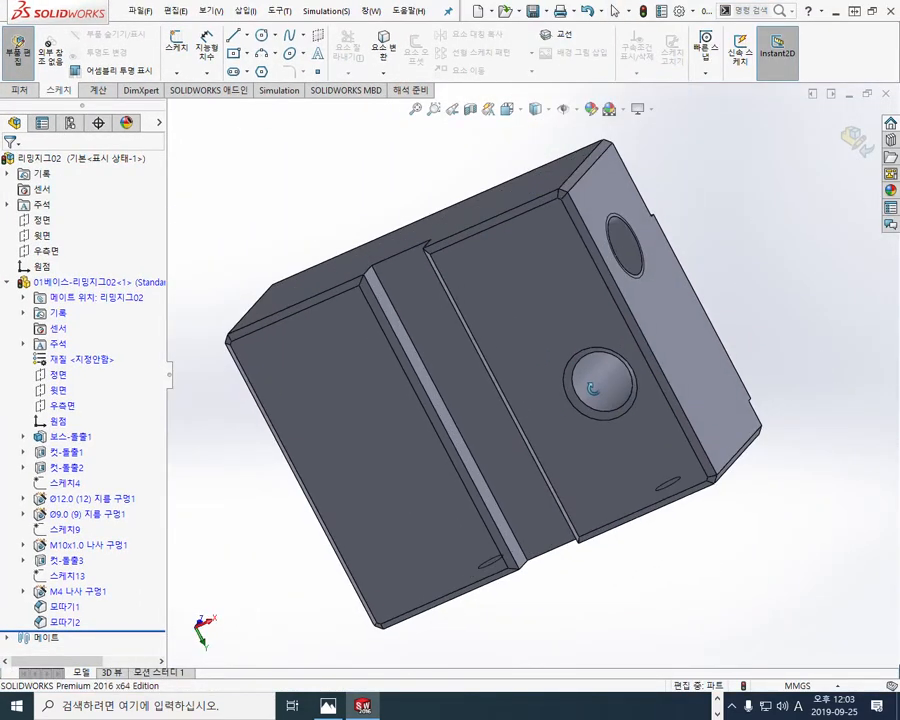
pyautogui.click(64, 622)
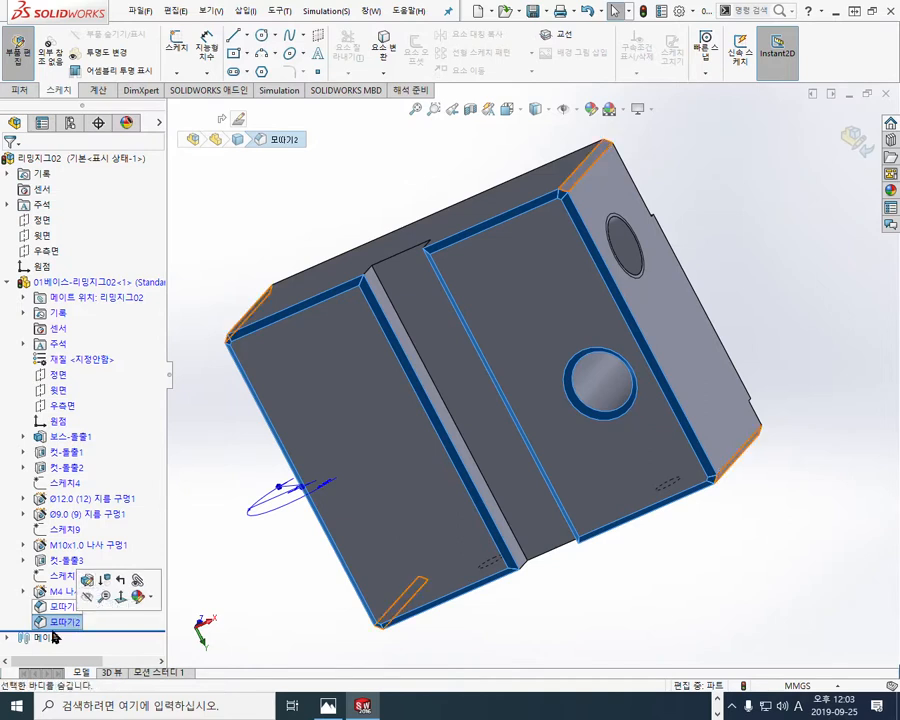
pyautogui.rightClick(61, 622)
pyautogui.click(92, 547)
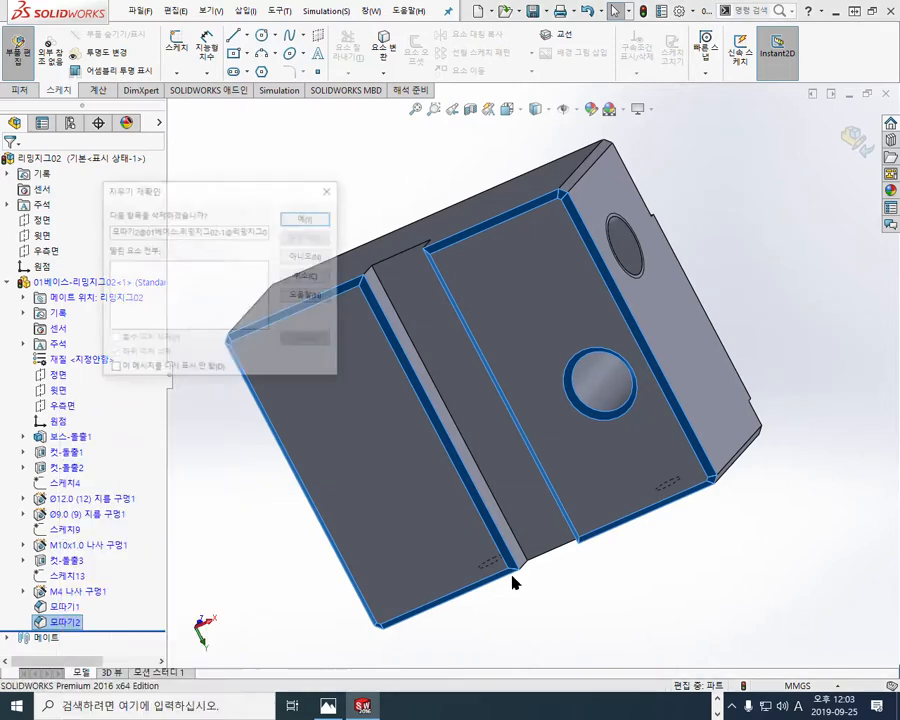
pyautogui.click(302, 217)
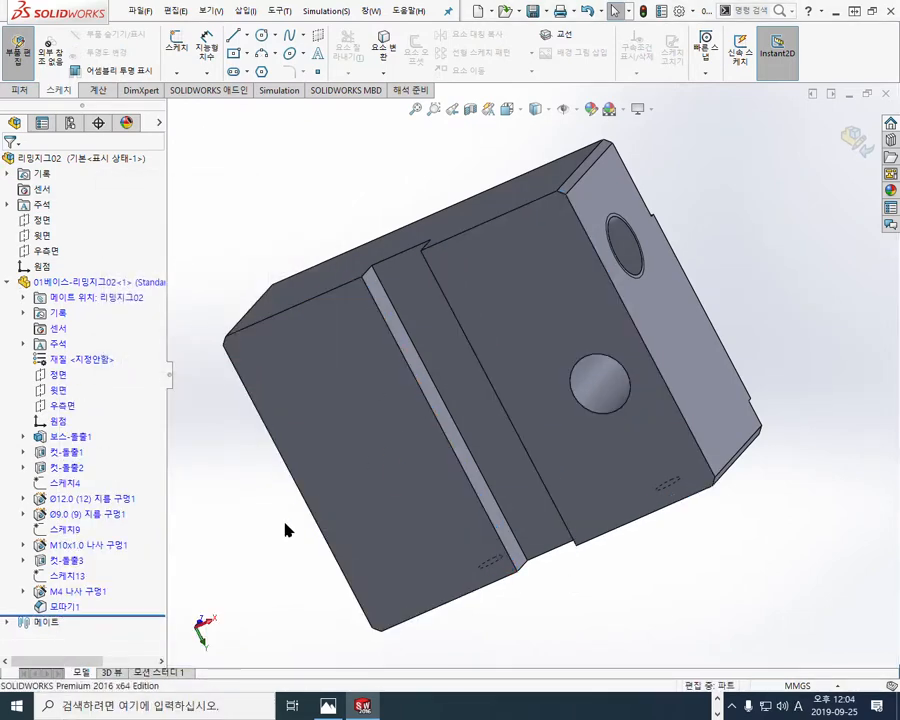
# Step: Chamfer the eight straight edges of the two bottom faces beside the slot at 1 mm and 45 degrees, leaving out the hole
pyautogui.moveTo(272, 177)
pyautogui.mouseDown(button='middle')
pyautogui.moveTo(291, 187)
pyautogui.moveTo(279, 200)
pyautogui.mouseUp(button='middle')
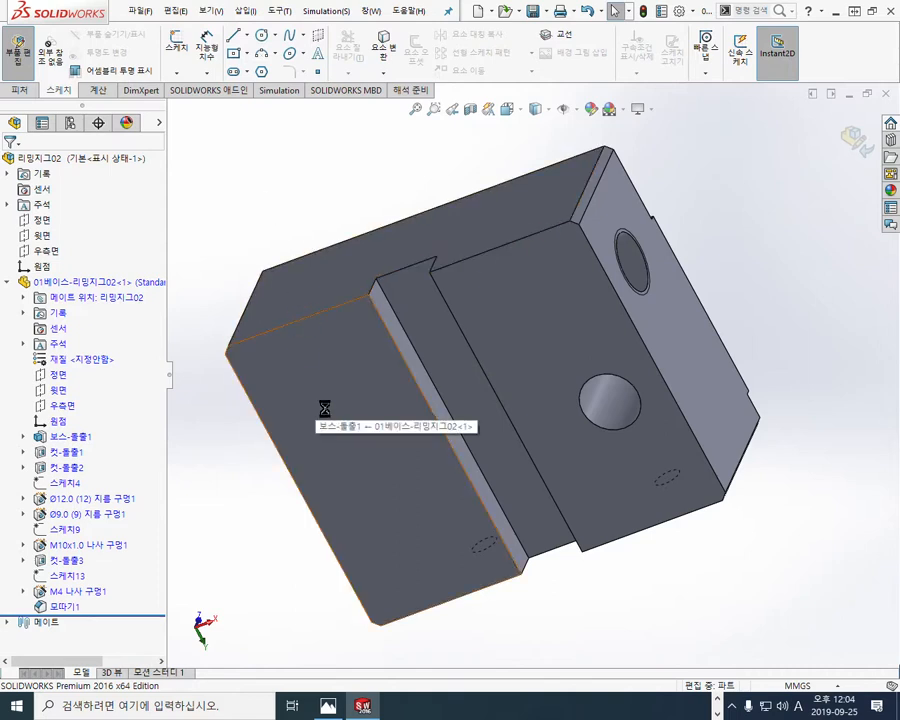
pyautogui.click(21, 91)
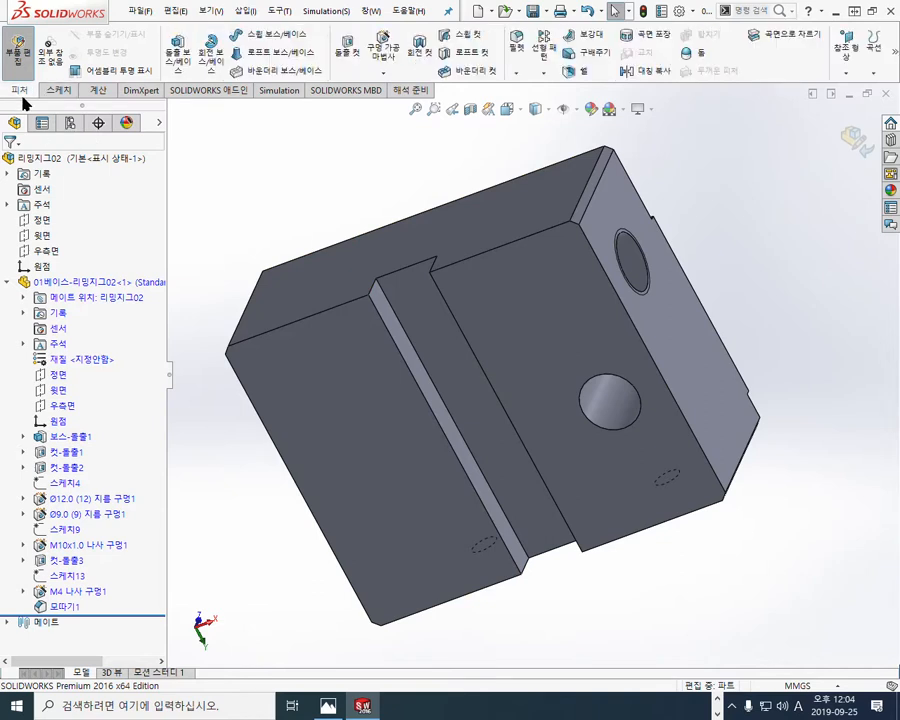
pyautogui.click(312, 320)
pyautogui.click(419, 272)
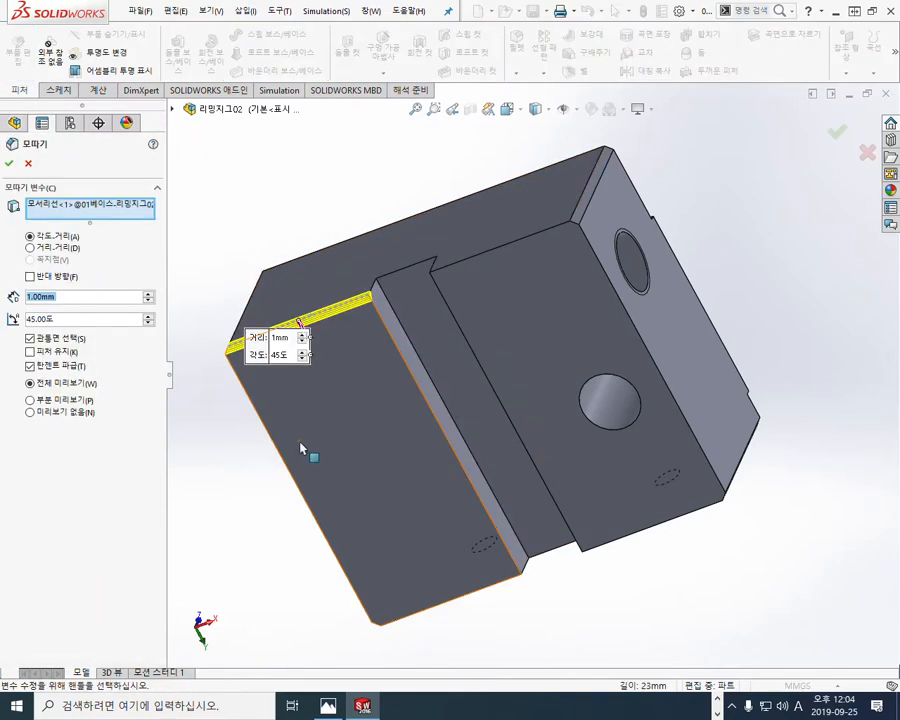
pyautogui.click(277, 453)
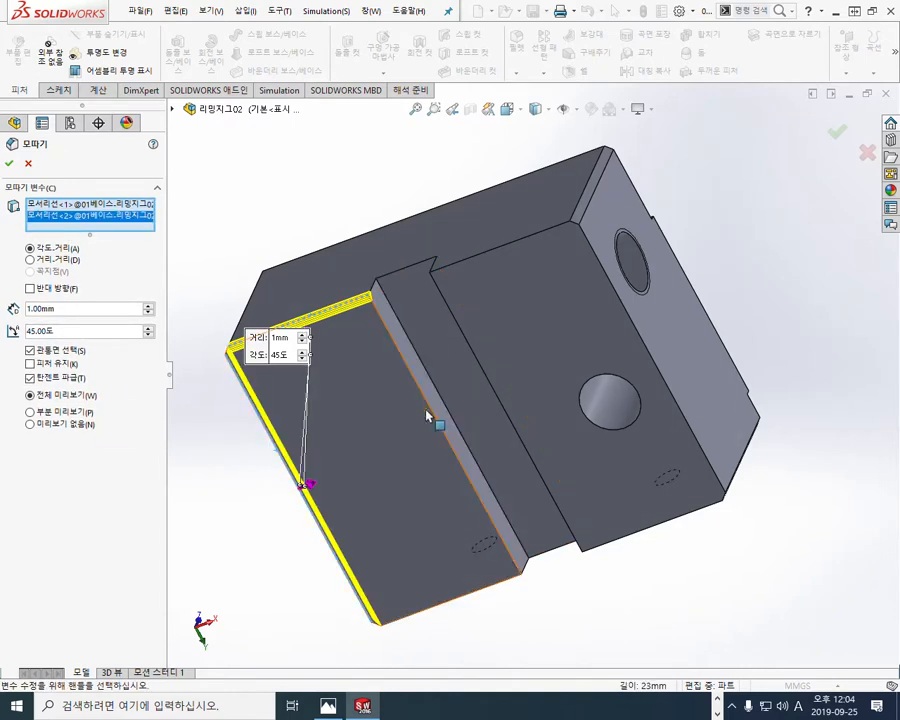
pyautogui.click(434, 416)
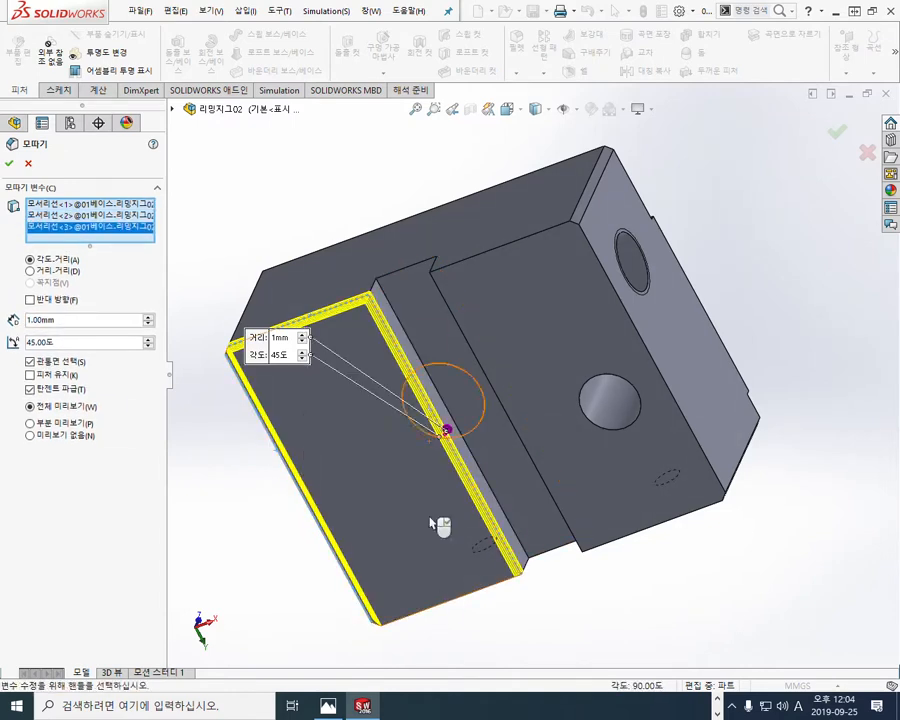
pyautogui.click(460, 599)
pyautogui.click(628, 538)
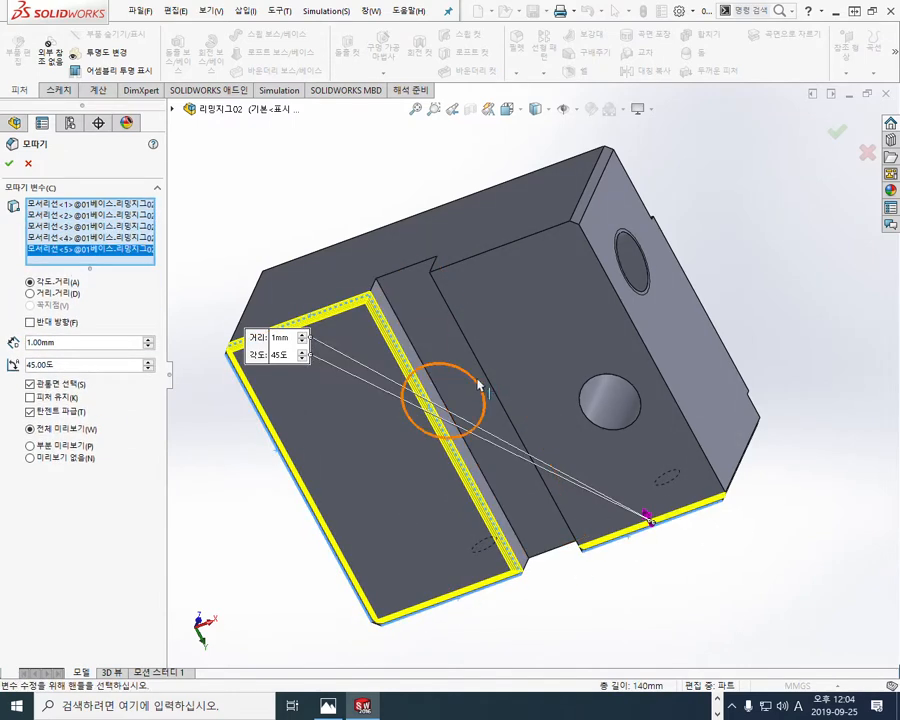
pyautogui.click(485, 372)
pyautogui.click(500, 255)
pyautogui.click(612, 290)
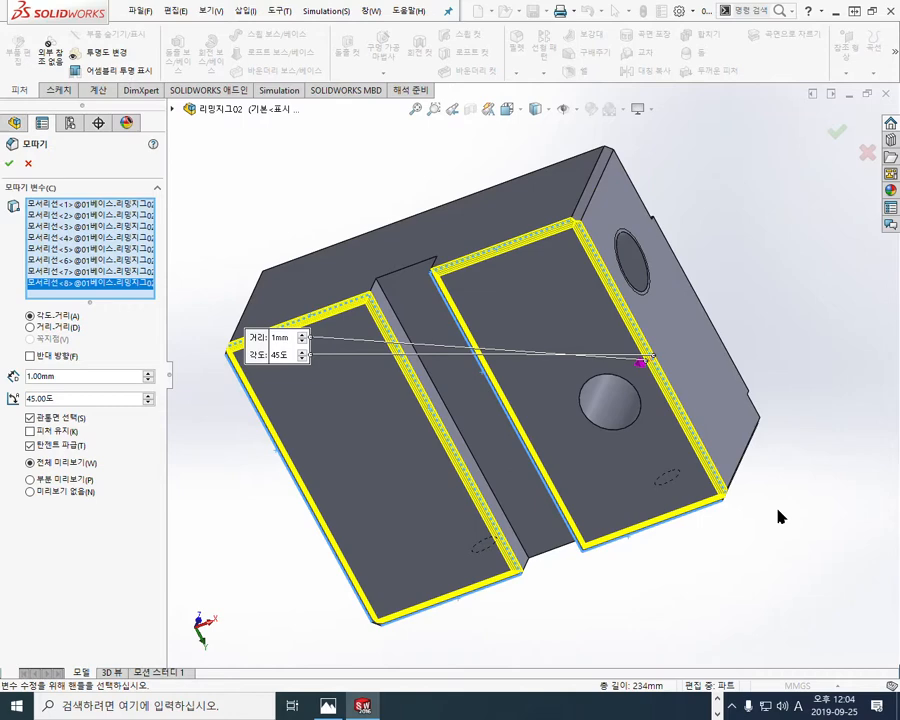
pyautogui.press('Return')
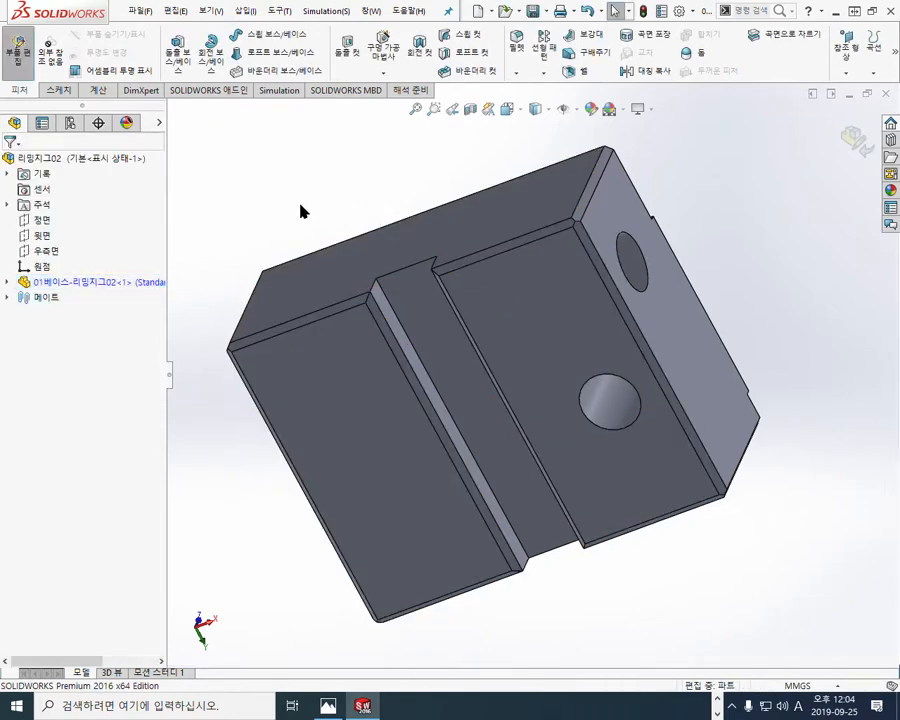
# Step: Set up a 1 mm, 45-degree chamfer on the upper edge of the hole in the base's rounded pocket
pyautogui.press('Return')
pyautogui.moveTo(335, 180); pyautogui.dragTo(348, 432, button='middle')
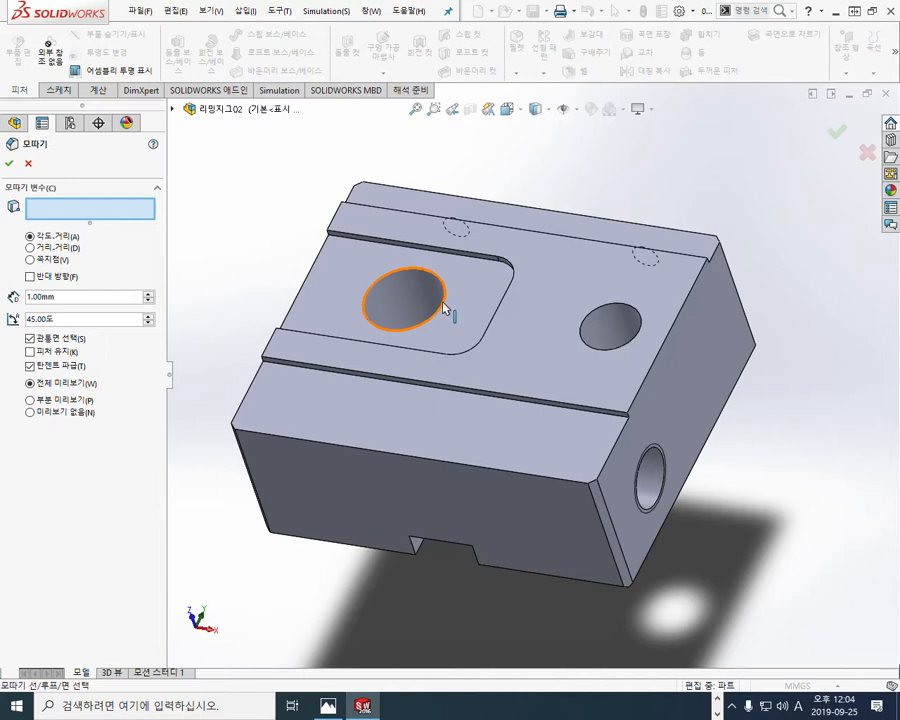
pyautogui.click(445, 308)
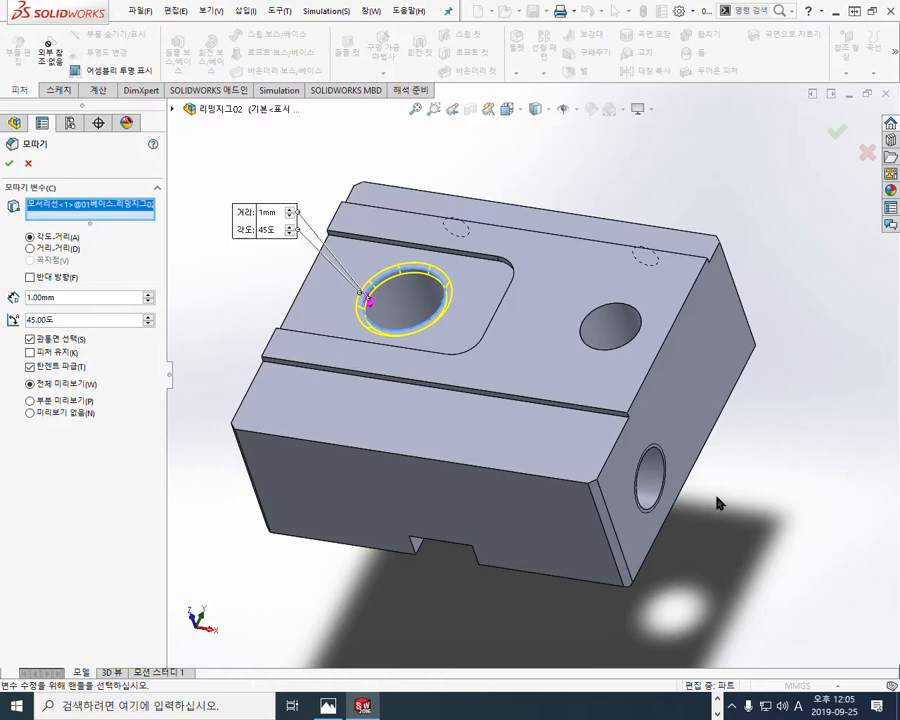
# Step: Show the drawing beside the model and zoom in on the base's screw section in the side view
pyautogui.click(872, 12)
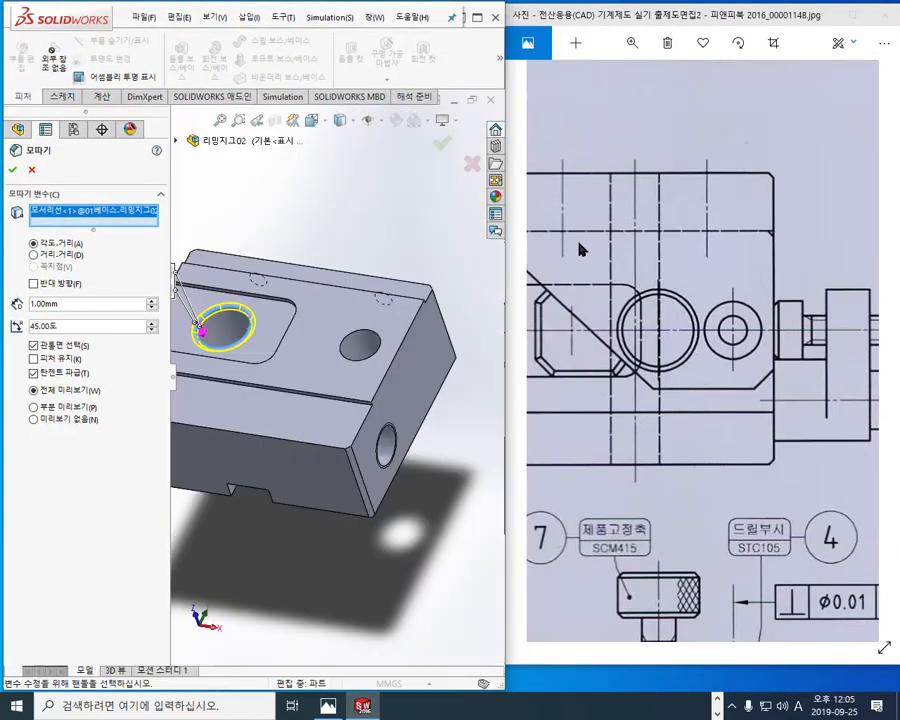
pyautogui.moveTo(740, 382); pyautogui.dragTo(565, 220)
pyautogui.moveTo(850, 515); pyautogui.dragTo(709, 384)
pyautogui.moveTo(815, 405); pyautogui.dragTo(653, 397)
pyautogui.moveTo(763, 397); pyautogui.dragTo(760, 358)
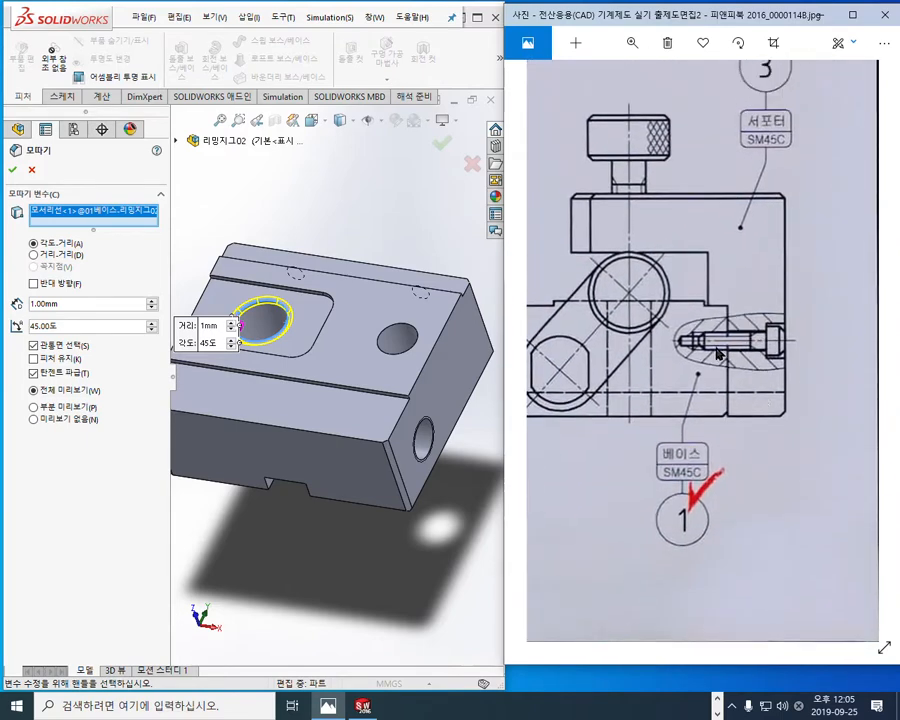
pyautogui.scroll(4, 737, 330)
# Step: Mark the base's upper corner chamfer and viewing-direction arrows in red on the side view, trace over the model, then close the pen
pyautogui.press('F9')
pyautogui.moveTo(720, 219); pyautogui.dragTo(731, 233)
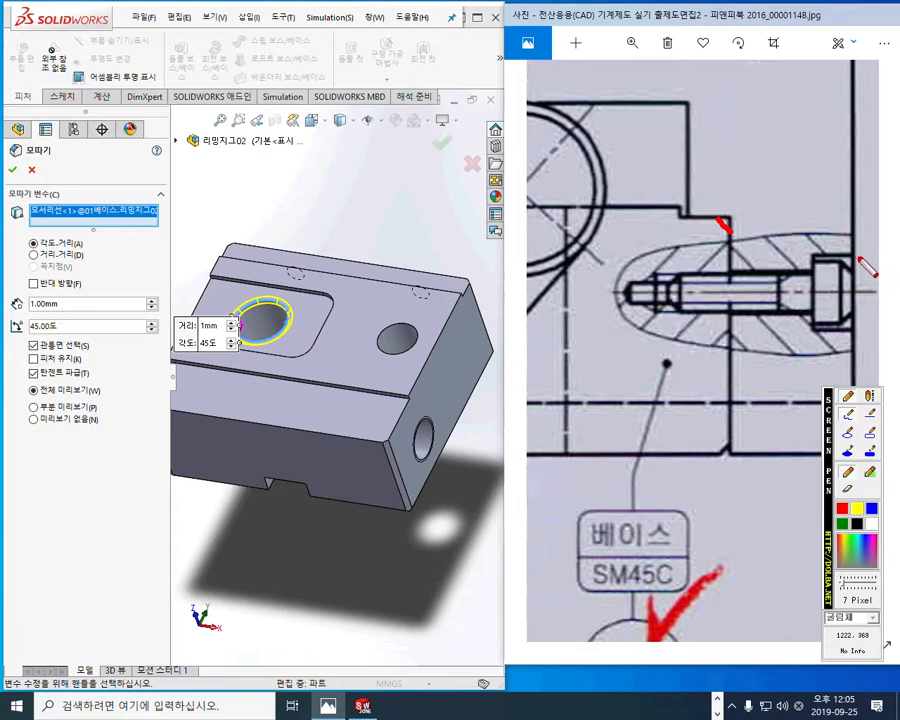
pyautogui.moveTo(854, 223); pyautogui.dragTo(774, 231)
pyautogui.moveTo(725, 42); pyautogui.dragTo(720, 170)
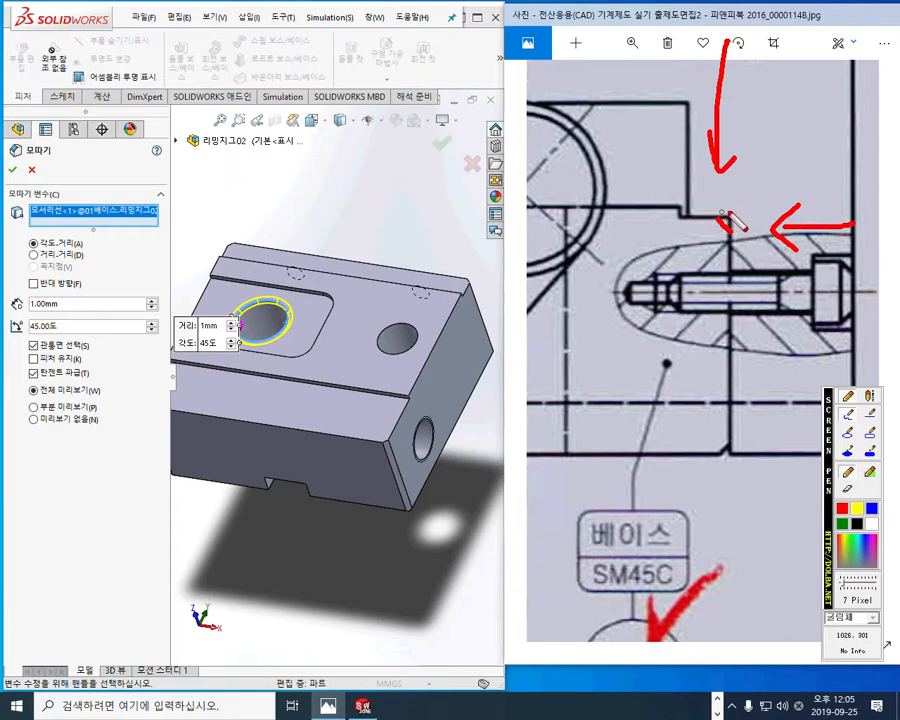
pyautogui.moveTo(735, 95)
pyautogui.mouseDown()
pyautogui.moveTo(707, 94)
pyautogui.moveTo(759, 88)
pyautogui.mouseUp()
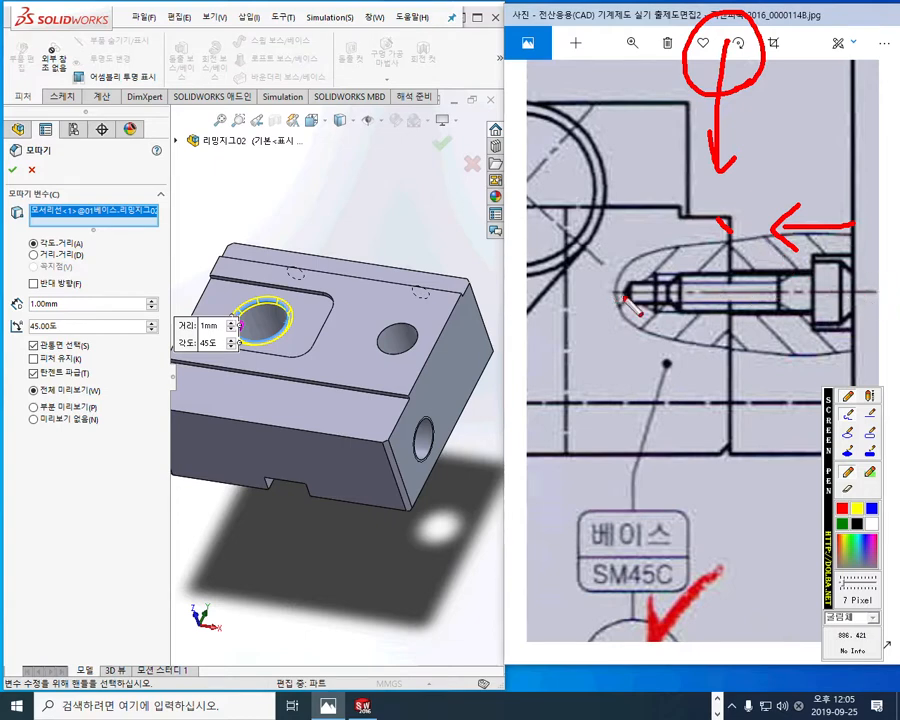
pyautogui.moveTo(472, 277); pyautogui.dragTo(240, 237)
pyautogui.moveTo(378, 215)
pyautogui.mouseDown()
pyautogui.moveTo(352, 268)
pyautogui.moveTo(375, 268)
pyautogui.mouseUp()
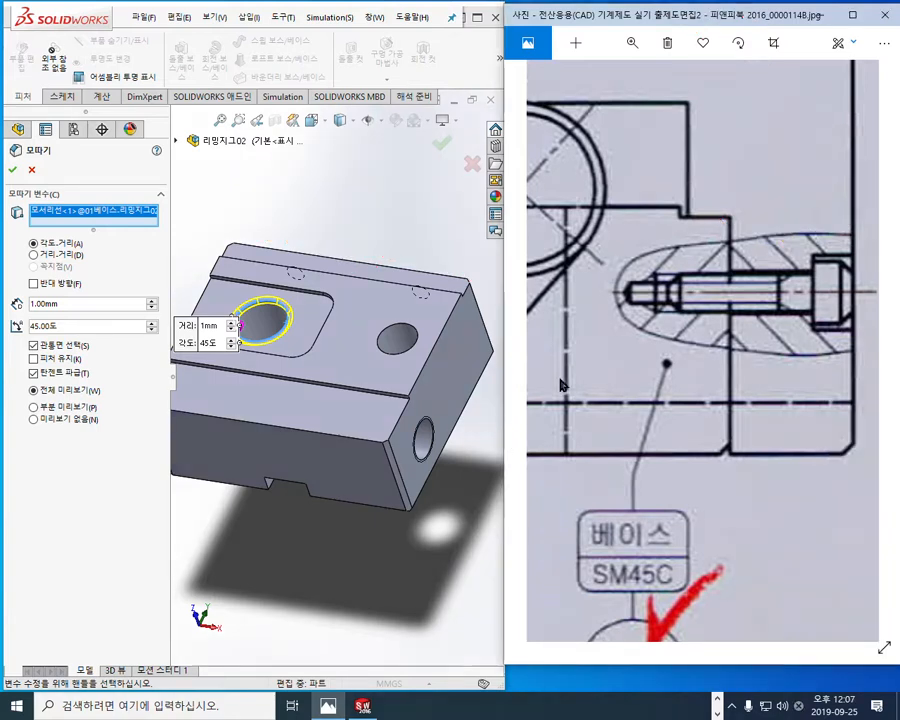
# Step: Apply the chamfer to the pocket hole's upper edge and save the assembly
pyautogui.click(13, 170)
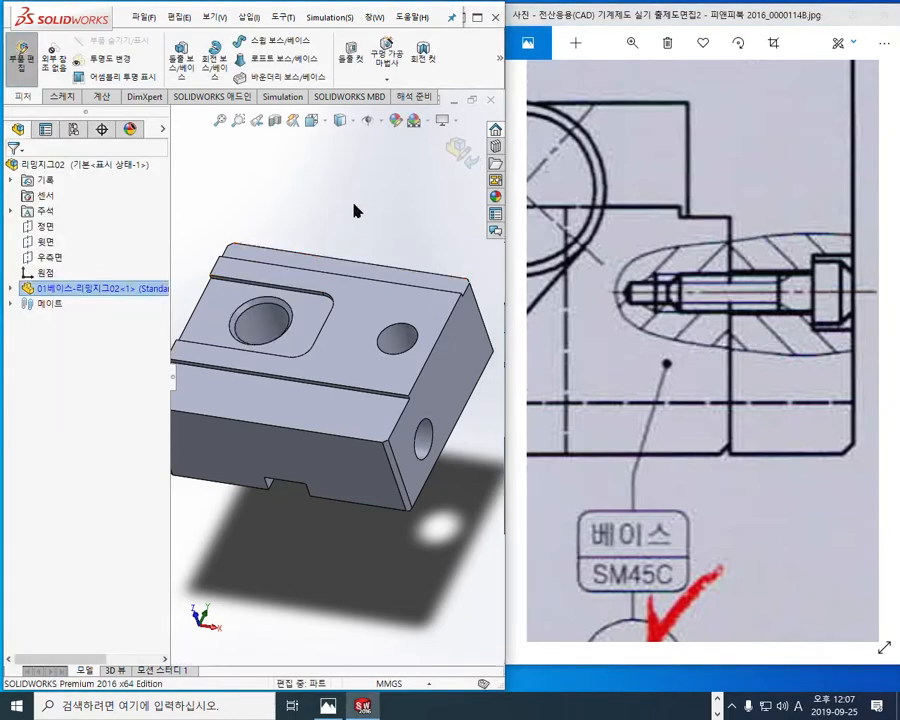
pyautogui.click(349, 232)
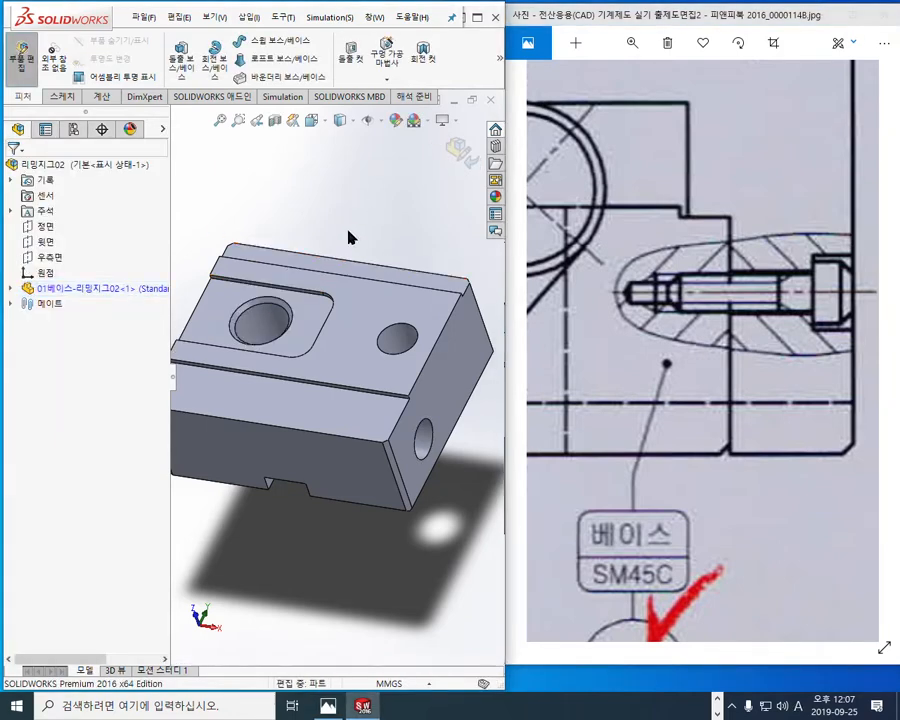
pyautogui.hotkey('ctrl', 's')
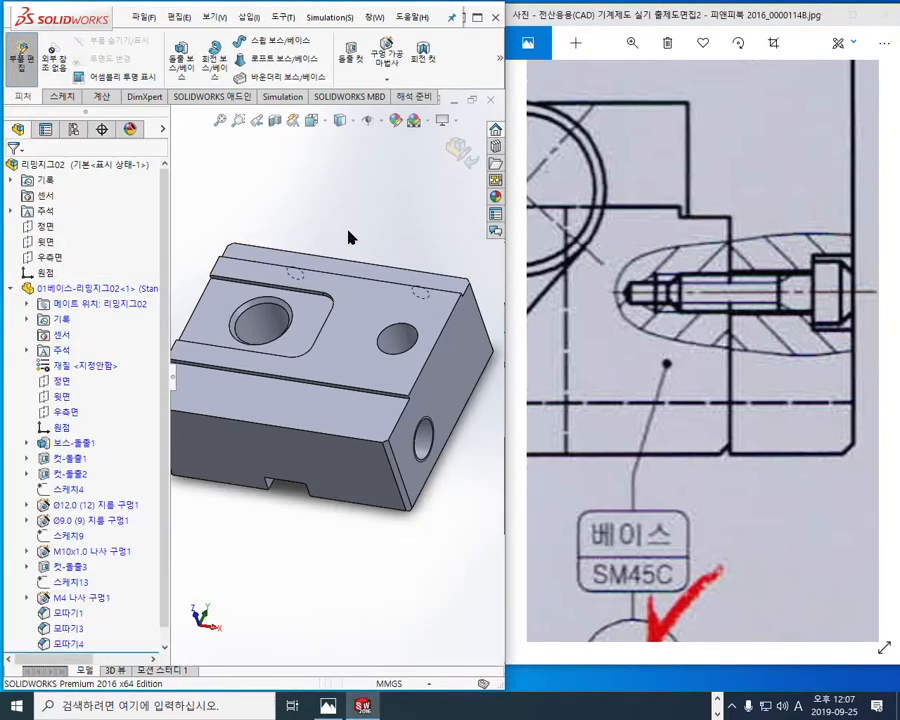
pyautogui.keyDown('ctrl'); pyautogui.moveTo(318, 352); pyautogui.dragTo(367, 397, button='middle'); pyautogui.keyUp('ctrl')
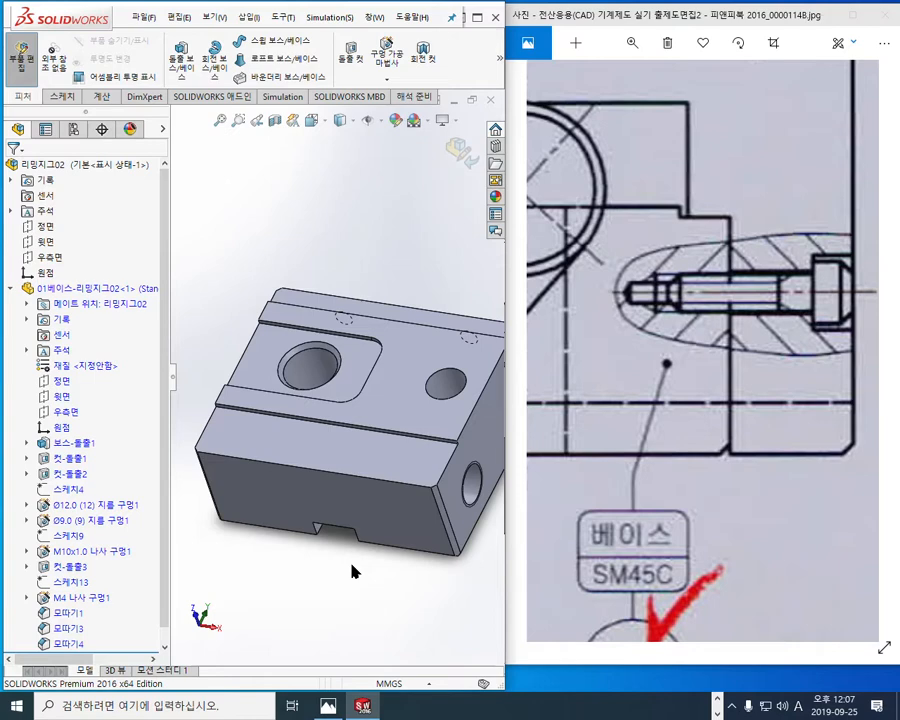
# Step: Show the whole drawing full screen and outline supporter part 3 in red on the side and top views
pyautogui.click(878, 16)
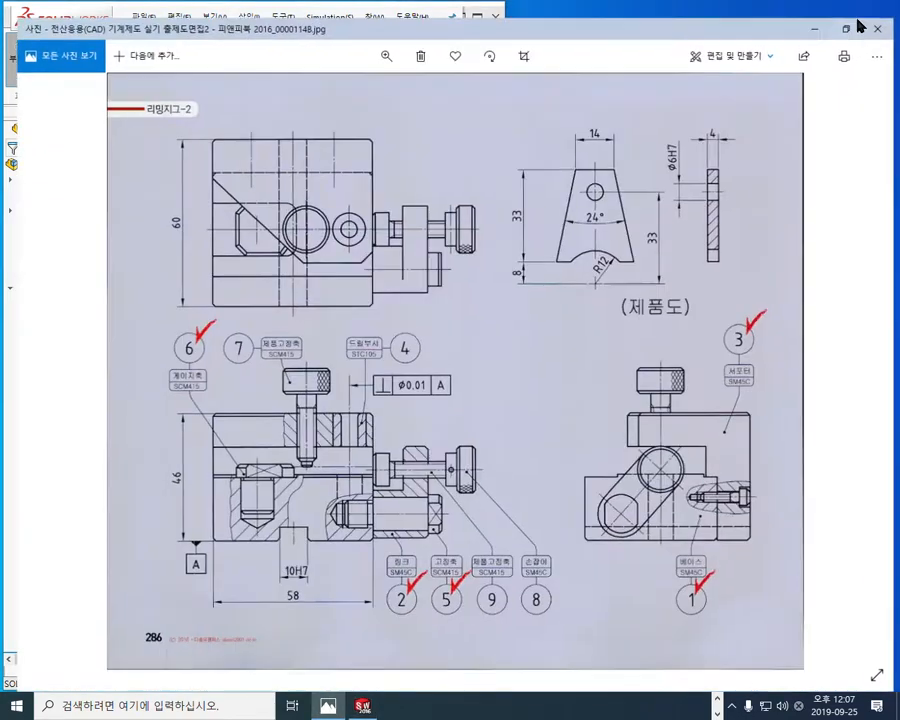
pyautogui.press('F9')
pyautogui.moveTo(754, 402)
pyautogui.mouseDown()
pyautogui.moveTo(670, 400)
pyautogui.moveTo(622, 437)
pyautogui.moveTo(707, 475)
pyautogui.moveTo(713, 505)
pyautogui.moveTo(753, 533)
pyautogui.moveTo(762, 400)
pyautogui.mouseUp()
pyautogui.moveTo(190, 157)
pyautogui.mouseDown()
pyautogui.moveTo(284, 258)
pyautogui.moveTo(384, 215)
pyautogui.moveTo(300, 125)
pyautogui.moveTo(184, 162)
pyautogui.mouseUp()
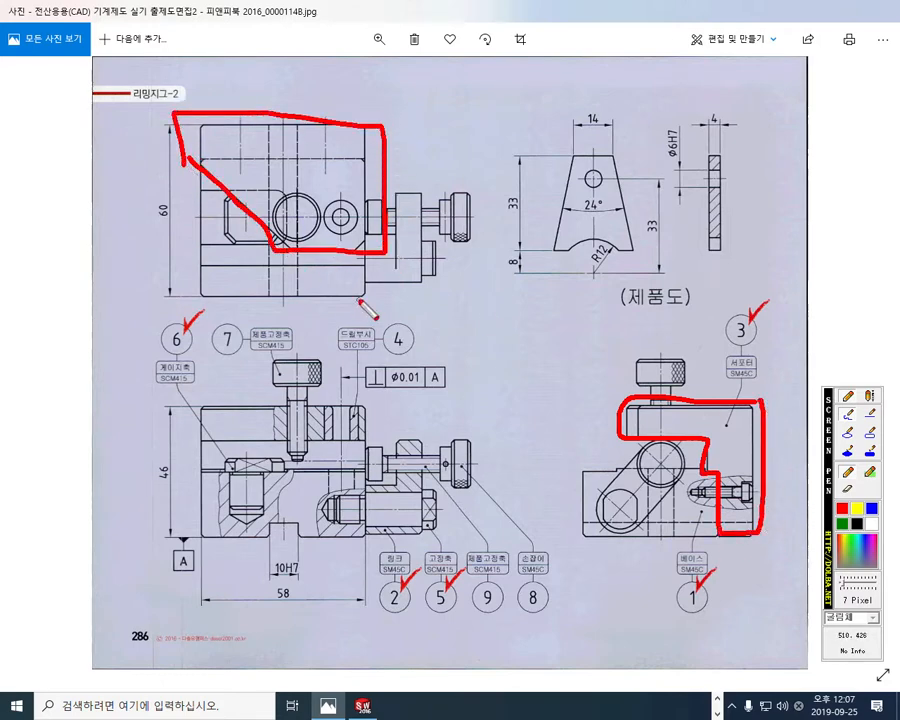
# Step: Circle the drill bushing's hole in the top view and mark distance arrows from the base's left edge in the top and front views
pyautogui.moveTo(352, 224)
pyautogui.mouseDown()
pyautogui.moveTo(331, 208)
pyautogui.moveTo(353, 210)
pyautogui.moveTo(347, 234)
pyautogui.mouseUp()
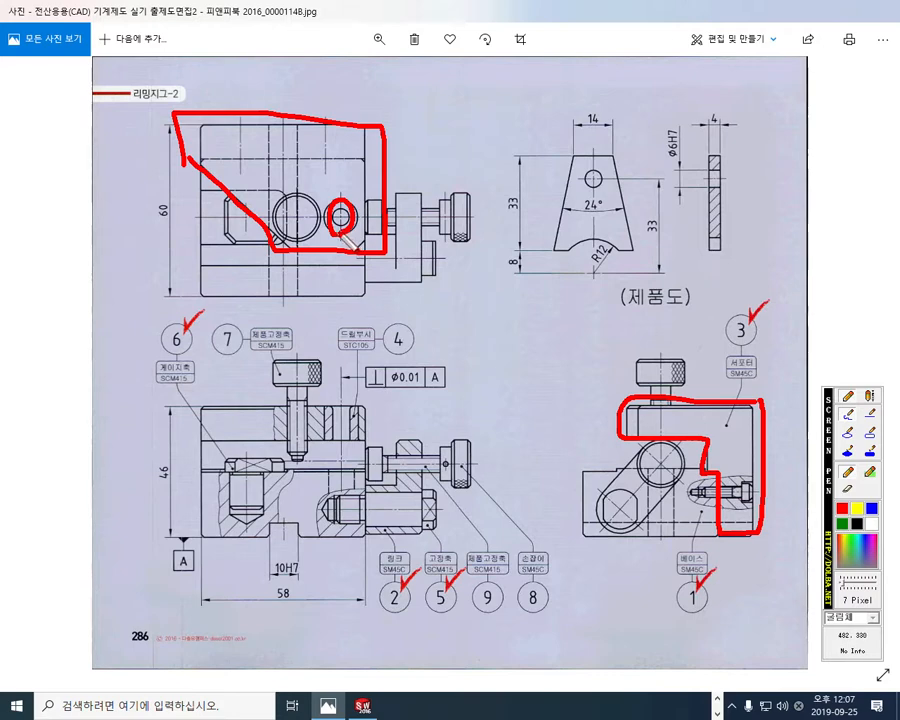
pyautogui.moveTo(200, 113); pyautogui.dragTo(192, 322)
pyautogui.moveTo(193, 270); pyautogui.dragTo(345, 281)
pyautogui.moveTo(342, 237)
pyautogui.mouseDown()
pyautogui.moveTo(342, 303)
pyautogui.moveTo(345, 285)
pyautogui.moveTo(322, 313)
pyautogui.mouseUp()
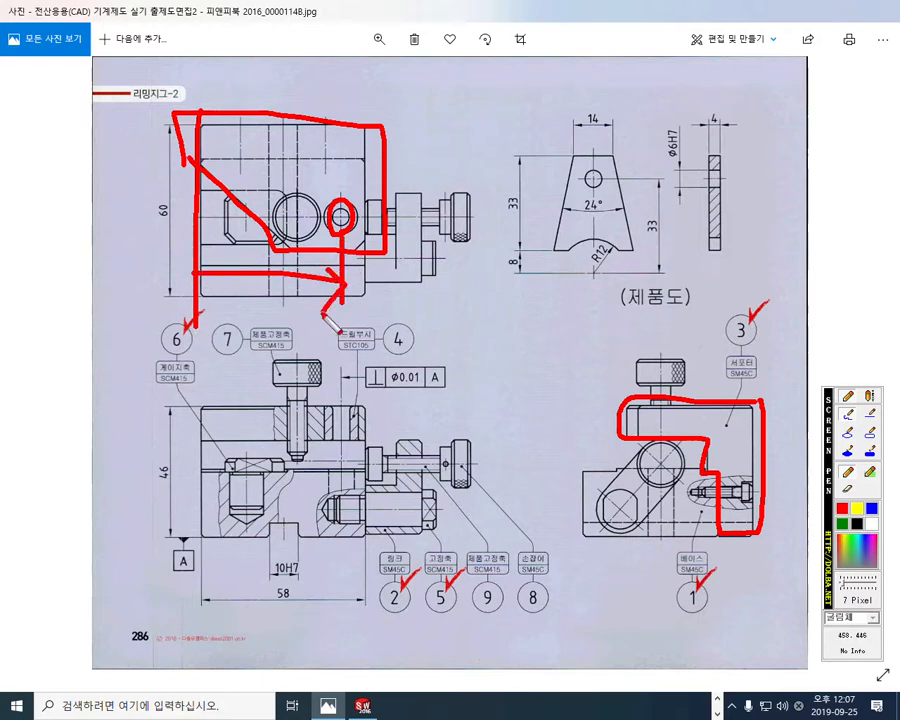
pyautogui.moveTo(198, 435); pyautogui.dragTo(209, 548)
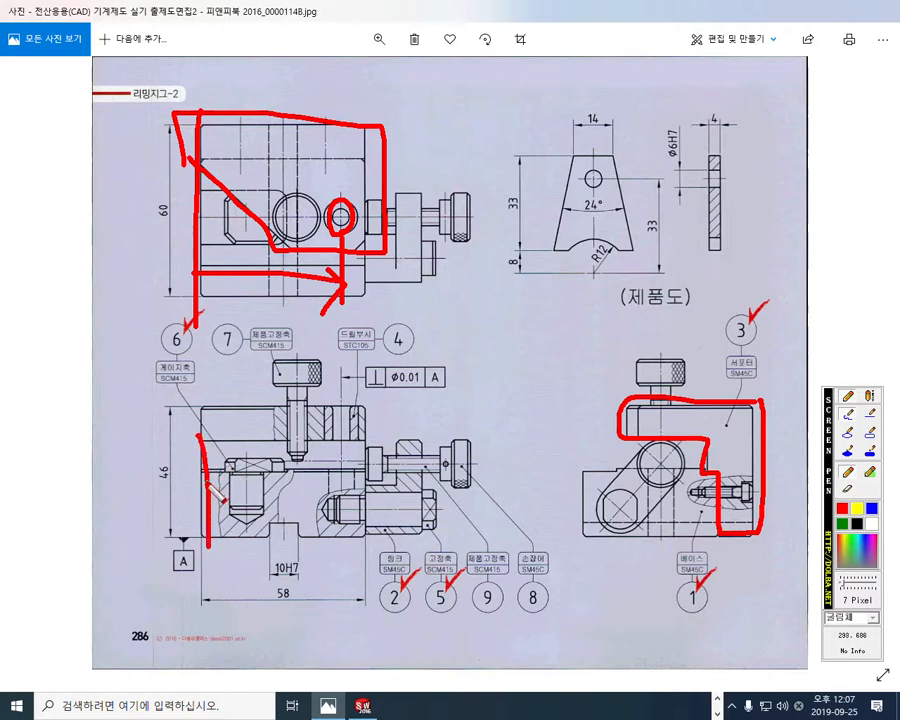
pyautogui.moveTo(208, 485)
pyautogui.mouseDown()
pyautogui.moveTo(244, 485)
pyautogui.moveTo(234, 500)
pyautogui.moveTo(342, 486)
pyautogui.moveTo(325, 519)
pyautogui.mouseUp()
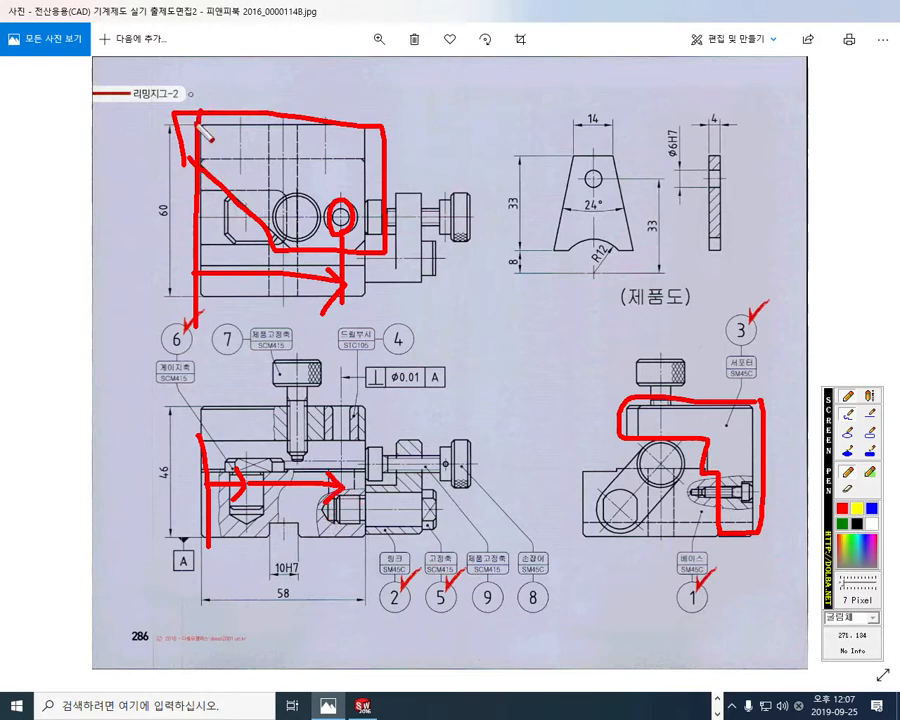
# Step: Circle the marked distance and trace the two rear screw centre lines in red on the top view, then close the pen
pyautogui.moveTo(252, 256)
pyautogui.mouseDown()
pyautogui.moveTo(240, 285)
pyautogui.moveTo(262, 268)
pyautogui.moveTo(264, 298)
pyautogui.mouseUp()
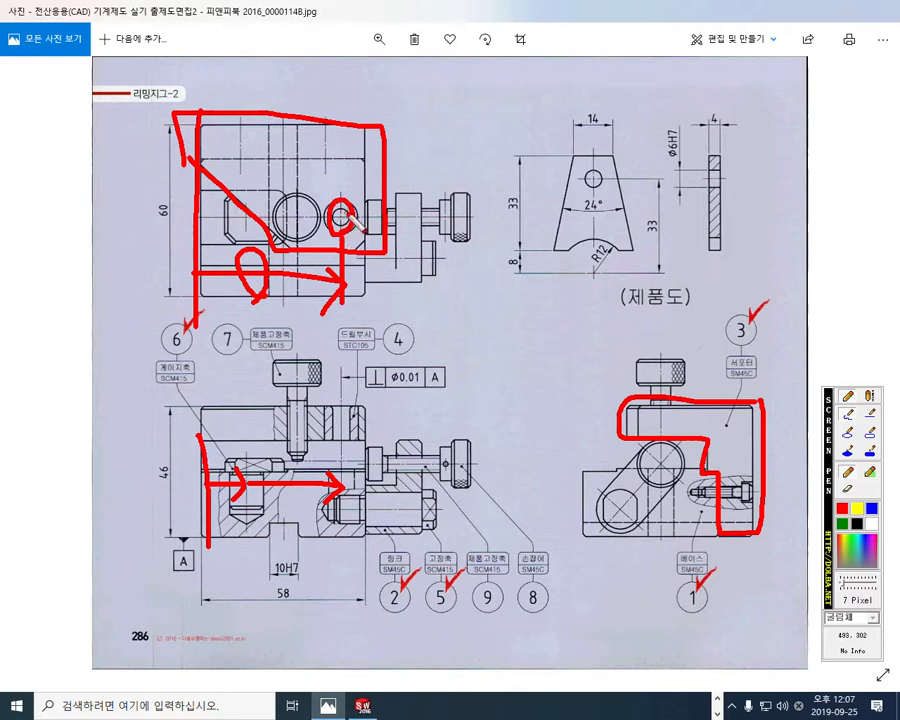
pyautogui.moveTo(242, 68); pyautogui.dragTo(241, 130)
pyautogui.moveTo(321, 72); pyautogui.dragTo(322, 182)
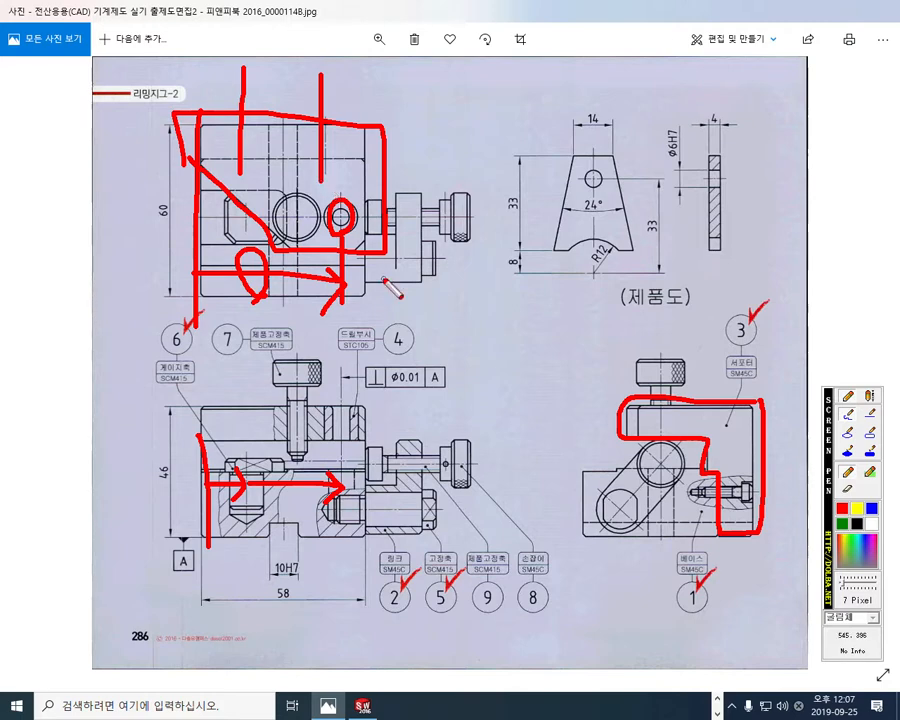
pyautogui.press('Escape')
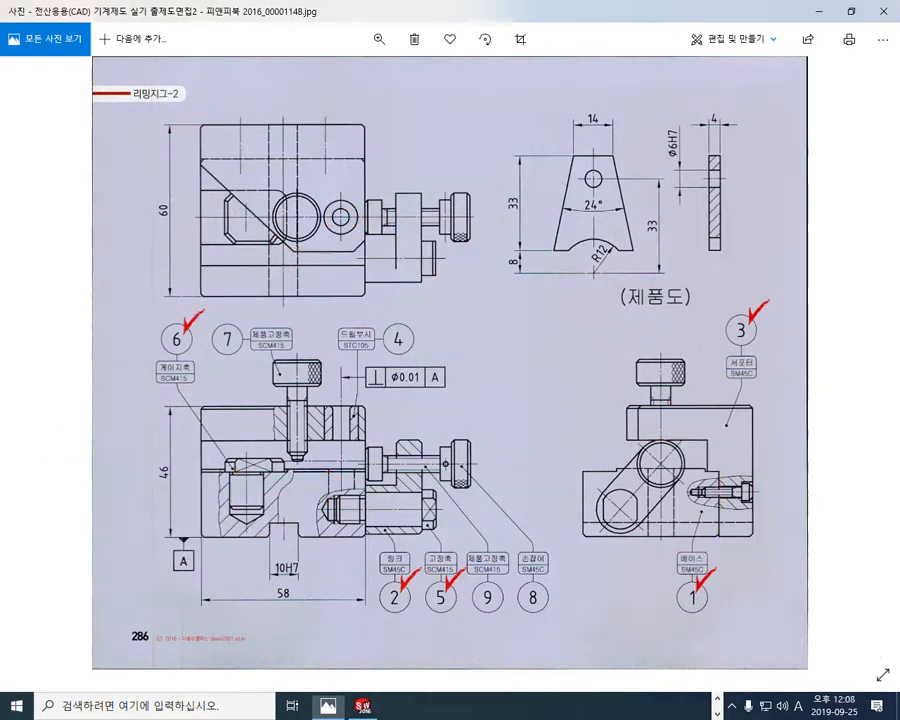